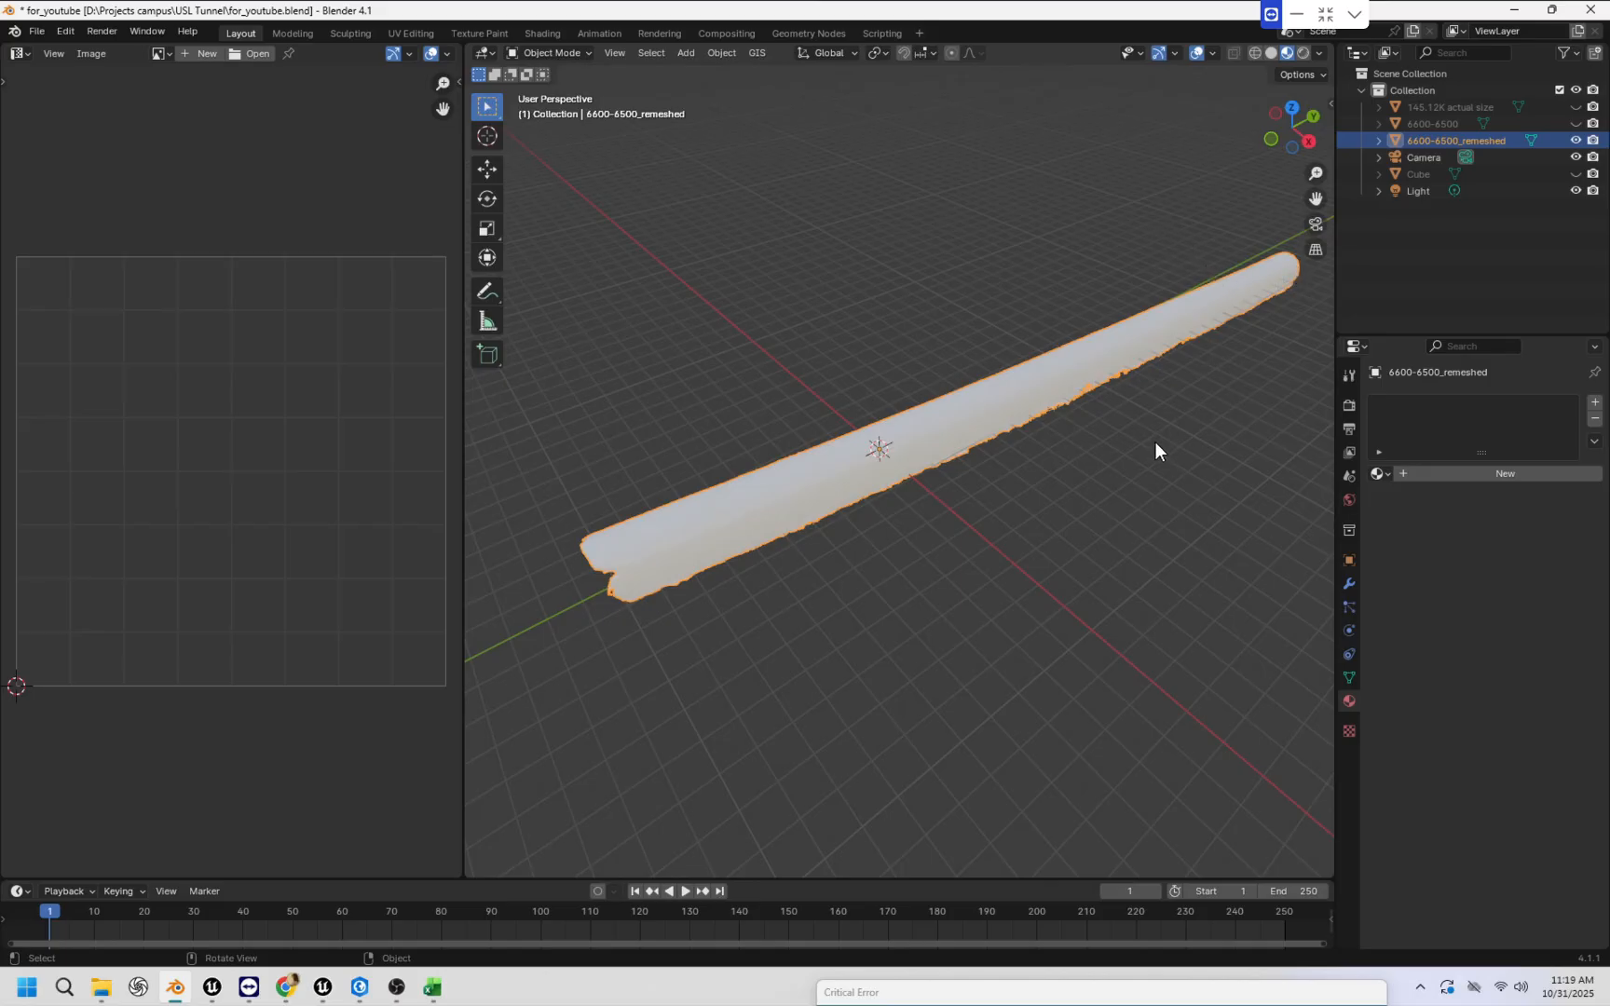
Compare the material slots of the 6600-6500 and 6600-6500_remeshed objects, ending with the remeshed tunnel selected.
{"action": "middle_click_drag", "start_coordinate": [1157, 444], "coordinate": [1154, 462]}
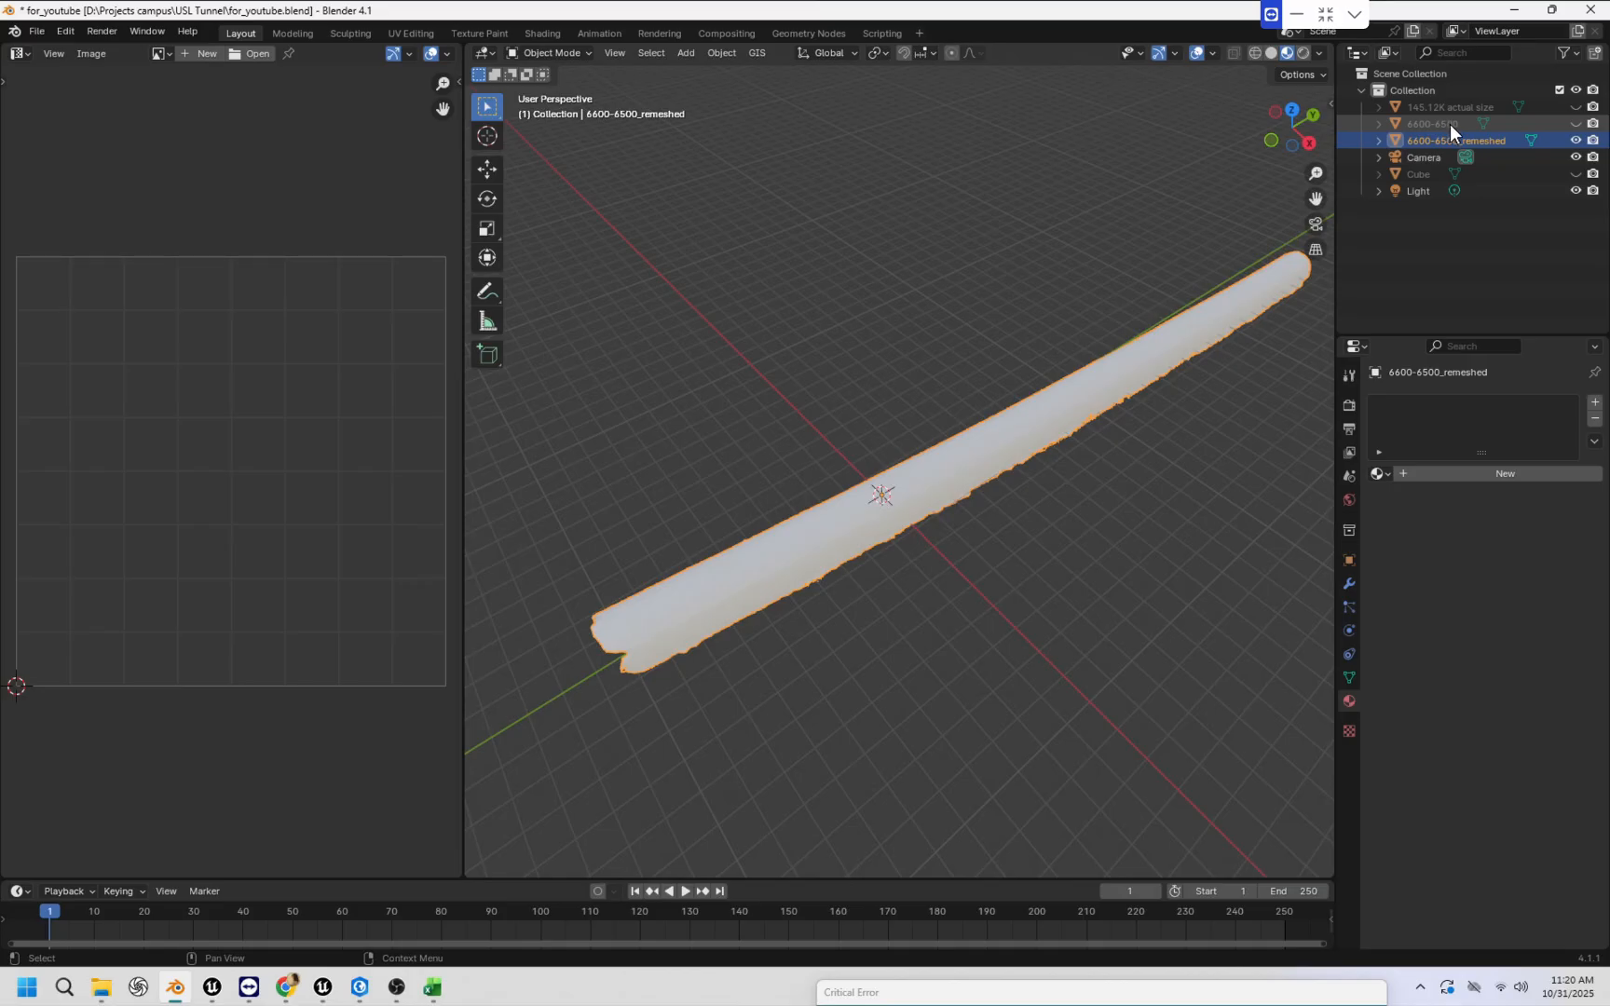
{"action": "left_click", "coordinate": [1502, 128]}
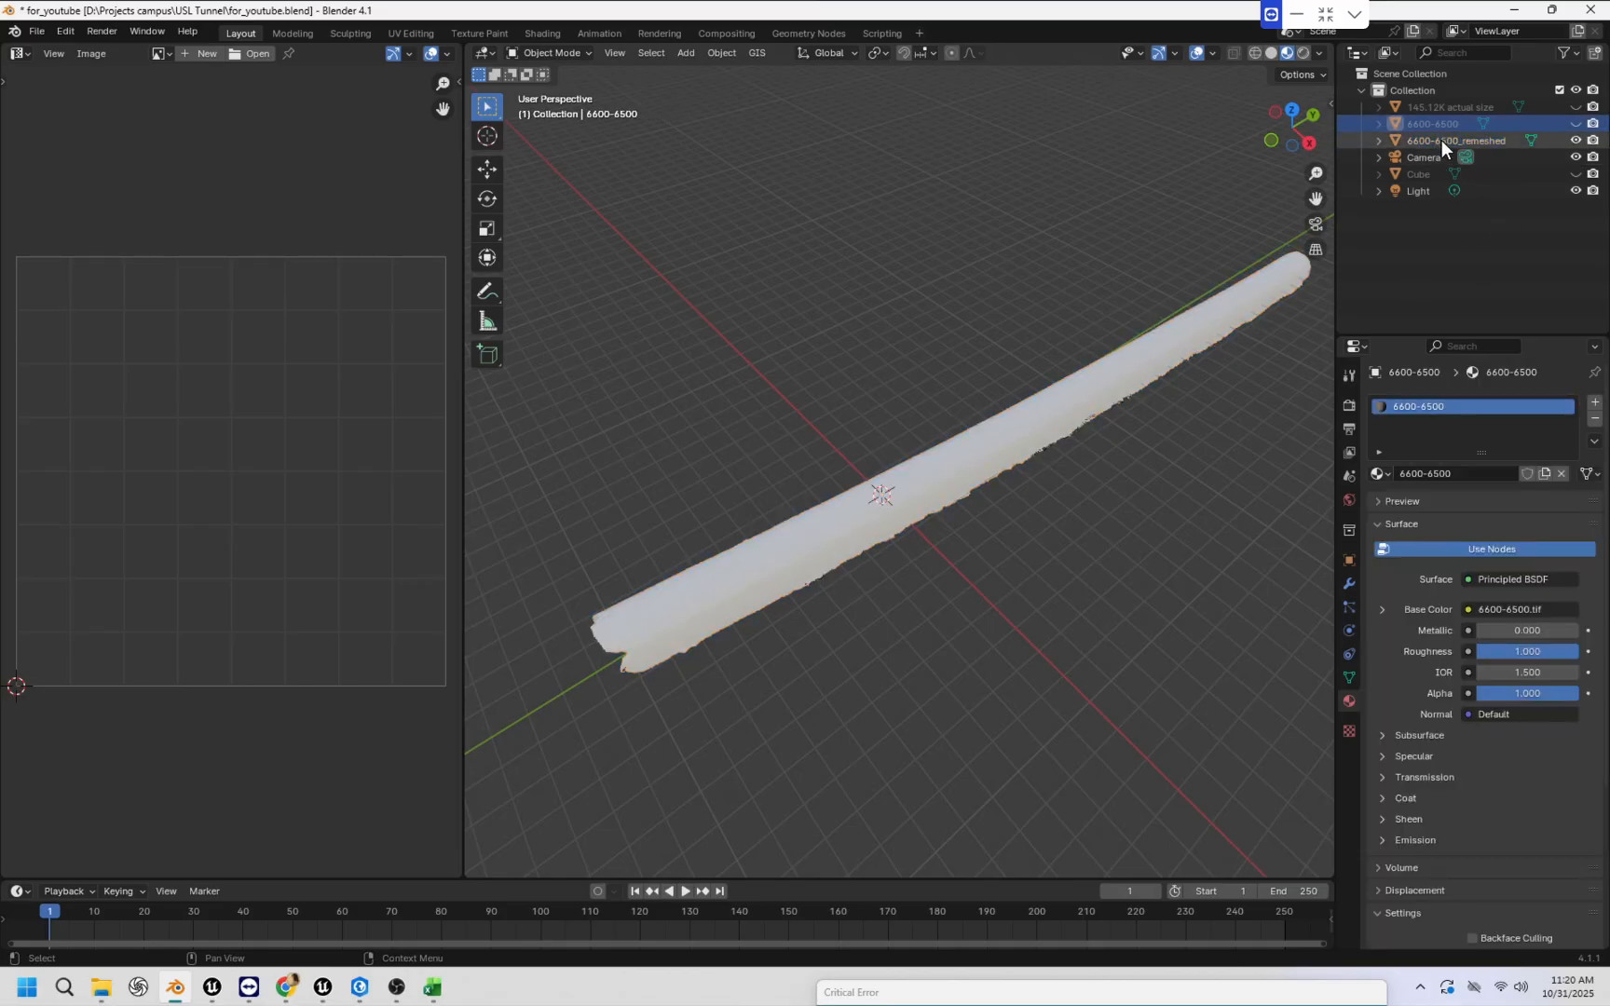
{"action": "left_click", "coordinate": [1441, 143]}
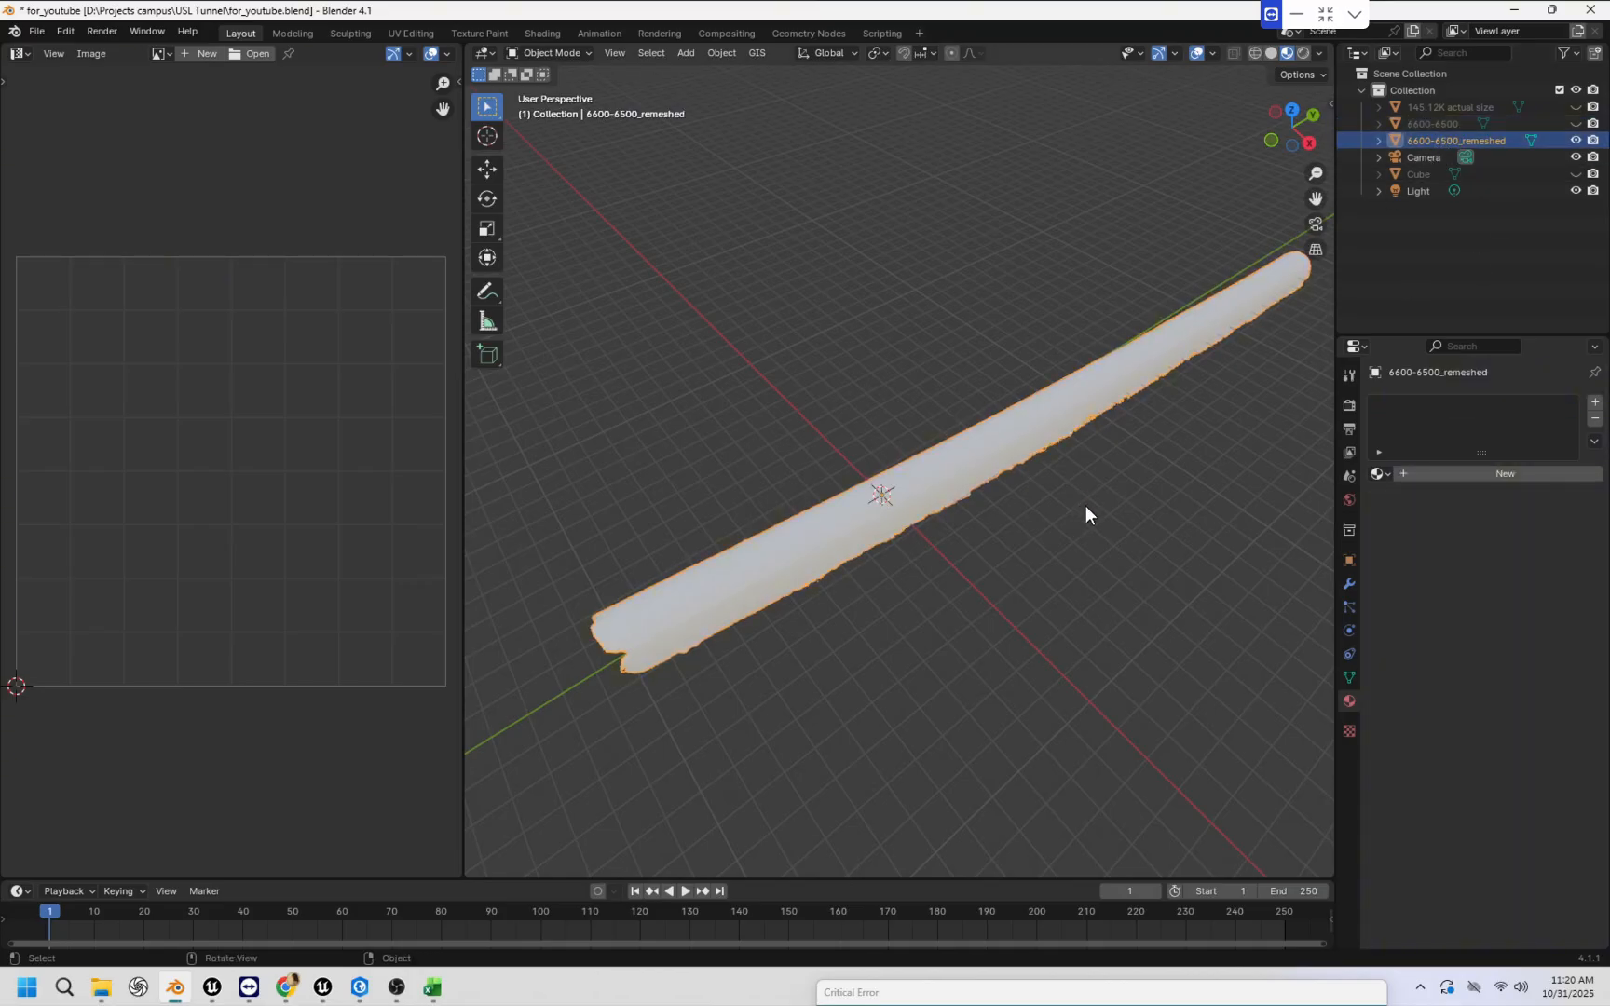
{"action": "middle_click_drag", "start_coordinate": [1085, 506], "coordinate": [1068, 530]}
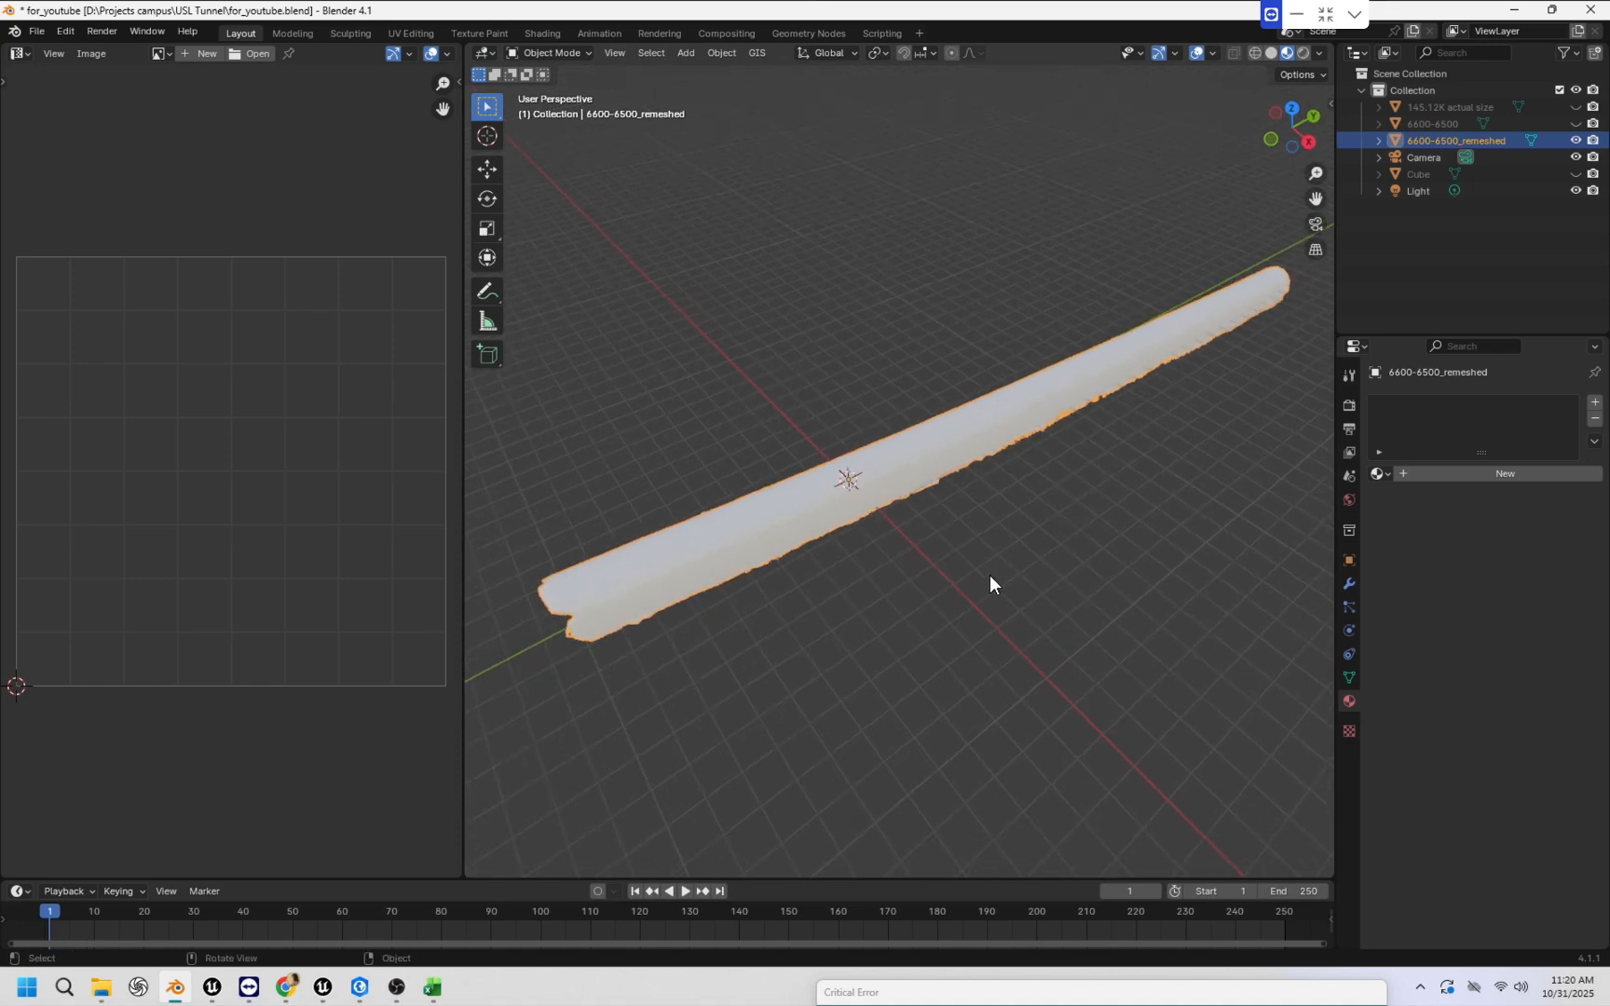
{"action": "middle_click_drag", "start_coordinate": [990, 575], "coordinate": [994, 572]}
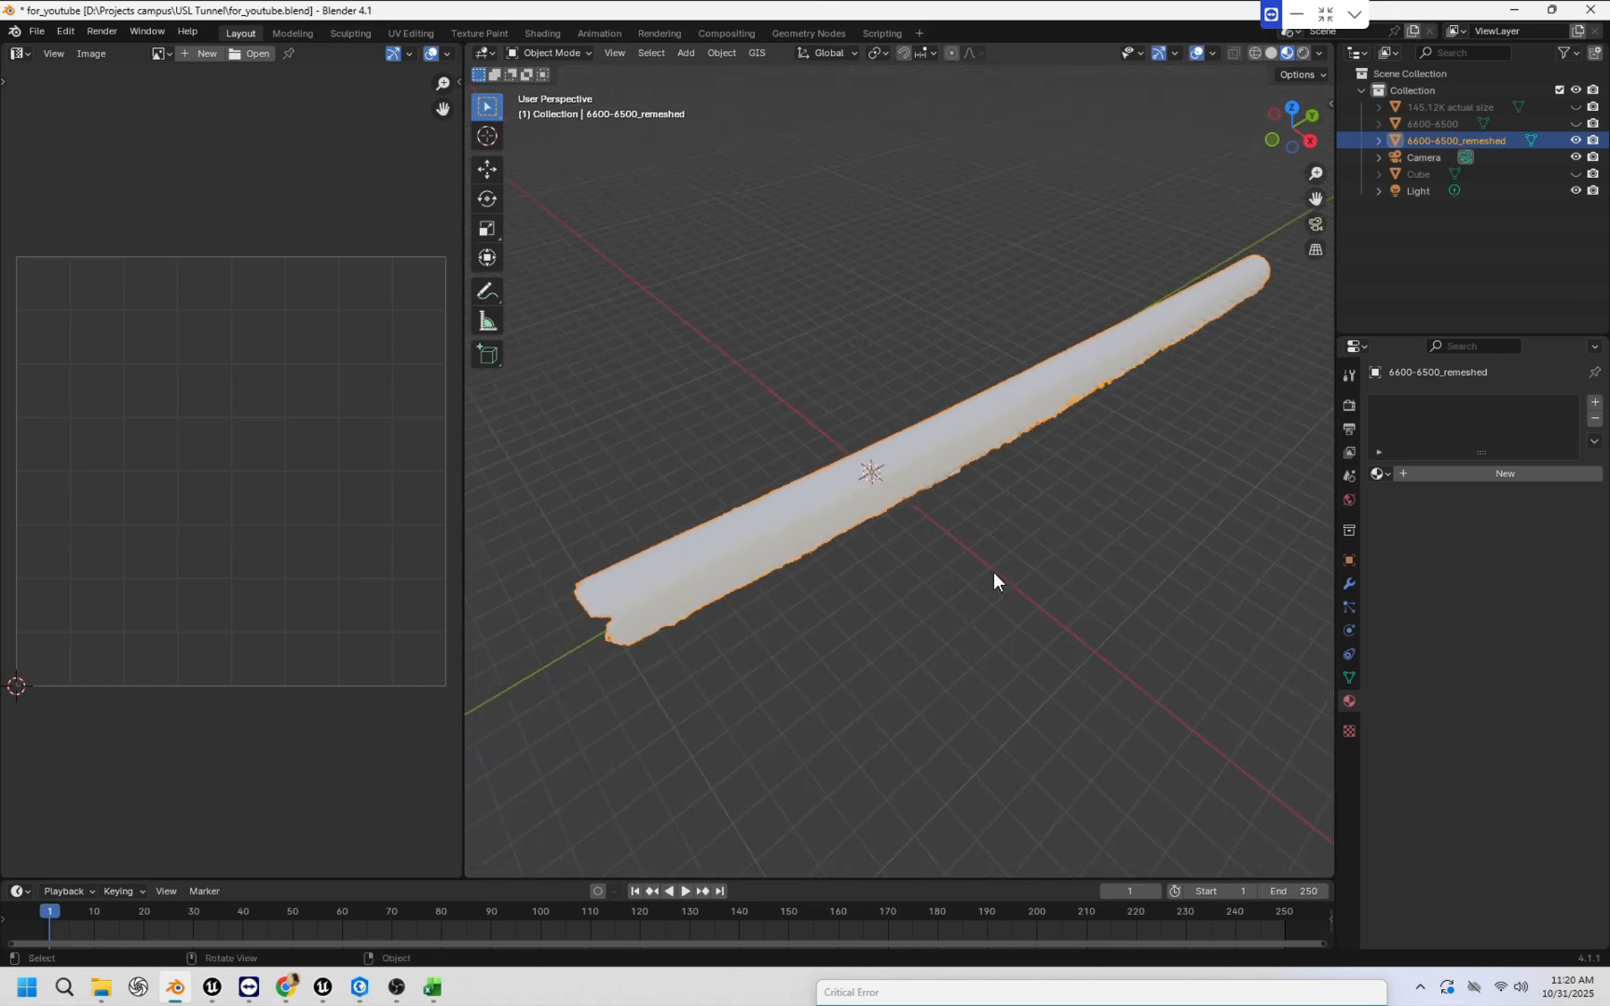
Turn on the Face Orientation overlay for the 3D viewport.
{"action": "left_click", "coordinate": [1174, 53]}
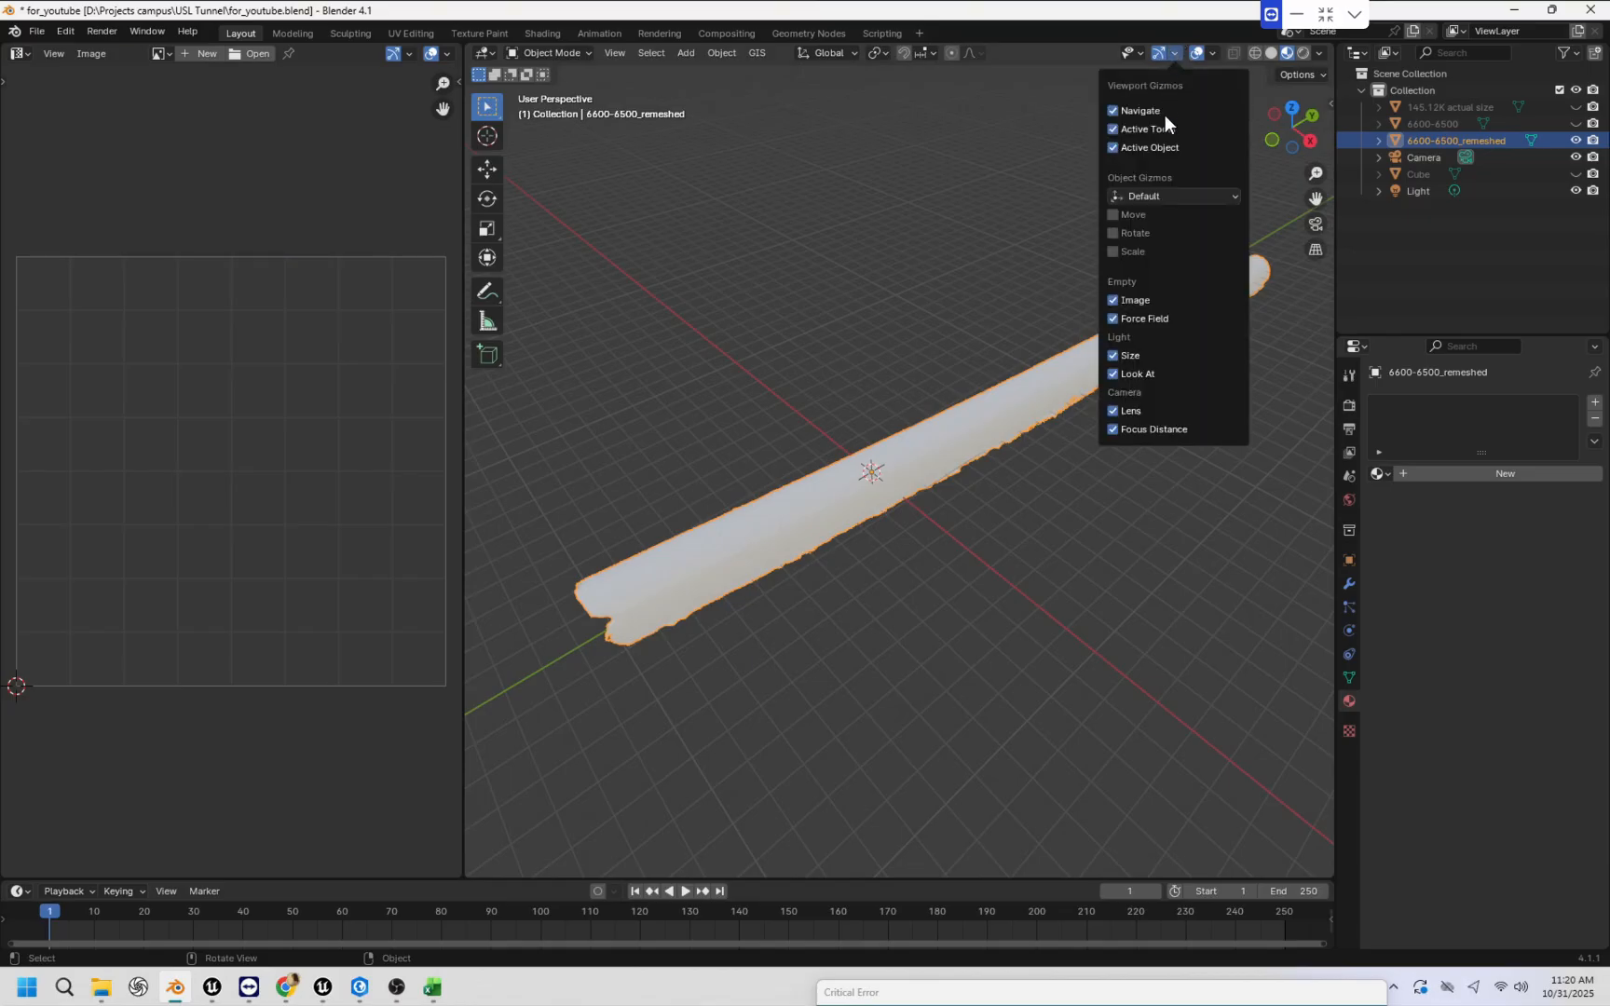
{"action": "left_click", "coordinate": [1212, 55]}
{"action": "left_click", "coordinate": [1212, 55]}
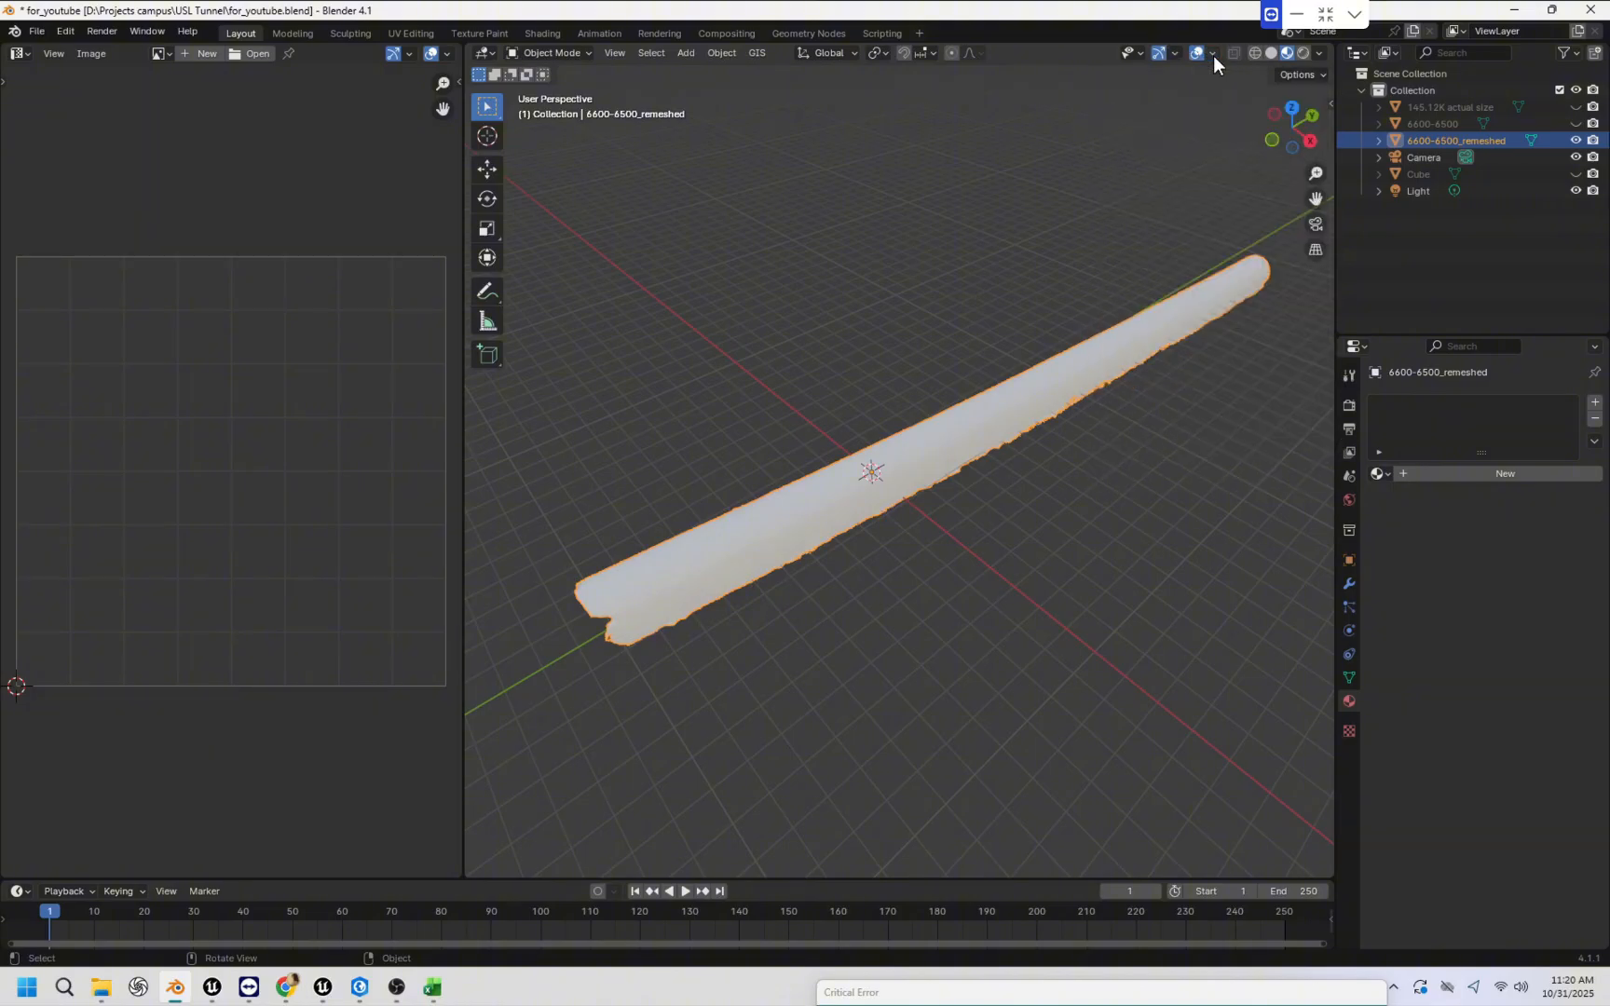
{"action": "left_click", "coordinate": [1213, 55]}
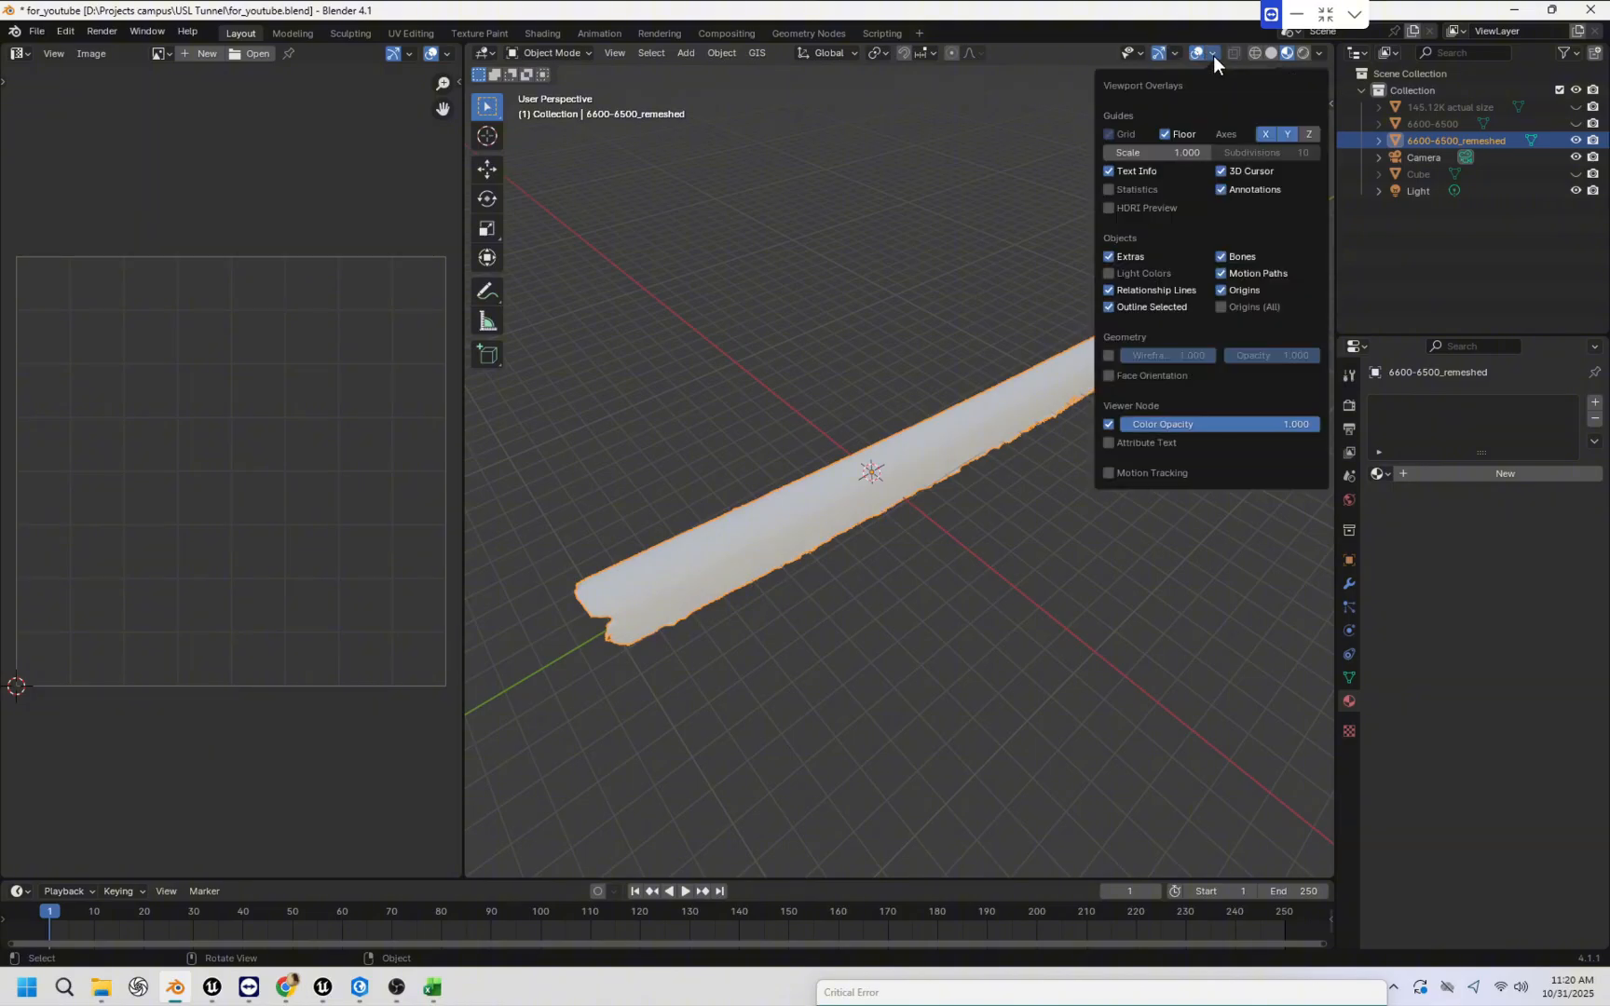
{"action": "left_click", "coordinate": [1108, 375]}
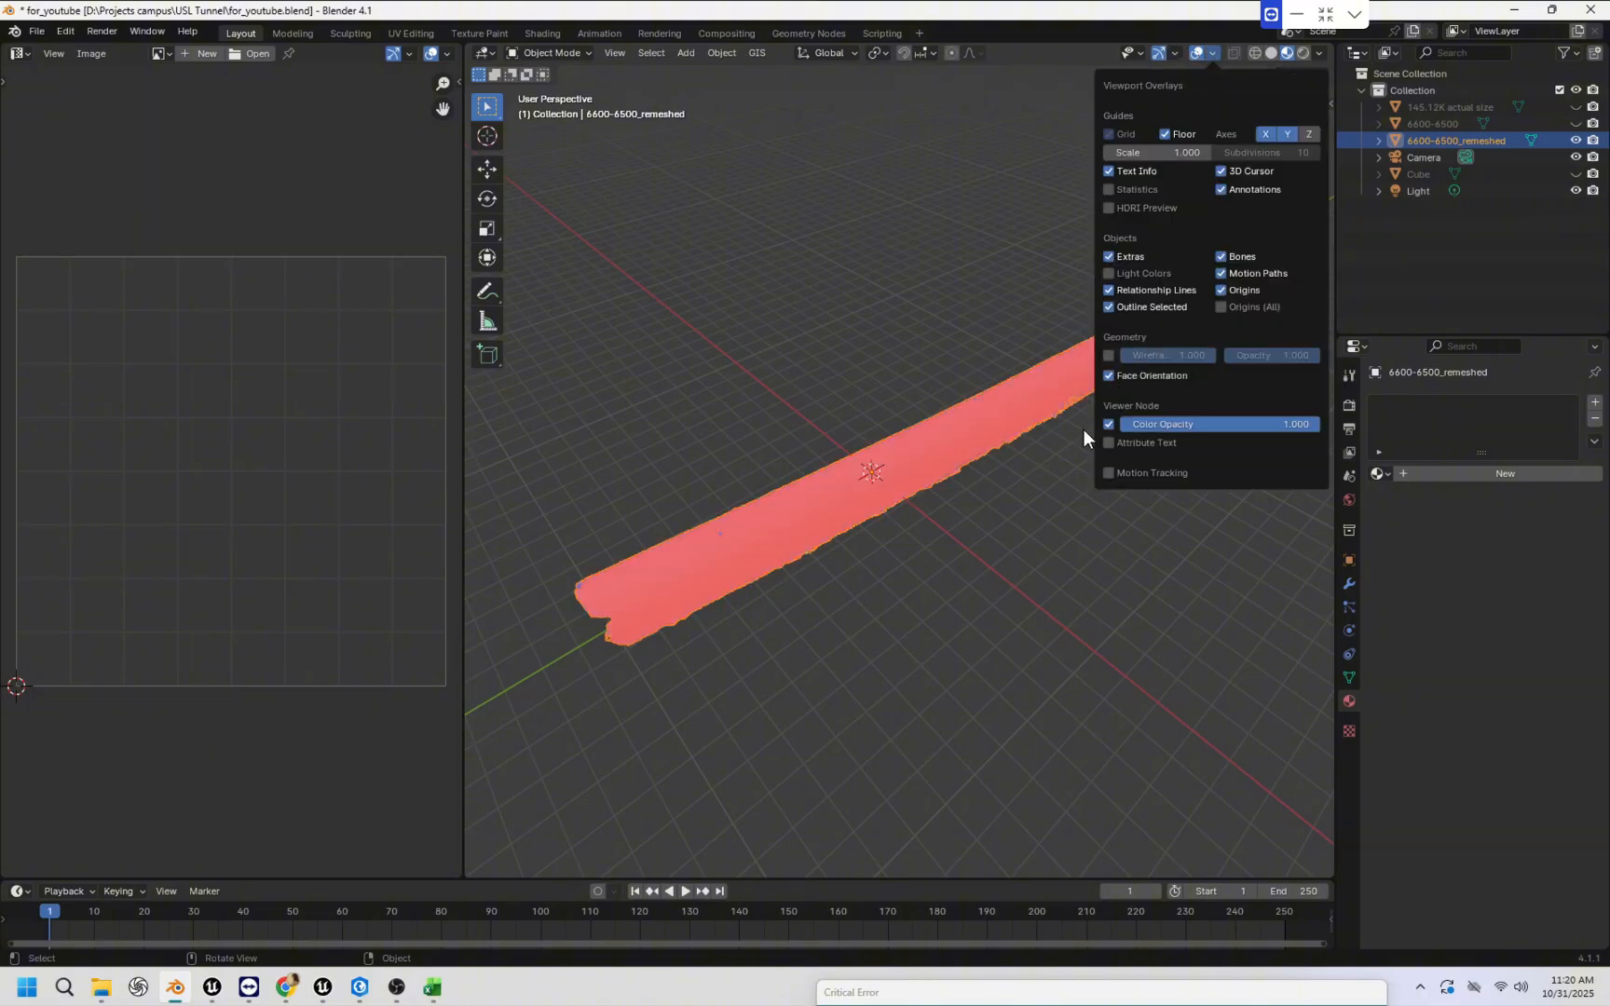
{"action": "left_click", "coordinate": [1104, 536]}
Examine the face orientation colours on the tunnel's outer shell and inside its open end from several angles.
{"action": "middle_click_drag", "start_coordinate": [1051, 590], "coordinate": [889, 616]}
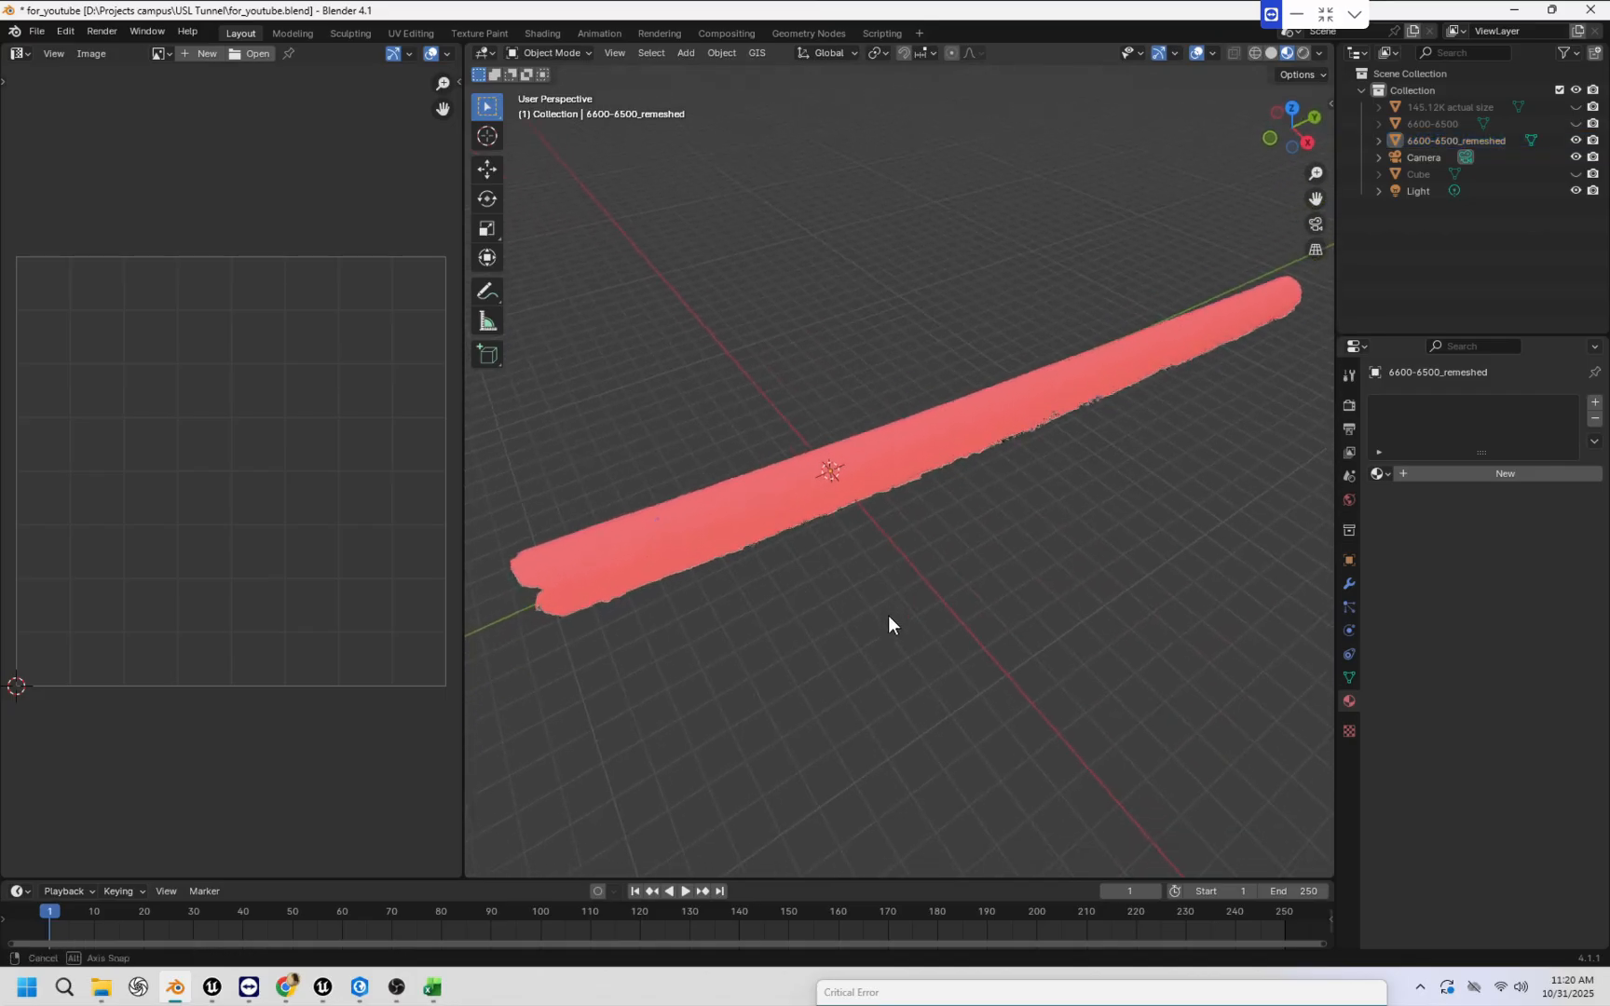
{"action": "mouse_move", "coordinate": [984, 560]}
{"action": "middle_mouse_down"}
{"action": "mouse_move", "coordinate": [931, 572]}
{"action": "mouse_move", "coordinate": [1028, 477]}
{"action": "mouse_move", "coordinate": [897, 229]}
{"action": "mouse_move", "coordinate": [842, 197]}
{"action": "mouse_move", "coordinate": [804, 254]}
{"action": "mouse_move", "coordinate": [1114, 454]}
{"action": "mouse_move", "coordinate": [1014, 545]}
{"action": "mouse_move", "coordinate": [973, 530]}
{"action": "middle_mouse_up"}
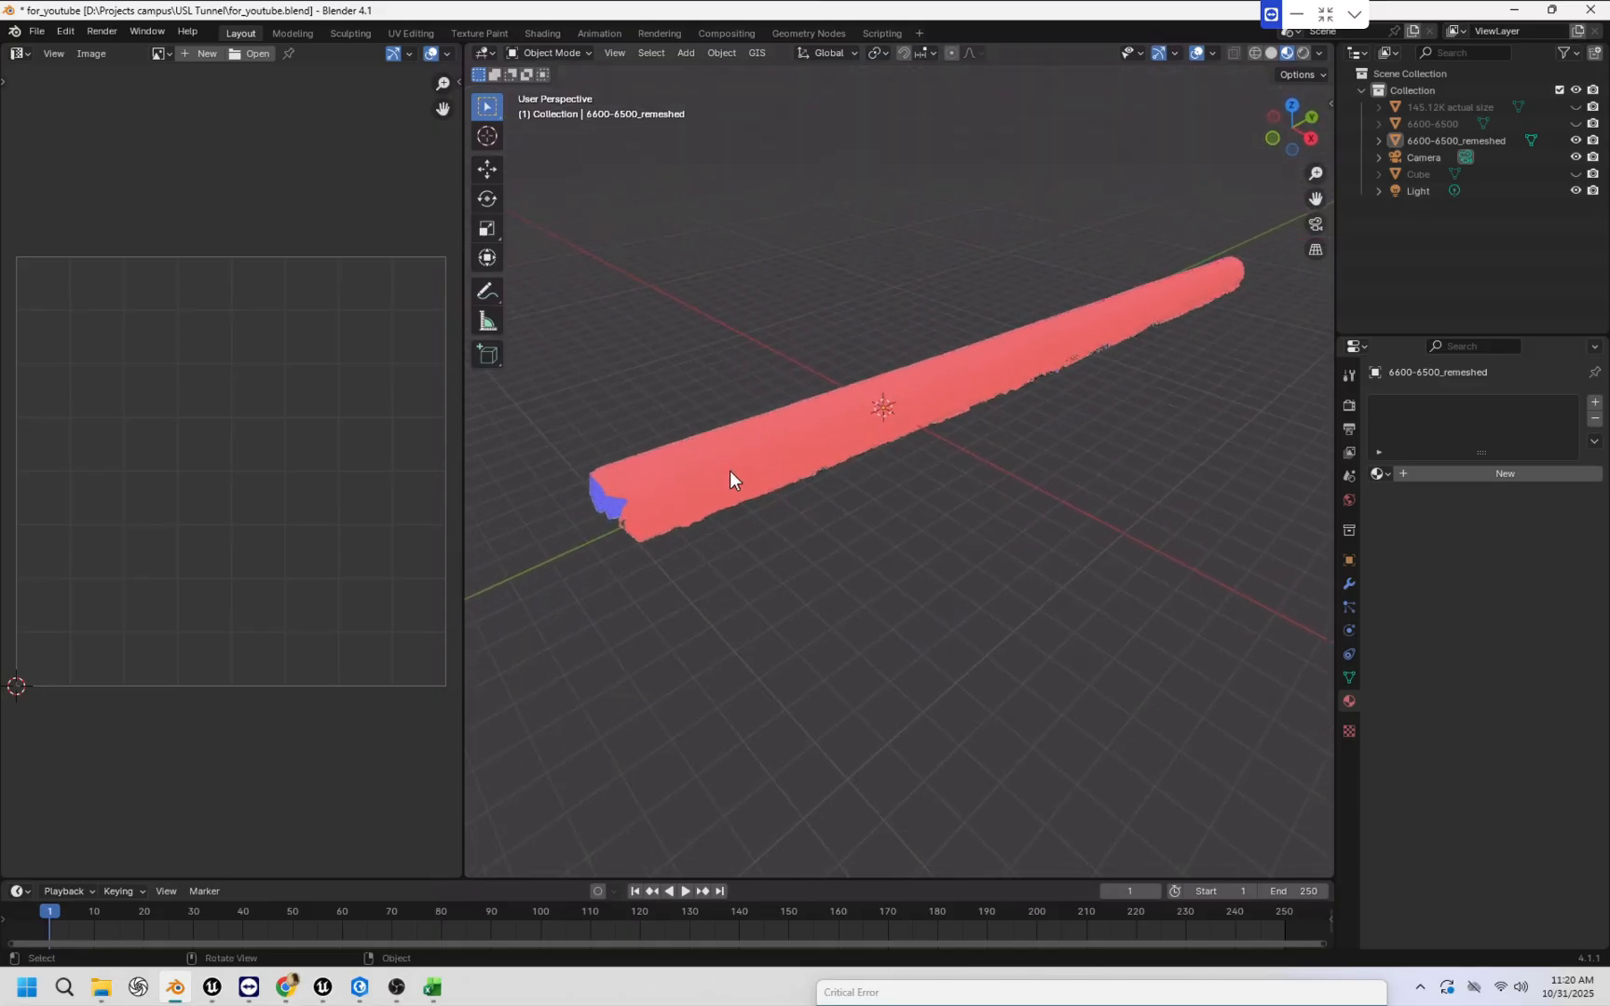
{"action": "middle_click_drag", "start_coordinate": [876, 452], "coordinate": [779, 356]}
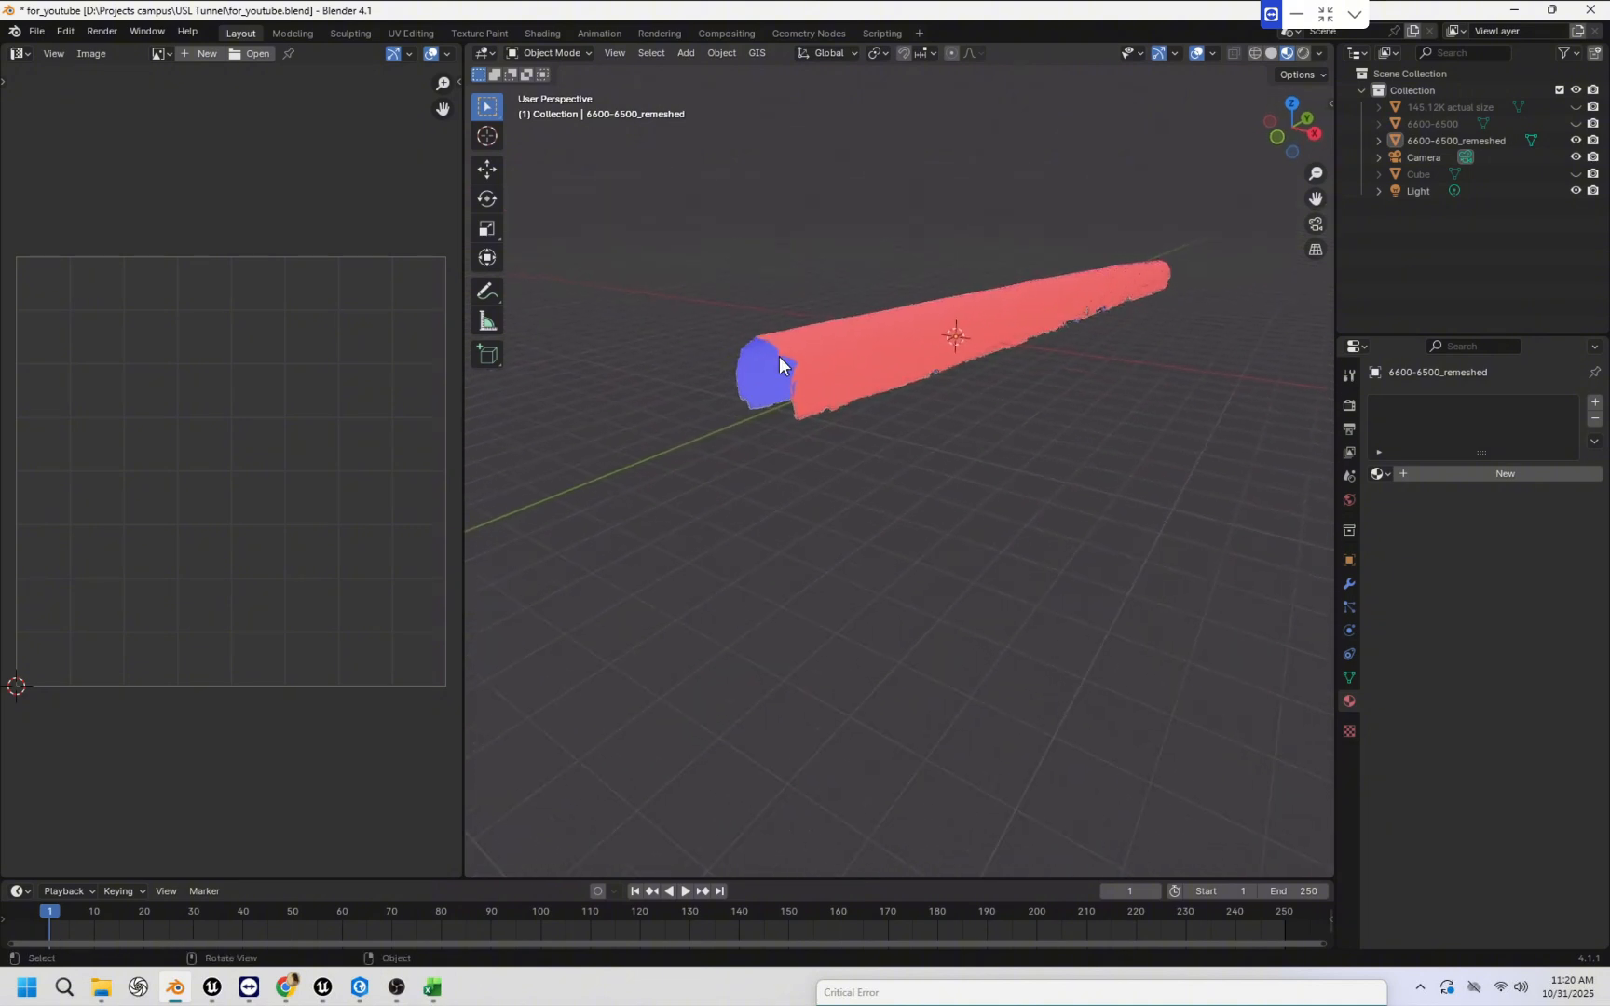
{"action": "middle_click_drag", "start_coordinate": [1060, 391], "coordinate": [932, 513]}
{"action": "middle_click_drag", "start_coordinate": [736, 473], "coordinate": [892, 461]}
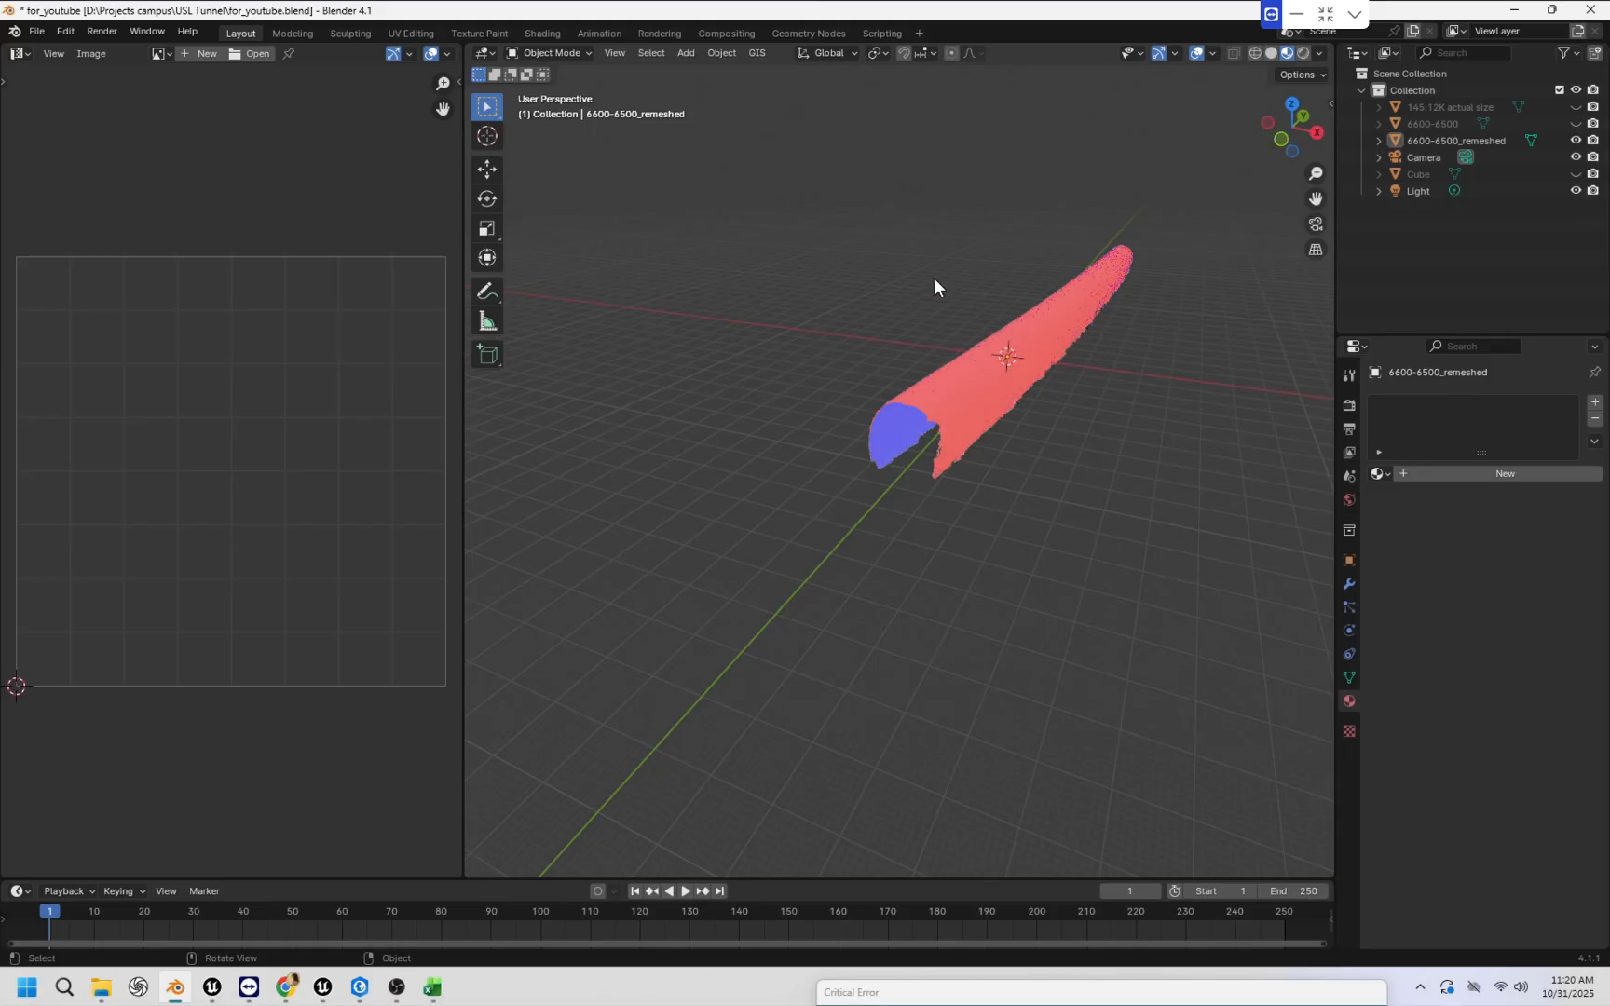
{"action": "middle_click_drag", "start_coordinate": [977, 391], "coordinate": [873, 490]}
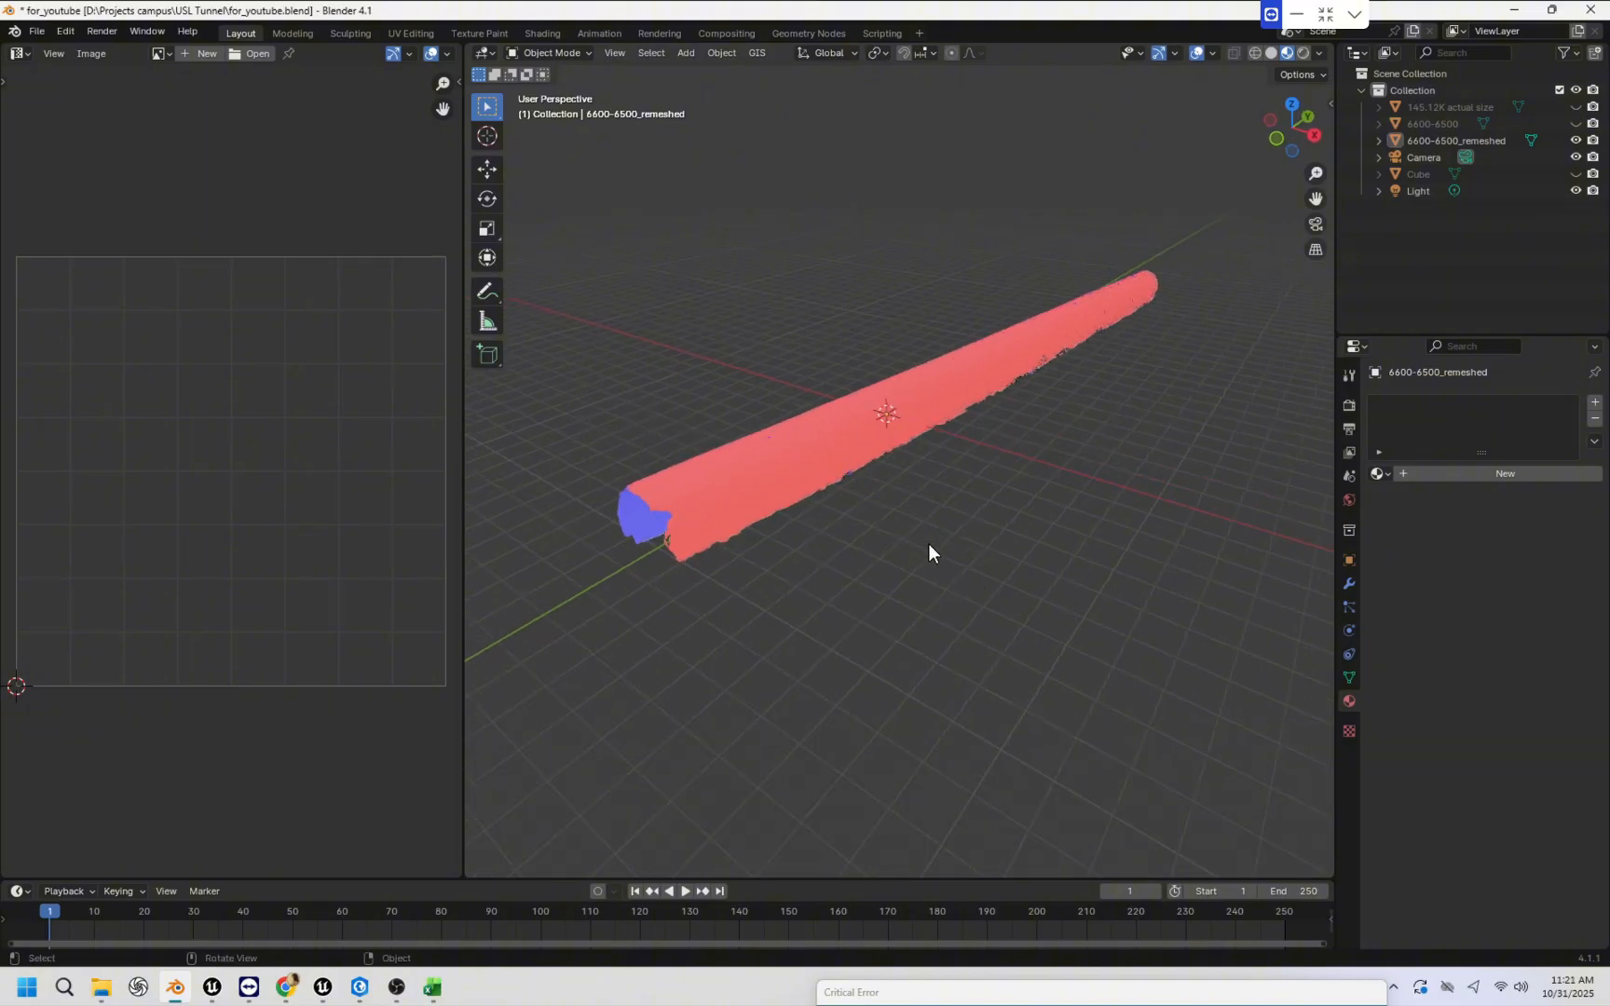
{"action": "middle_click_drag", "start_coordinate": [927, 546], "coordinate": [921, 546]}
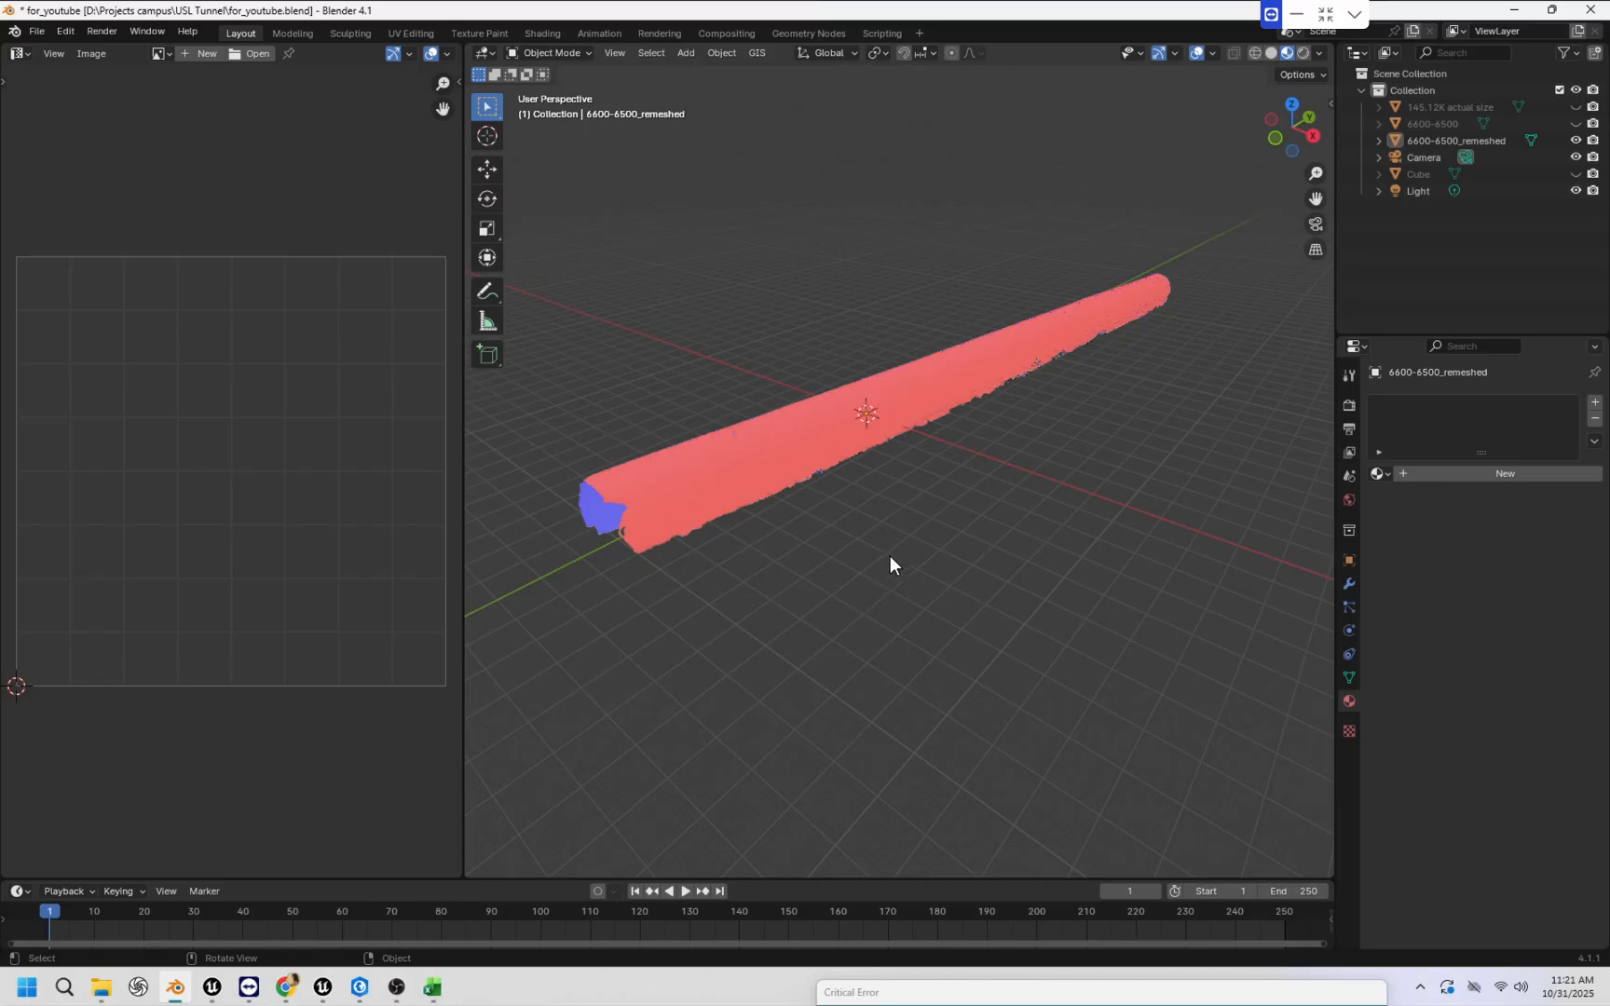
{"action": "mouse_move", "coordinate": [884, 537]}
{"action": "middle_mouse_down"}
{"action": "mouse_move", "coordinate": [869, 541]}
{"action": "mouse_move", "coordinate": [894, 553]}
{"action": "middle_mouse_up"}
{"action": "scroll", "coordinate": [894, 553], "scroll_direction": "up", "scroll_amount": 2}
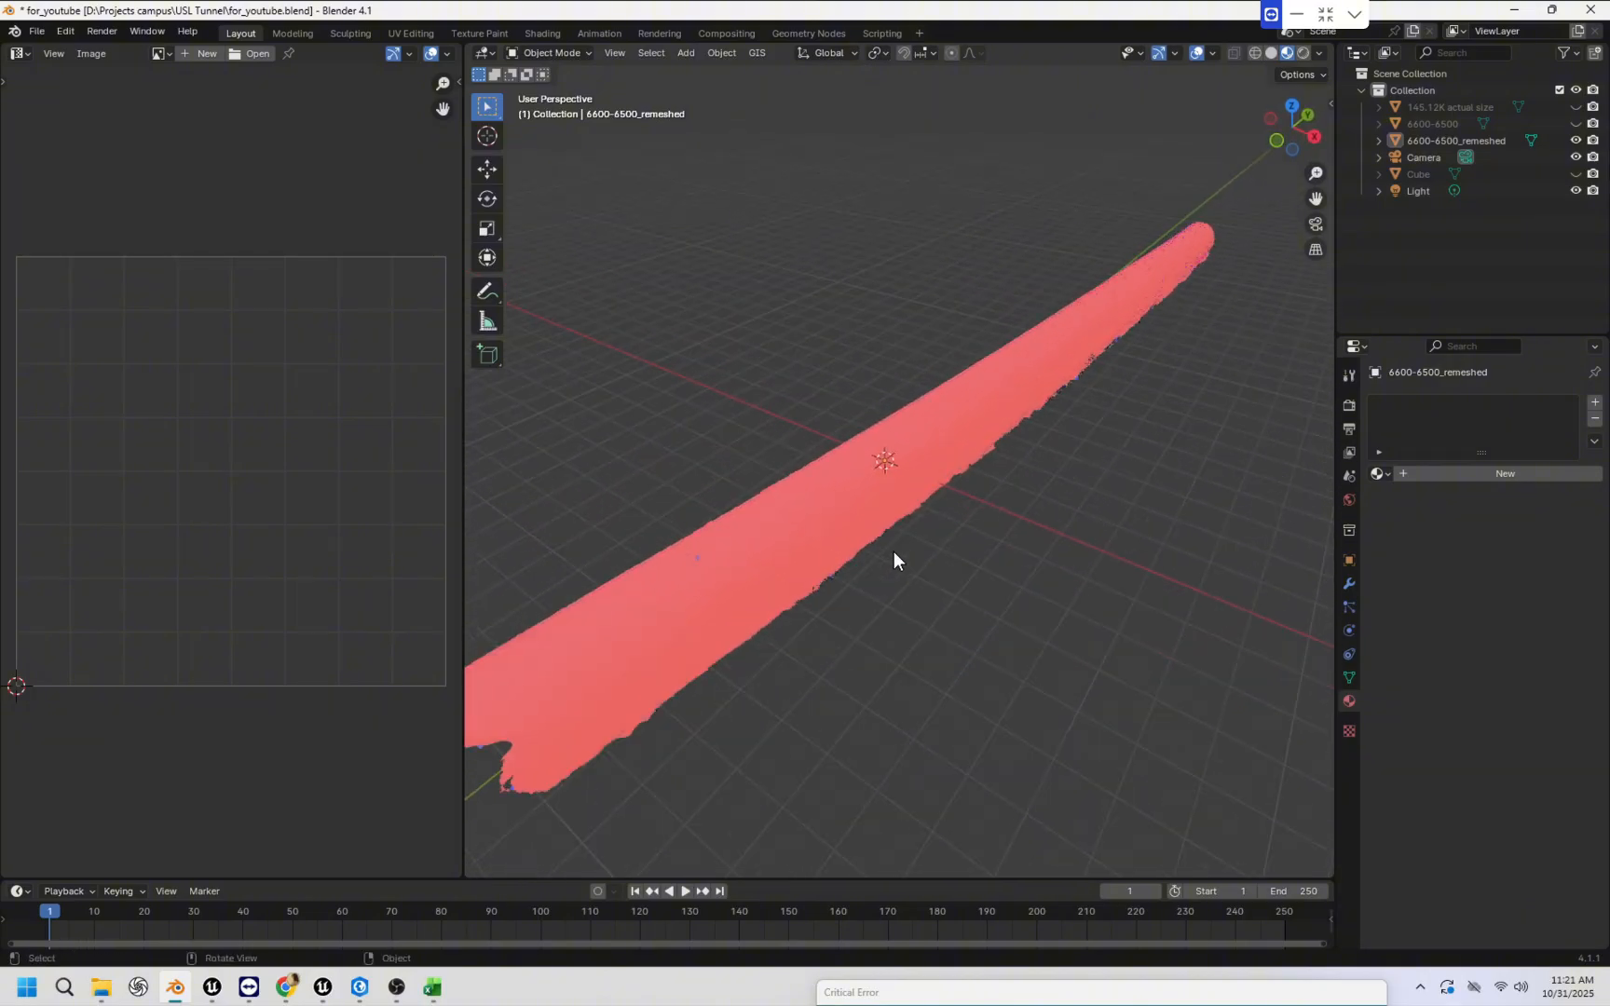
{"action": "scroll", "coordinate": [893, 552], "scroll_direction": "down", "scroll_amount": 2}
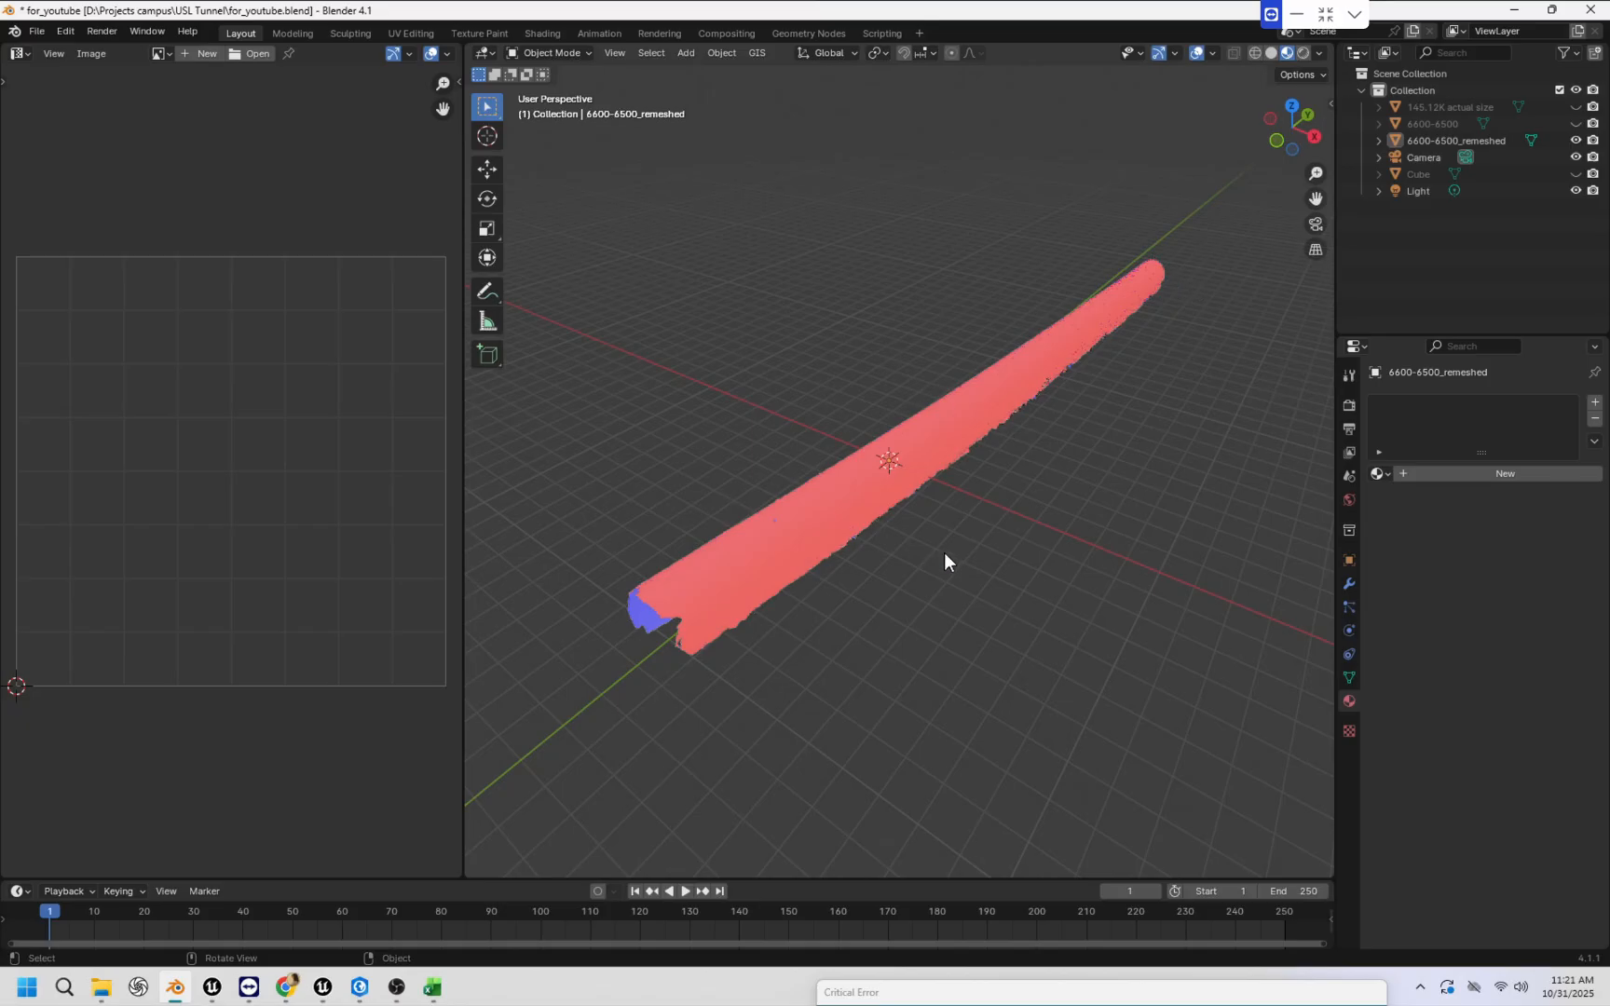
{"action": "middle_click_drag", "start_coordinate": [944, 554], "coordinate": [1279, 331]}
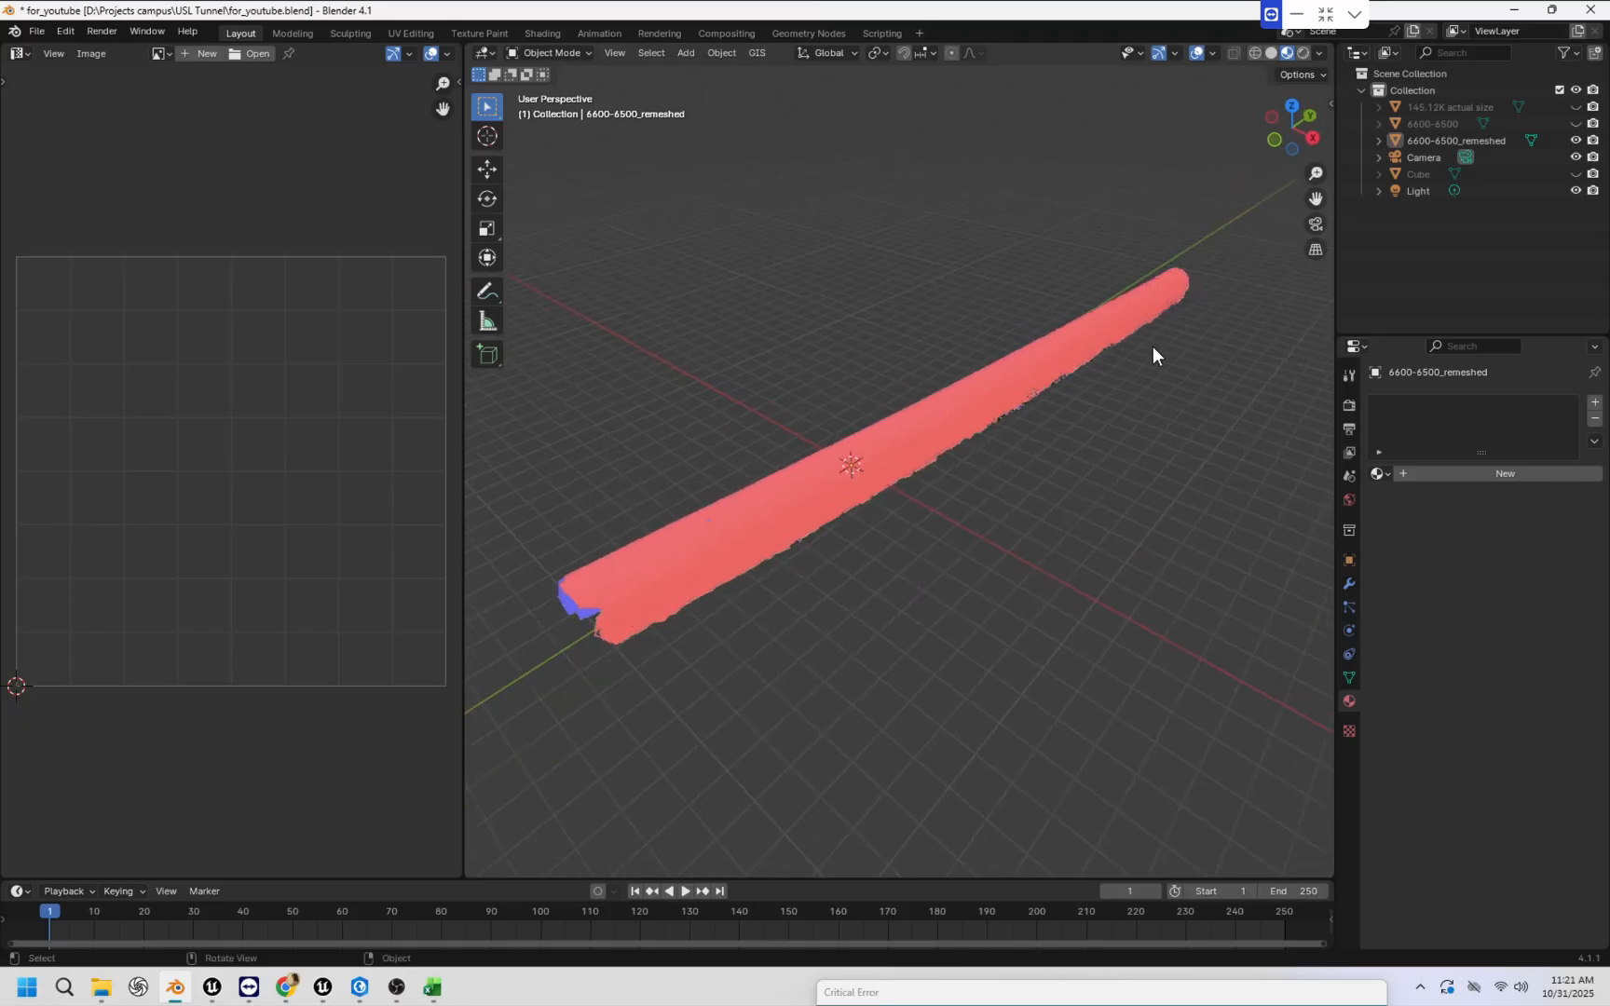
{"action": "middle_click_drag", "start_coordinate": [845, 547], "coordinate": [885, 566]}
{"action": "scroll", "coordinate": [834, 547], "scroll_direction": "up", "scroll_amount": 1}
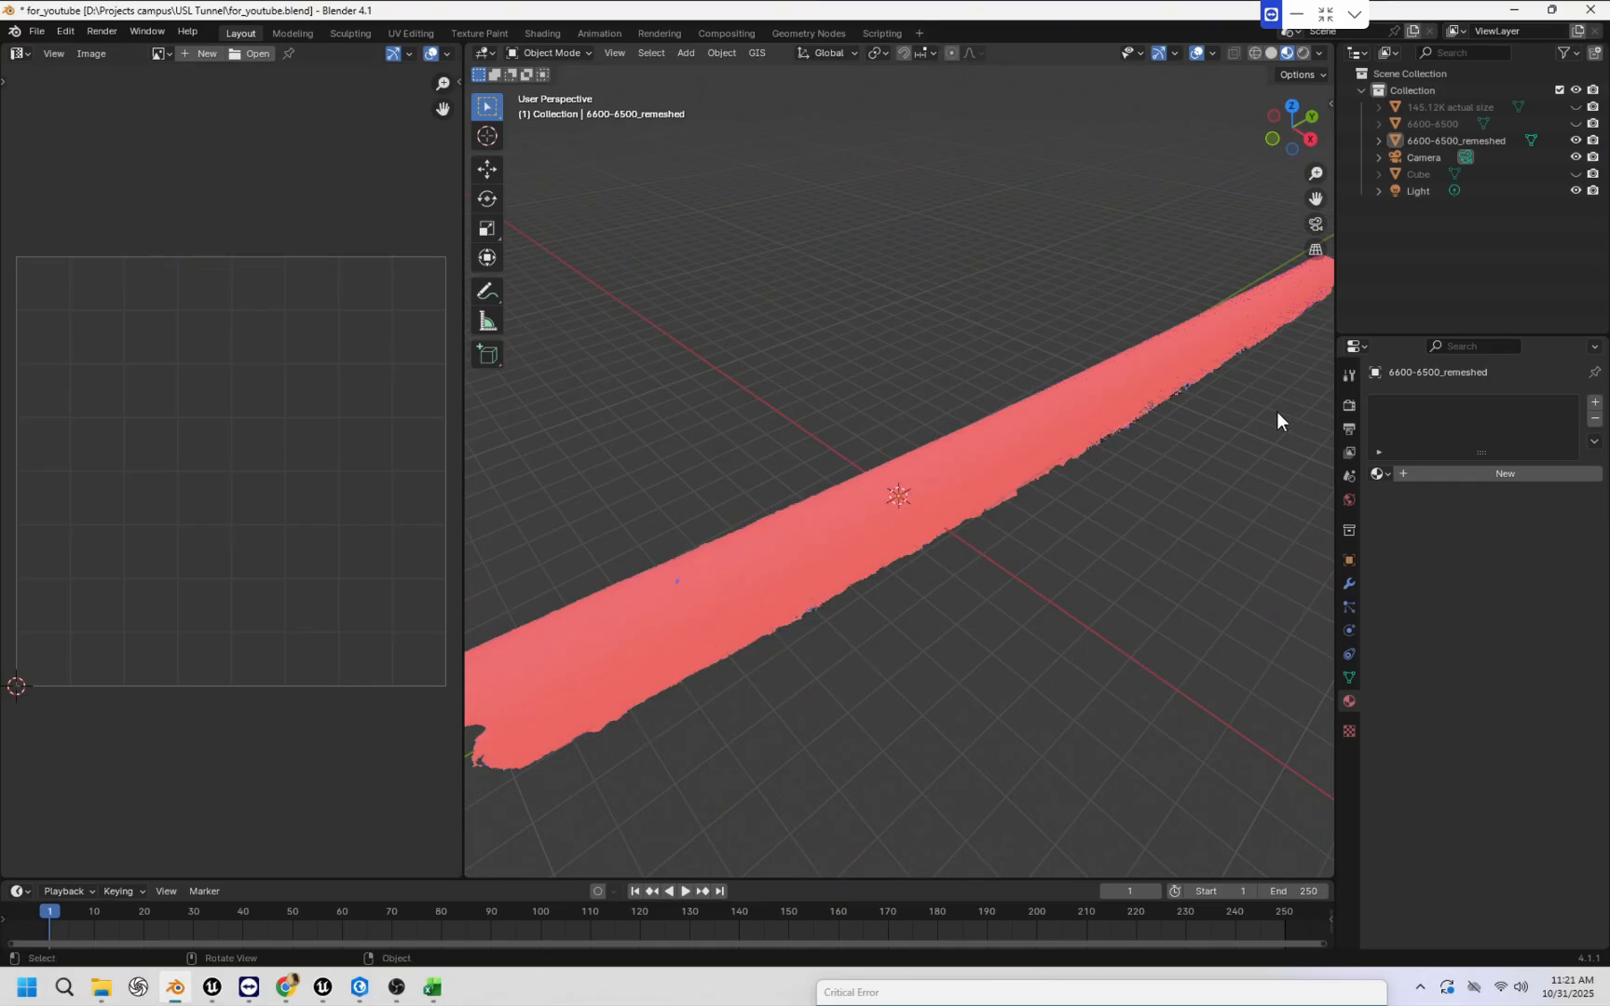
{"action": "middle_click_drag", "start_coordinate": [1172, 506], "coordinate": [1153, 525]}
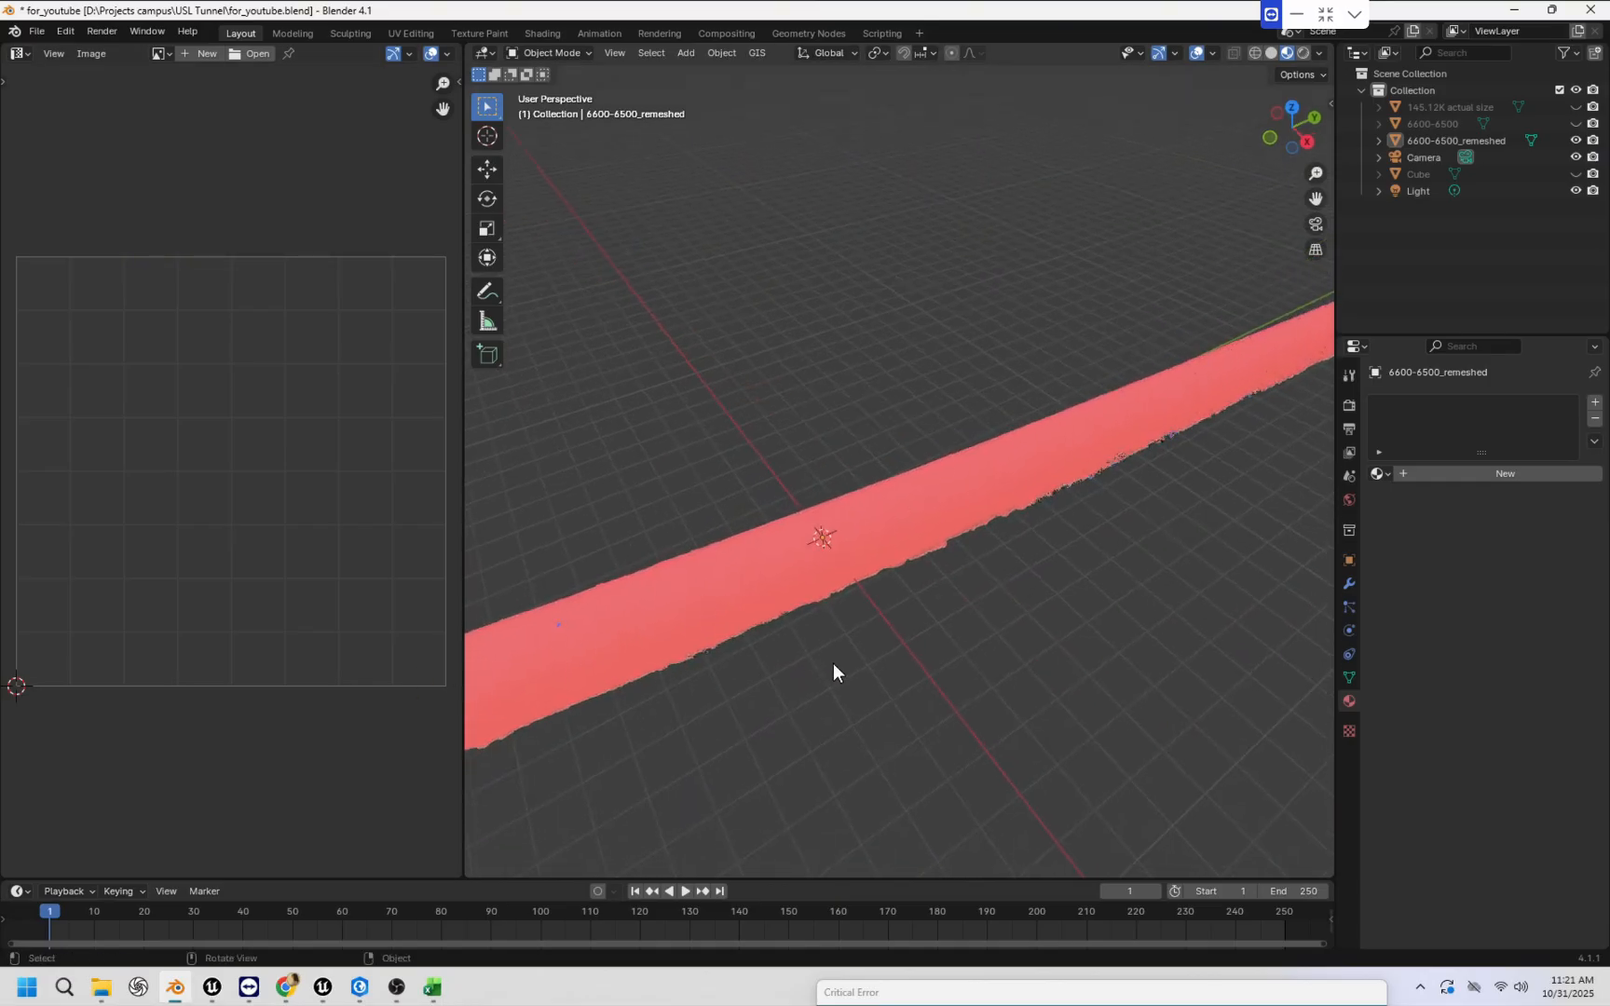
{"action": "middle_click_drag", "start_coordinate": [833, 663], "coordinate": [899, 581]}
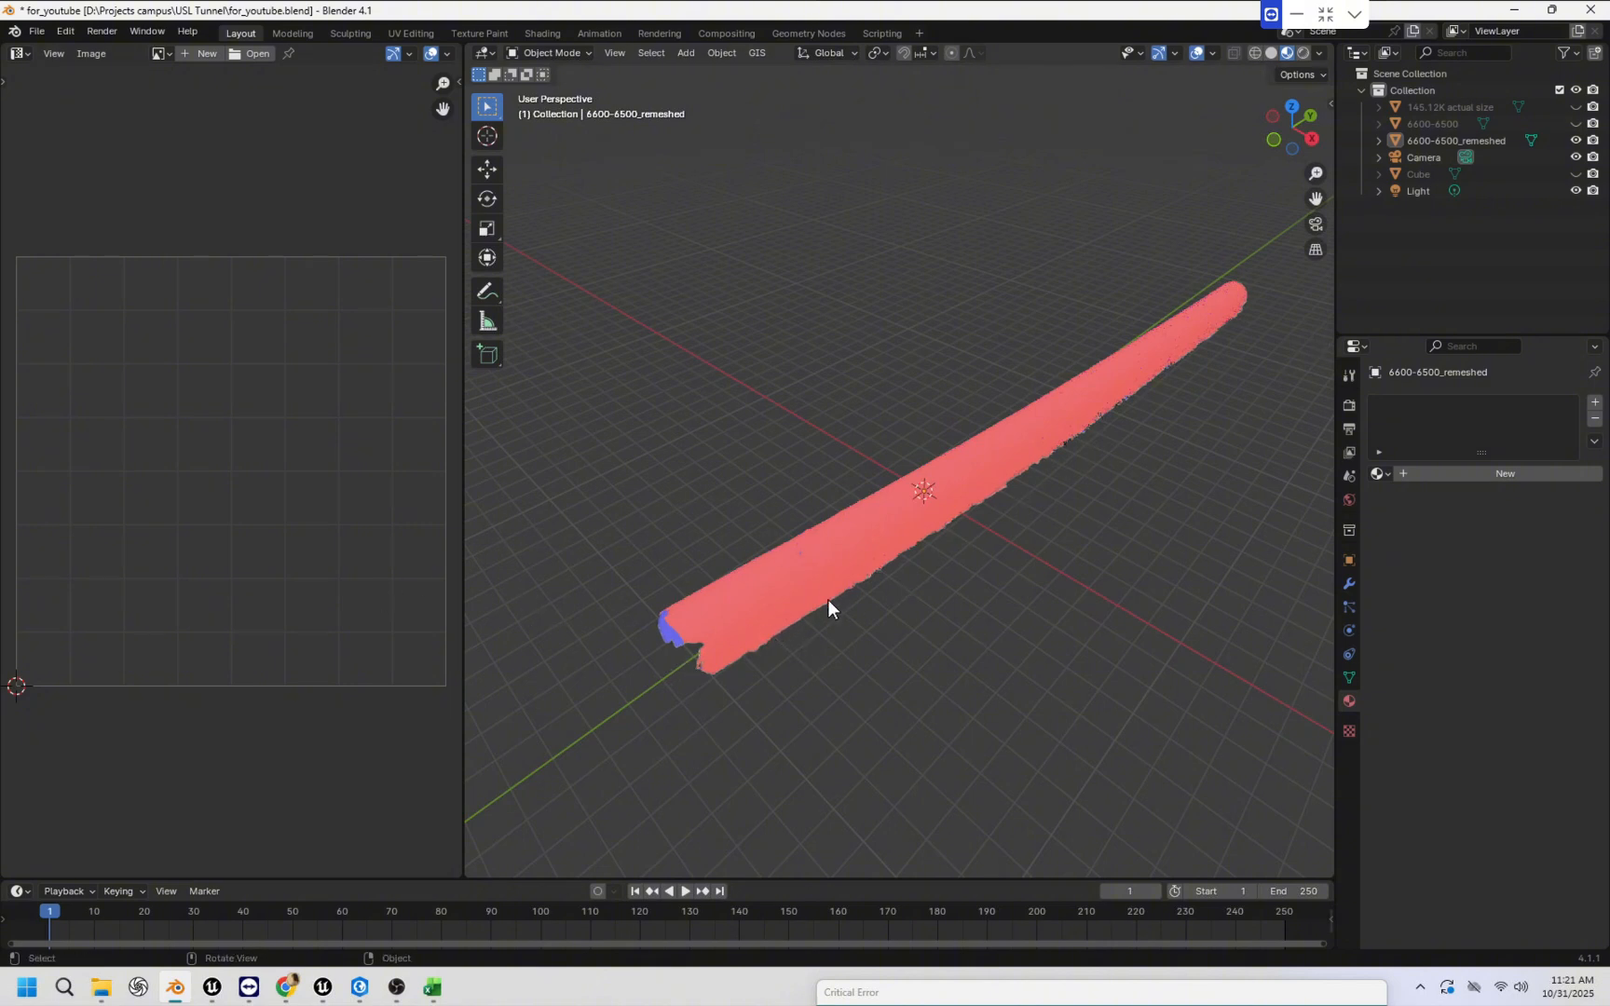
{"action": "middle_click_drag", "start_coordinate": [841, 574], "coordinate": [820, 574]}
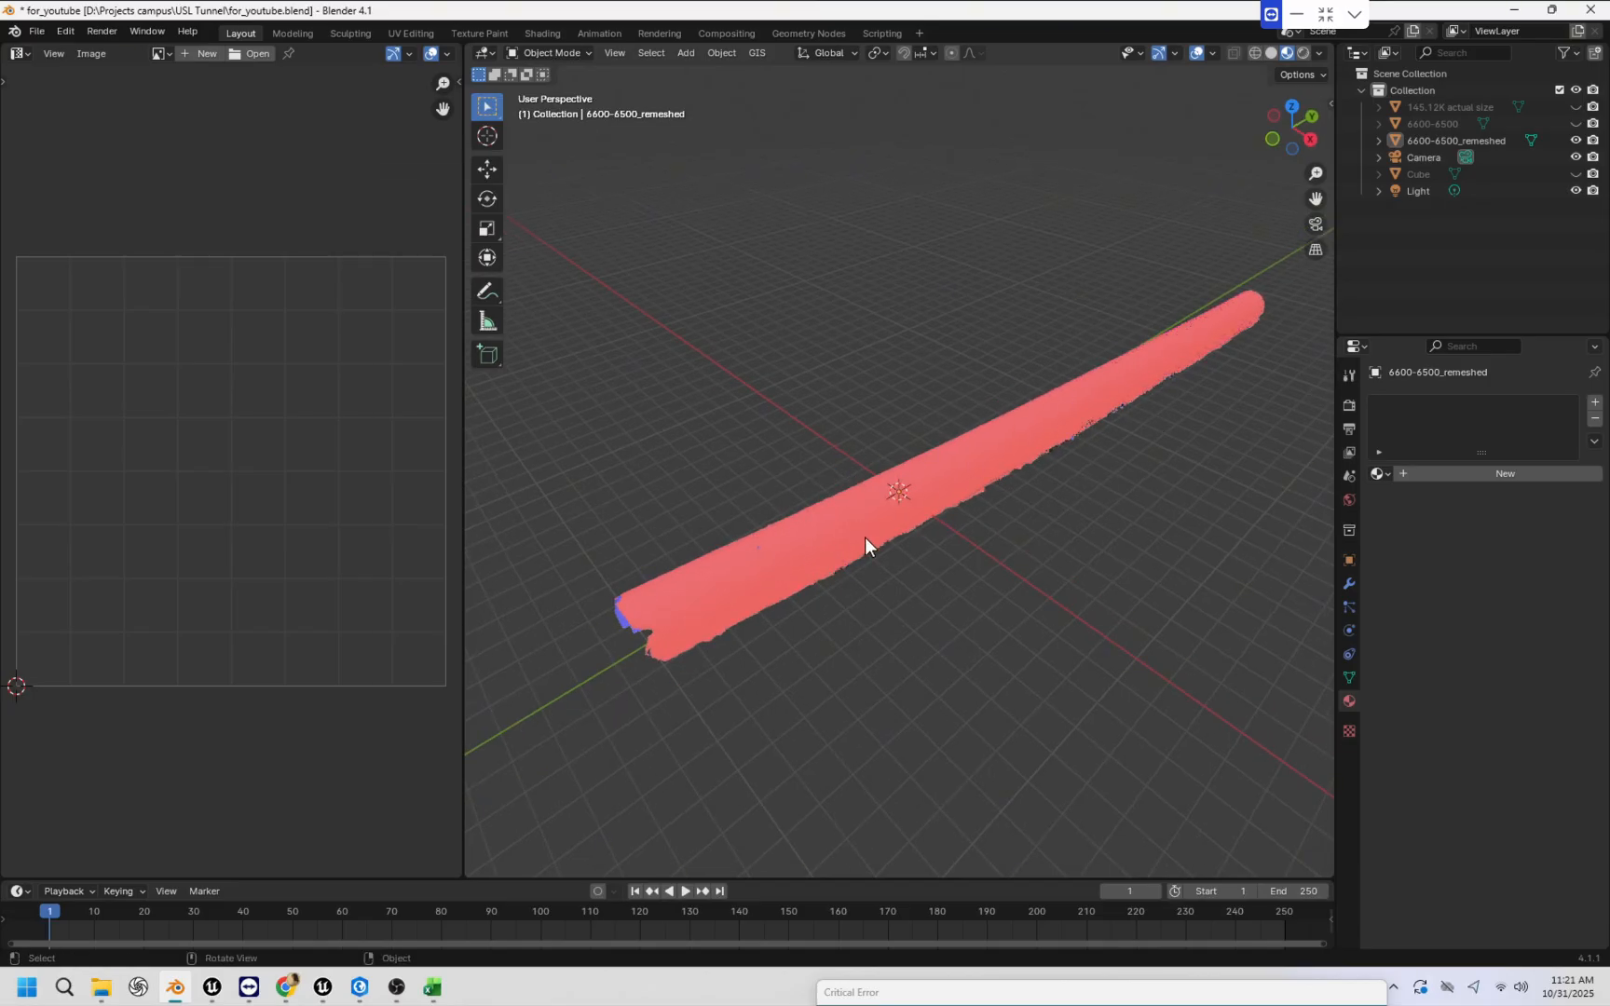
{"action": "middle_click_drag", "start_coordinate": [863, 537], "coordinate": [854, 537]}
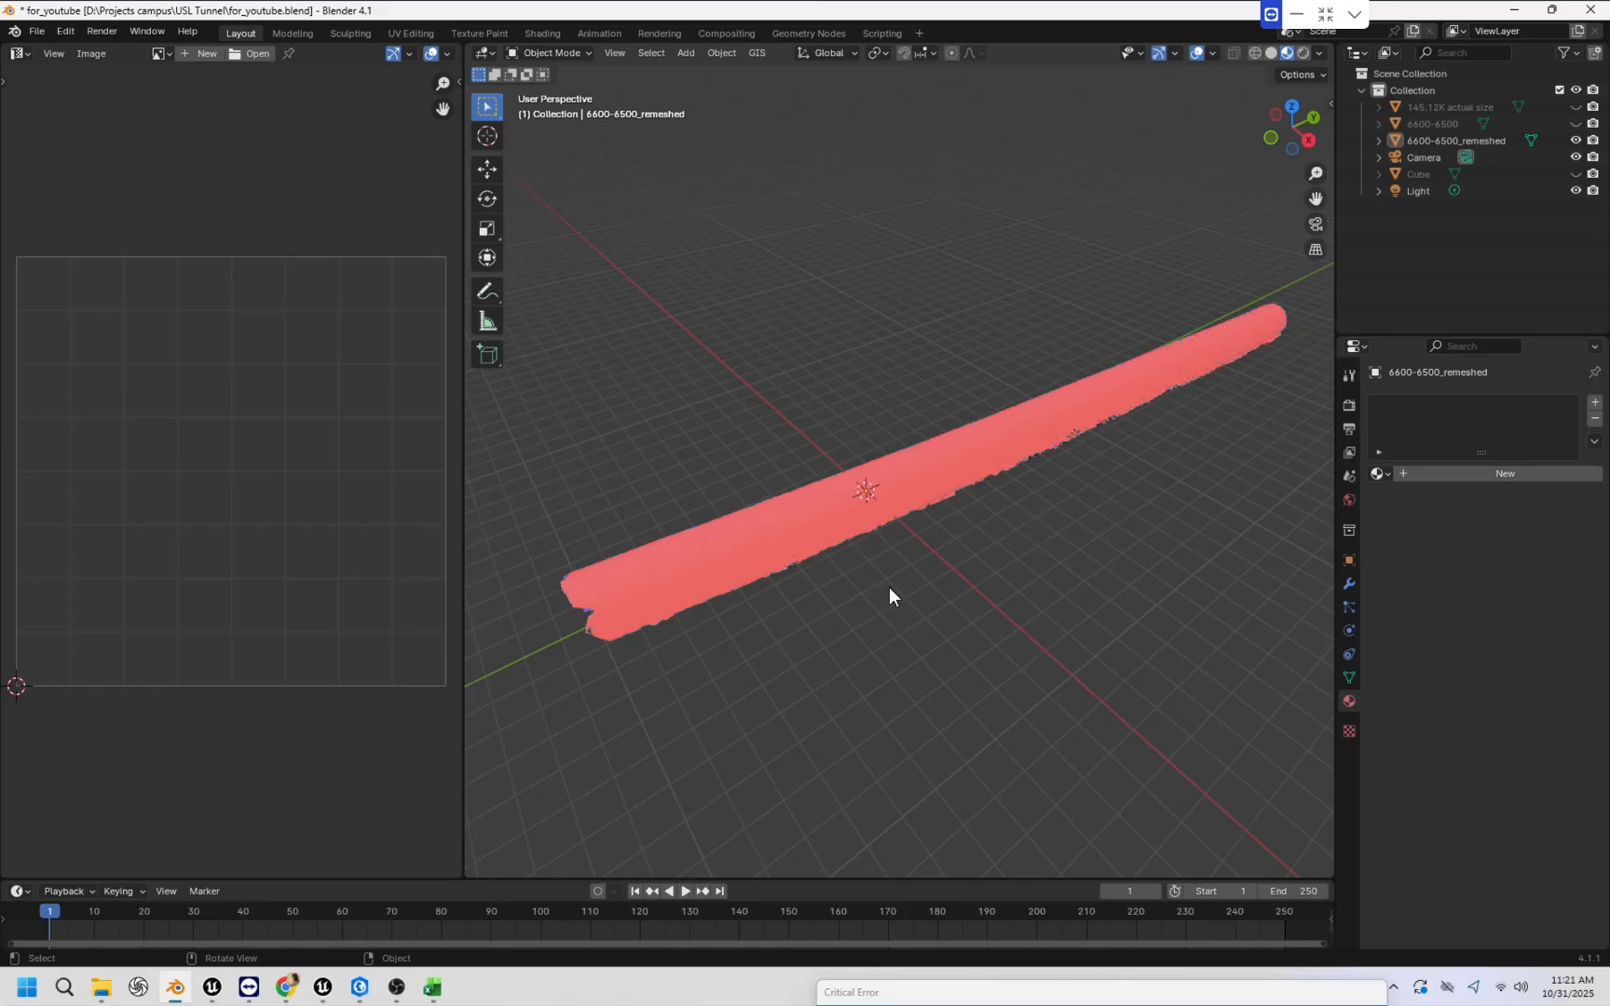
{"action": "middle_click_drag", "start_coordinate": [860, 601], "coordinate": [864, 599]}
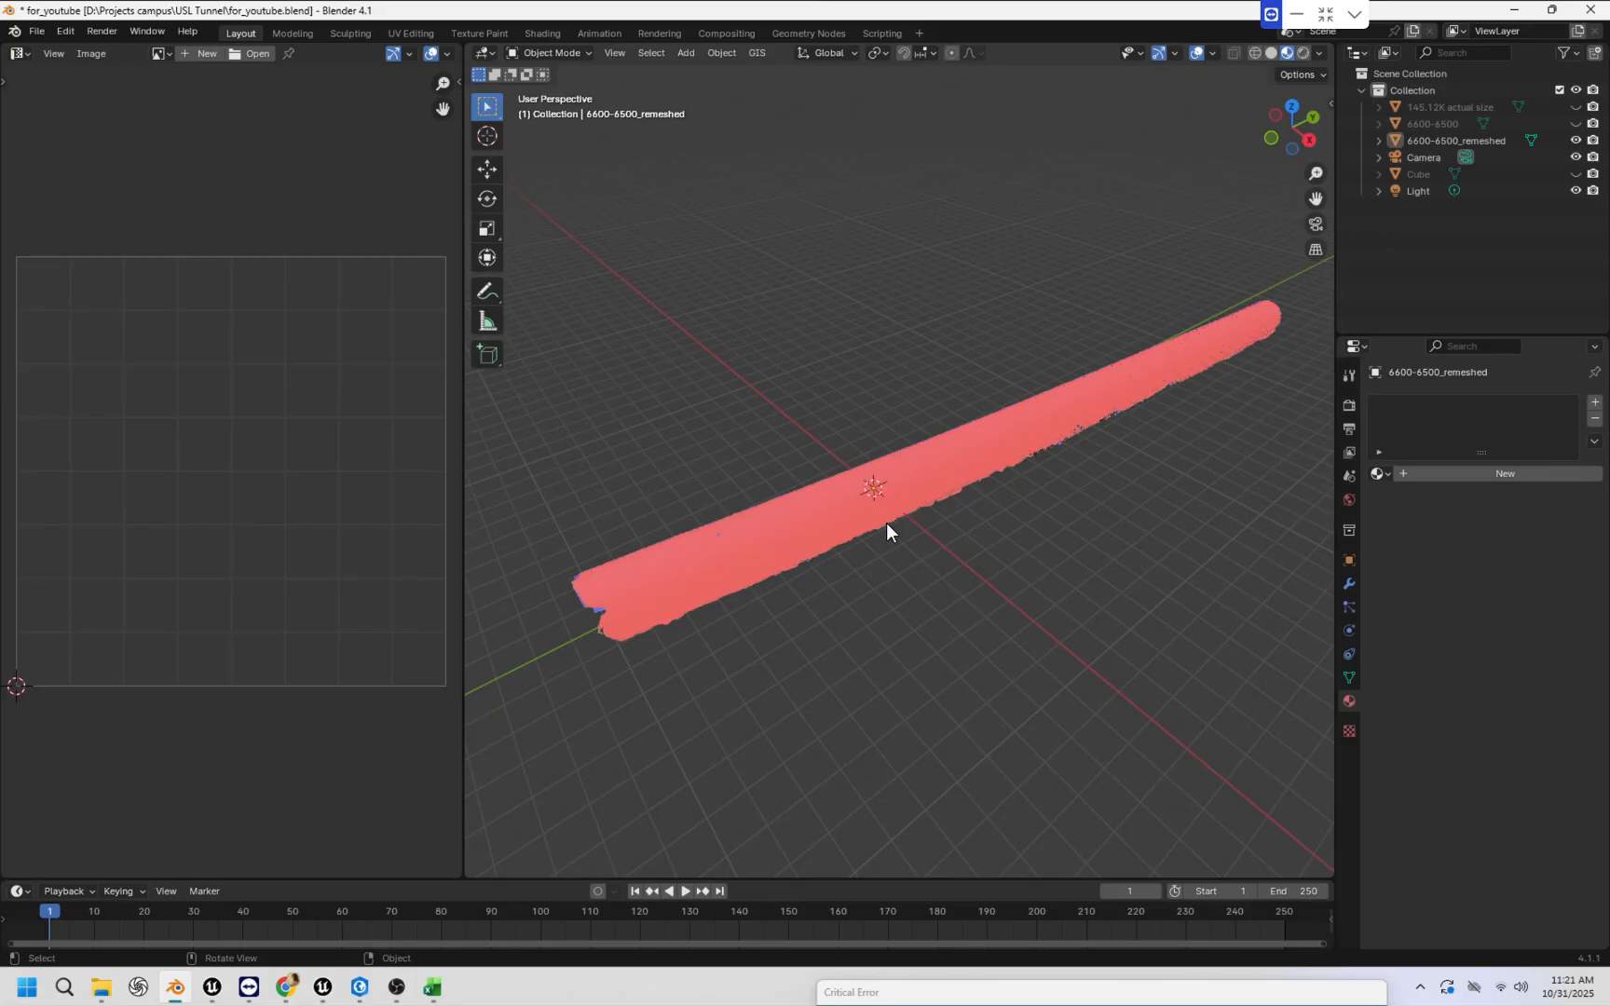
Put the 6600-6500_remeshed tunnel into Edit Mode and deselect all of its geometry.
{"action": "key", "text": "a"}
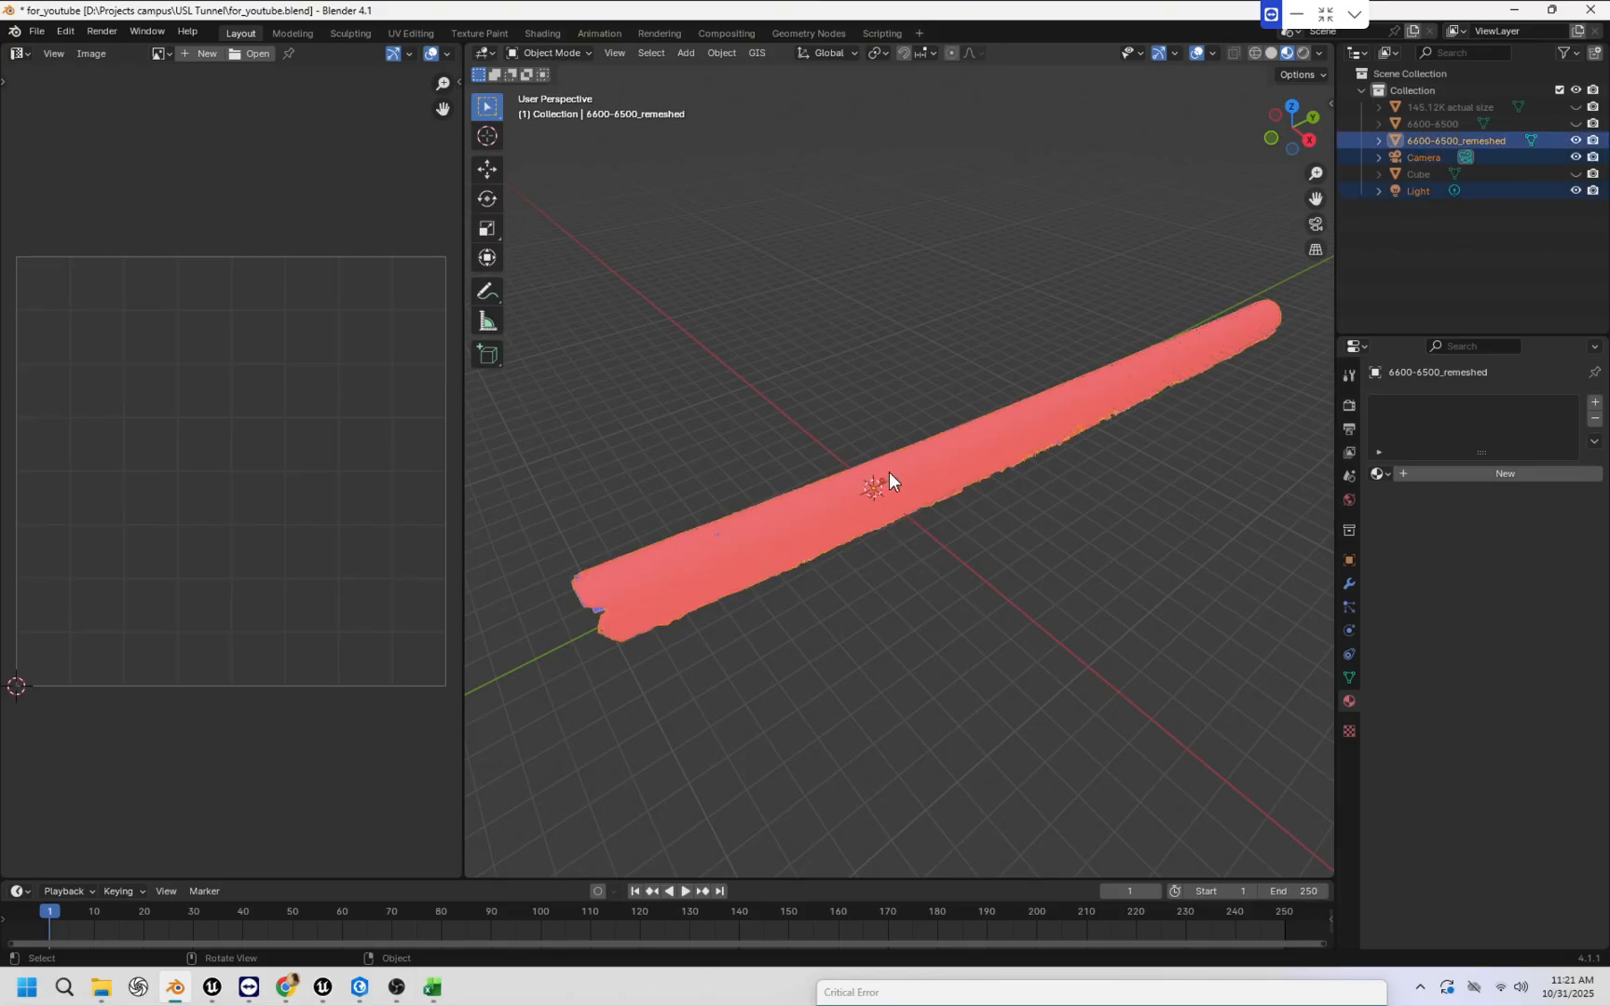
{"action": "key", "text": "alt+a"}
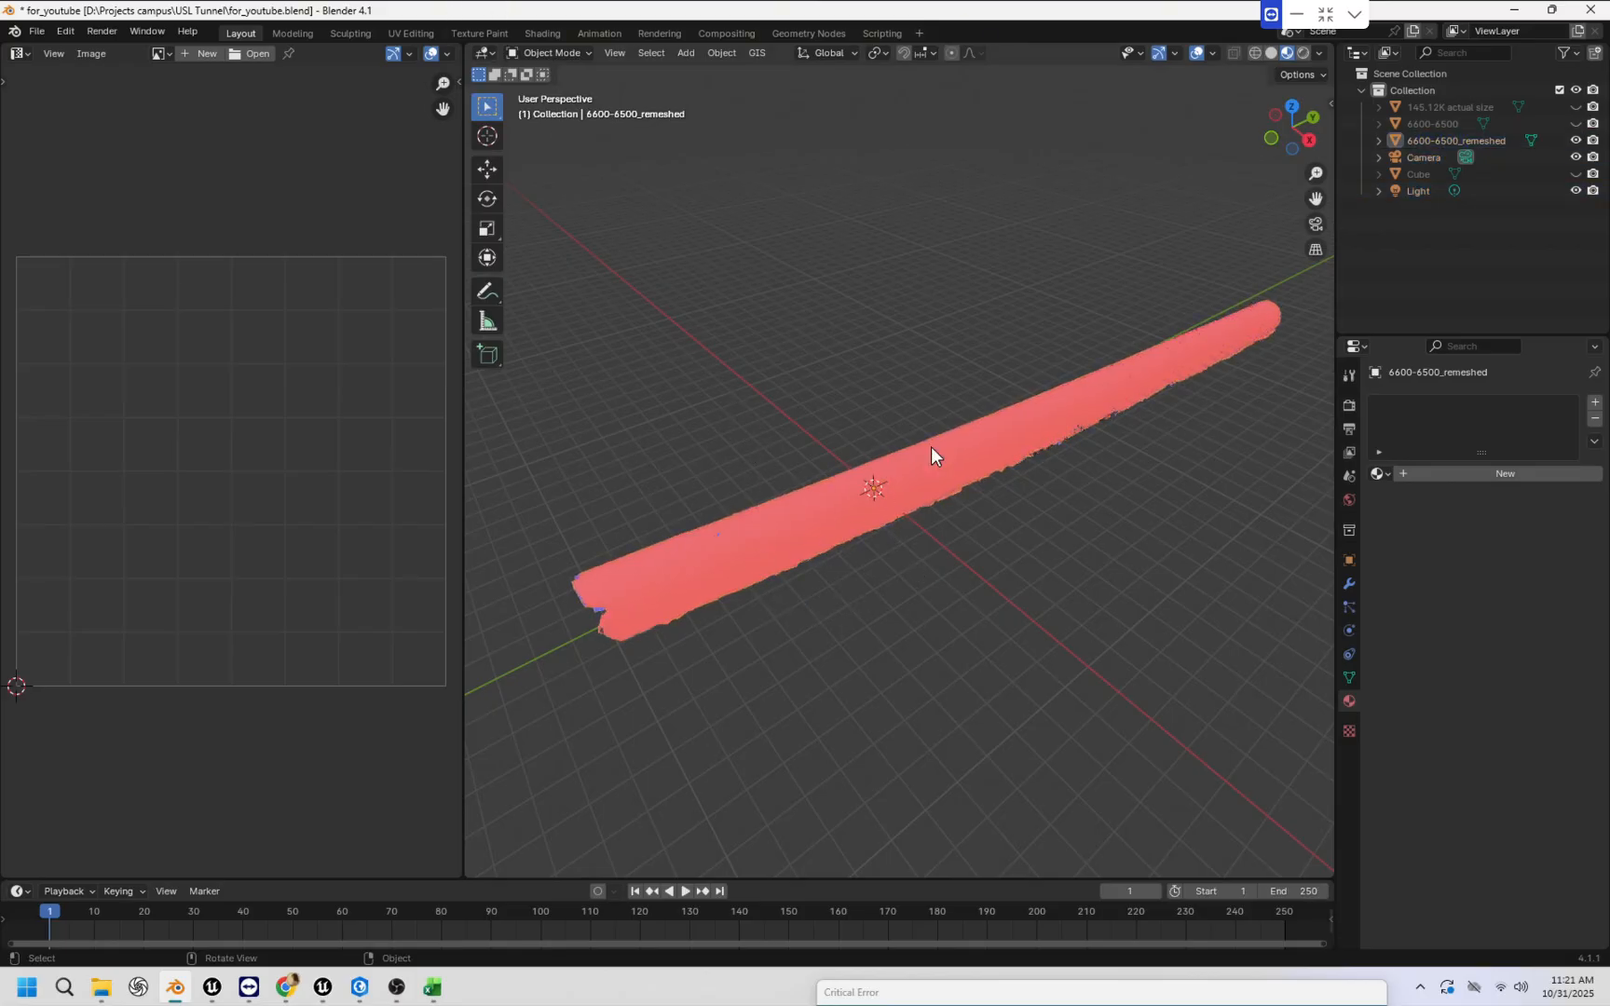
{"action": "left_click", "coordinate": [809, 527]}
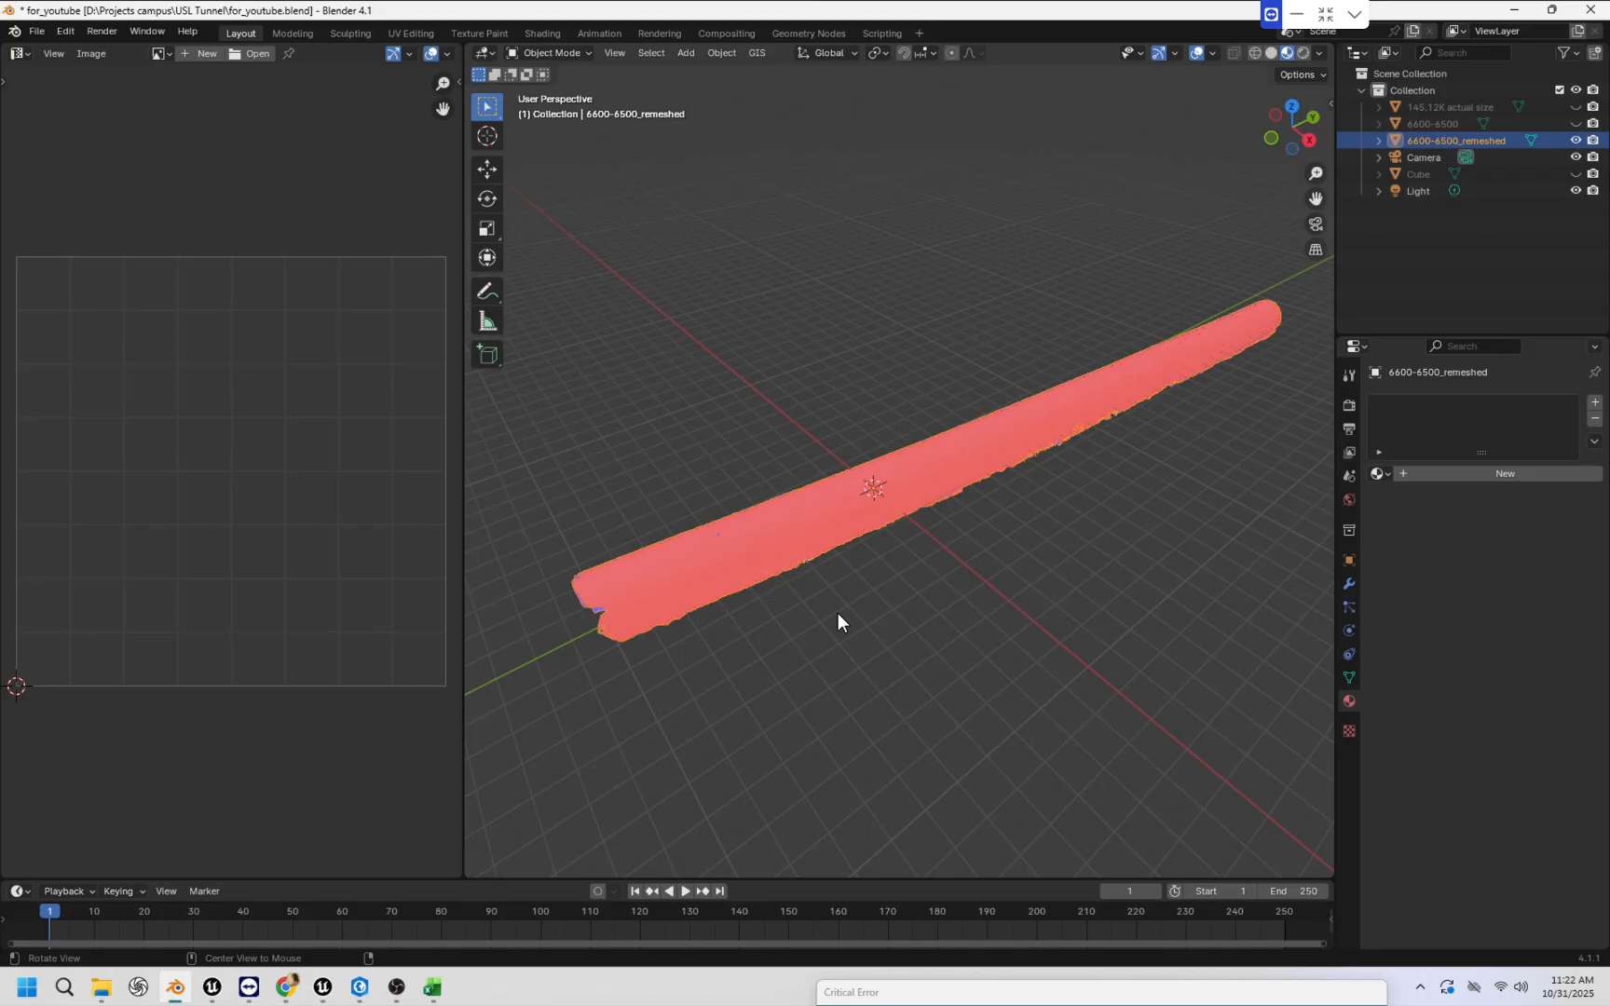
{"action": "left_click", "coordinate": [992, 583]}
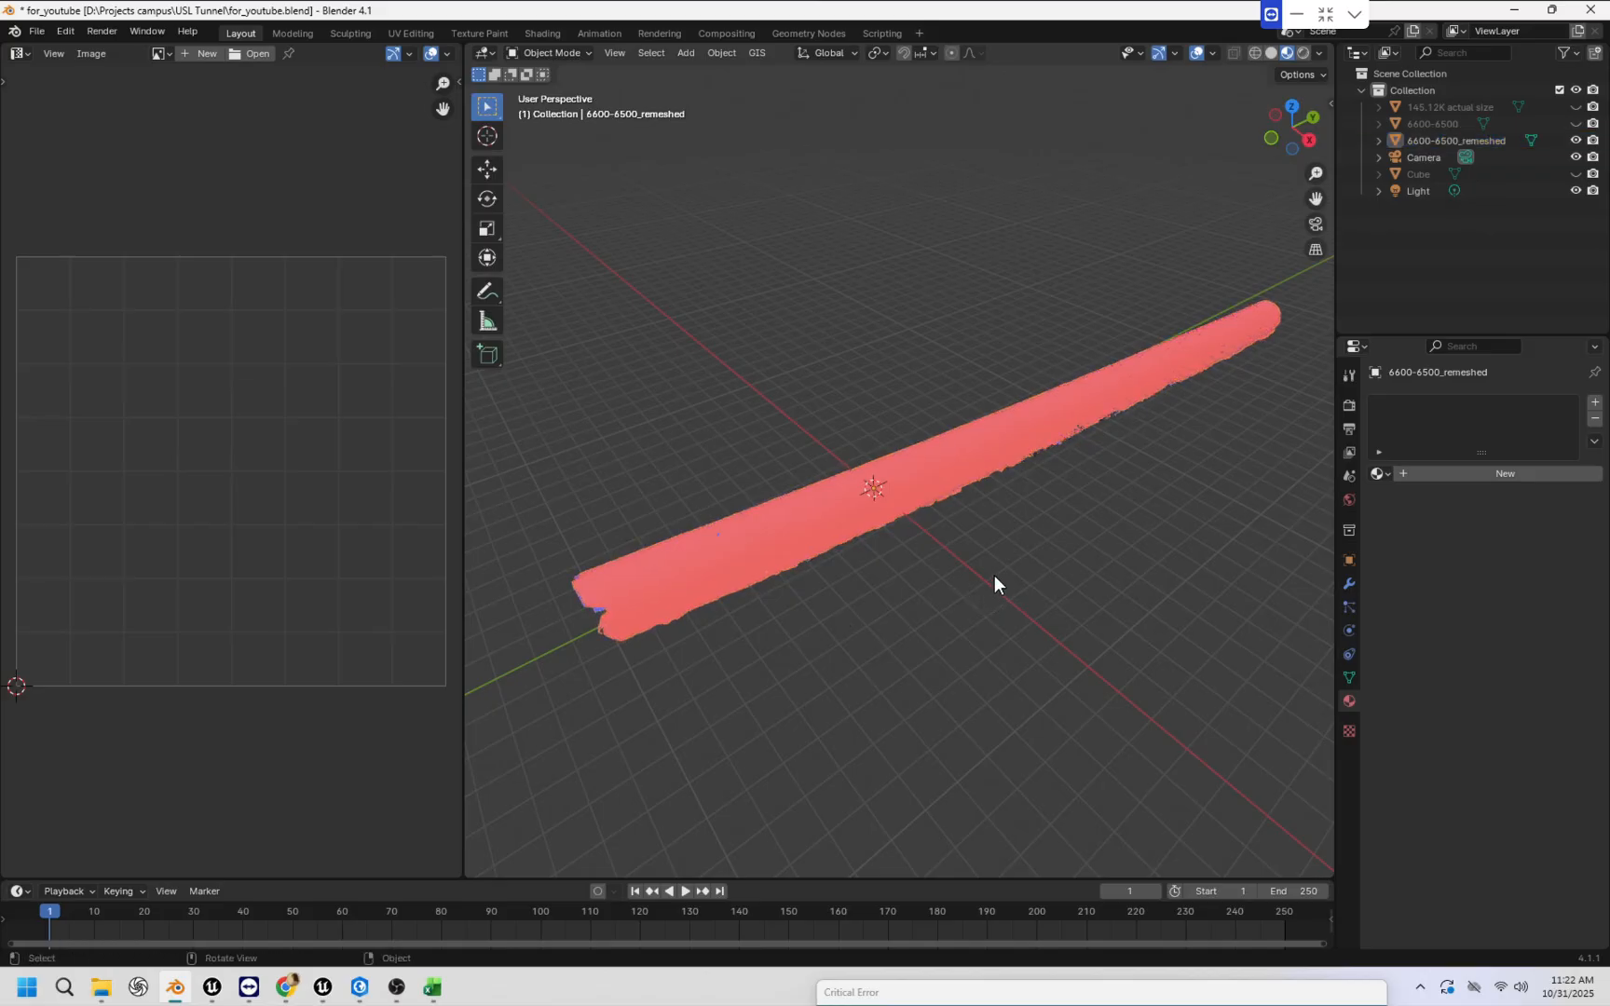
{"action": "middle_click_drag", "start_coordinate": [993, 584], "coordinate": [1007, 579]}
{"action": "left_click", "coordinate": [851, 503]}
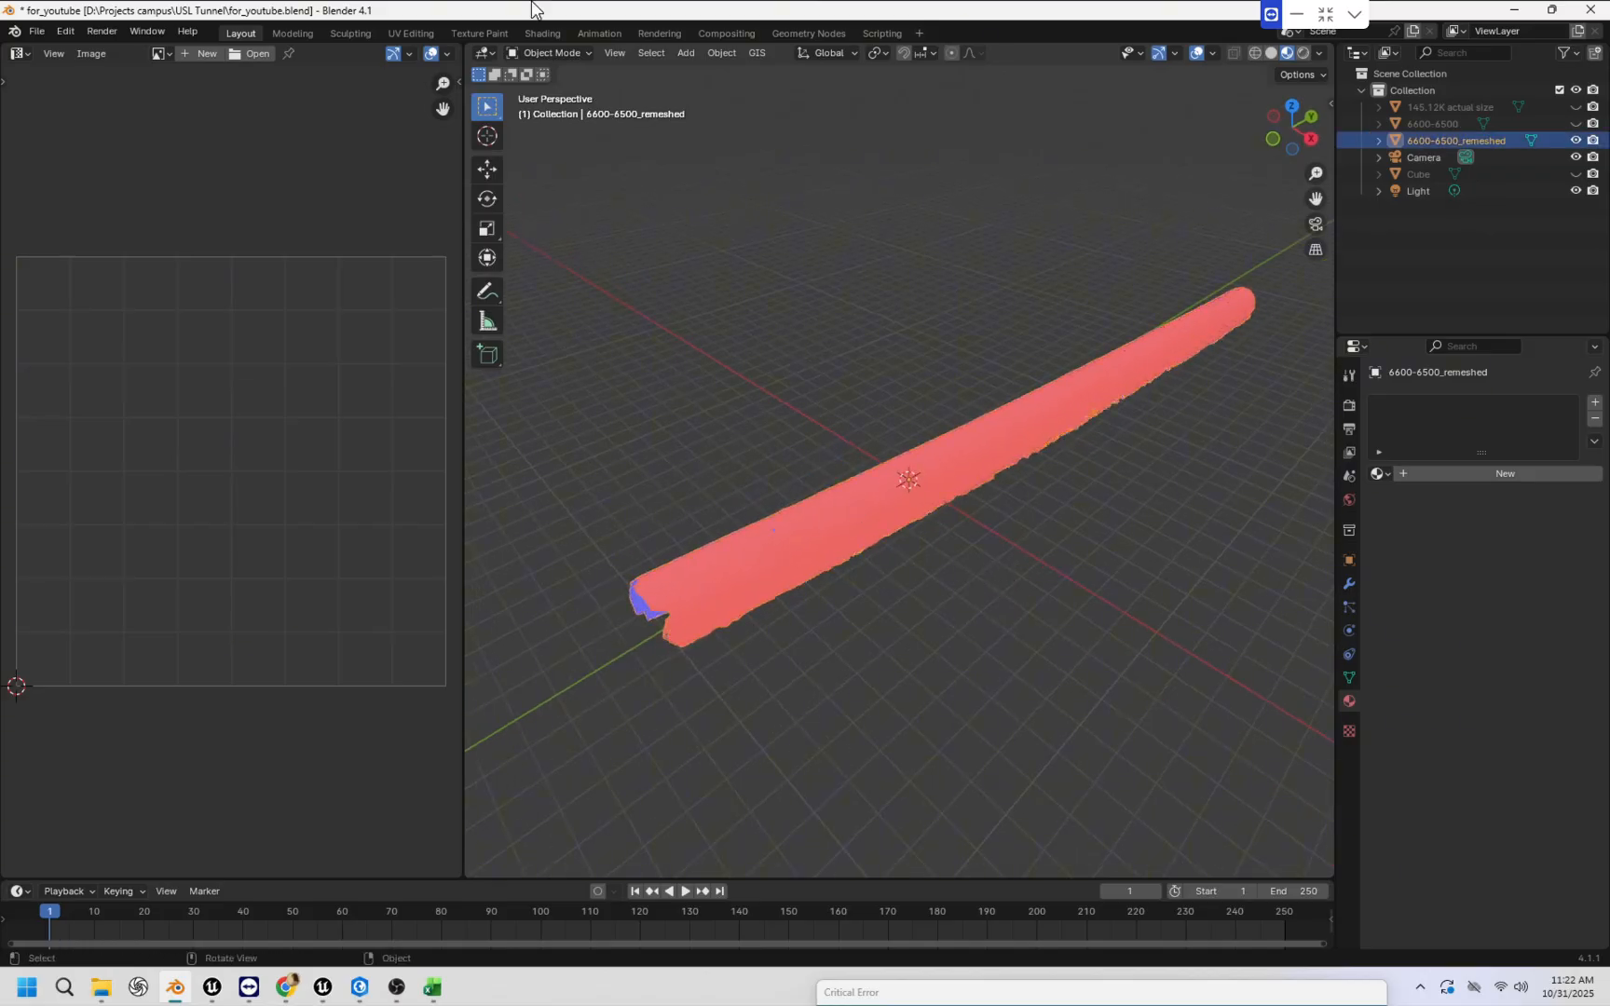
{"action": "left_click", "coordinate": [551, 53]}
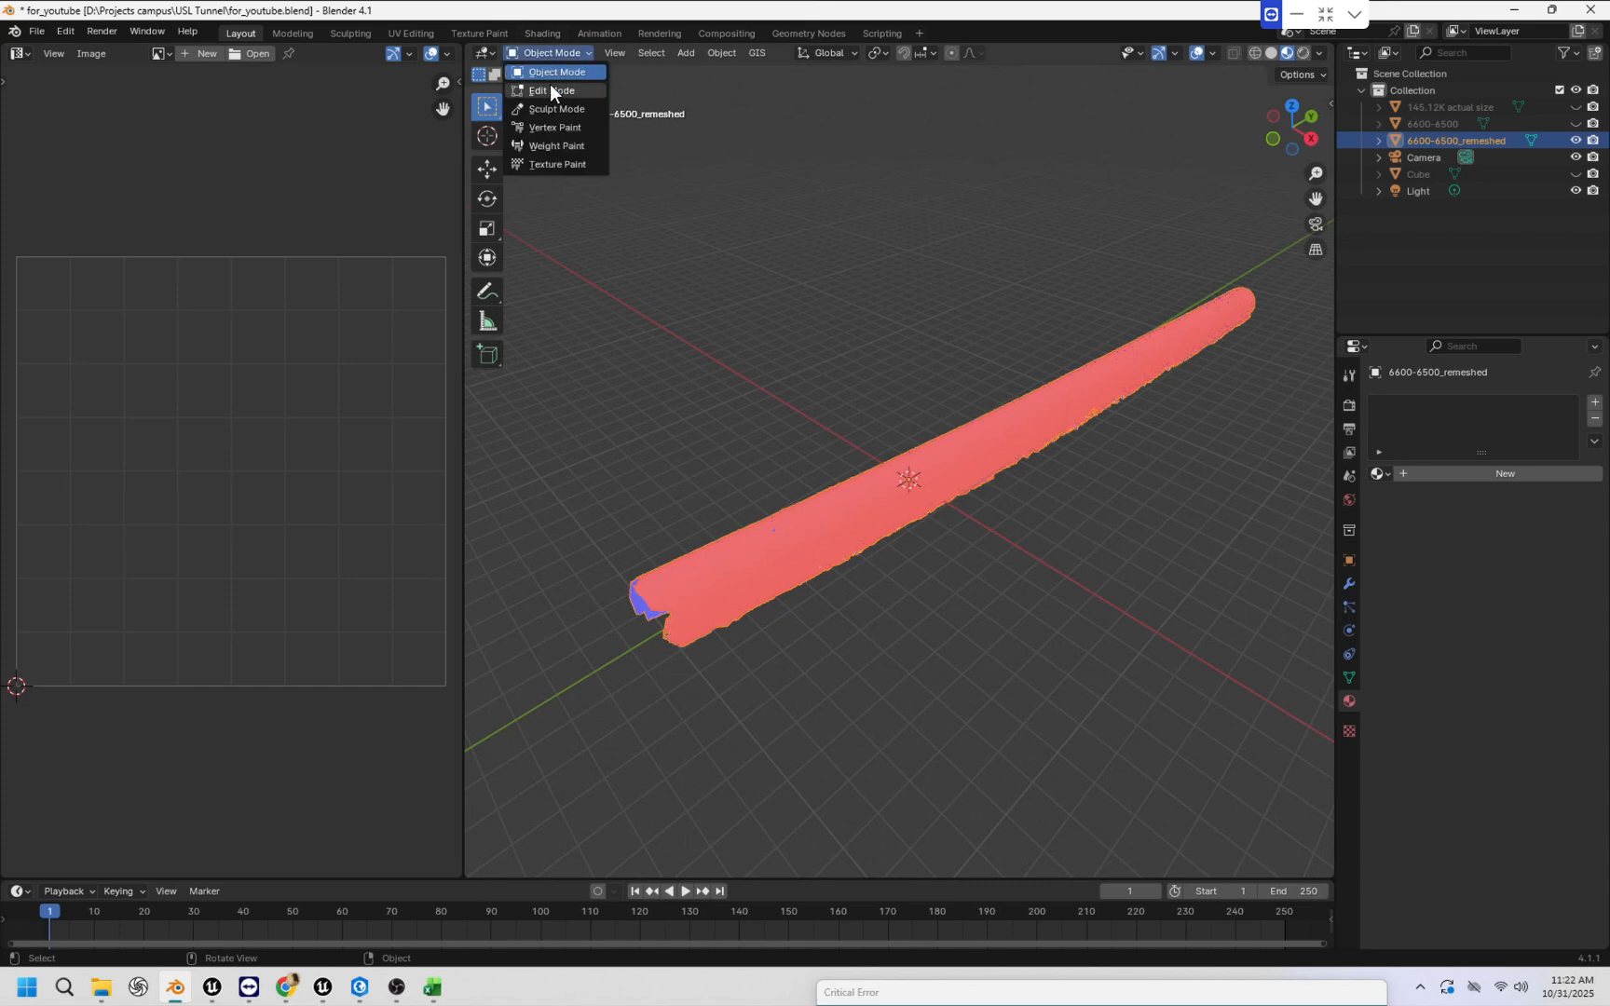
{"action": "left_click", "coordinate": [552, 90]}
{"action": "middle_click_drag", "start_coordinate": [805, 364], "coordinate": [780, 364]}
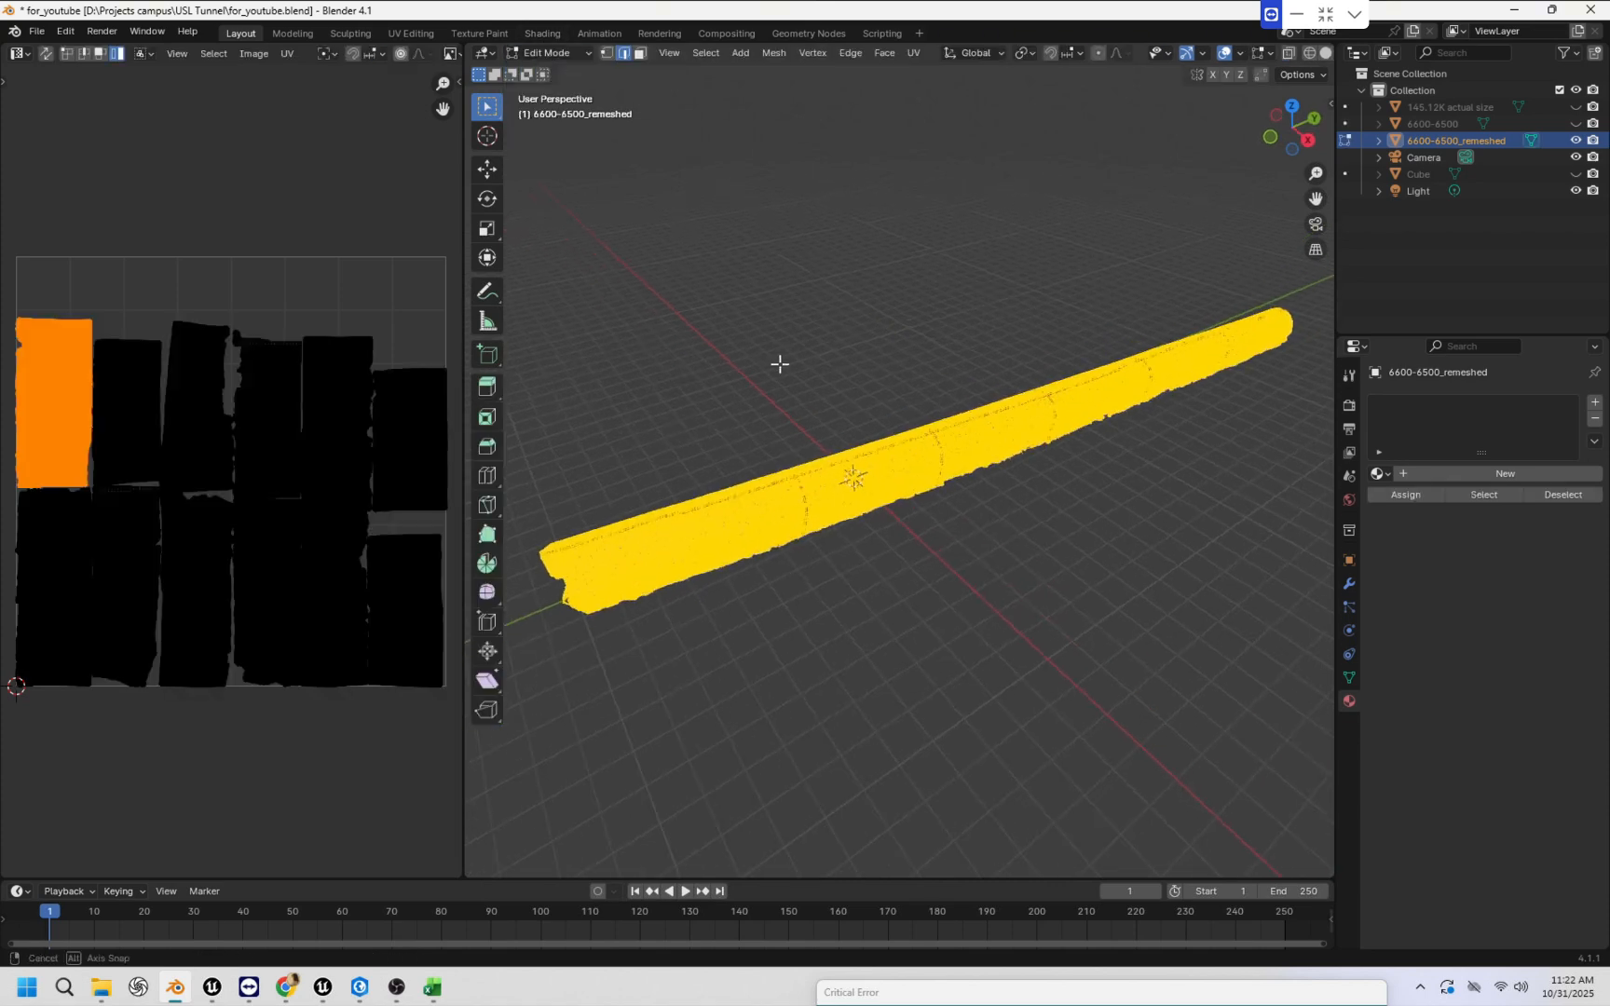
{"action": "key", "text": "alt+a"}
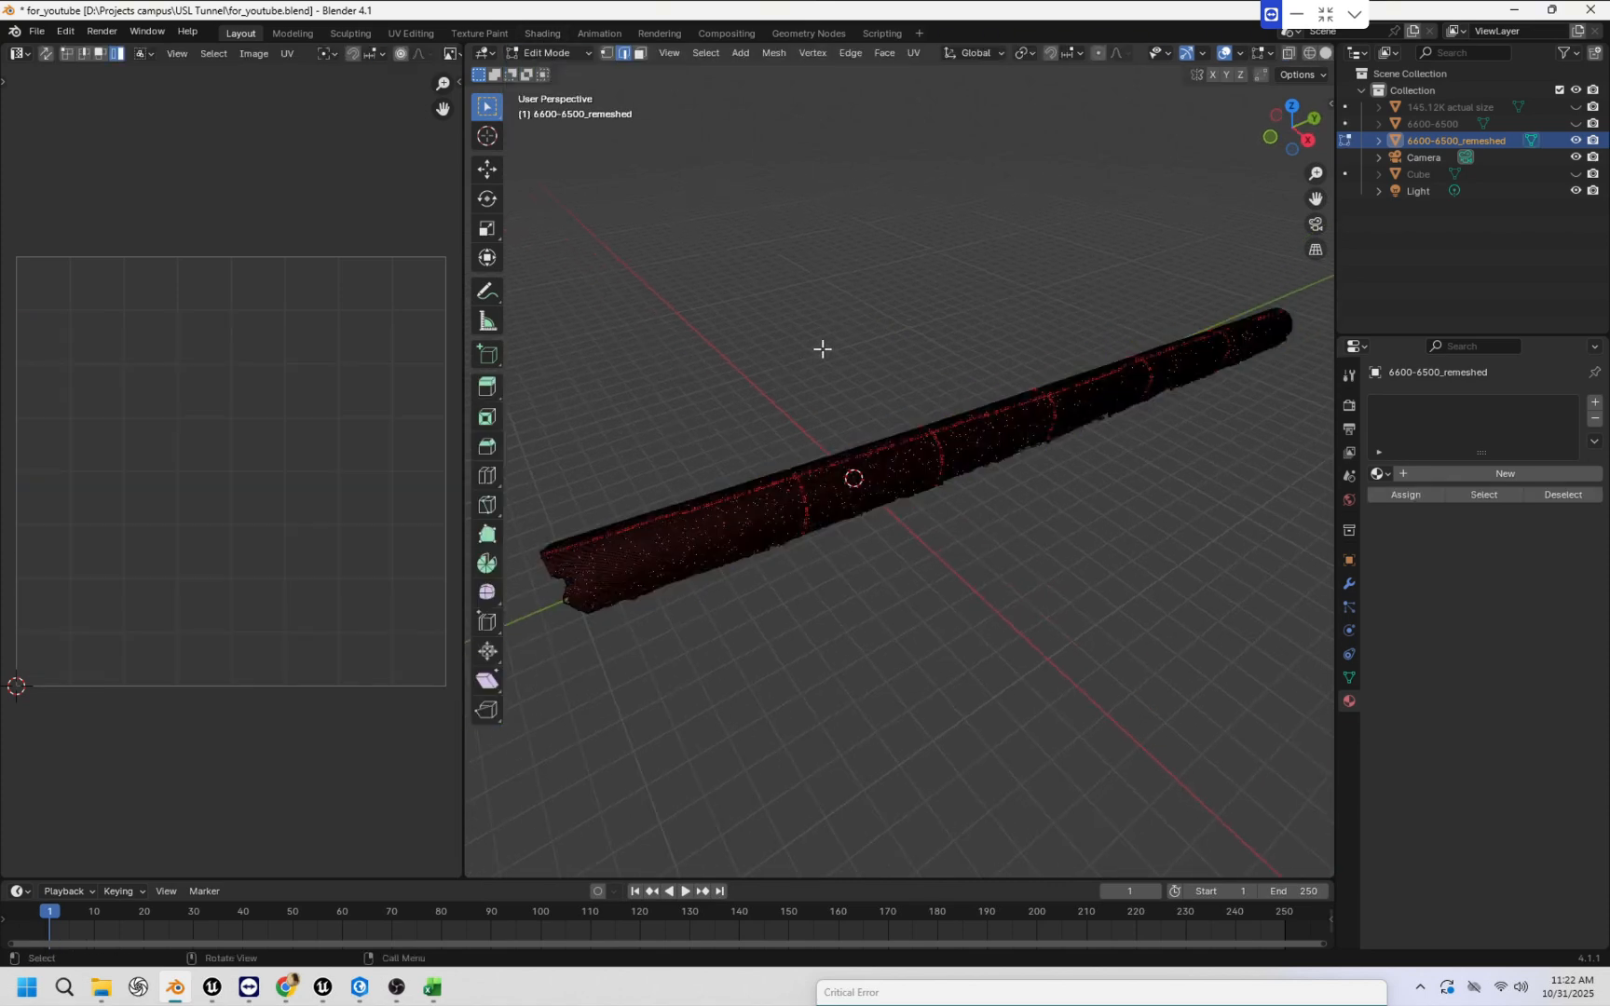
Switch the tunnel mesh to Object Mode to view its face orientation, and return to Edit Mode.
{"action": "left_click", "coordinate": [548, 52]}
{"action": "left_click", "coordinate": [561, 75]}
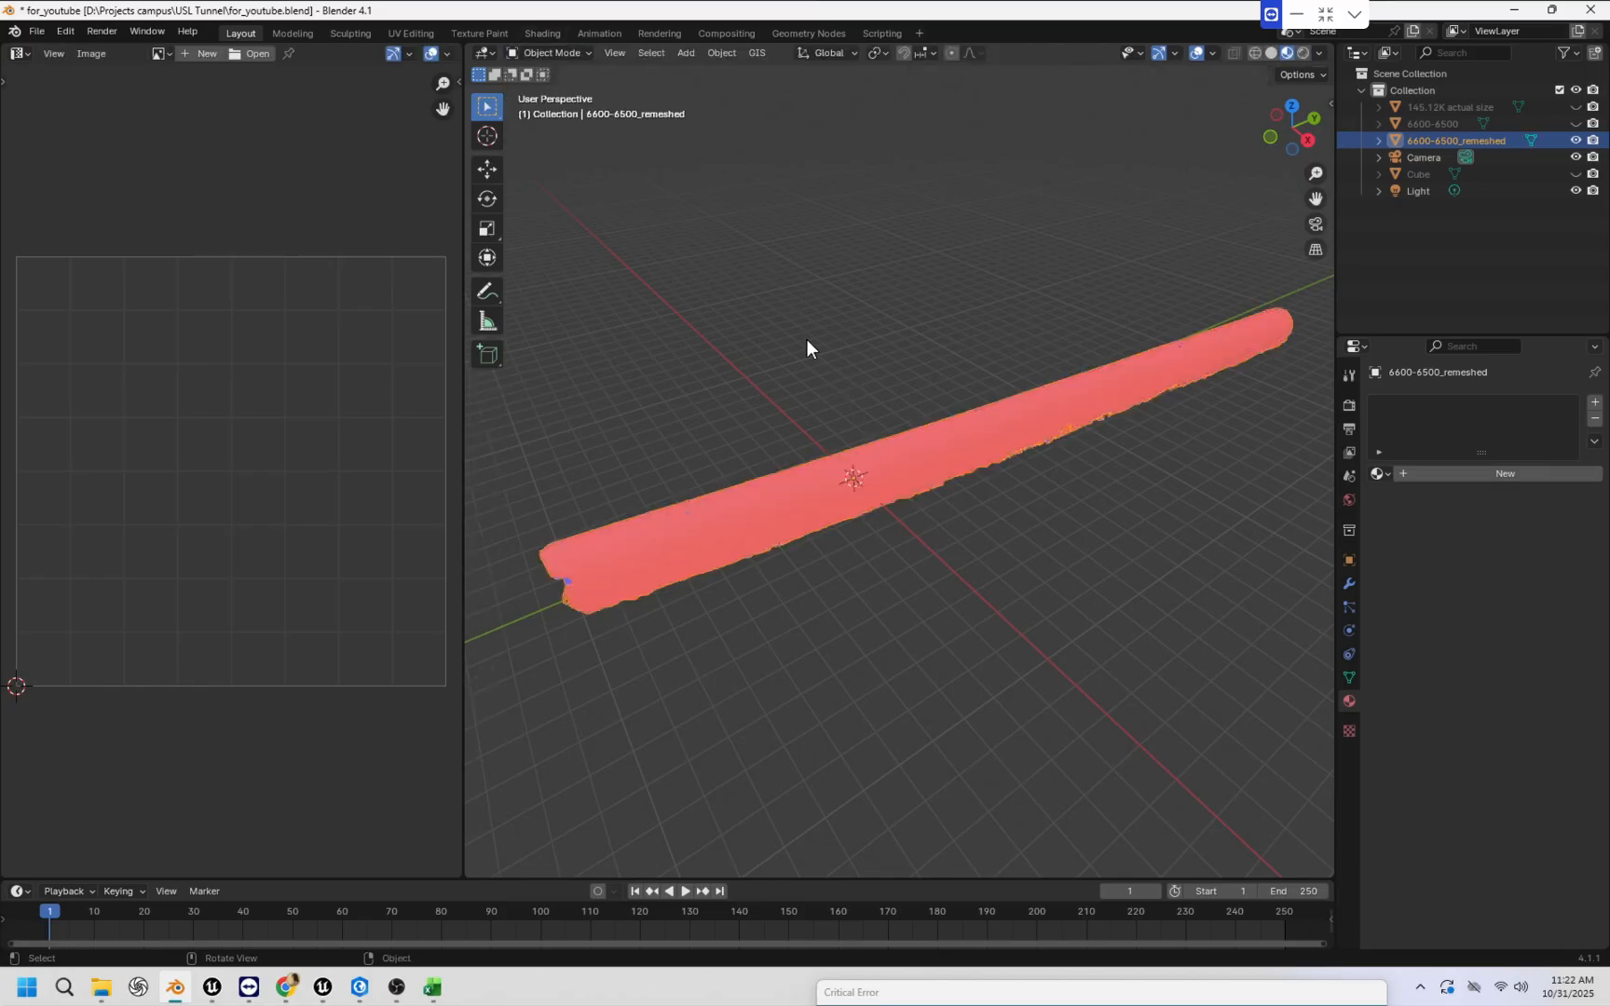
{"action": "mouse_move", "coordinate": [806, 339]}
{"action": "middle_mouse_down"}
{"action": "mouse_move", "coordinate": [822, 385]}
{"action": "mouse_move", "coordinate": [816, 319]}
{"action": "middle_mouse_up"}
{"action": "left_click", "coordinate": [534, 52]}
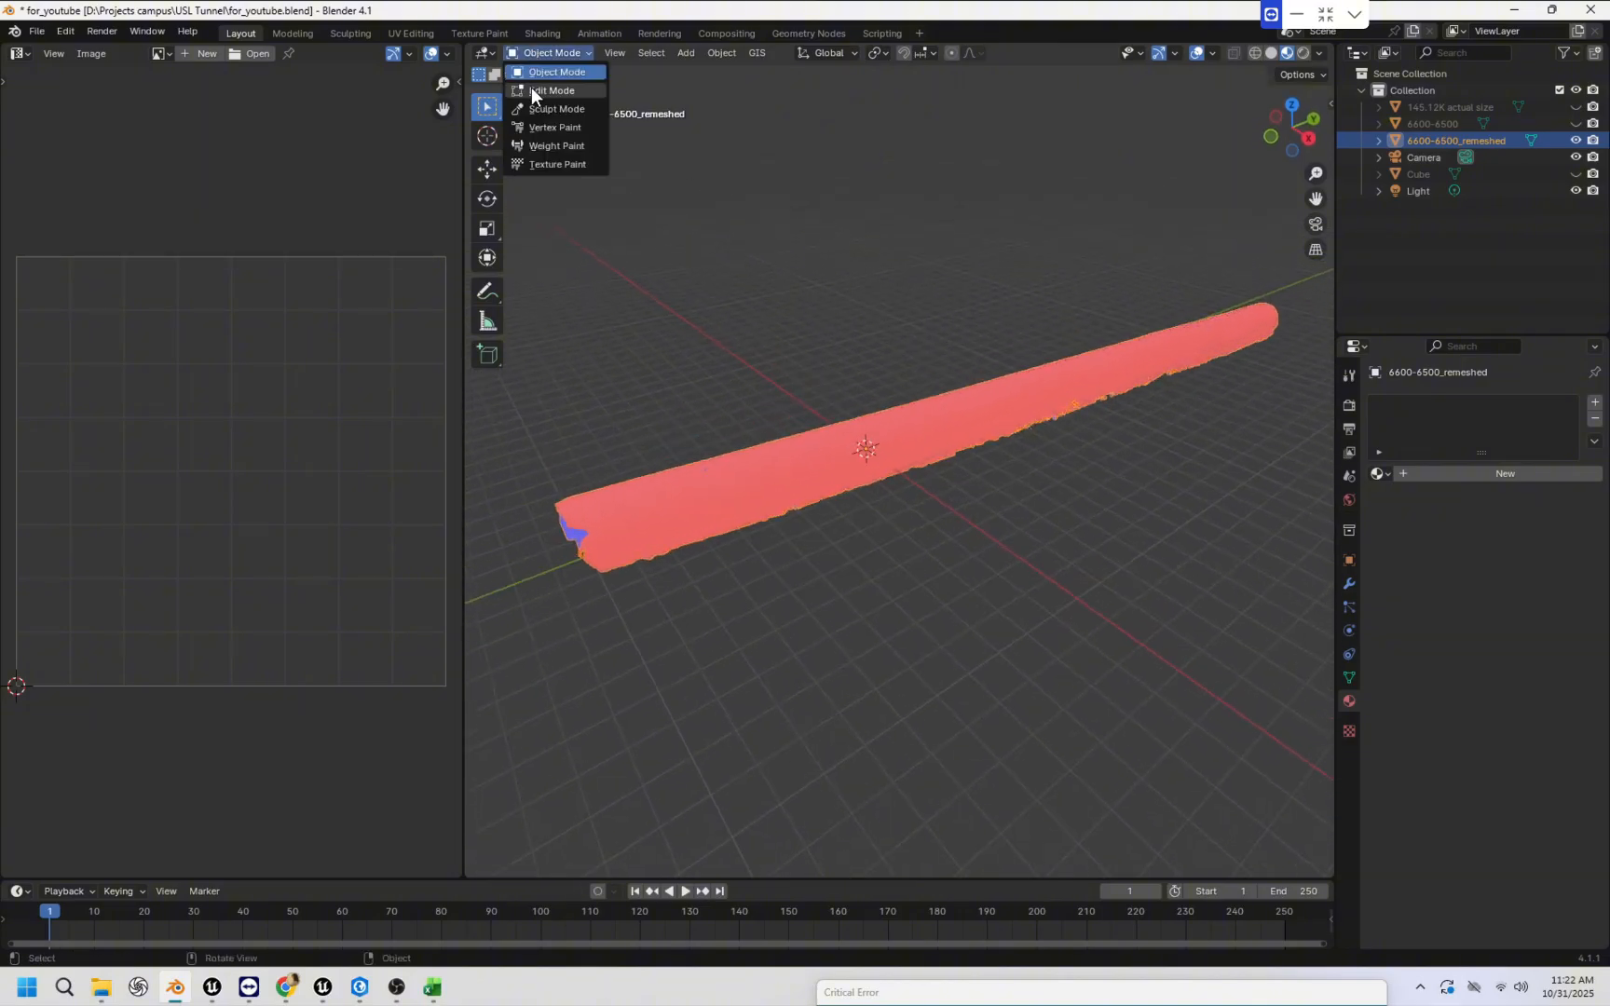
{"action": "left_click", "coordinate": [531, 89]}
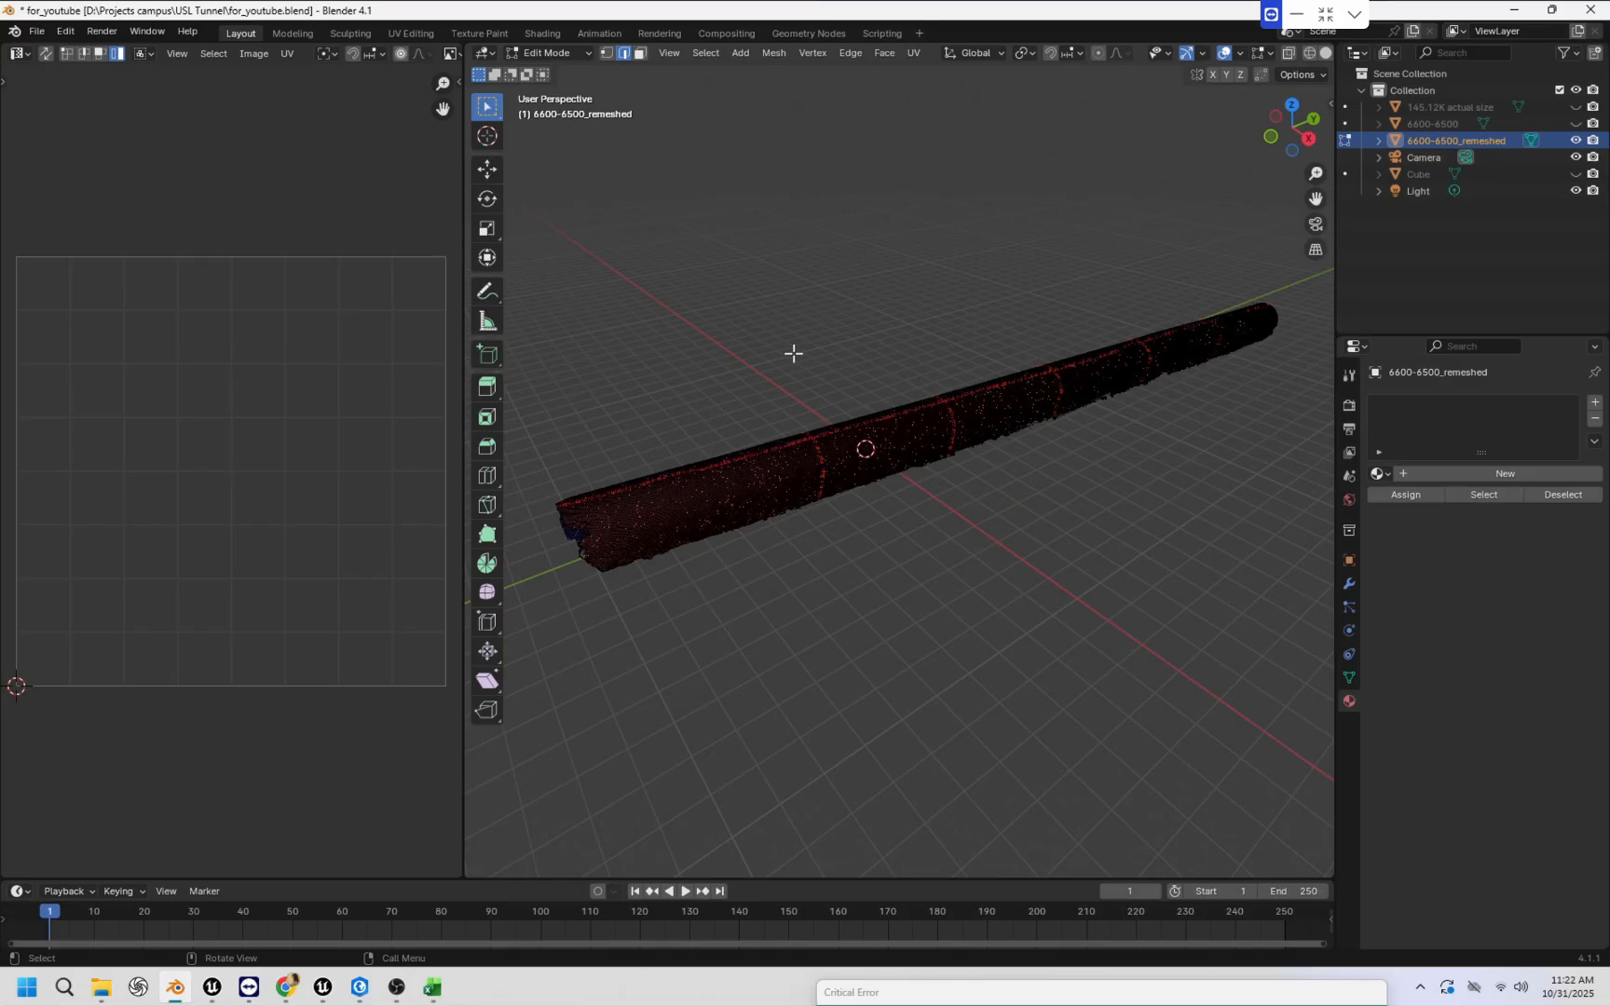
Flip the normals of all faces of the tunnel mesh, and deselect its geometry.
{"action": "middle_click_drag", "start_coordinate": [848, 331], "coordinate": [855, 382]}
{"action": "key", "text": "a"}
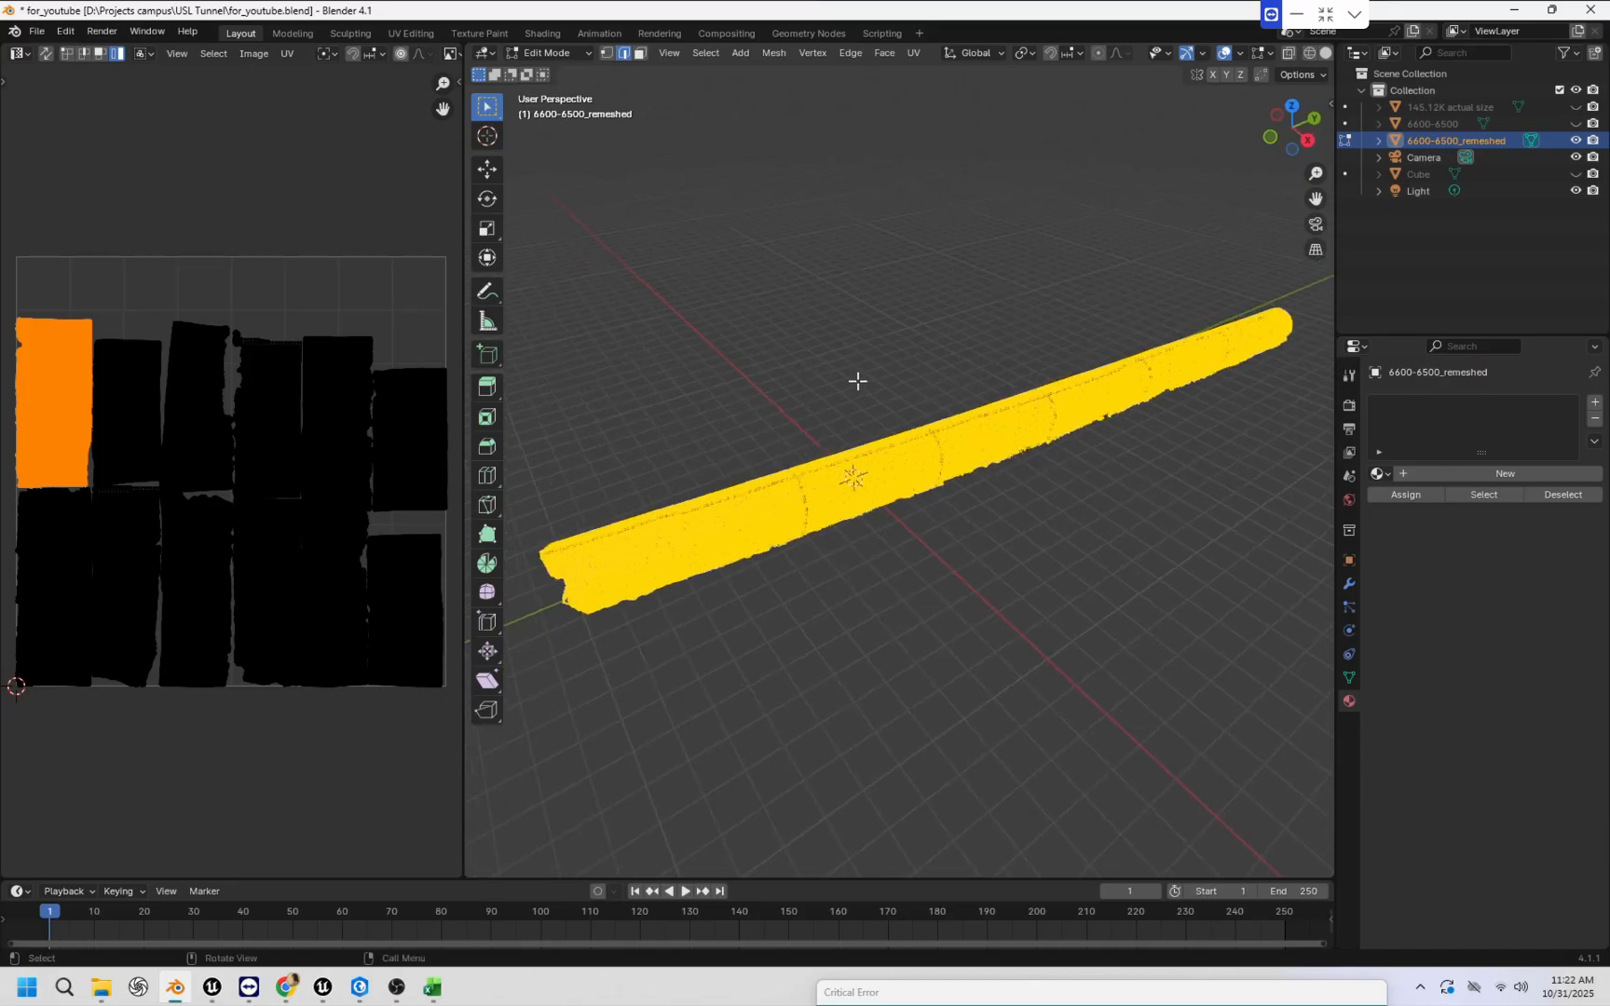
{"action": "key", "text": "alt+n"}
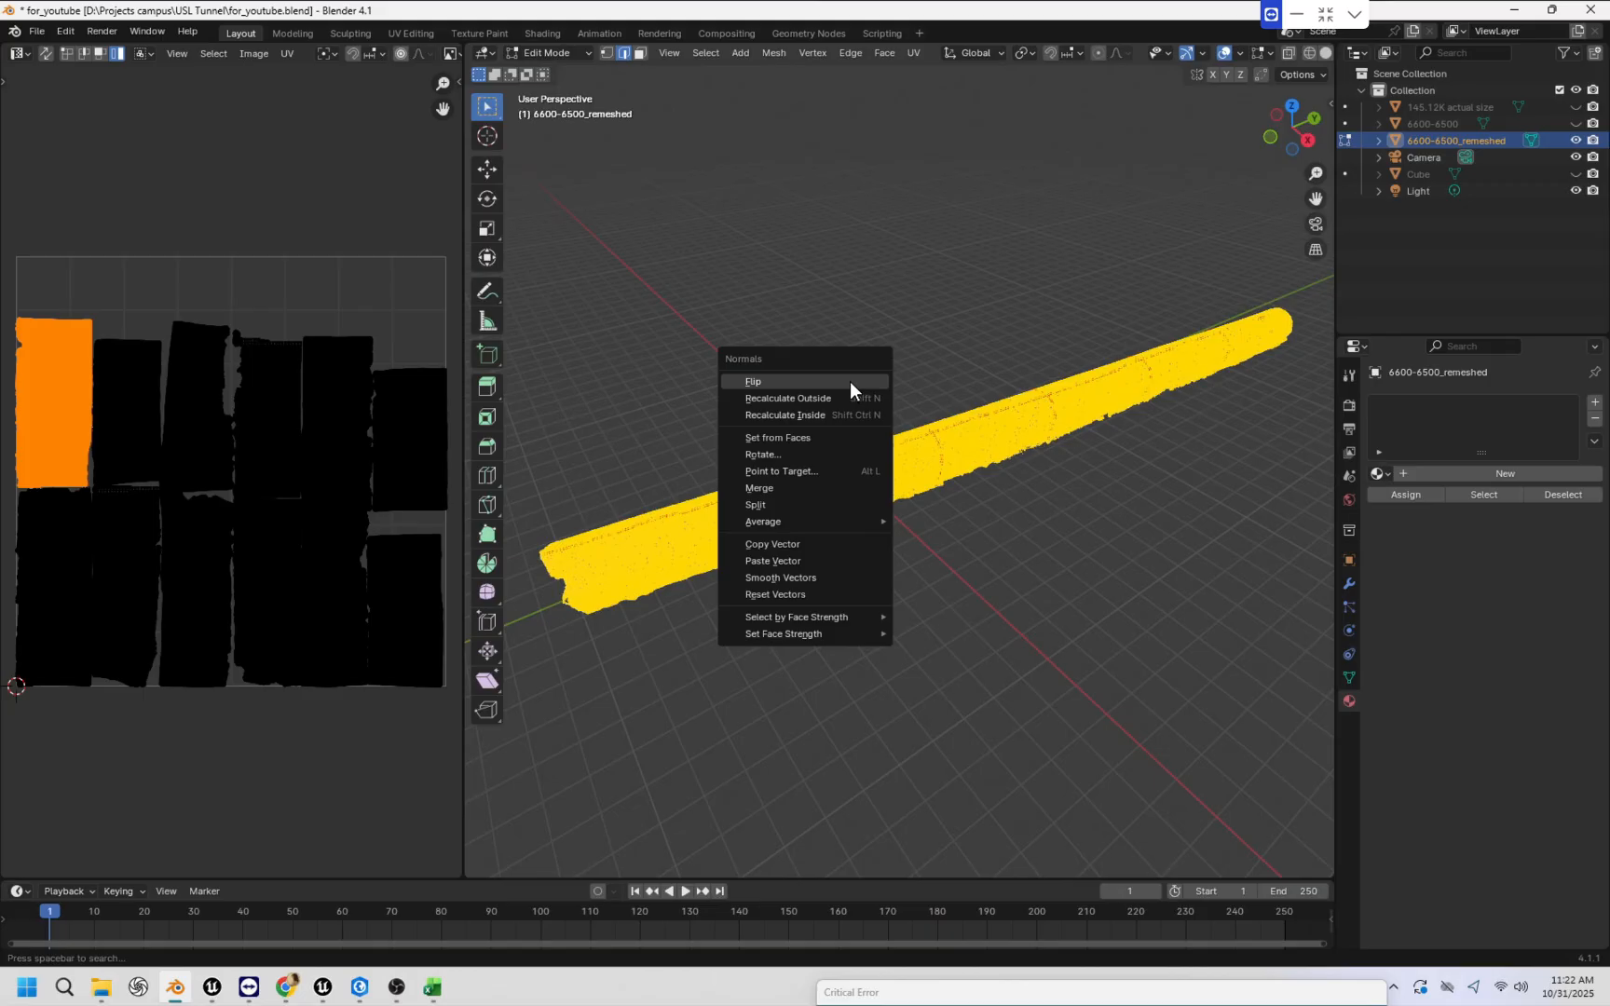
{"action": "left_click", "coordinate": [851, 384]}
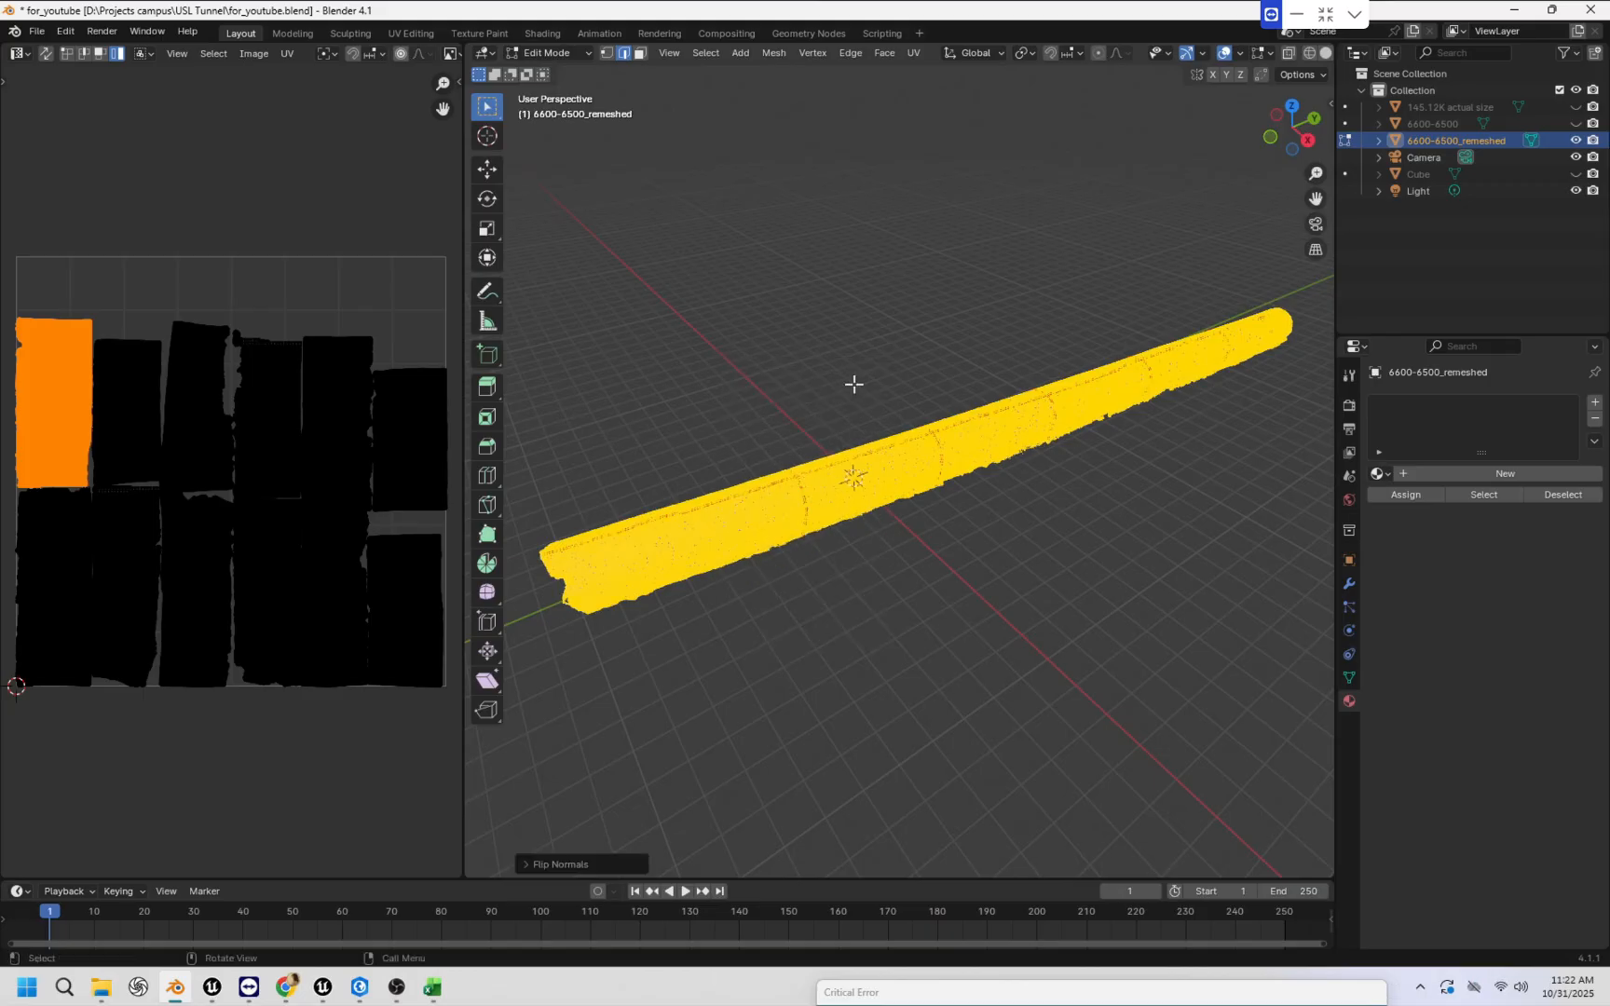
{"action": "middle_click_drag", "start_coordinate": [853, 384], "coordinate": [874, 388]}
{"action": "left_click", "coordinate": [894, 329]}
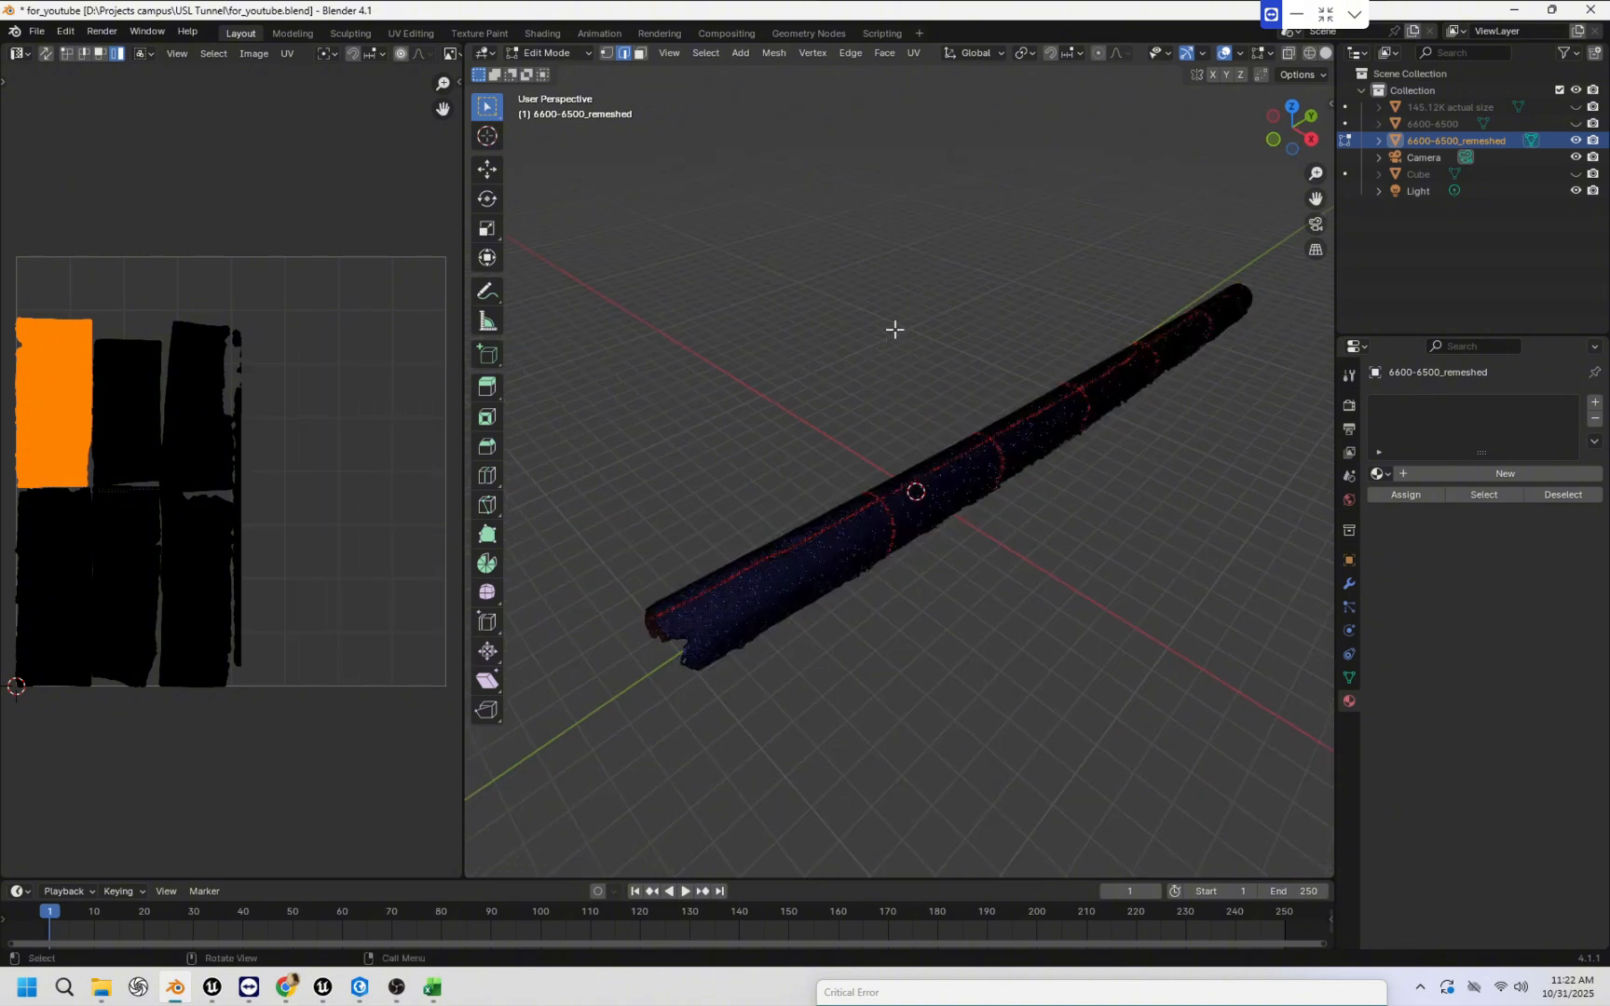
Examine the face orientation colours on the tunnel's outer shell and inside its open end after flipping the normals.
{"action": "scroll", "coordinate": [888, 385], "scroll_direction": "up", "scroll_amount": 3}
{"action": "scroll", "coordinate": [706, 616], "scroll_direction": "up", "scroll_amount": 3}
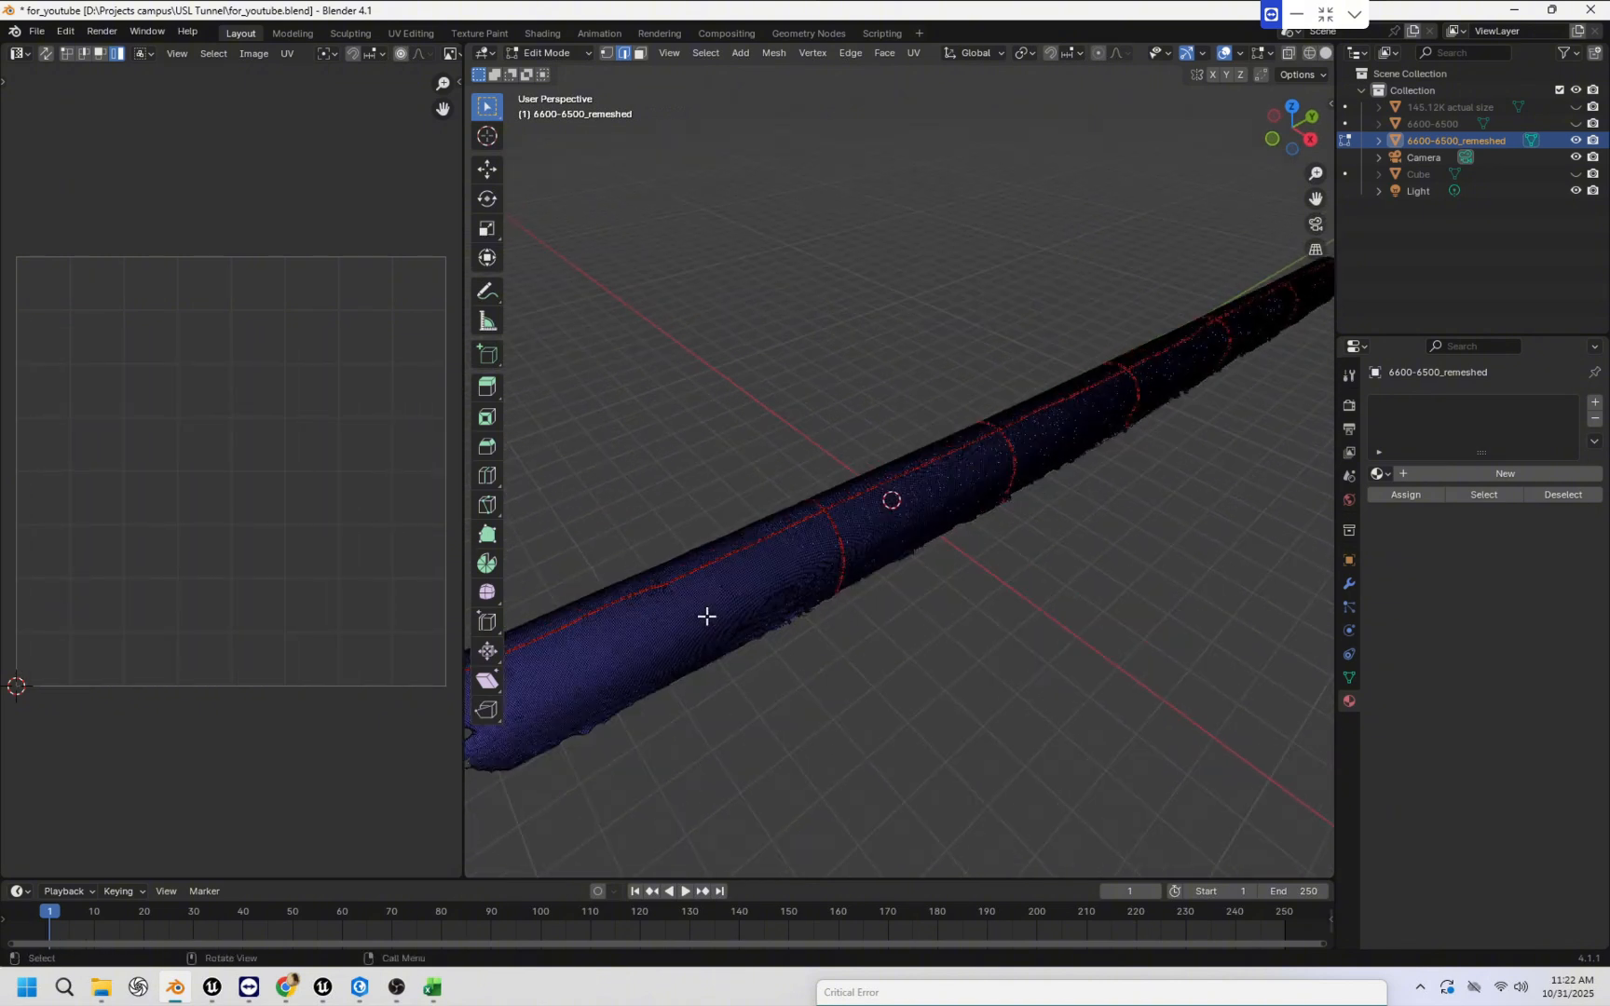
{"action": "middle_click_drag", "start_coordinate": [706, 616], "coordinate": [791, 536]}
{"action": "scroll", "coordinate": [863, 508], "scroll_direction": "up", "scroll_amount": 2}
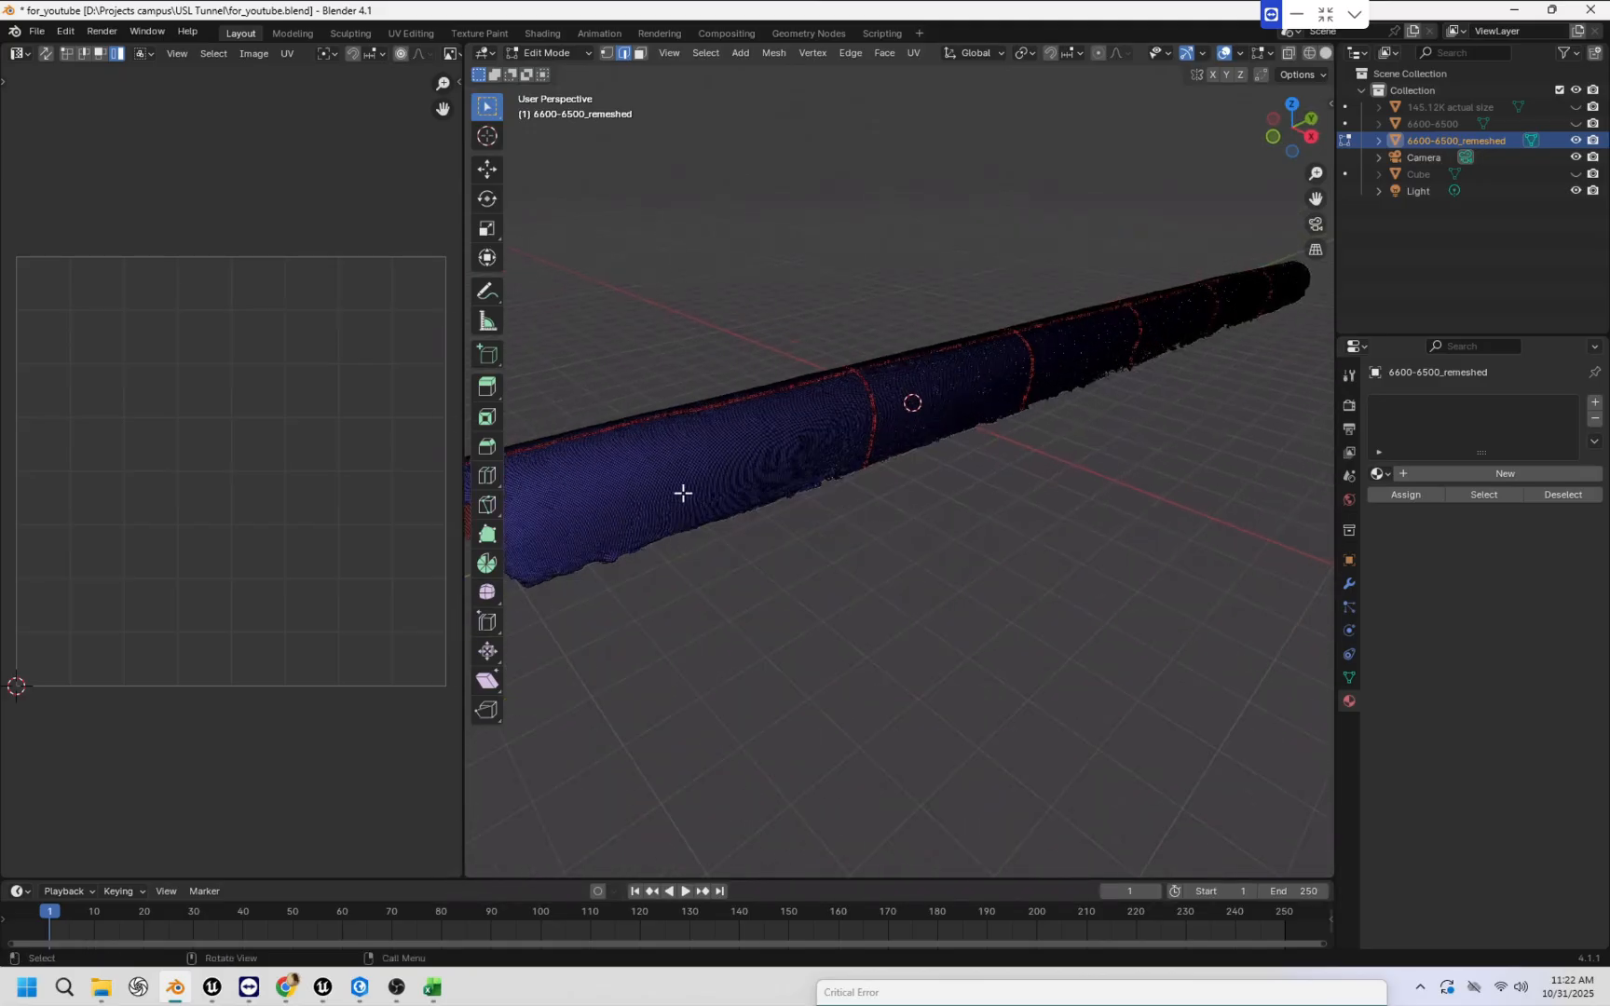
{"action": "middle_click_drag", "start_coordinate": [797, 465], "coordinate": [845, 593]}
{"action": "scroll", "coordinate": [820, 607], "scroll_direction": "up", "scroll_amount": 2}
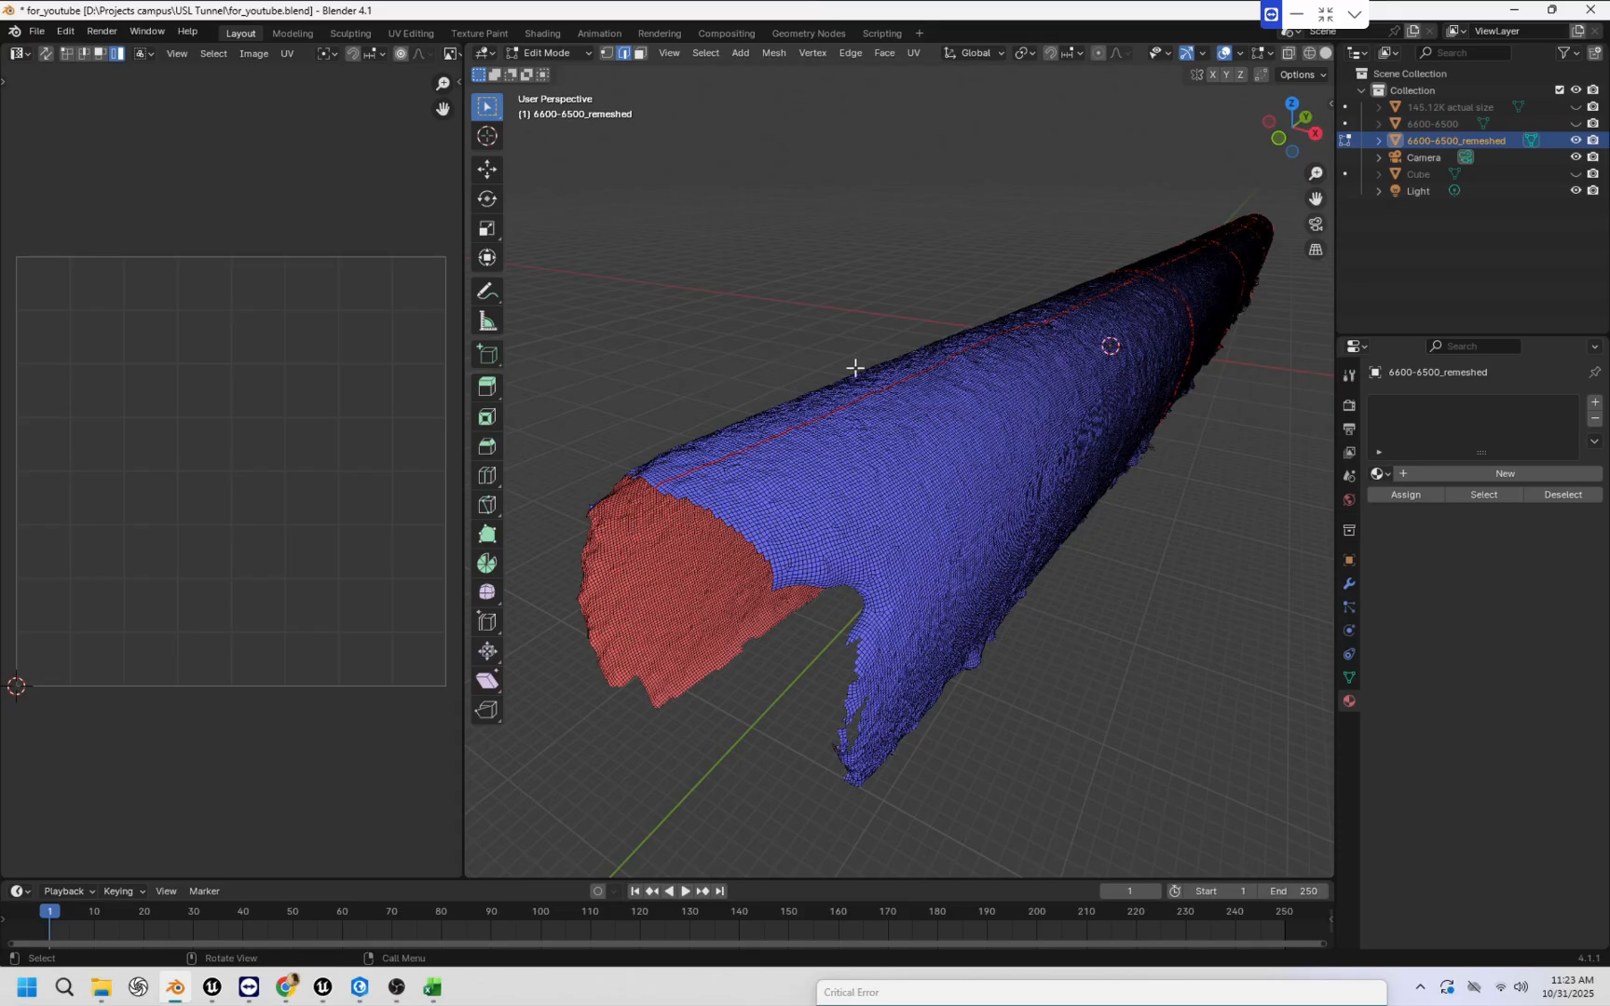
{"action": "middle_click_drag", "start_coordinate": [1179, 536], "coordinate": [787, 507]}
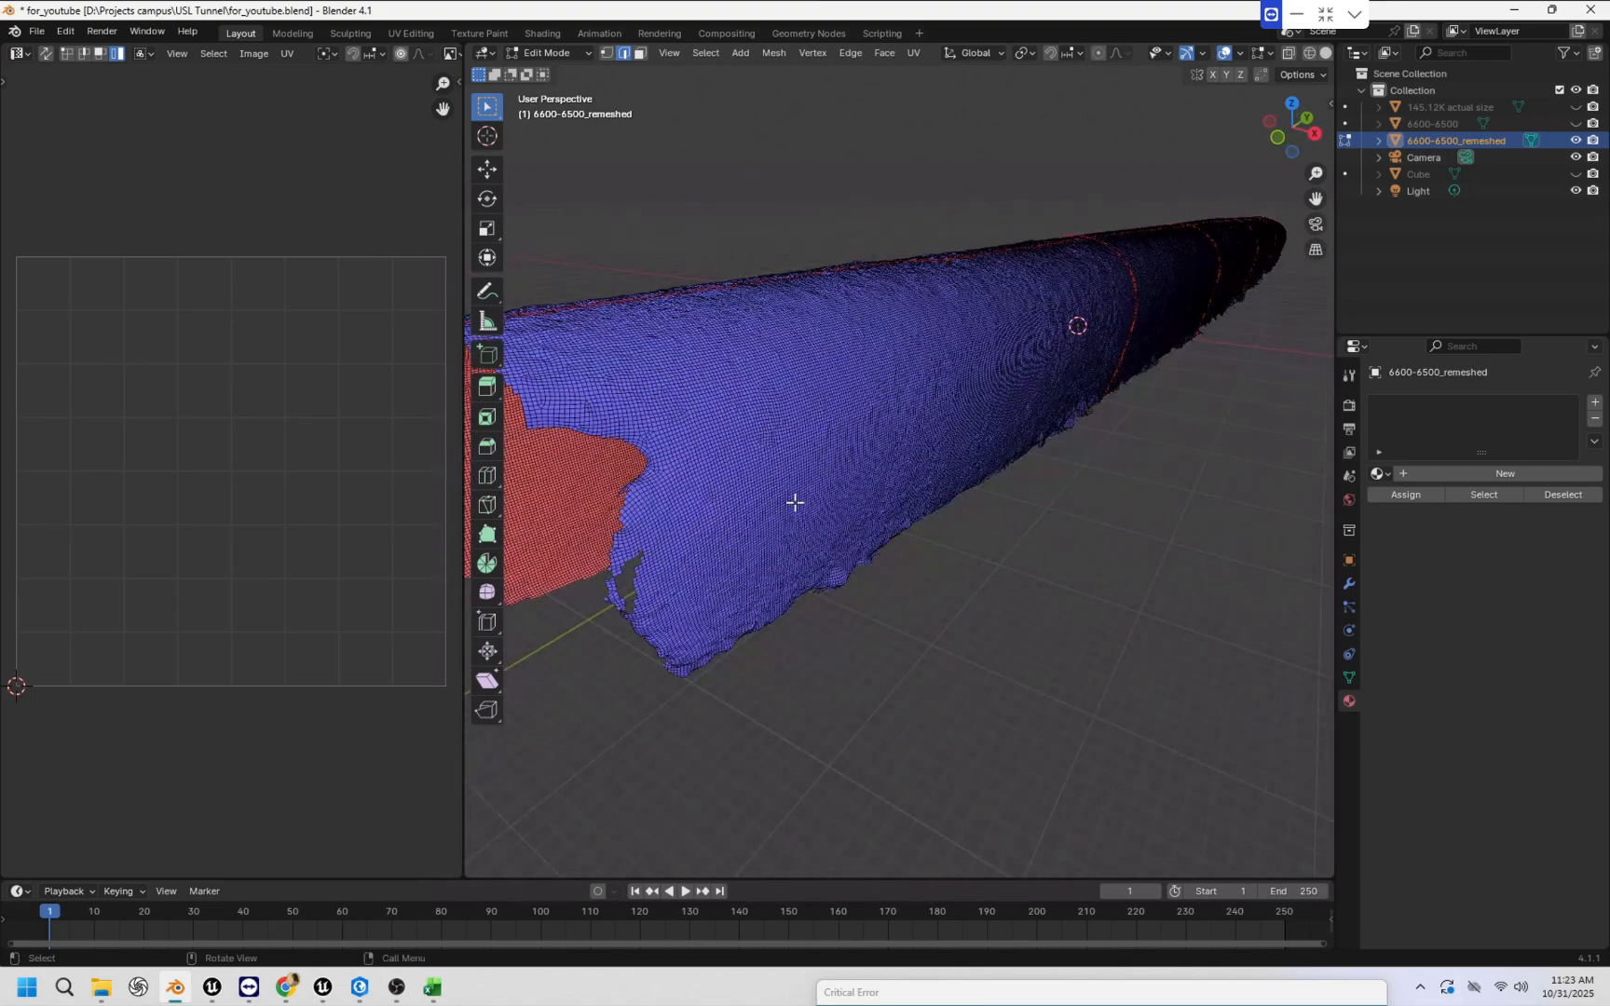
{"action": "scroll", "coordinate": [997, 457], "scroll_direction": "down", "scroll_amount": 5}
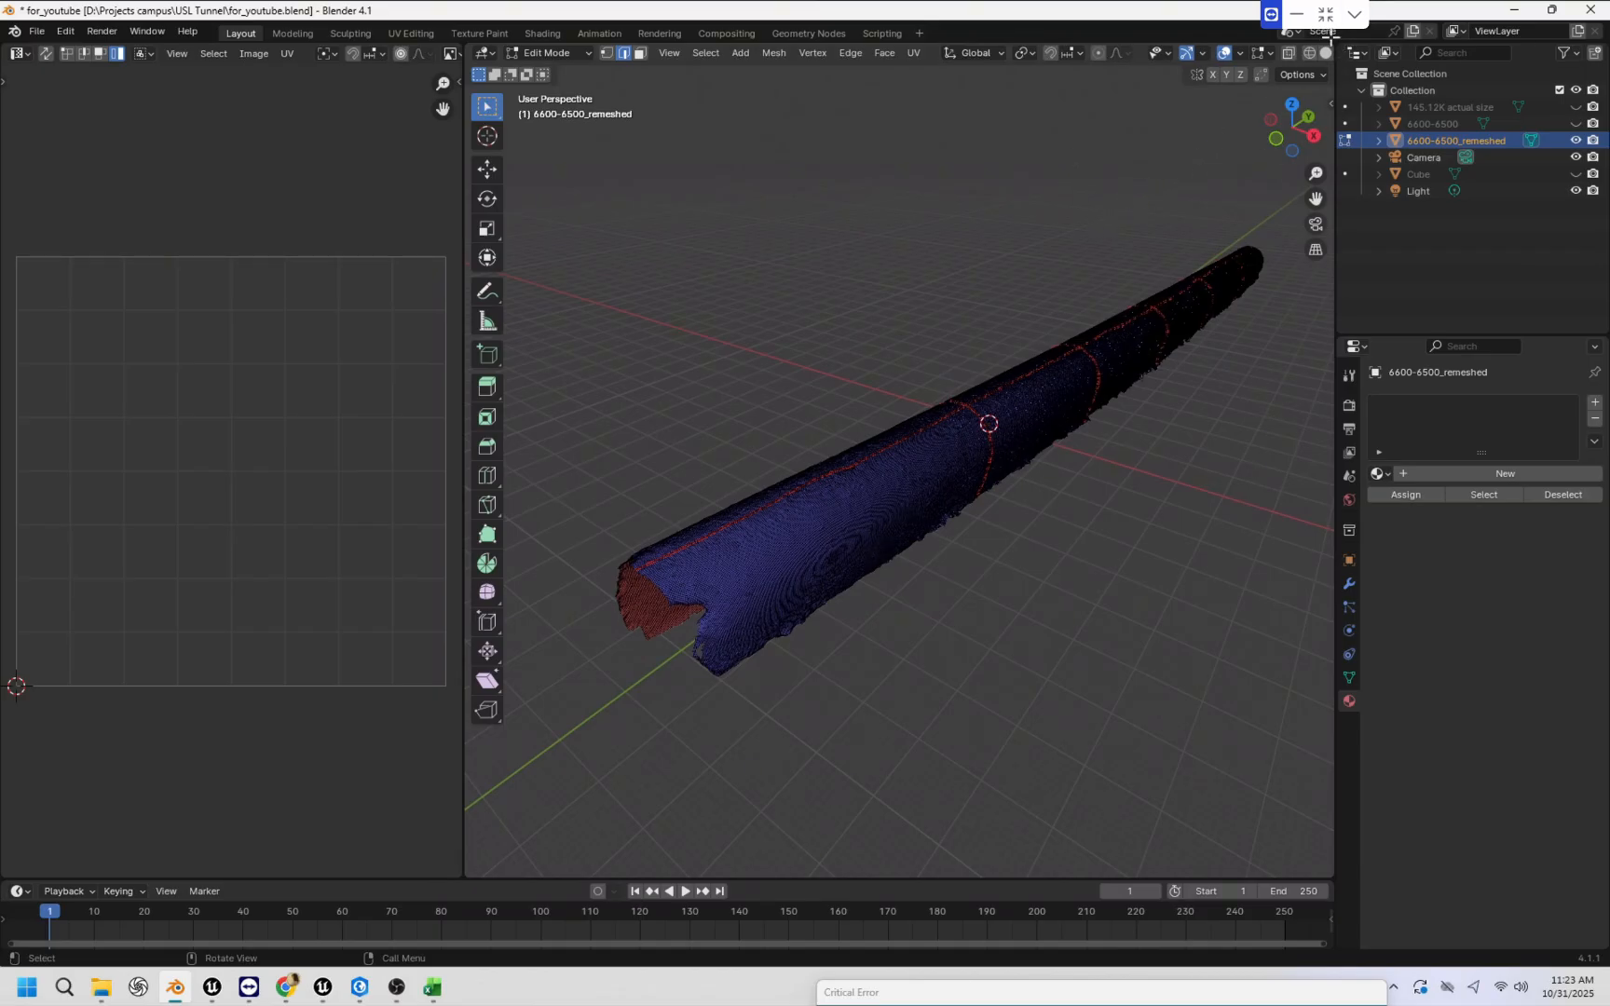
Return the tunnel to Object Mode, deselected, and turn off the Face Orientation overlay.
{"action": "left_click", "coordinate": [555, 54]}
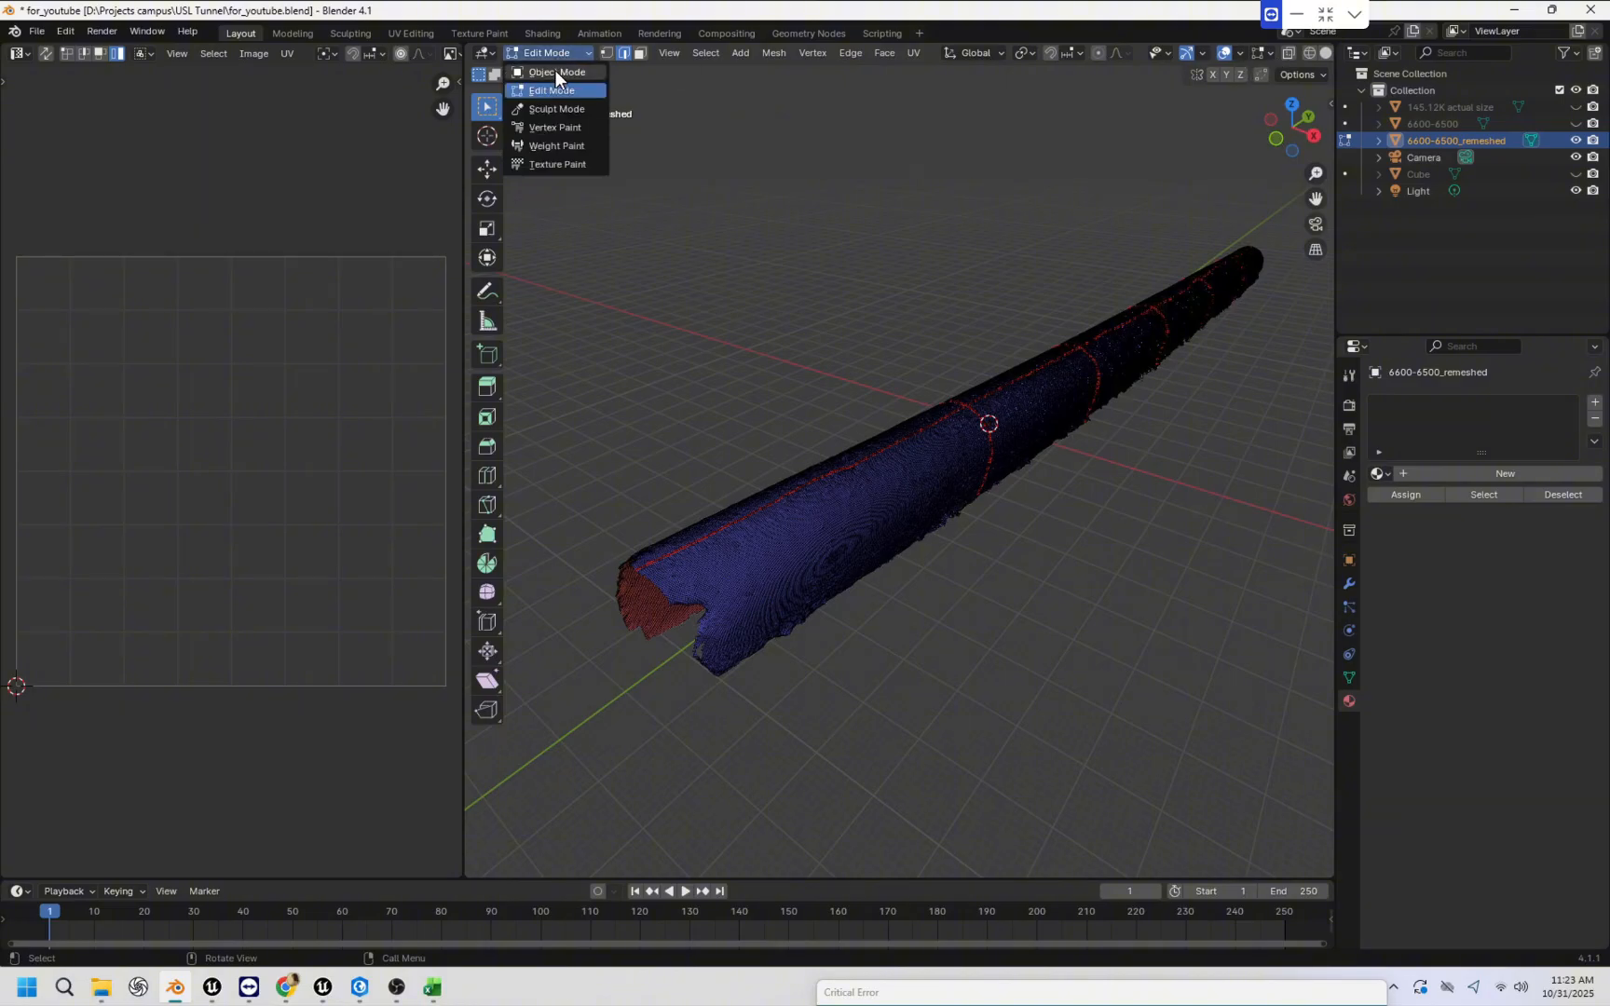
{"action": "left_click", "coordinate": [555, 72]}
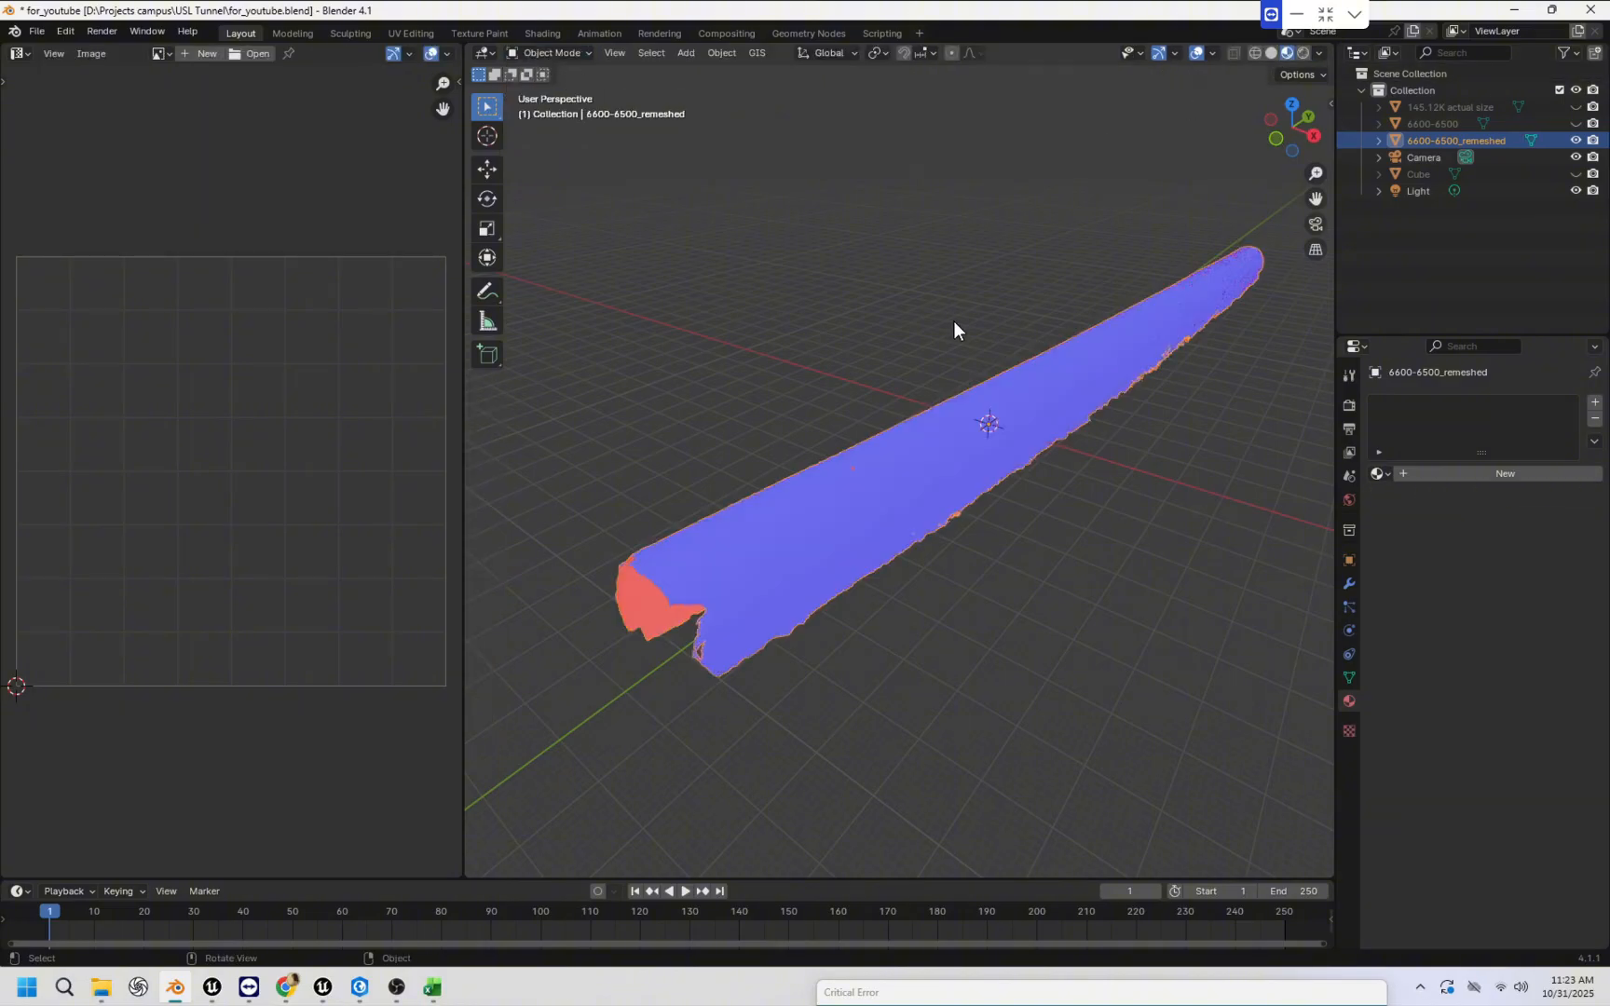
{"action": "left_click", "coordinate": [980, 295]}
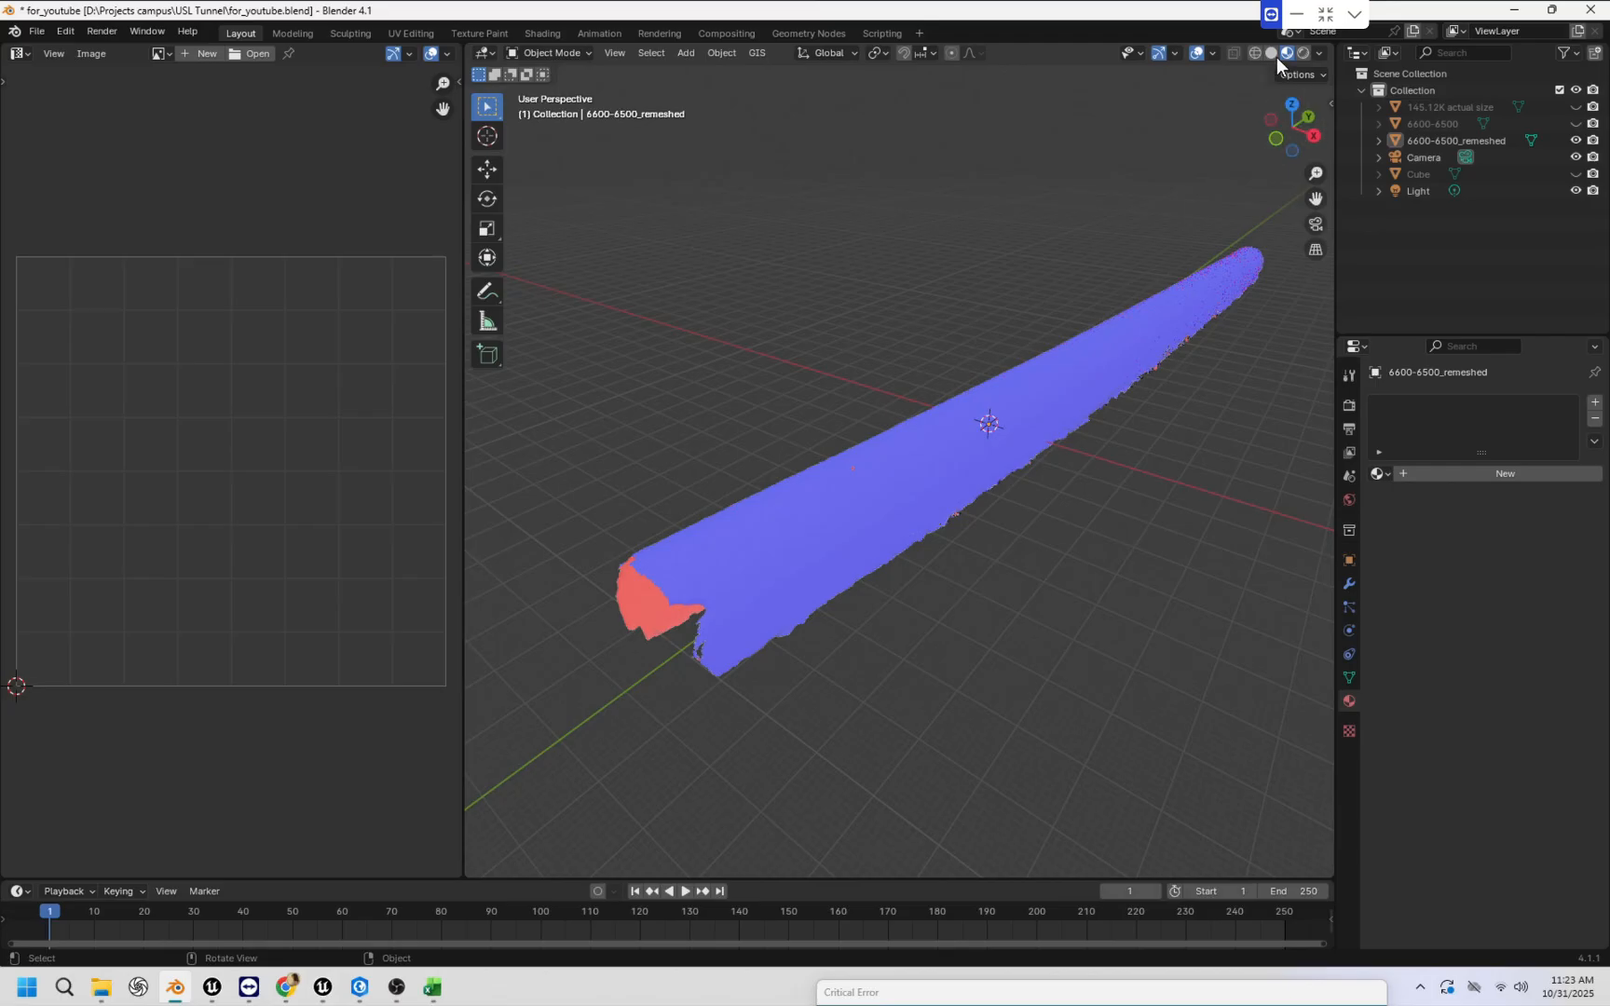
{"action": "left_click", "coordinate": [1212, 55]}
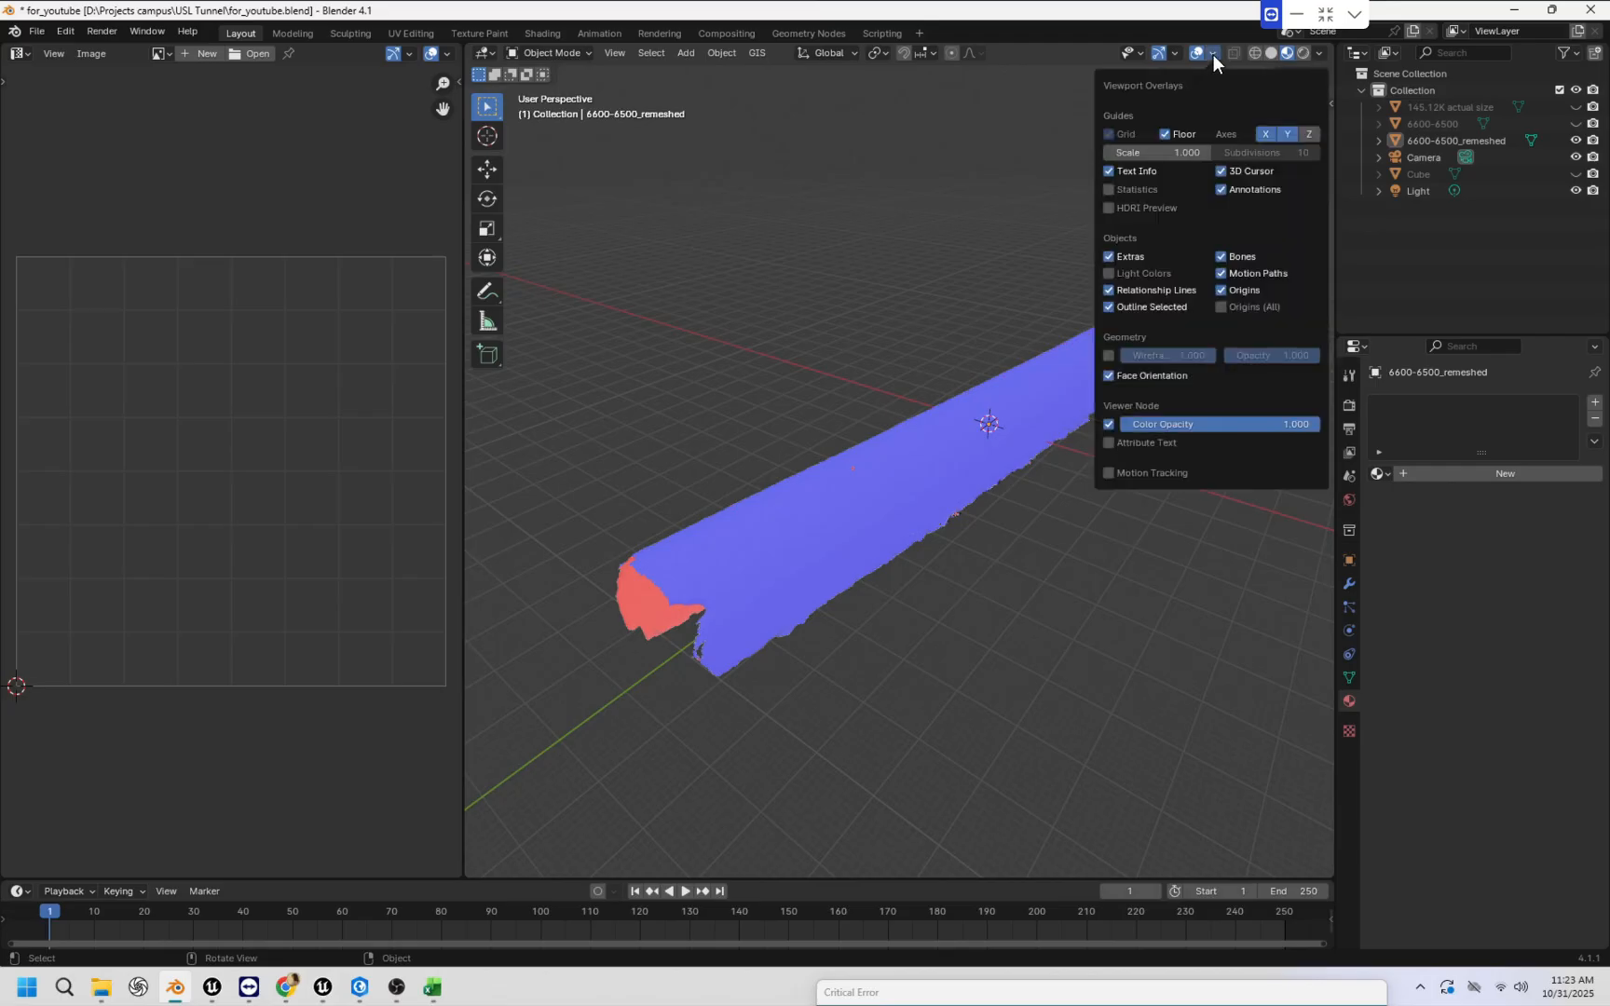
{"action": "left_click", "coordinate": [1108, 377]}
{"action": "middle_click_drag", "start_coordinate": [885, 302], "coordinate": [895, 321]}
{"action": "scroll", "coordinate": [898, 320], "scroll_direction": "up", "scroll_amount": 2}
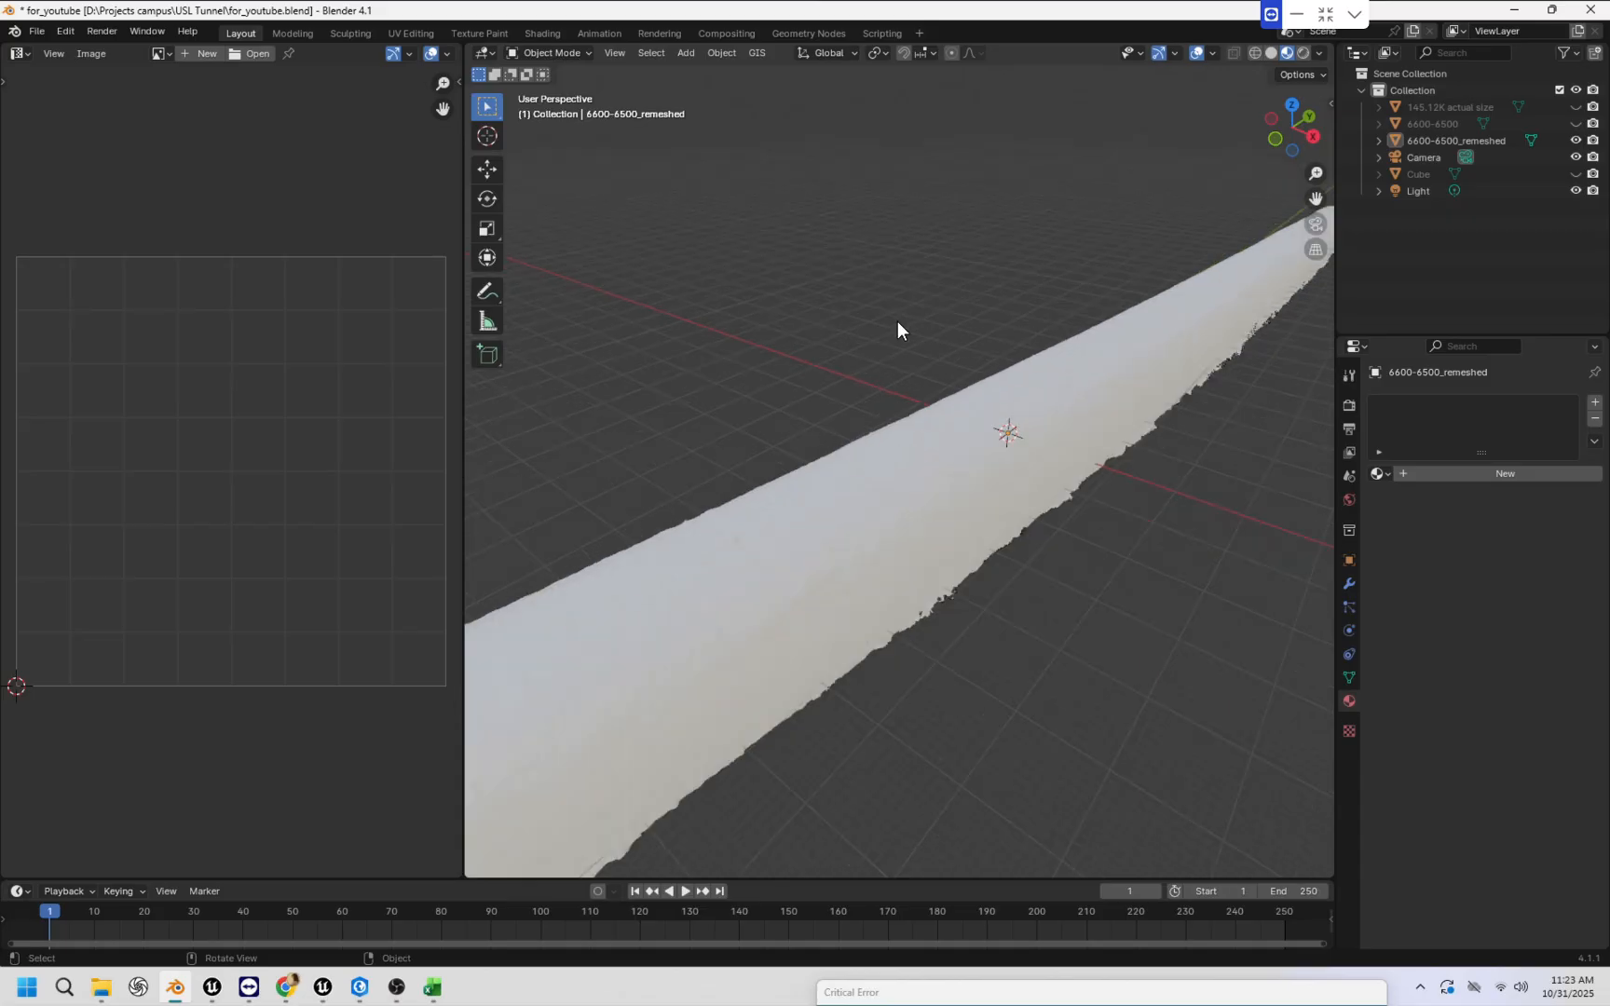
{"action": "scroll", "coordinate": [897, 321], "scroll_direction": "down", "scroll_amount": 2}
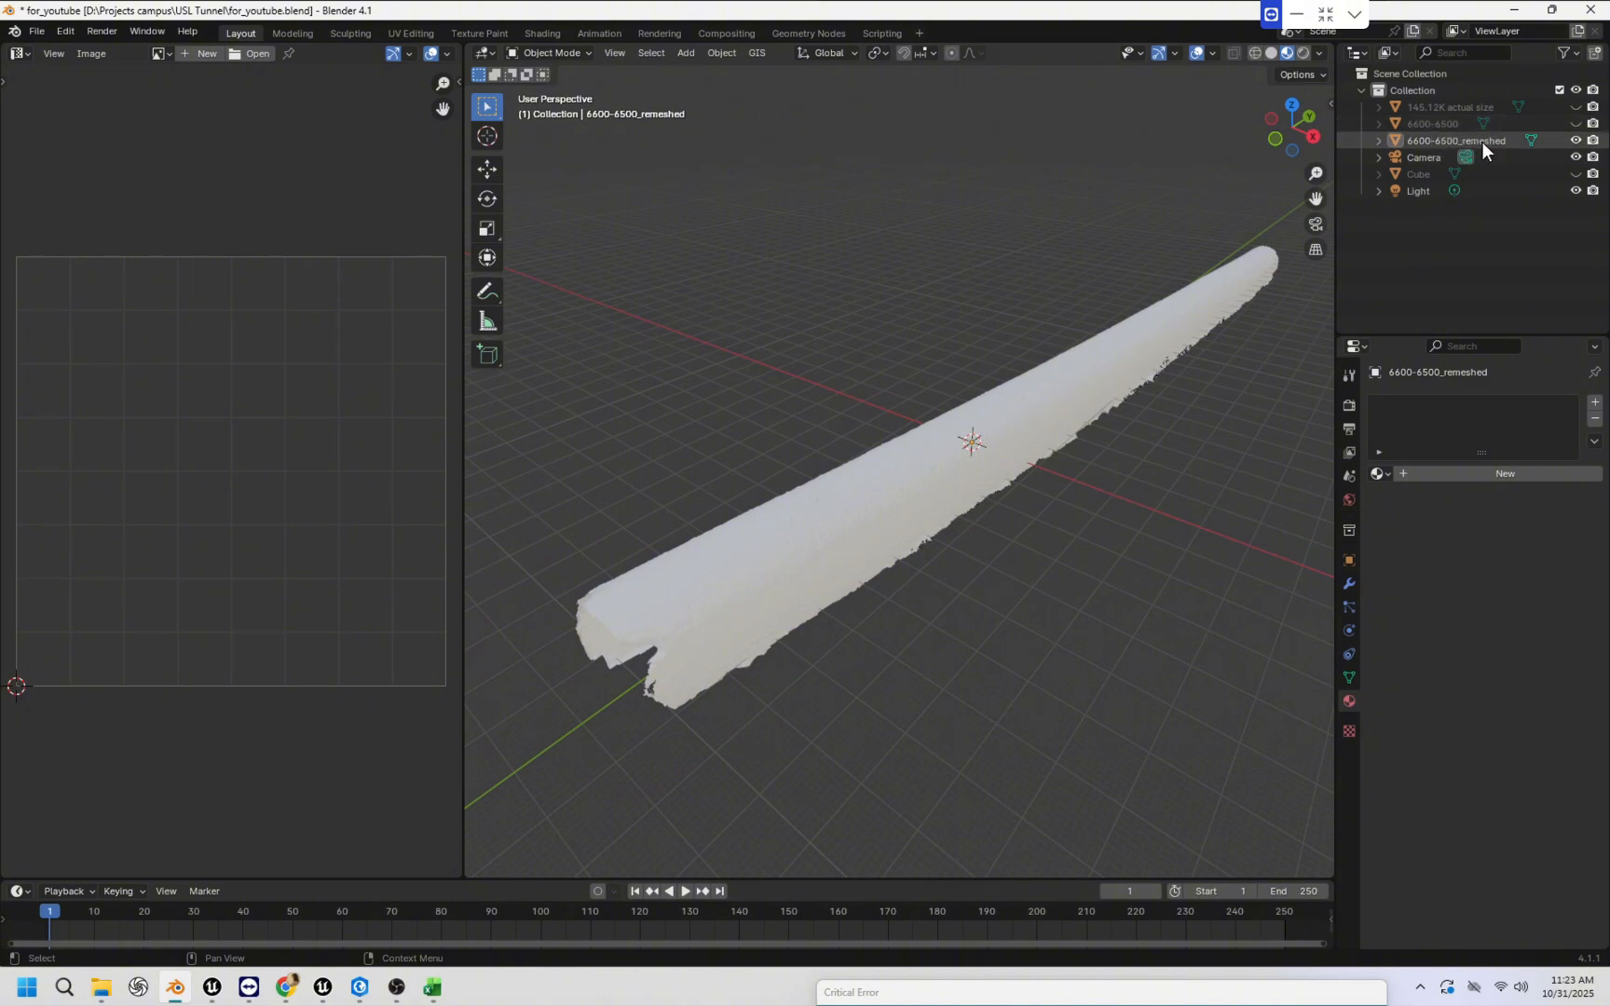
Select the tunnel, then widen the UV Editor area and split it into two stacked editors.
{"action": "left_click", "coordinate": [964, 456]}
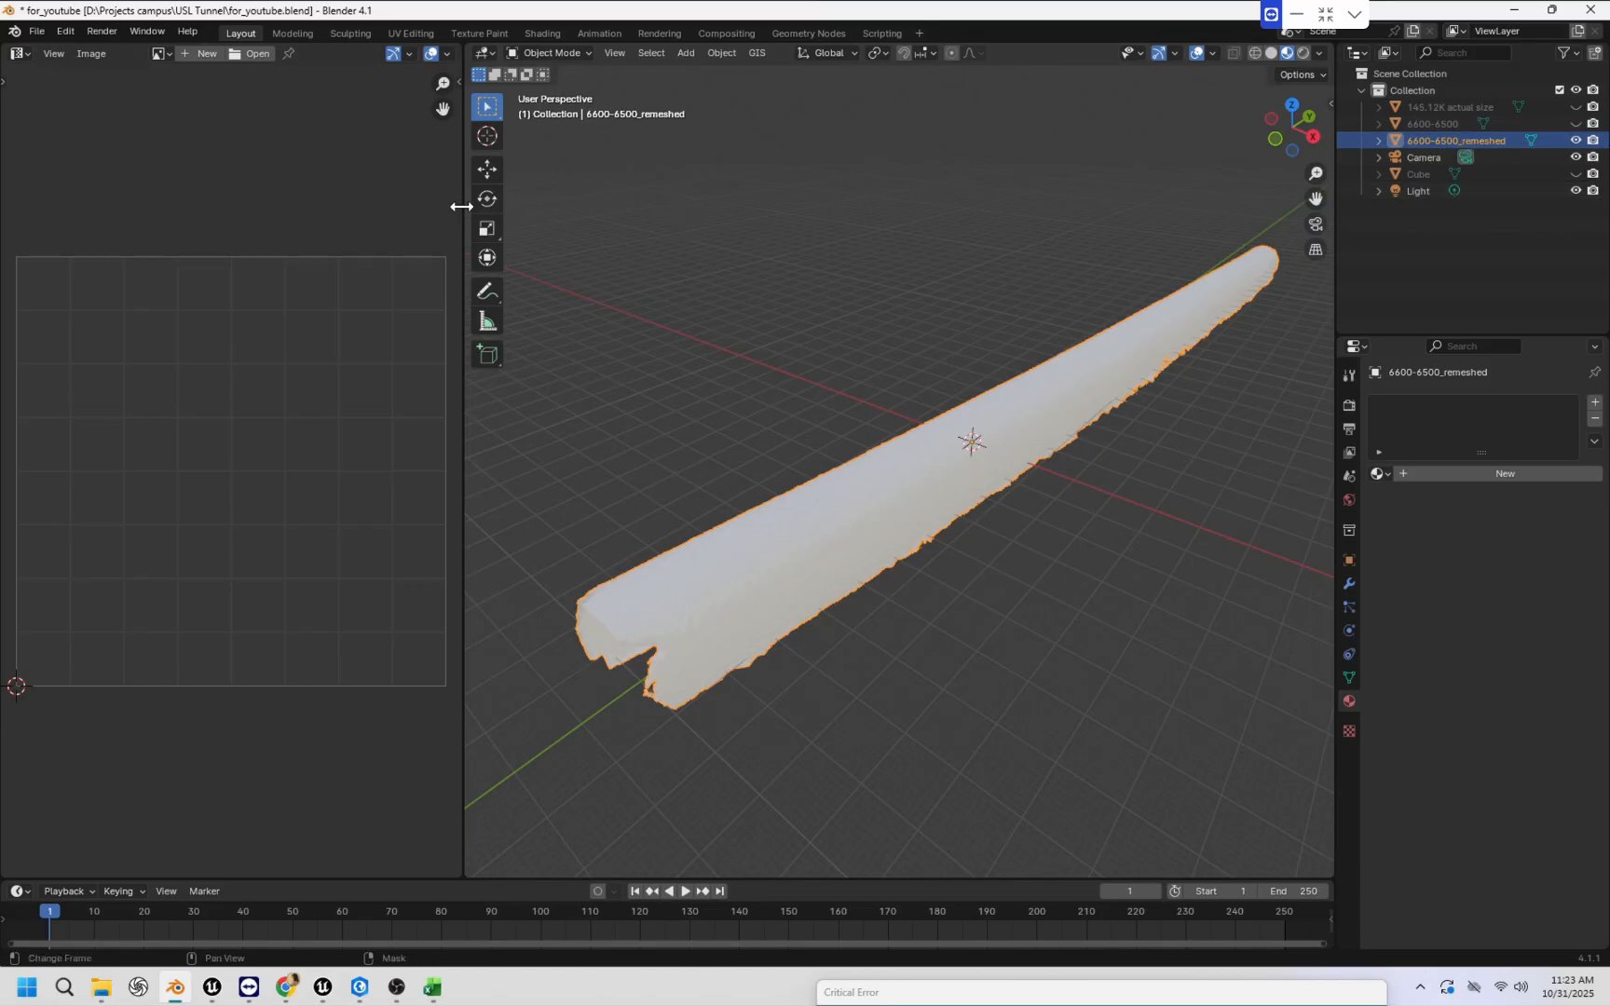
{"action": "left_click_drag", "start_coordinate": [462, 207], "coordinate": [566, 260]}
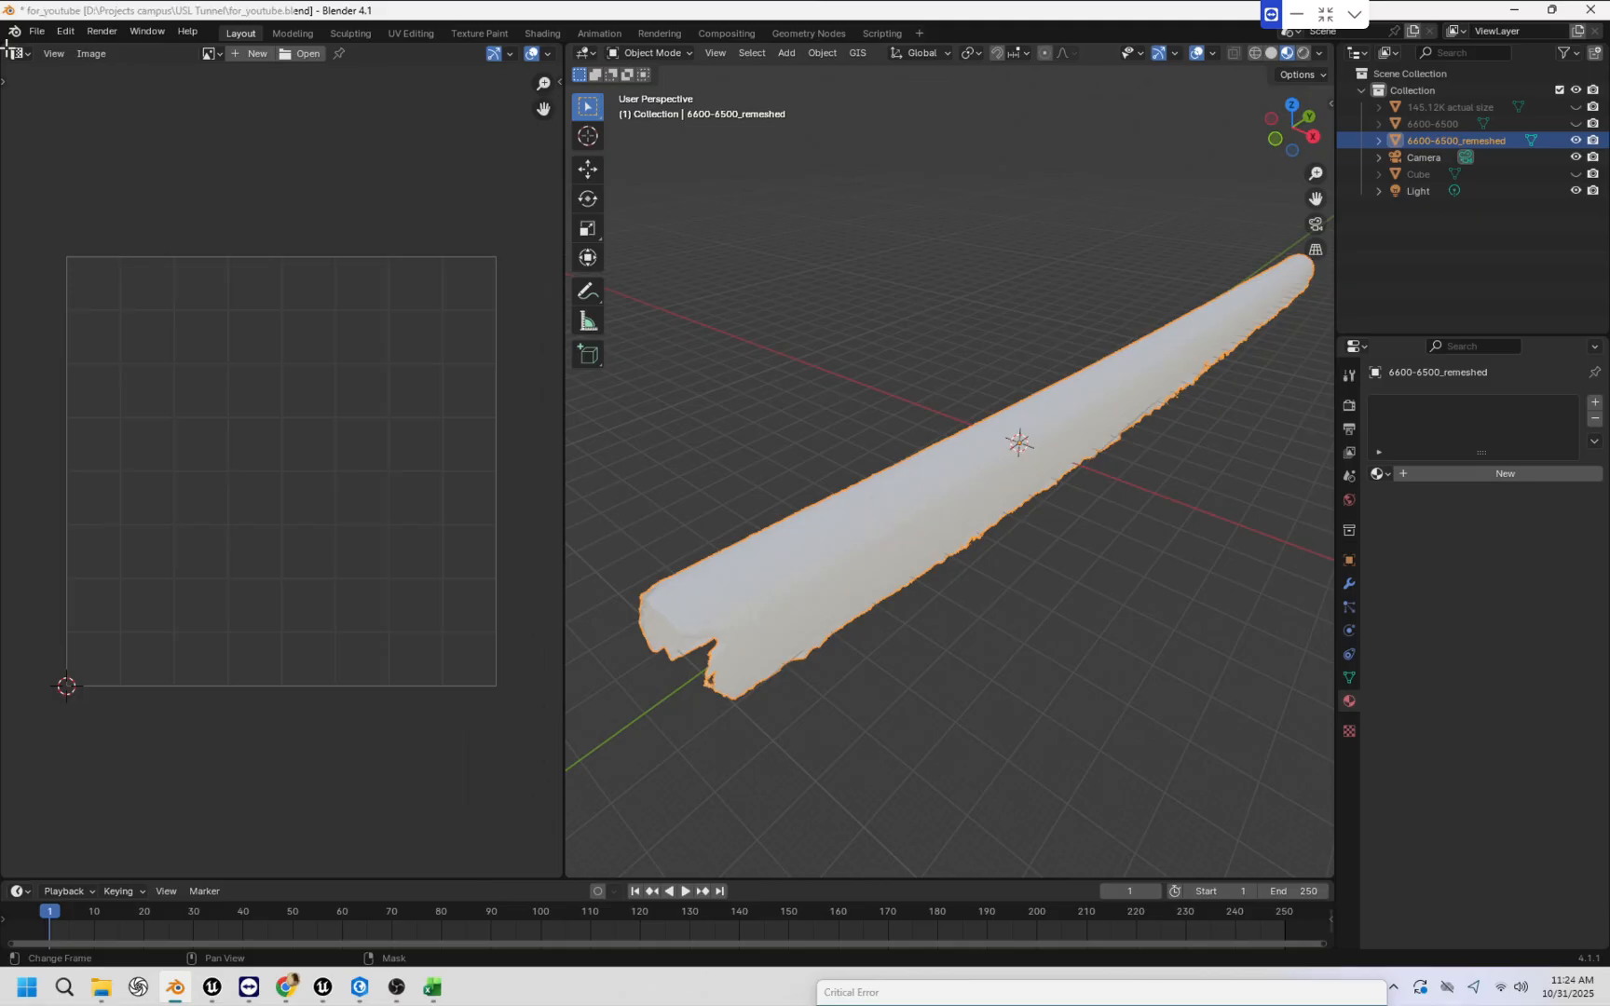
{"action": "left_click_drag", "start_coordinate": [10, 49], "coordinate": [63, 507]}
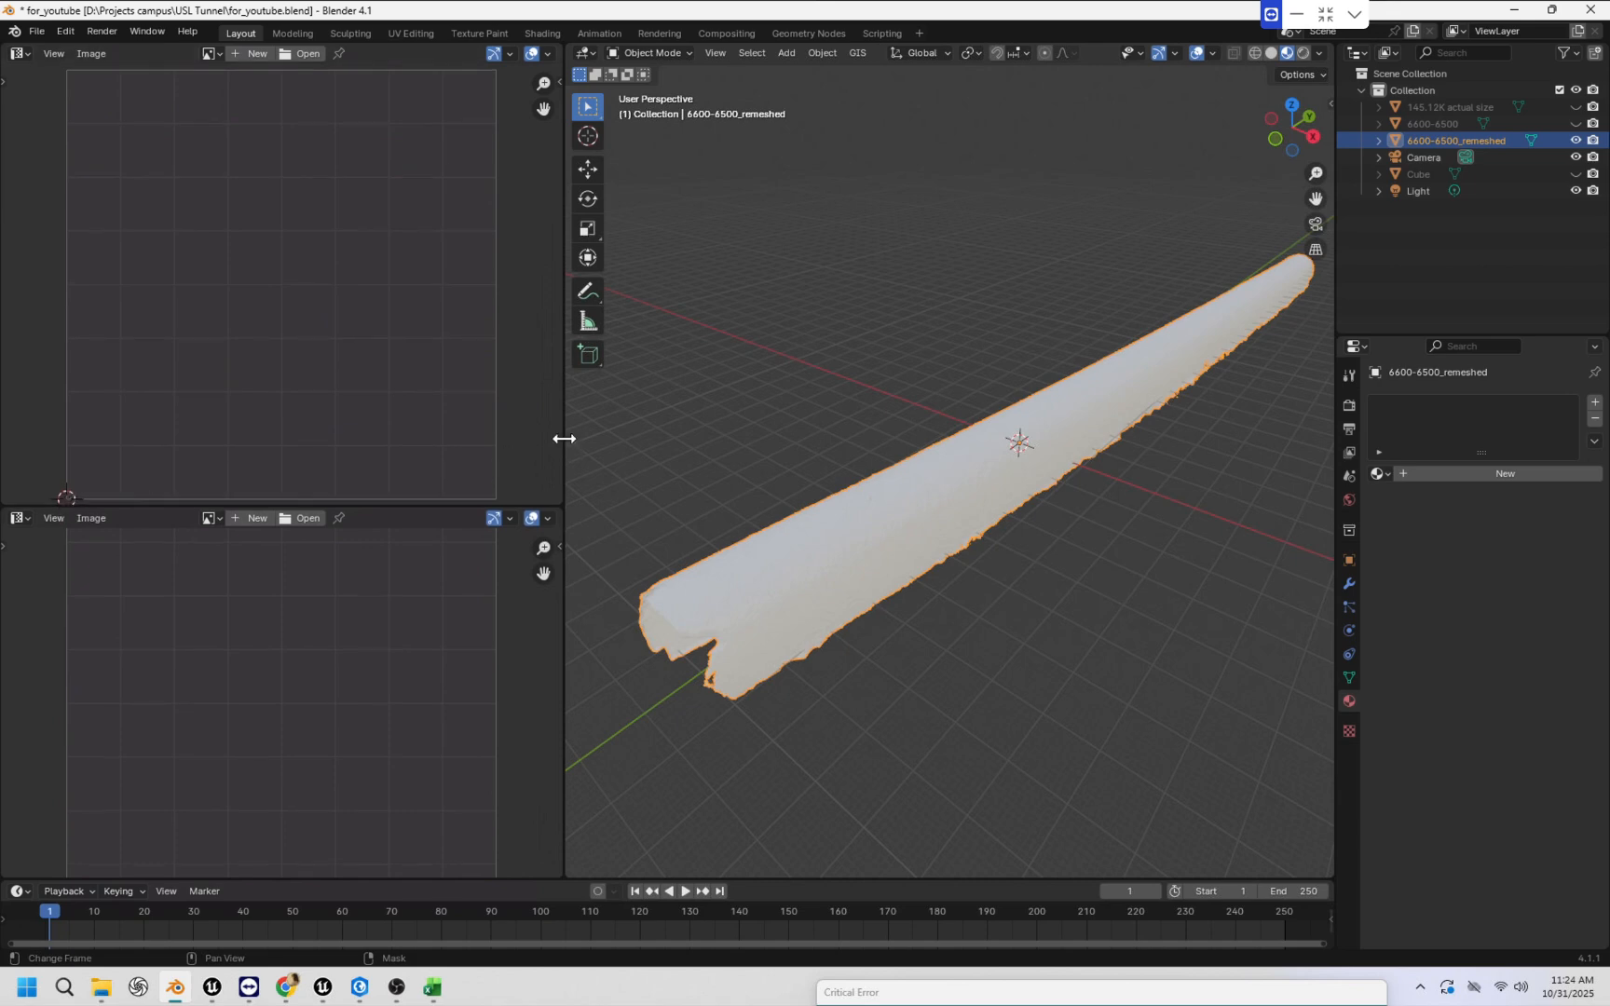
{"action": "left_click_drag", "start_coordinate": [561, 438], "coordinate": [587, 439]}
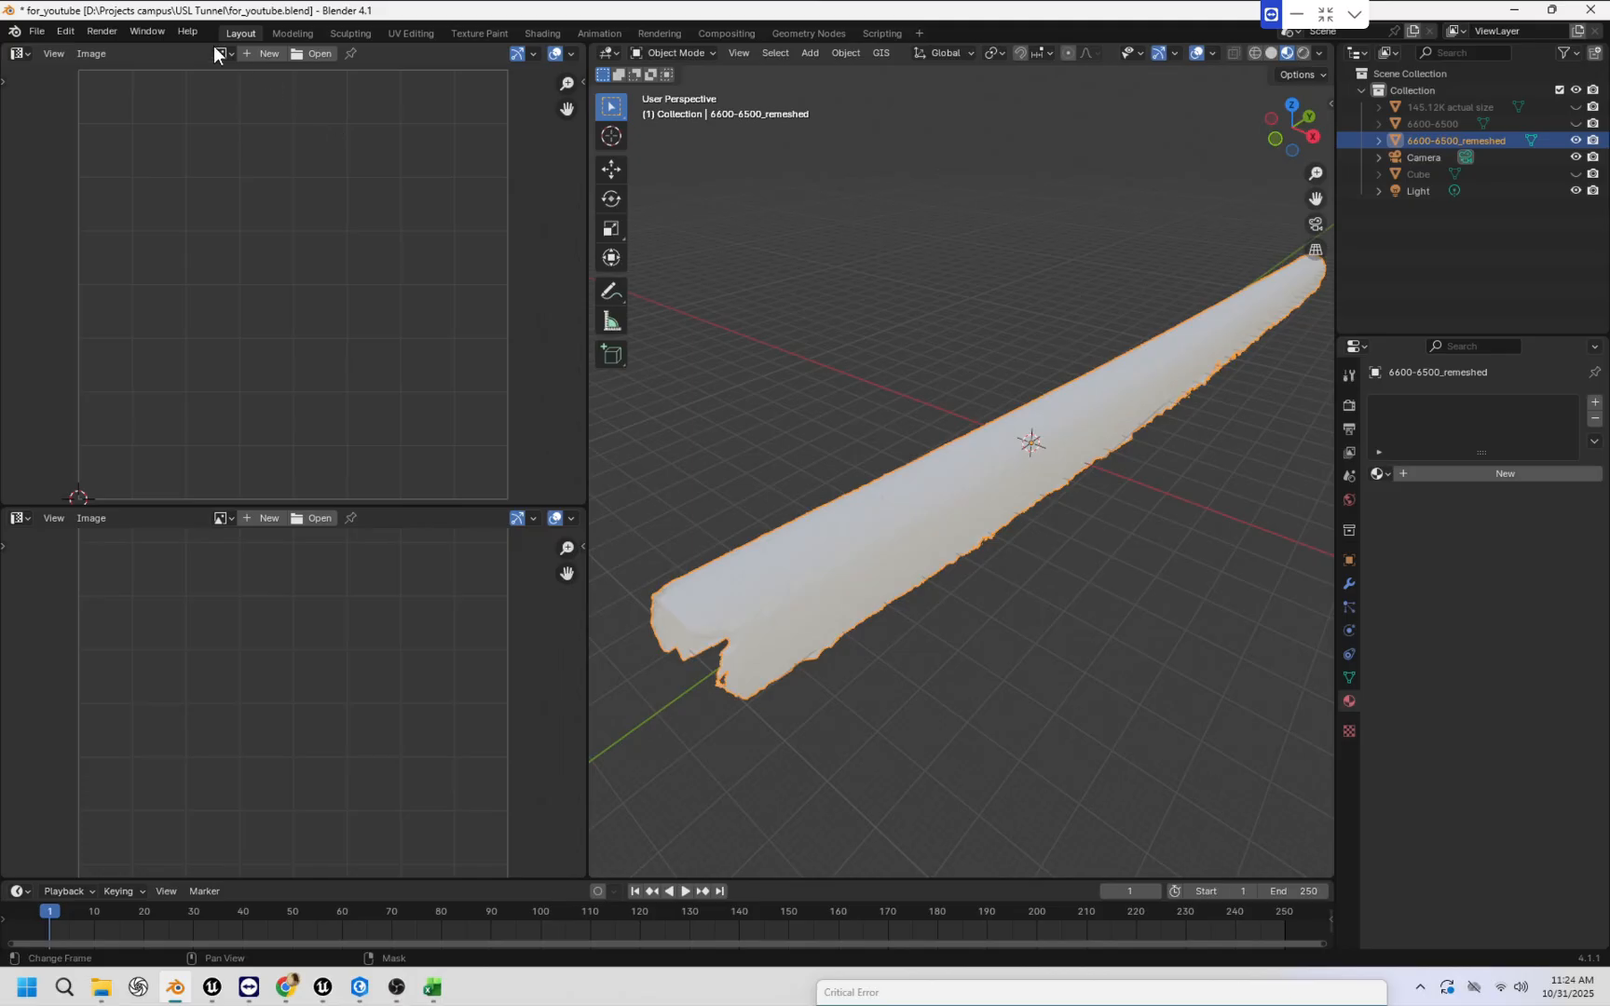
Change the upper of the two stacked editors to a Shader Editor and collapse its sidebar.
{"action": "left_click", "coordinate": [16, 54]}
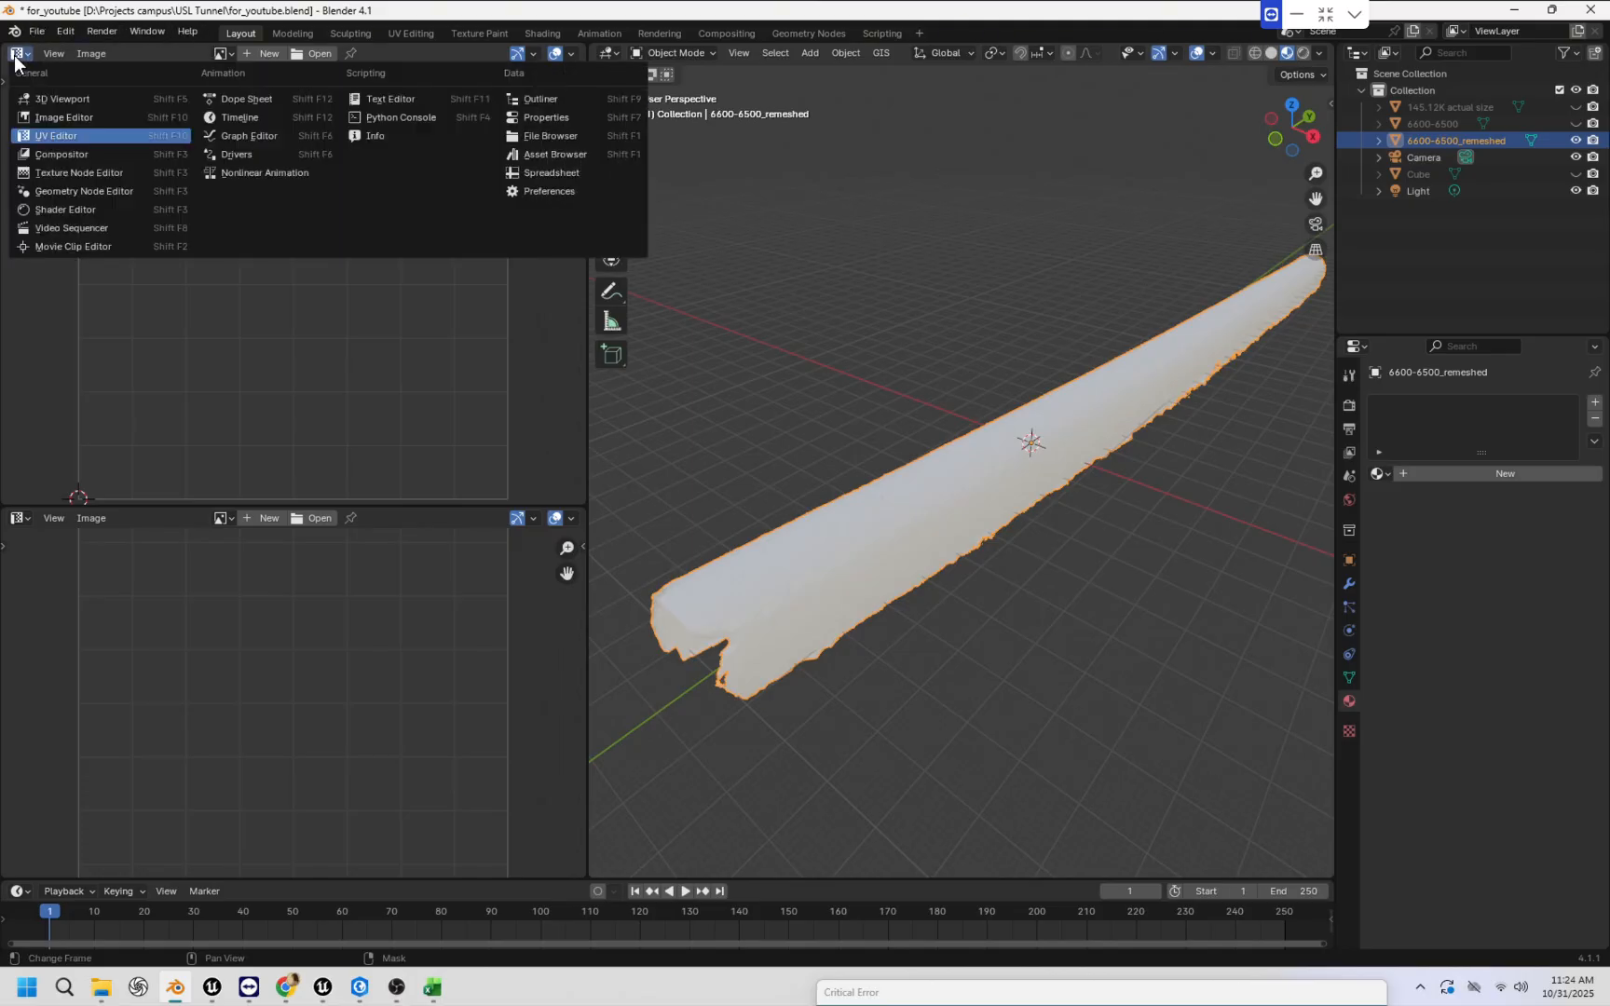
{"action": "left_click", "coordinate": [67, 210]}
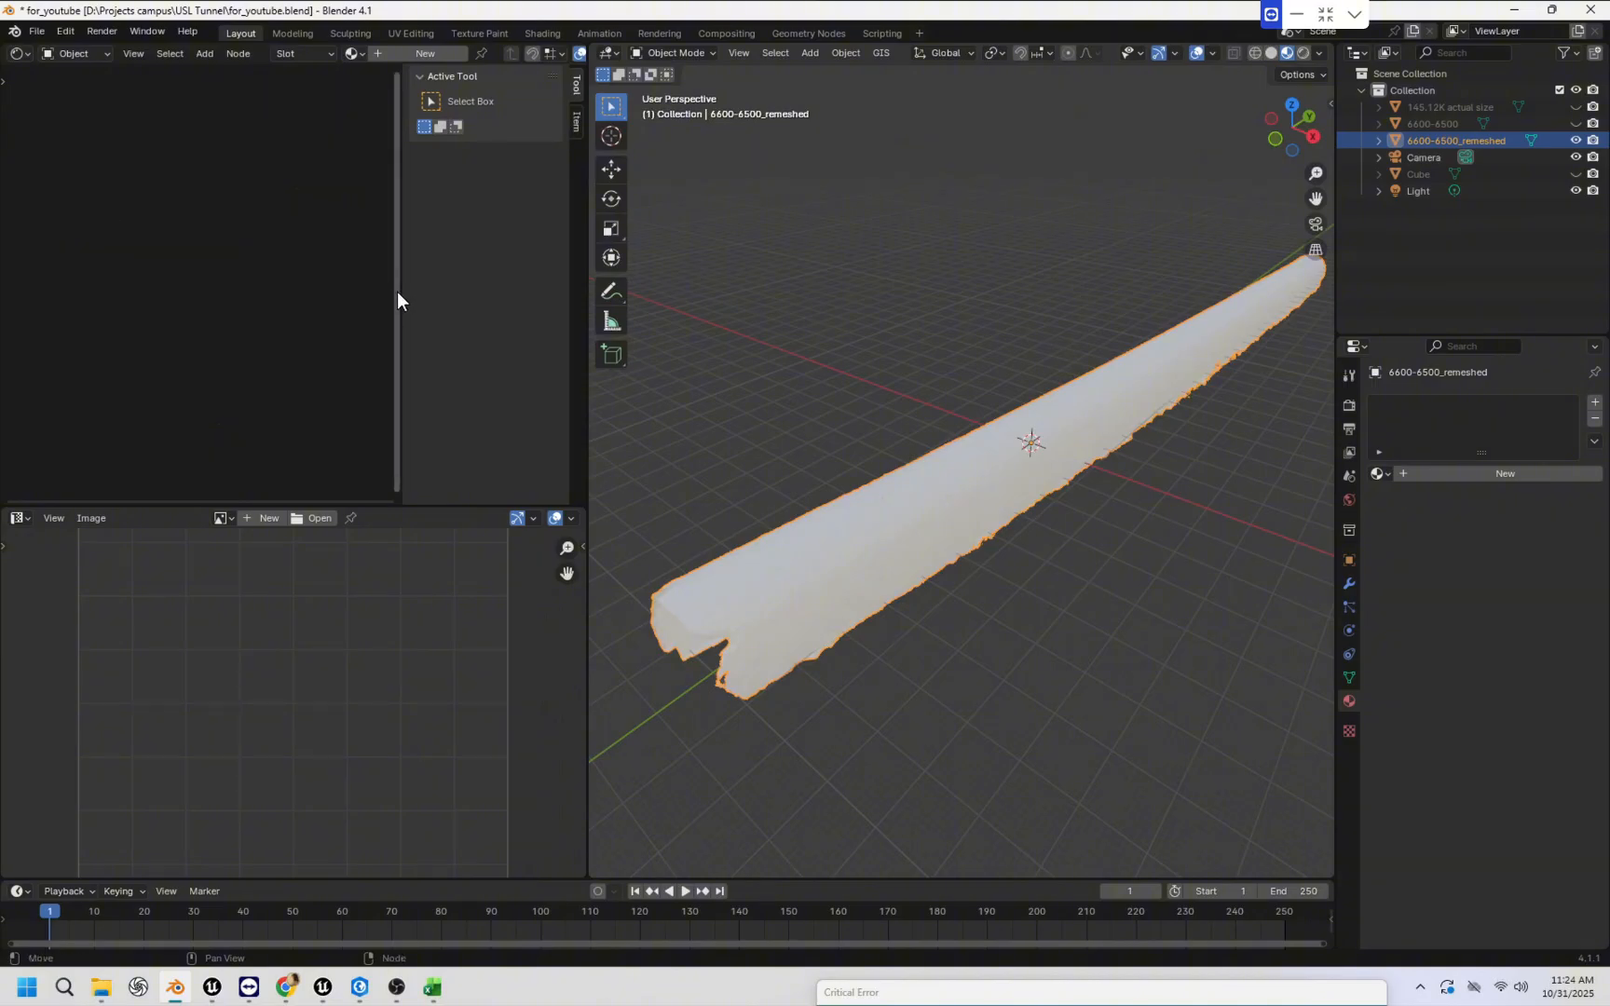
{"action": "left_click_drag", "start_coordinate": [401, 296], "coordinate": [587, 293]}
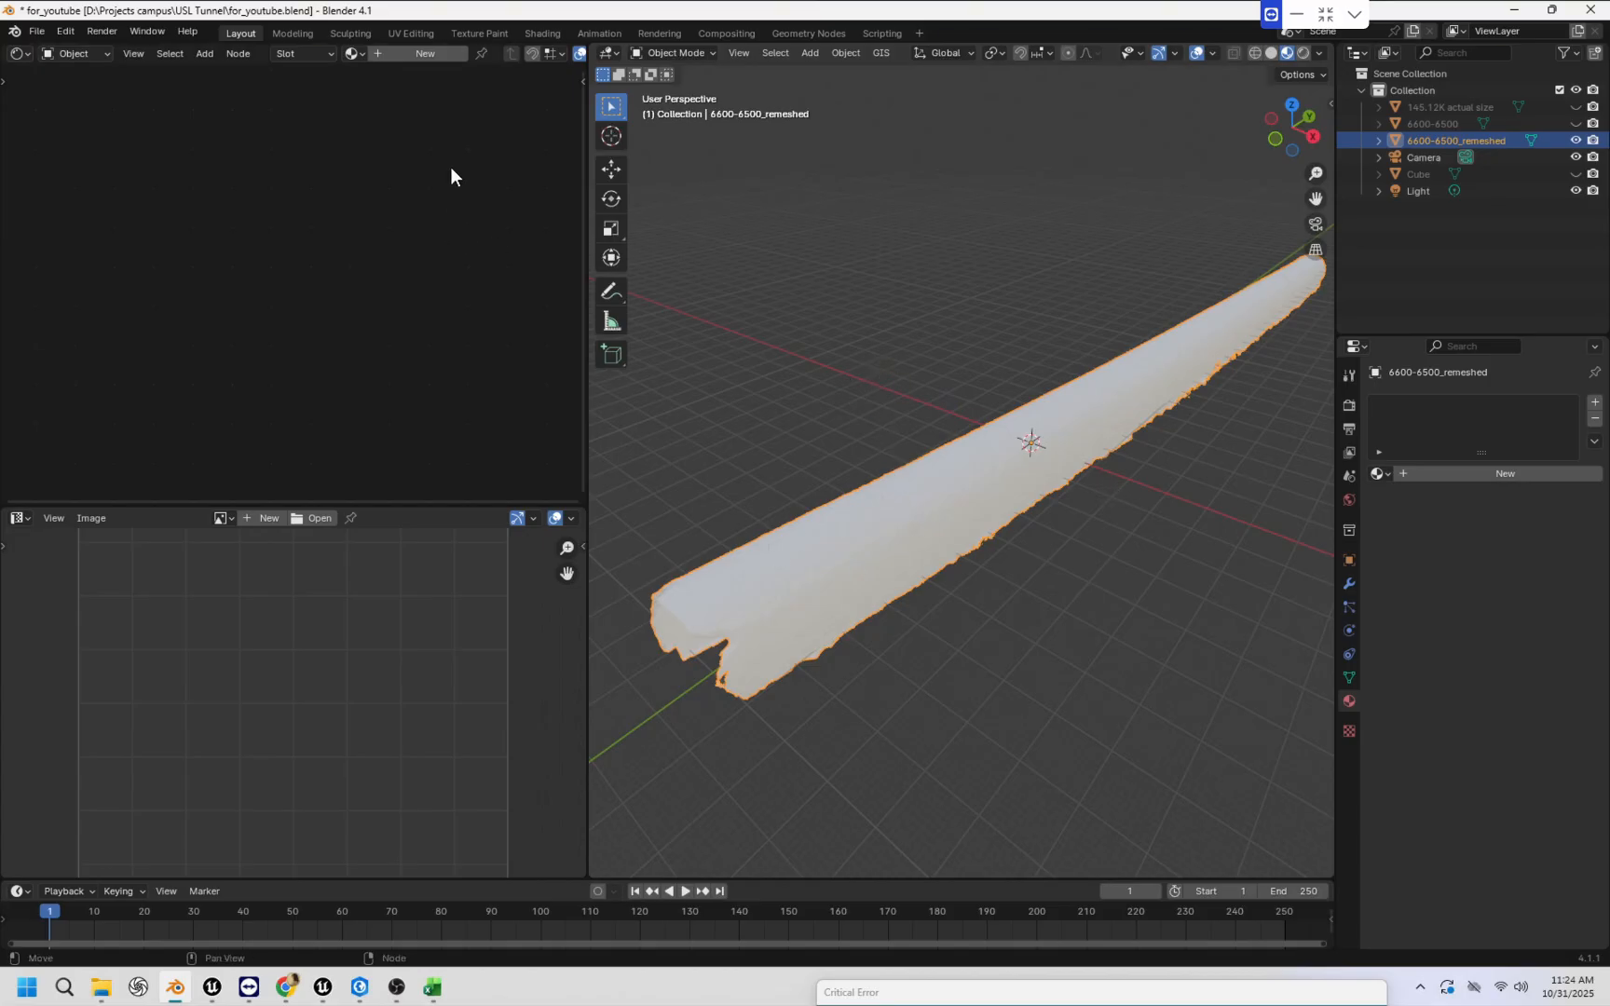
Create a new material for the 6600-6500_remeshed tunnel and name it Tunnel_1.
{"action": "left_click", "coordinate": [402, 53]}
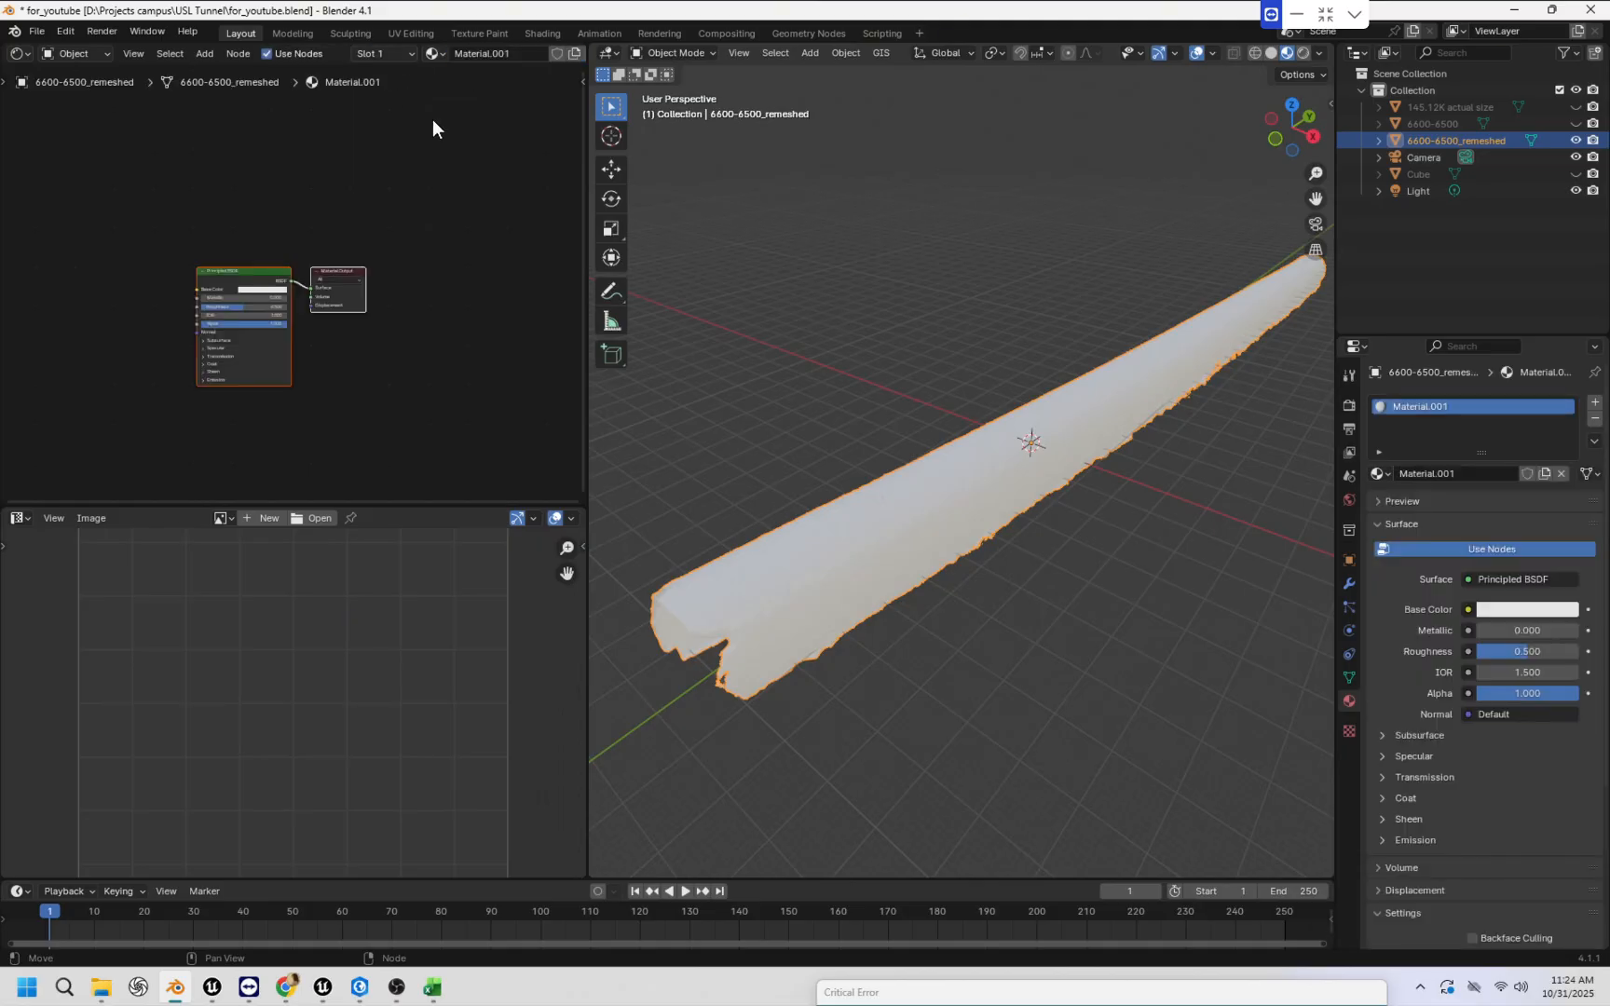
{"action": "scroll", "coordinate": [375, 399], "scroll_direction": "up", "scroll_amount": 1}
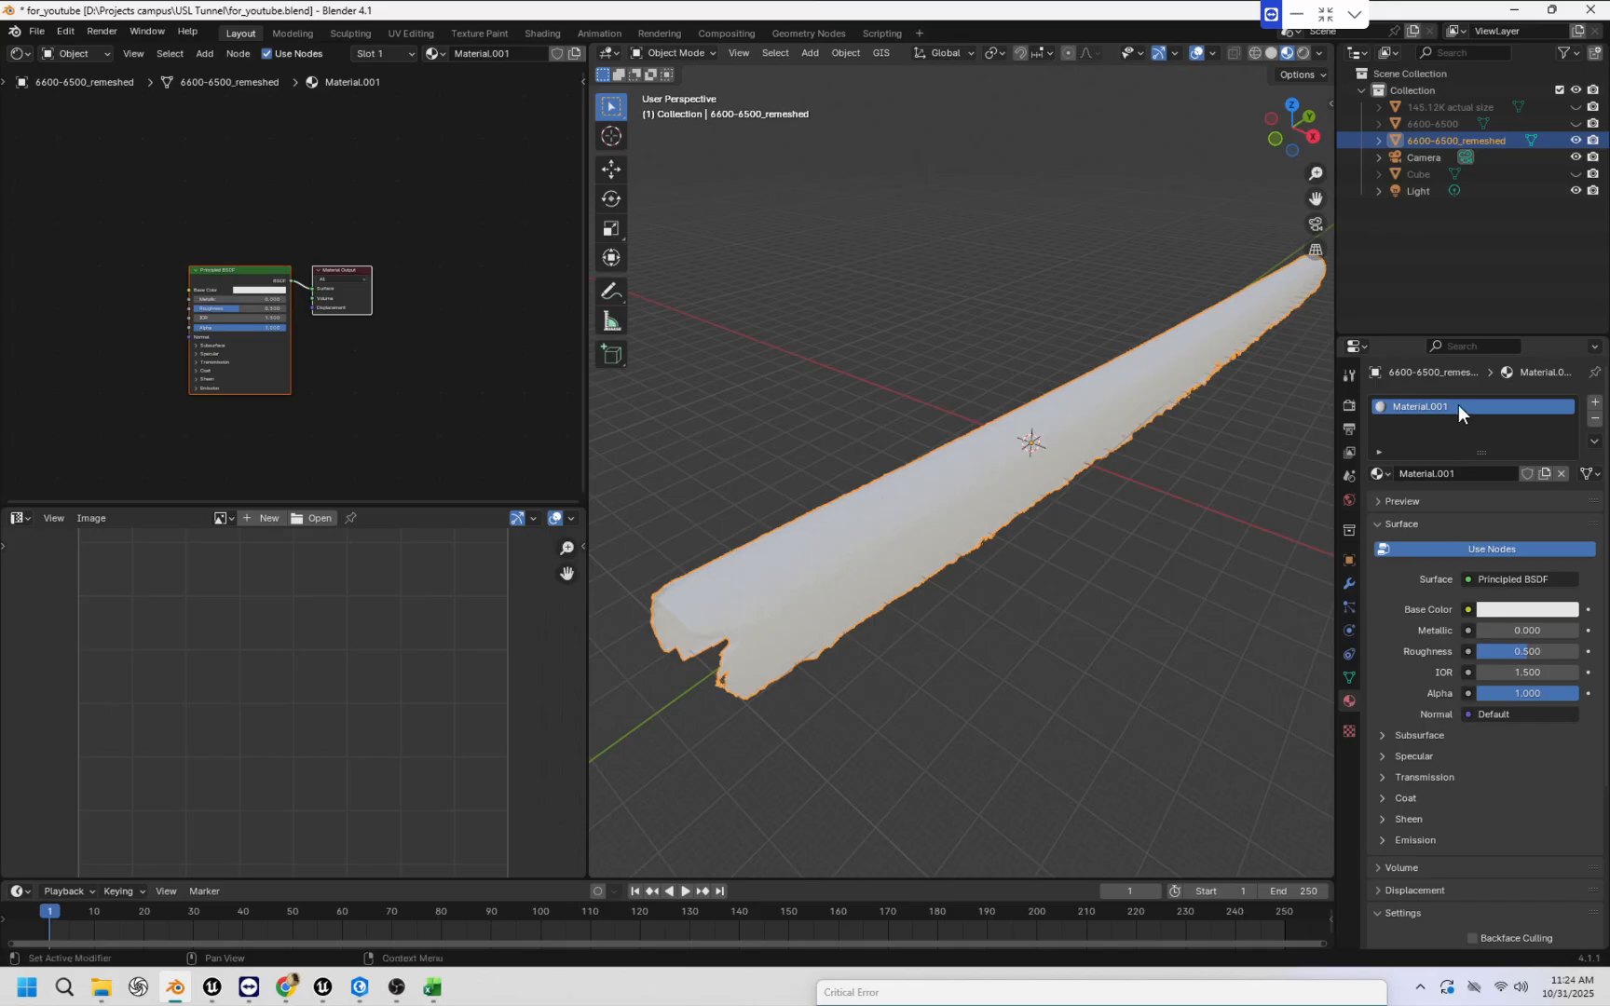
{"action": "left_click_drag", "start_coordinate": [583, 177], "coordinate": [636, 177]}
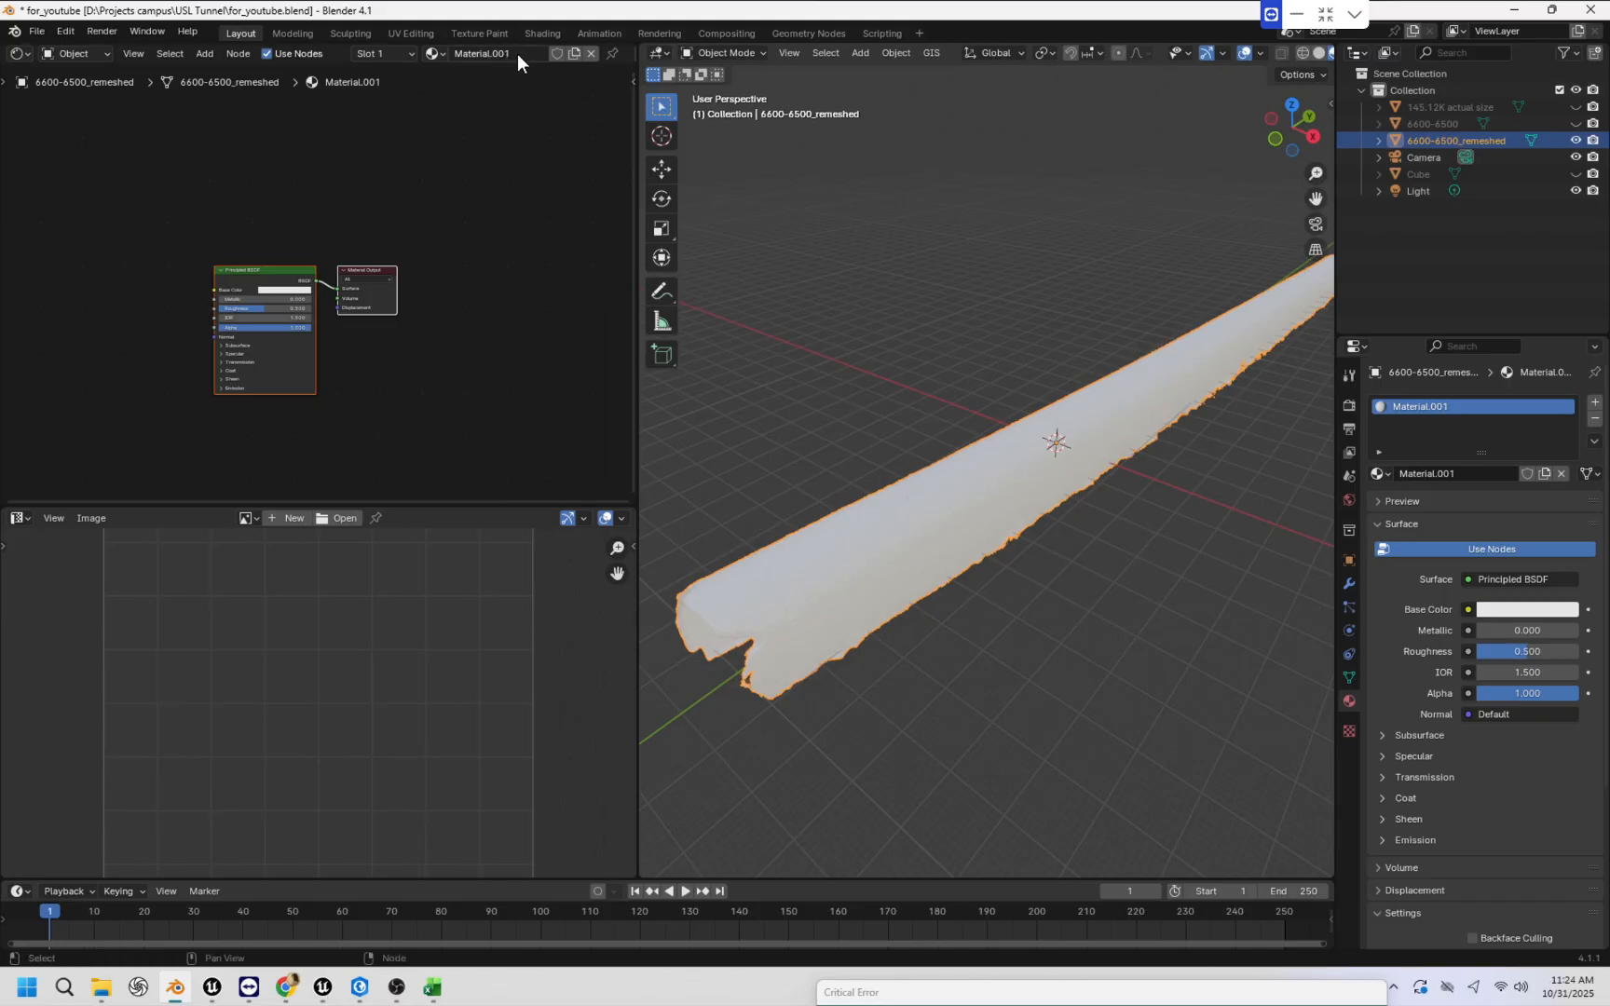
{"action": "double_click", "coordinate": [517, 53]}
{"action": "type", "text": "Tunnel_1"}
{"action": "key", "text": "Return"}
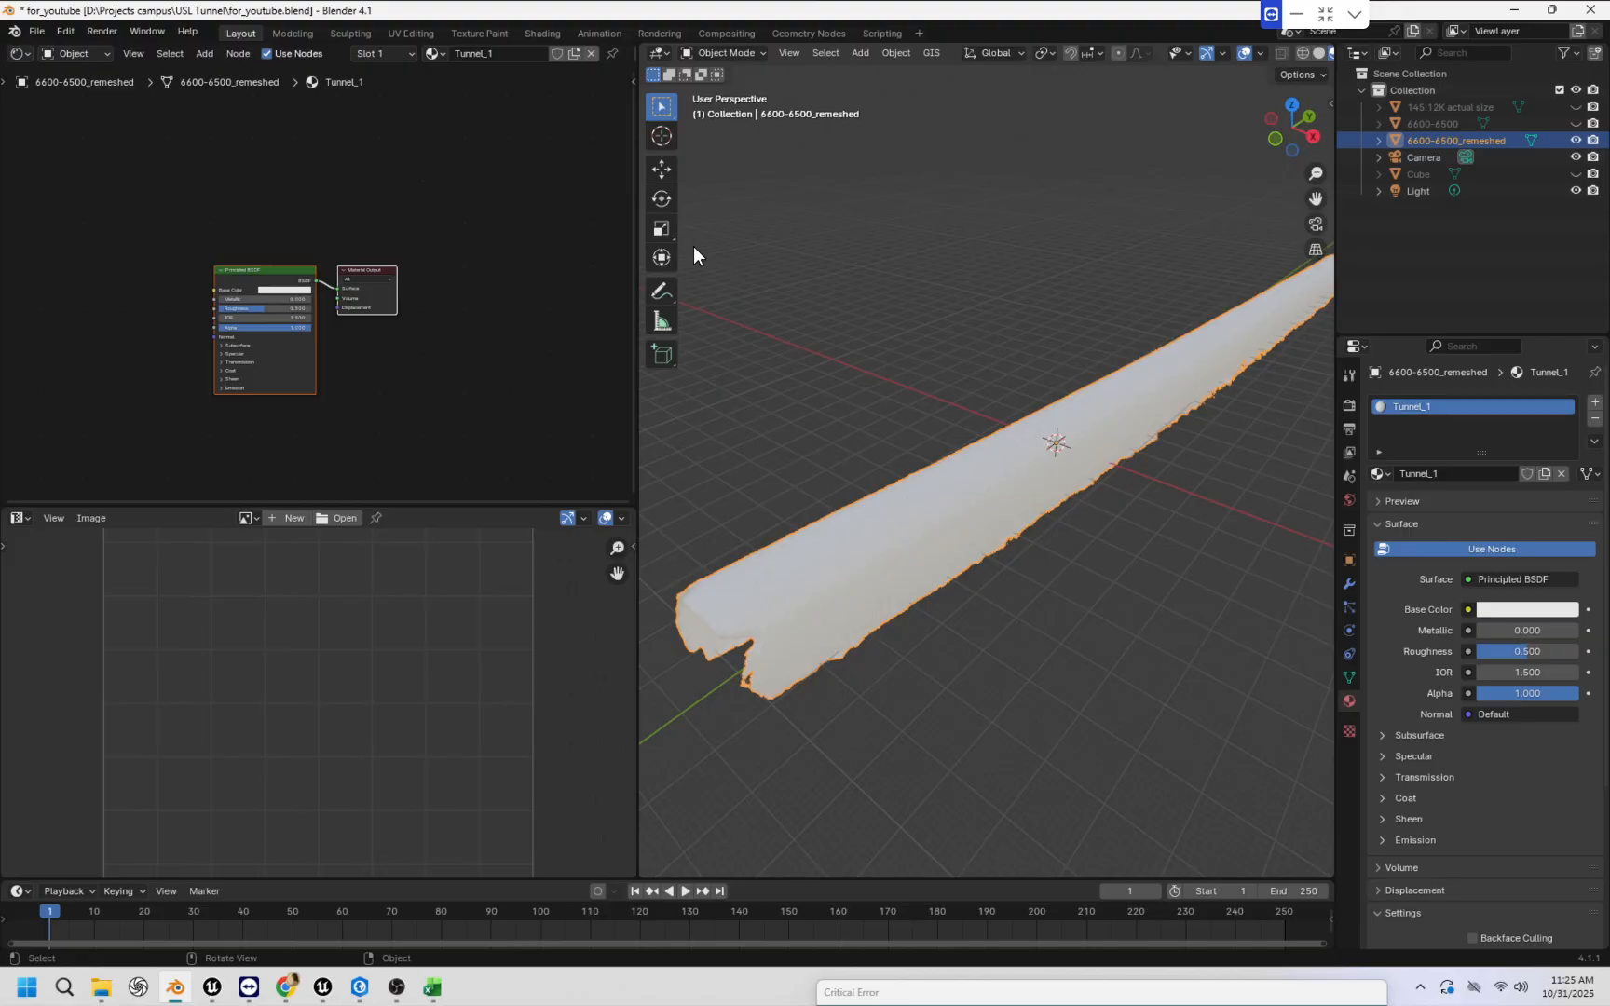
Look at the material nodes of the original 6600-6500 object, and reselect 6600-6500_remeshed.
{"action": "left_click", "coordinate": [1420, 125]}
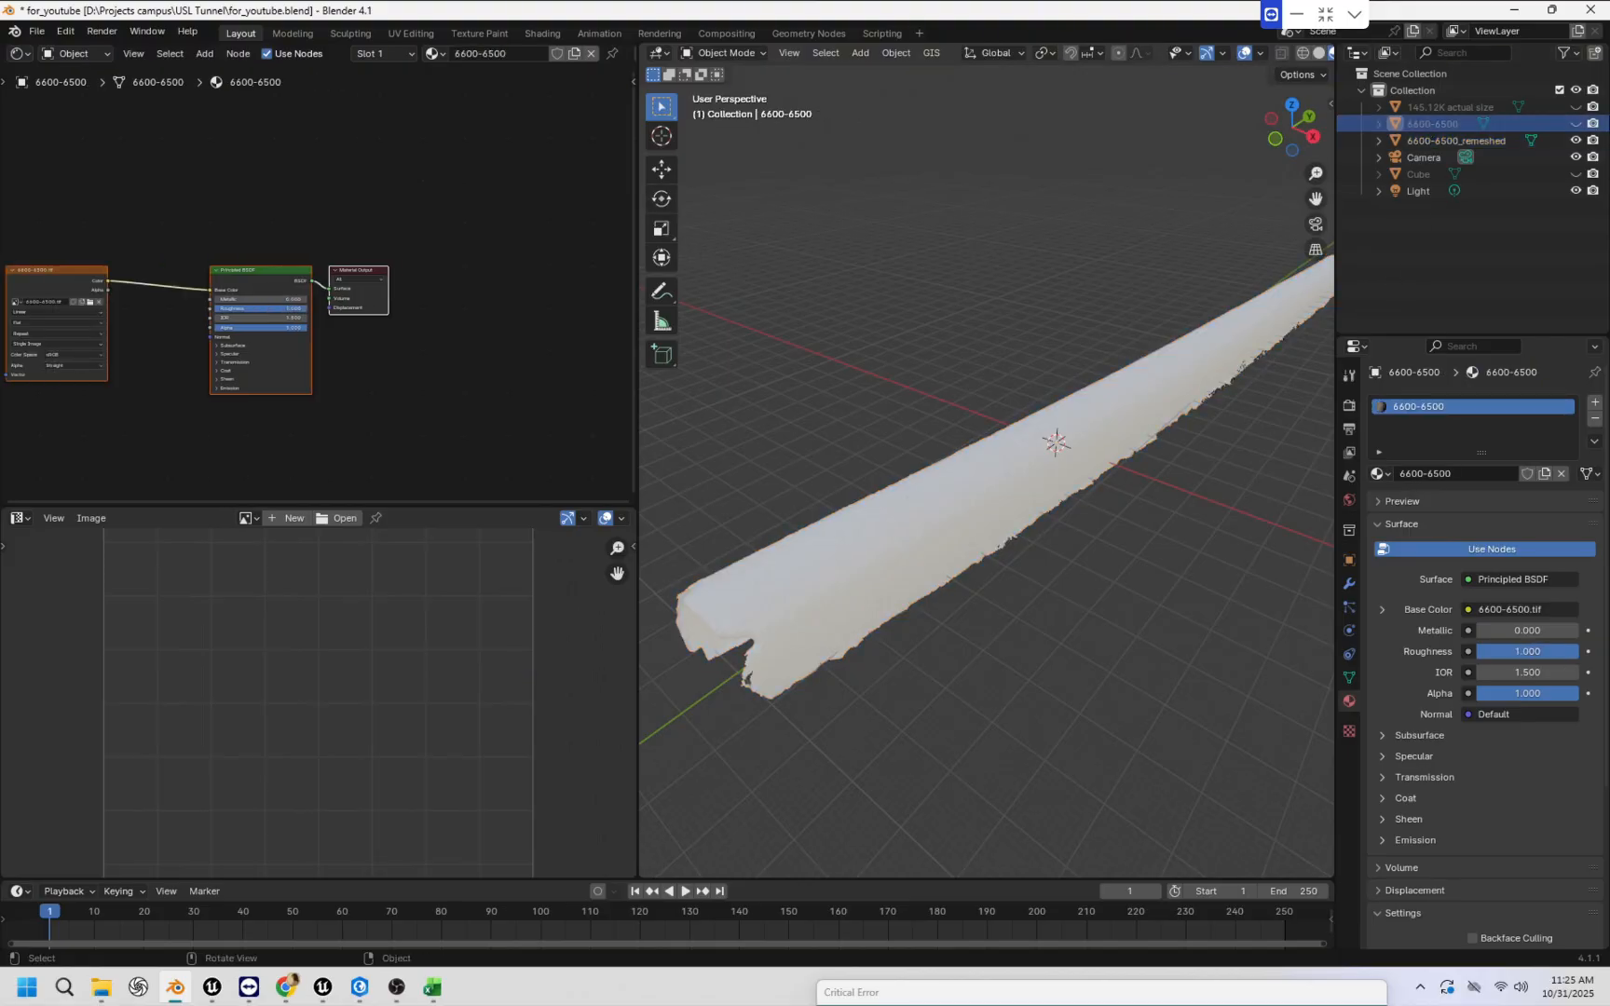
{"action": "middle_click_drag", "start_coordinate": [441, 436], "coordinate": [504, 429]}
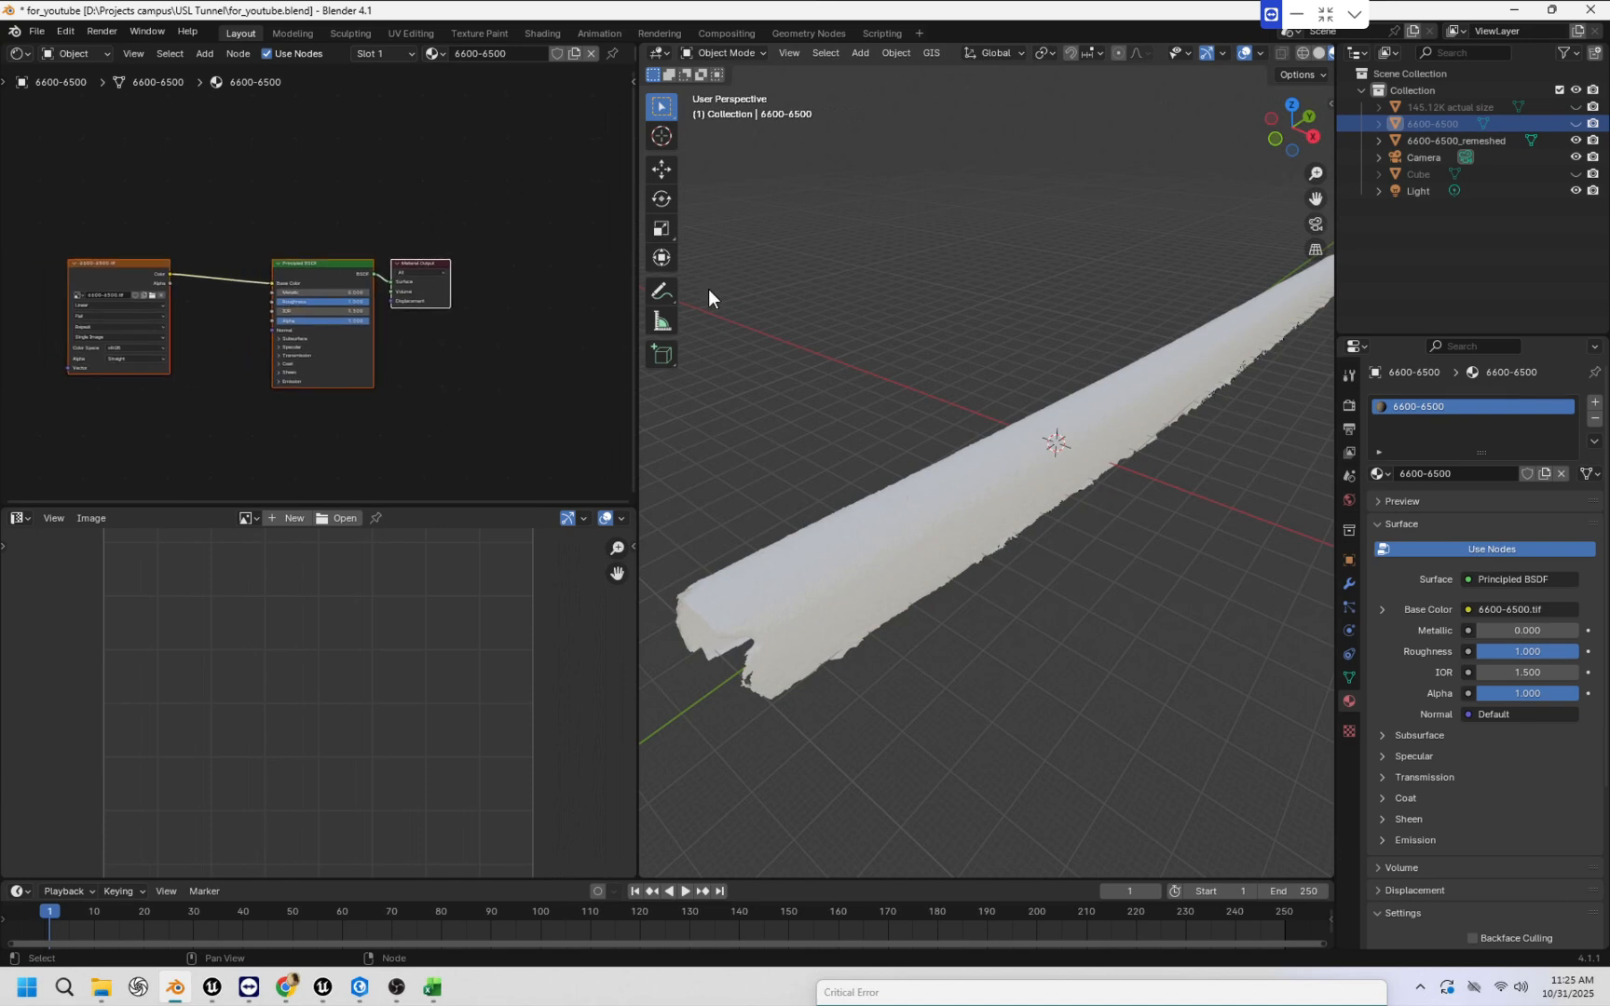
{"action": "left_click", "coordinate": [1431, 140]}
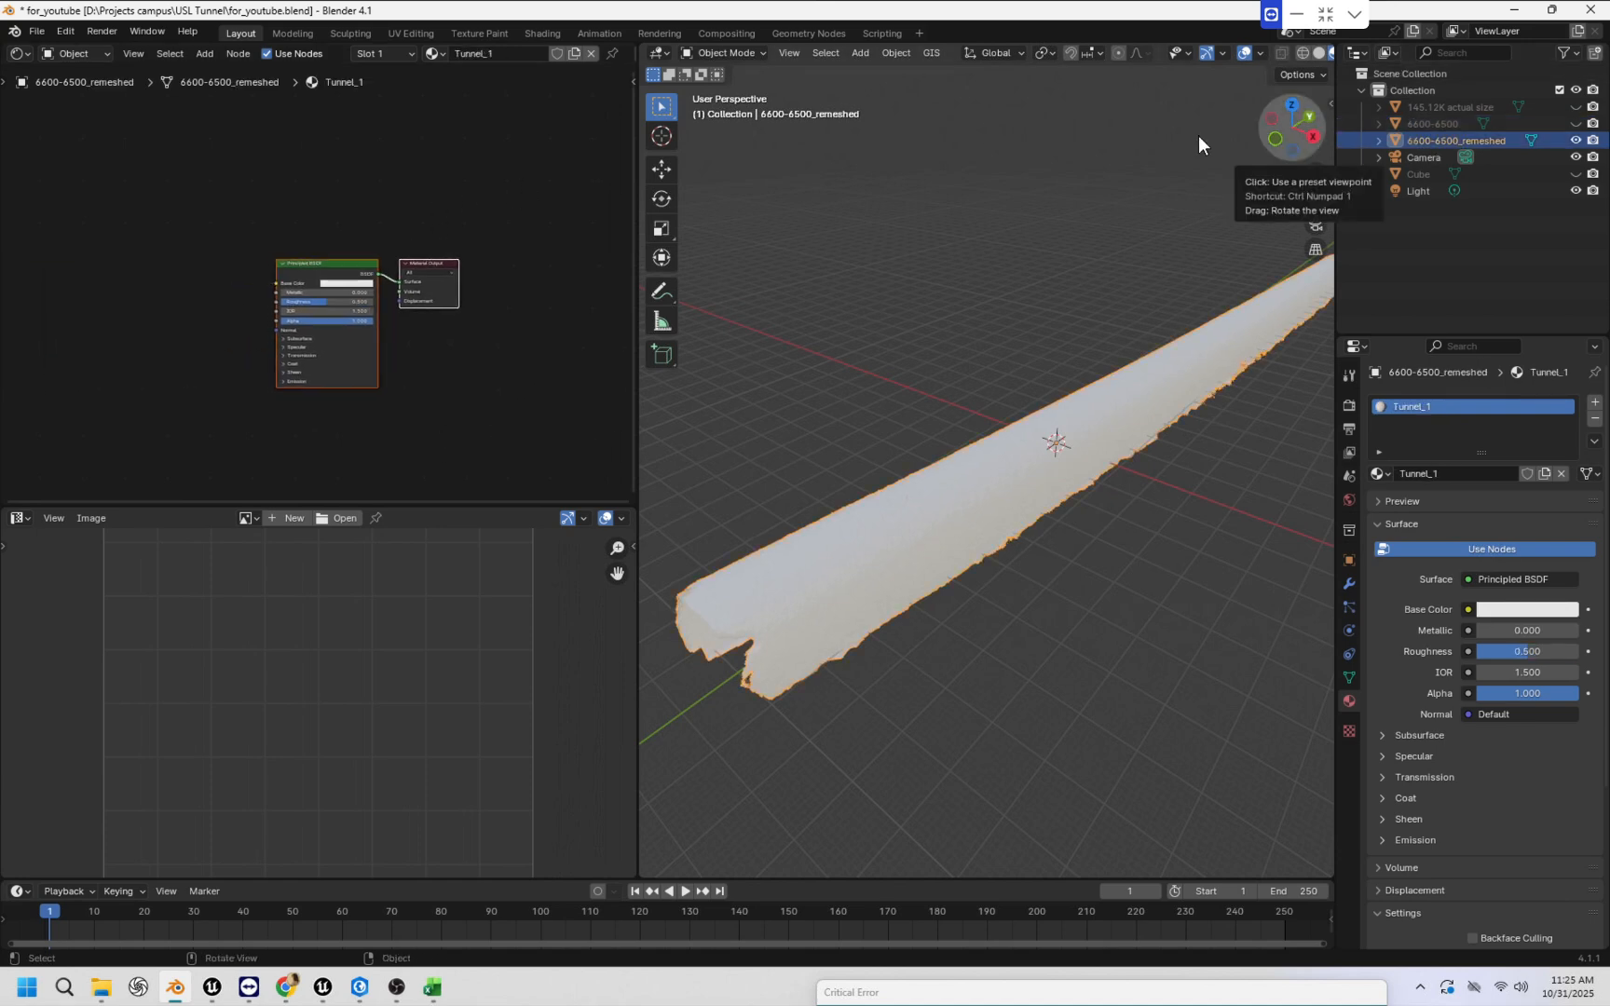
Add an Image Texture node to the Tunnel_1 material and place it ahead of the Principled BSDF node.
{"action": "scroll", "coordinate": [438, 377], "scroll_direction": "up", "scroll_amount": 2}
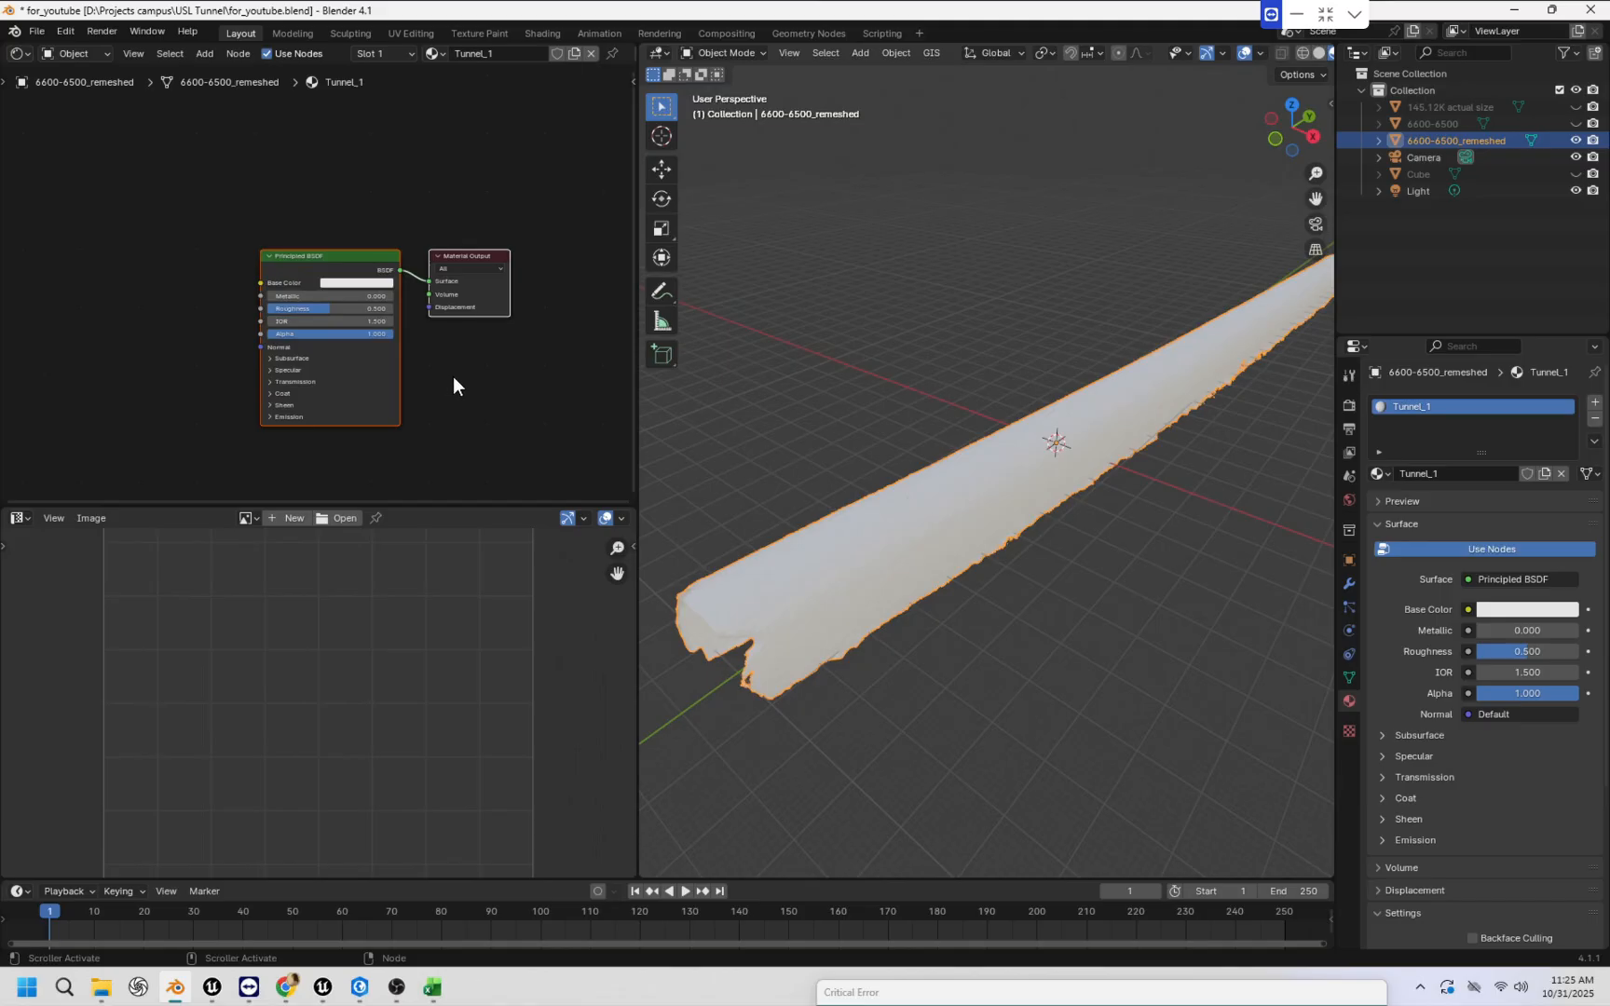
{"action": "scroll", "coordinate": [454, 377], "scroll_direction": "up", "scroll_amount": 2}
{"action": "middle_click_drag", "start_coordinate": [463, 388], "coordinate": [478, 341]}
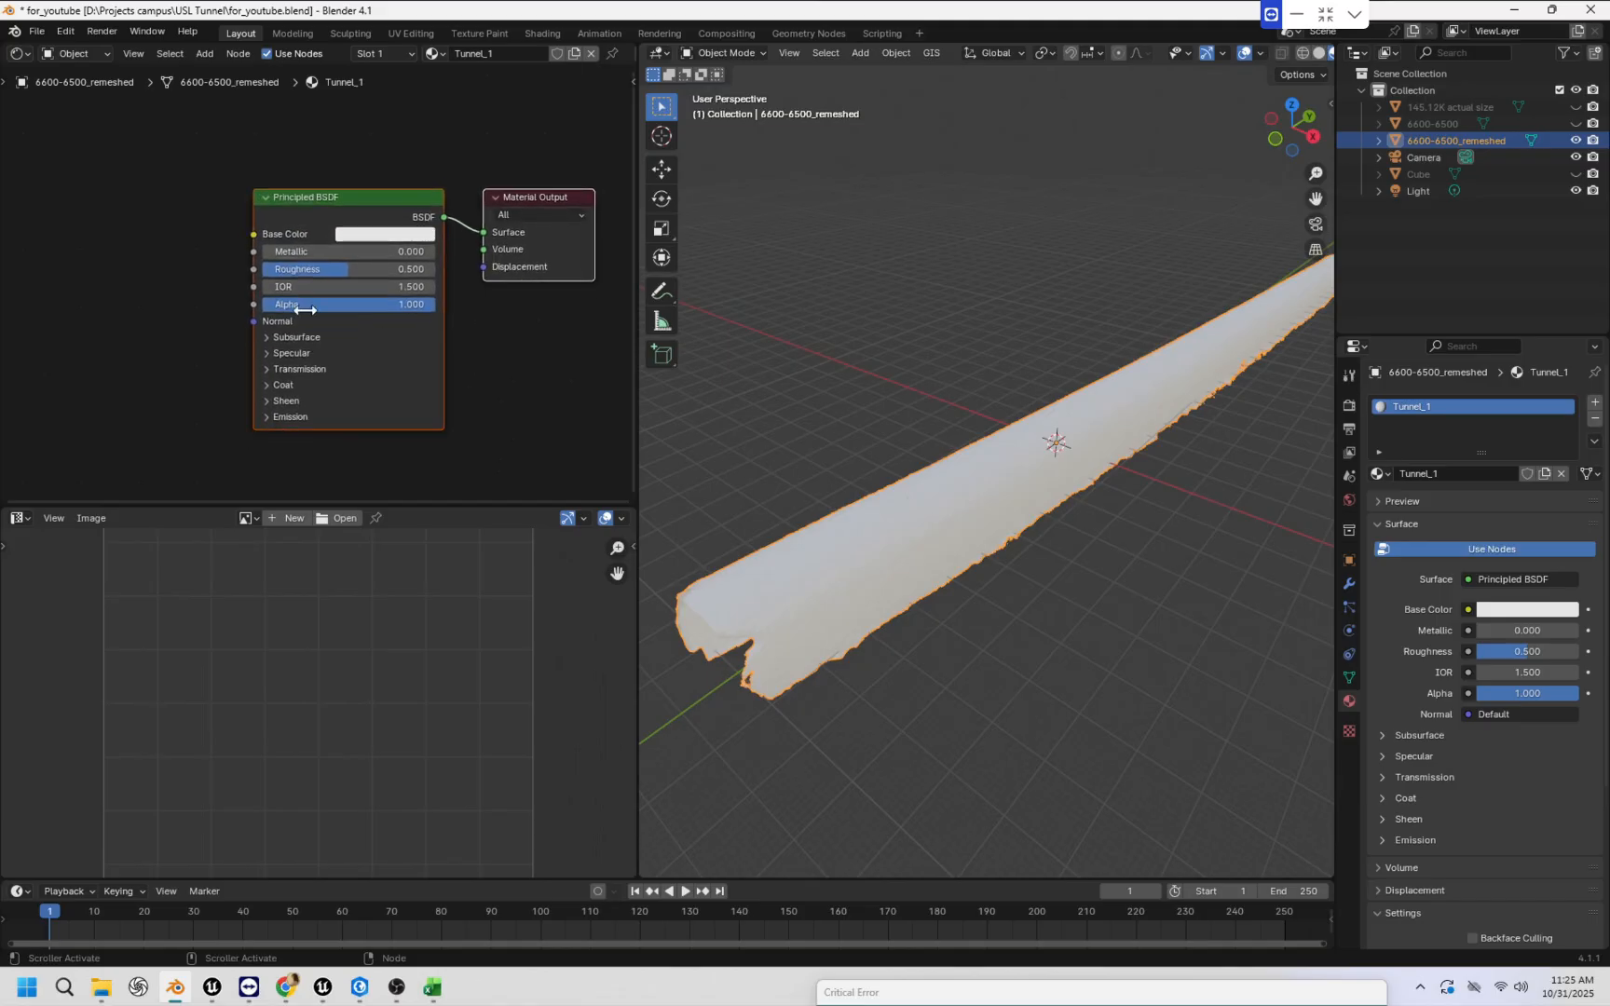
{"action": "middle_click_drag", "start_coordinate": [126, 273], "coordinate": [238, 291]}
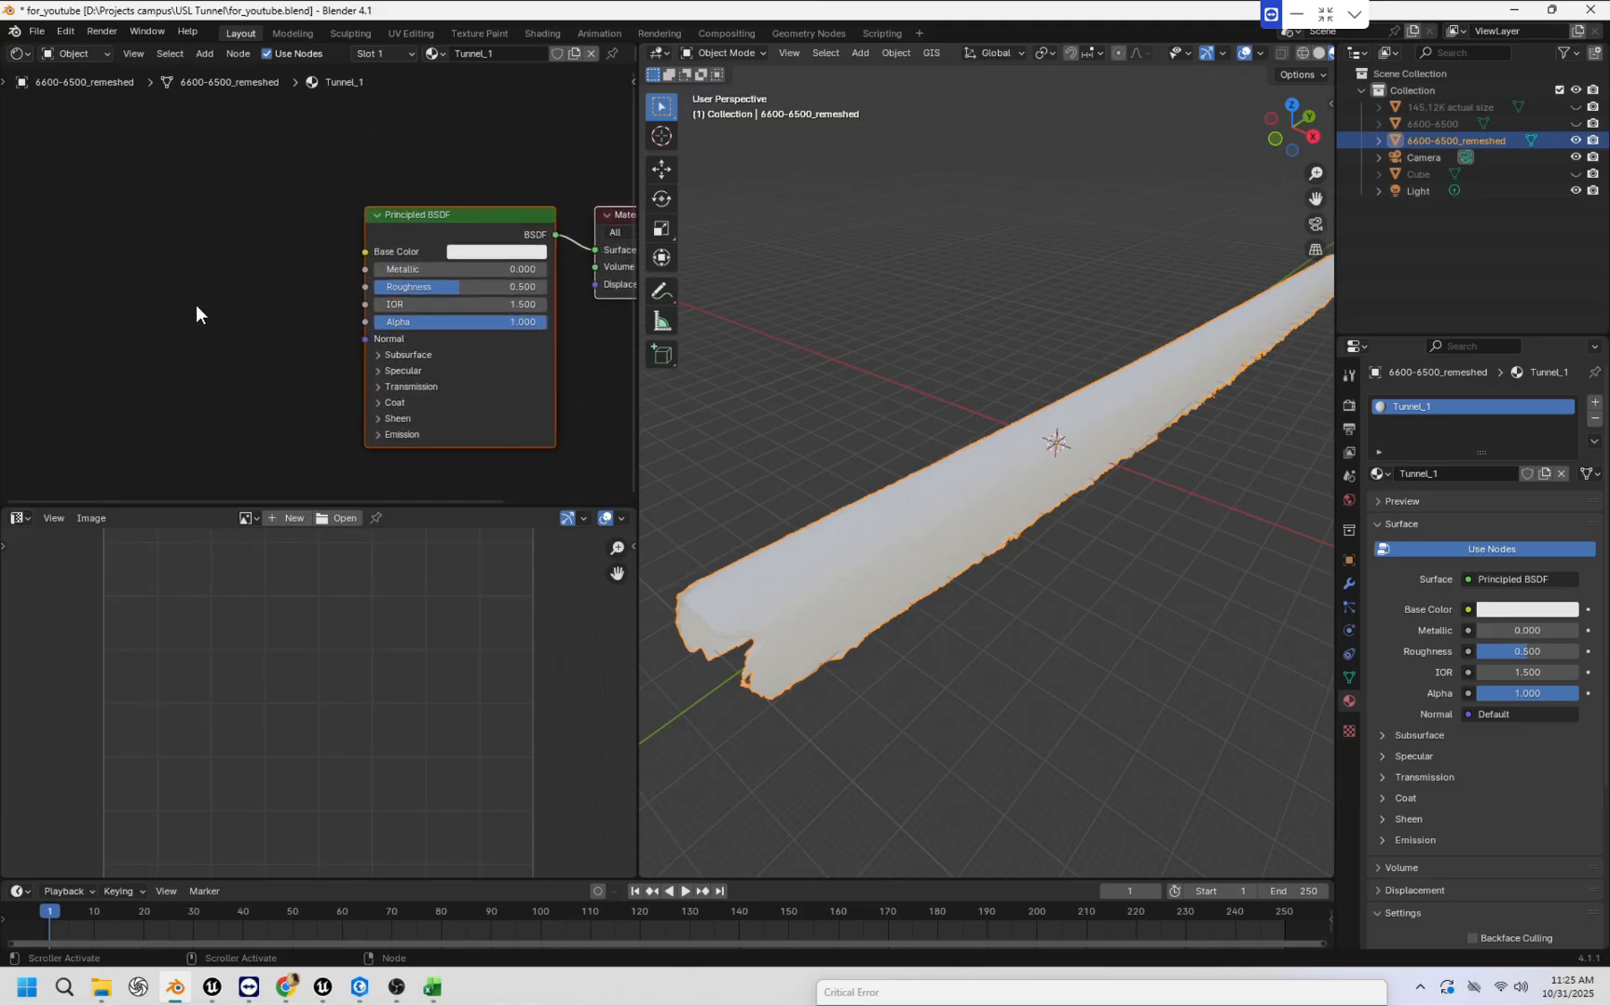
{"action": "left_click", "coordinate": [200, 300]}
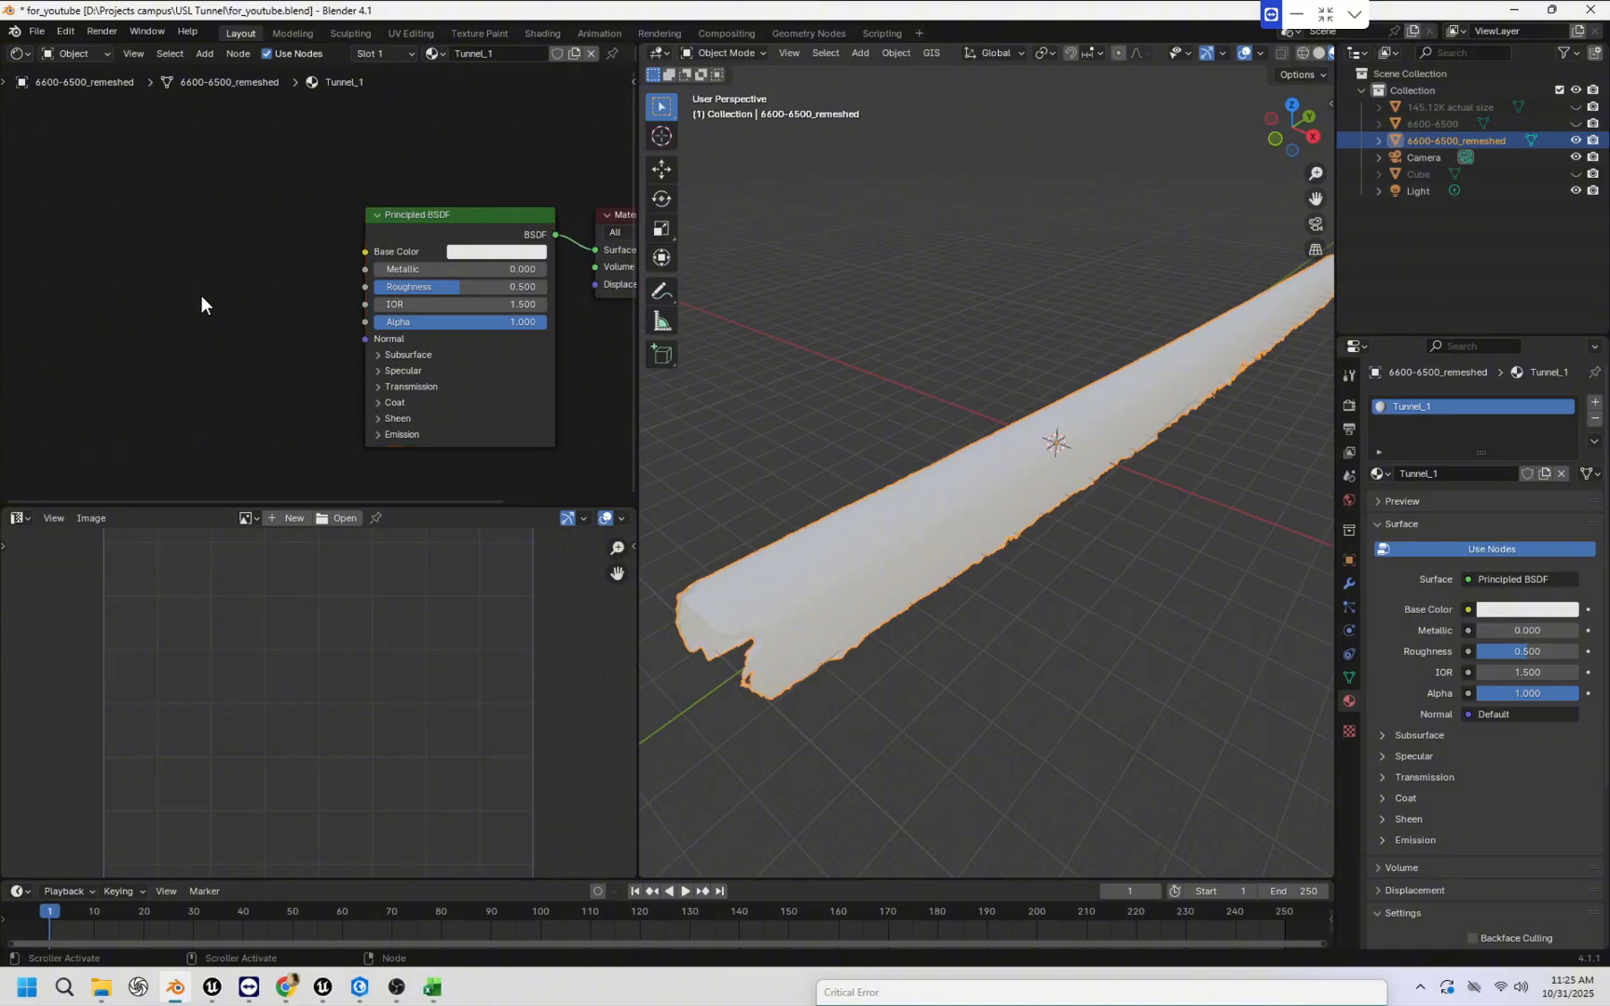
{"action": "key", "text": "shift+a"}
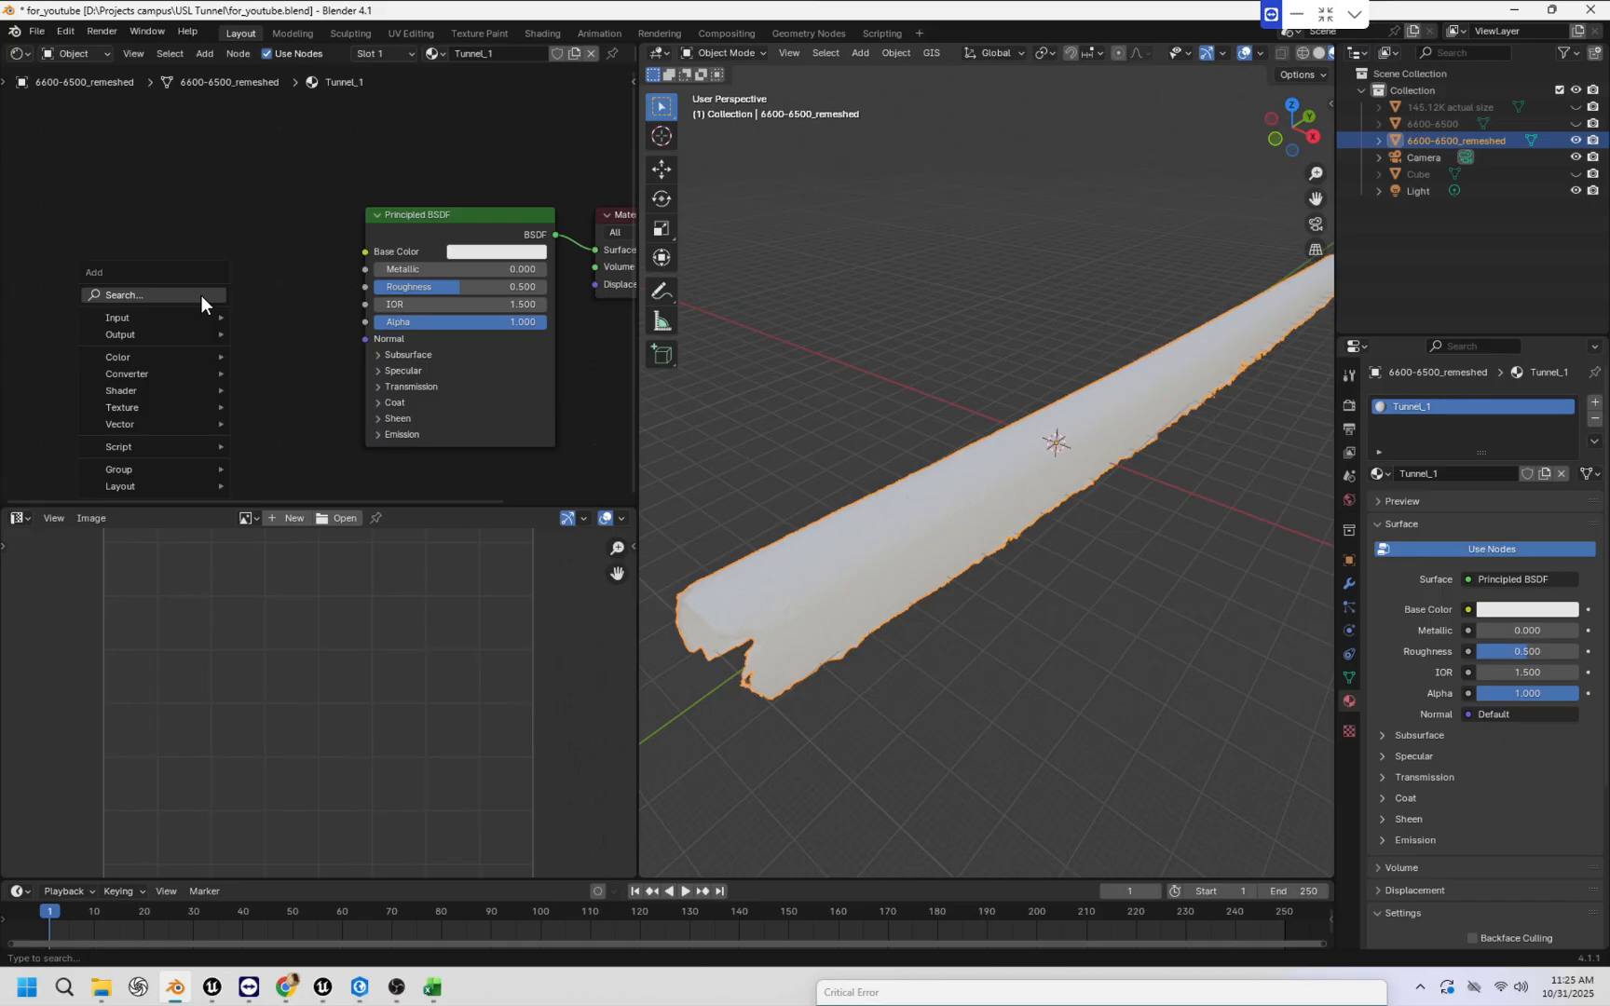
{"action": "type", "text": "image"}
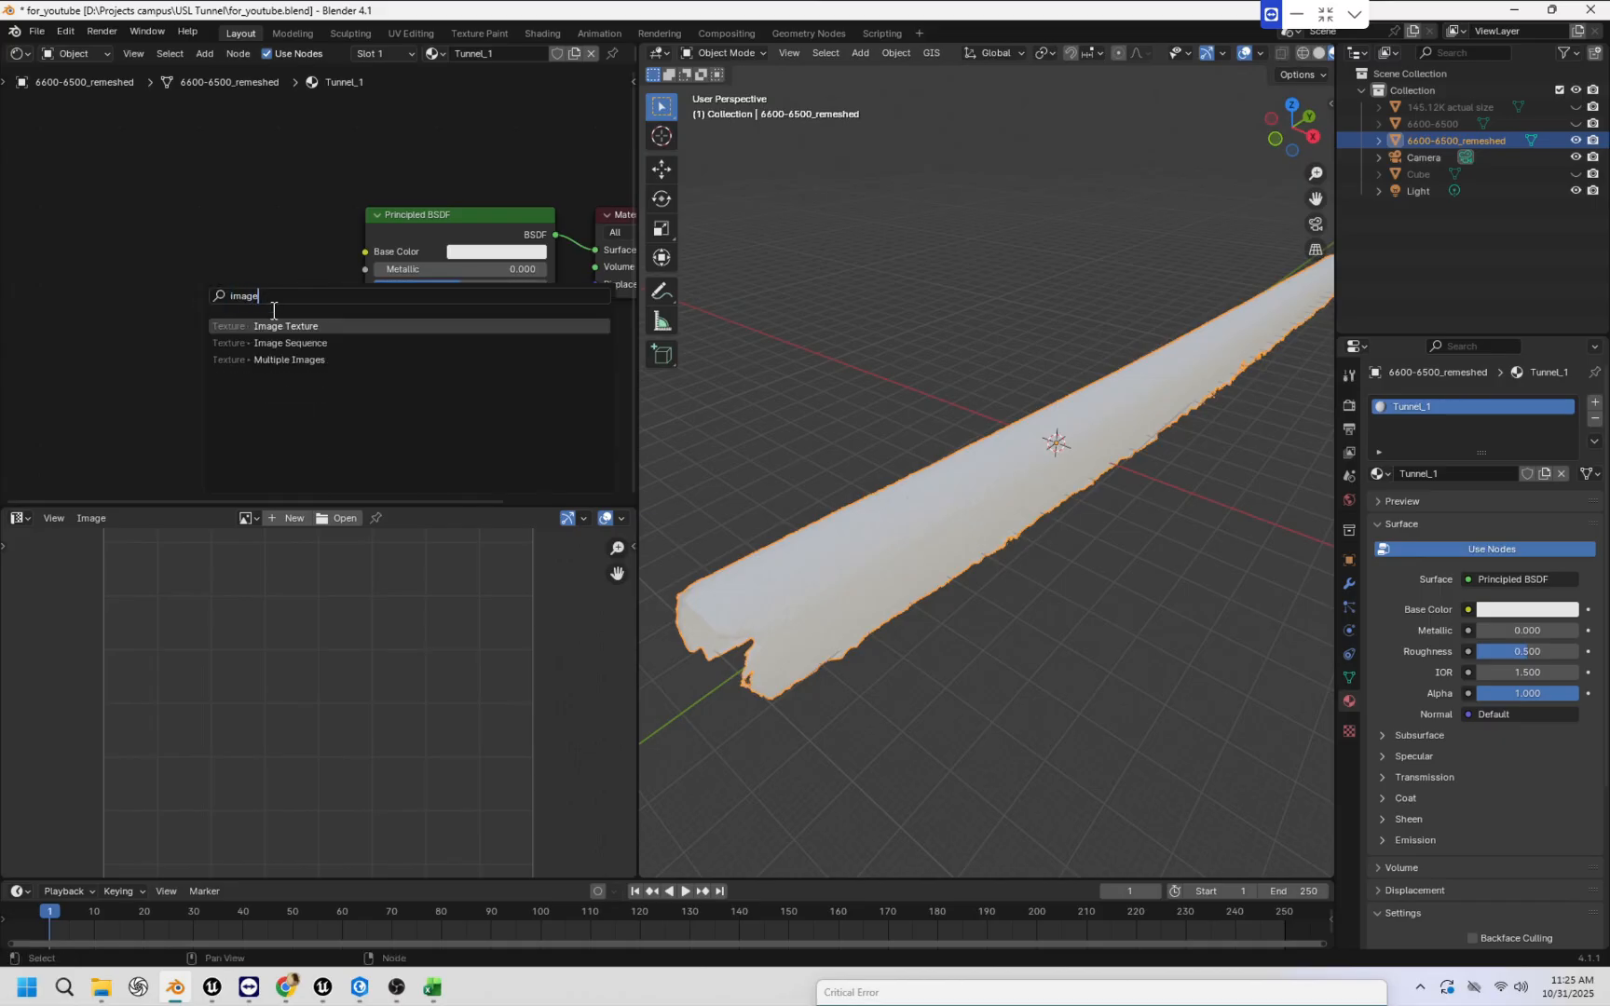
{"action": "left_click", "coordinate": [306, 327]}
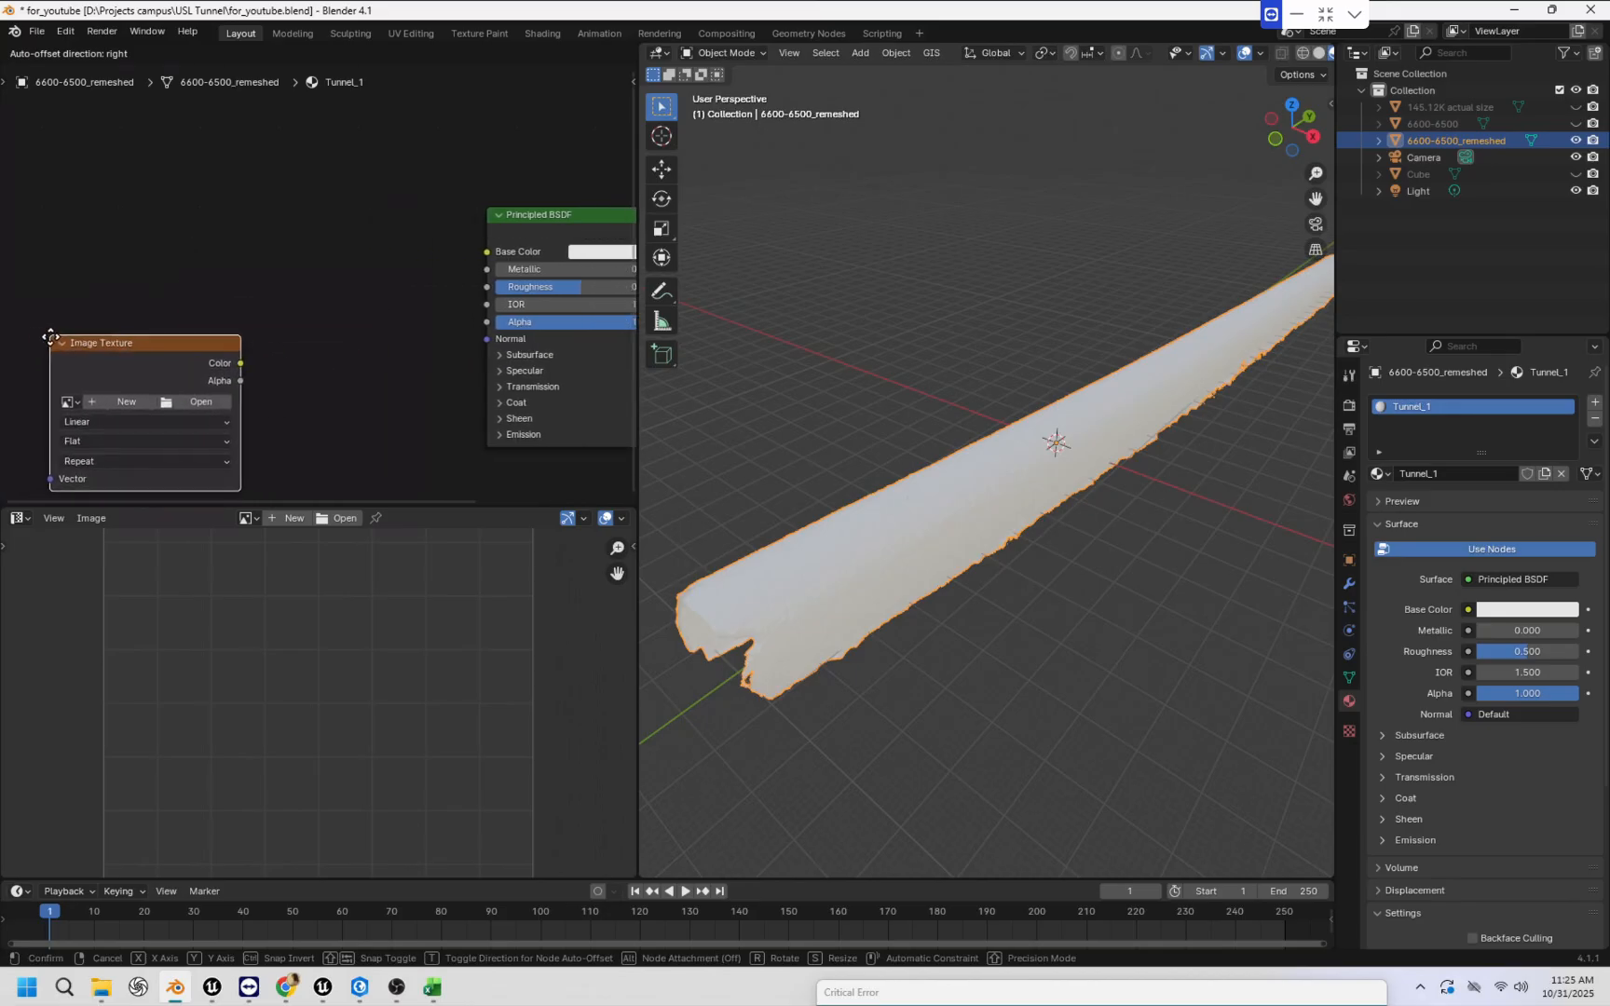
{"action": "left_click", "coordinate": [36, 331]}
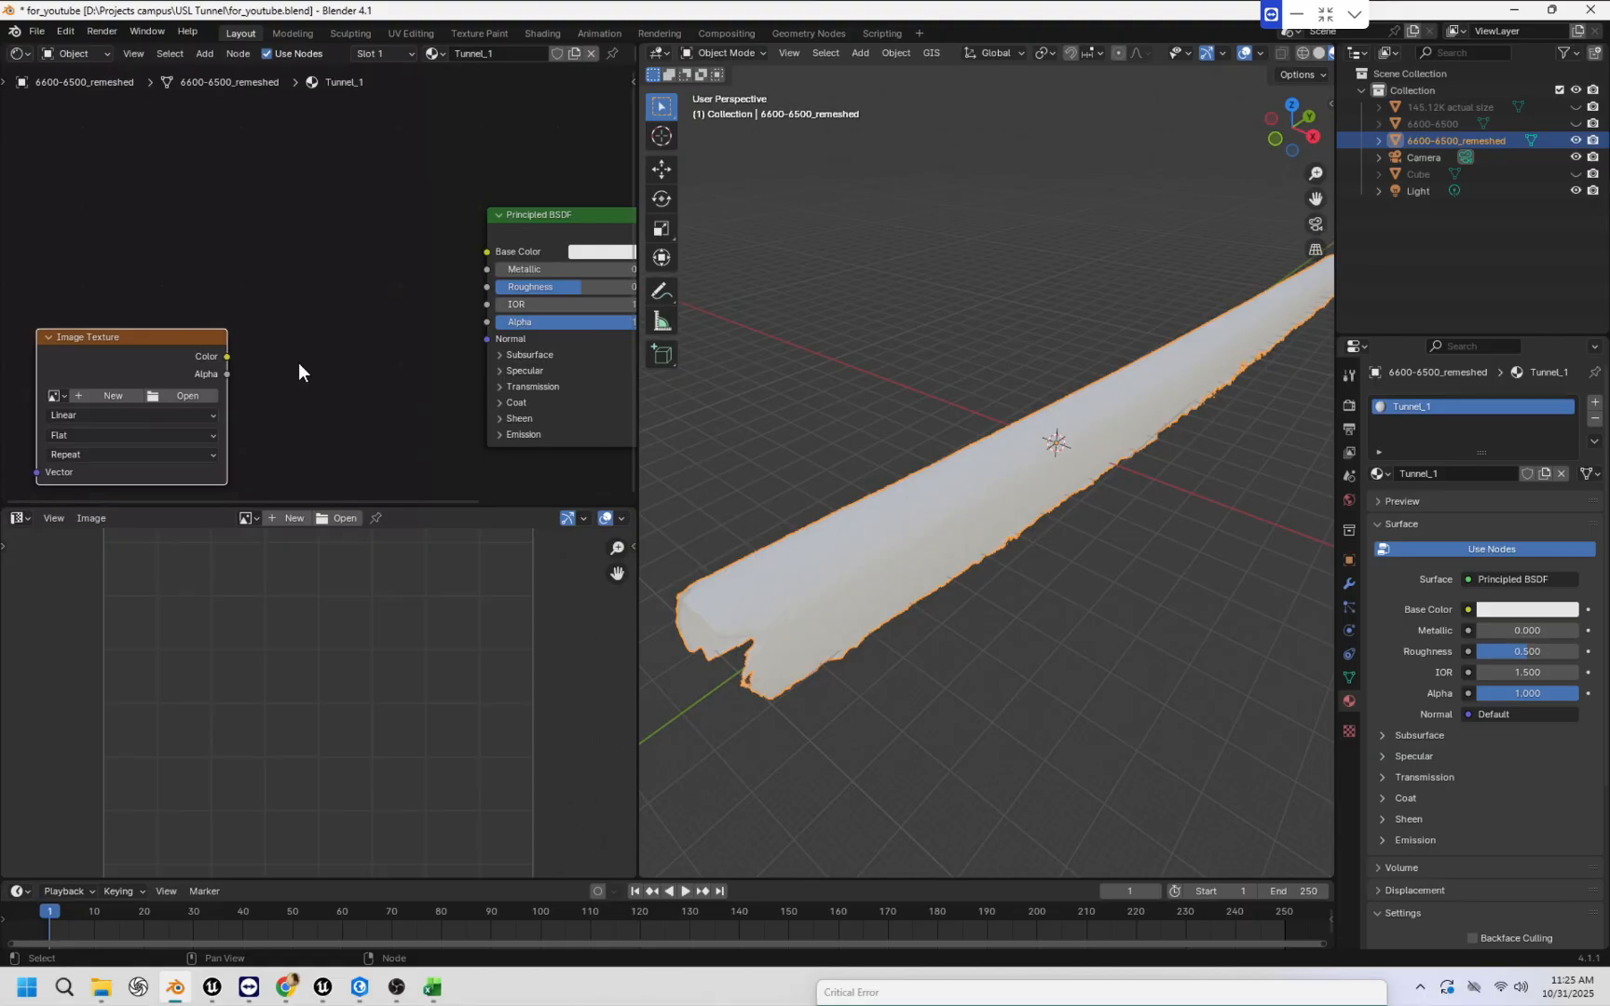
Add a Normal Map node and link the Image Texture's Color through it to the Principled BSDF's Normal input.
{"action": "middle_click_drag", "start_coordinate": [298, 364], "coordinate": [333, 344]}
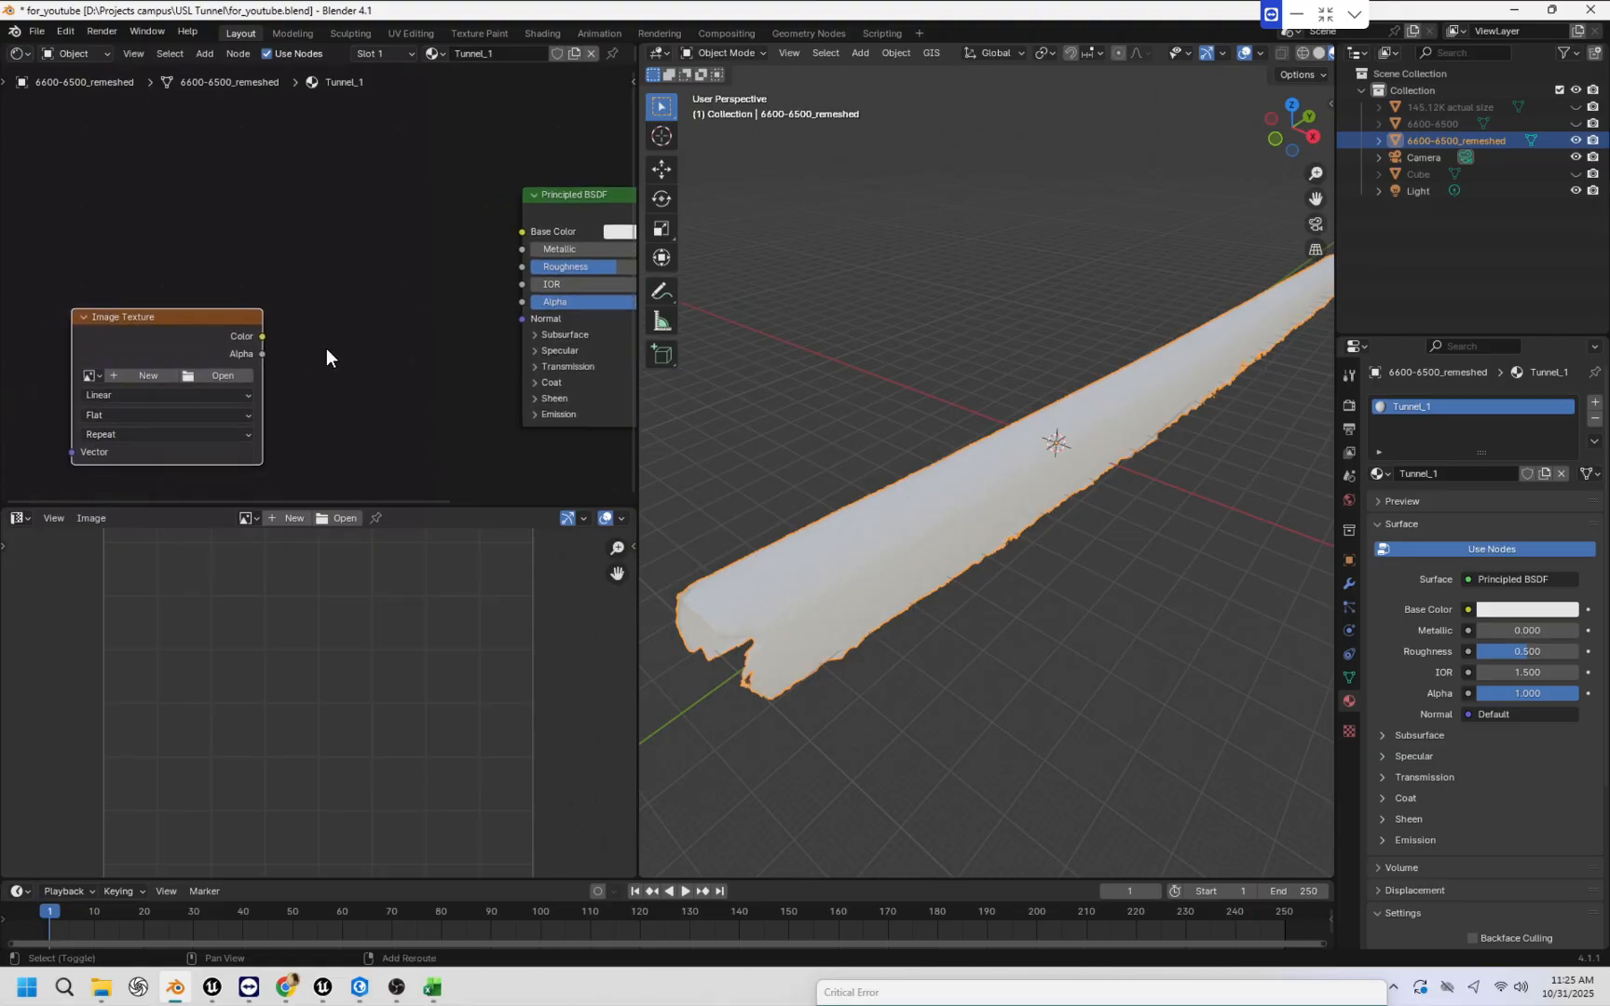
{"action": "key", "text": "shift+a"}
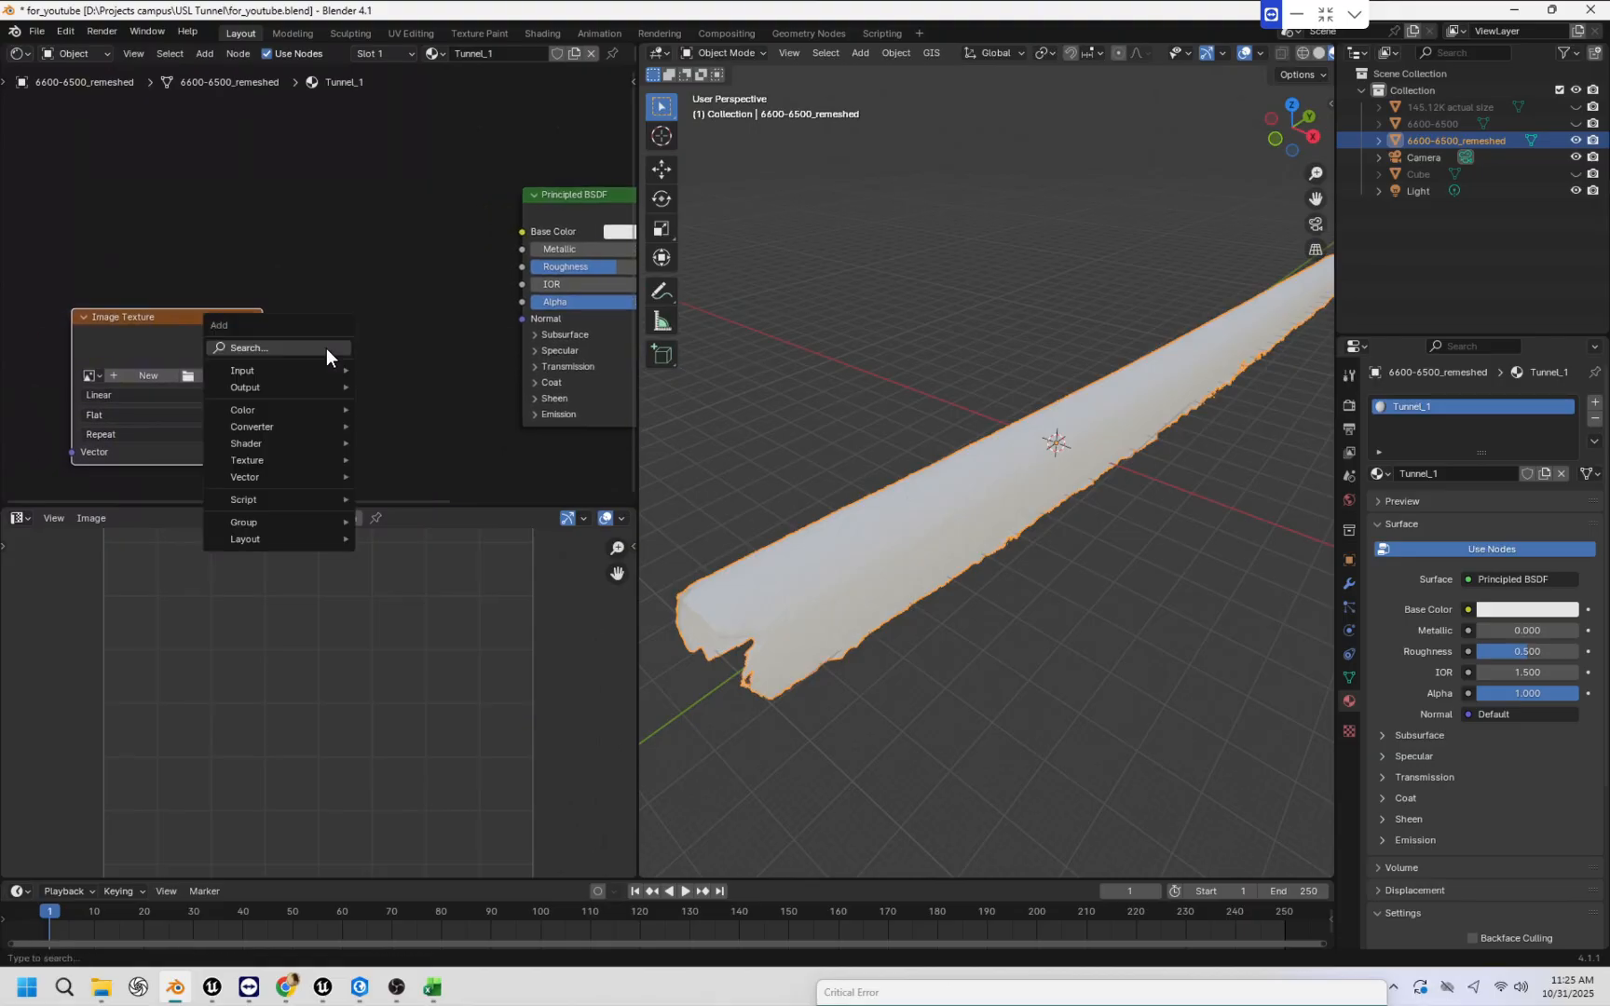
{"action": "type", "text": "norma"}
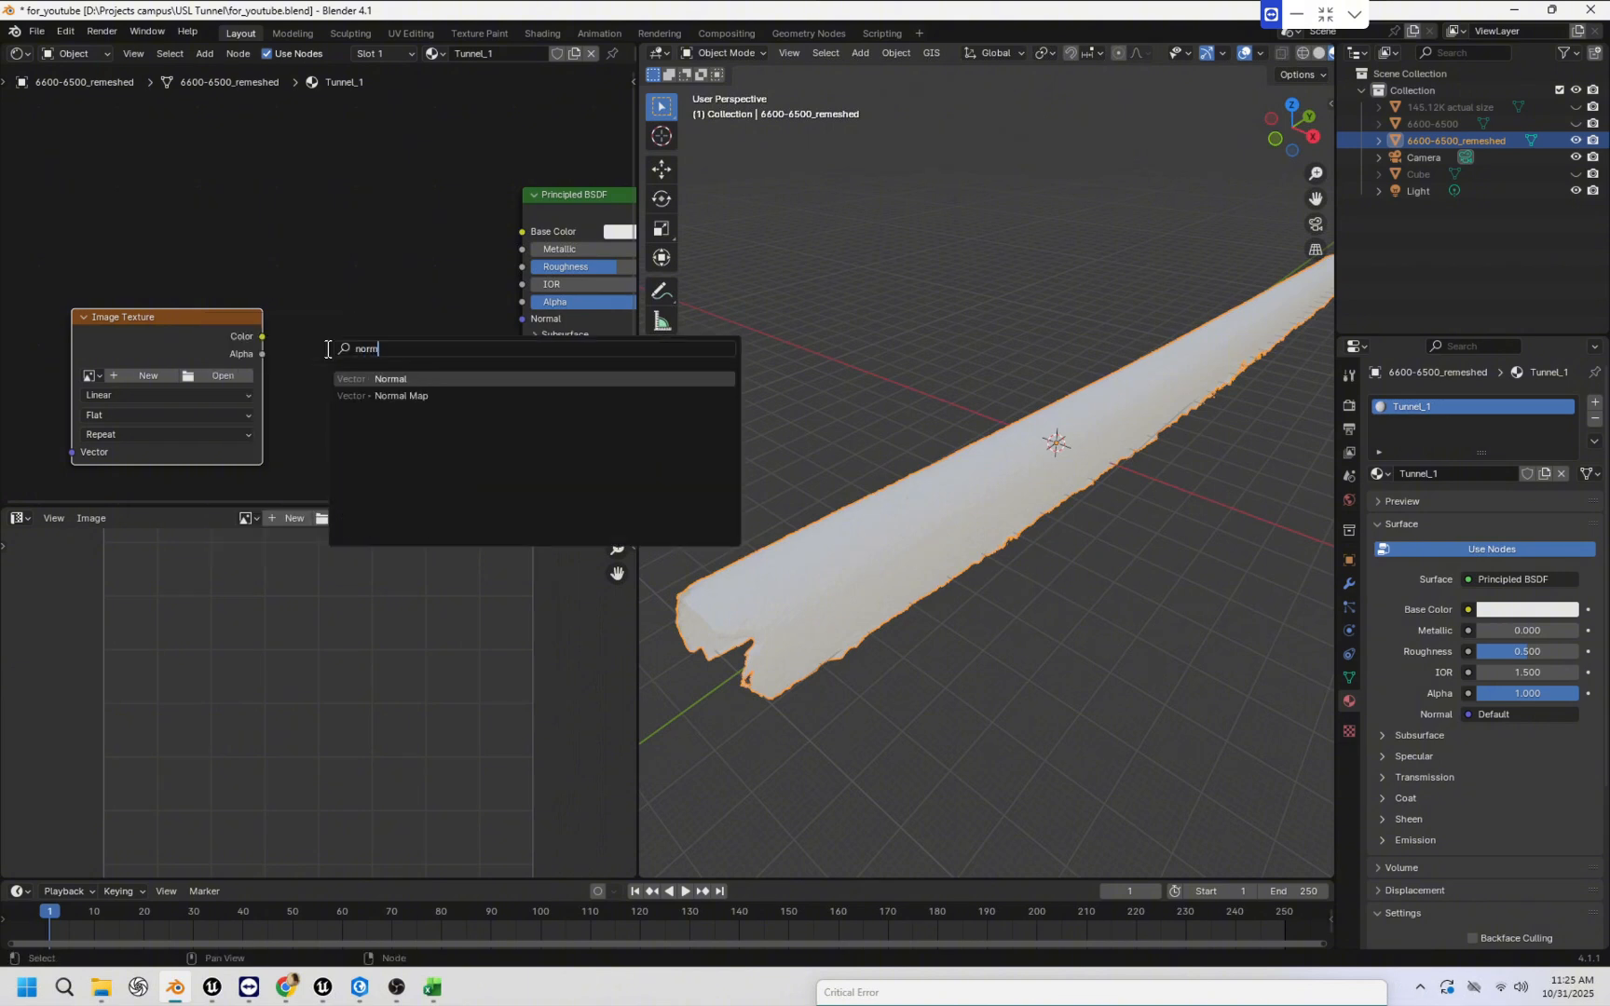
{"action": "left_click", "coordinate": [382, 396]}
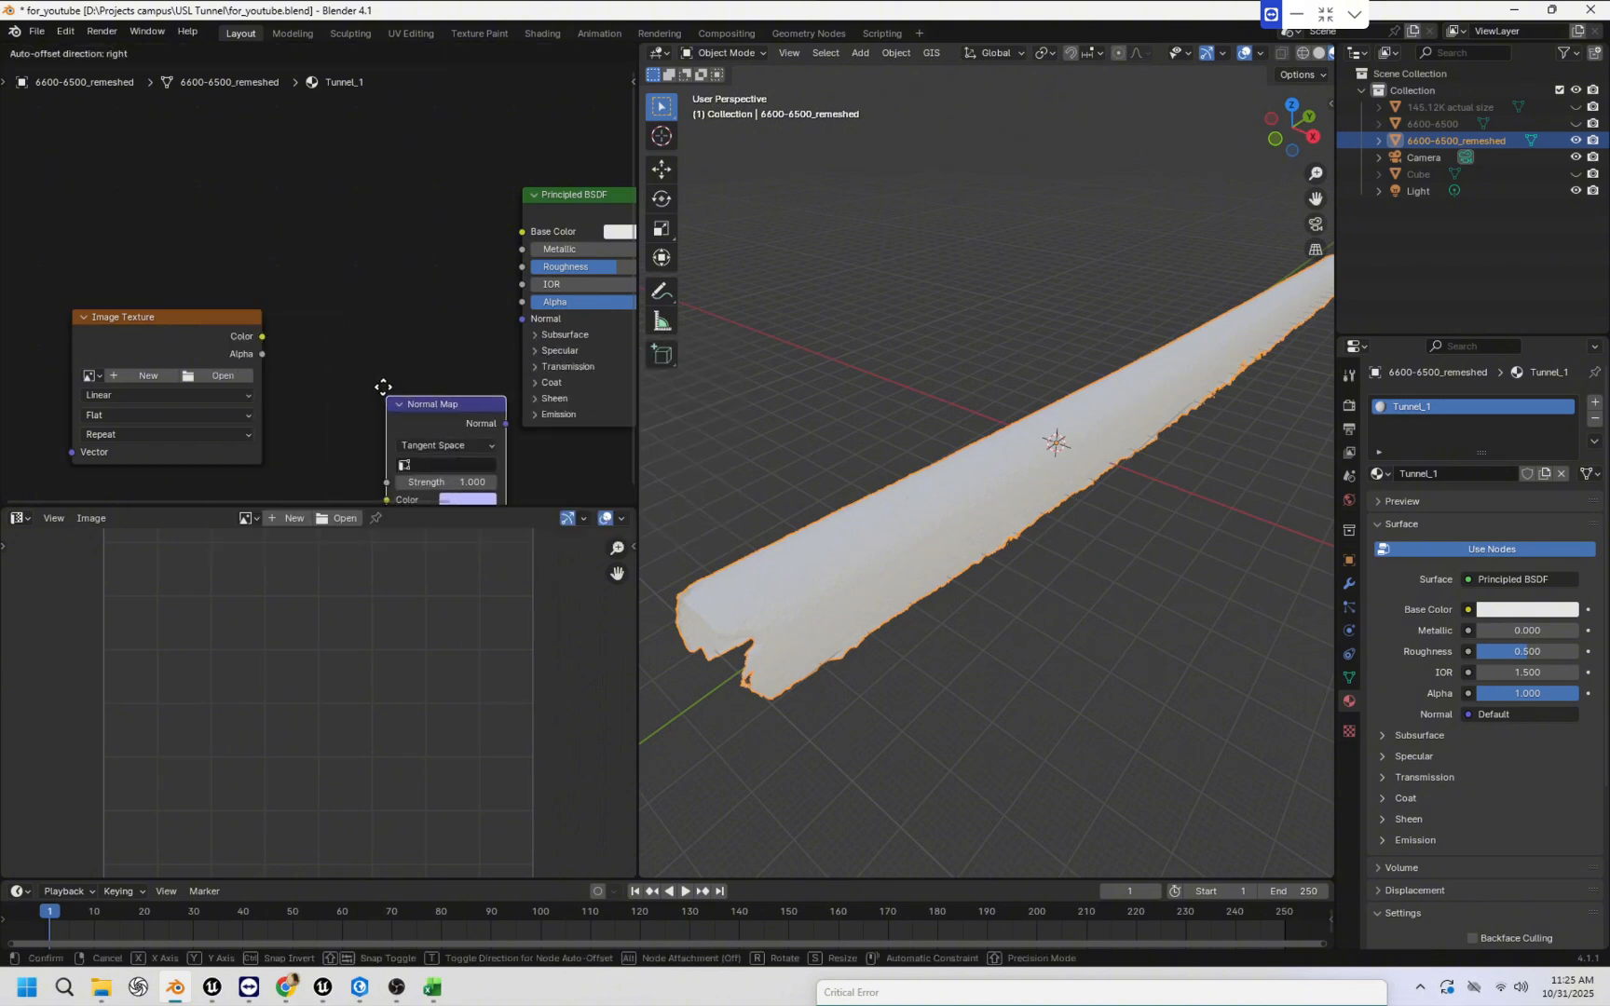
{"action": "left_click", "coordinate": [314, 329]}
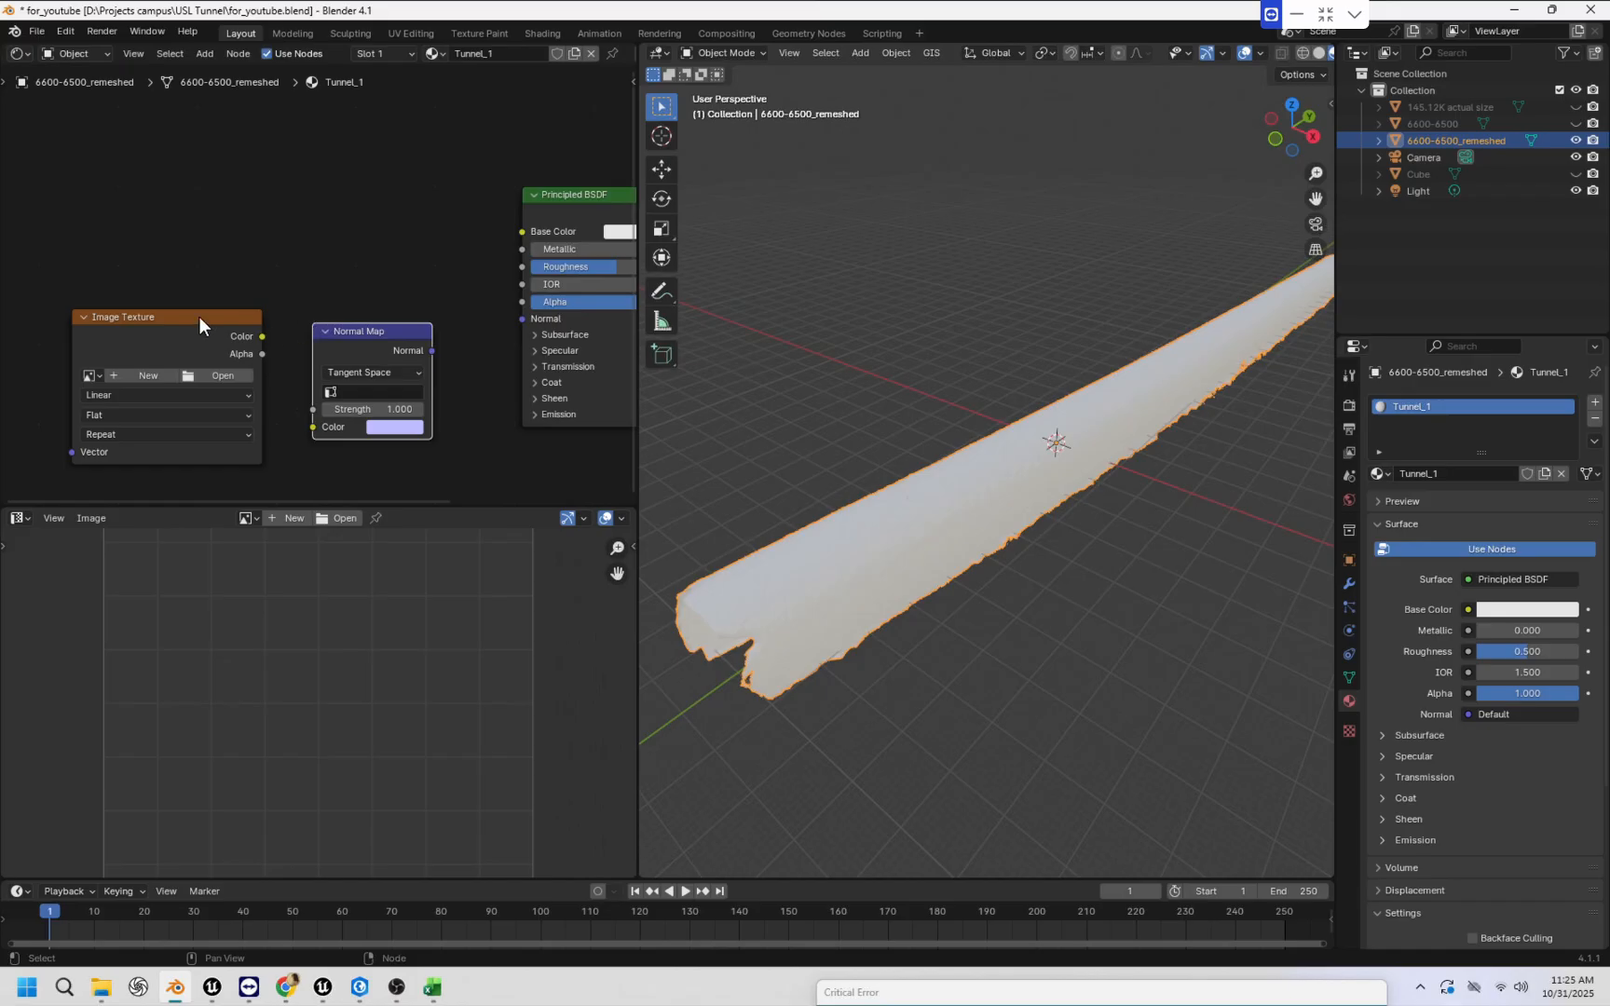
{"action": "left_click_drag", "start_coordinate": [200, 324], "coordinate": [313, 426]}
{"action": "left_click_drag", "start_coordinate": [432, 351], "coordinate": [514, 321]}
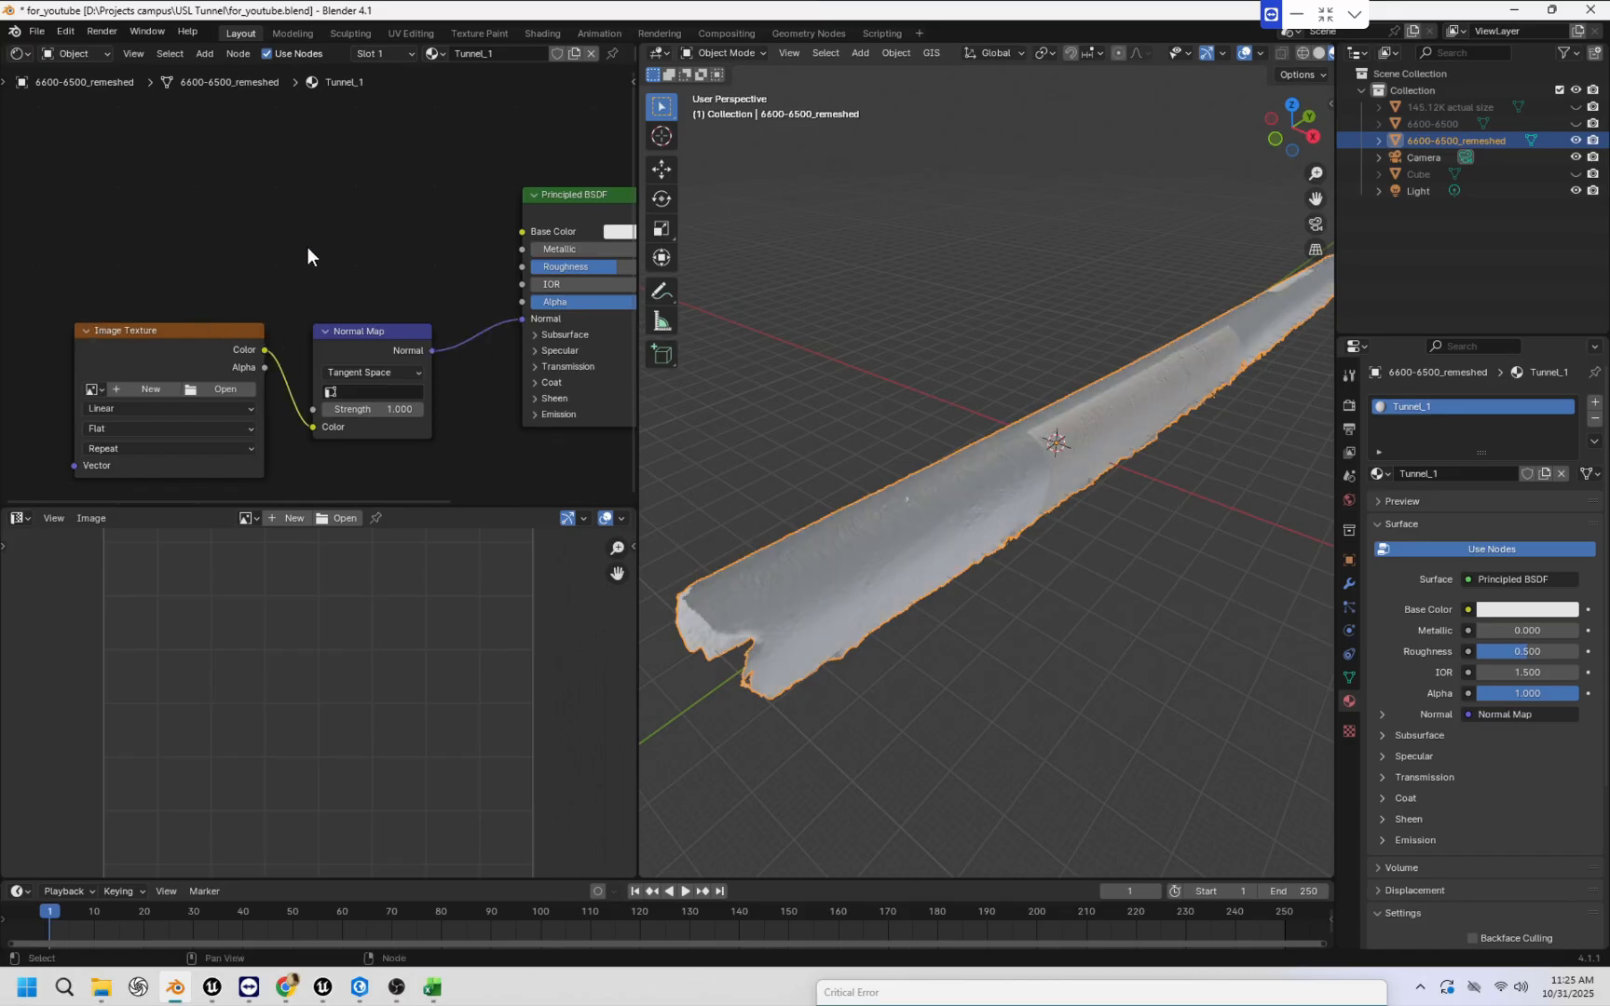
Start a new image in the Image Texture node and name it Tunnel_Normal_1.
{"action": "middle_click_drag", "start_coordinate": [305, 253], "coordinate": [363, 239]}
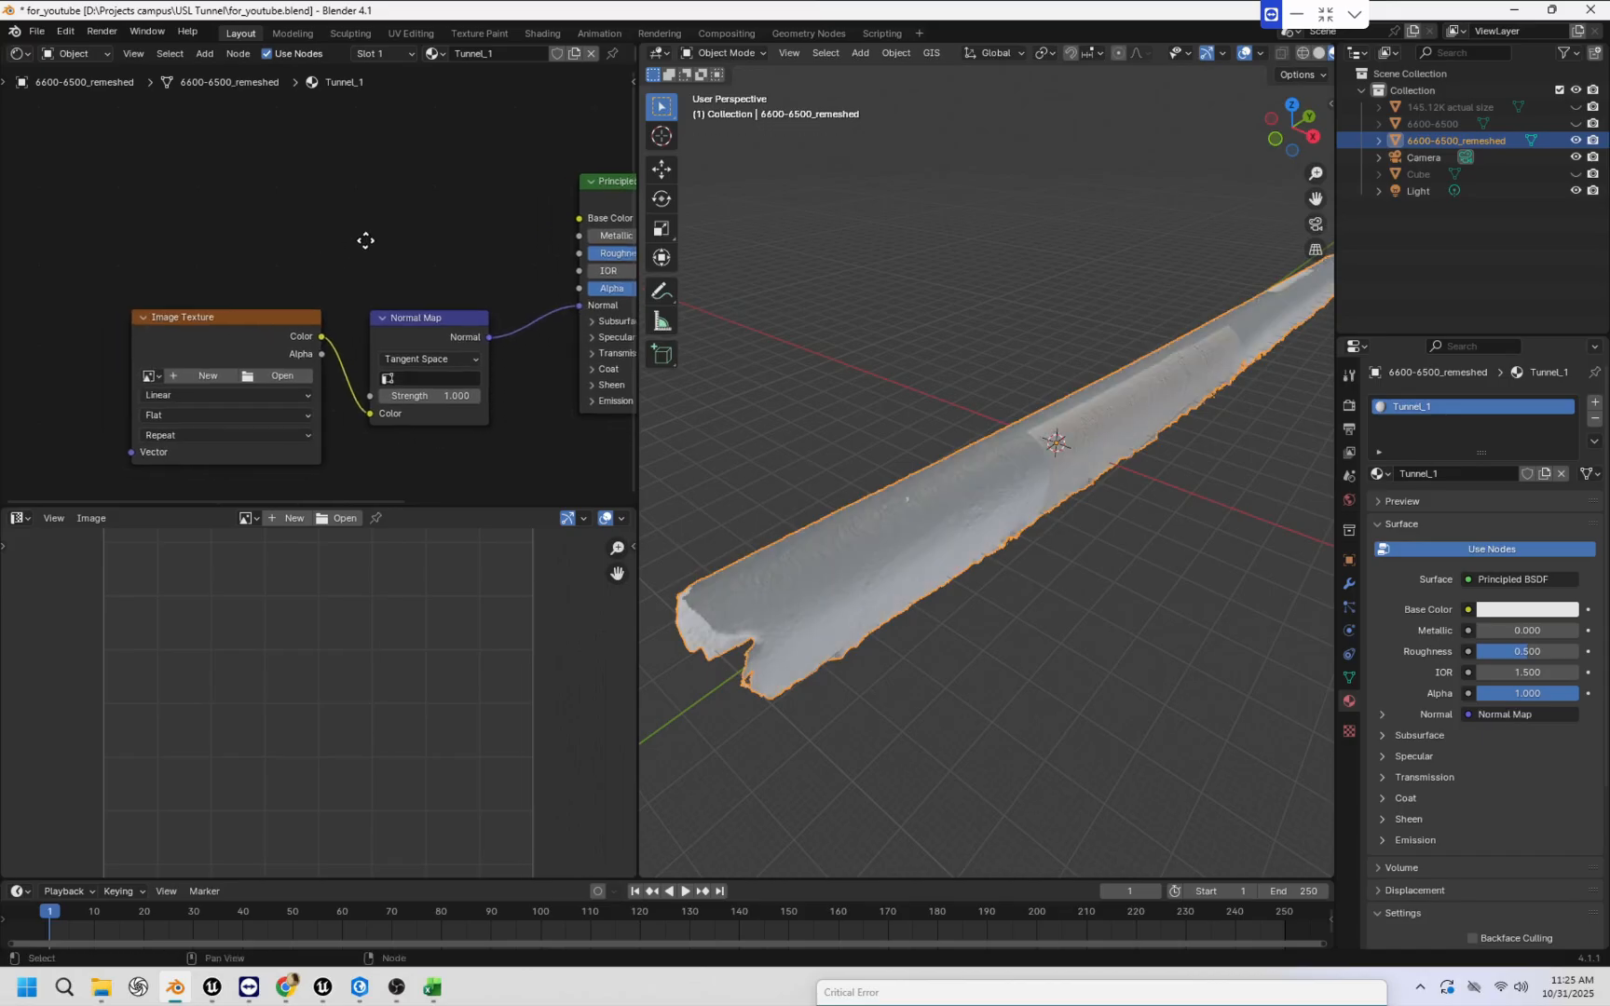
{"action": "left_click", "coordinate": [174, 375]}
{"action": "left_click", "coordinate": [249, 371]}
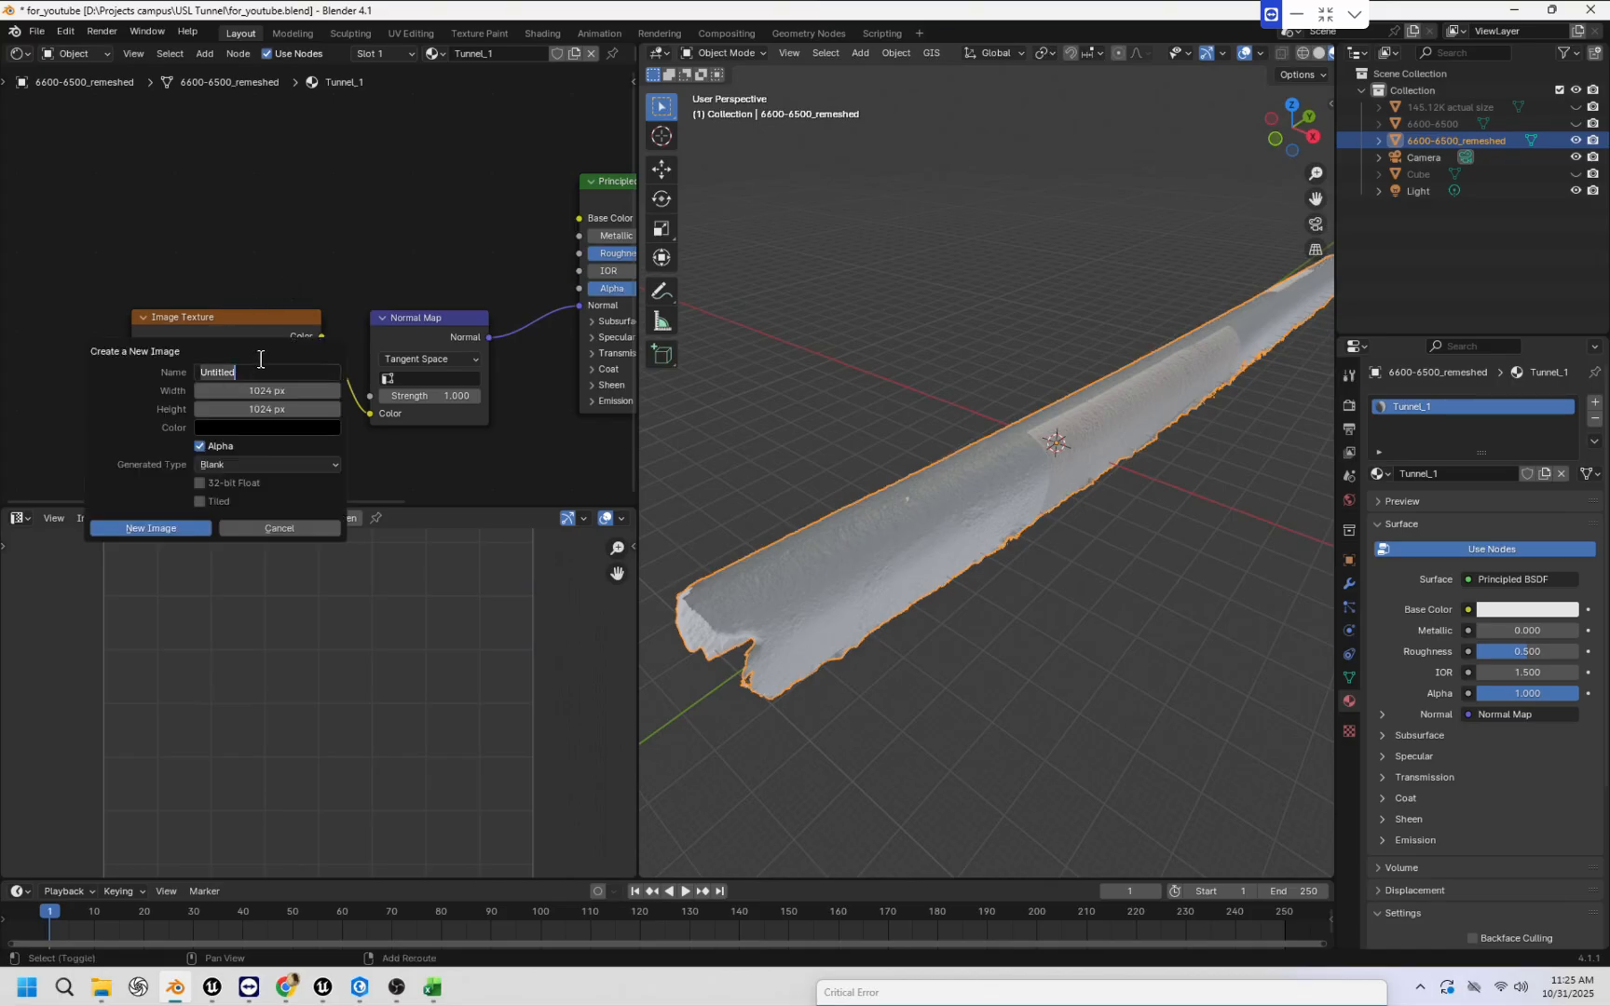
{"action": "type", "text": "Tunnel_Normal_1"}
{"action": "key", "text": "Return"}
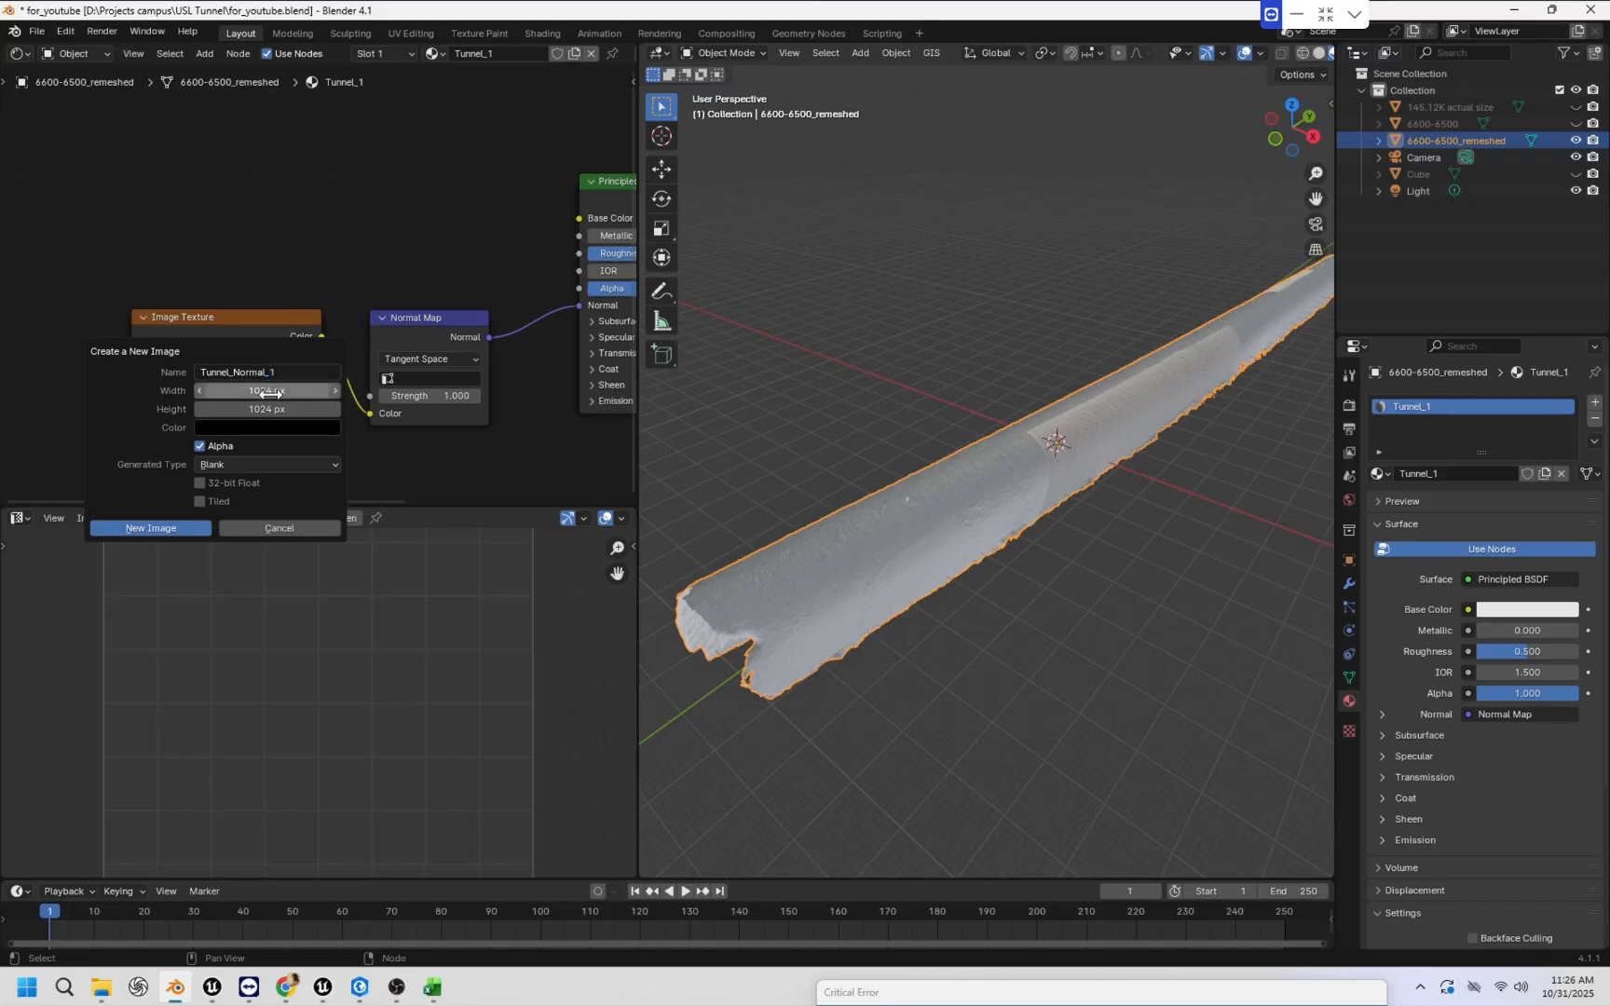
Set the new image's width and height to 4096 px each and create it.
{"action": "left_click", "coordinate": [273, 392]}
{"action": "left_click", "coordinate": [241, 390]}
{"action": "type", "text": "*4"}
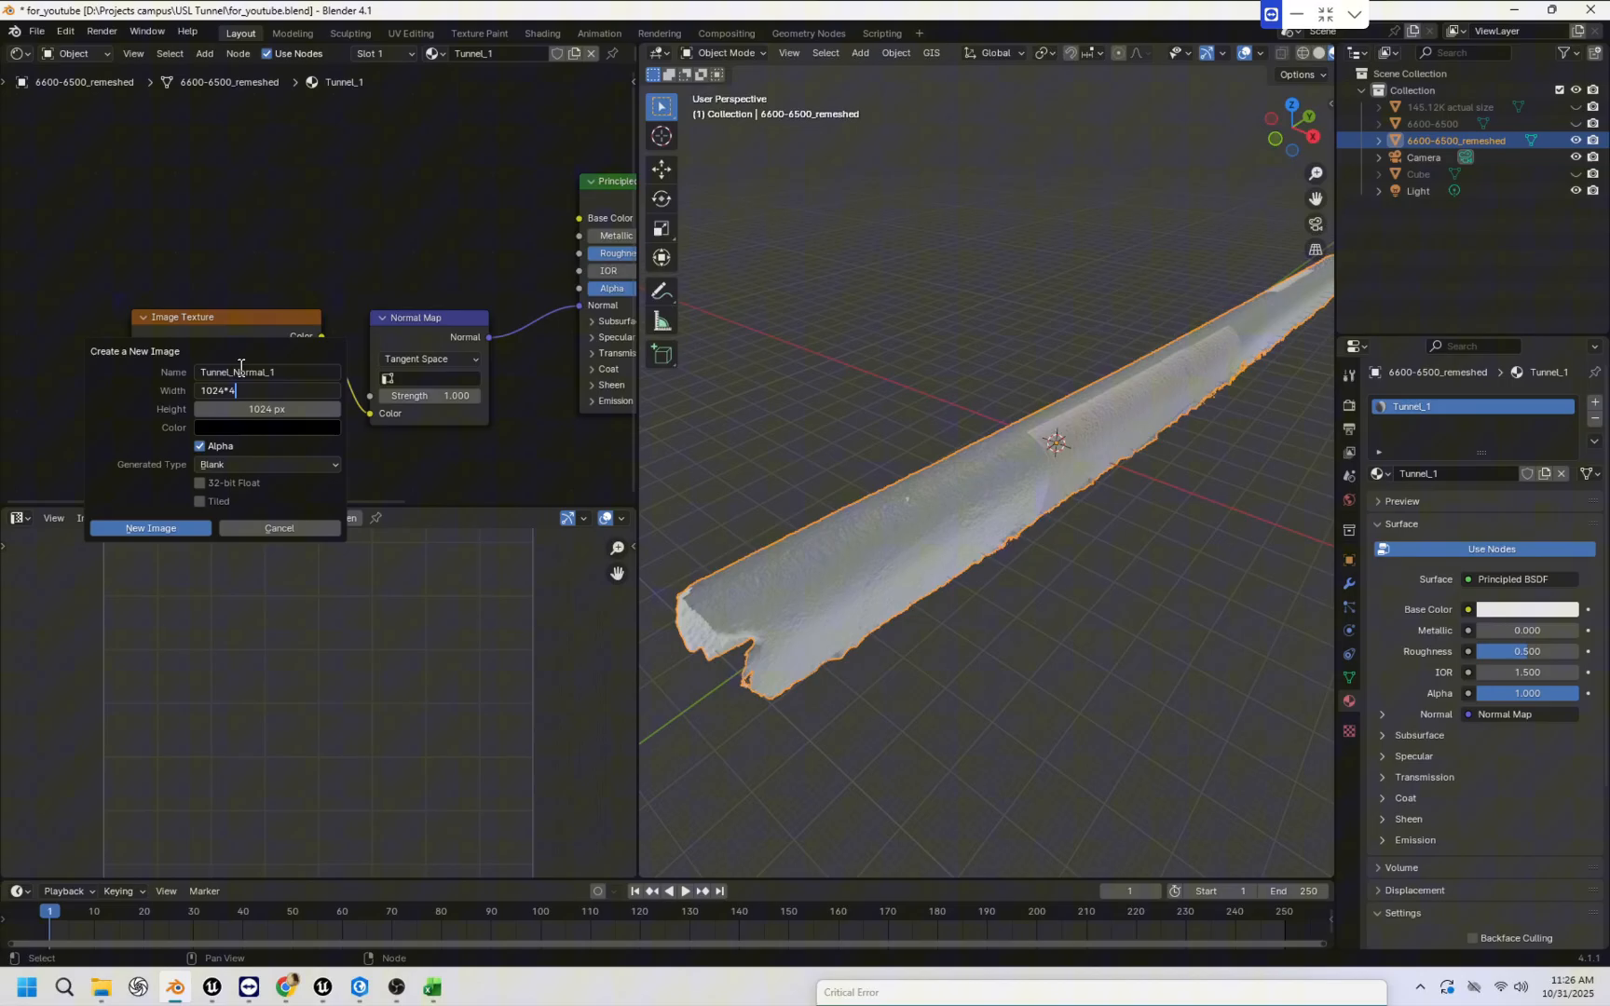
{"action": "key", "text": "Return"}
{"action": "left_click", "coordinate": [271, 409]}
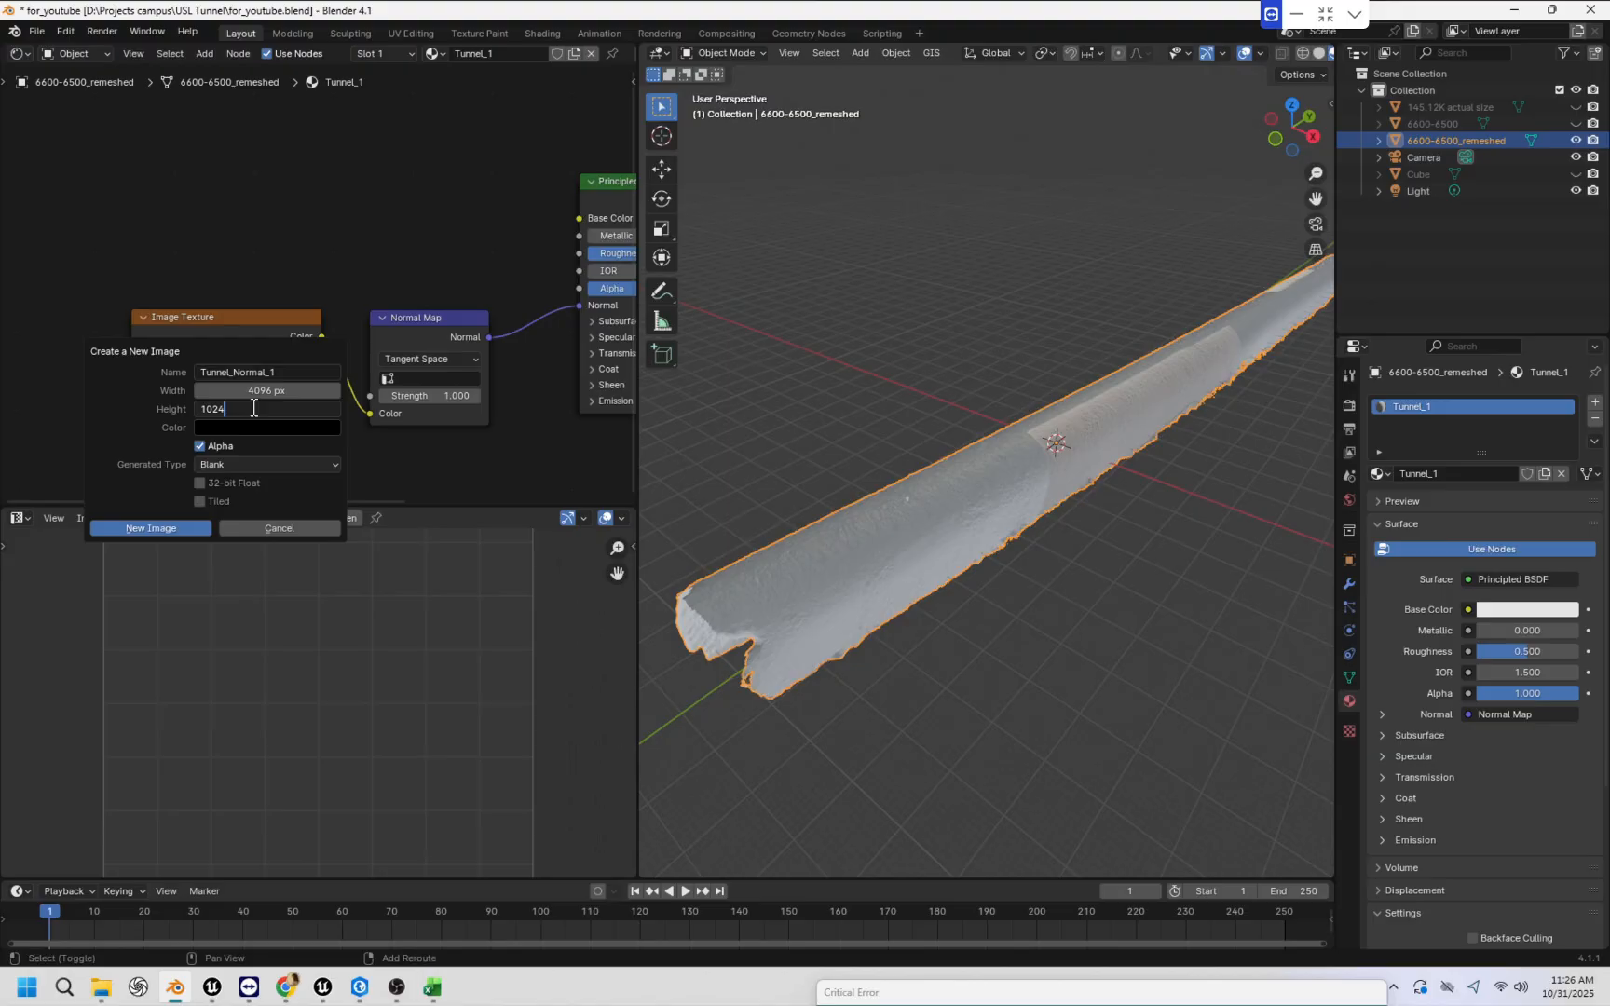
{"action": "type", "text": "*4"}
{"action": "key", "text": "Return"}
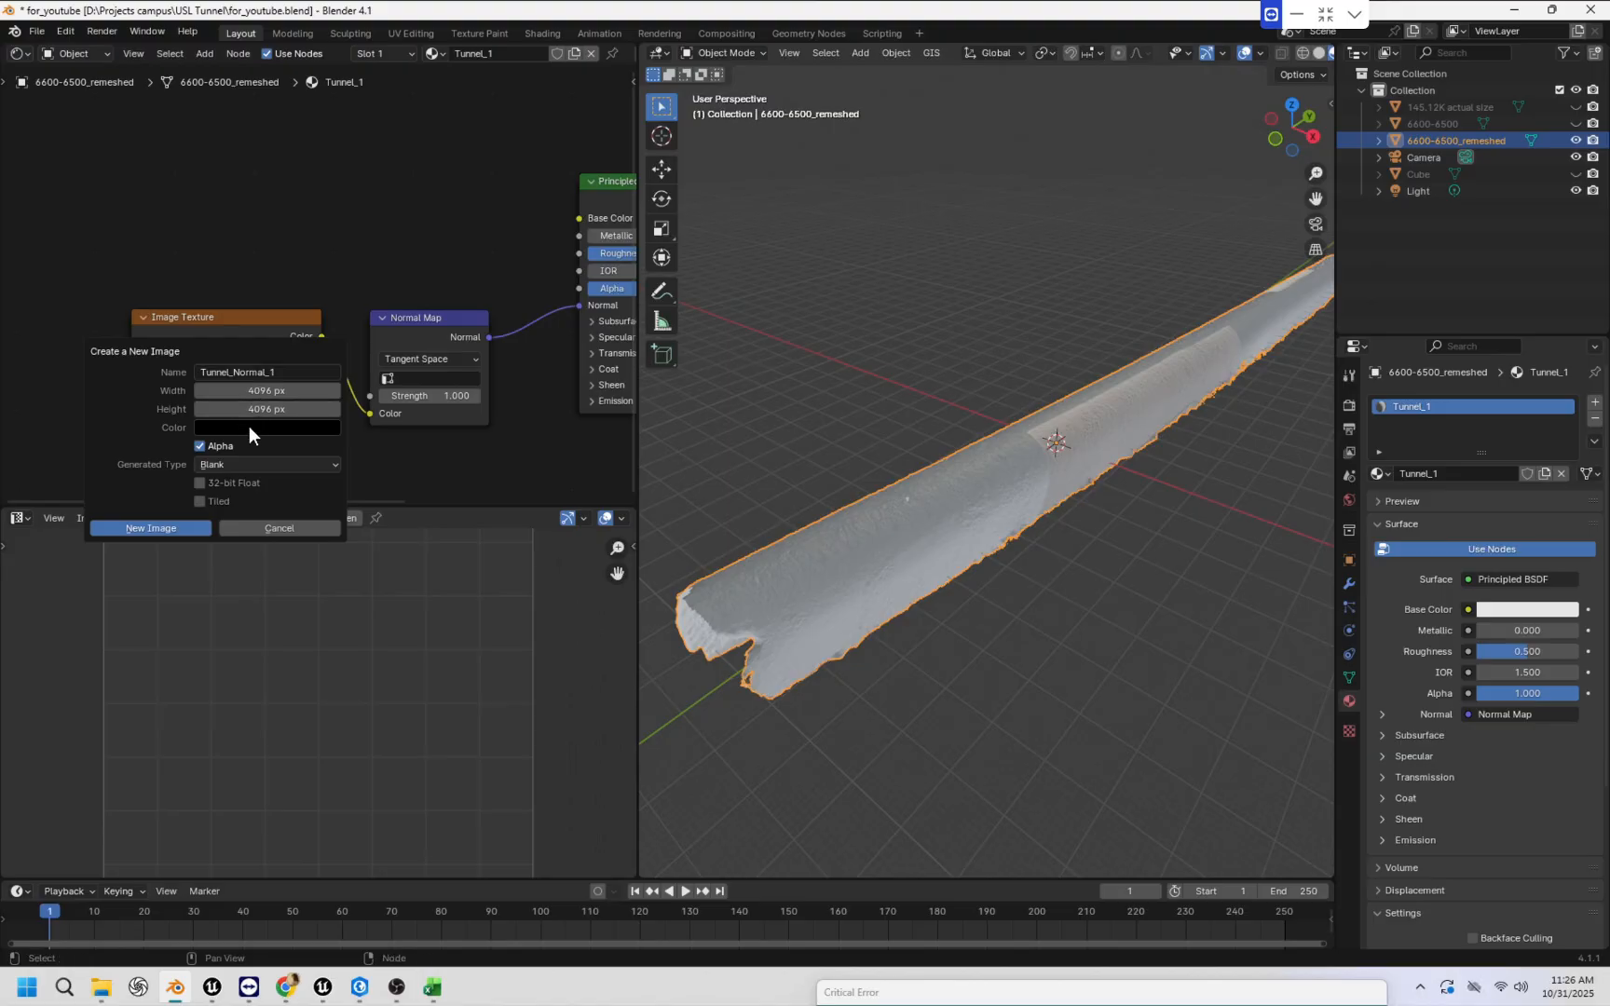
{"action": "left_click", "coordinate": [162, 529]}
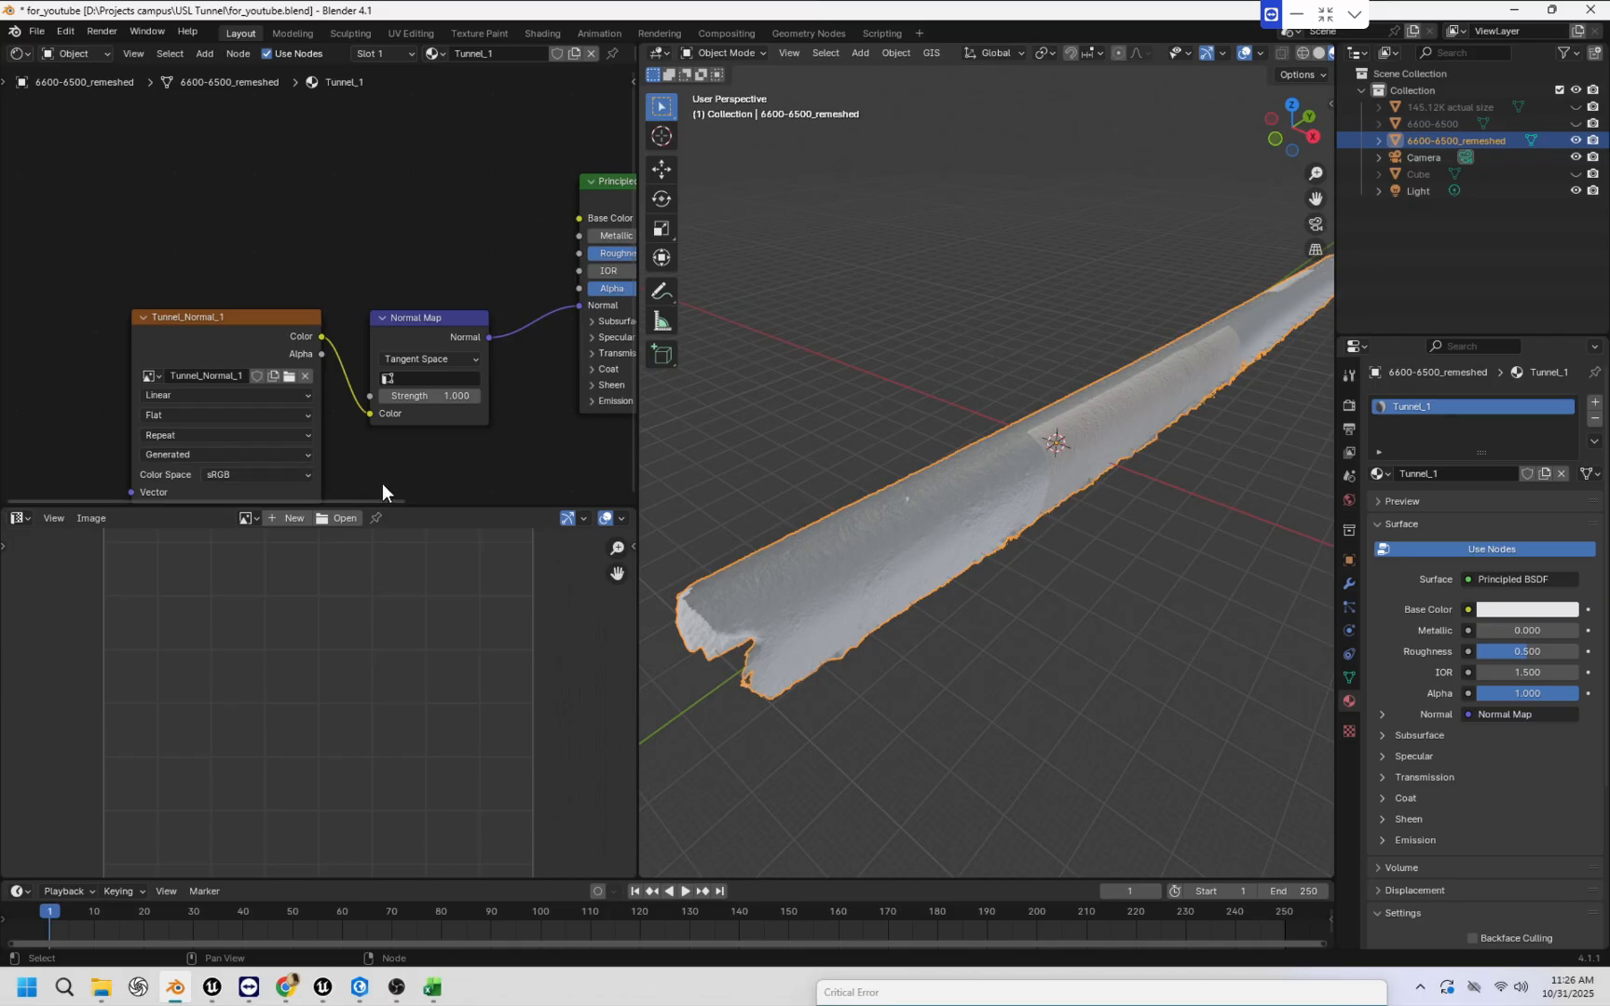
Set the color space of the Tunnel_Normal_1 texture to Non-Color.
{"action": "middle_click_drag", "start_coordinate": [390, 474], "coordinate": [369, 452]}
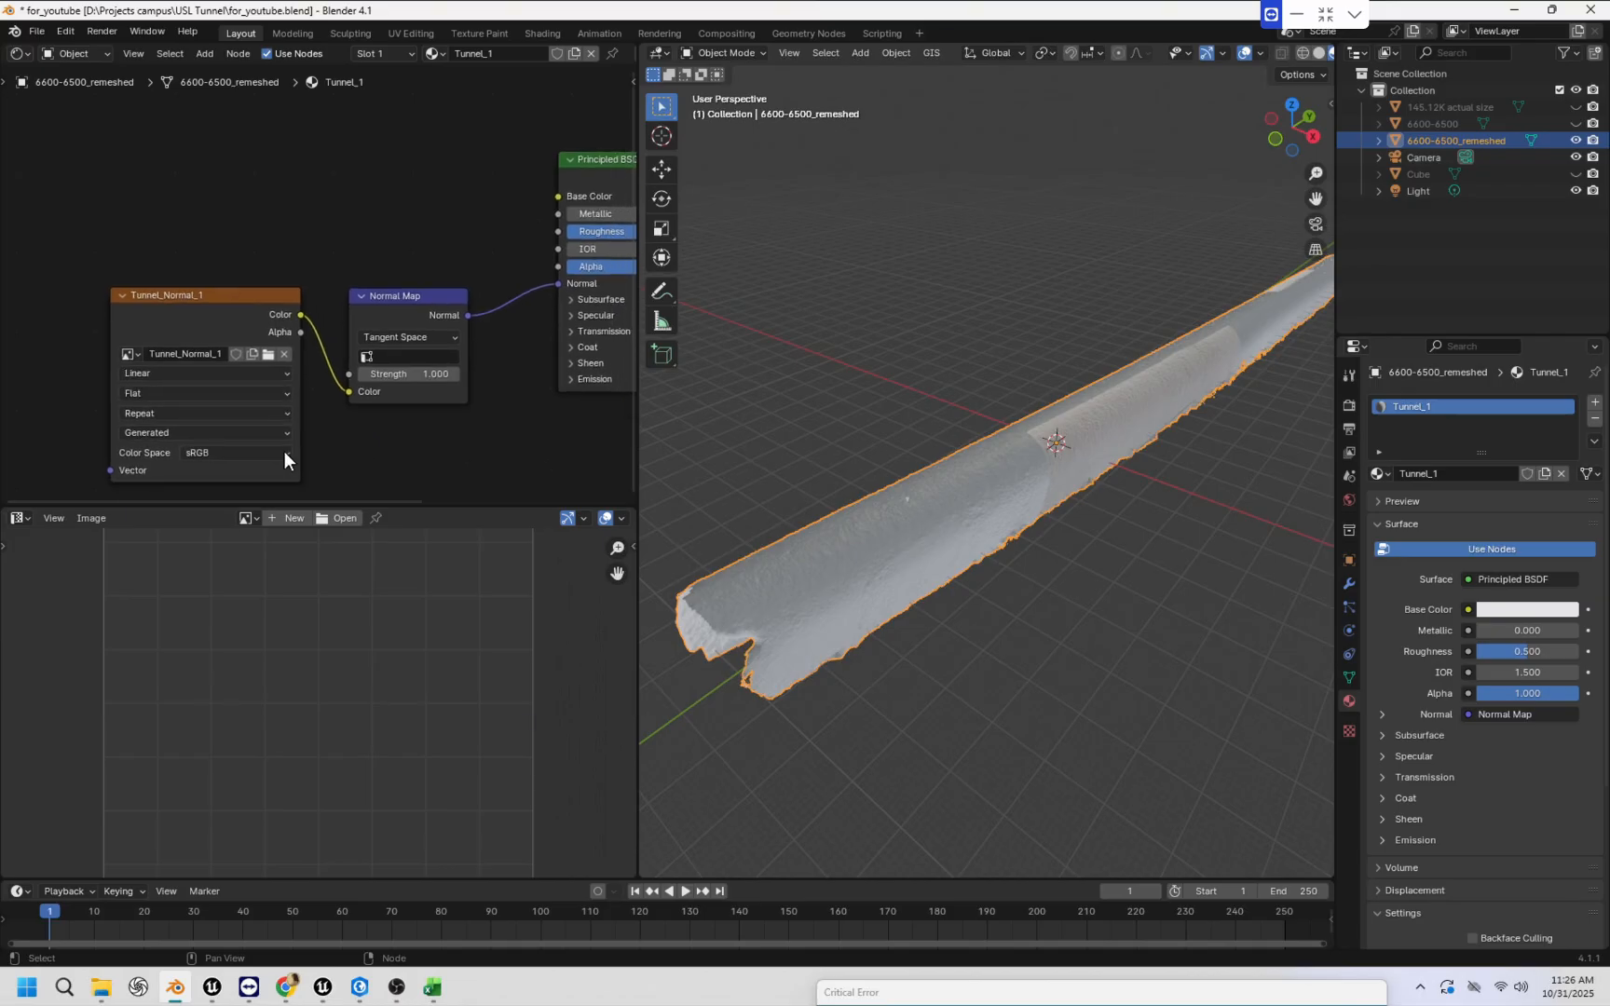
{"action": "left_click", "coordinate": [237, 450]}
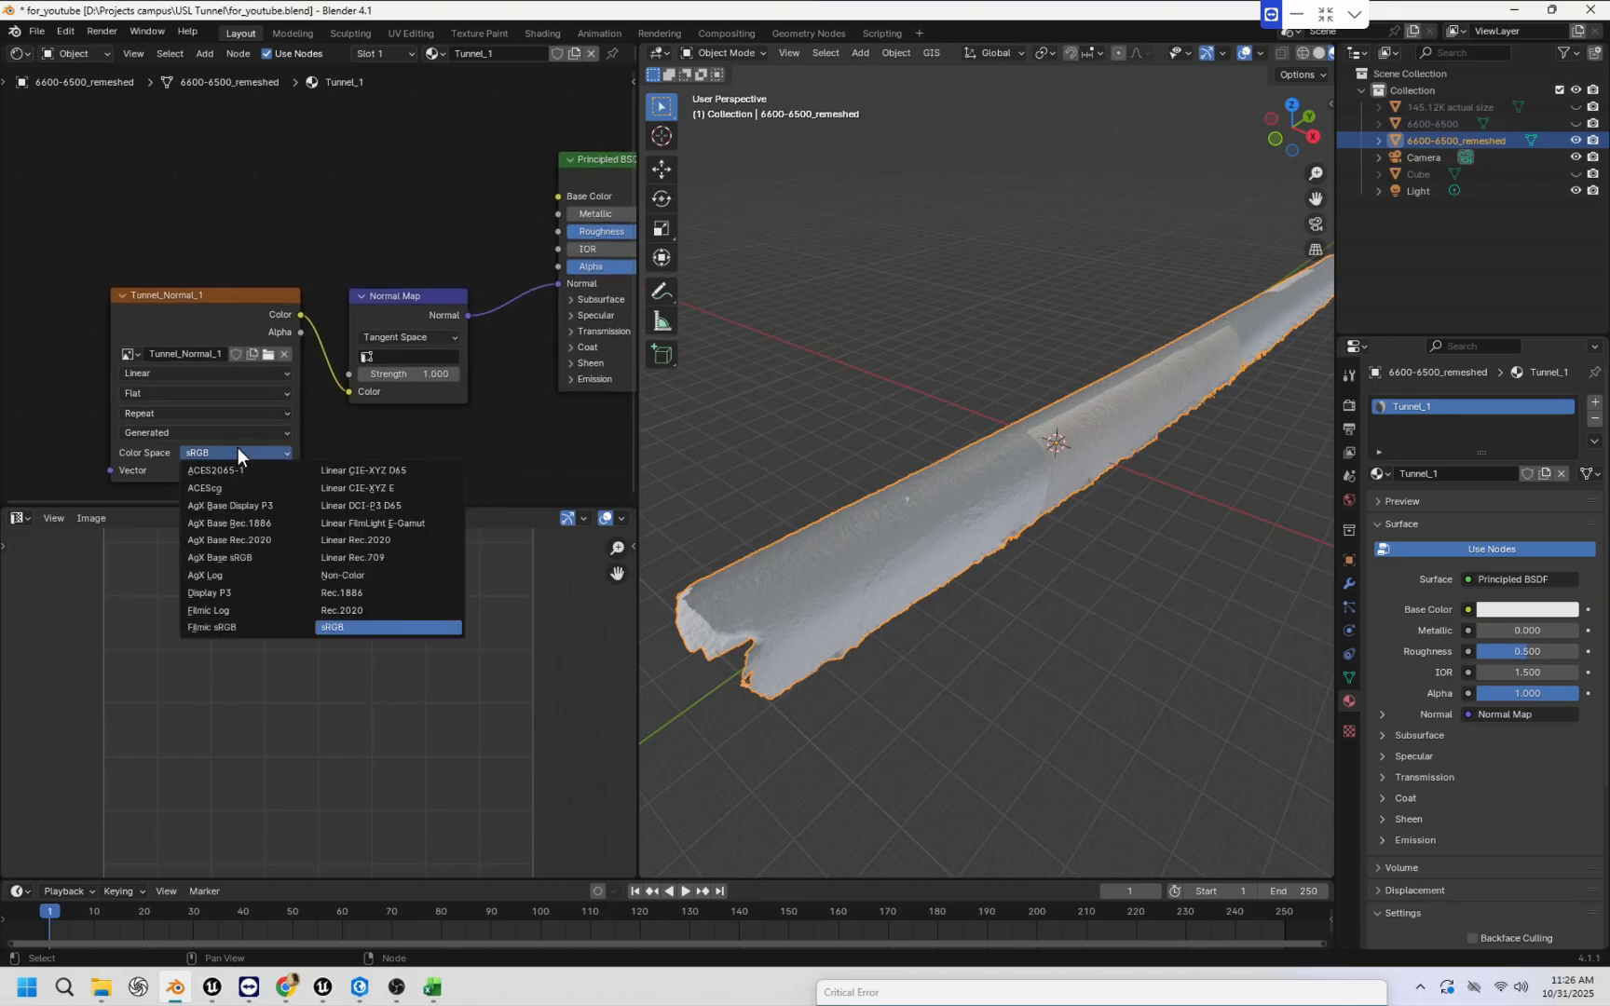
{"action": "left_click", "coordinate": [360, 574]}
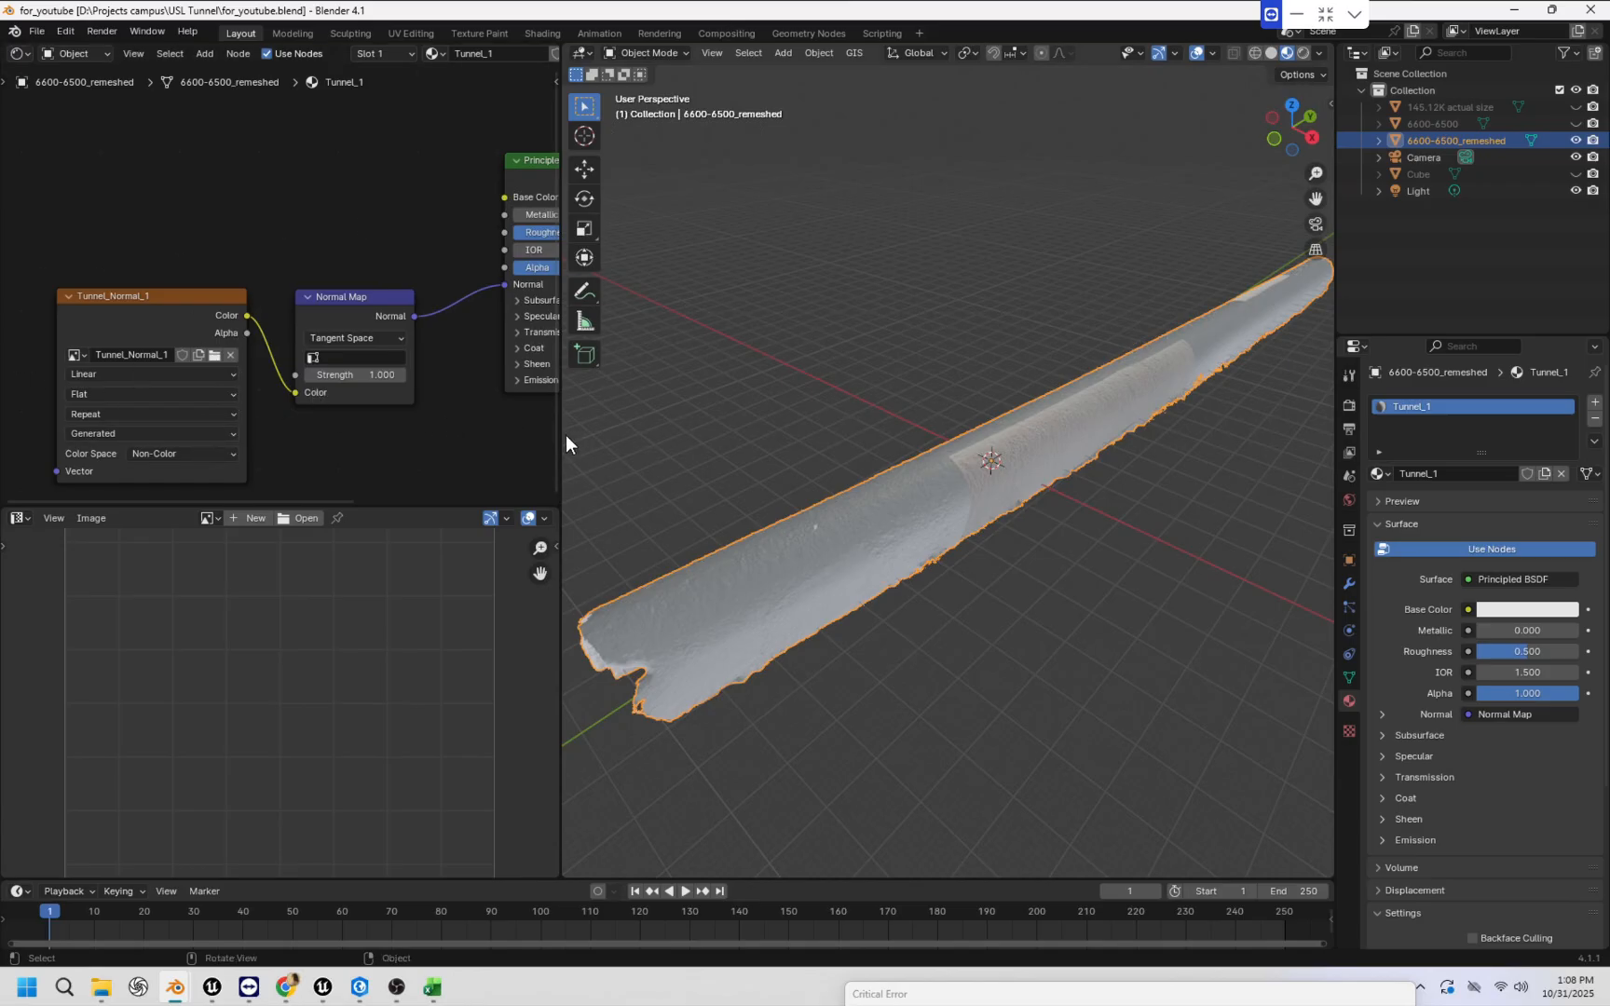
Widen the Properties editor slightly and set the render engine to Cycles with GPU Compute as the device.
{"action": "left_click_drag", "start_coordinate": [559, 435], "coordinate": [539, 434]}
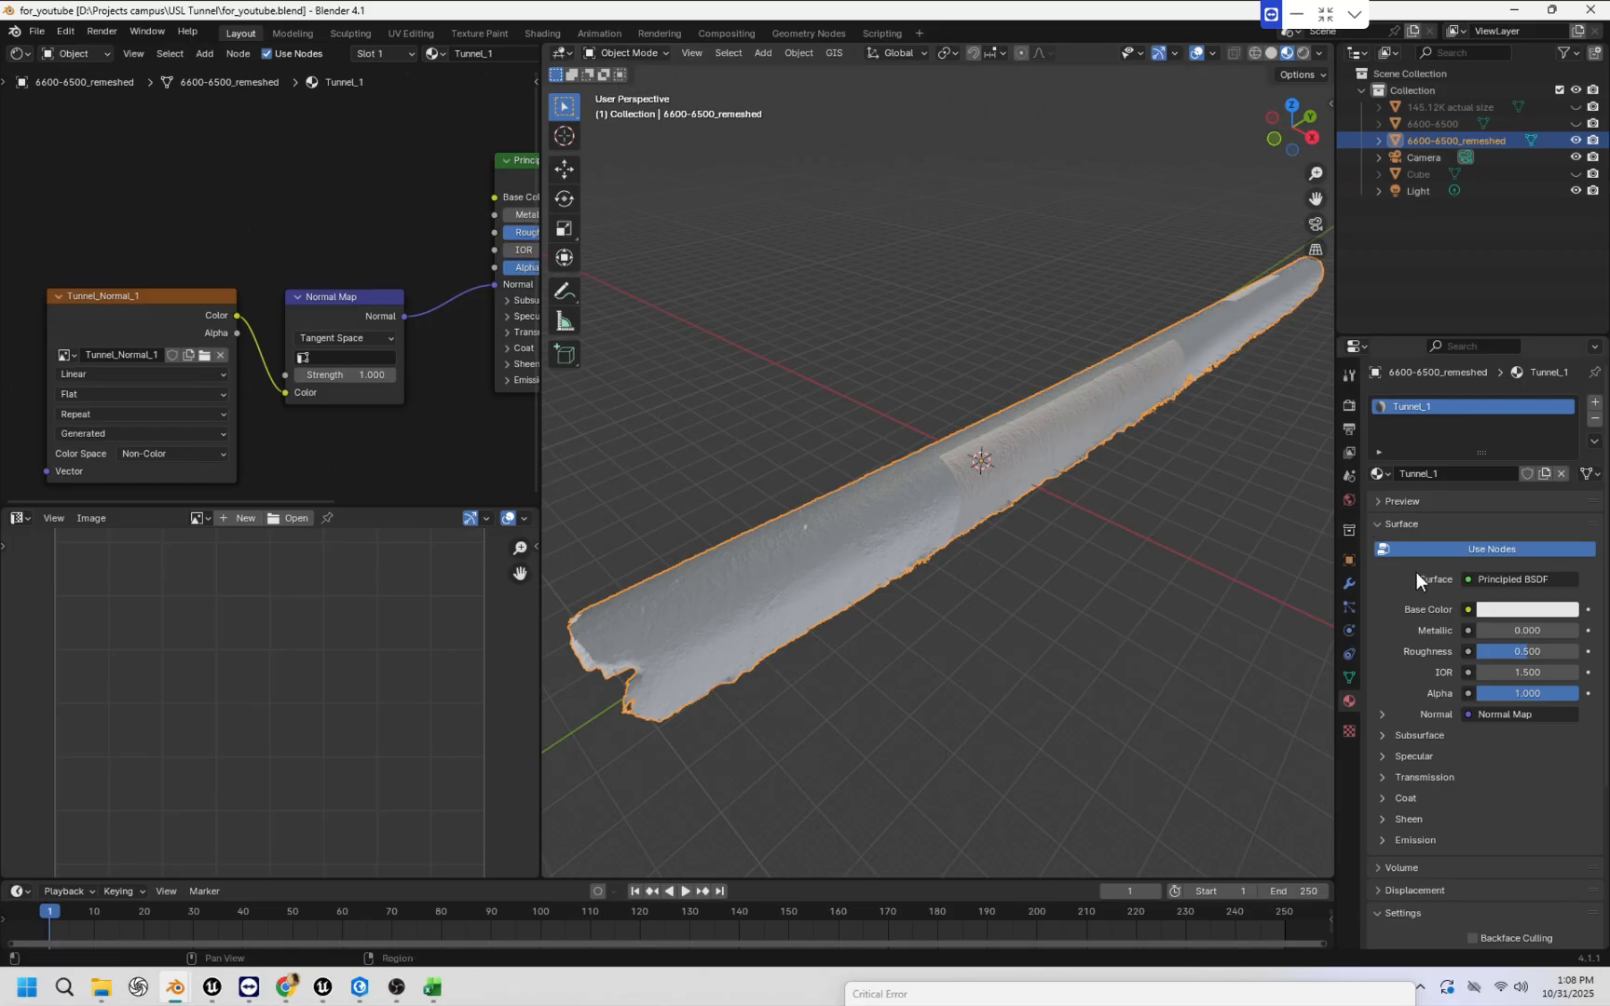
{"action": "left_click", "coordinate": [1348, 407]}
{"action": "left_click_drag", "start_coordinate": [1331, 414], "coordinate": [1303, 414]}
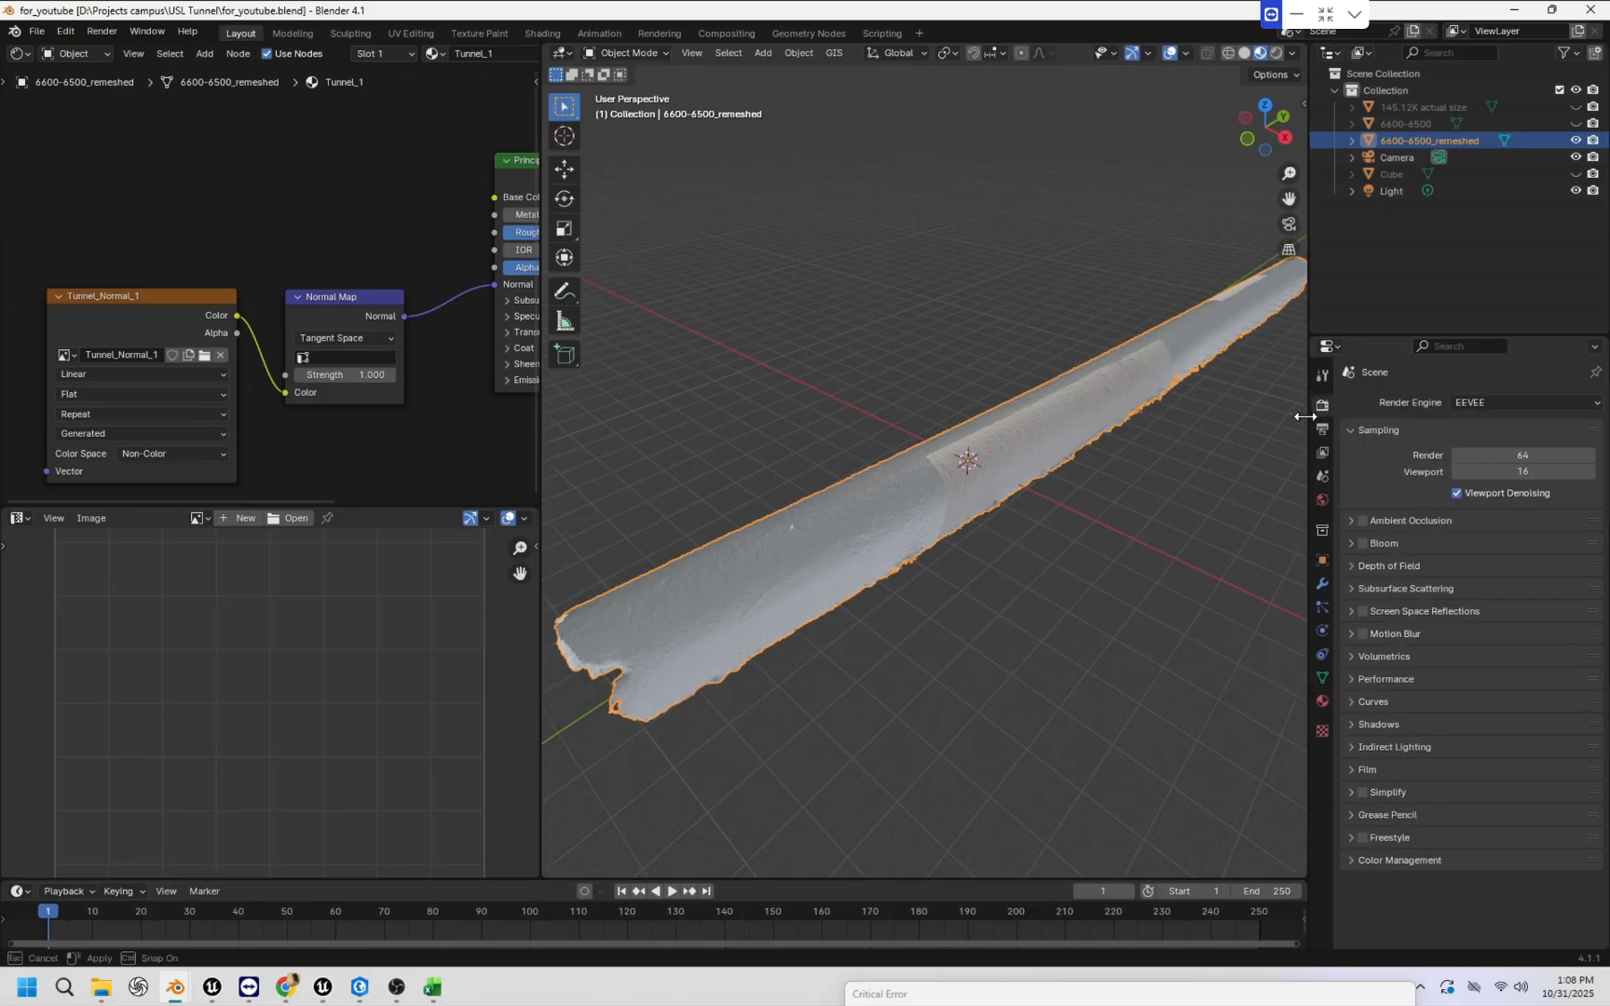
{"action": "left_click", "coordinate": [1523, 403]}
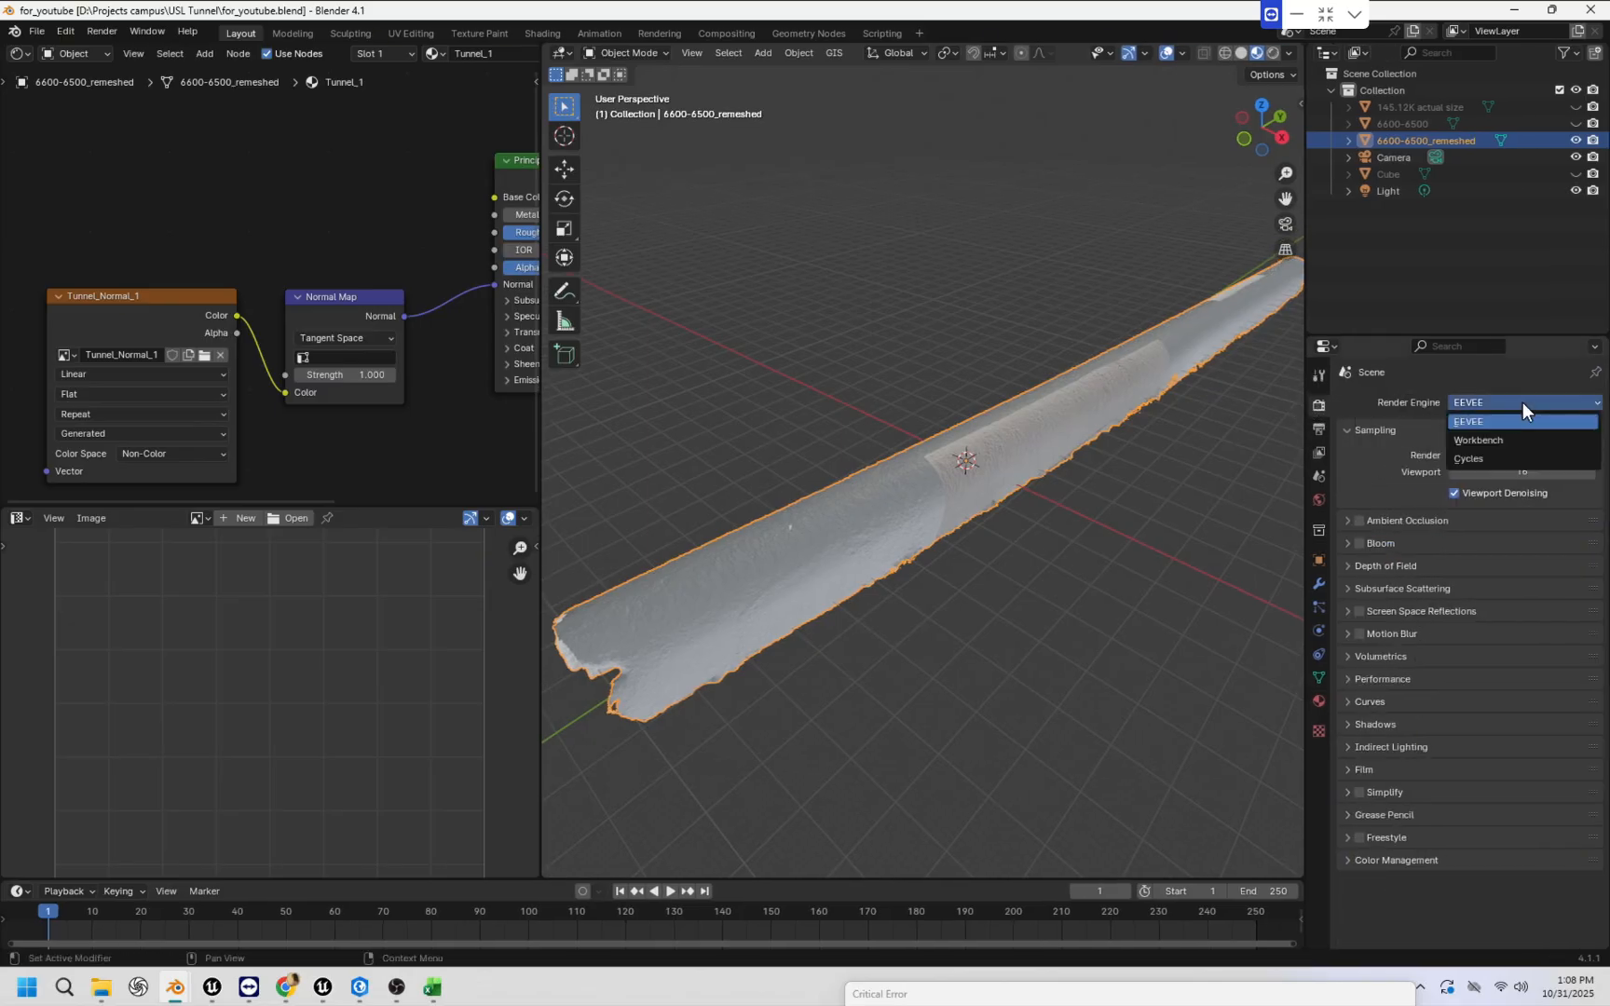
{"action": "left_click", "coordinate": [1494, 457]}
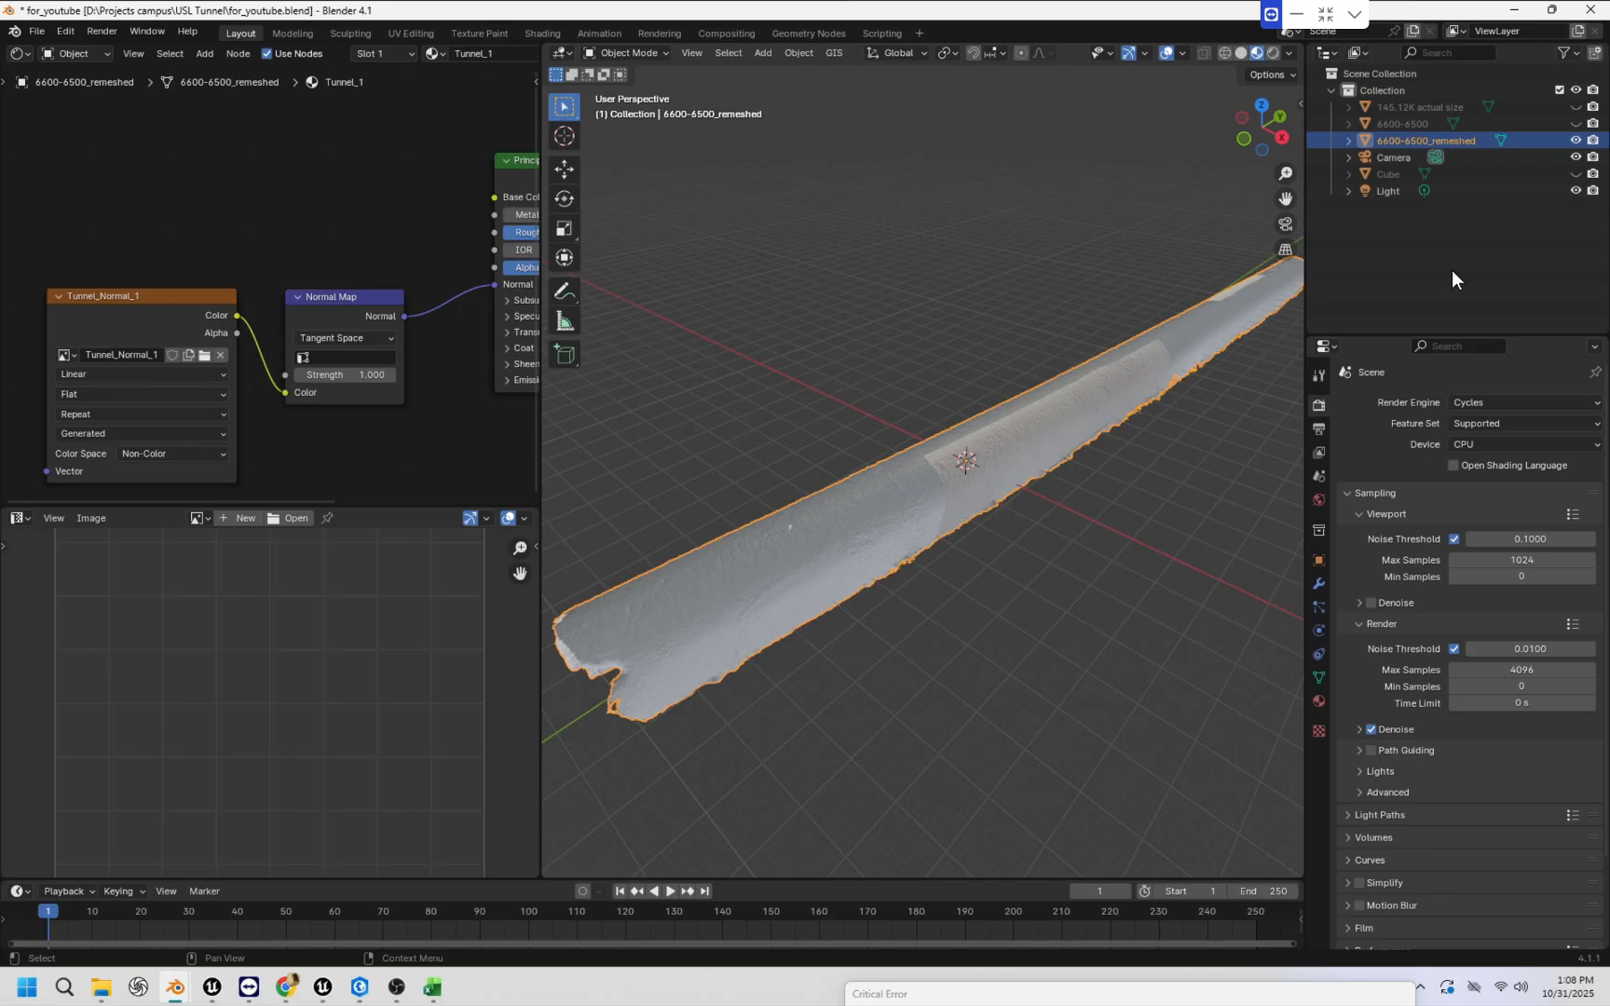
{"action": "left_click", "coordinate": [1485, 444]}
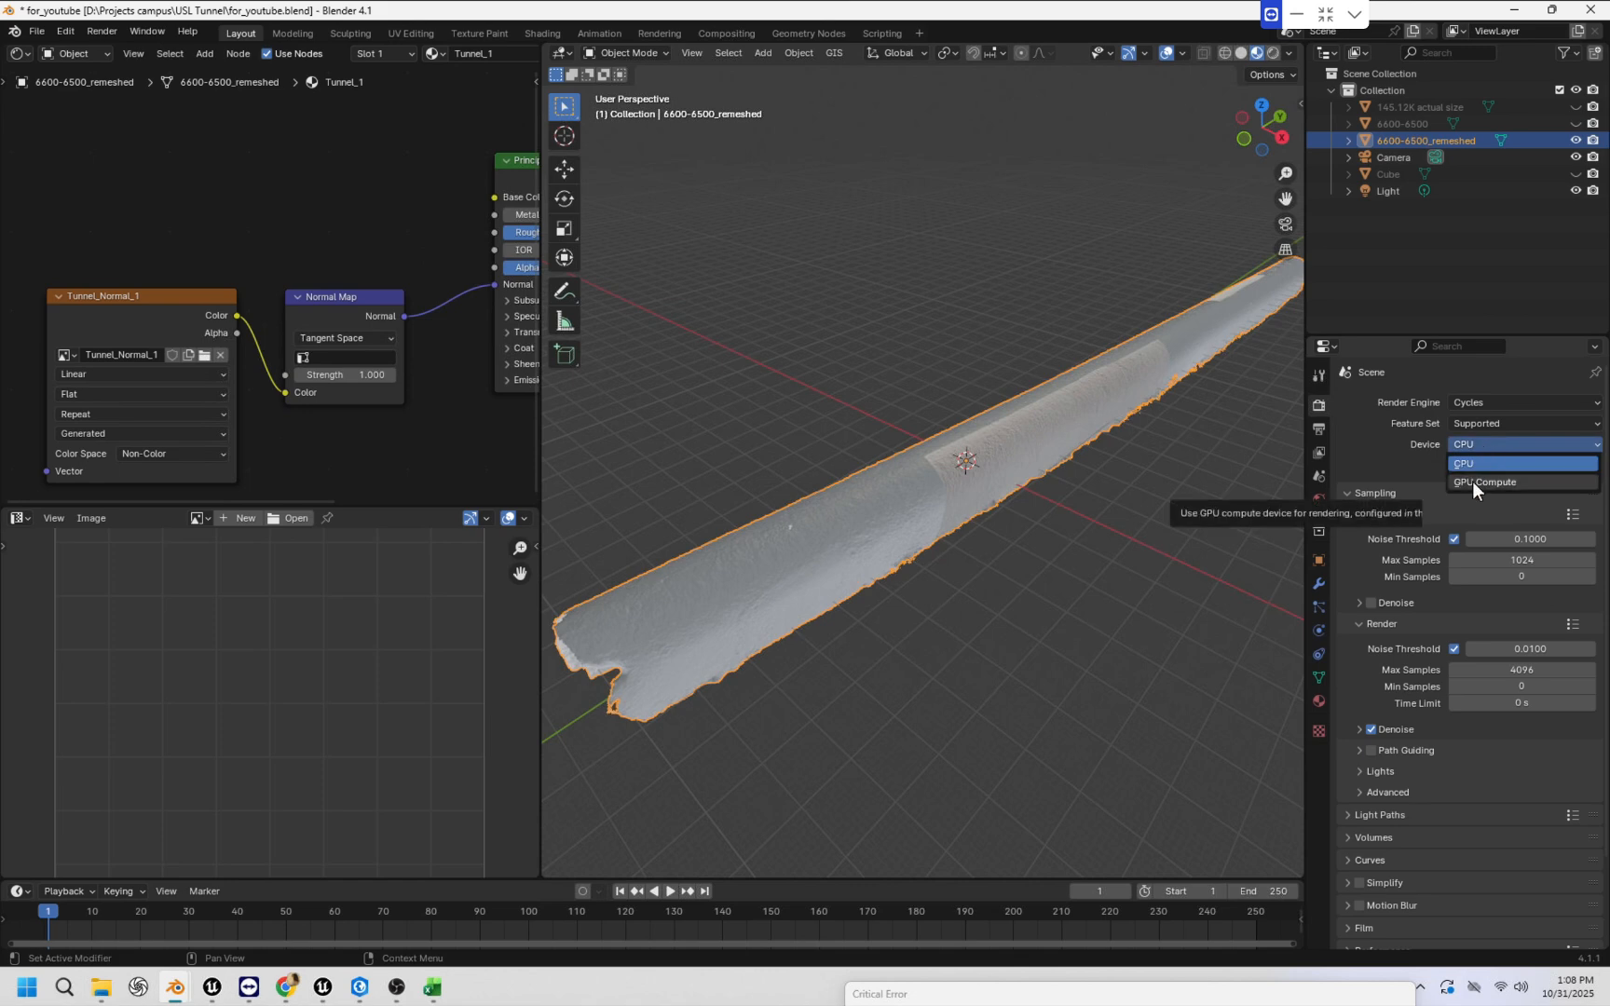
{"action": "left_click", "coordinate": [1473, 480]}
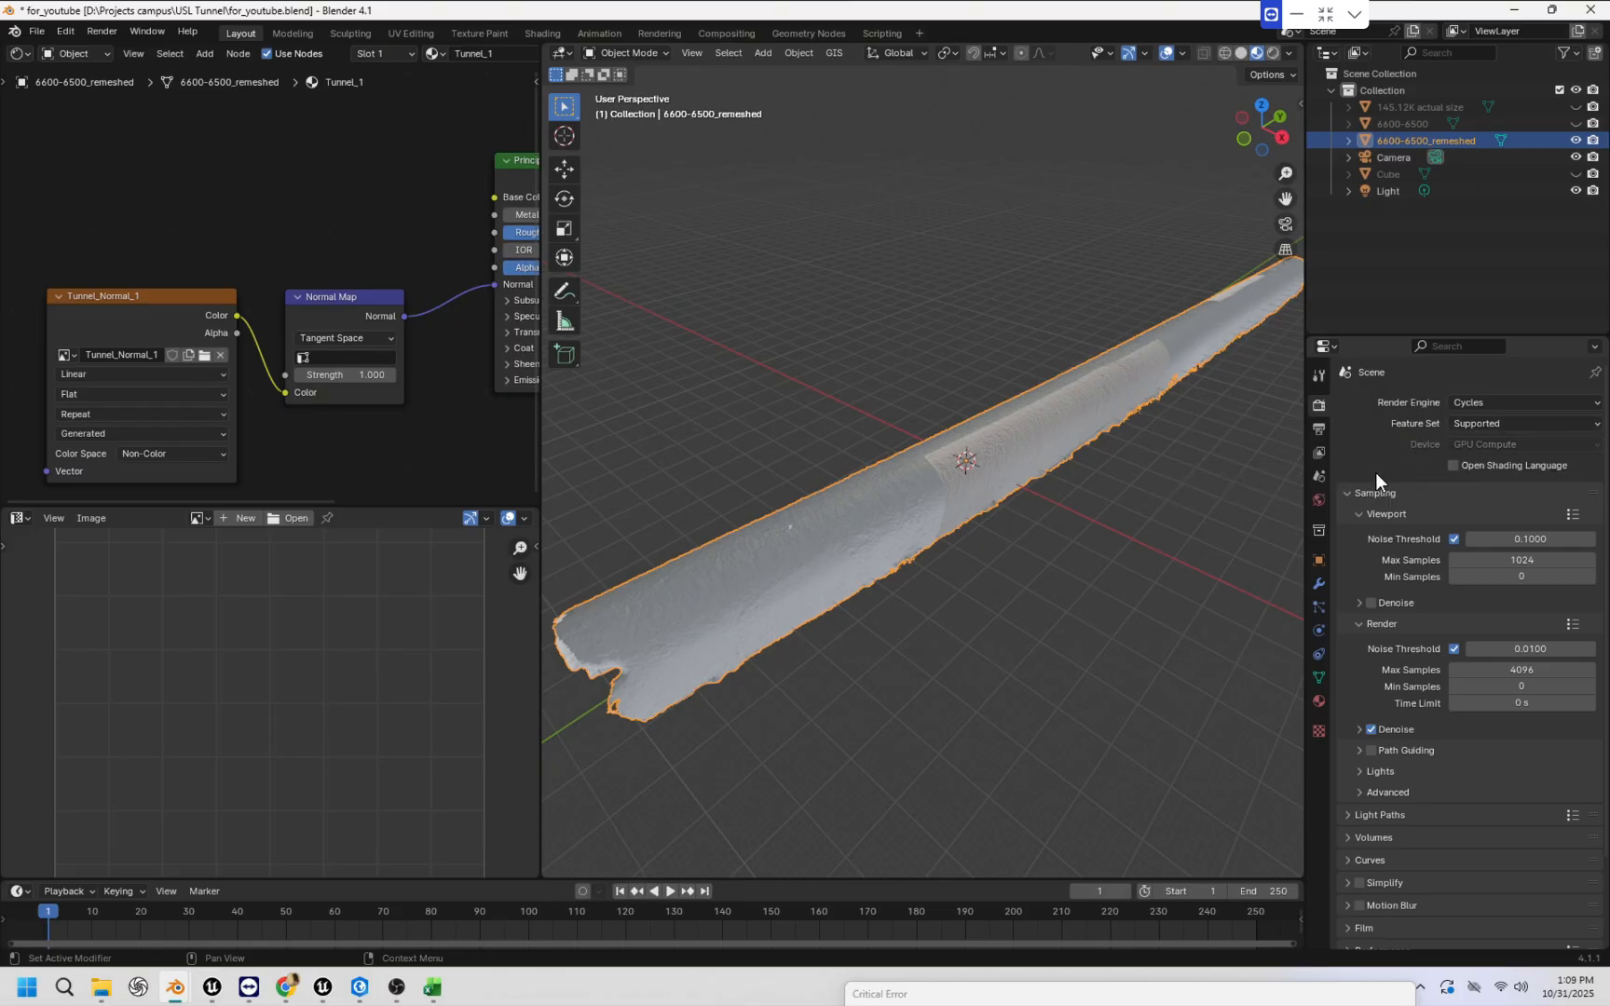
Expand the Lights and Light Paths render settings and set the total max bounces to 12.
{"action": "left_click", "coordinate": [1357, 771]}
{"action": "scroll", "coordinate": [1357, 774], "scroll_direction": "down", "scroll_amount": 2}
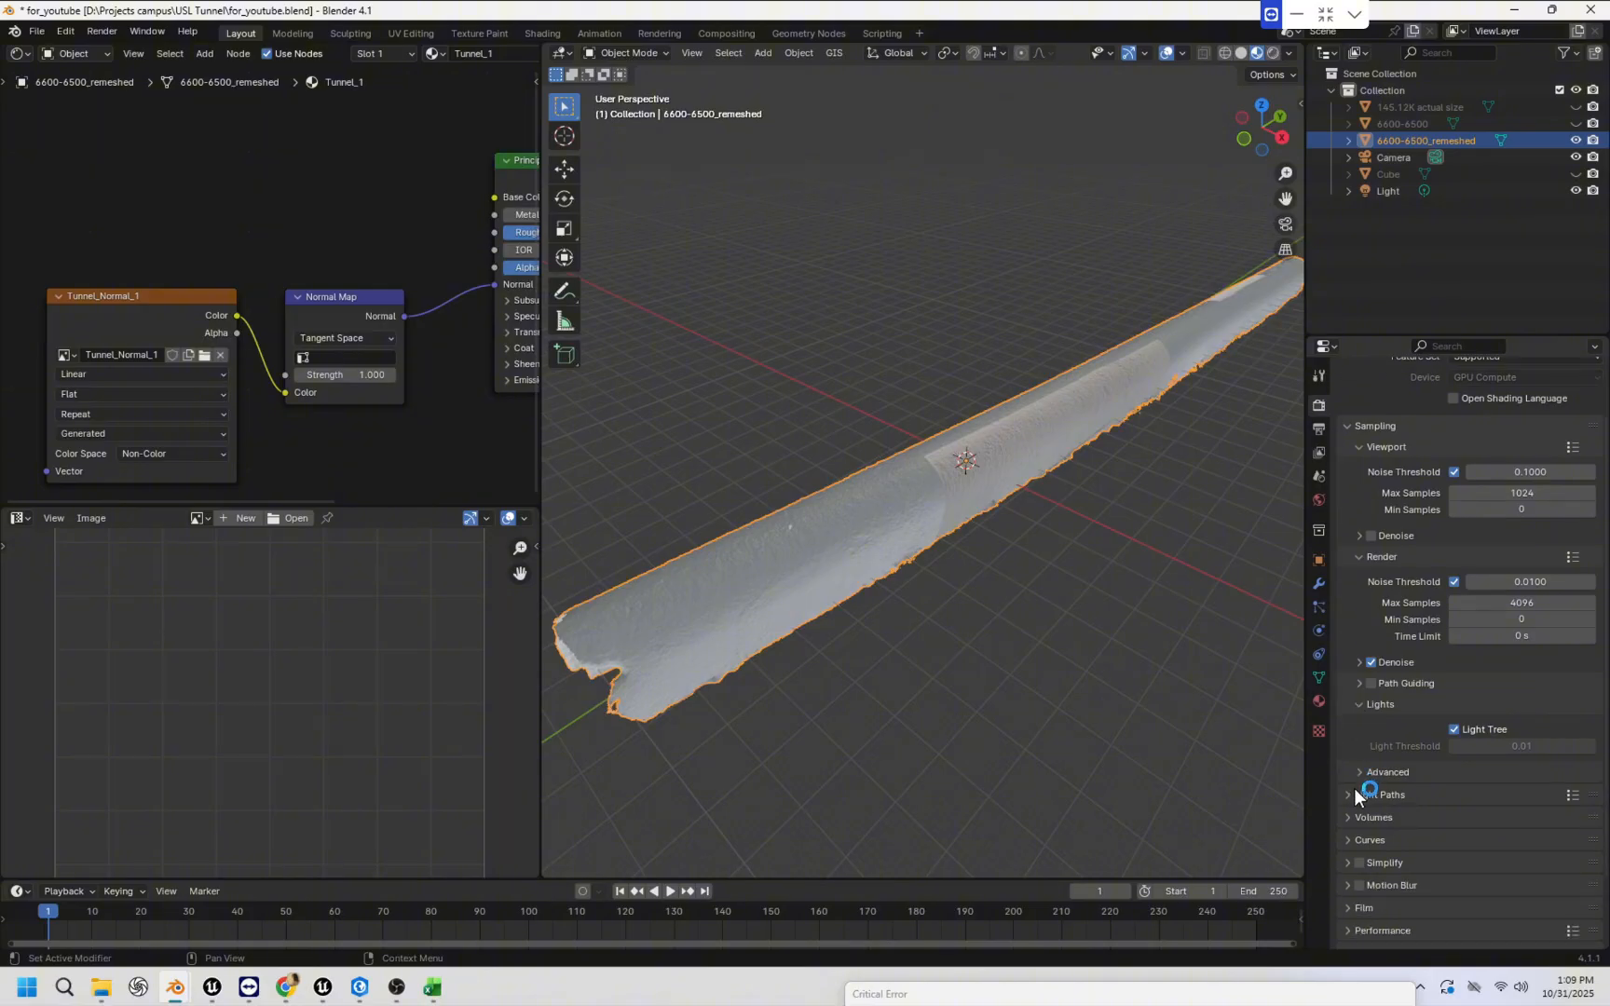
{"action": "left_click", "coordinate": [1352, 791]}
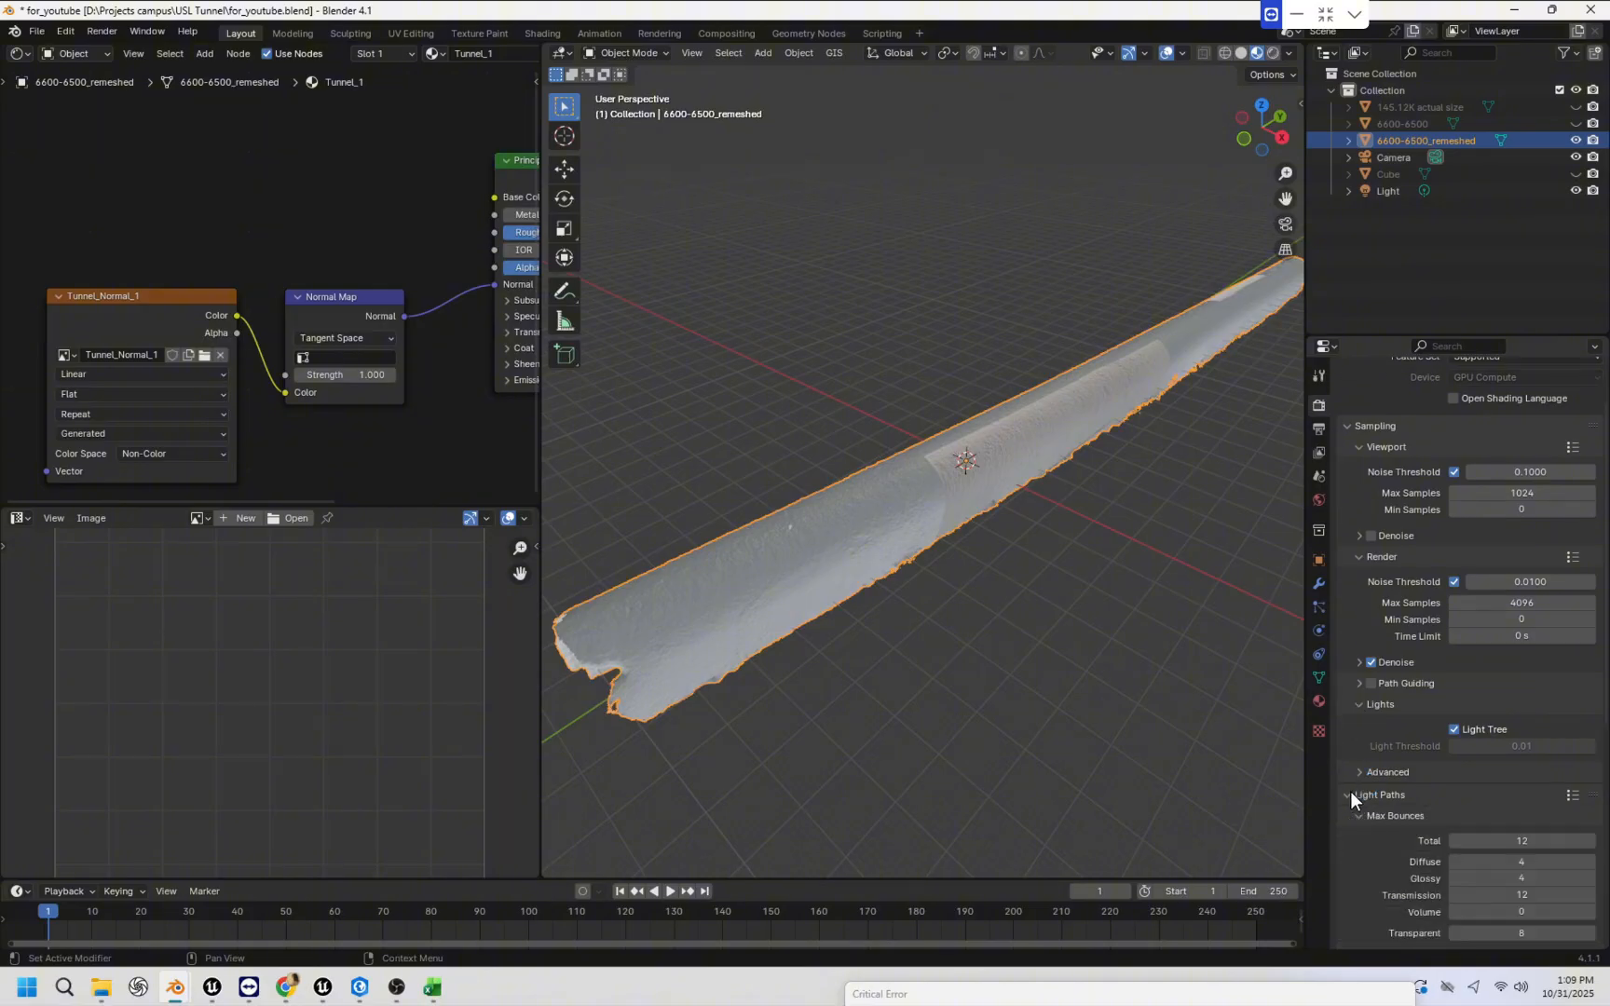
{"action": "scroll", "coordinate": [1350, 791], "scroll_direction": "down", "scroll_amount": 2}
{"action": "left_click", "coordinate": [1345, 731]}
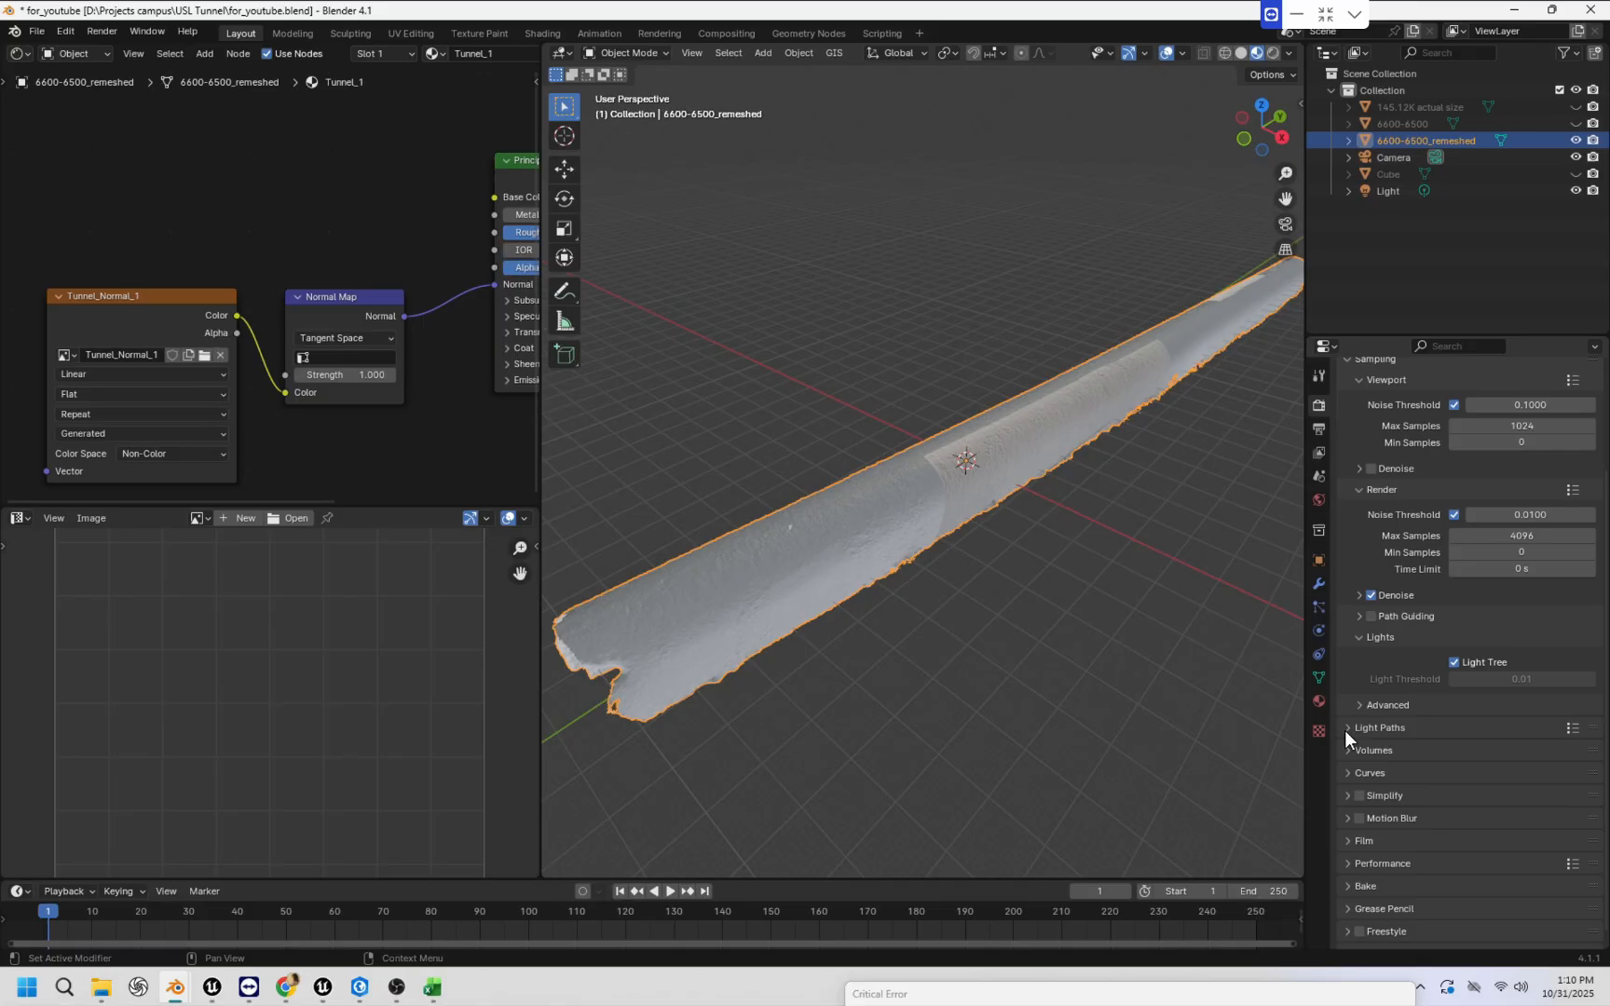
{"action": "left_click", "coordinate": [1346, 730]}
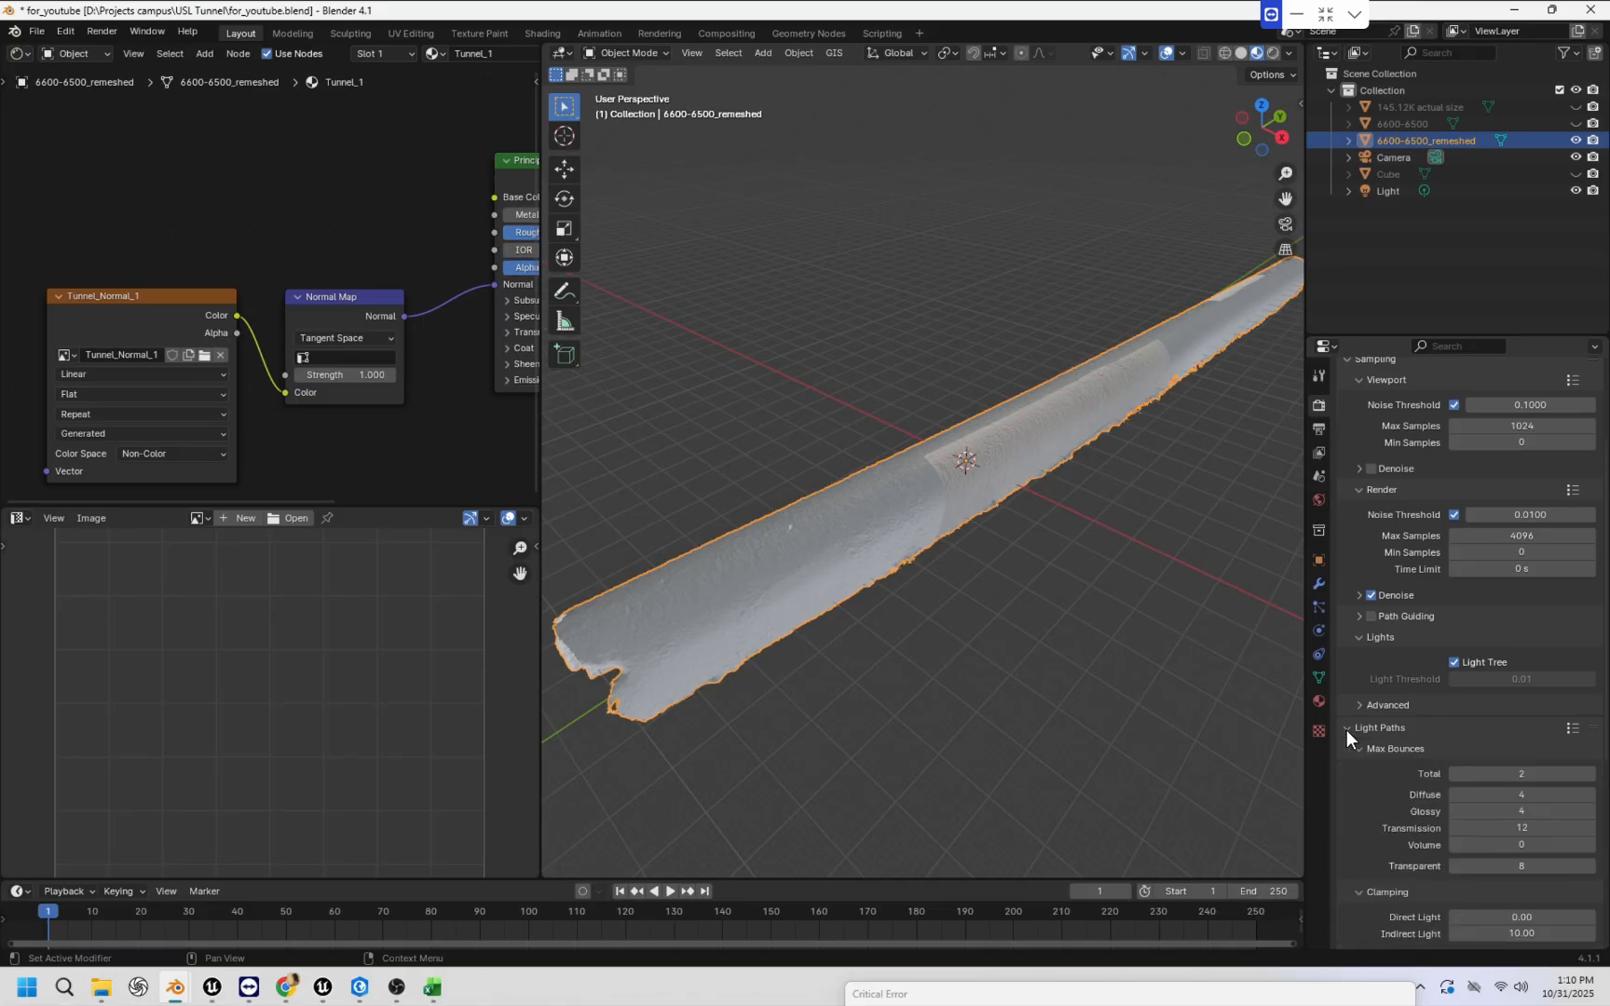
{"action": "left_click", "coordinate": [1526, 773]}
{"action": "type", "text": "12"}
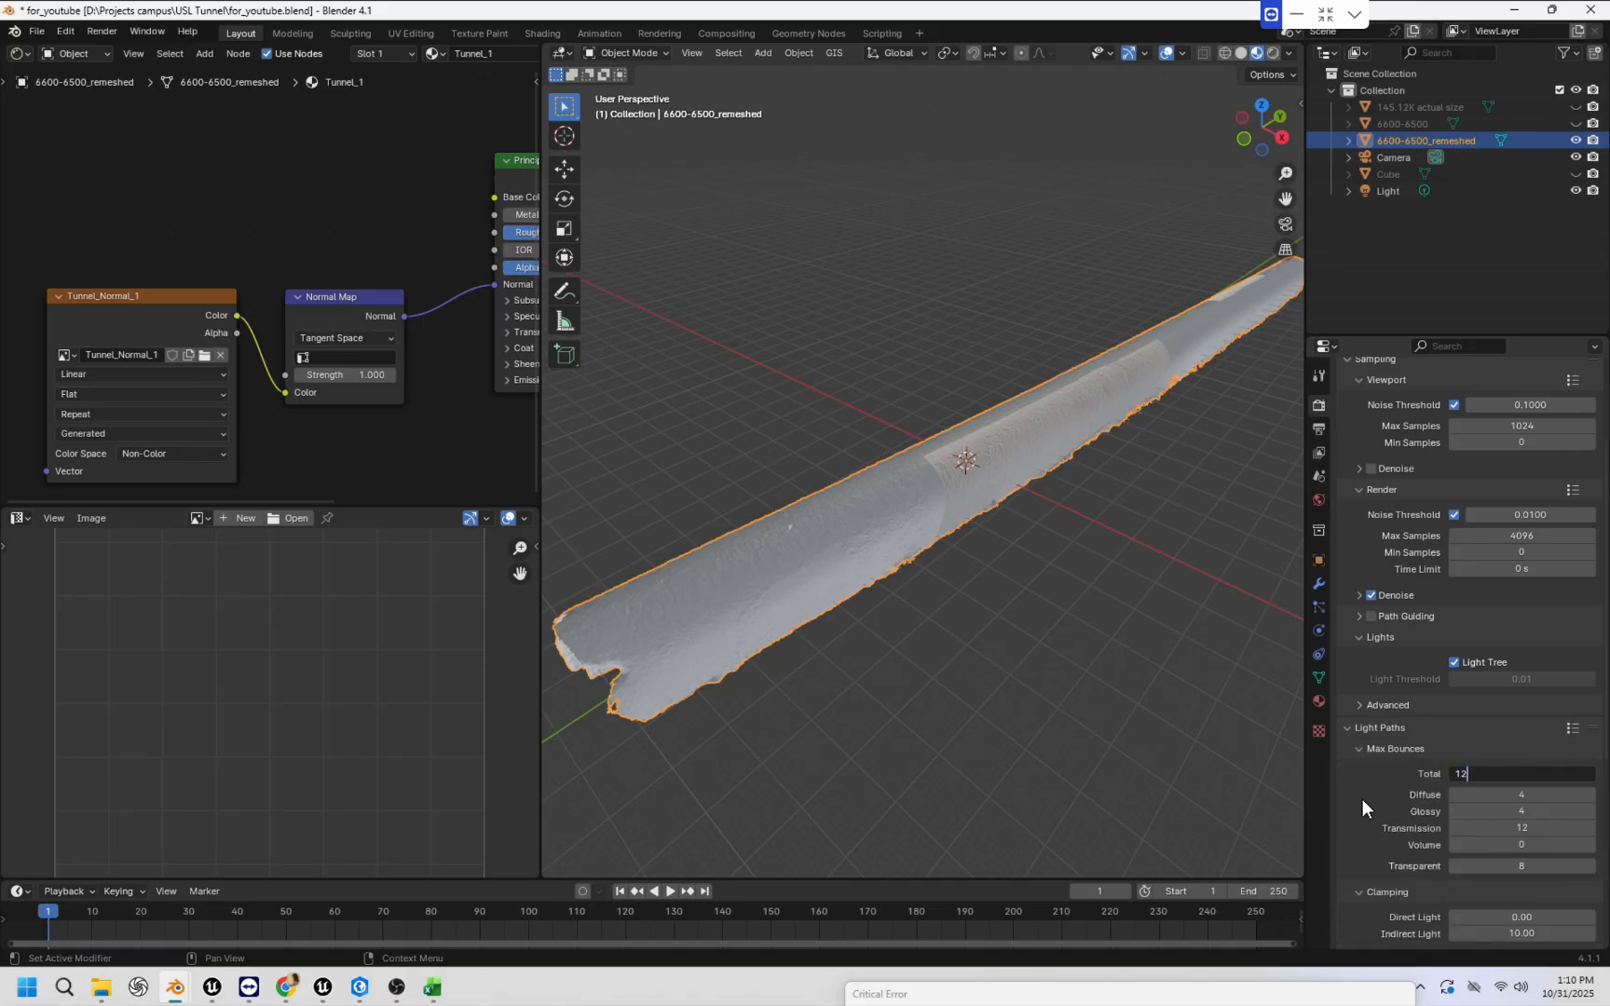
{"action": "key", "text": "Return"}
Disable both reflective and refractive caustics in the Light Paths settings.
{"action": "scroll", "coordinate": [1506, 814], "scroll_direction": "down", "scroll_amount": 1}
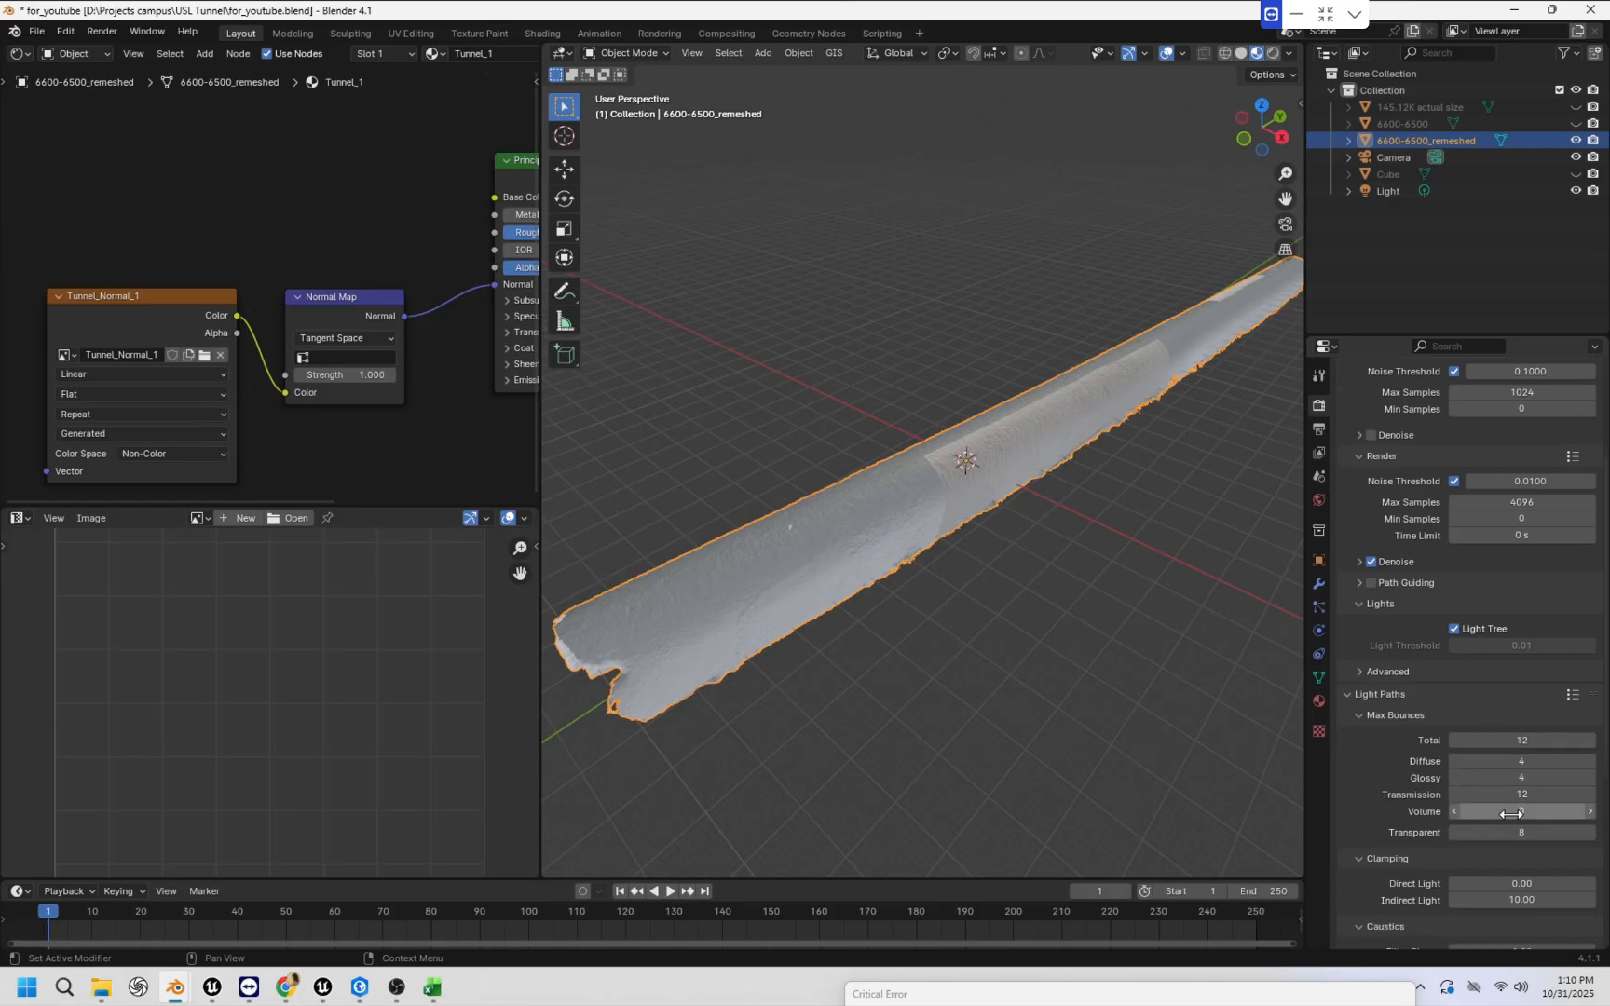
{"action": "scroll", "coordinate": [1472, 678], "scroll_direction": "down", "scroll_amount": 3}
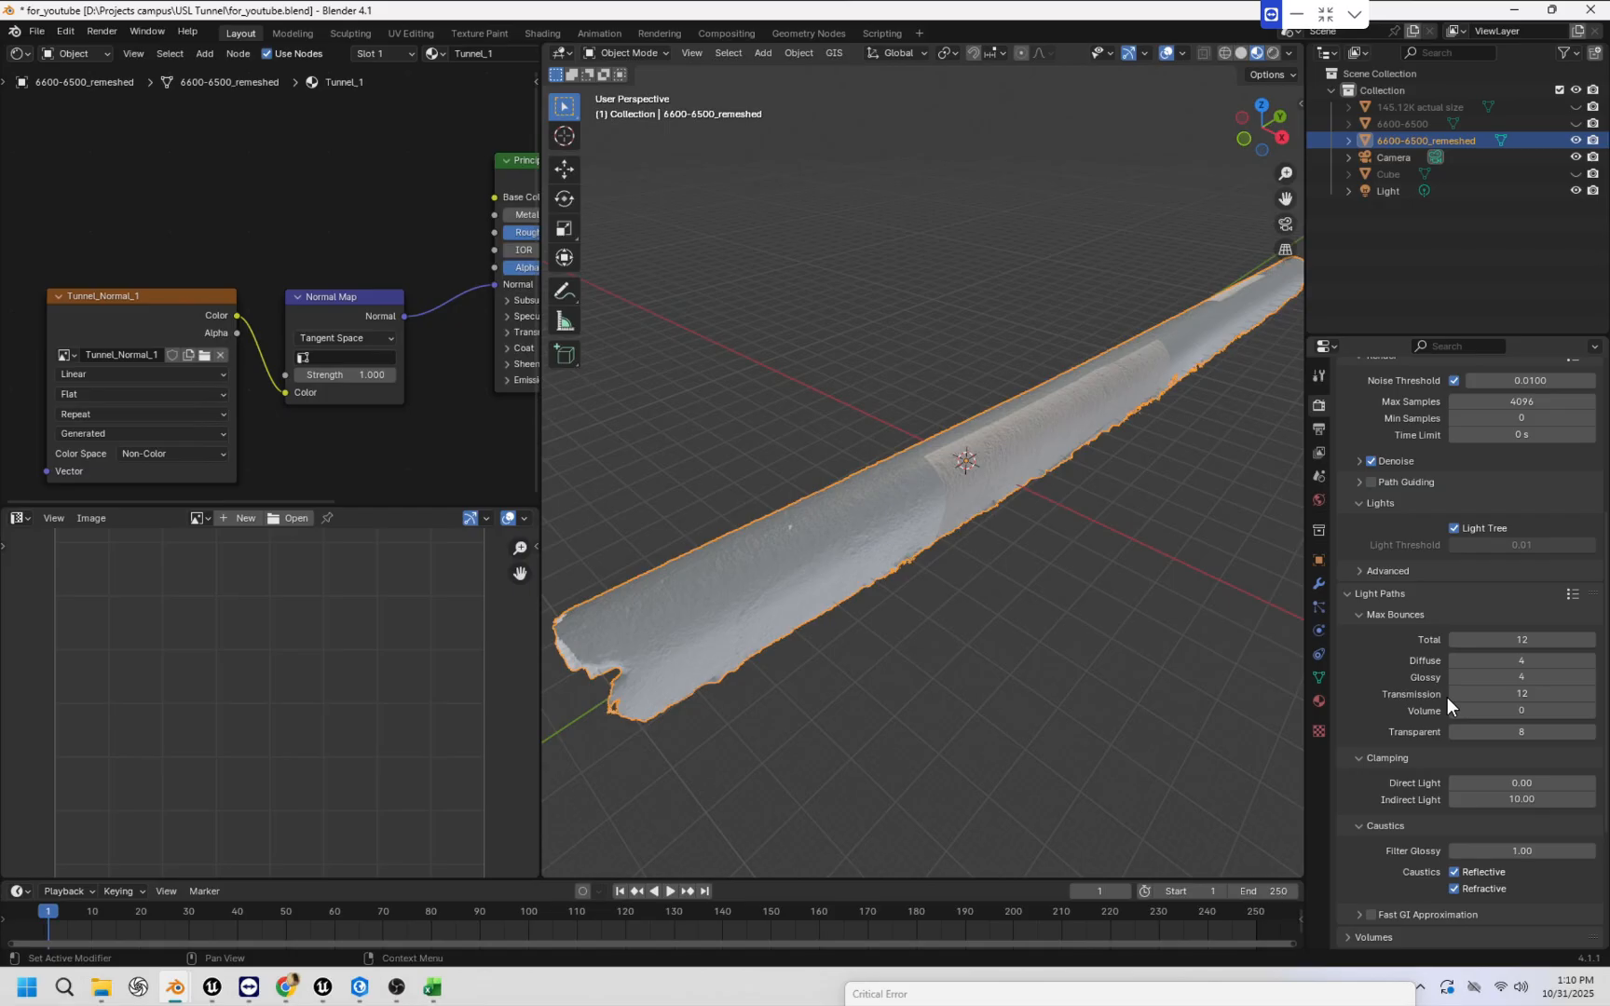
{"action": "scroll", "coordinate": [1446, 697], "scroll_direction": "down", "scroll_amount": 1}
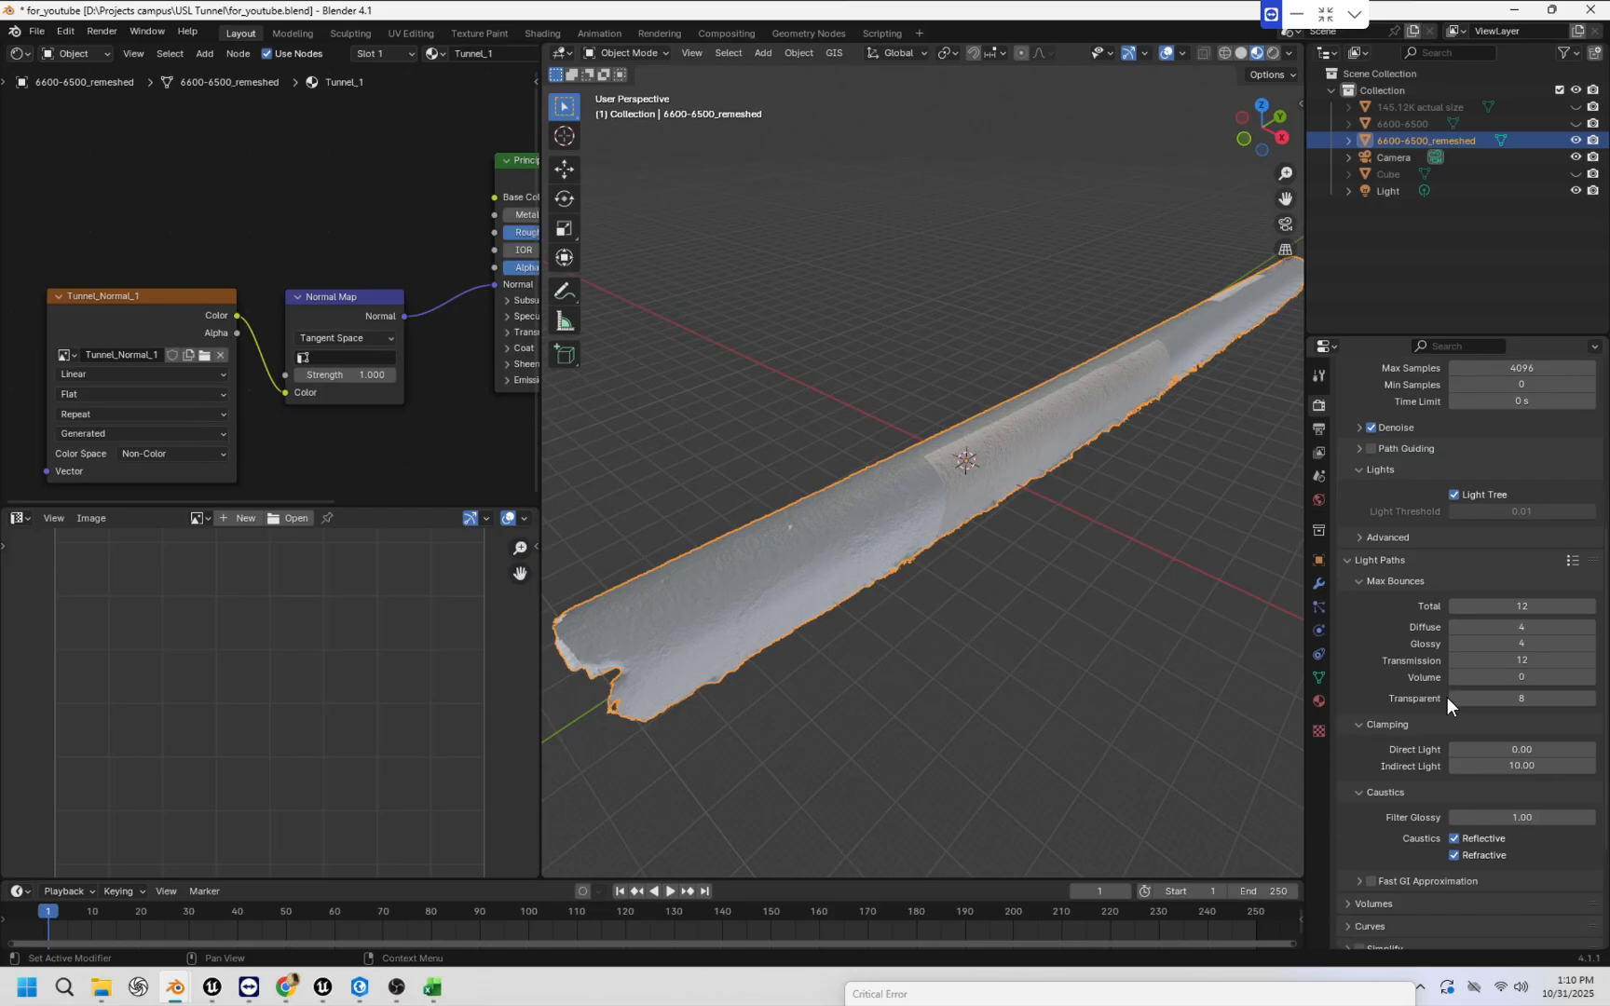
{"action": "scroll", "coordinate": [1446, 700], "scroll_direction": "down", "scroll_amount": 2}
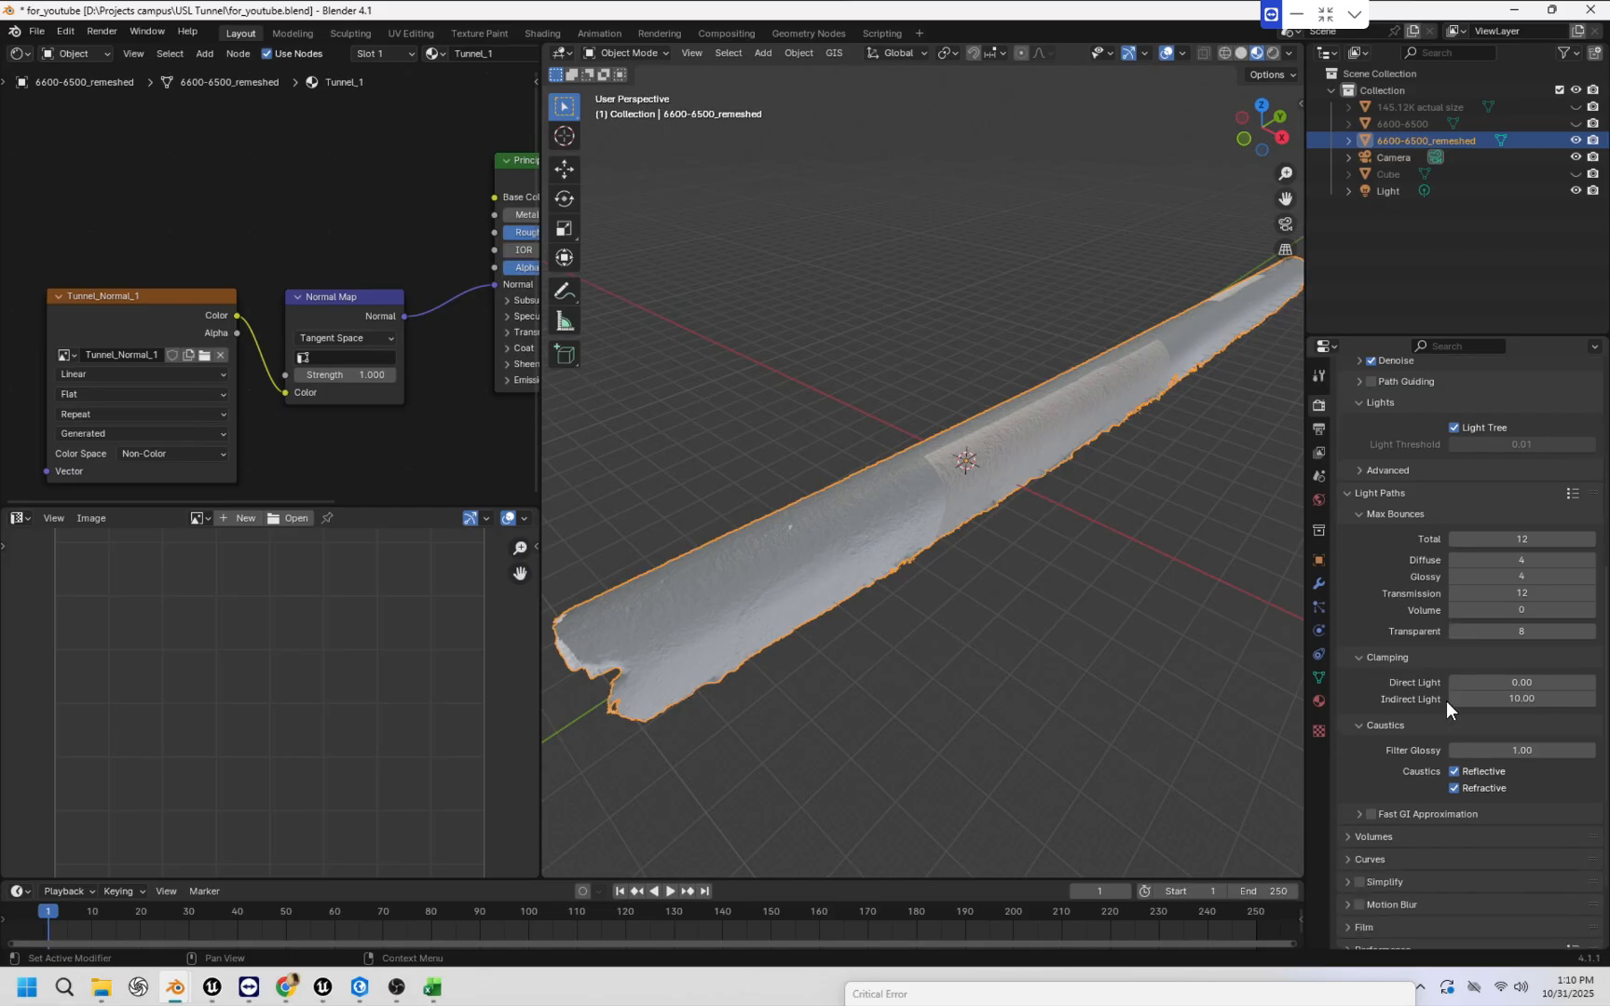
{"action": "scroll", "coordinate": [1446, 701], "scroll_direction": "down", "scroll_amount": 1}
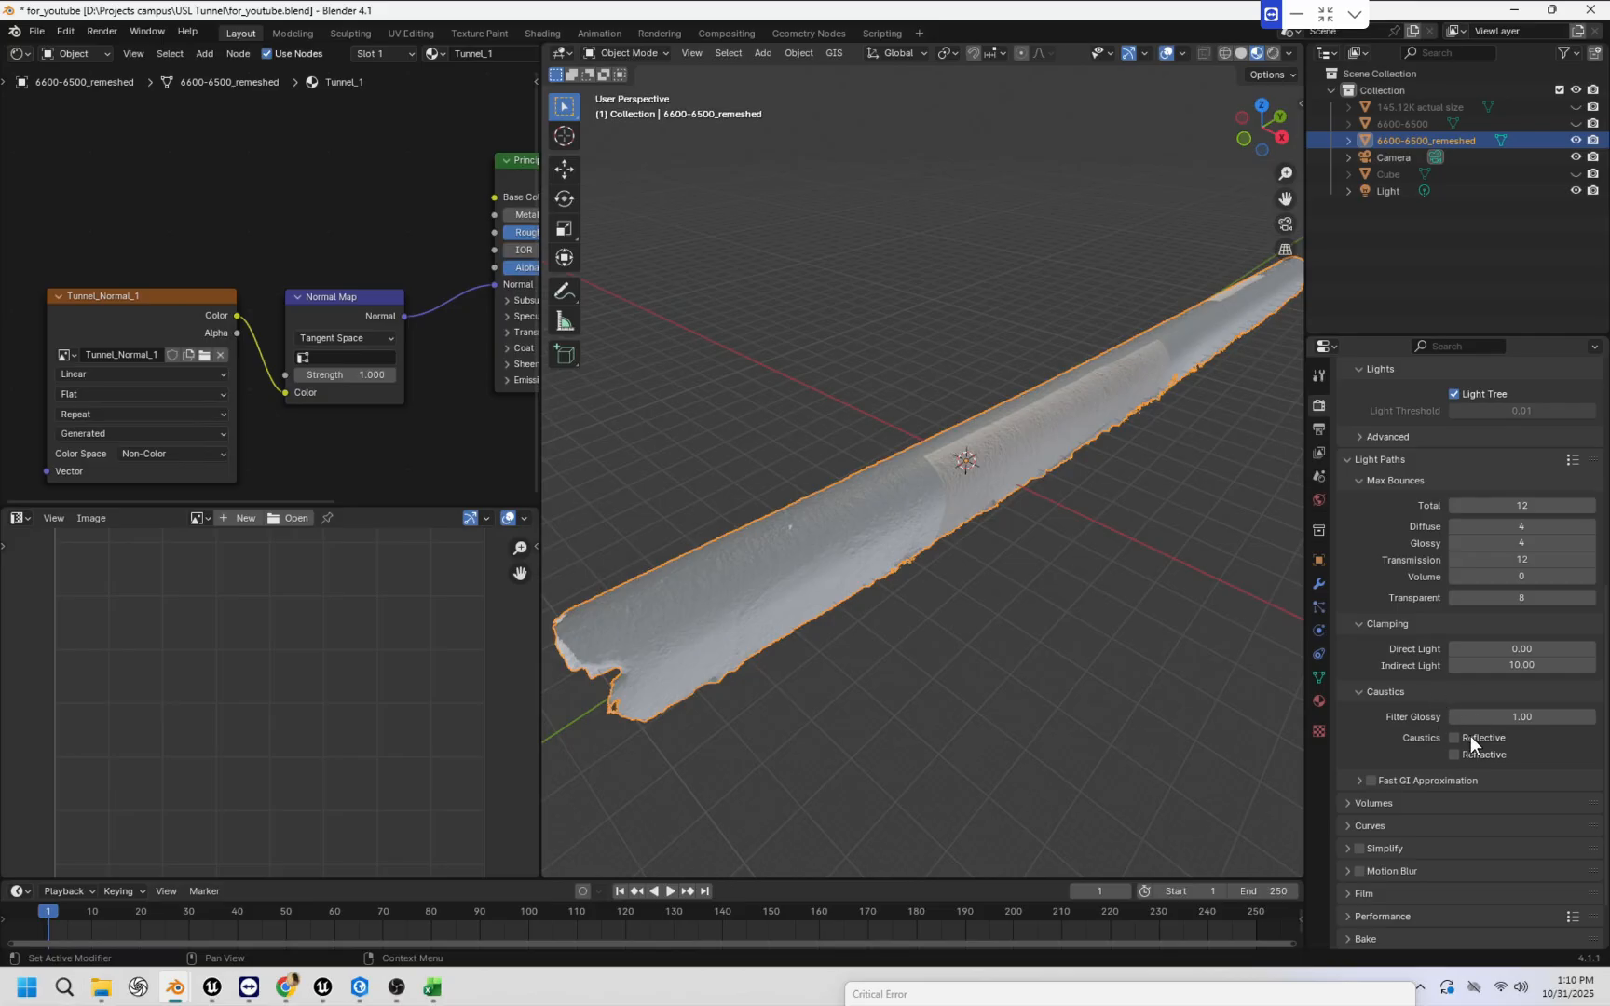
Set the memory tile size to 4096 in the Performance render settings.
{"action": "scroll", "coordinate": [1472, 736], "scroll_direction": "down", "scroll_amount": 1}
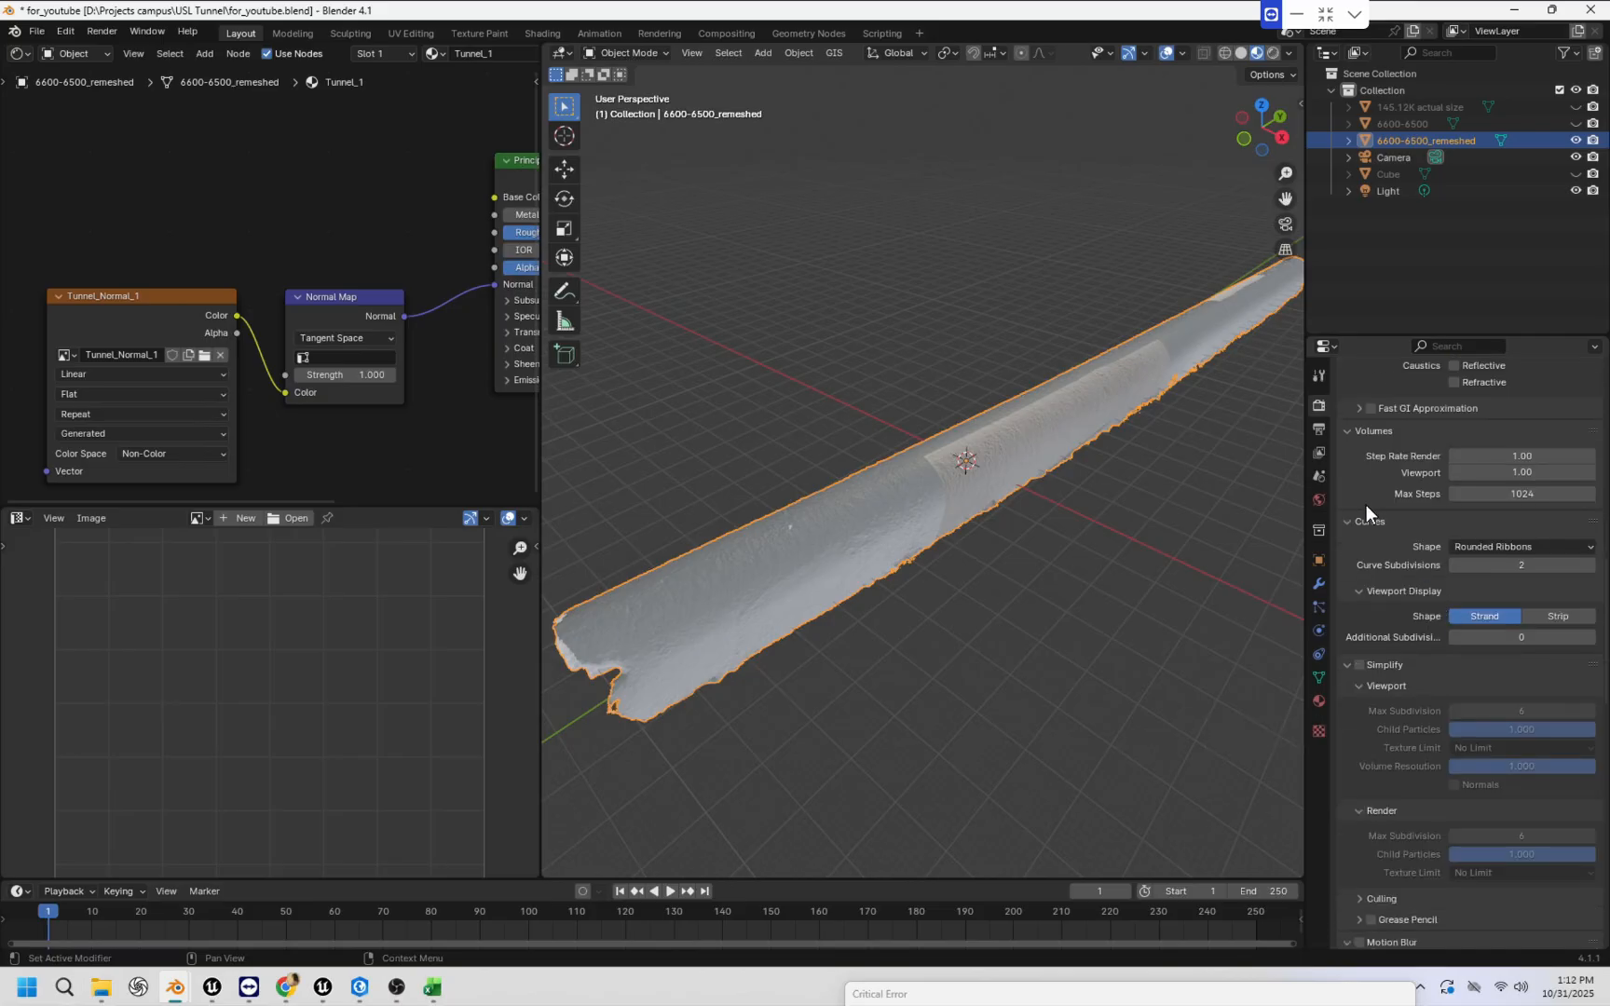
{"action": "scroll", "coordinate": [1364, 512], "scroll_direction": "down", "scroll_amount": 5}
{"action": "scroll", "coordinate": [1361, 520], "scroll_direction": "down", "scroll_amount": 6}
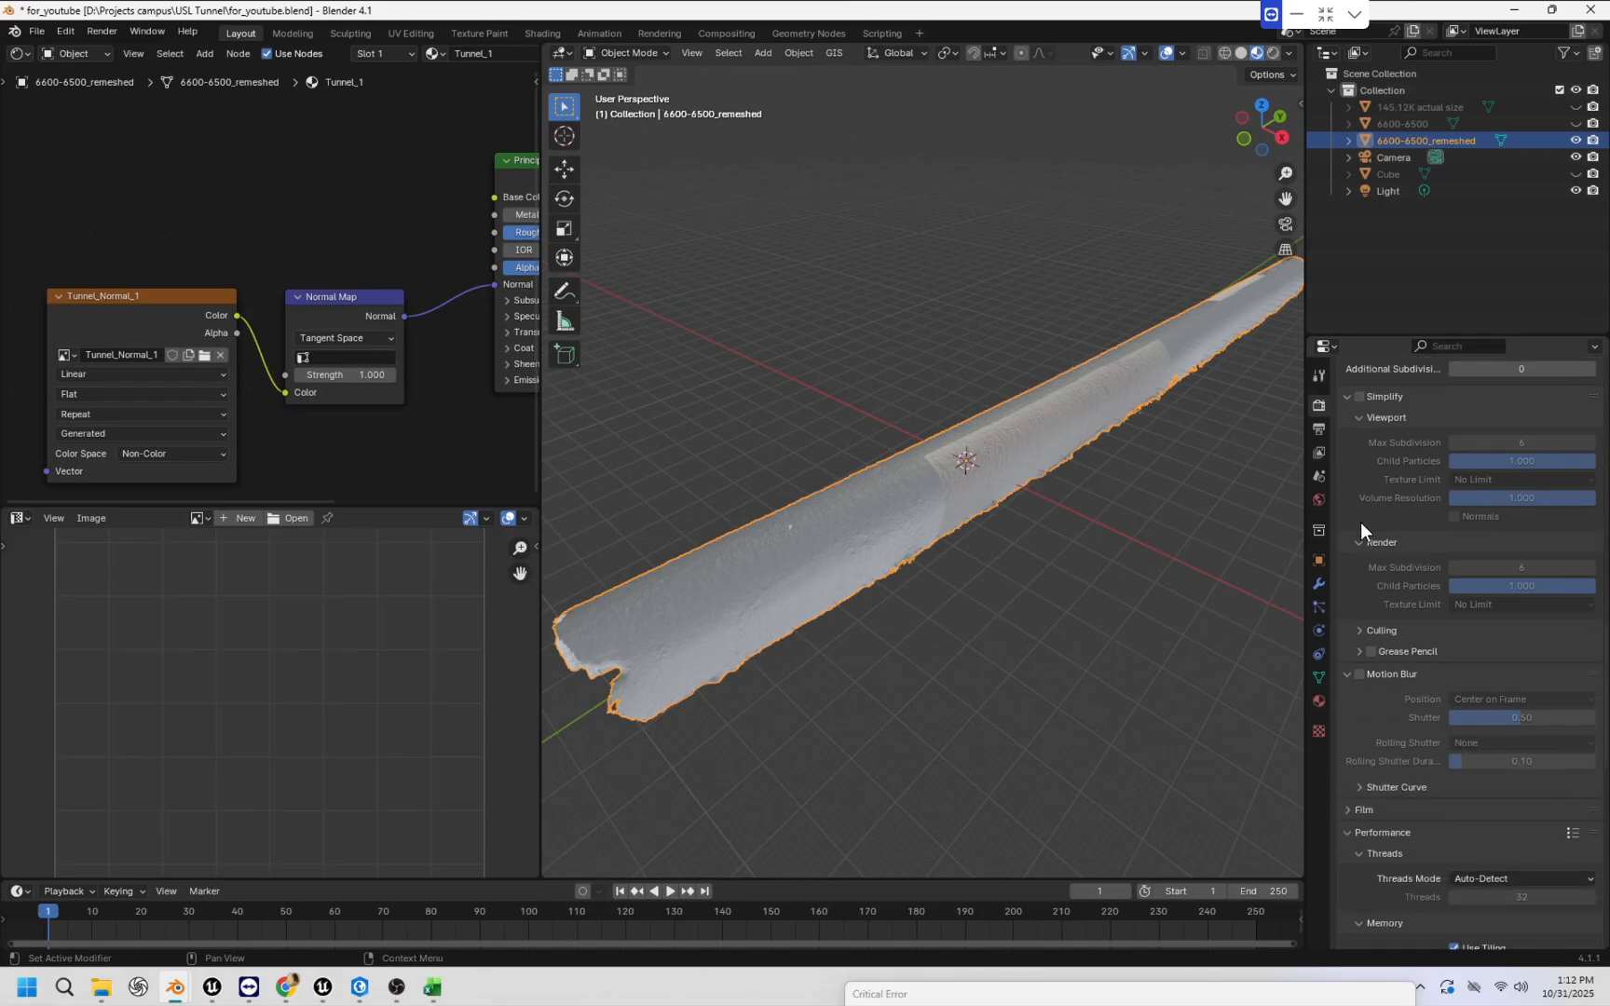
{"action": "scroll", "coordinate": [1362, 523], "scroll_direction": "down", "scroll_amount": 2}
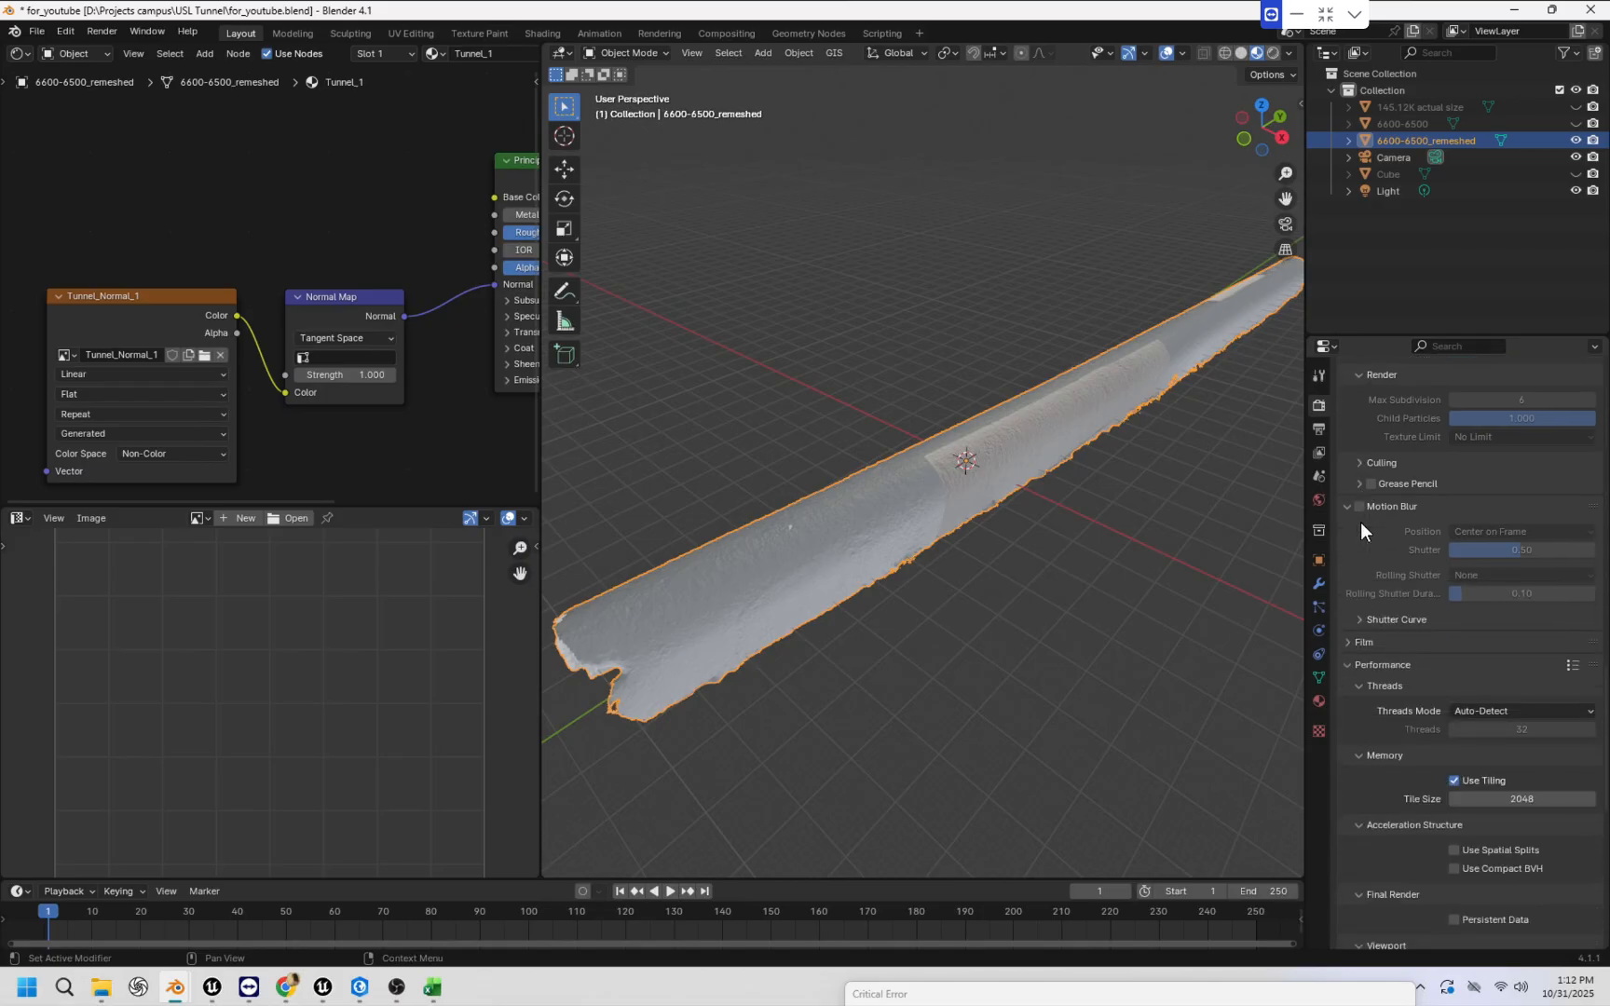
{"action": "scroll", "coordinate": [1360, 531], "scroll_direction": "down", "scroll_amount": 1}
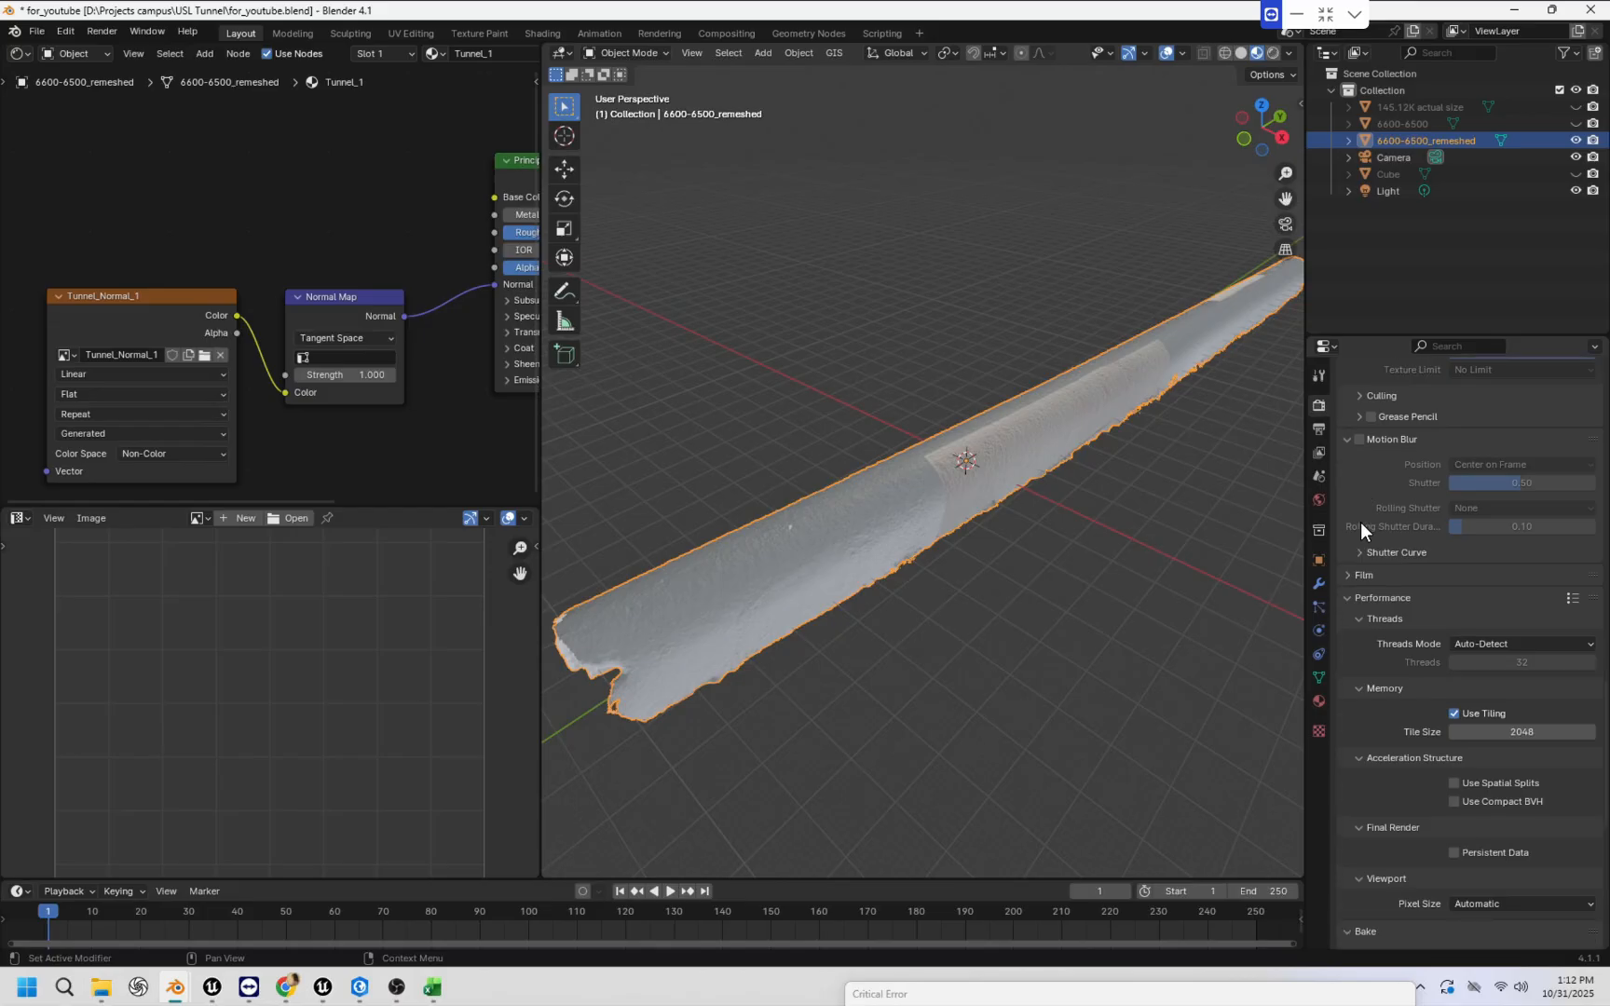
{"action": "left_click", "coordinate": [1546, 729]}
{"action": "type", "text": "4096"}
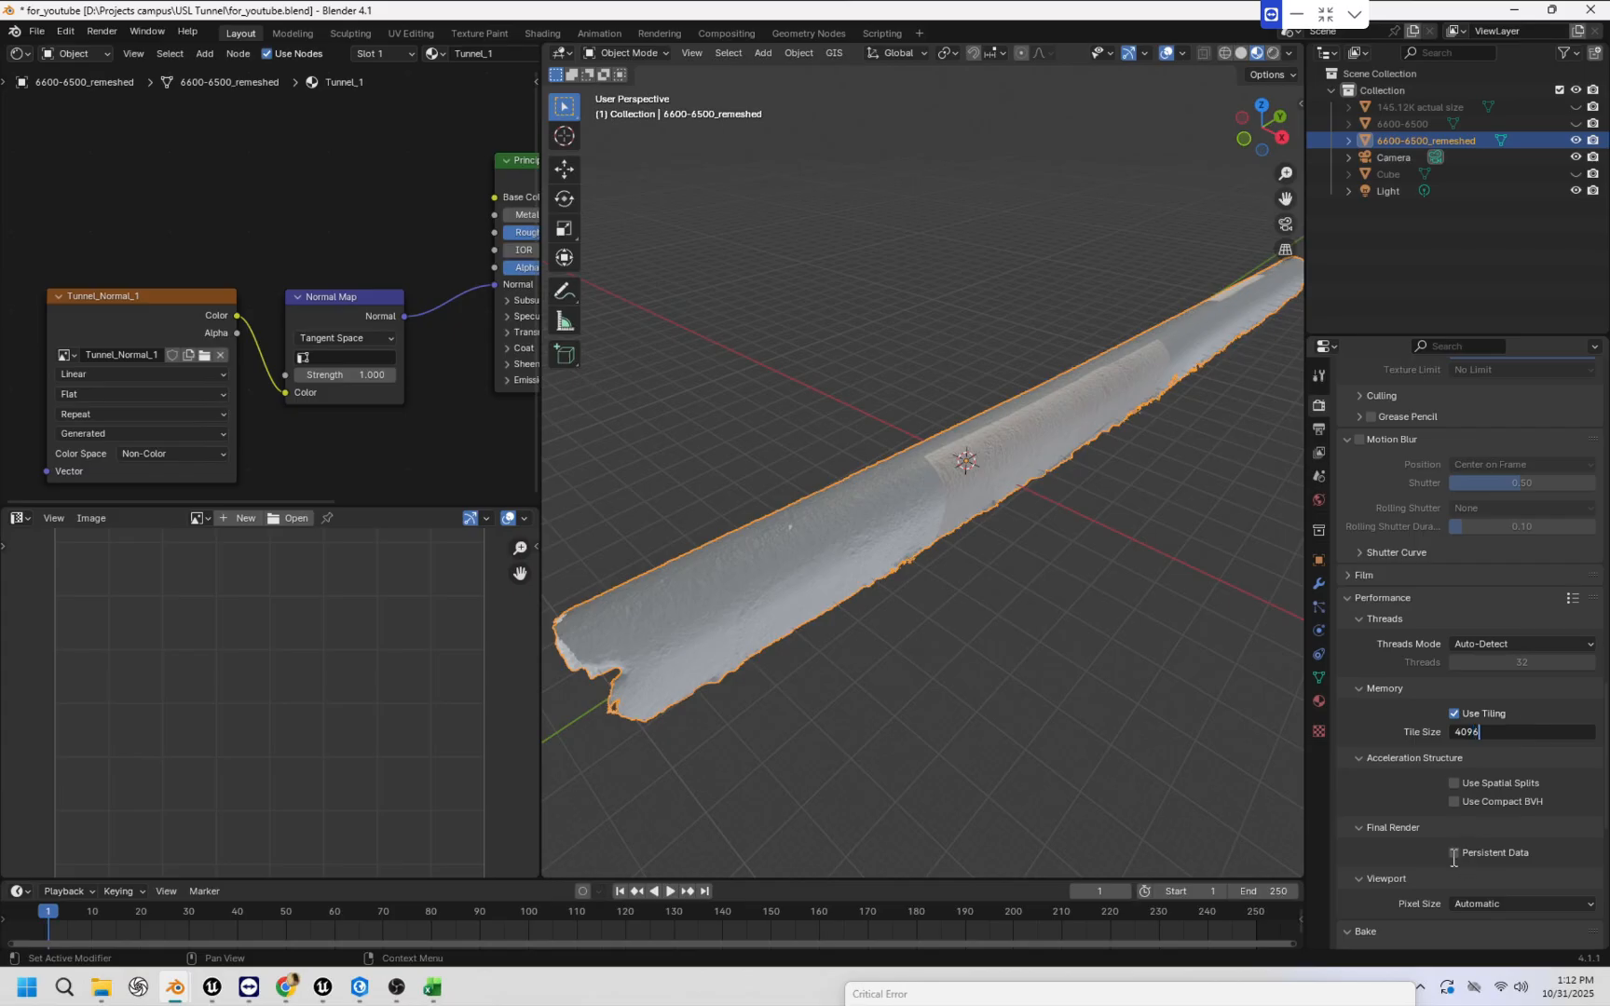
{"action": "key", "text": "Return"}
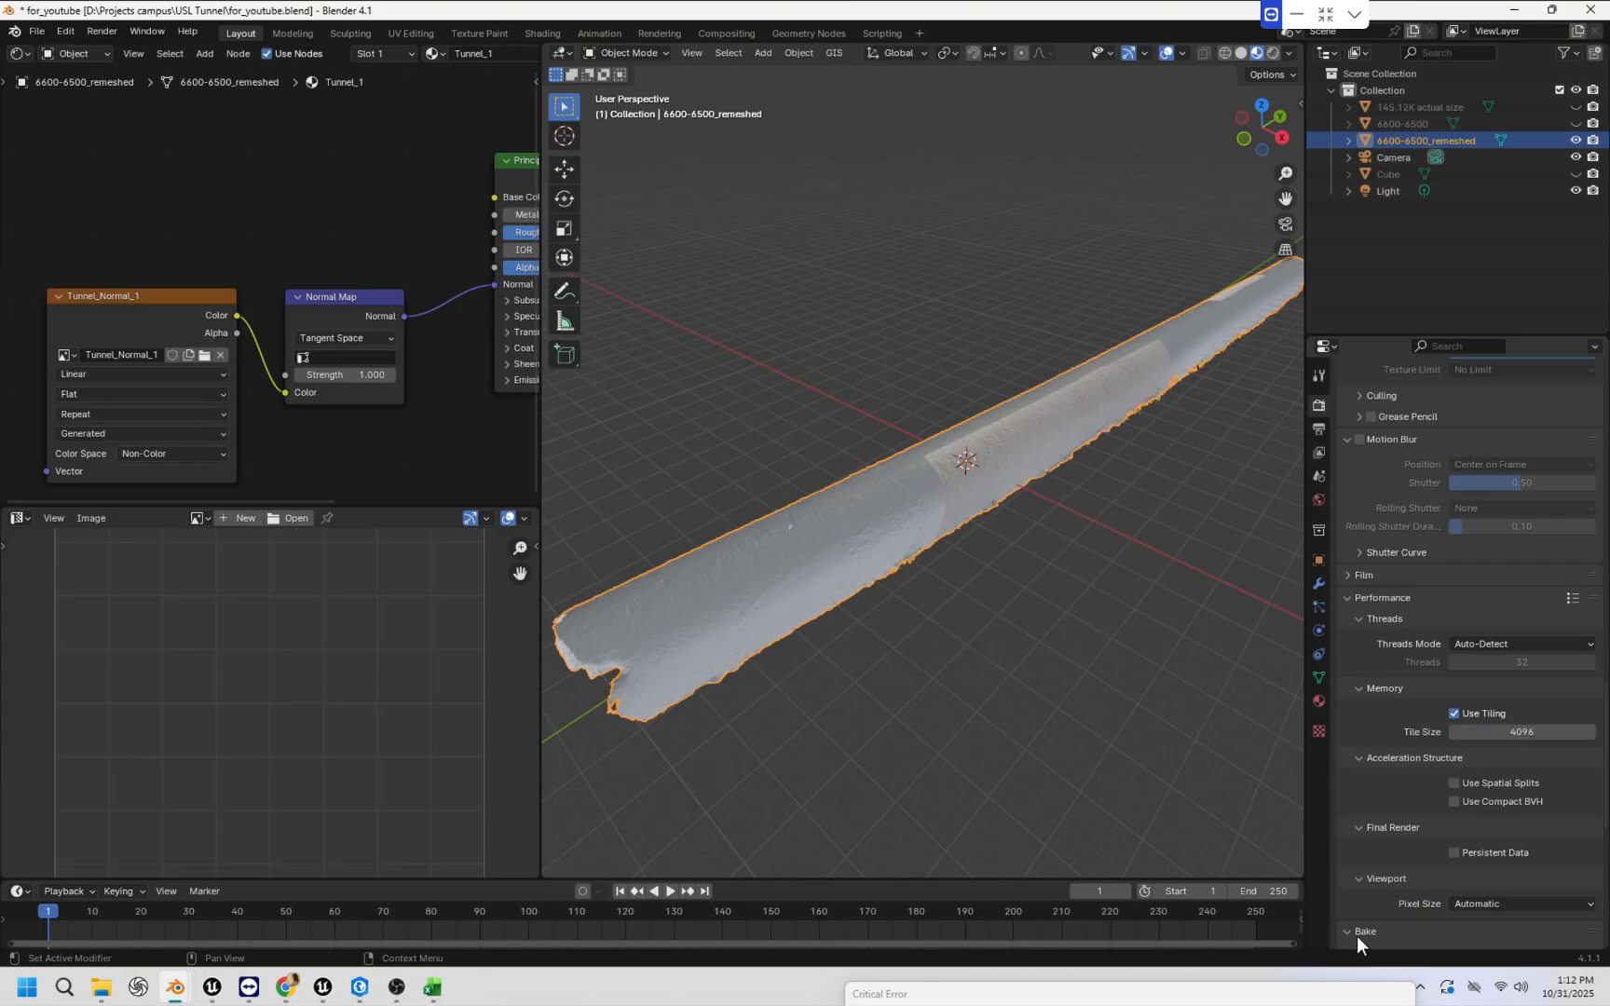
Expand the Bake settings and select the Tunnel_Normal_1 image texture node as the bake target.
{"action": "scroll", "coordinate": [1442, 909], "scroll_direction": "down", "scroll_amount": 2}
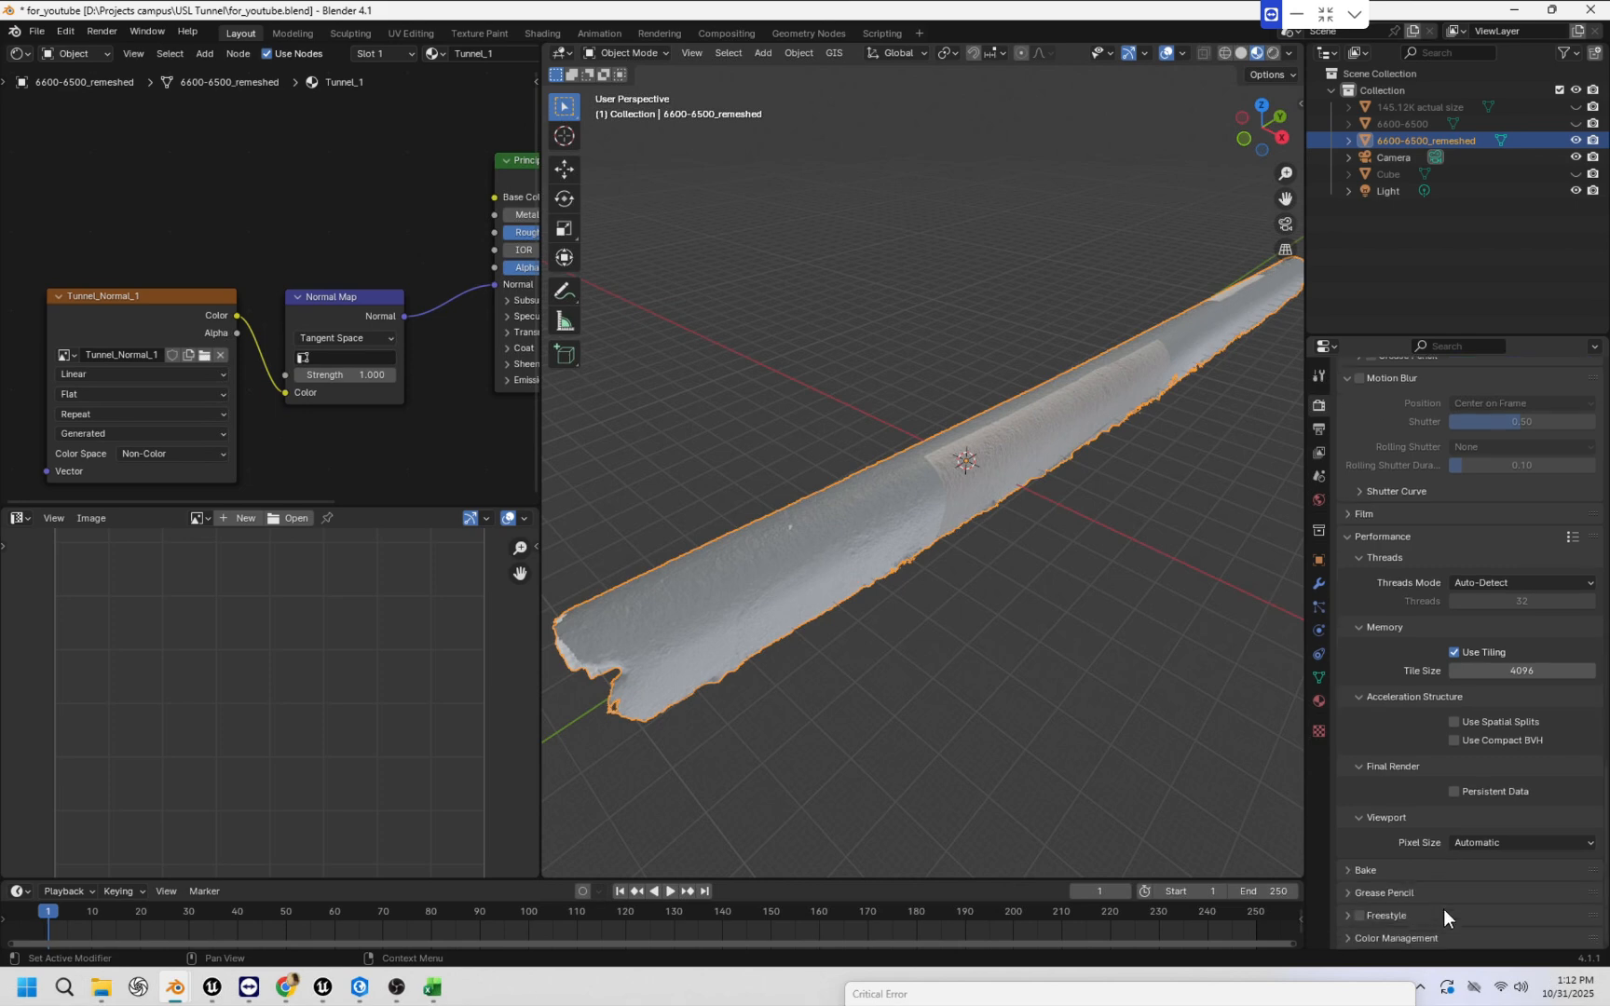
{"action": "left_click", "coordinate": [1345, 868]}
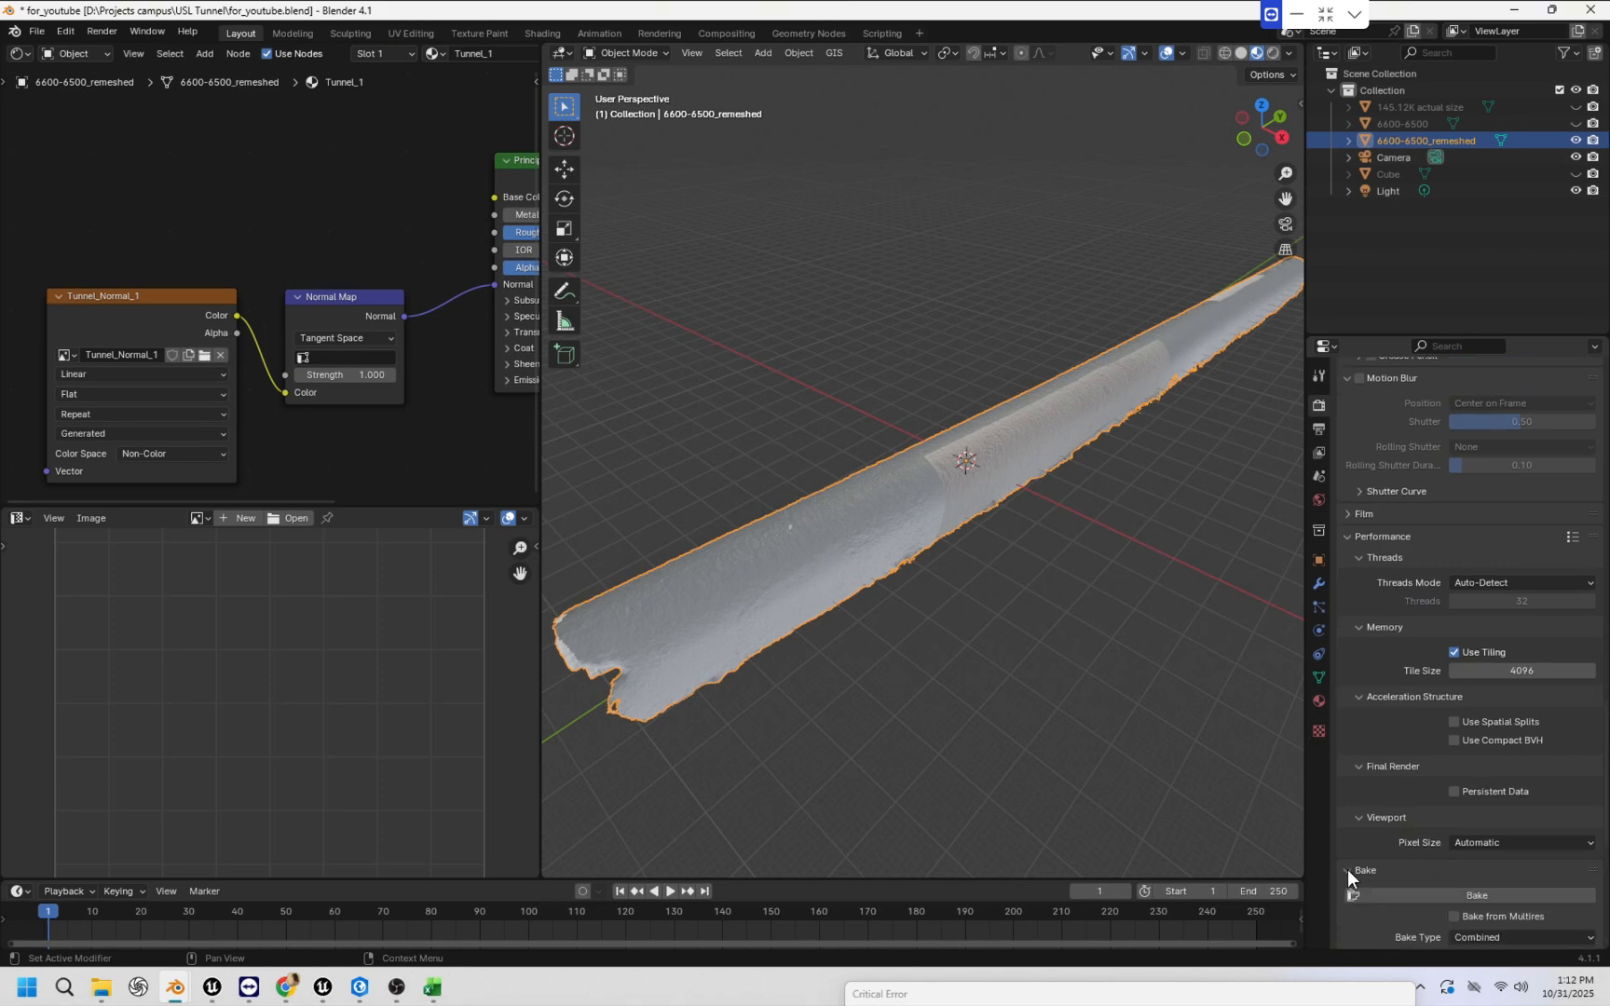
{"action": "scroll", "coordinate": [1446, 878], "scroll_direction": "down", "scroll_amount": 10}
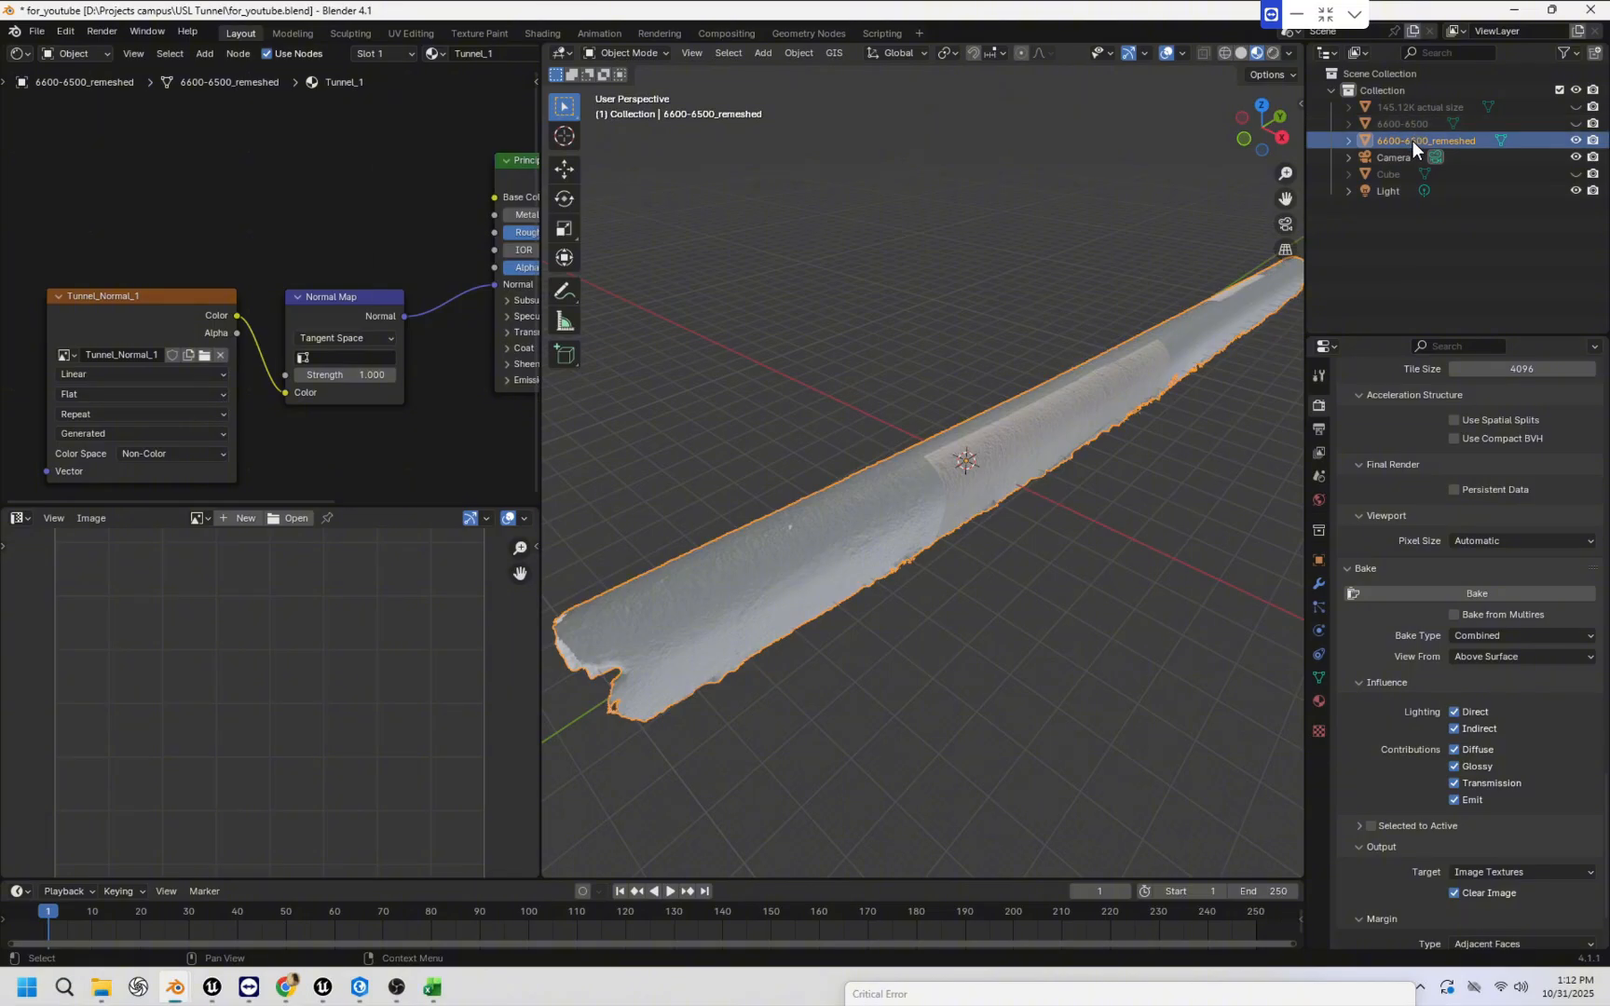
{"action": "left_click", "coordinate": [180, 303]}
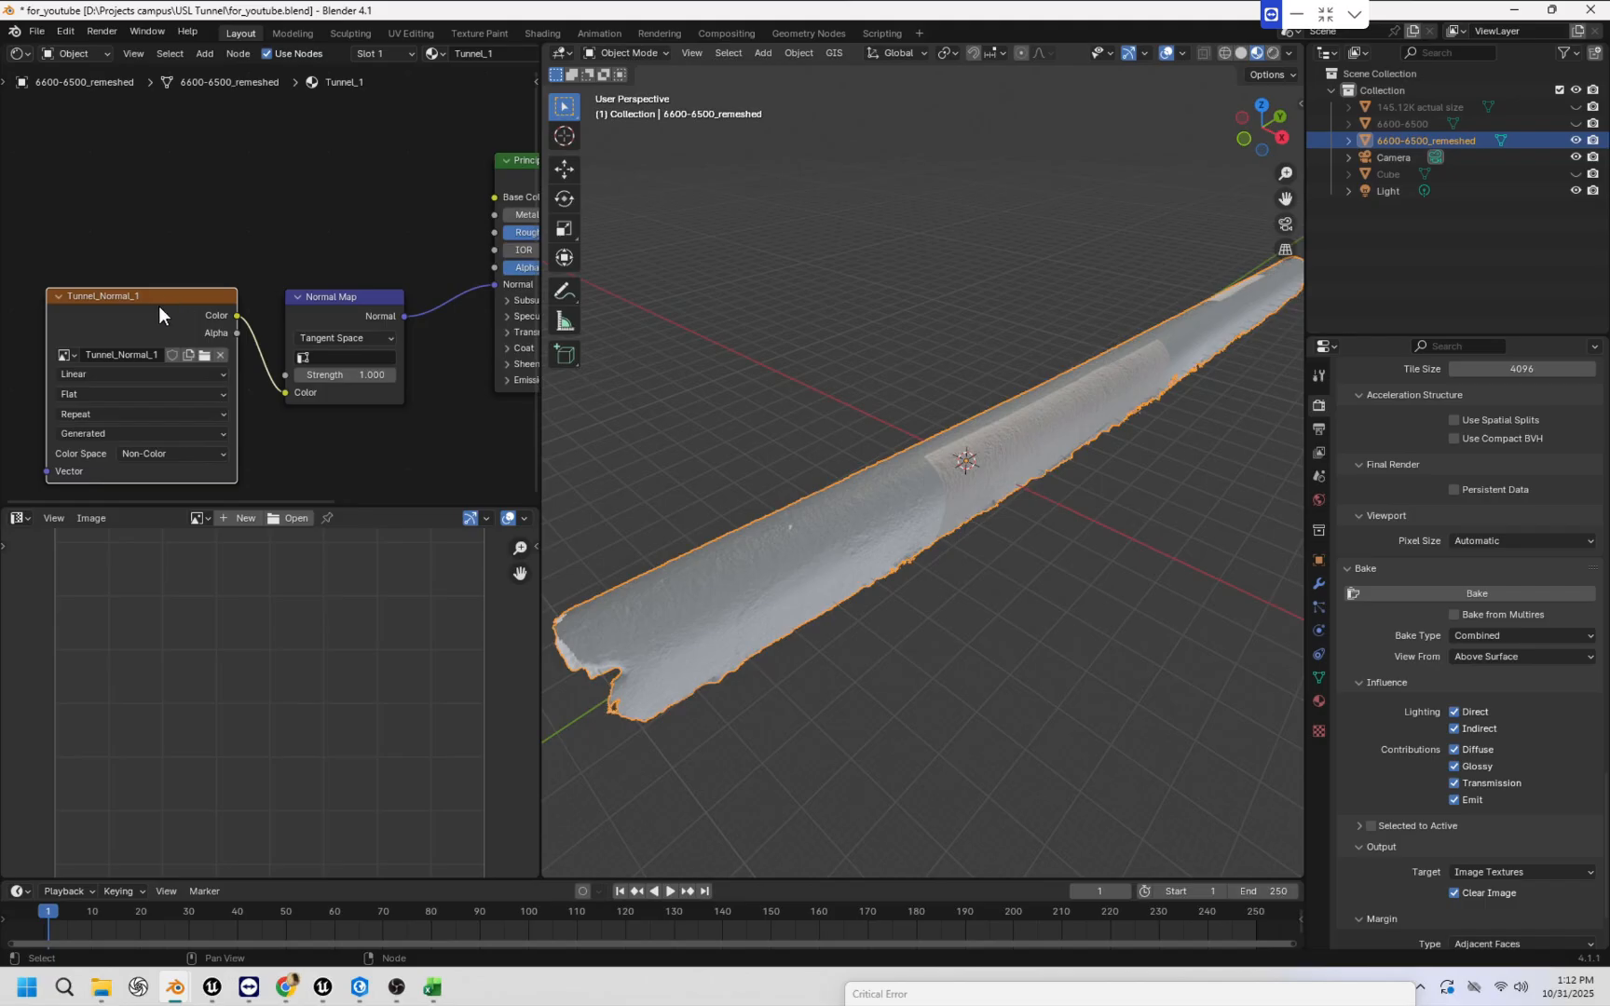
Unhide the 6600-6500 mesh and select it together with 6600-6500_remeshed, keeping the remeshed object active.
{"action": "left_click", "coordinate": [1576, 124]}
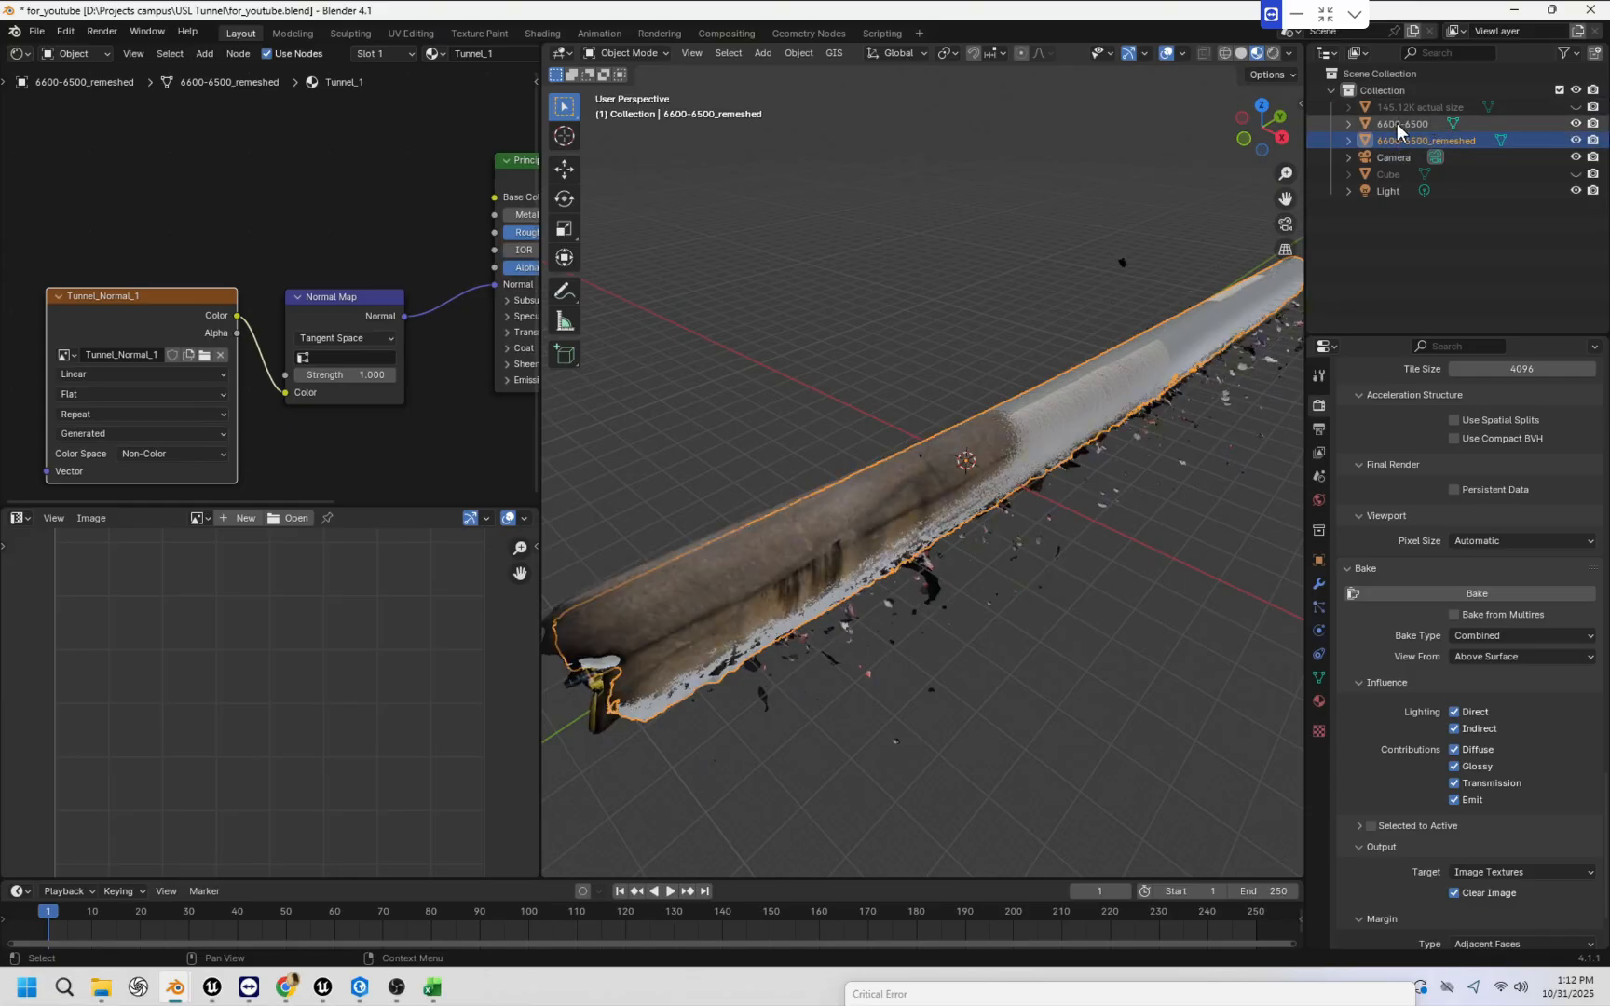
{"action": "left_click", "coordinate": [1396, 123]}
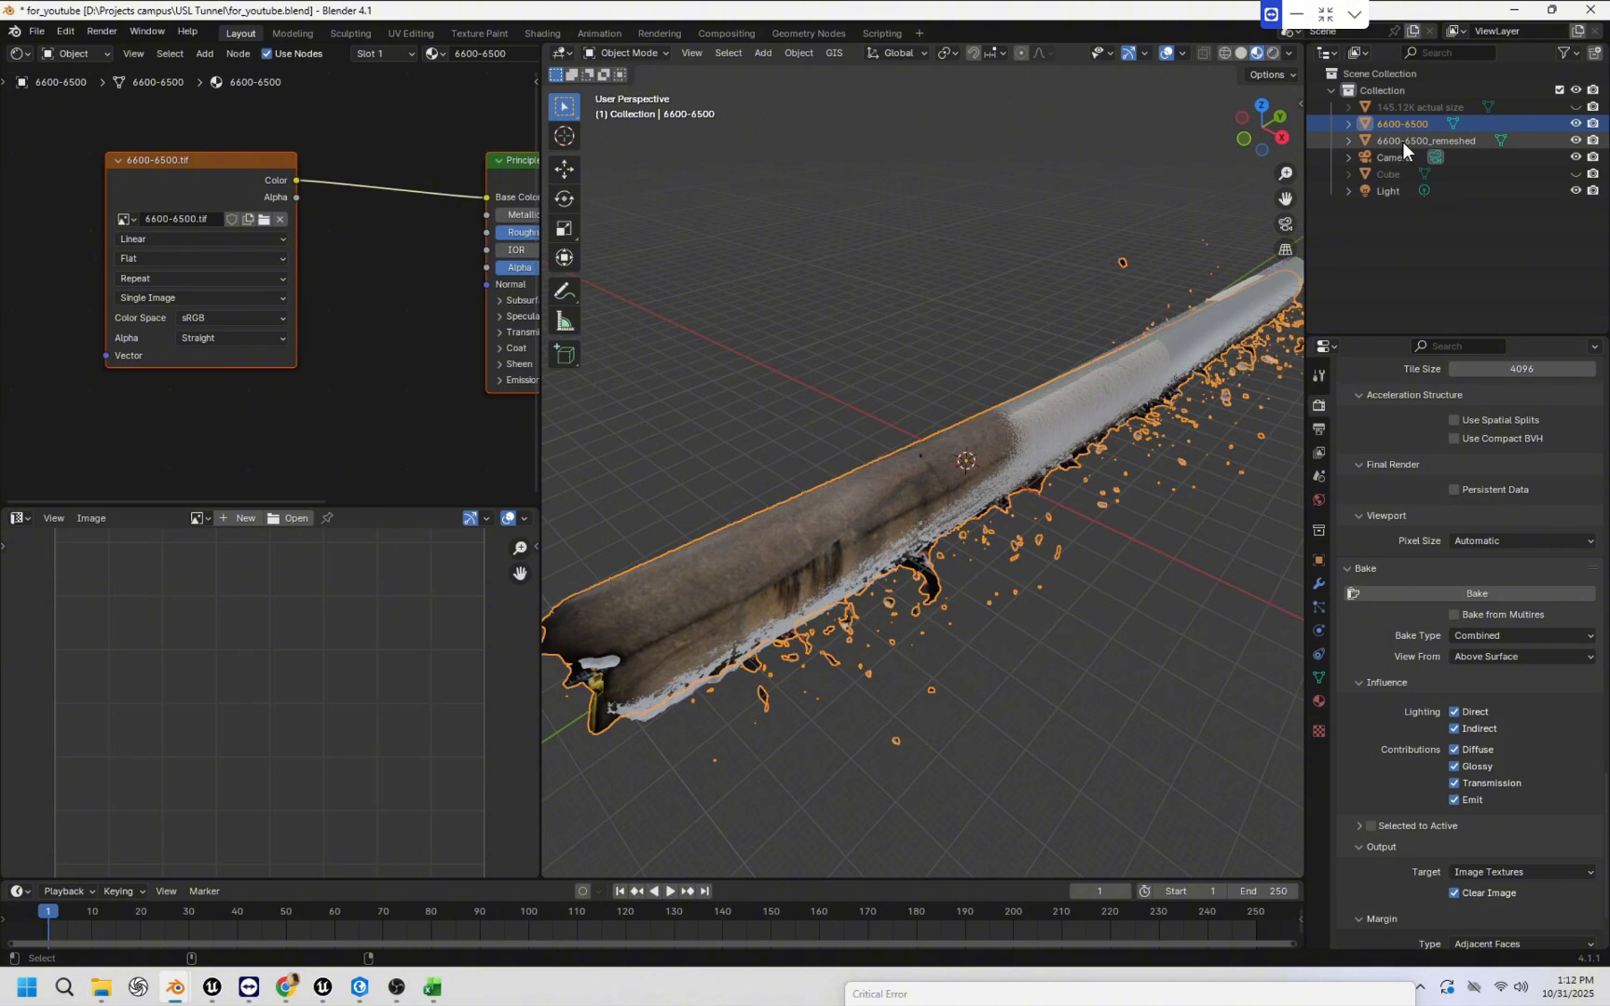
{"action": "left_click", "coordinate": [1403, 142], "text": "ctrl"}
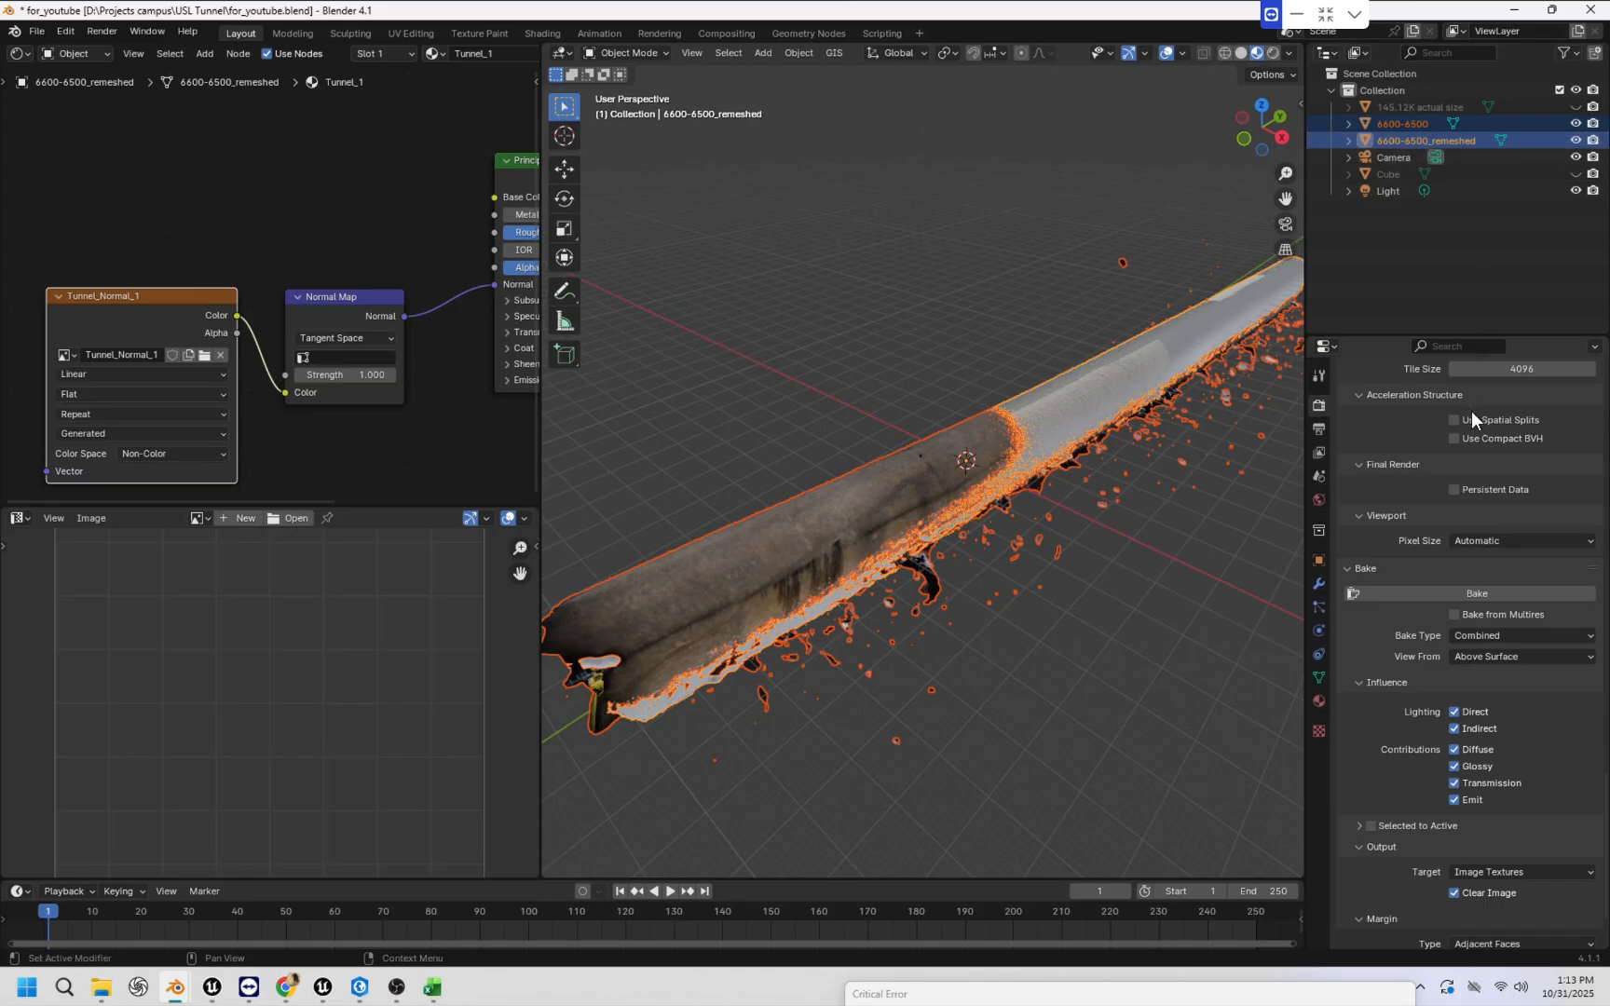
Set the bake type to Normal and enable Selected to Active.
{"action": "scroll", "coordinate": [1452, 538], "scroll_direction": "down", "scroll_amount": 3}
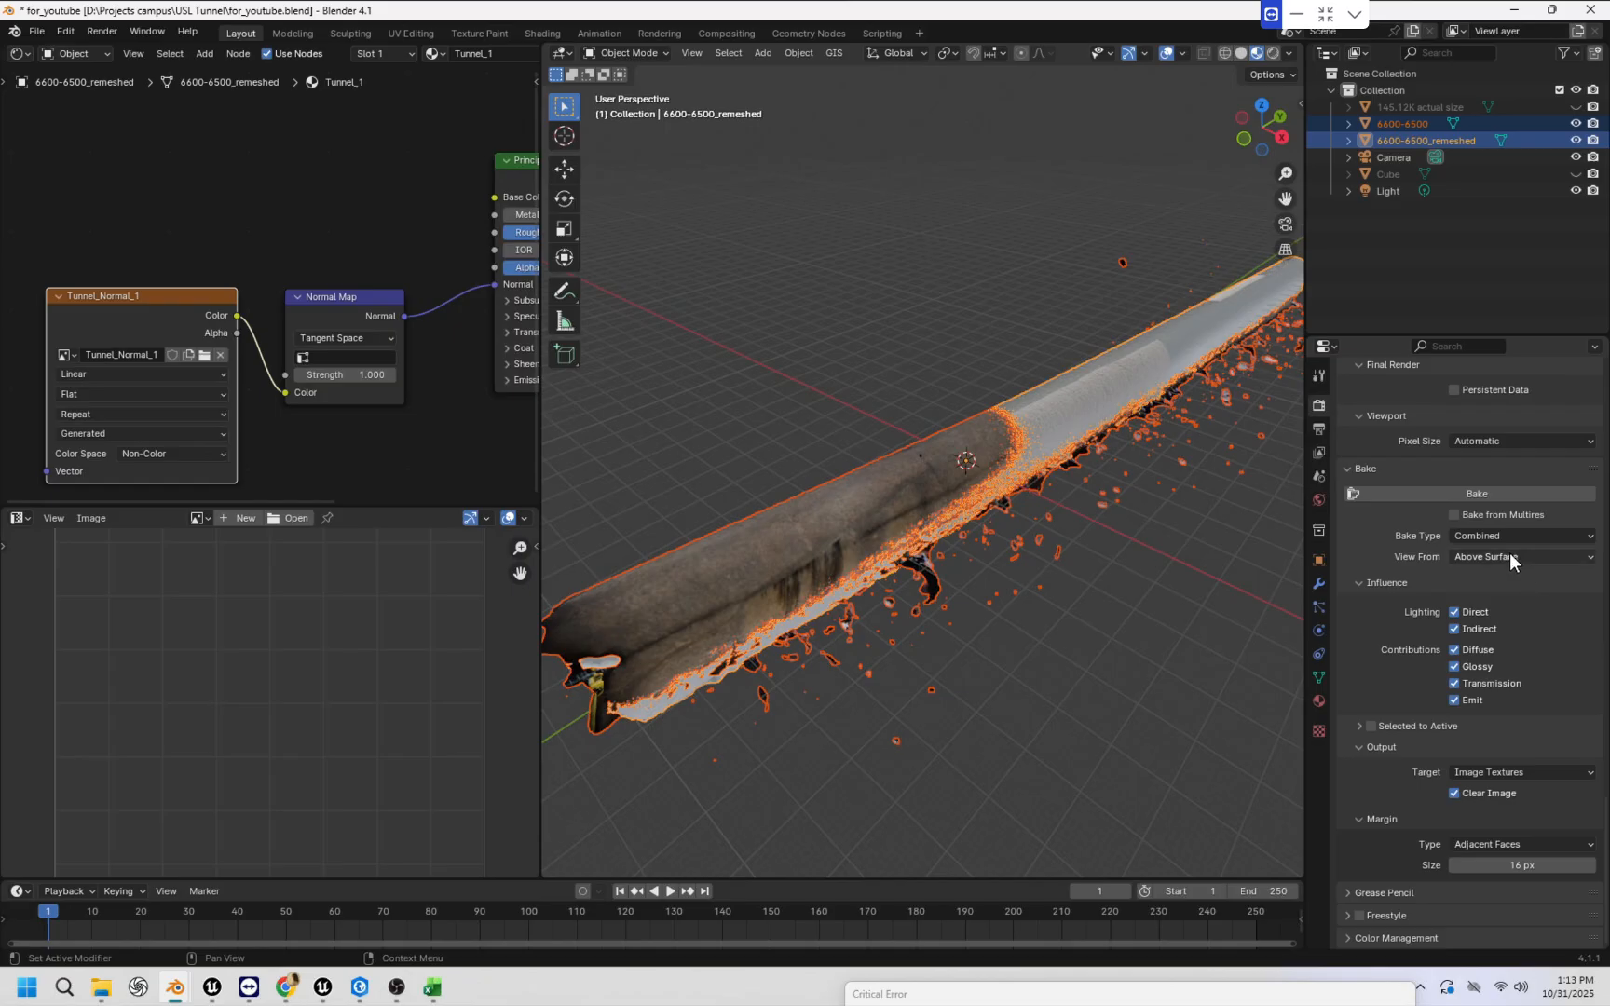
{"action": "left_click", "coordinate": [1517, 537]}
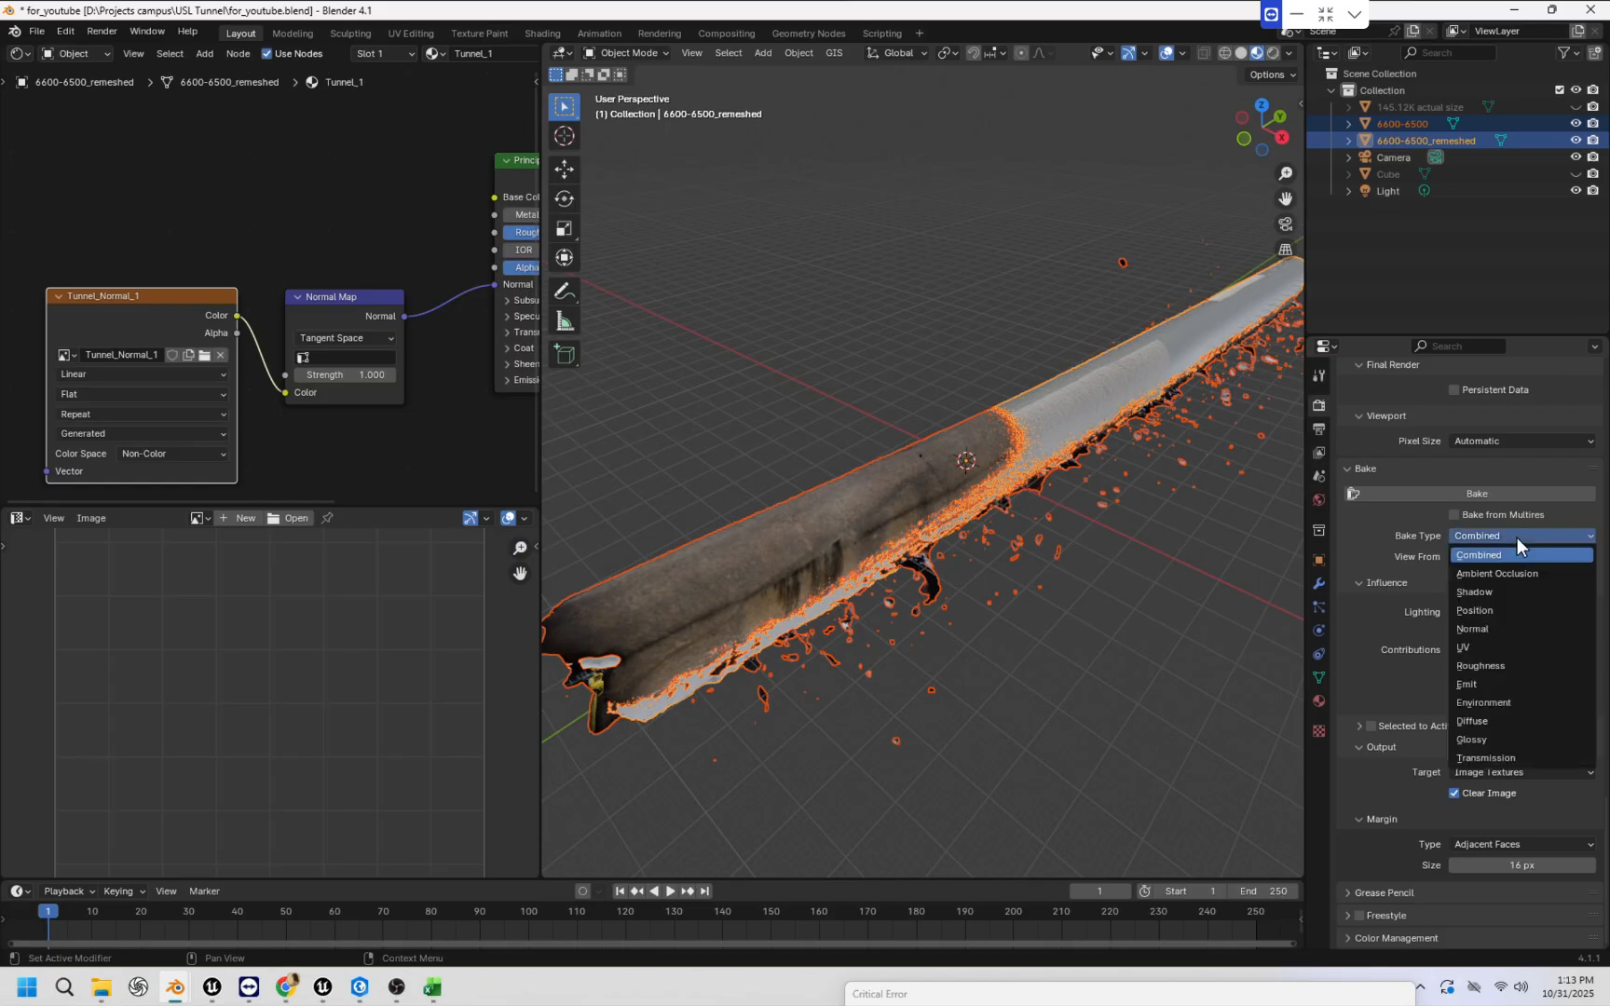
{"action": "left_click", "coordinate": [1486, 628]}
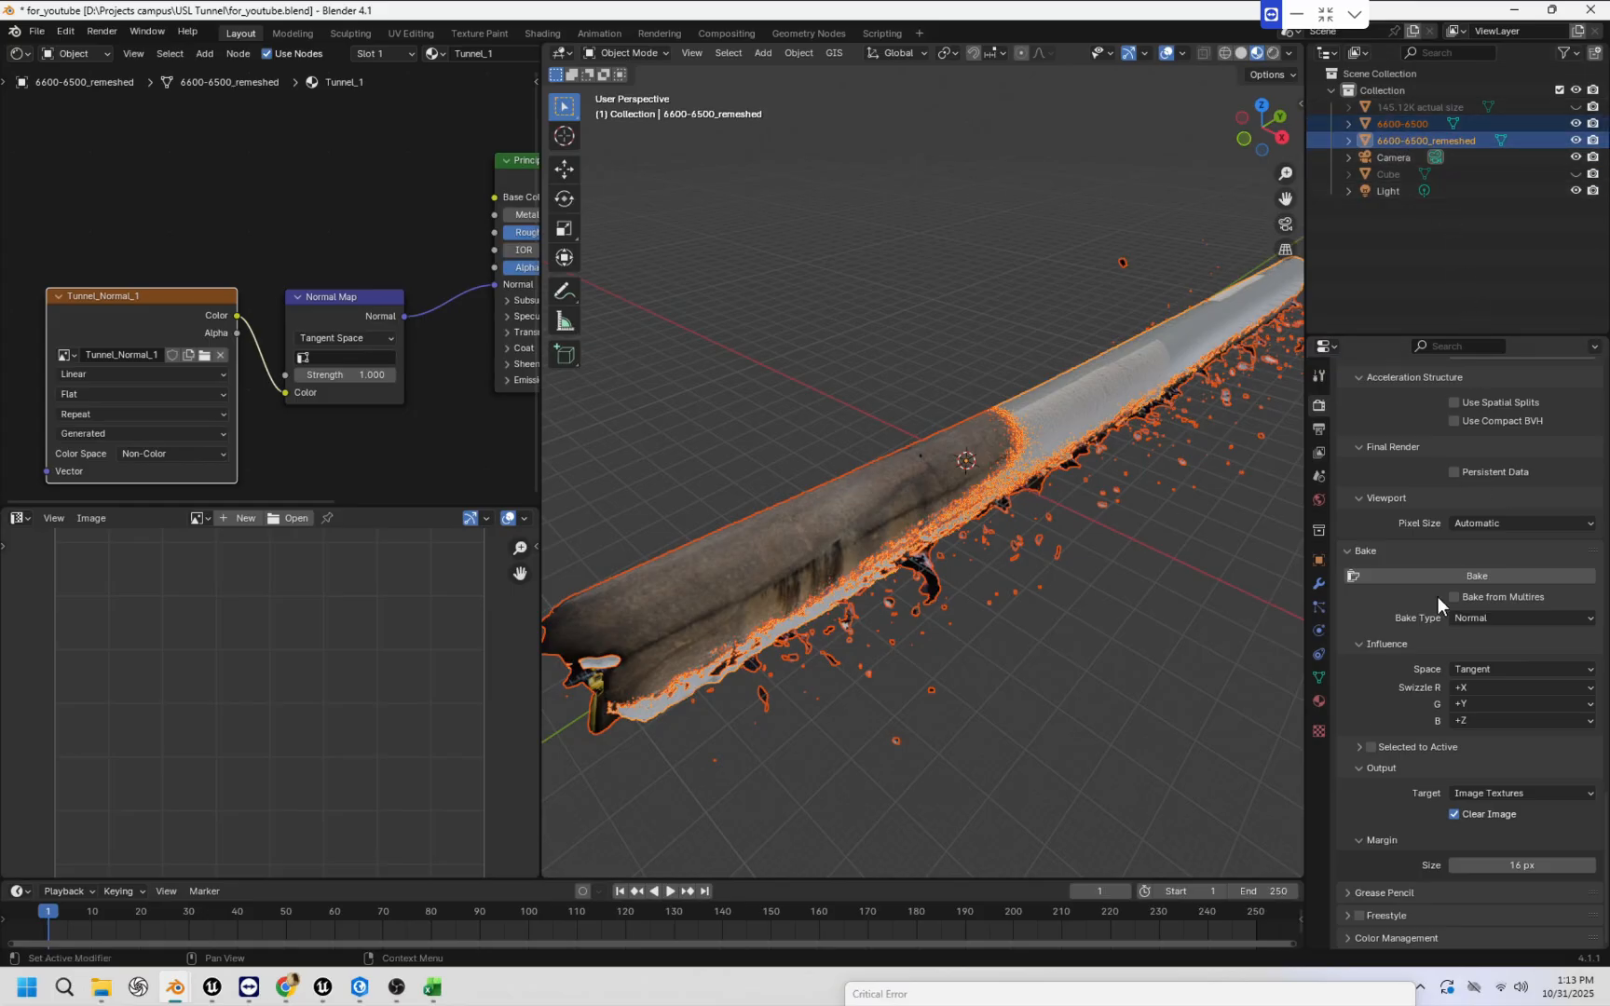
{"action": "left_click", "coordinate": [1370, 747]}
Review the Cycles sampling, light path, performance and bake settings, and look over the two selected tunnel meshes.
{"action": "scroll", "coordinate": [1388, 829], "scroll_direction": "up", "scroll_amount": 10}
{"action": "scroll", "coordinate": [1388, 859], "scroll_direction": "up", "scroll_amount": 15}
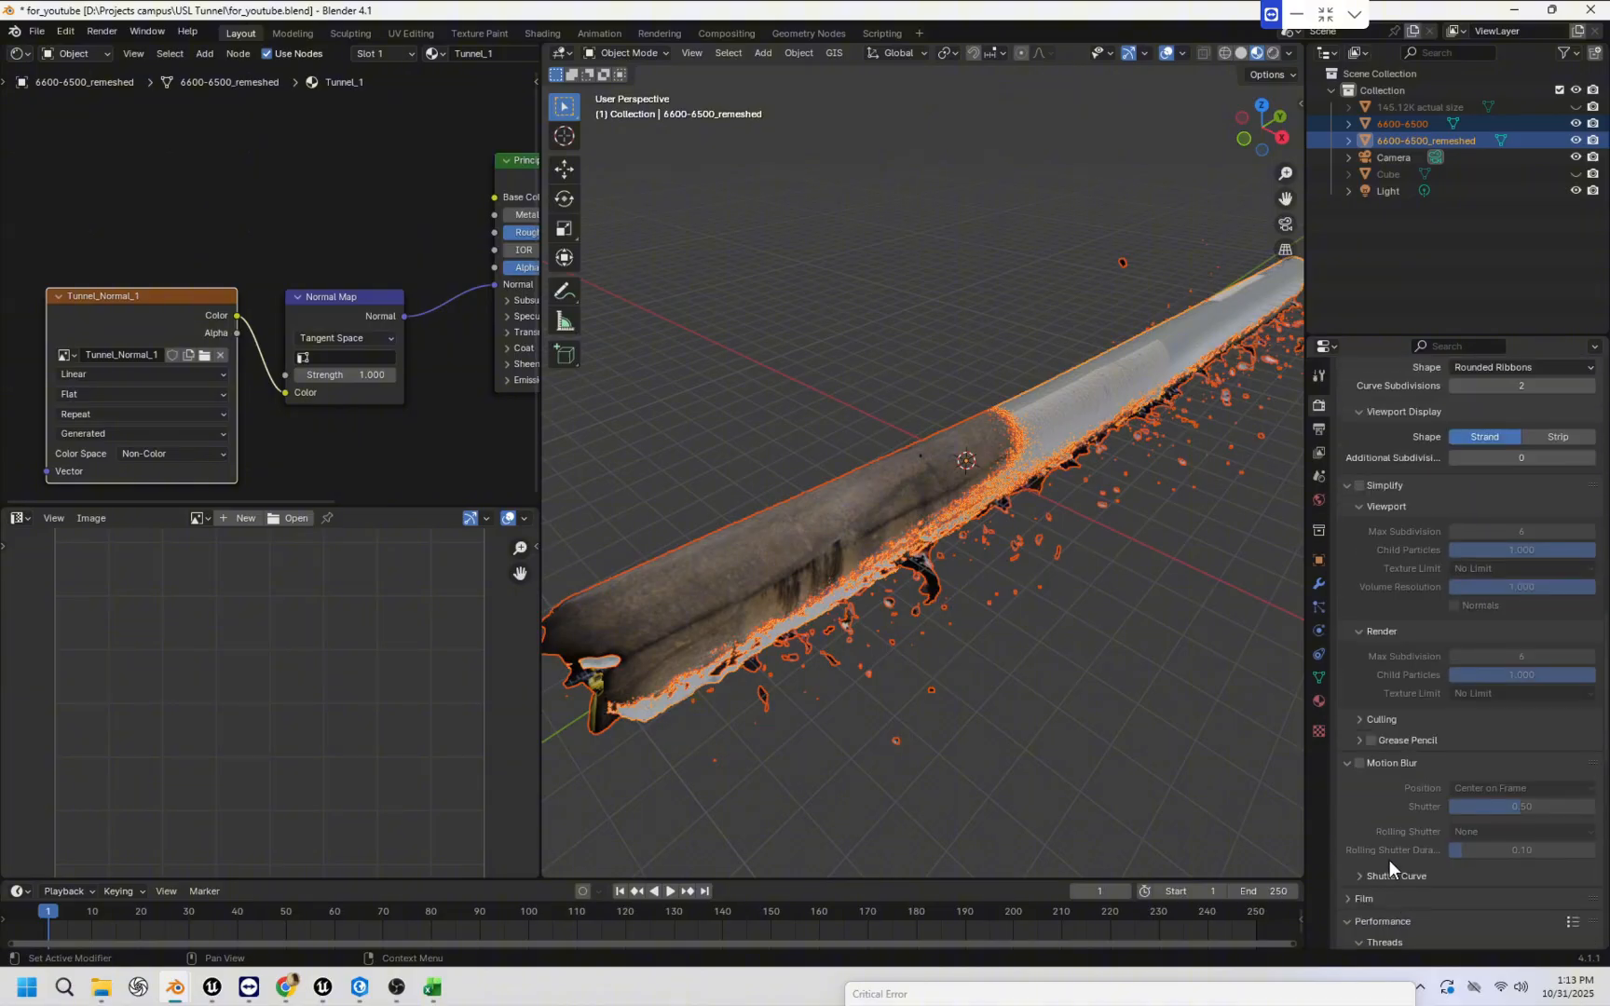
{"action": "scroll", "coordinate": [1388, 849], "scroll_direction": "up", "scroll_amount": 5}
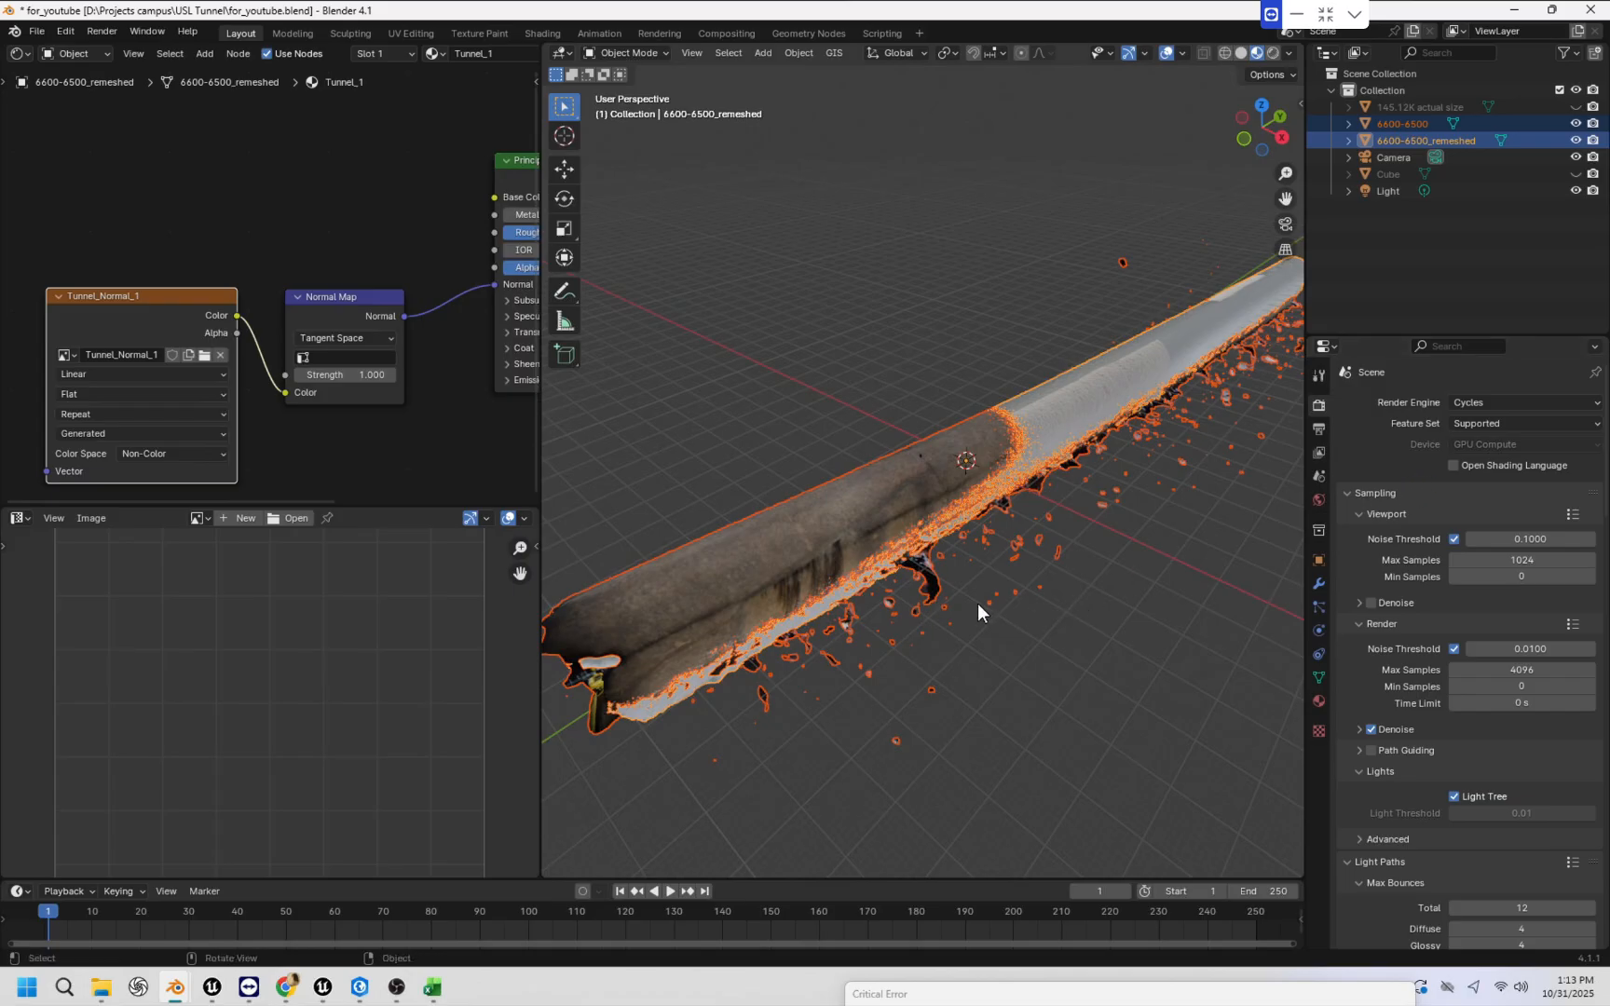
{"action": "mouse_move", "coordinate": [973, 574]}
{"action": "middle_mouse_down"}
{"action": "mouse_move", "coordinate": [996, 572]}
{"action": "mouse_move", "coordinate": [957, 574]}
{"action": "middle_mouse_up"}
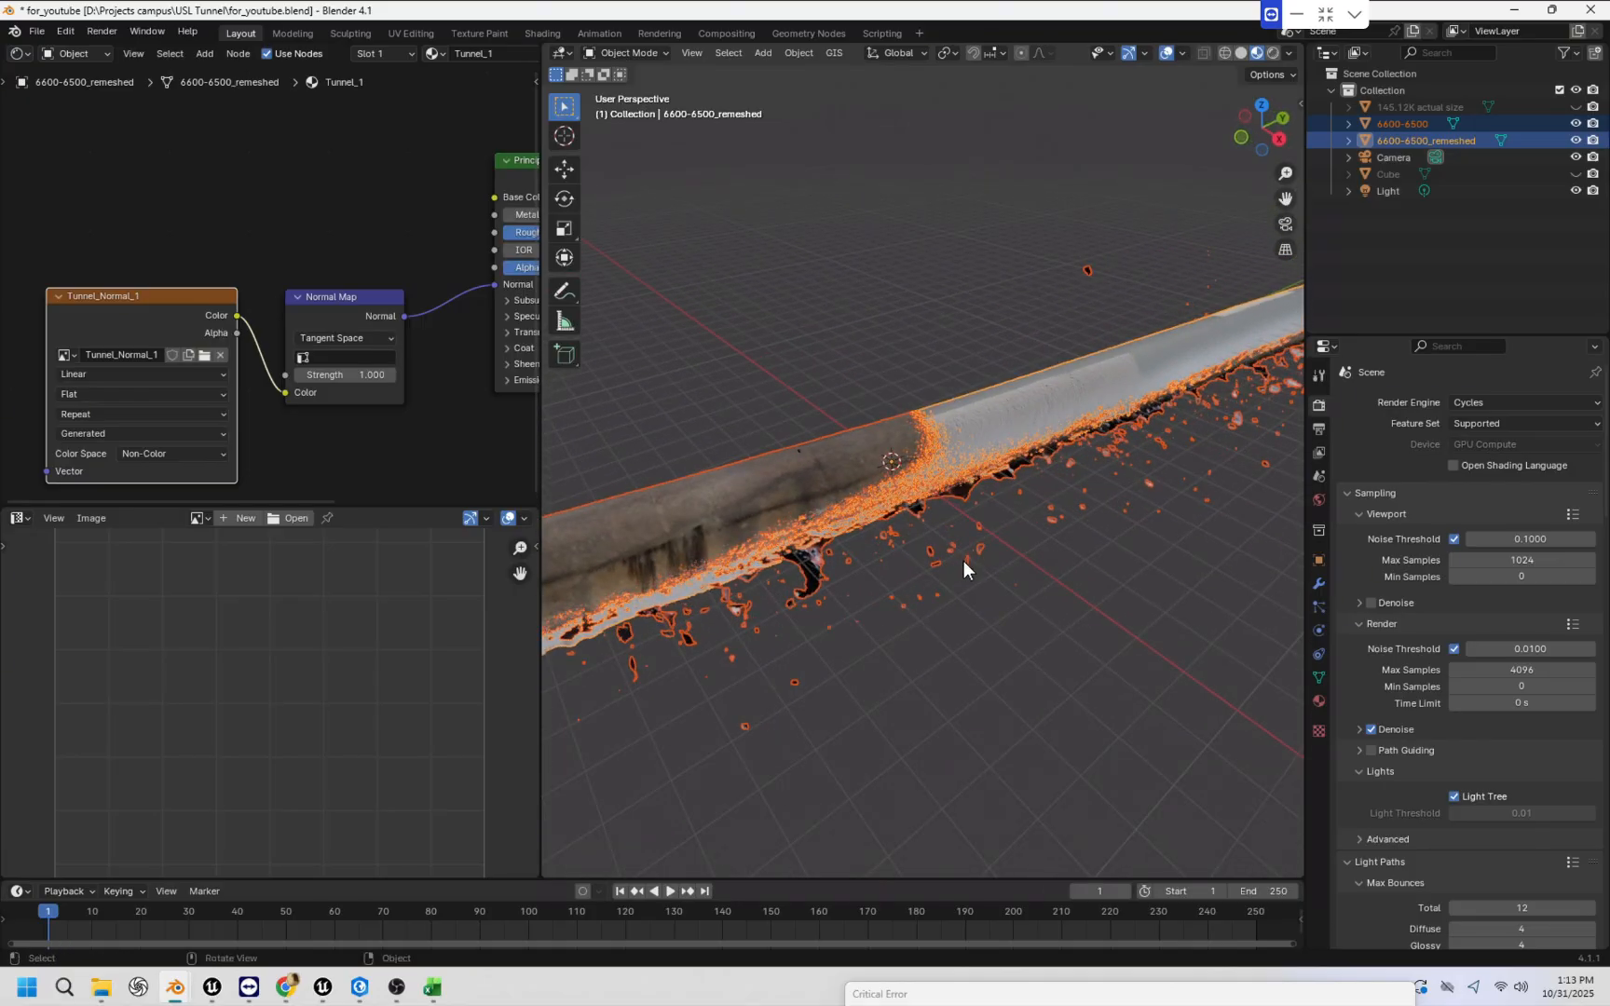
{"action": "scroll", "coordinate": [965, 565], "scroll_direction": "down", "scroll_amount": 2}
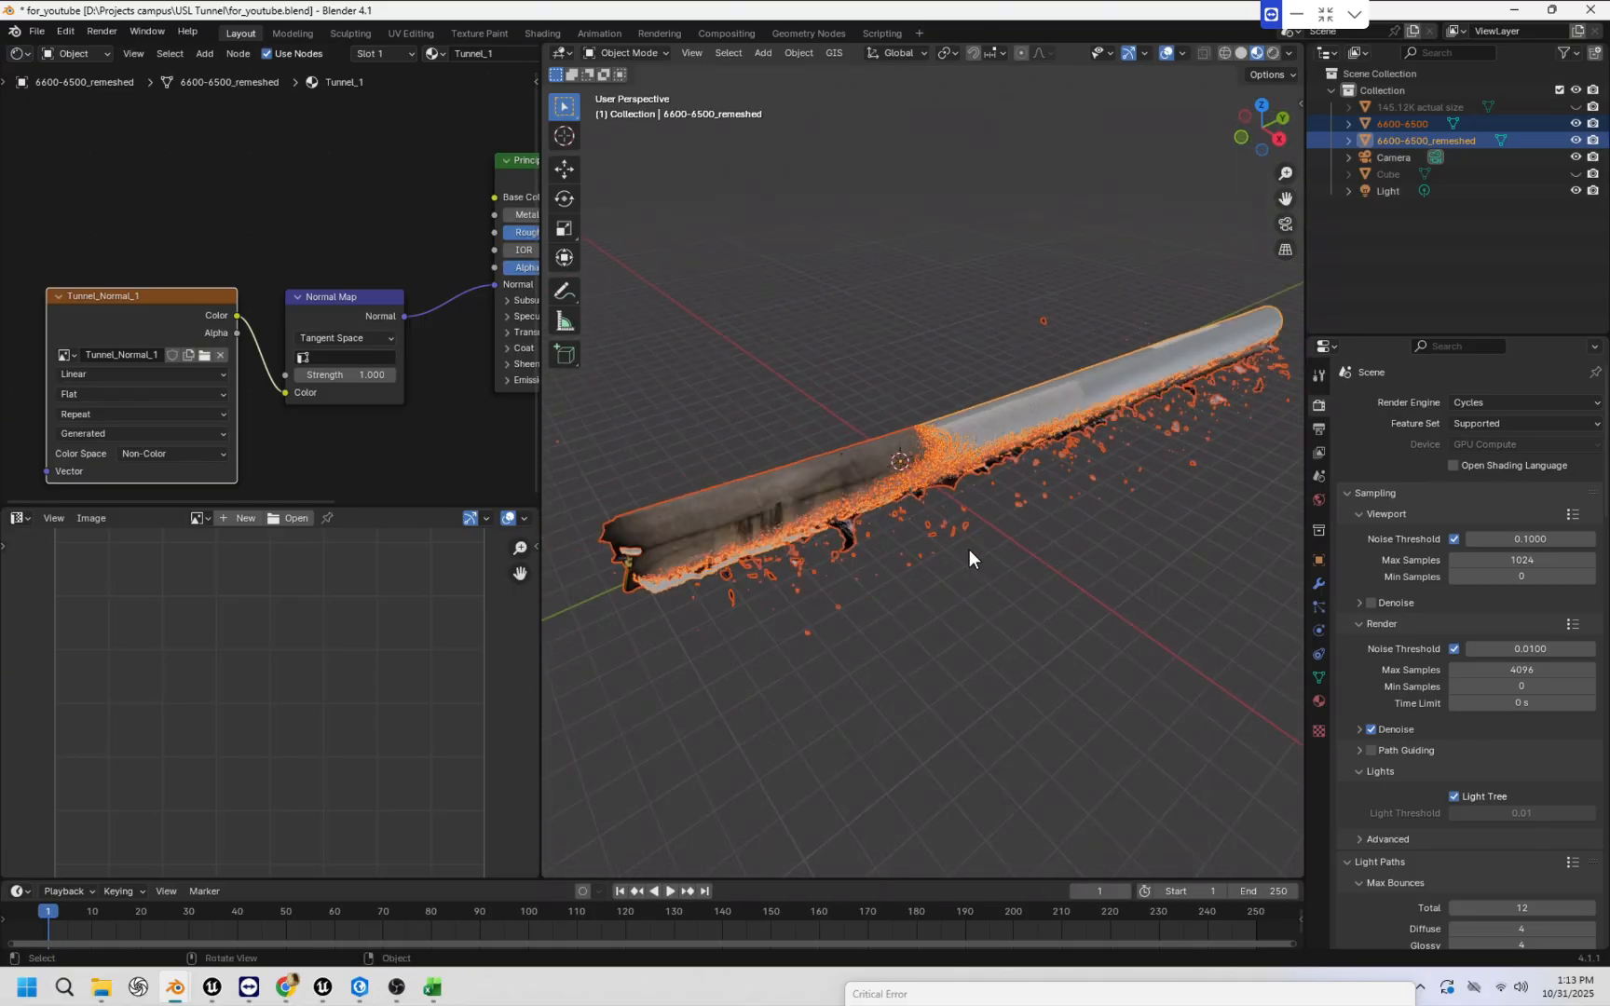
{"action": "scroll", "coordinate": [1502, 608], "scroll_direction": "down", "scroll_amount": 3}
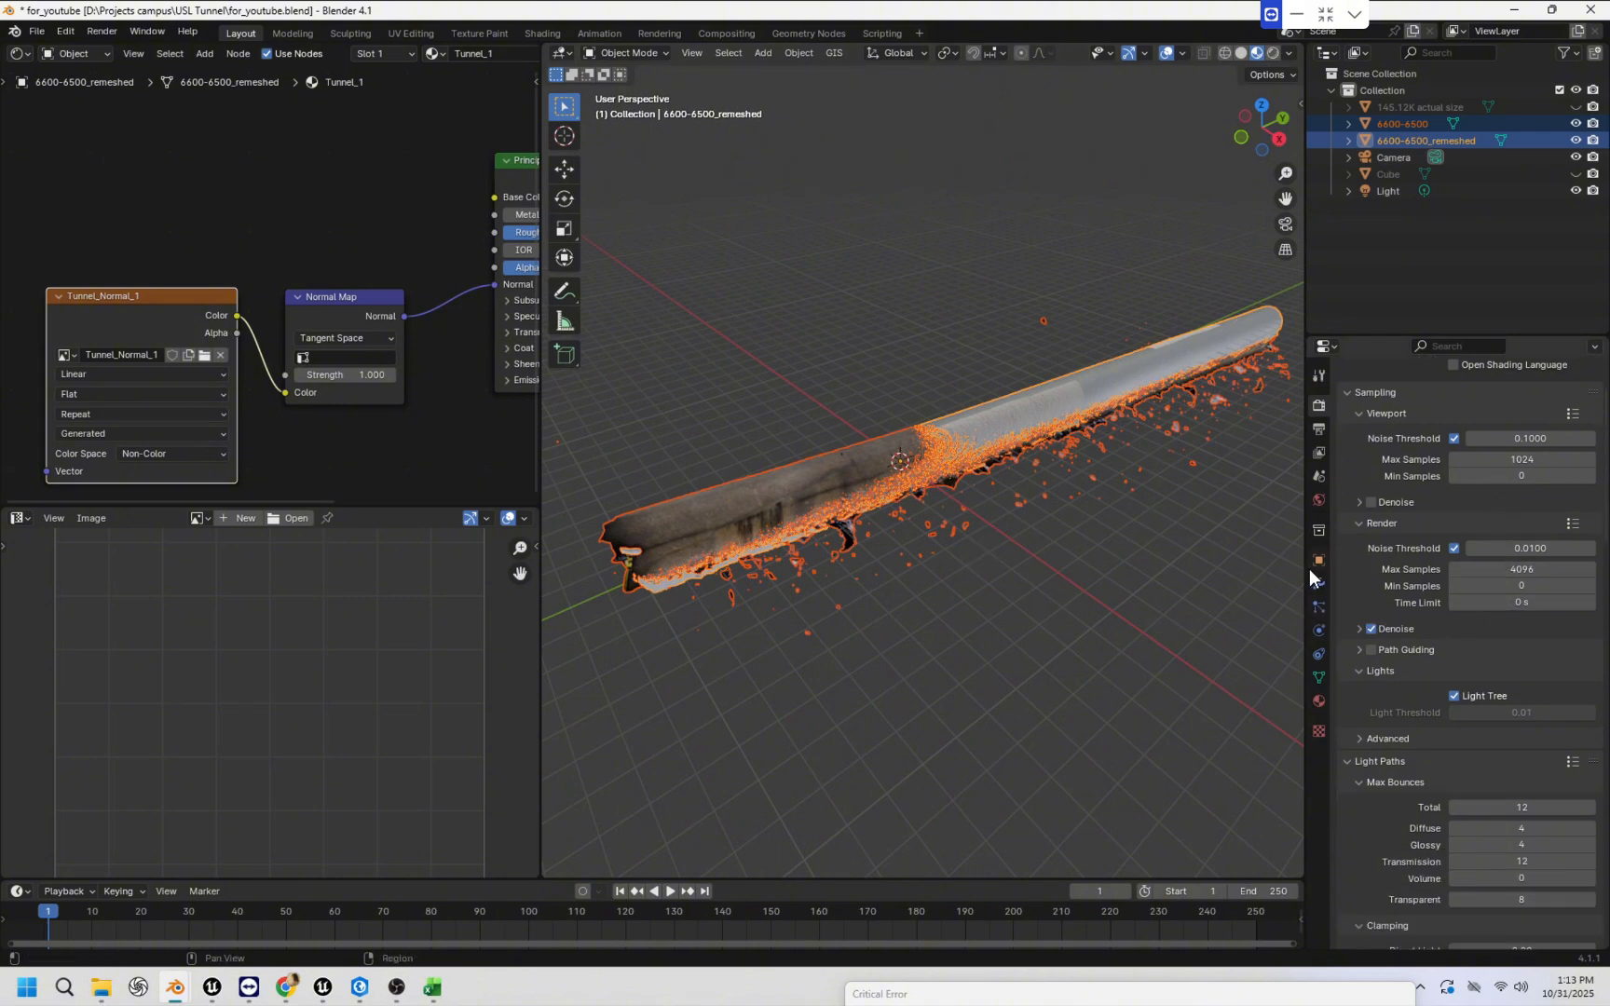
{"action": "scroll", "coordinate": [1482, 642], "scroll_direction": "down", "scroll_amount": 8}
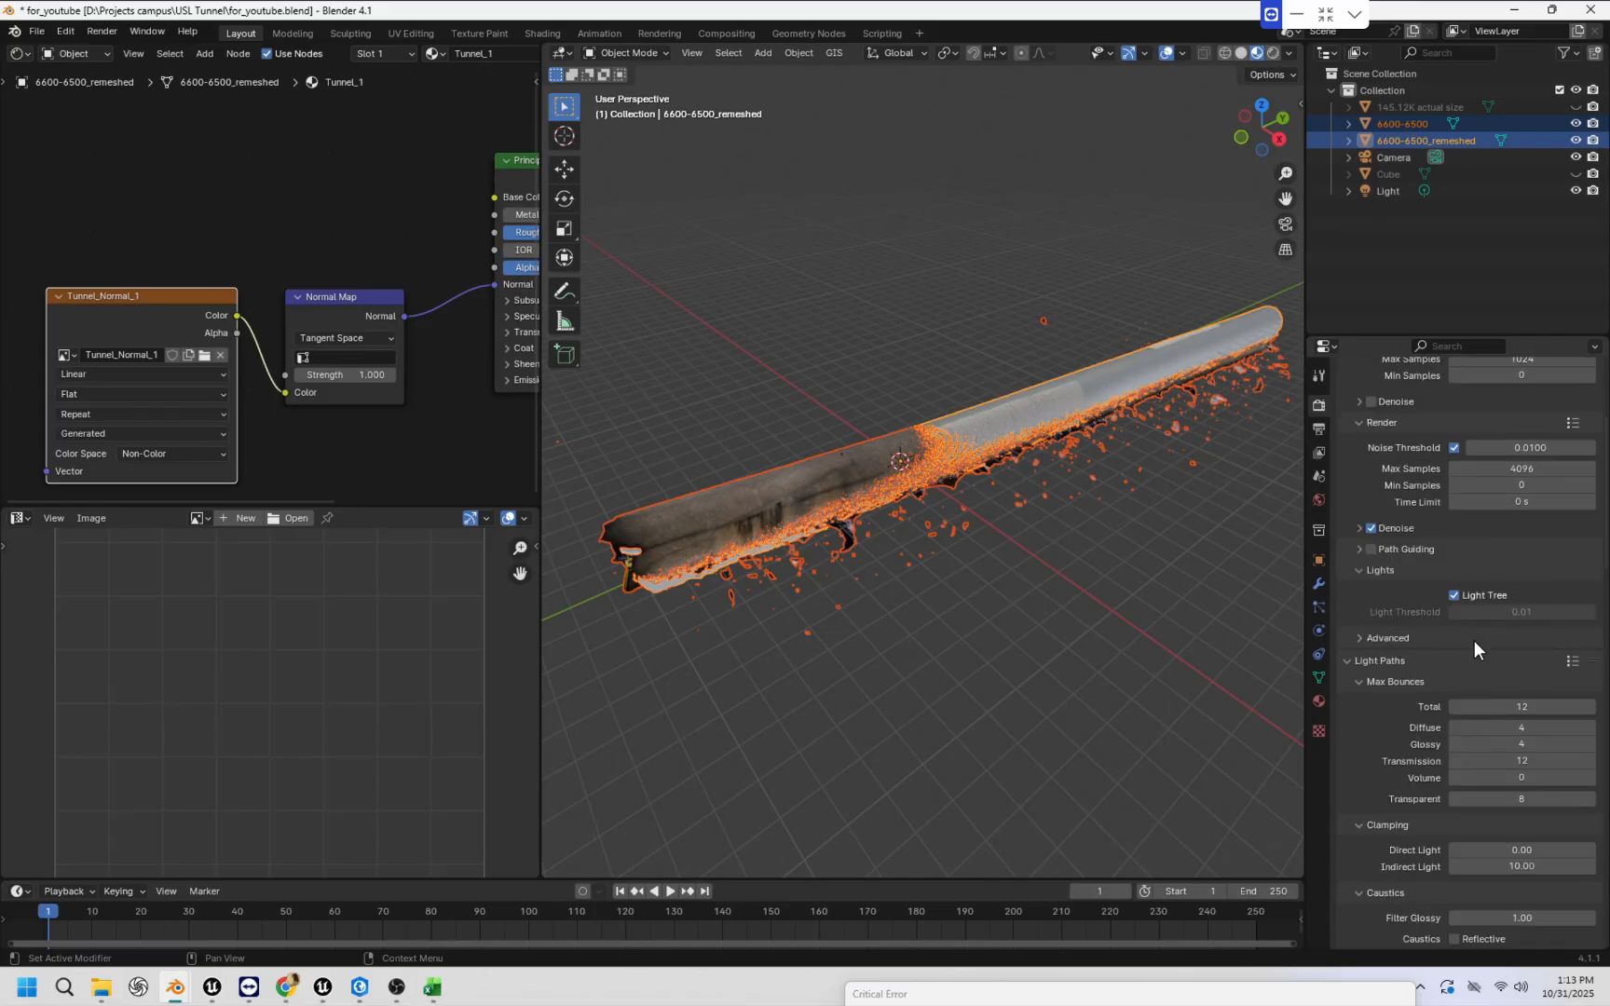
{"action": "scroll", "coordinate": [1430, 650], "scroll_direction": "down", "scroll_amount": 11}
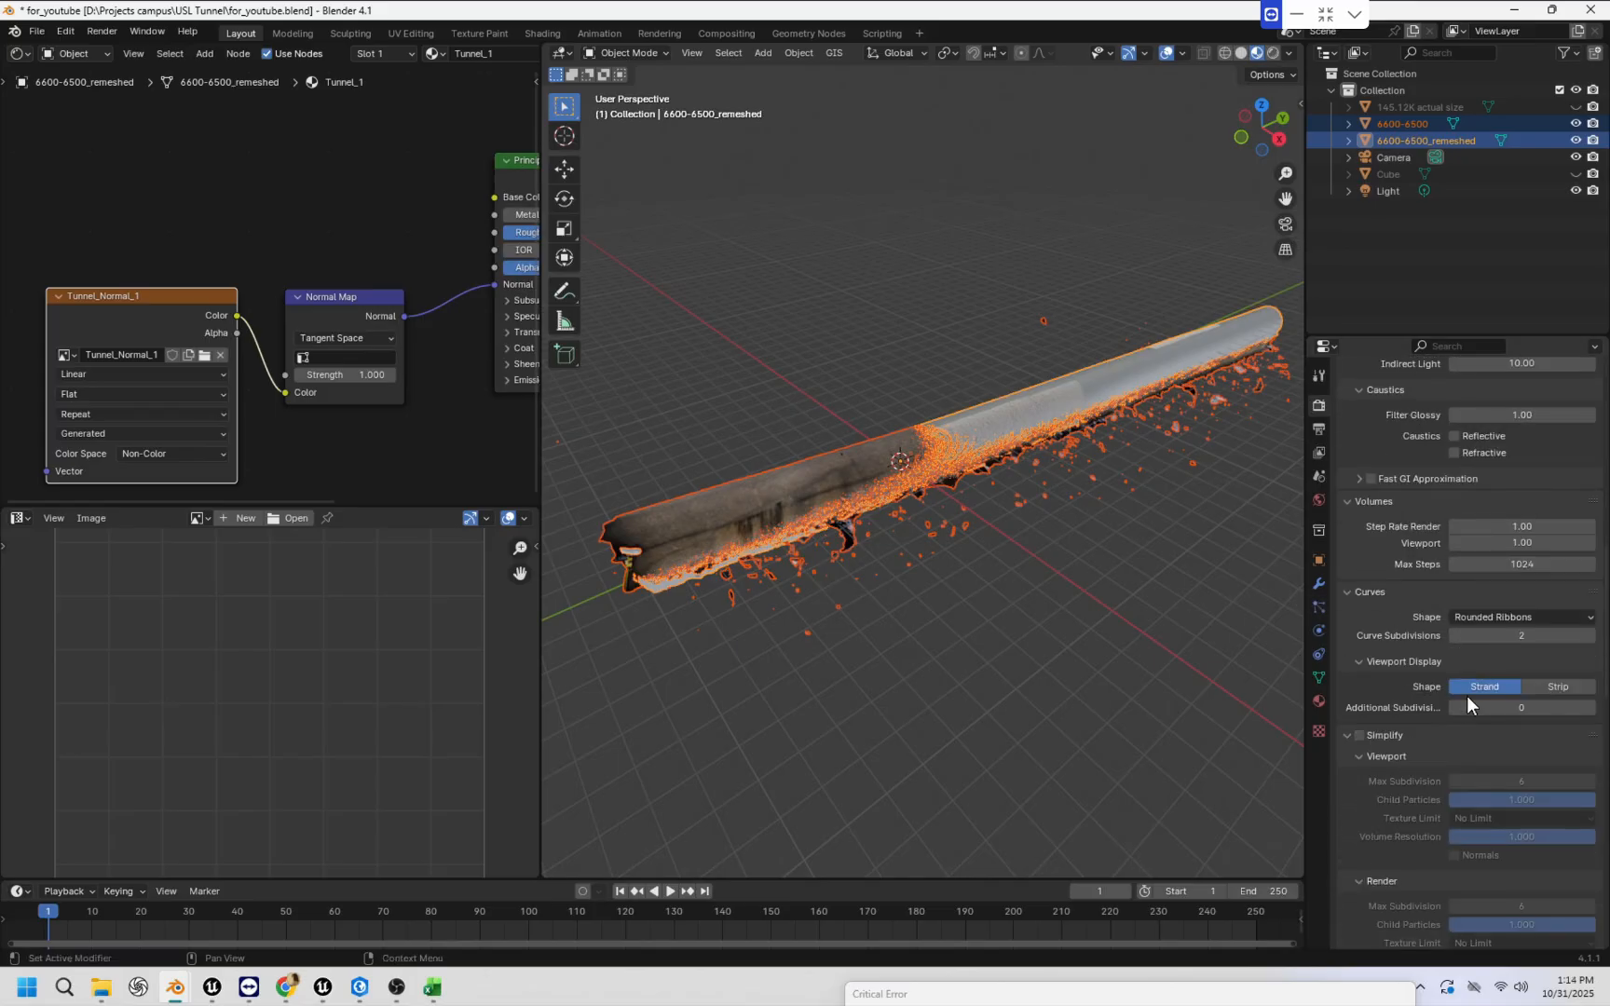
{"action": "scroll", "coordinate": [1467, 696], "scroll_direction": "up", "scroll_amount": 5}
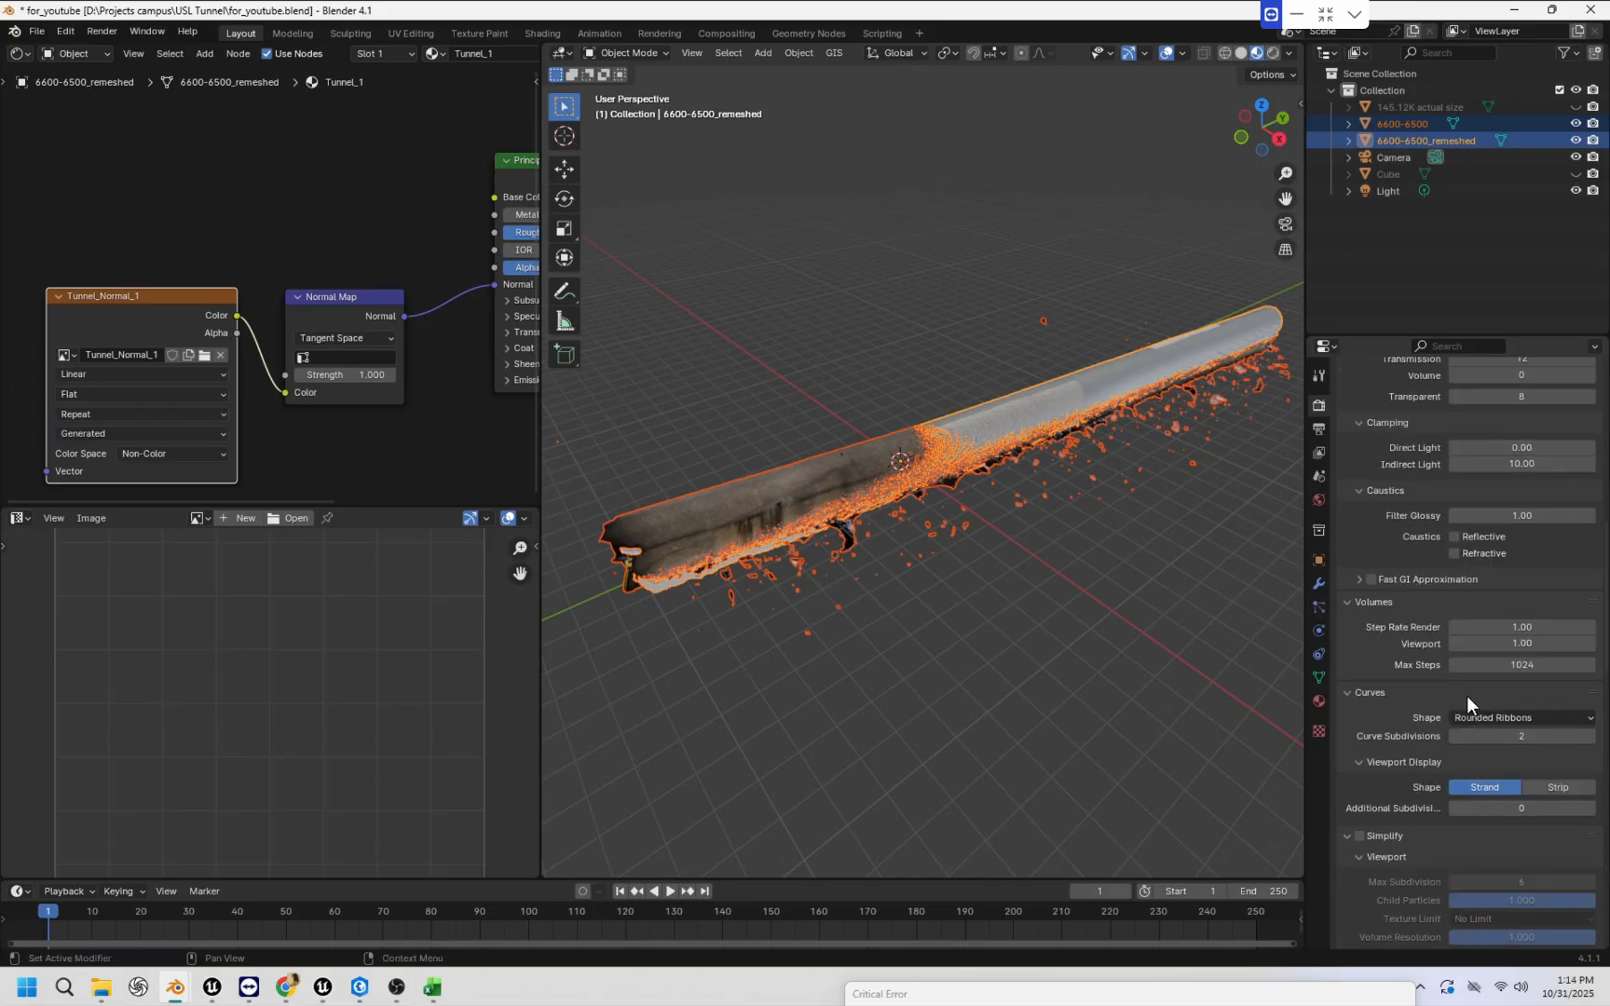
{"action": "scroll", "coordinate": [1463, 699], "scroll_direction": "down", "scroll_amount": 18}
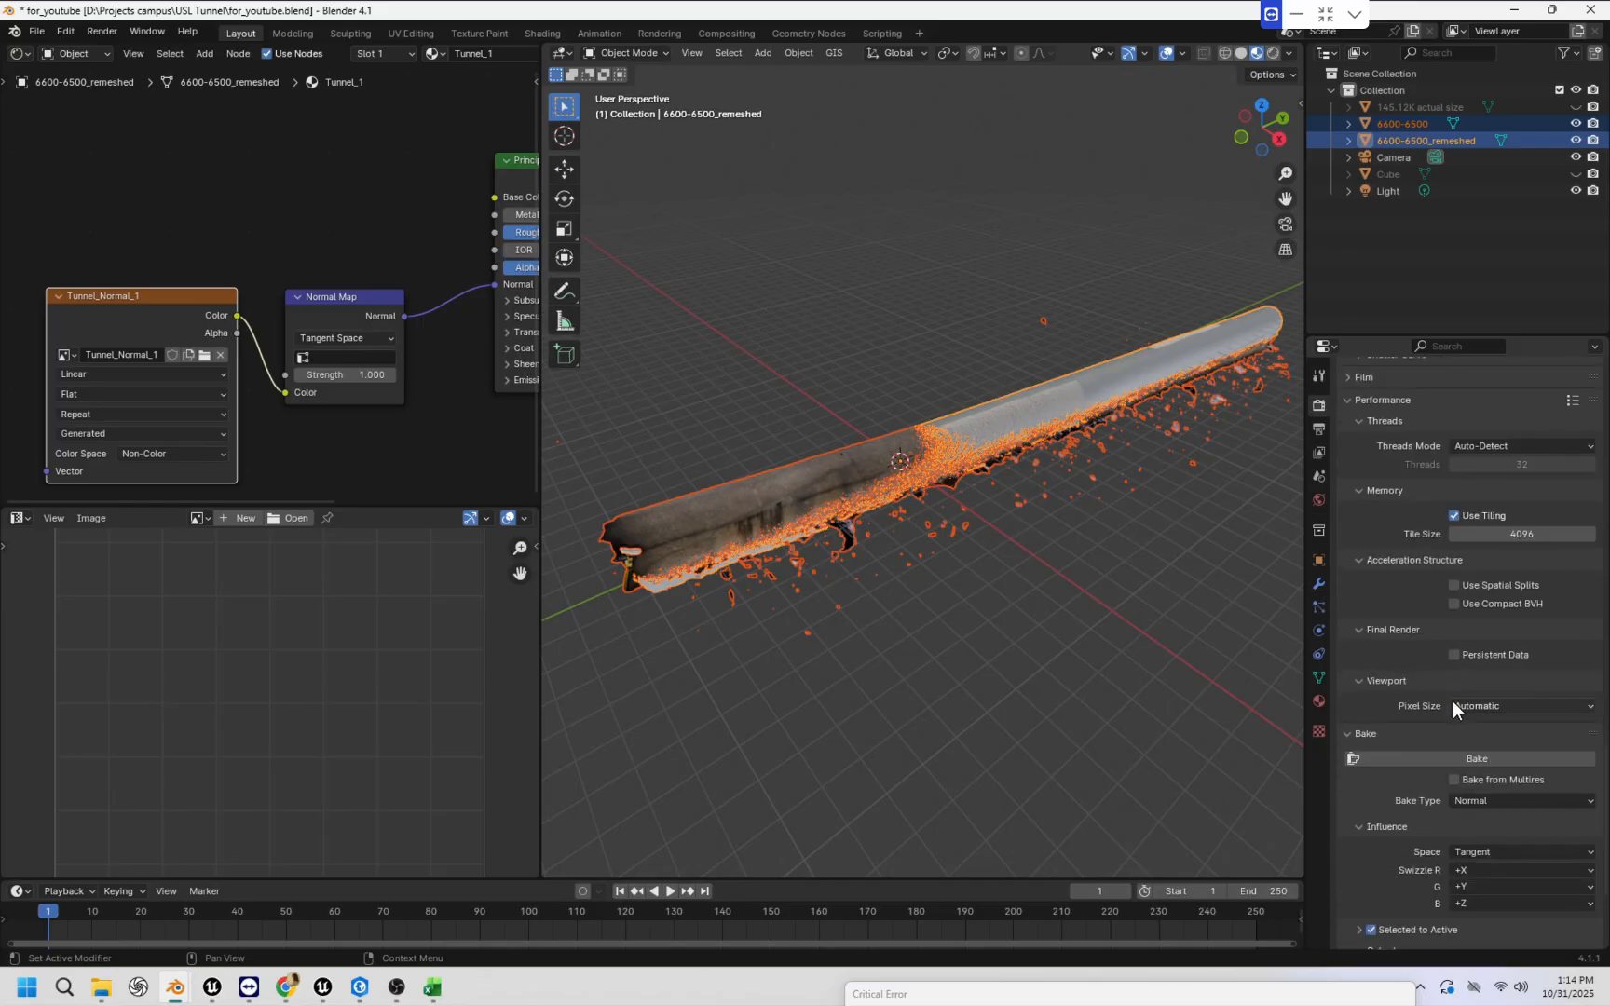
Bake the tangent-space normal map from the 6600-6500 mesh onto 6600-6500_remeshed into the Tunnel_Normal_1 image.
{"action": "scroll", "coordinate": [1455, 698], "scroll_direction": "down", "scroll_amount": 4}
{"action": "scroll", "coordinate": [1448, 694], "scroll_direction": "down", "scroll_amount": 1}
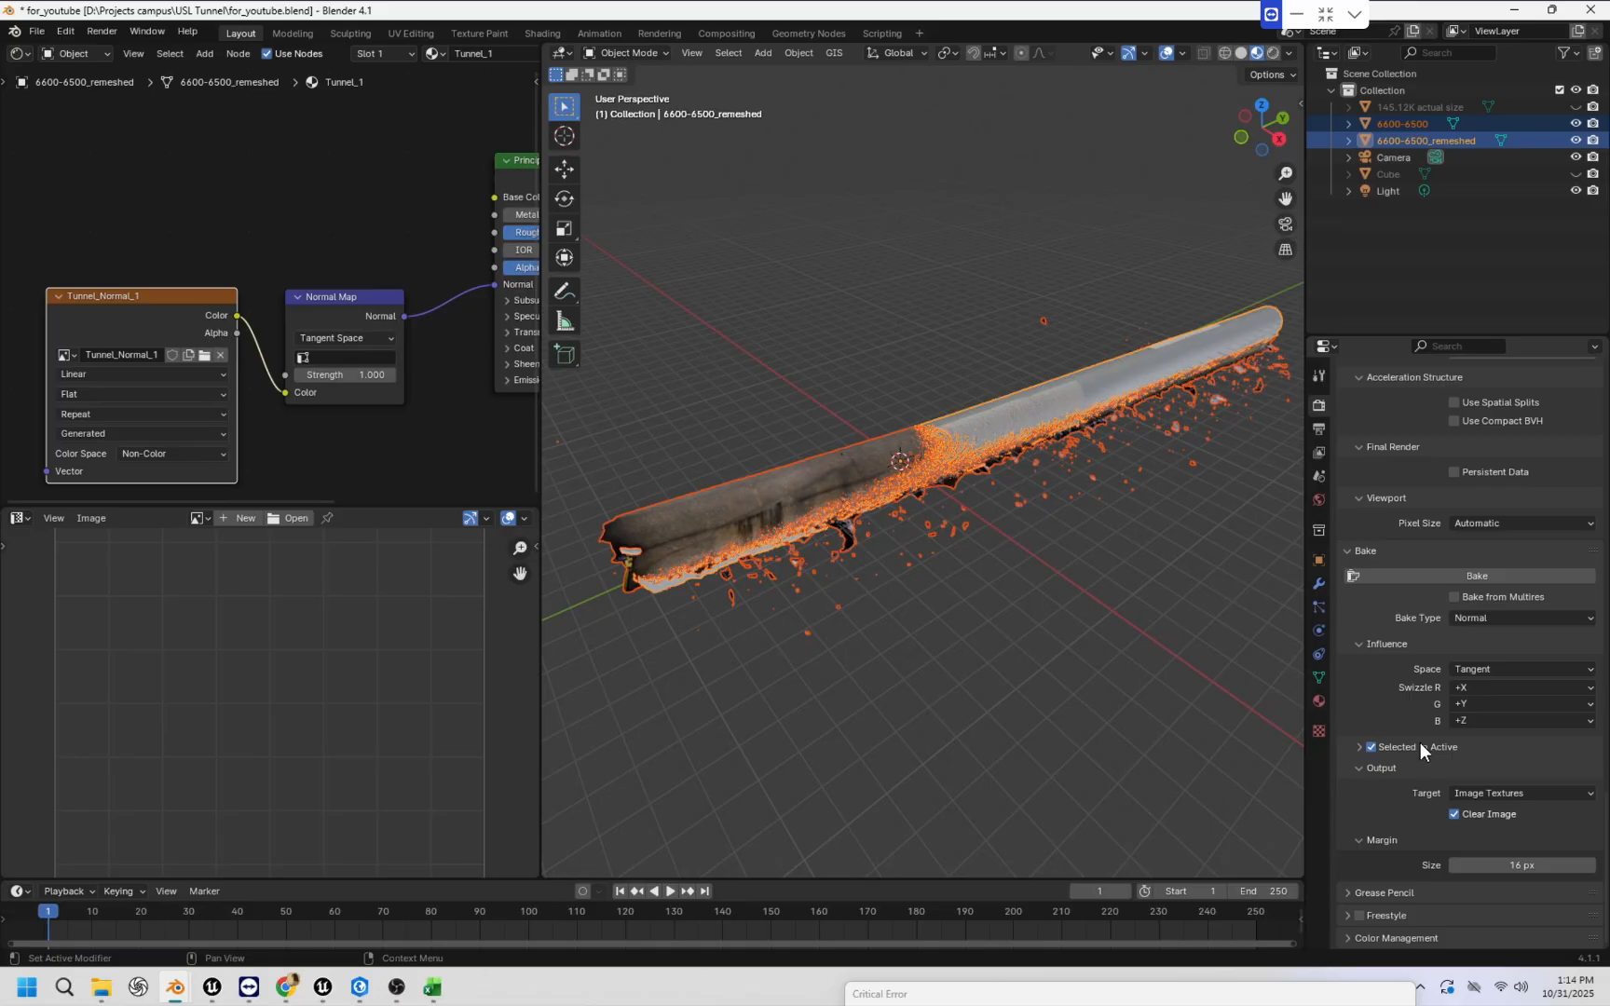
{"action": "scroll", "coordinate": [1488, 727], "scroll_direction": "up", "scroll_amount": 20}
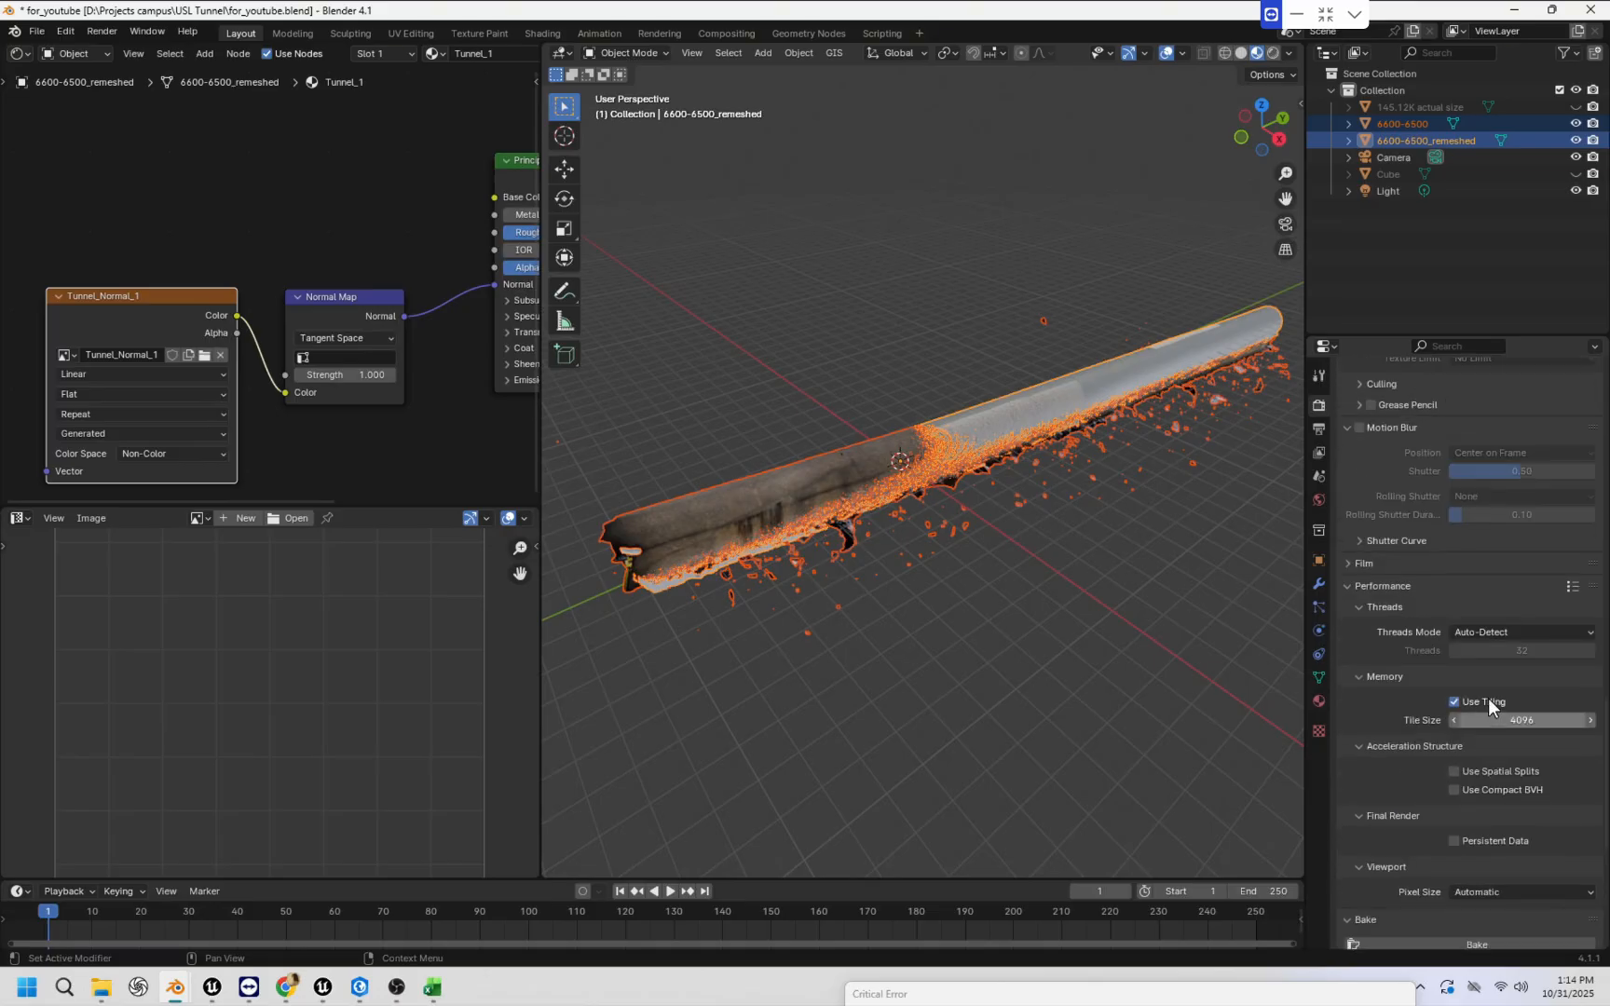
{"action": "scroll", "coordinate": [1488, 698], "scroll_direction": "up", "scroll_amount": 5}
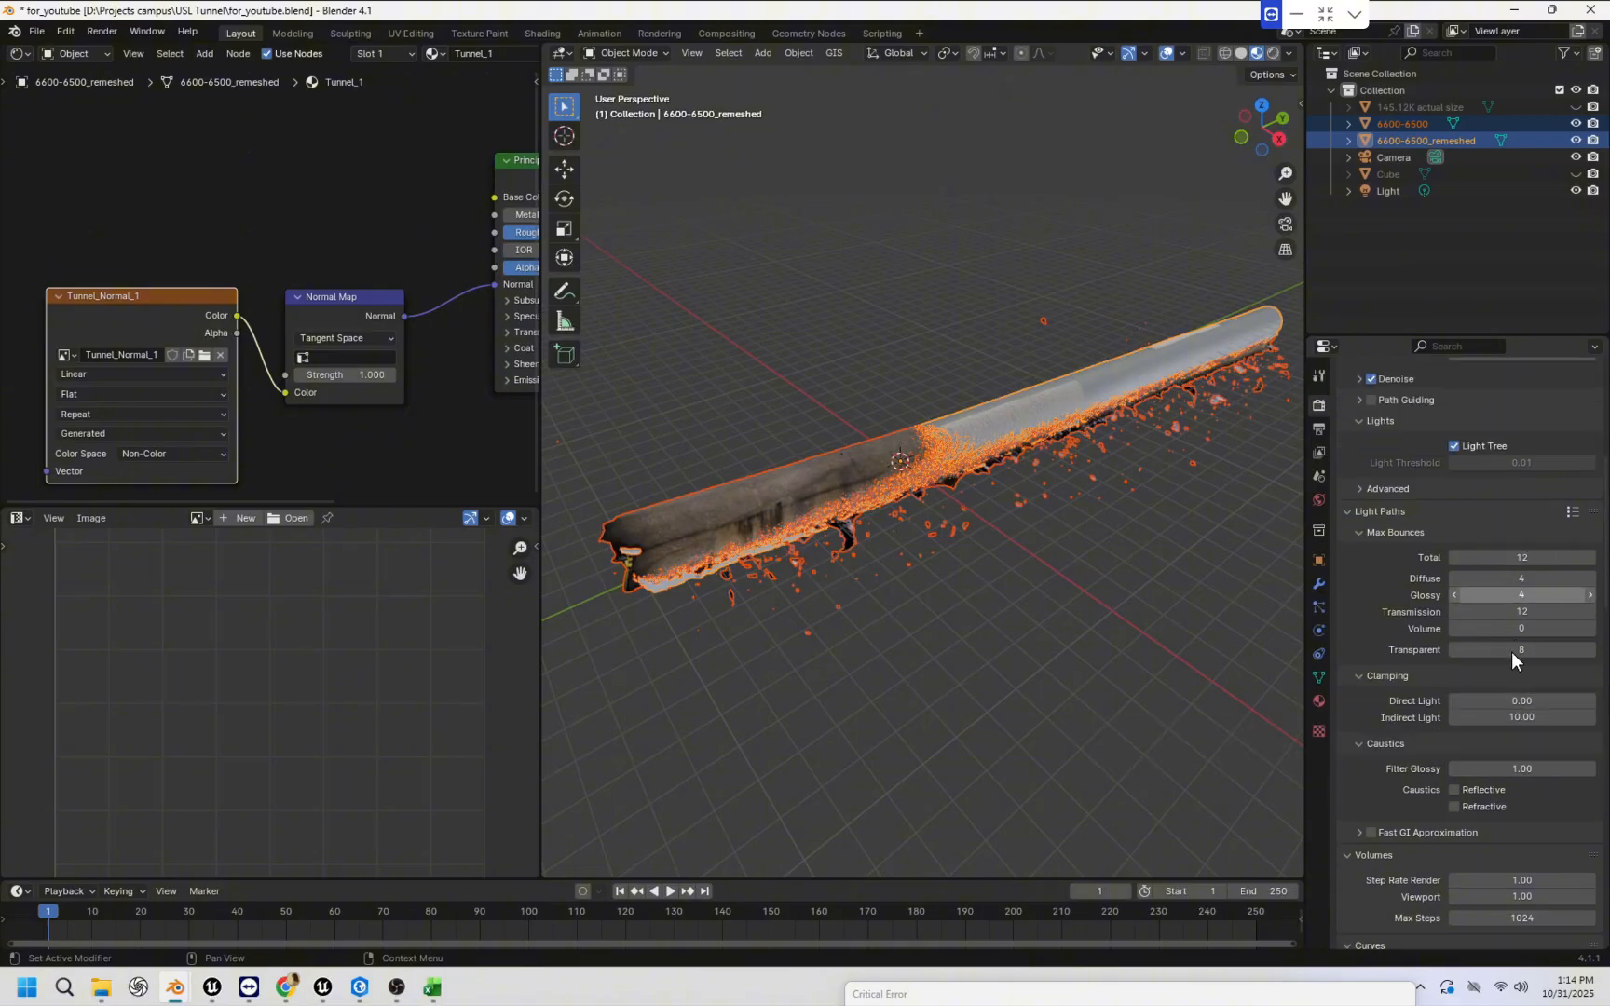
{"action": "scroll", "coordinate": [1510, 689], "scroll_direction": "down", "scroll_amount": 5}
{"action": "scroll", "coordinate": [1510, 690], "scroll_direction": "down", "scroll_amount": 20}
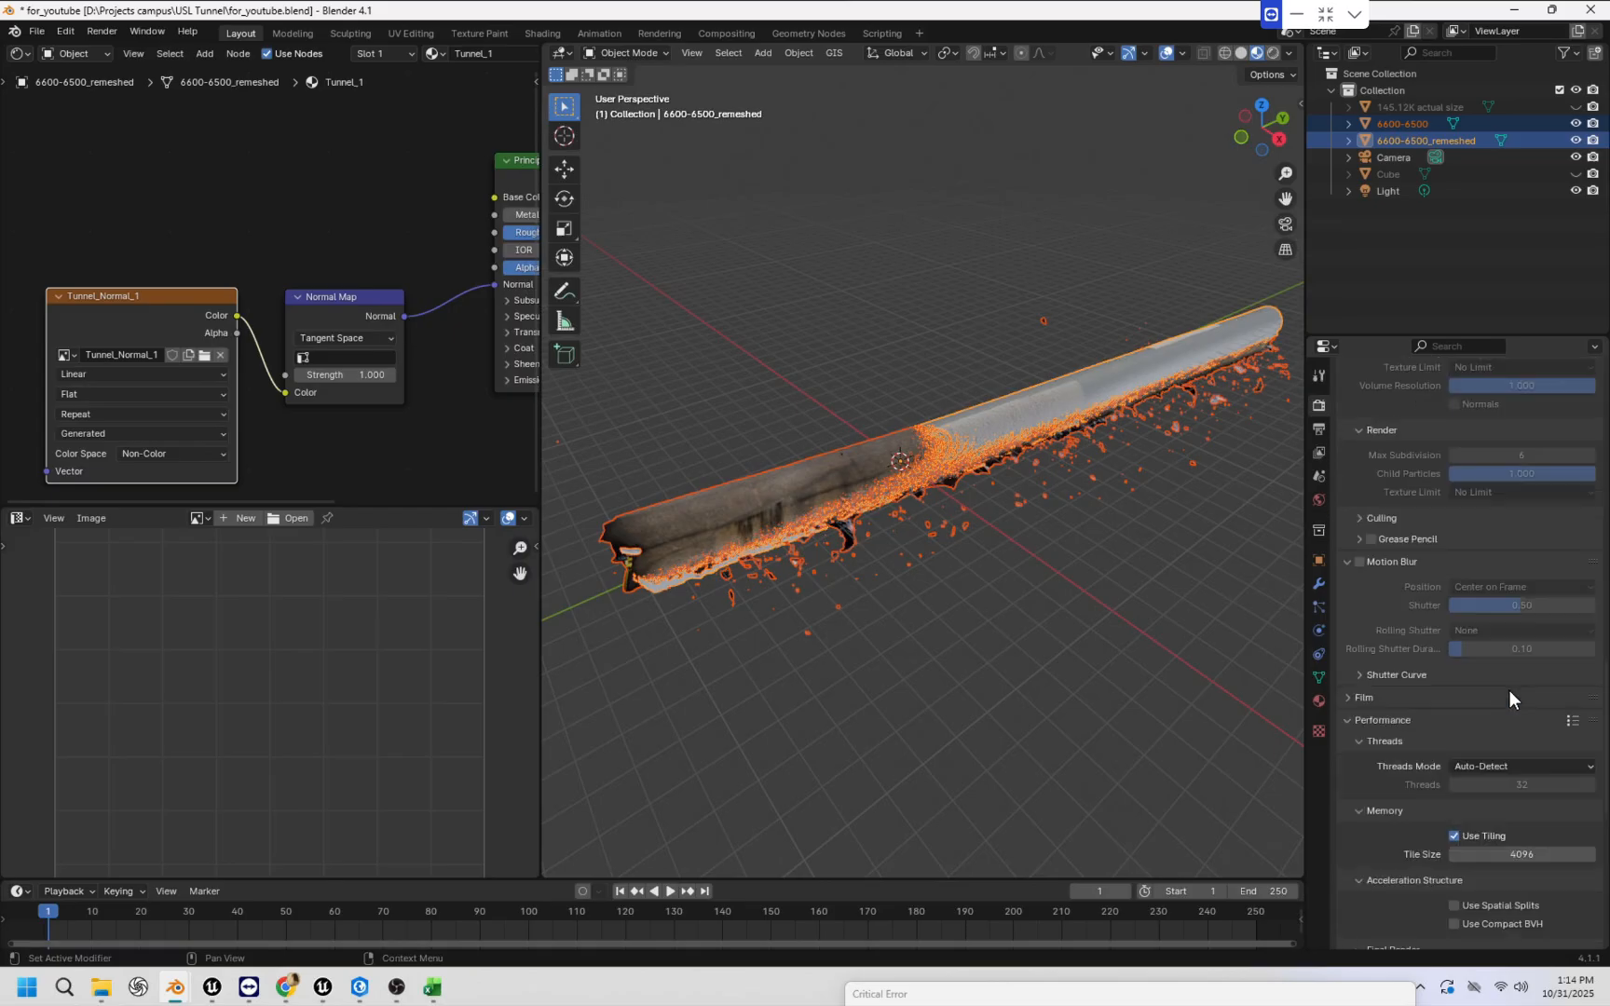
{"action": "scroll", "coordinate": [1499, 694], "scroll_direction": "down", "scroll_amount": 5}
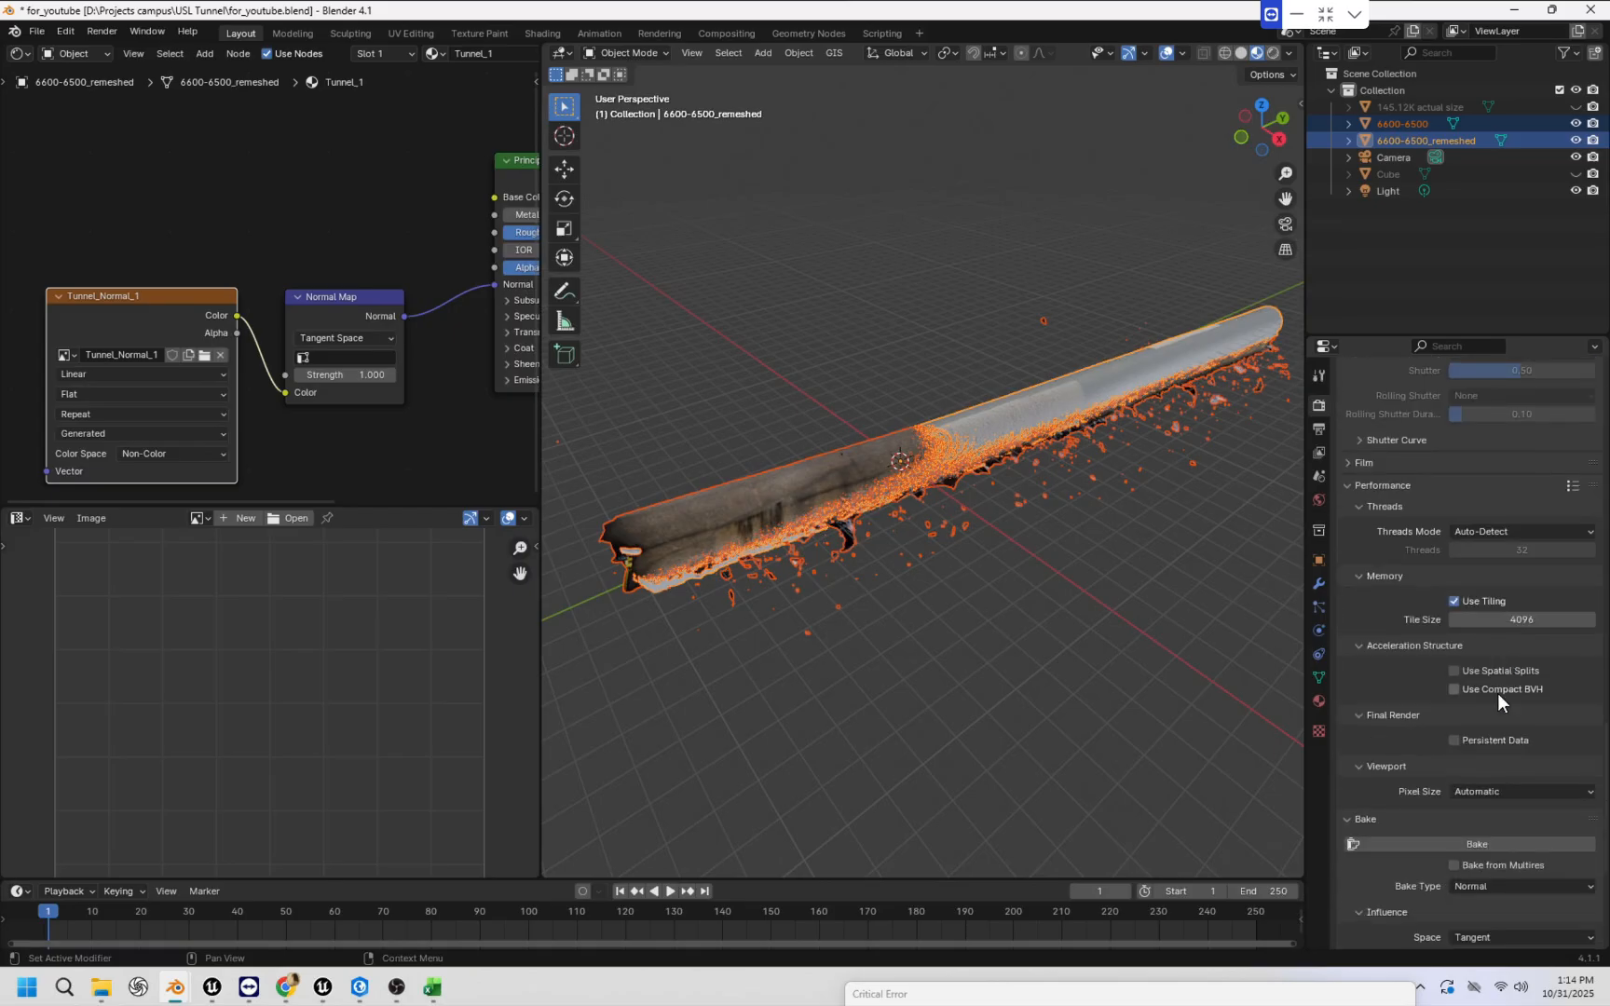
{"action": "scroll", "coordinate": [1487, 738], "scroll_direction": "down", "scroll_amount": 4}
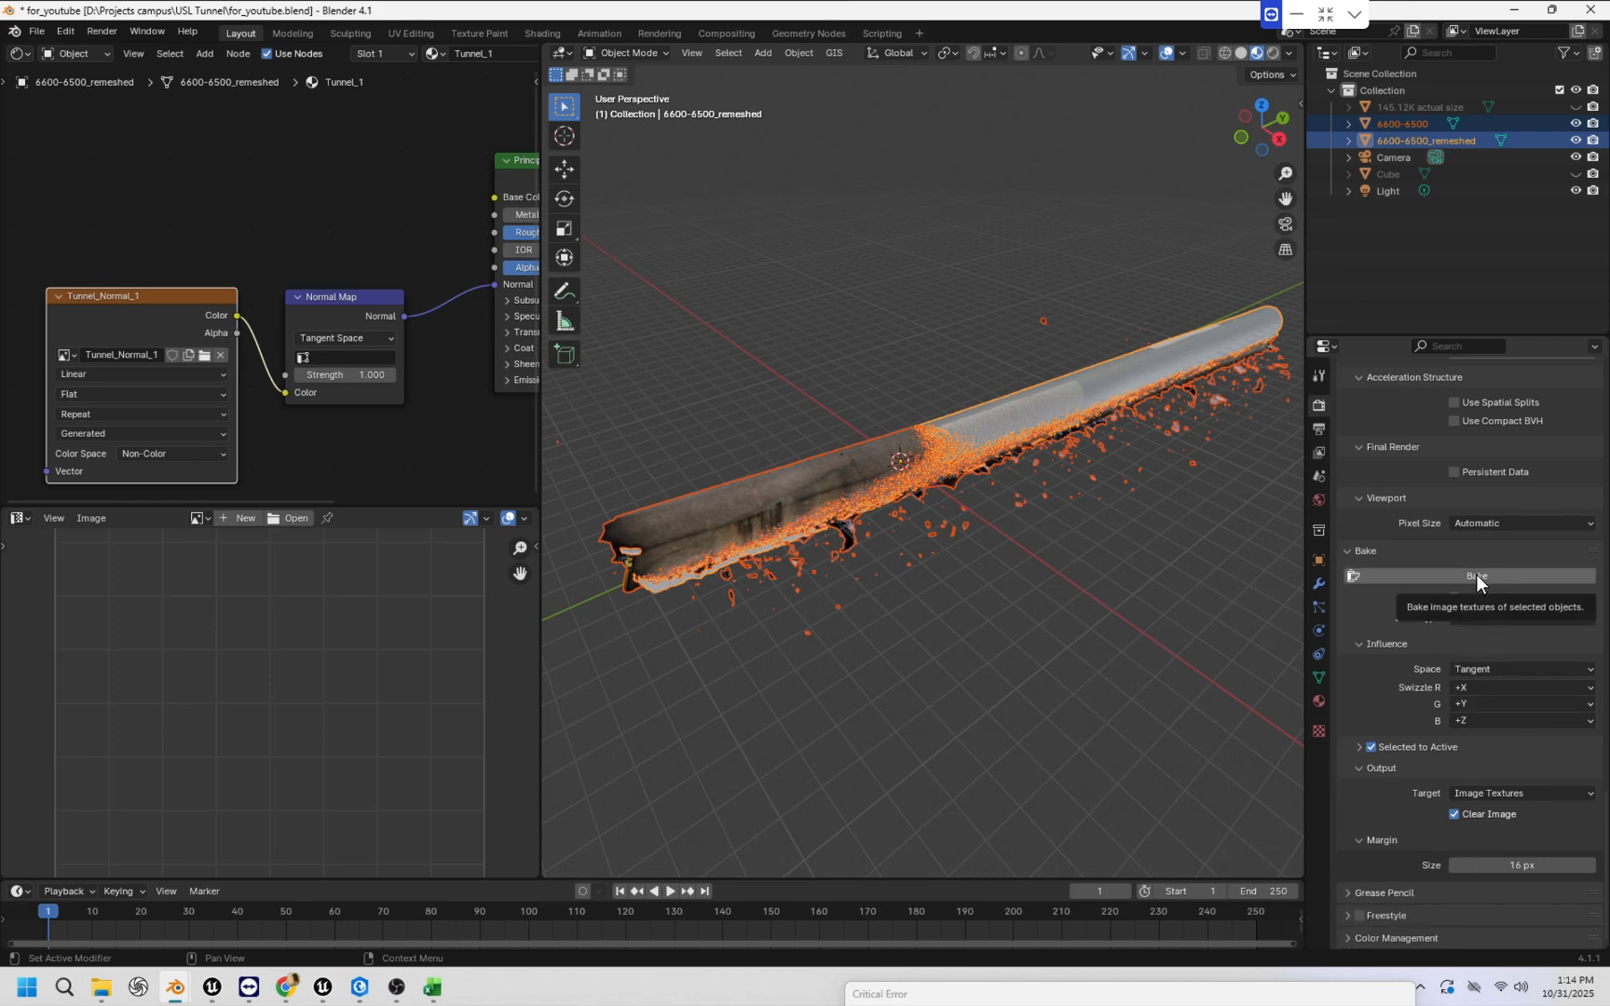
{"action": "left_click", "coordinate": [1476, 574]}
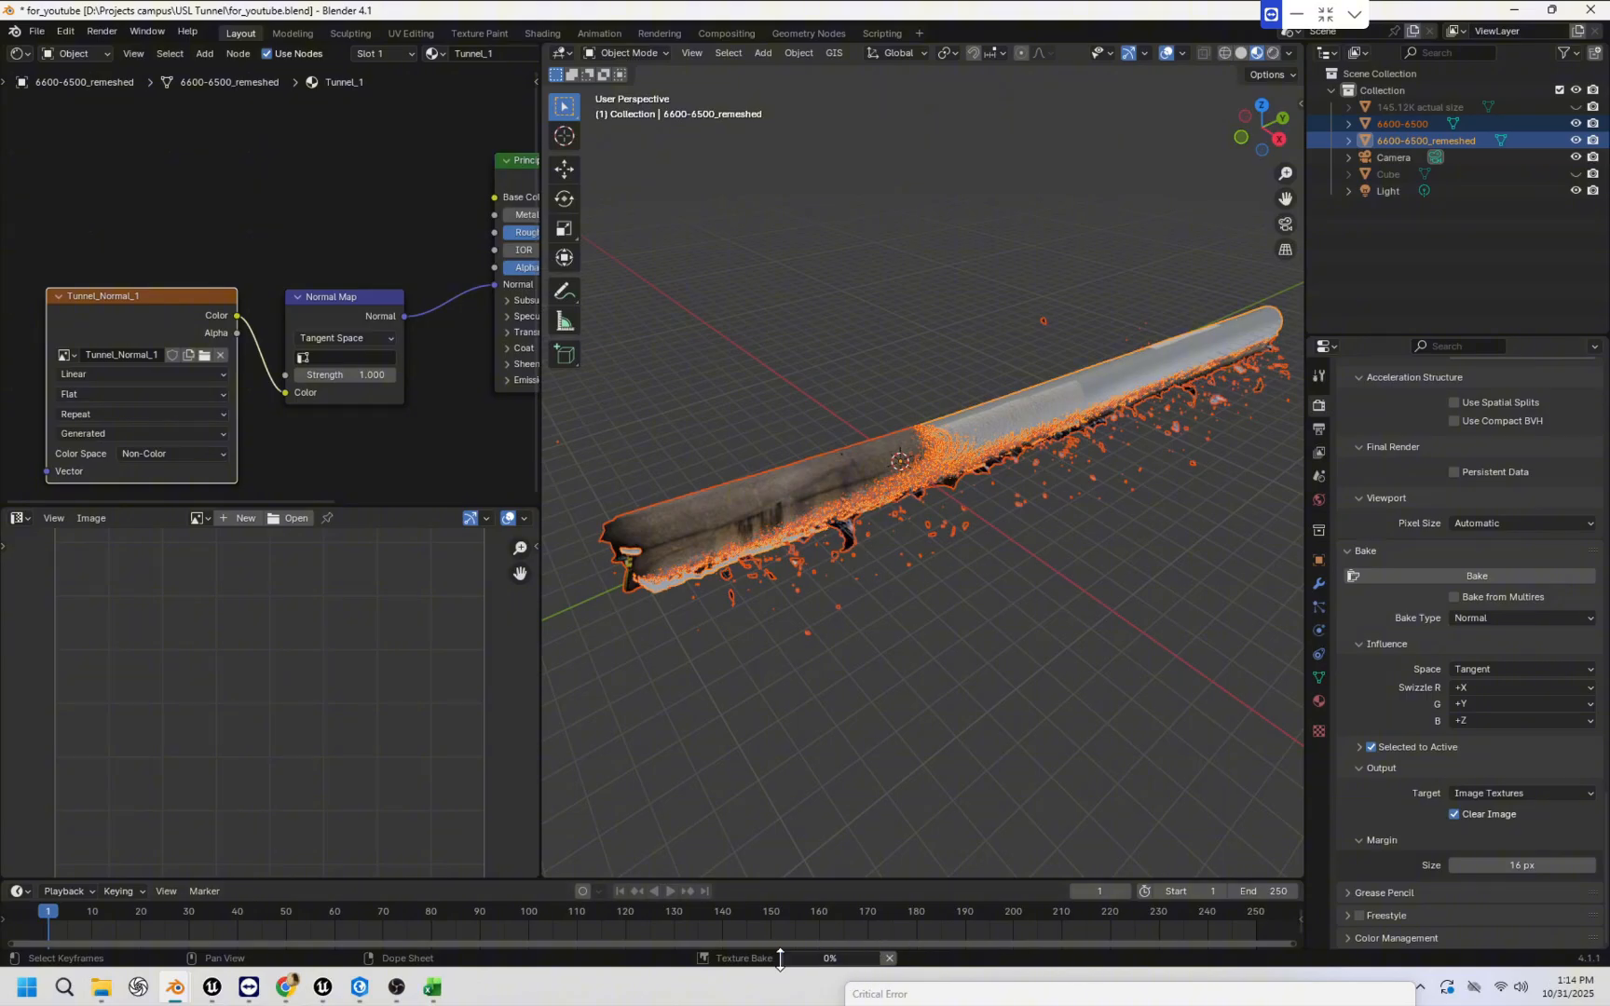
{"action": "mouse_move", "coordinate": [850, 966]}
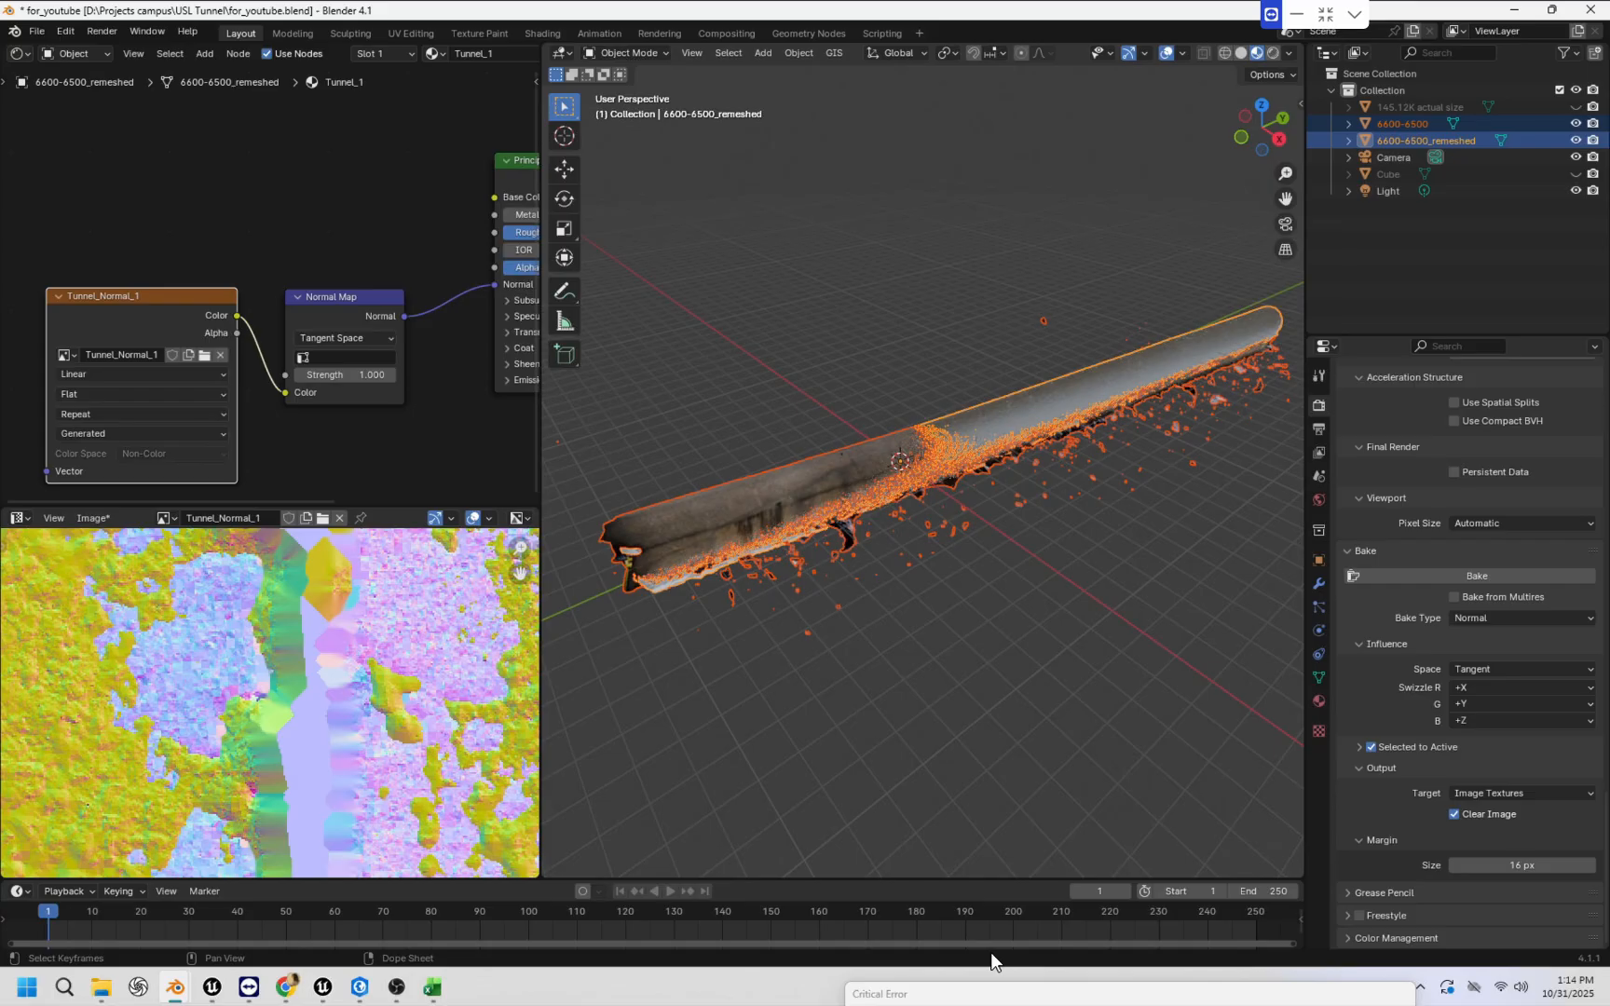
Inspect the baked Tunnel_Normal_1 image as a whole and up close in the image editor.
{"action": "scroll", "coordinate": [279, 681], "scroll_direction": "down", "scroll_amount": 6}
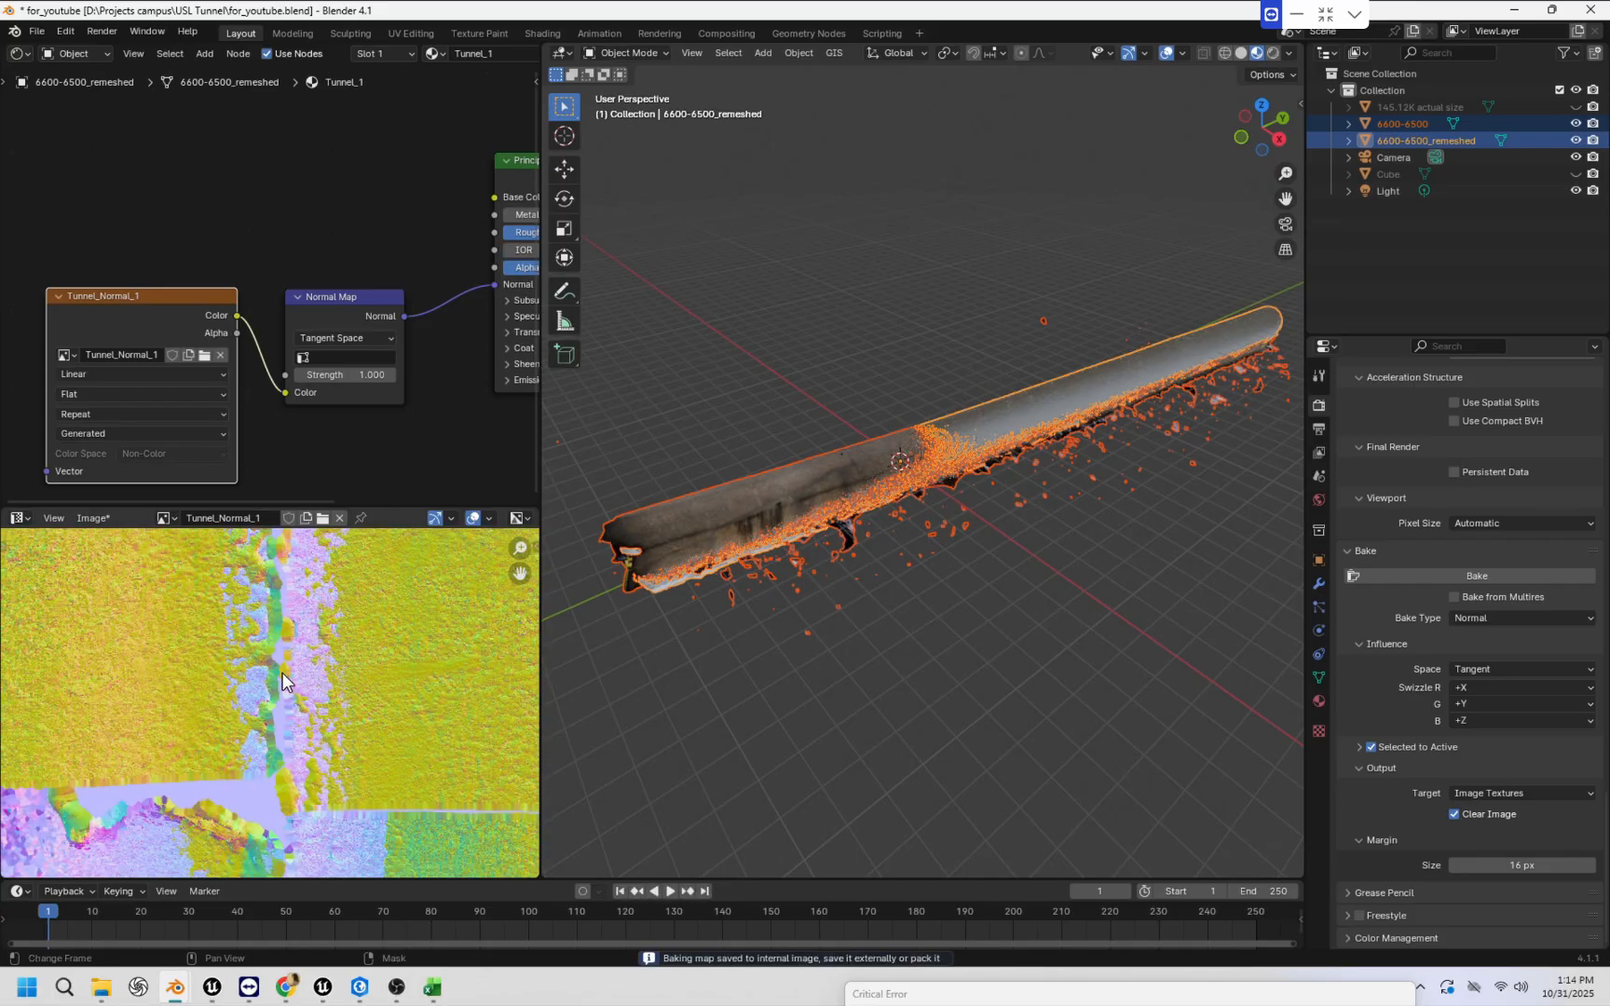
{"action": "scroll", "coordinate": [281, 674], "scroll_direction": "up", "scroll_amount": 3}
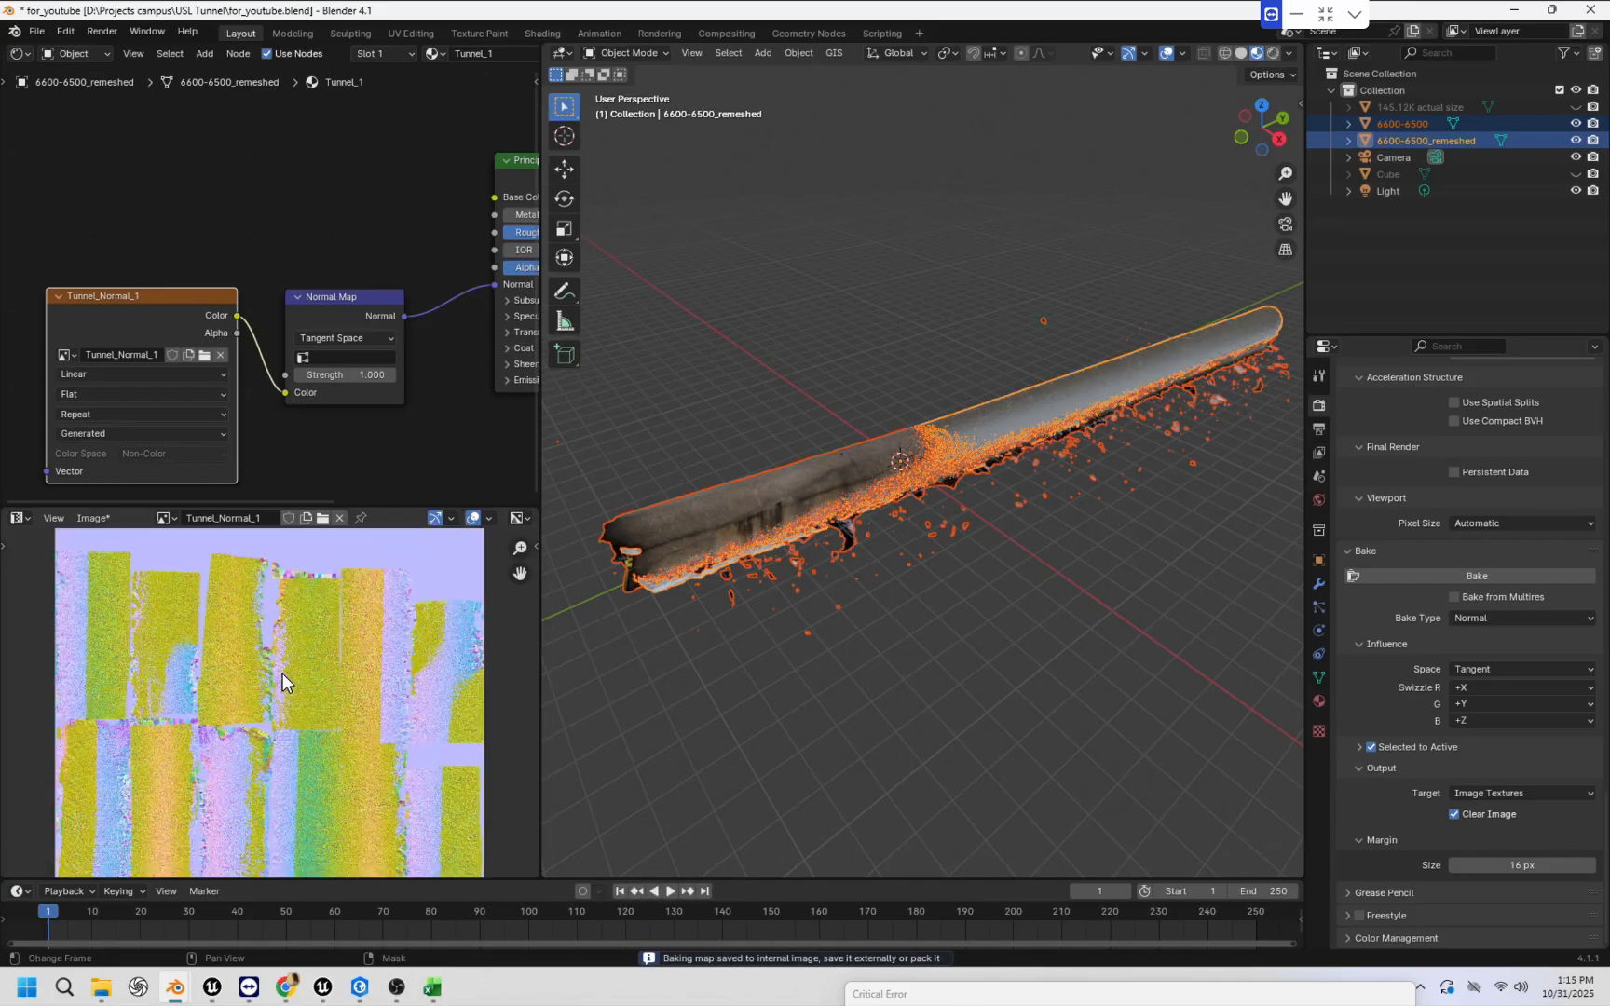
{"action": "scroll", "coordinate": [281, 674], "scroll_direction": "down", "scroll_amount": 3}
{"action": "scroll", "coordinate": [282, 677], "scroll_direction": "down", "scroll_amount": 1}
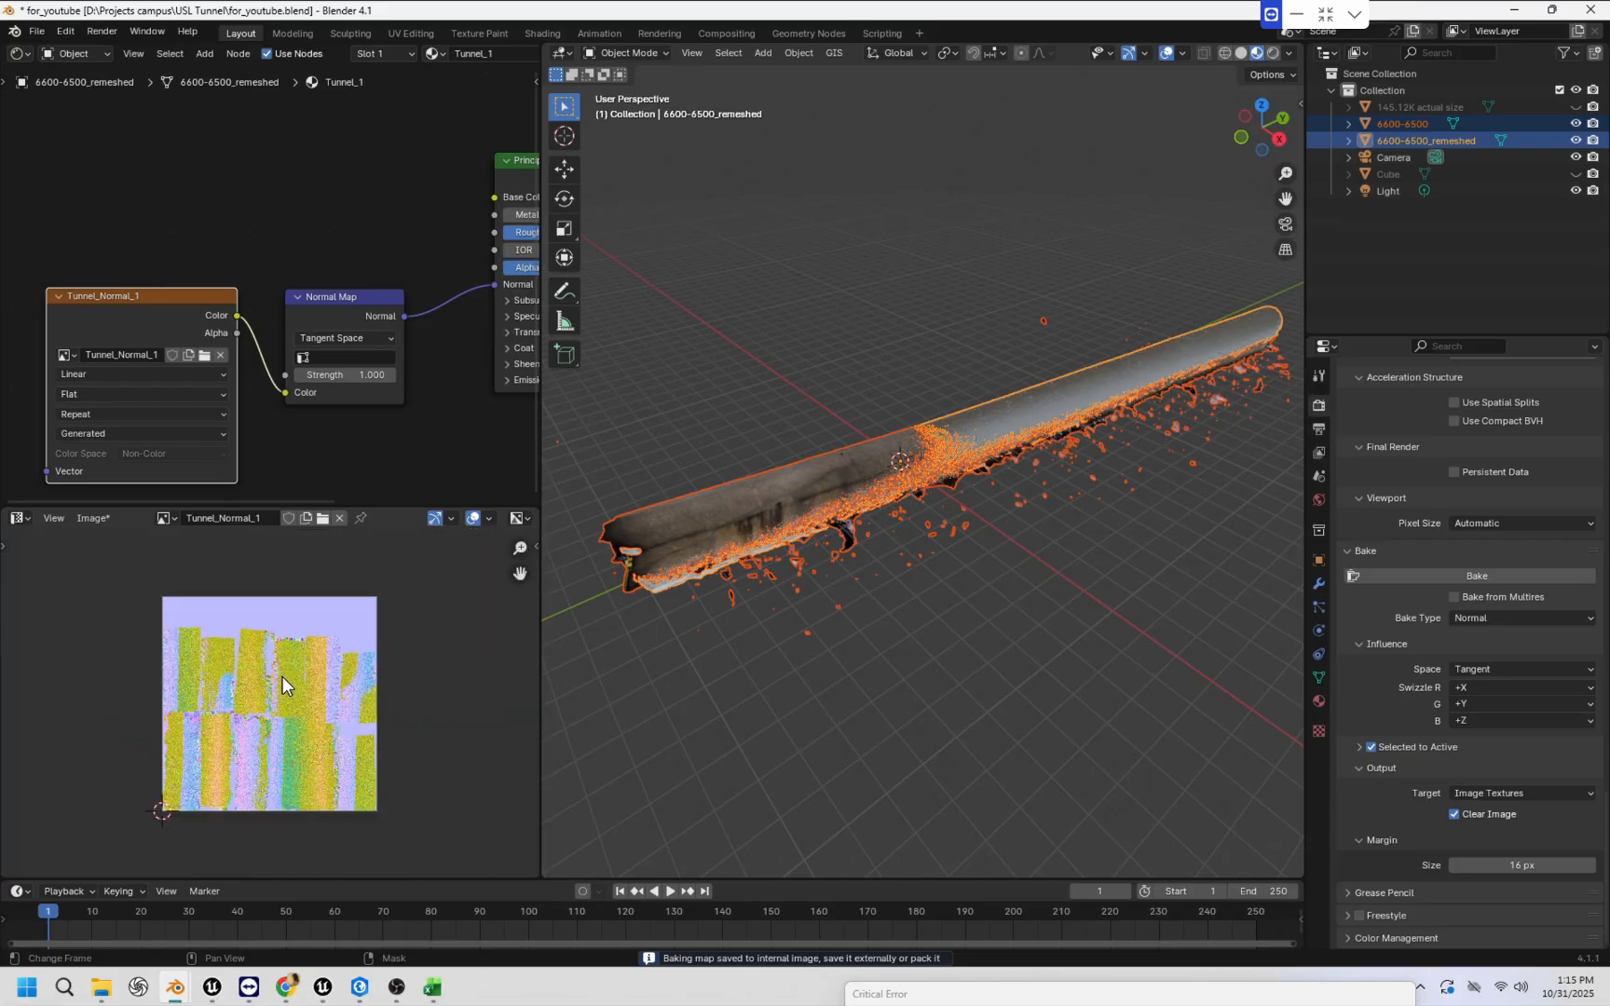
{"action": "scroll", "coordinate": [281, 676], "scroll_direction": "up", "scroll_amount": 2}
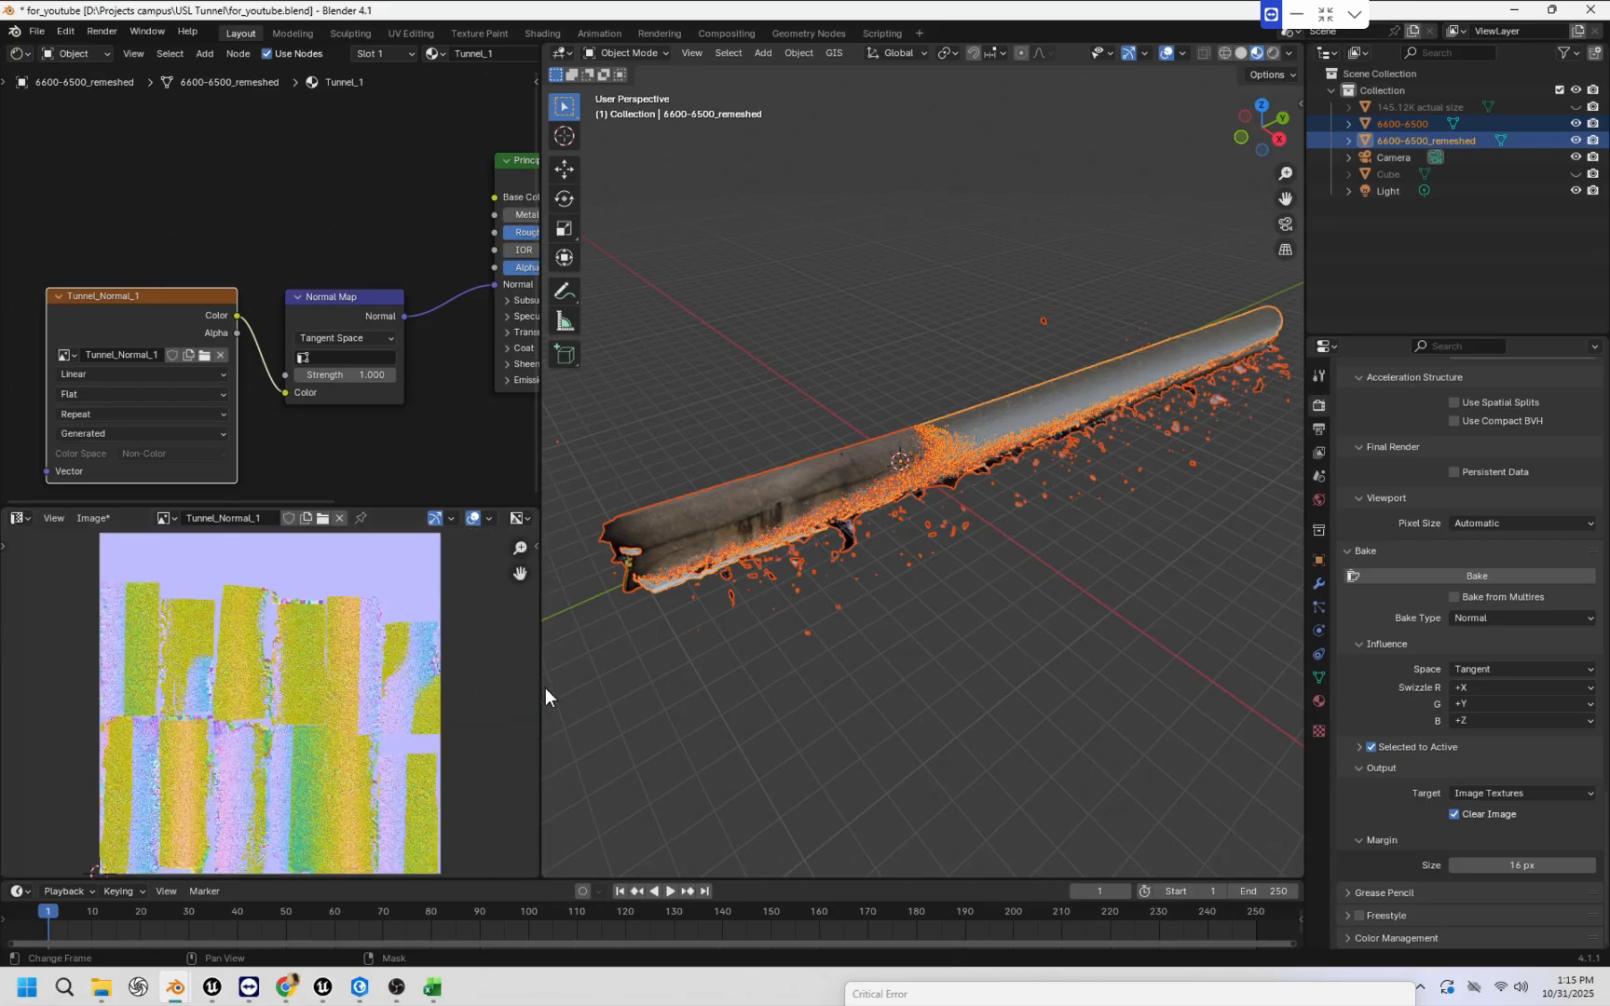
{"action": "left_click_drag", "start_coordinate": [543, 687], "coordinate": [608, 686]}
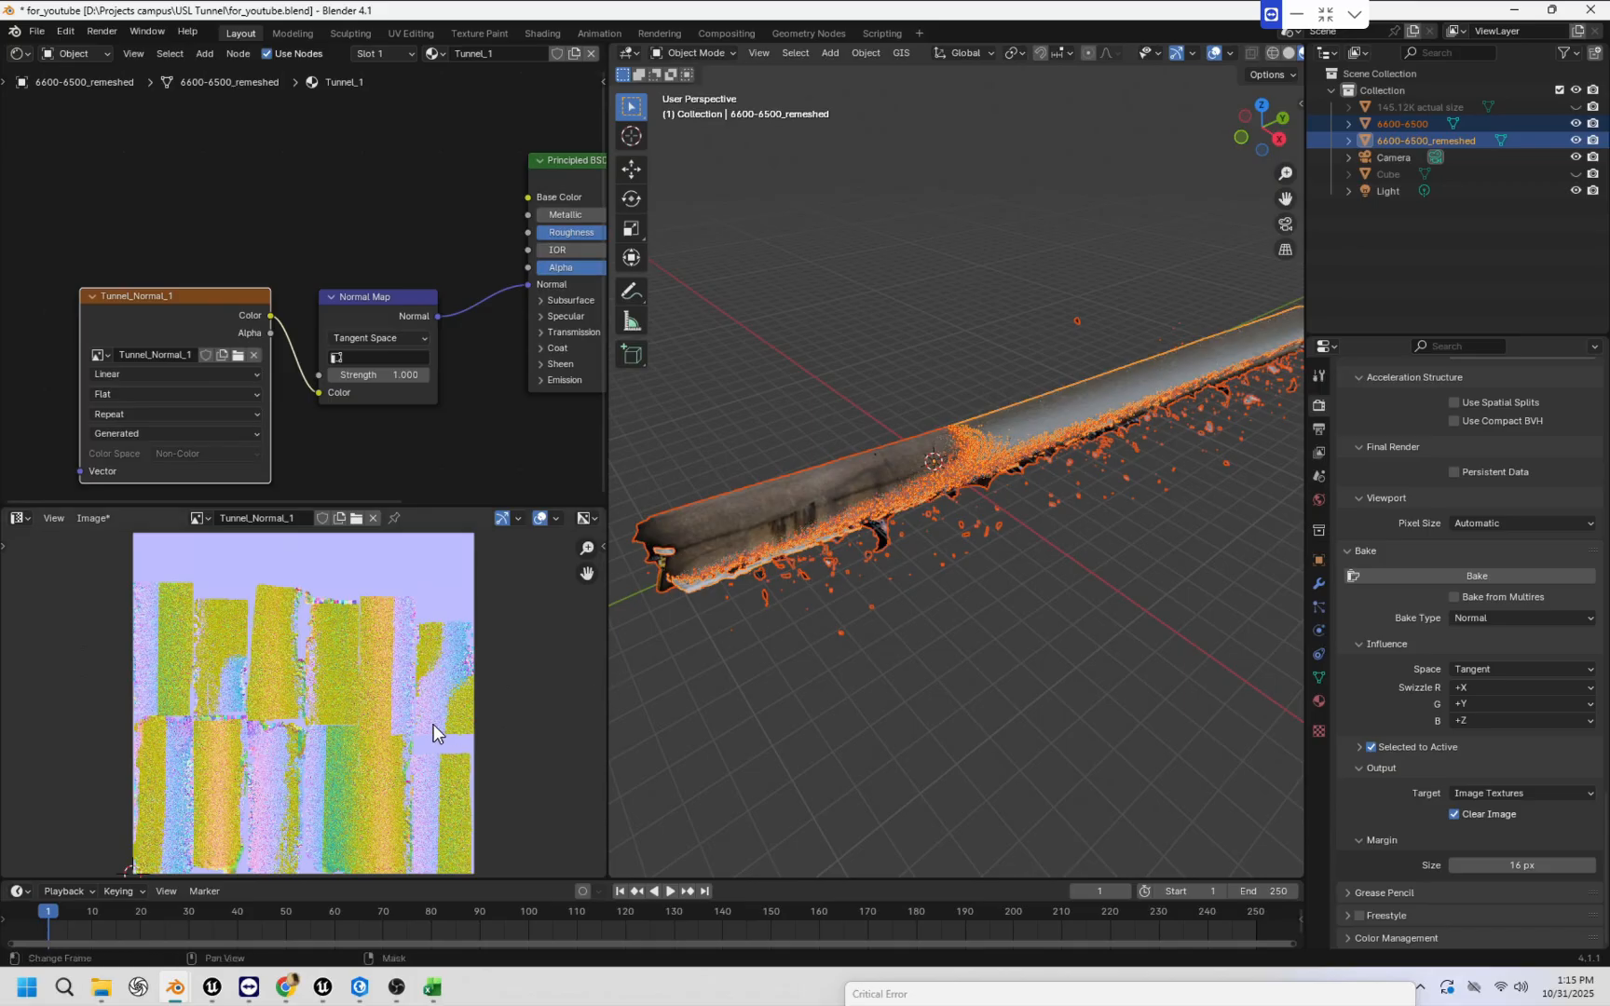
{"action": "scroll", "coordinate": [432, 725], "scroll_direction": "down", "scroll_amount": 1}
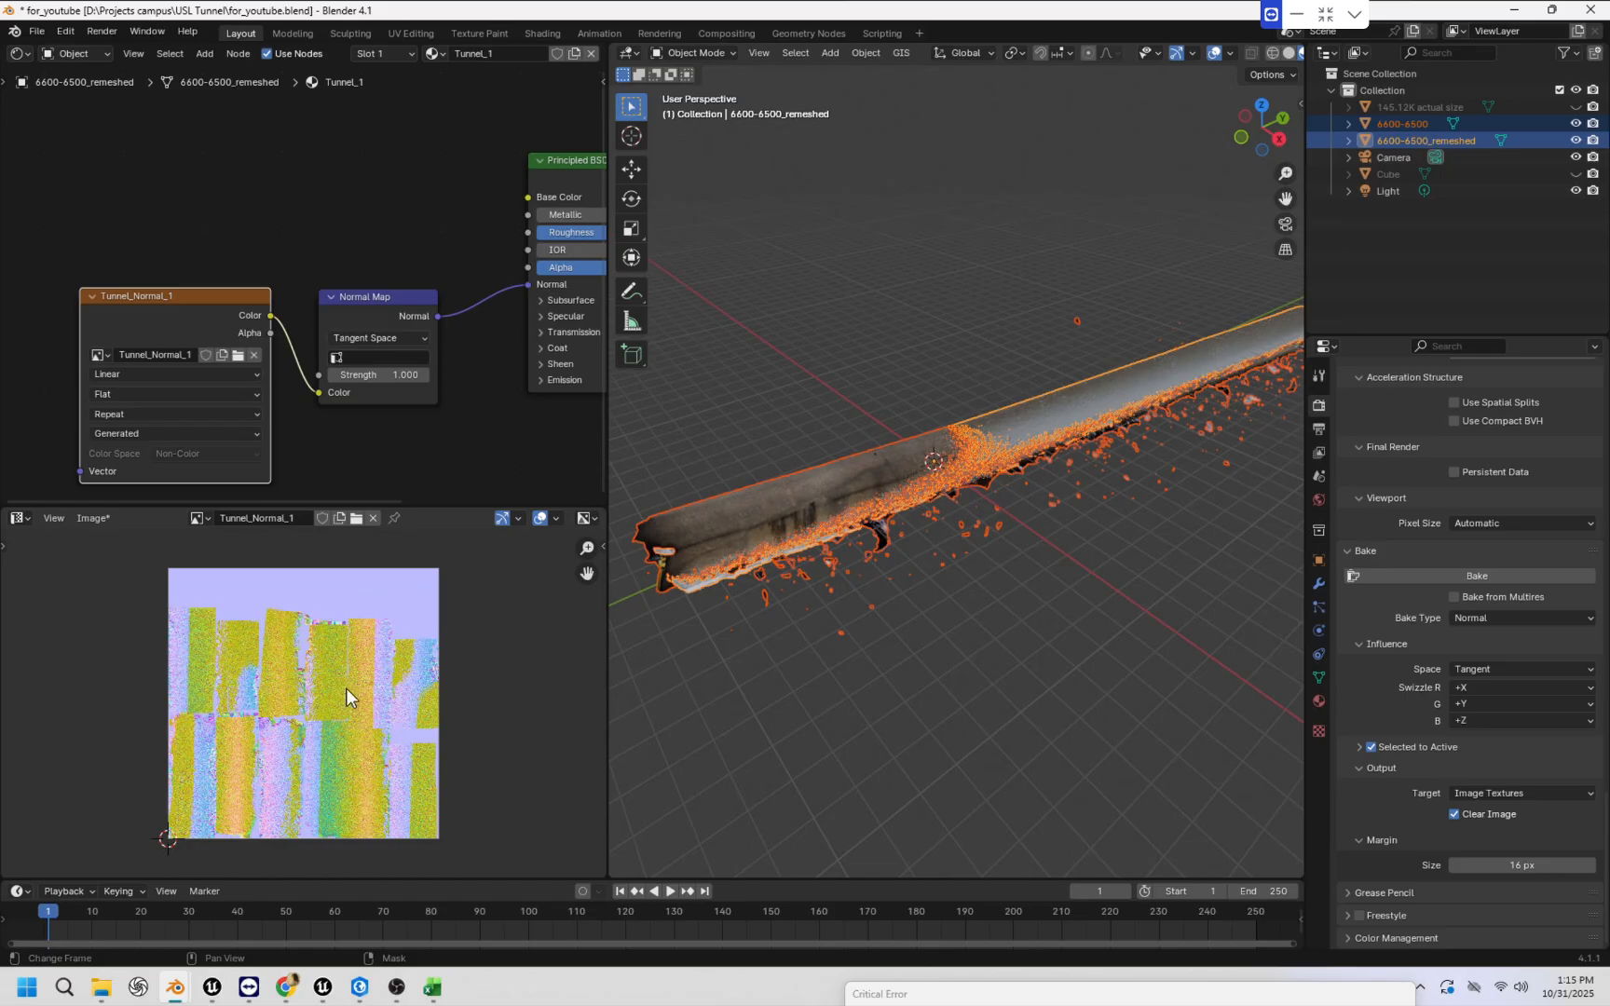
{"action": "scroll", "coordinate": [340, 726], "scroll_direction": "up", "scroll_amount": 1}
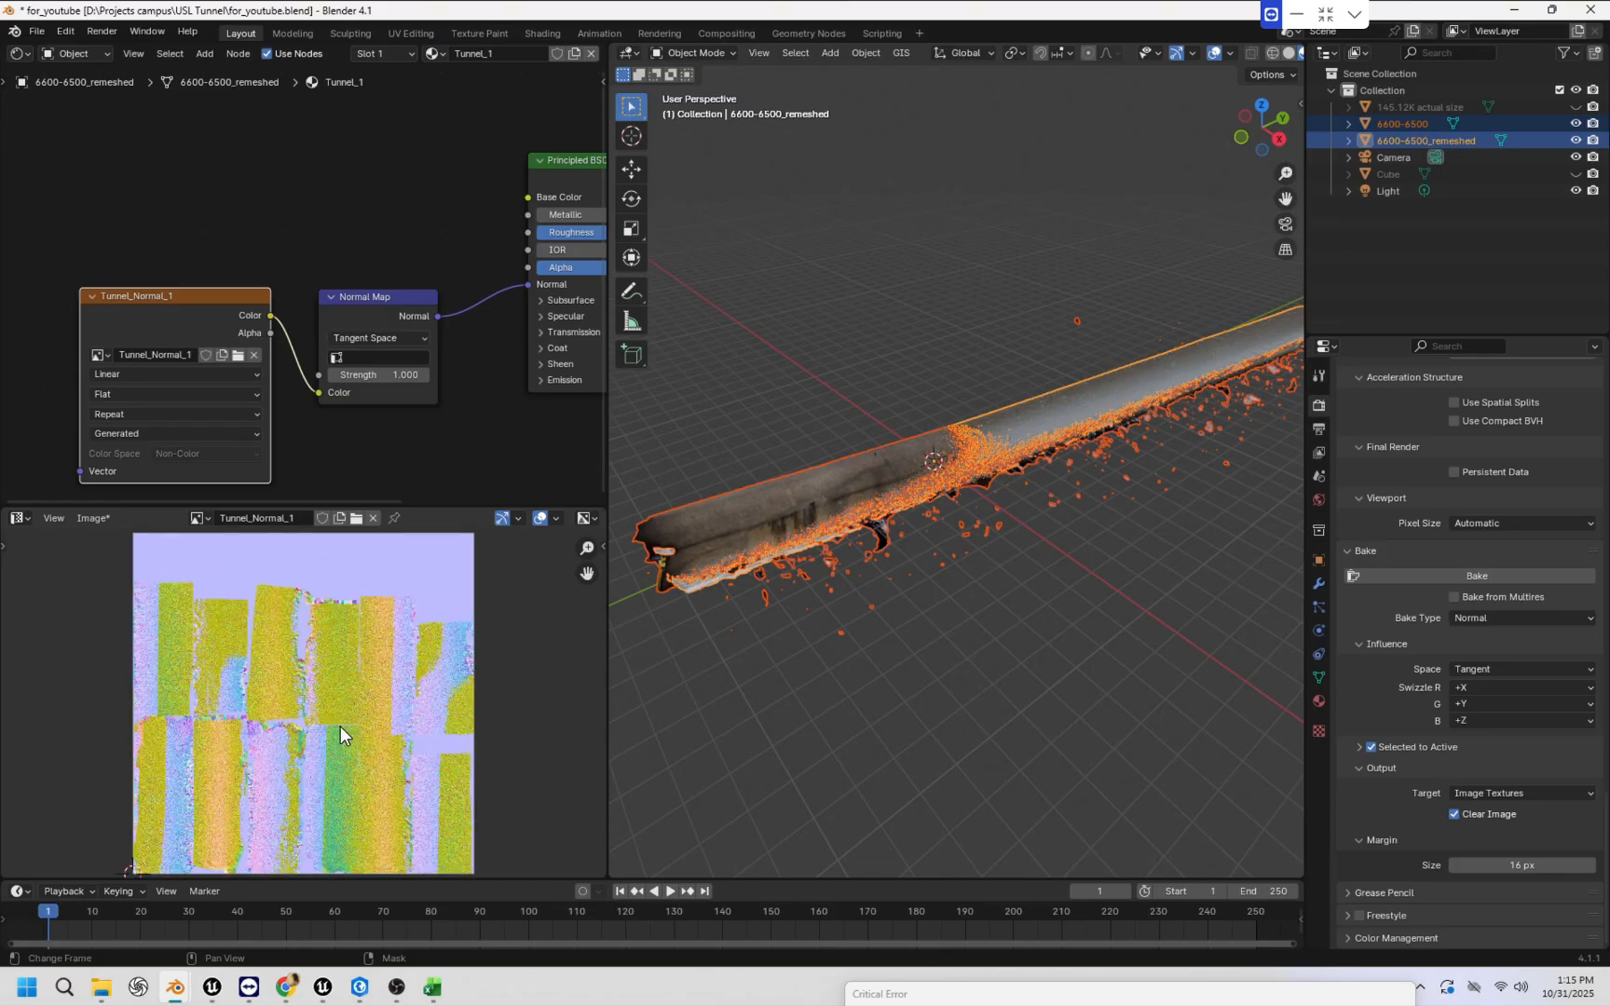
{"action": "scroll", "coordinate": [339, 726], "scroll_direction": "down", "scroll_amount": 2}
{"action": "scroll", "coordinate": [339, 726], "scroll_direction": "up", "scroll_amount": 1}
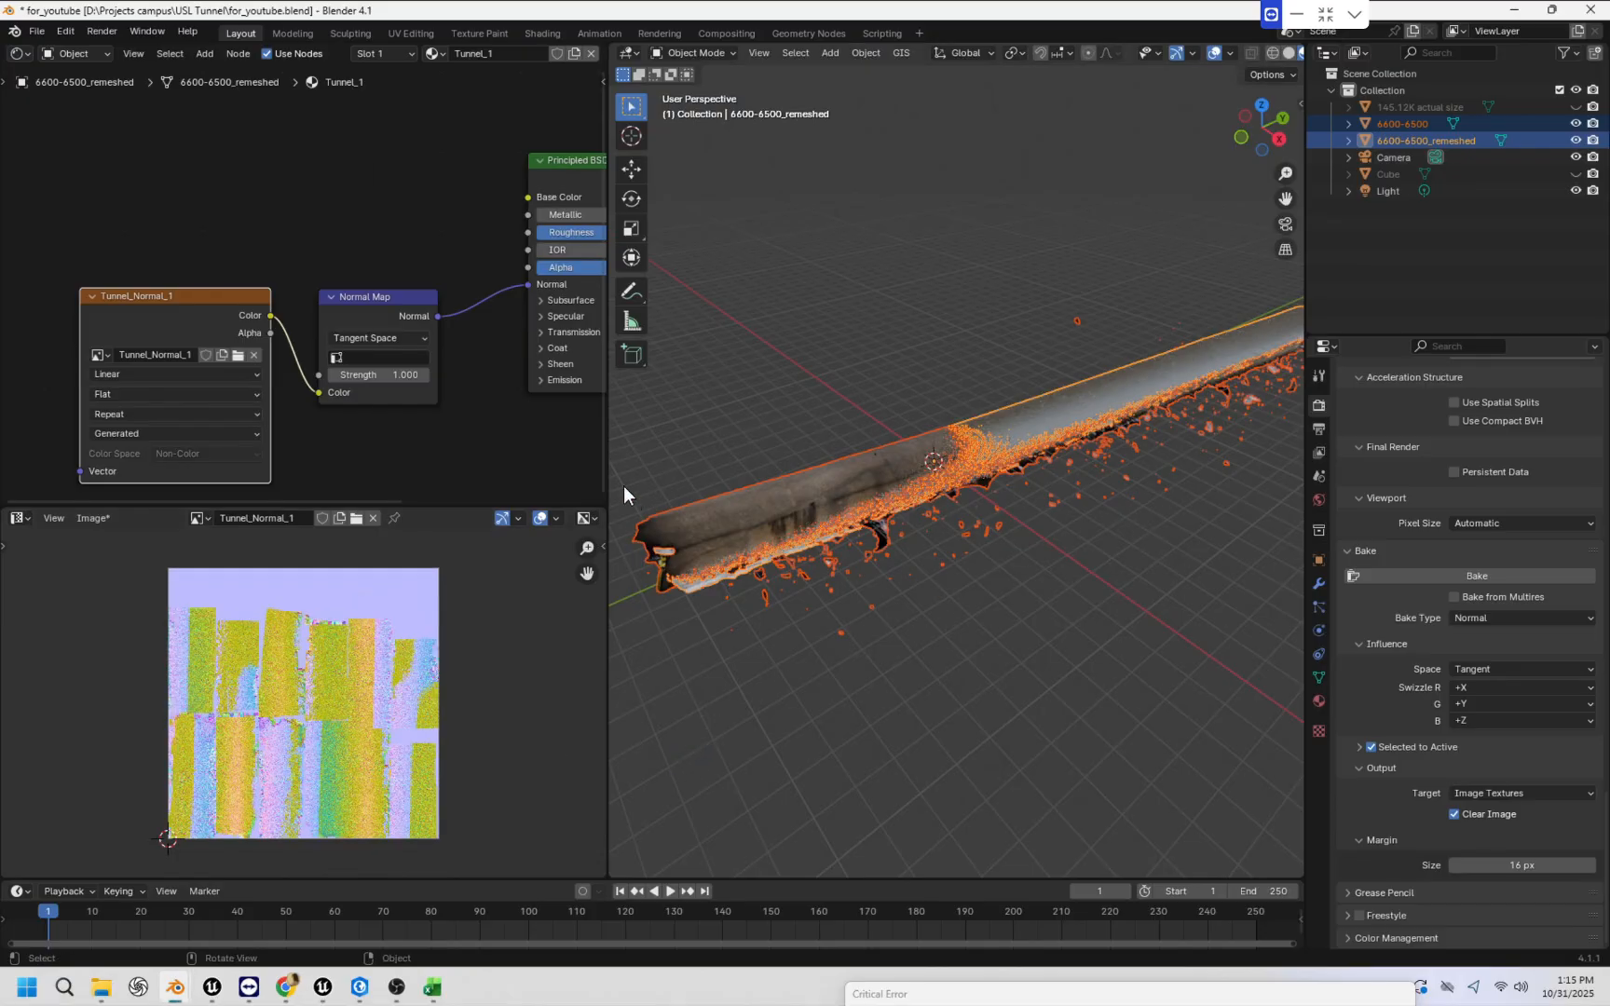
{"action": "left_click_drag", "start_coordinate": [608, 477], "coordinate": [532, 473]}
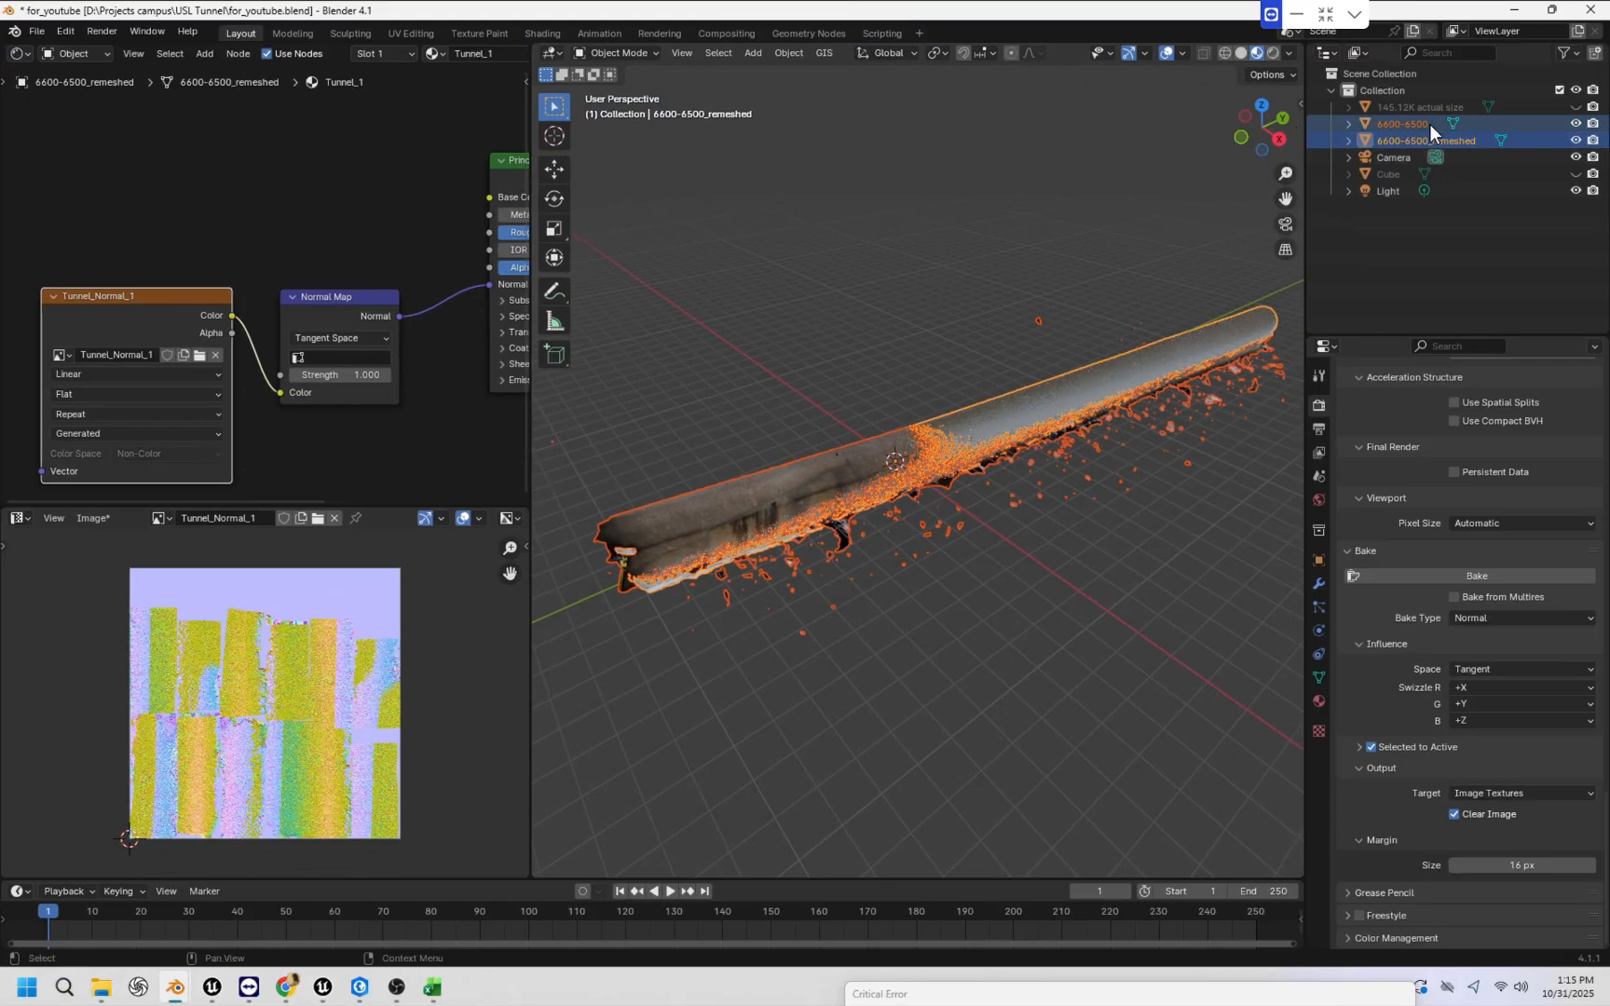
Hide the original 6600-6500 mesh and nudge the Tunnel_Normal_1 node slightly down in the material's node tree.
{"action": "left_click", "coordinate": [1574, 124]}
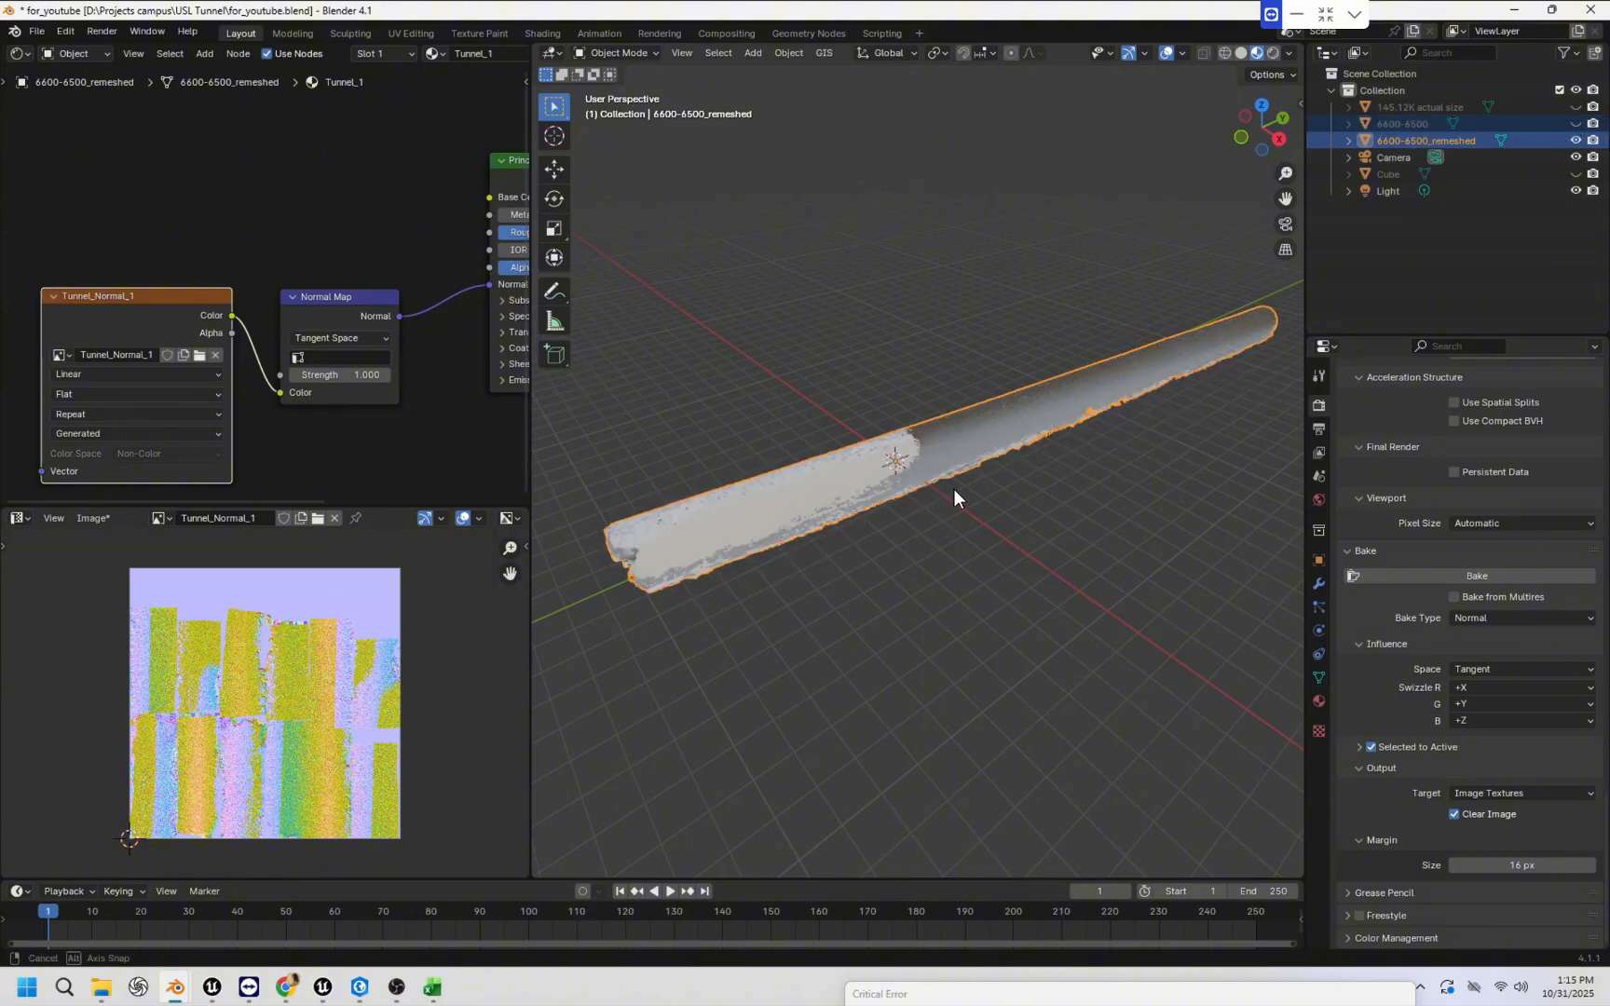
{"action": "middle_click_drag", "start_coordinate": [955, 489], "coordinate": [1002, 489]}
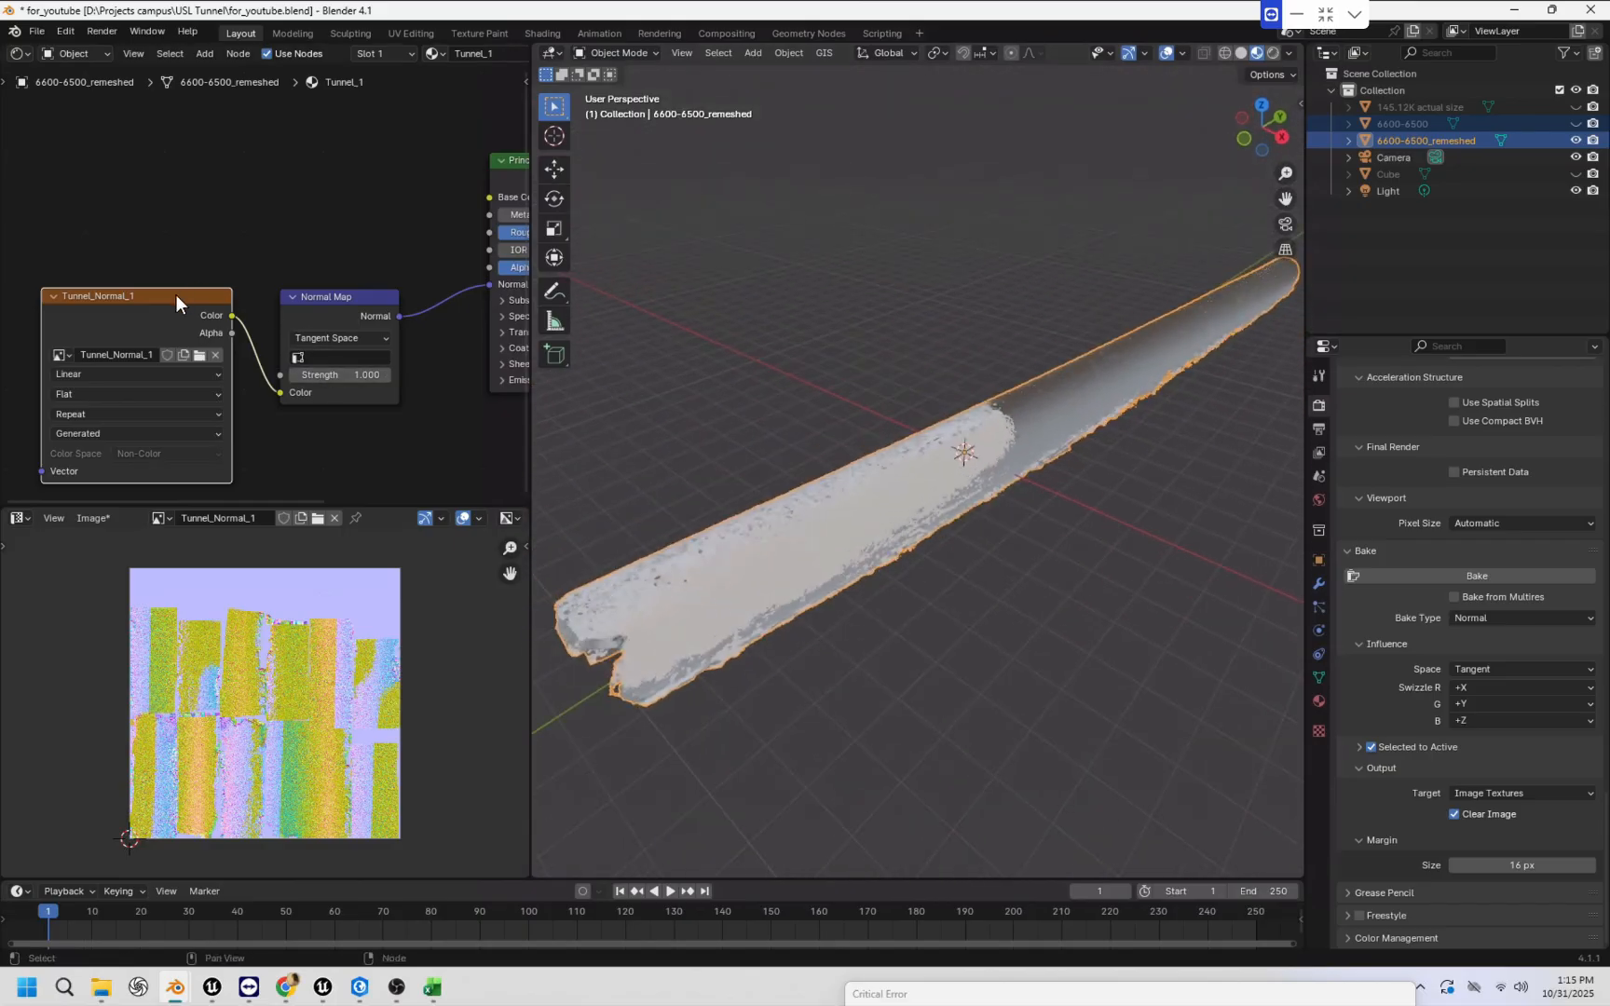
{"action": "left_click_drag", "start_coordinate": [176, 295], "coordinate": [176, 309]}
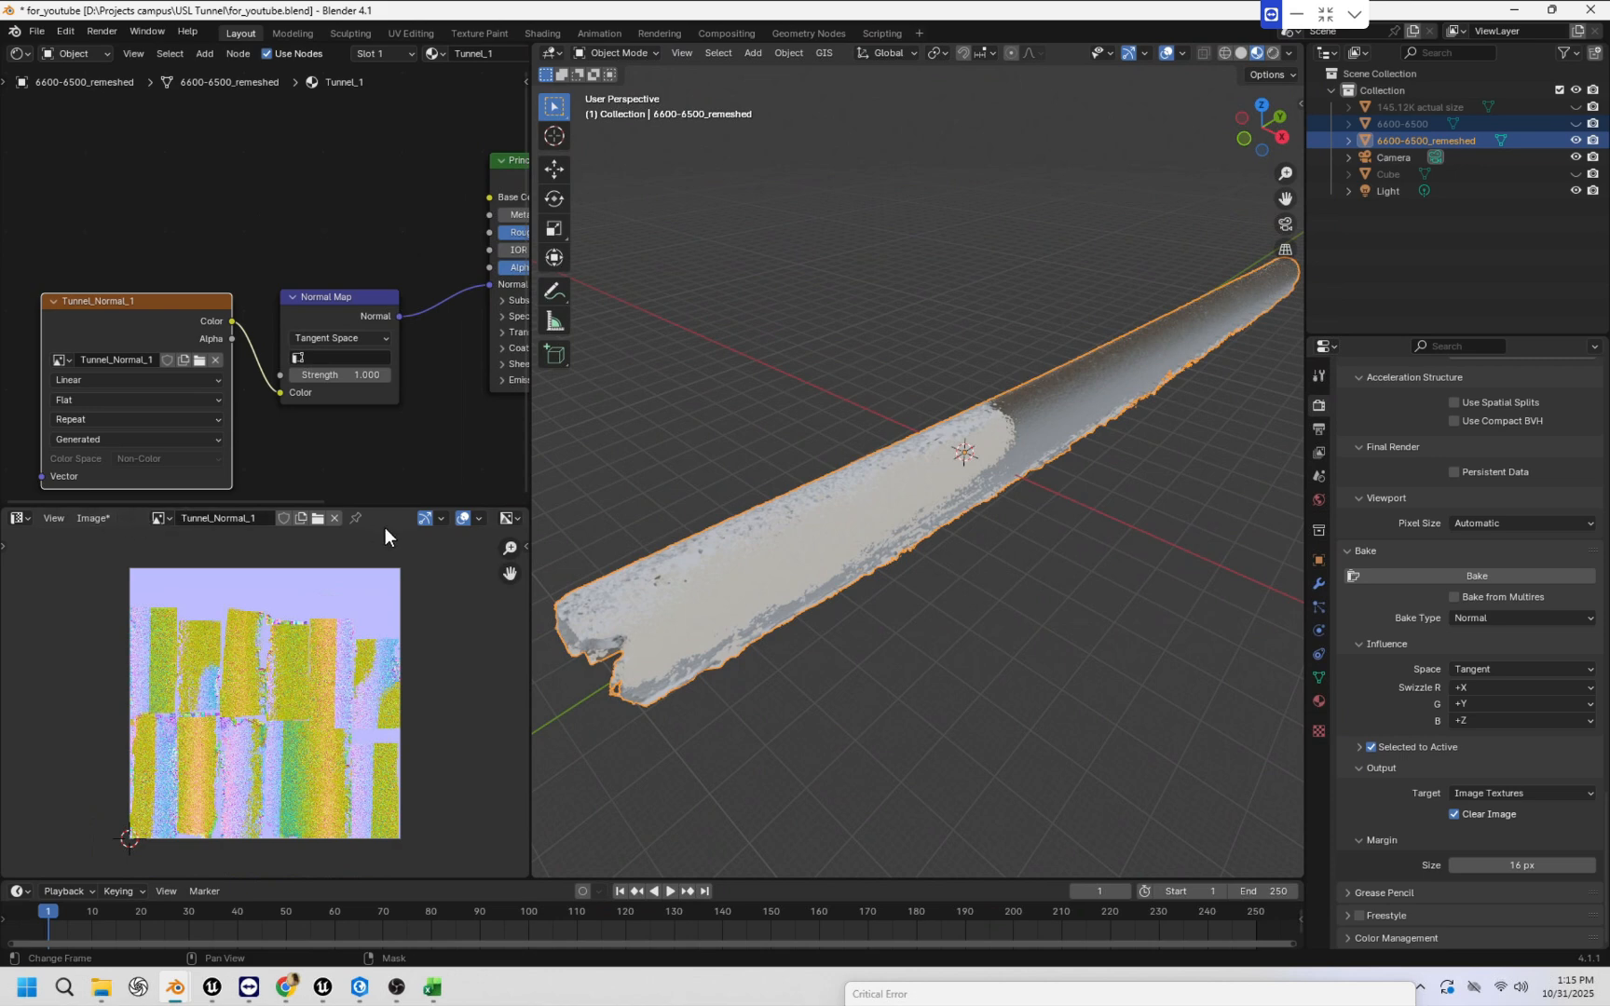
Save the baked normal image as Tunnel_Normal_1_6600-6500.png in the D:\Projects campus\USL Tunnel folder.
{"action": "left_click", "coordinate": [93, 518]}
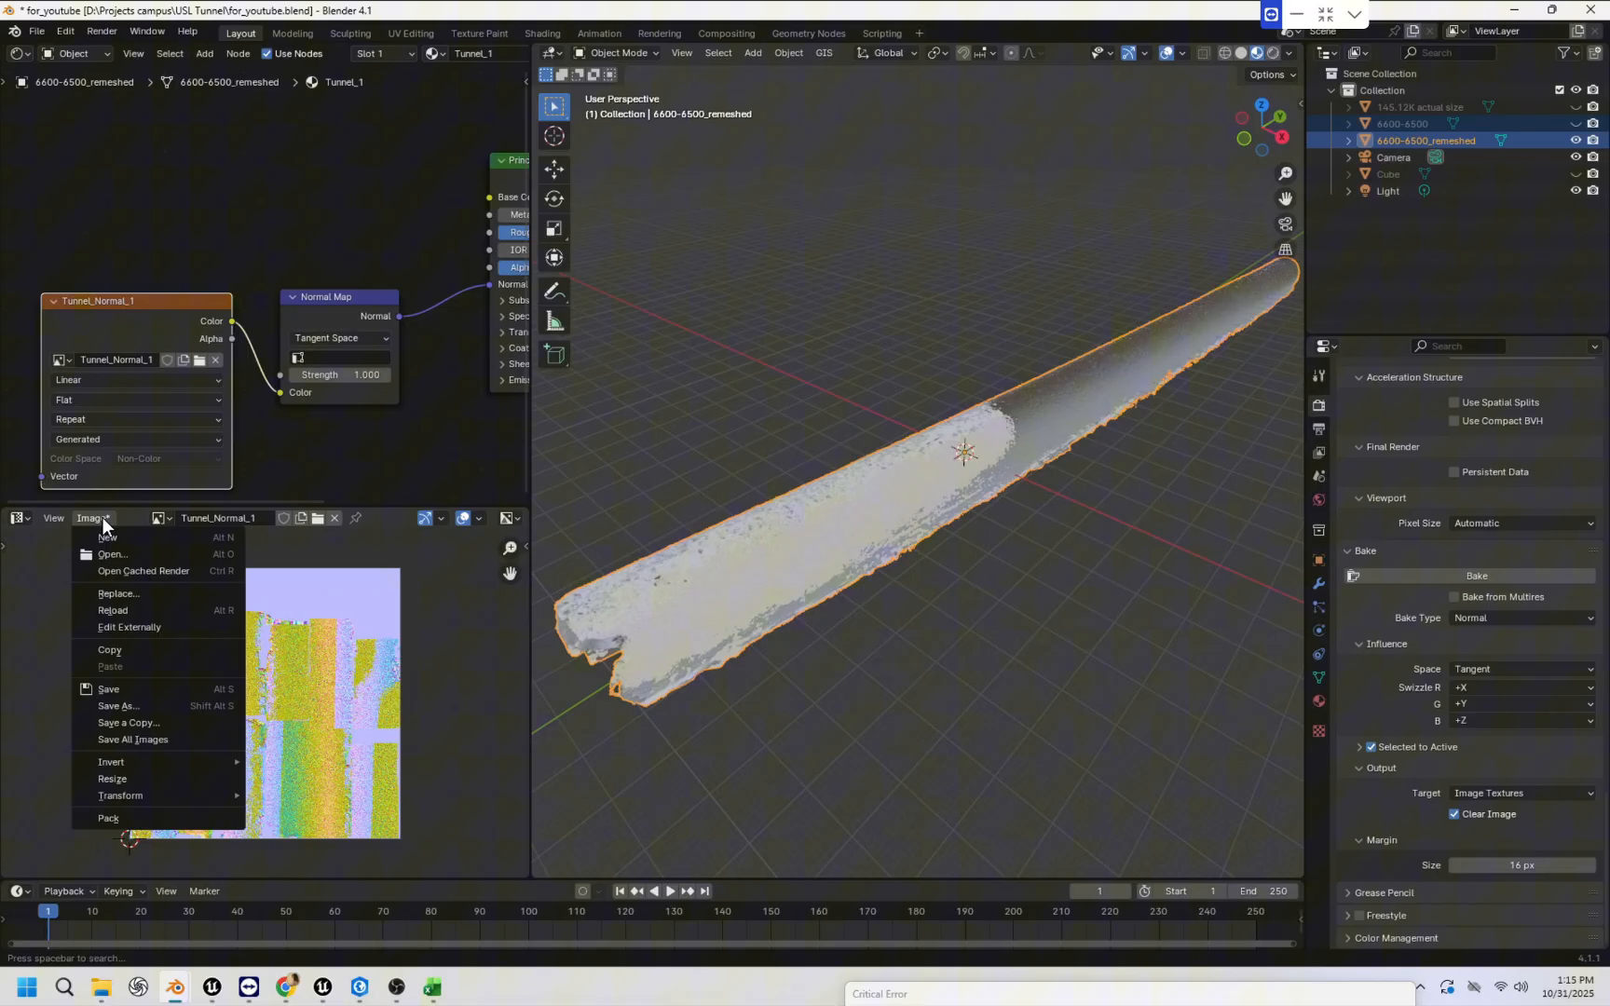
{"action": "left_click", "coordinate": [131, 705]}
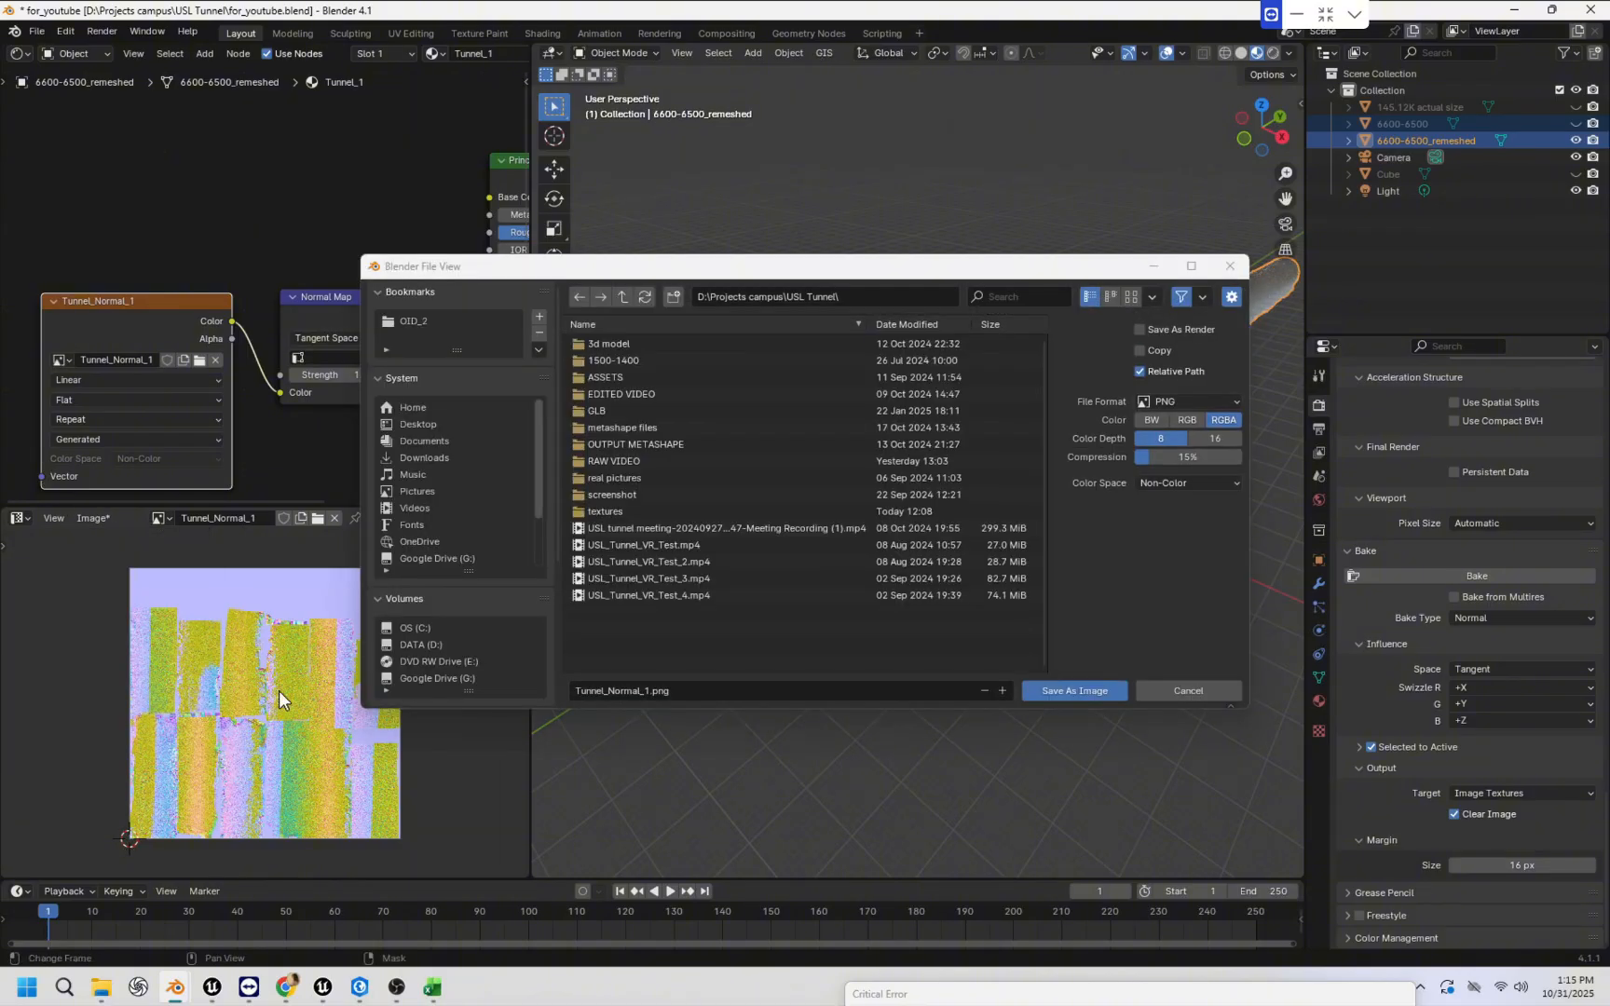
{"action": "left_click", "coordinate": [643, 695]}
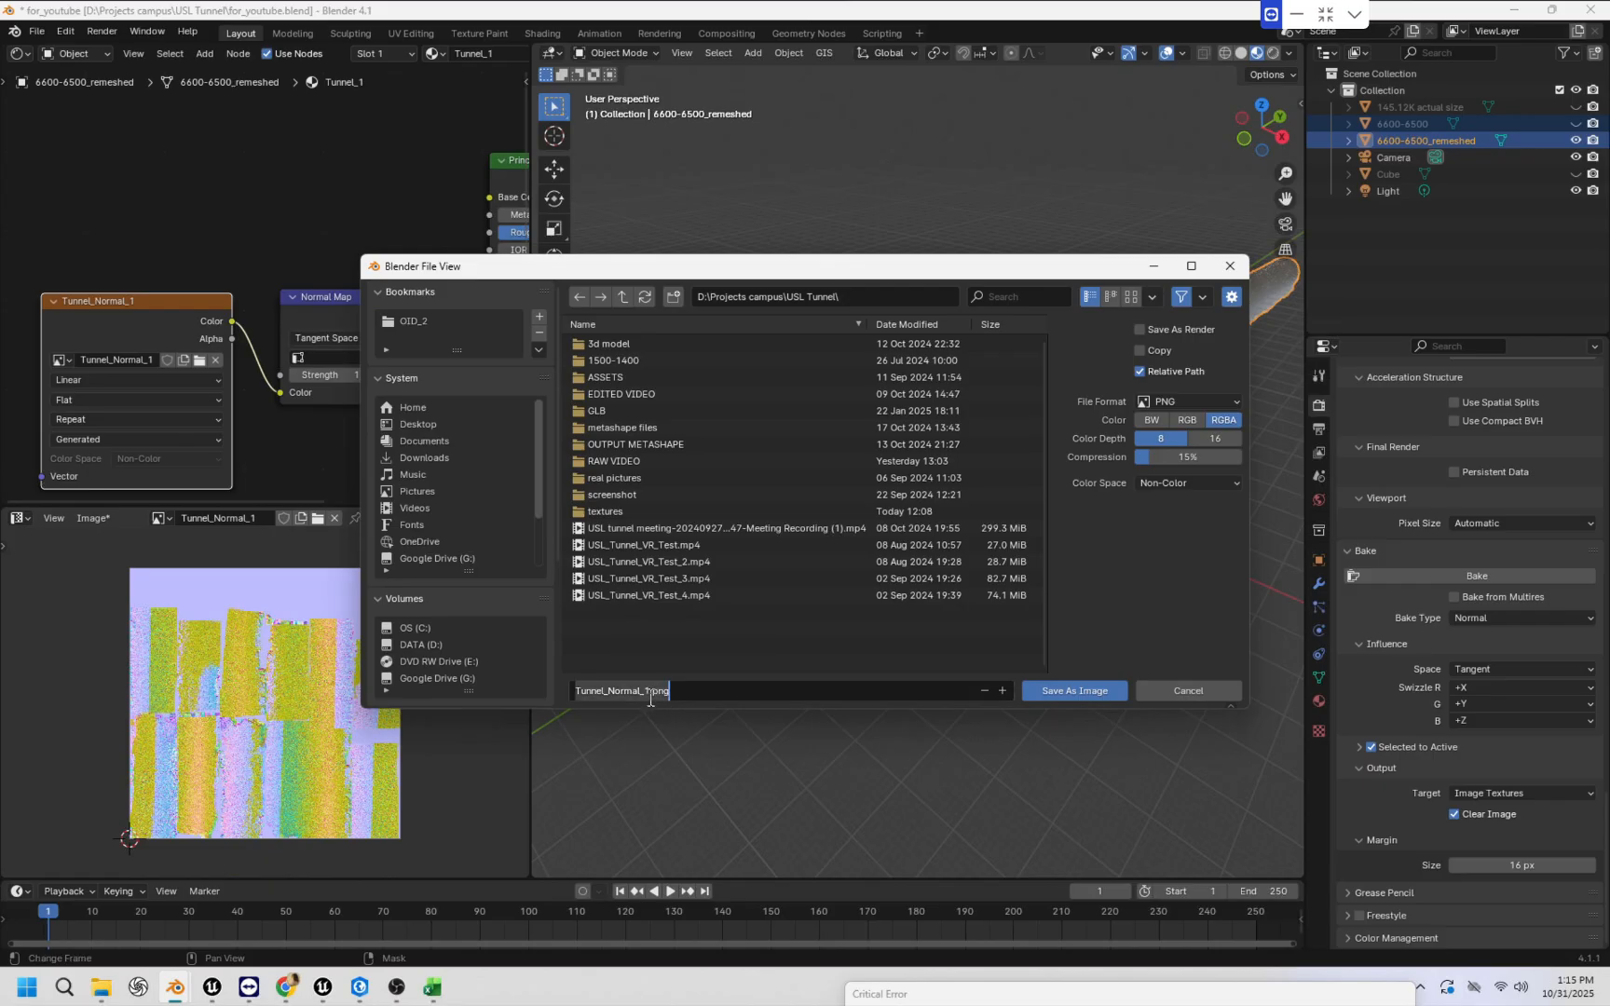
{"action": "left_click", "coordinate": [647, 693]}
{"action": "type", "text": "_6600-655"}
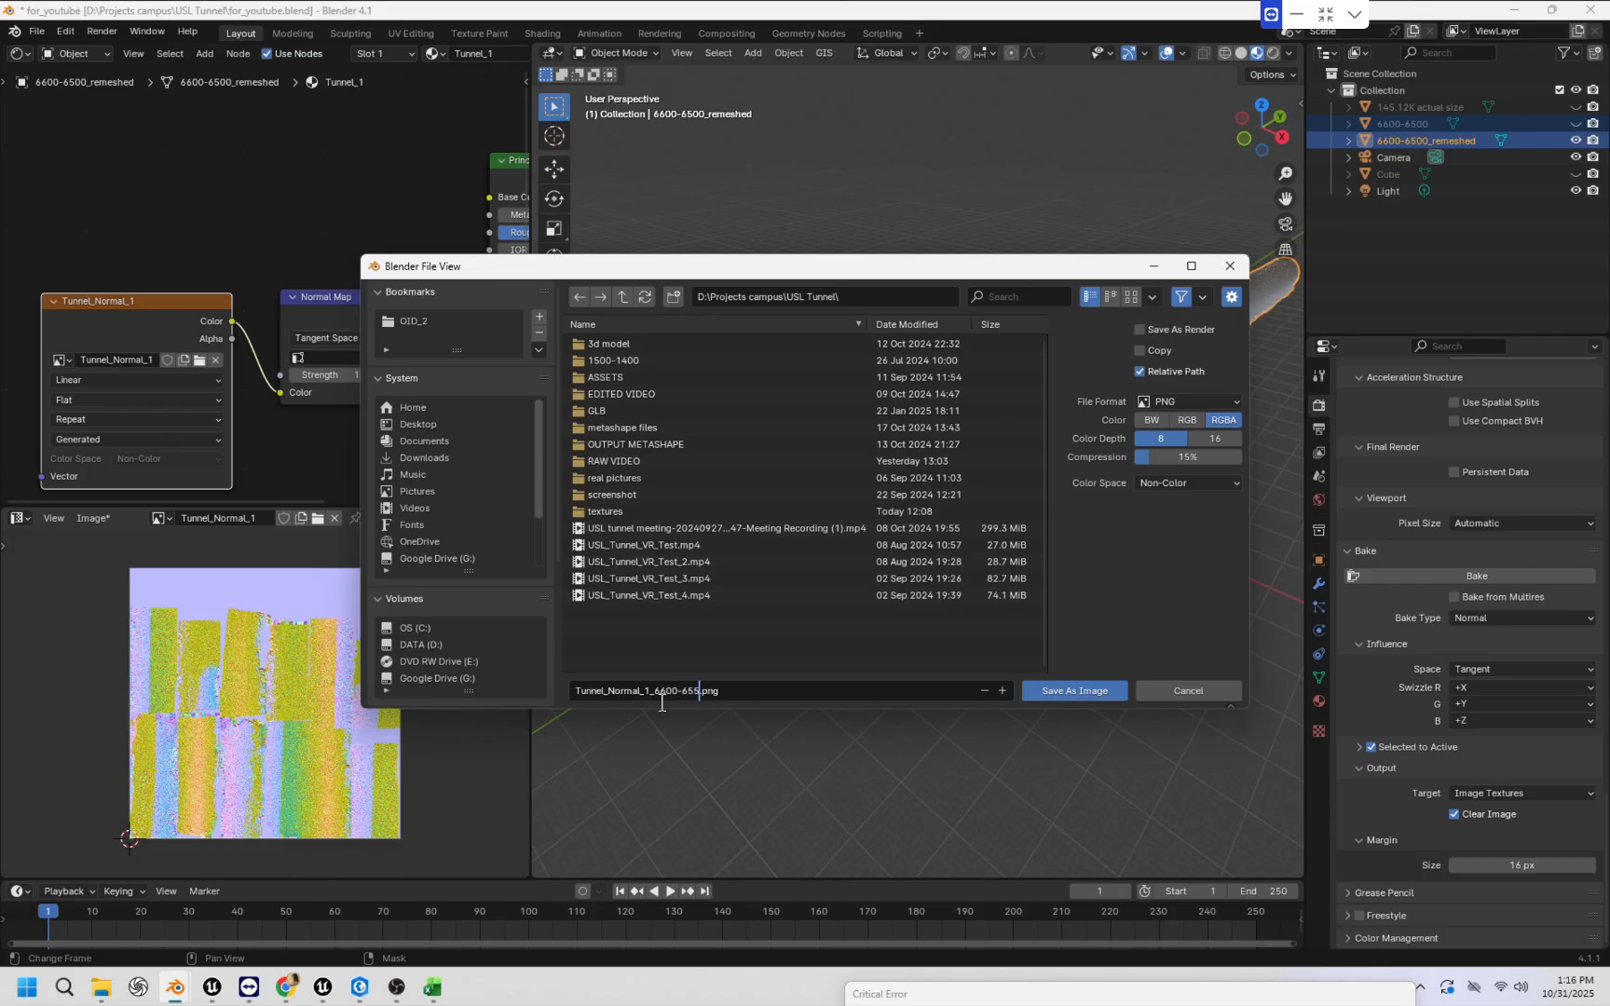
{"action": "key", "text": "BackSpace"}
{"action": "type", "text": "00"}
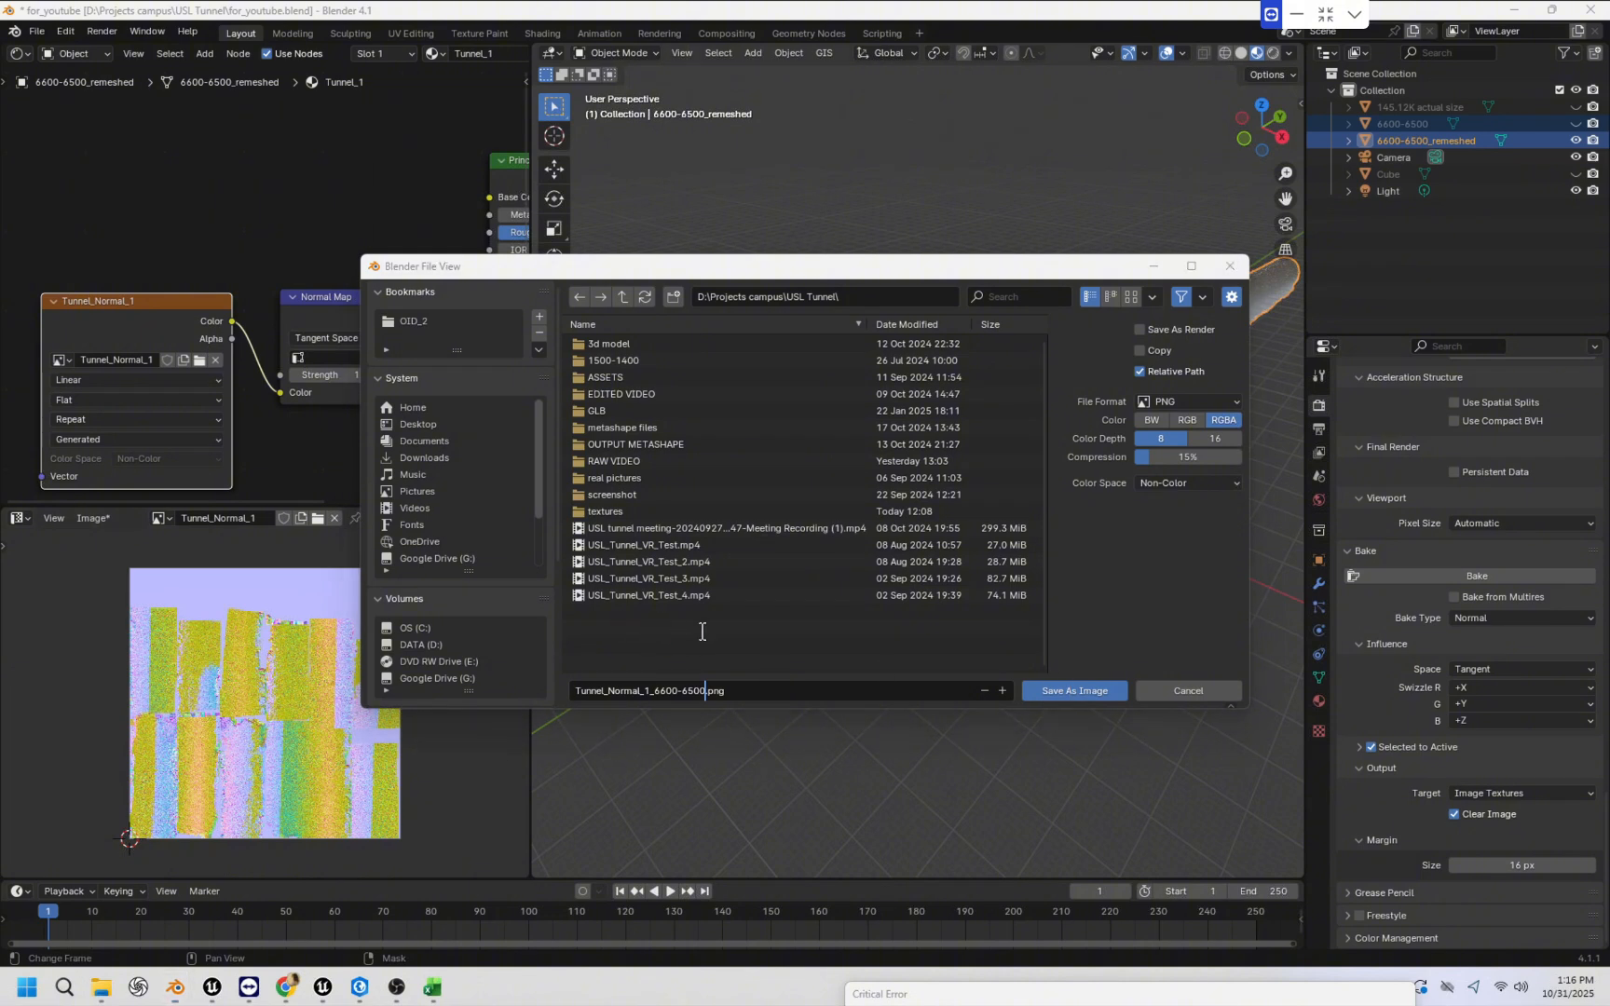
{"action": "left_click", "coordinate": [638, 633]}
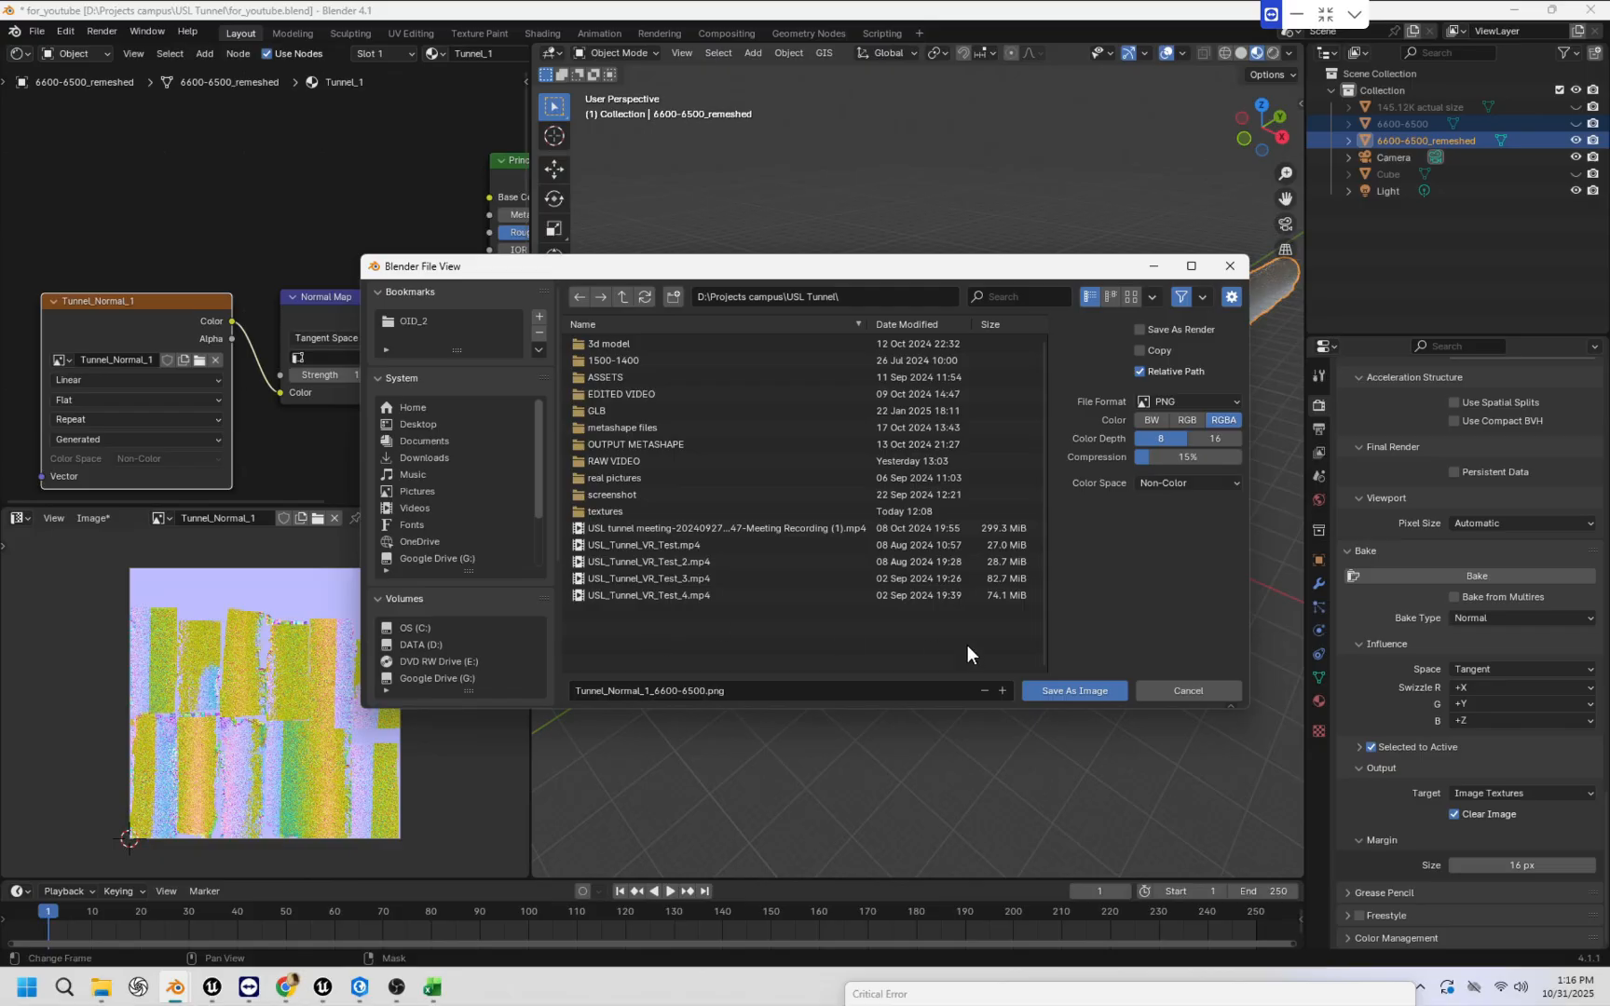
{"action": "left_click", "coordinate": [1070, 690]}
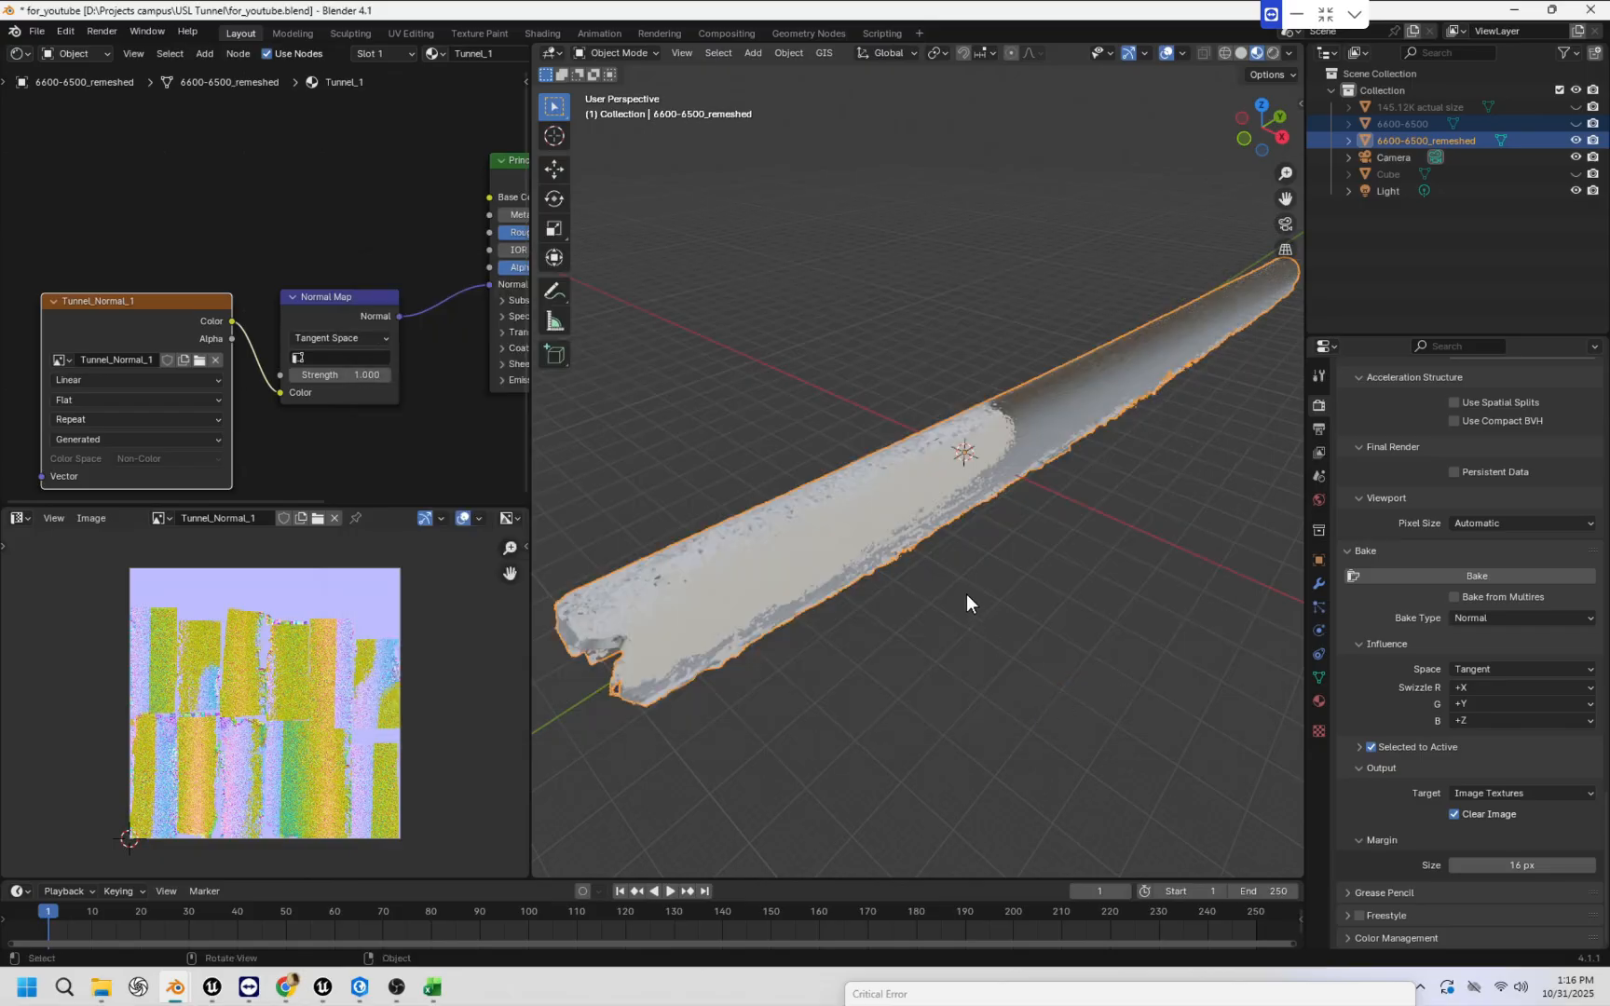
Examine the remeshed tunnel with its baked normal map from several angles and distances.
{"action": "mouse_move", "coordinate": [966, 596]}
{"action": "middle_mouse_down"}
{"action": "mouse_move", "coordinate": [1064, 617]}
{"action": "mouse_move", "coordinate": [930, 614]}
{"action": "mouse_move", "coordinate": [946, 595]}
{"action": "middle_mouse_up"}
{"action": "scroll", "coordinate": [946, 596], "scroll_direction": "down", "scroll_amount": 2}
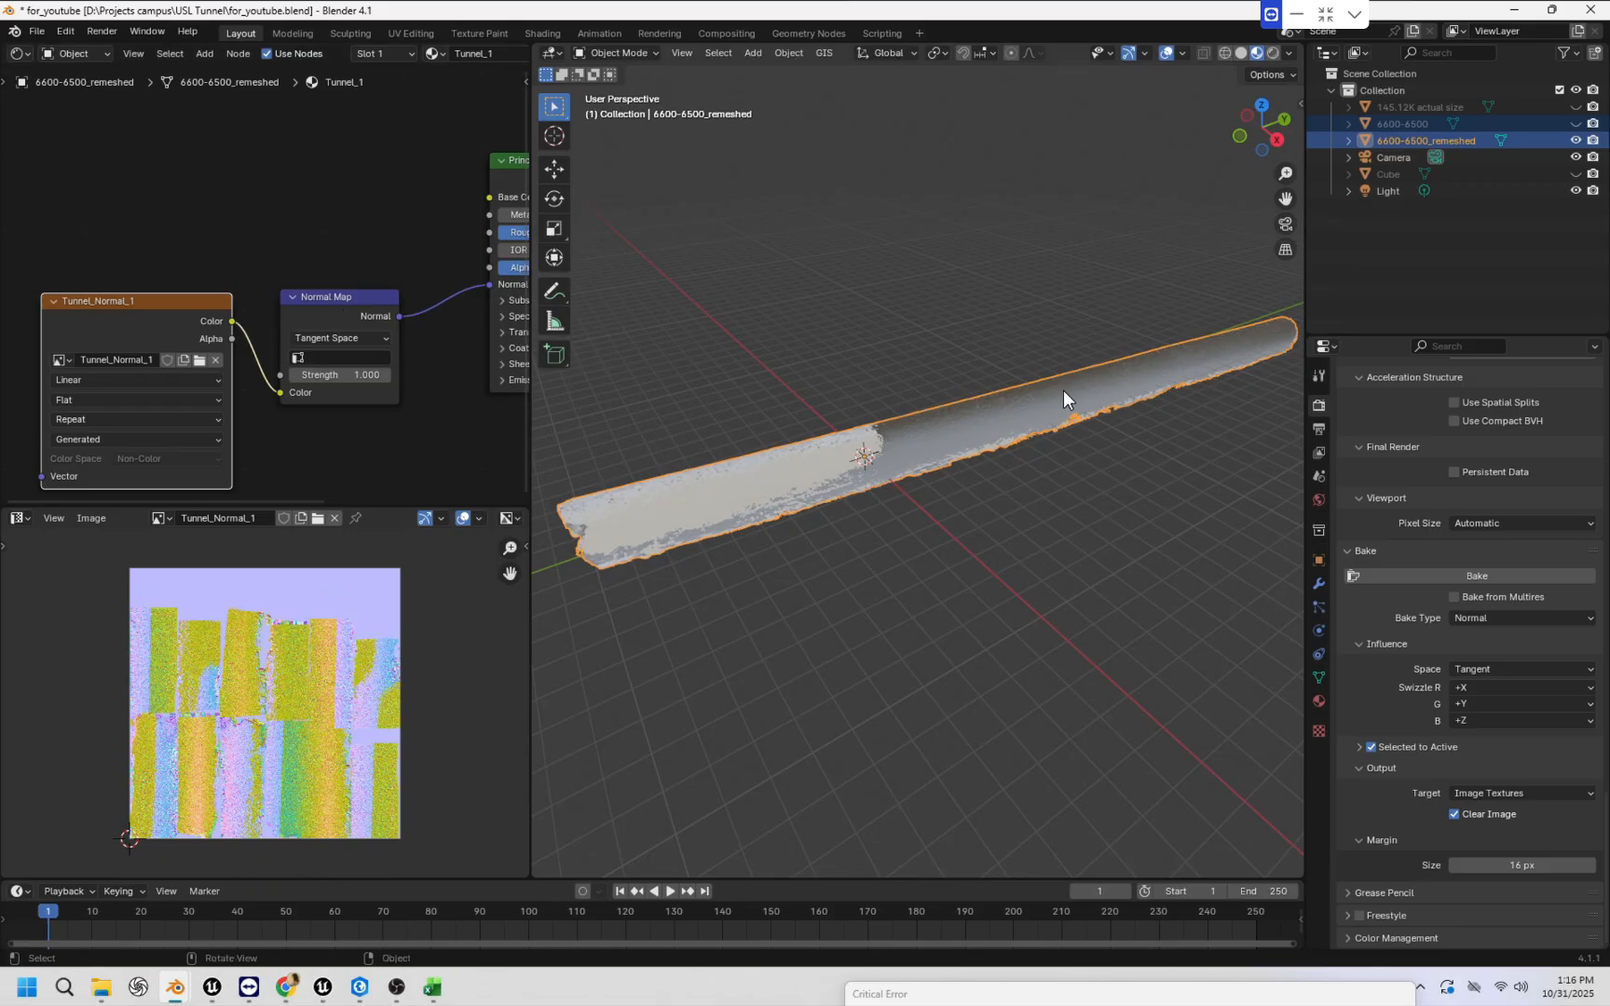
{"action": "scroll", "coordinate": [1063, 387], "scroll_direction": "up", "scroll_amount": 4}
{"action": "scroll", "coordinate": [1063, 385], "scroll_direction": "down", "scroll_amount": 2}
{"action": "middle_click_drag", "start_coordinate": [1063, 386], "coordinate": [1082, 423]}
{"action": "scroll", "coordinate": [1092, 416], "scroll_direction": "down", "scroll_amount": 3}
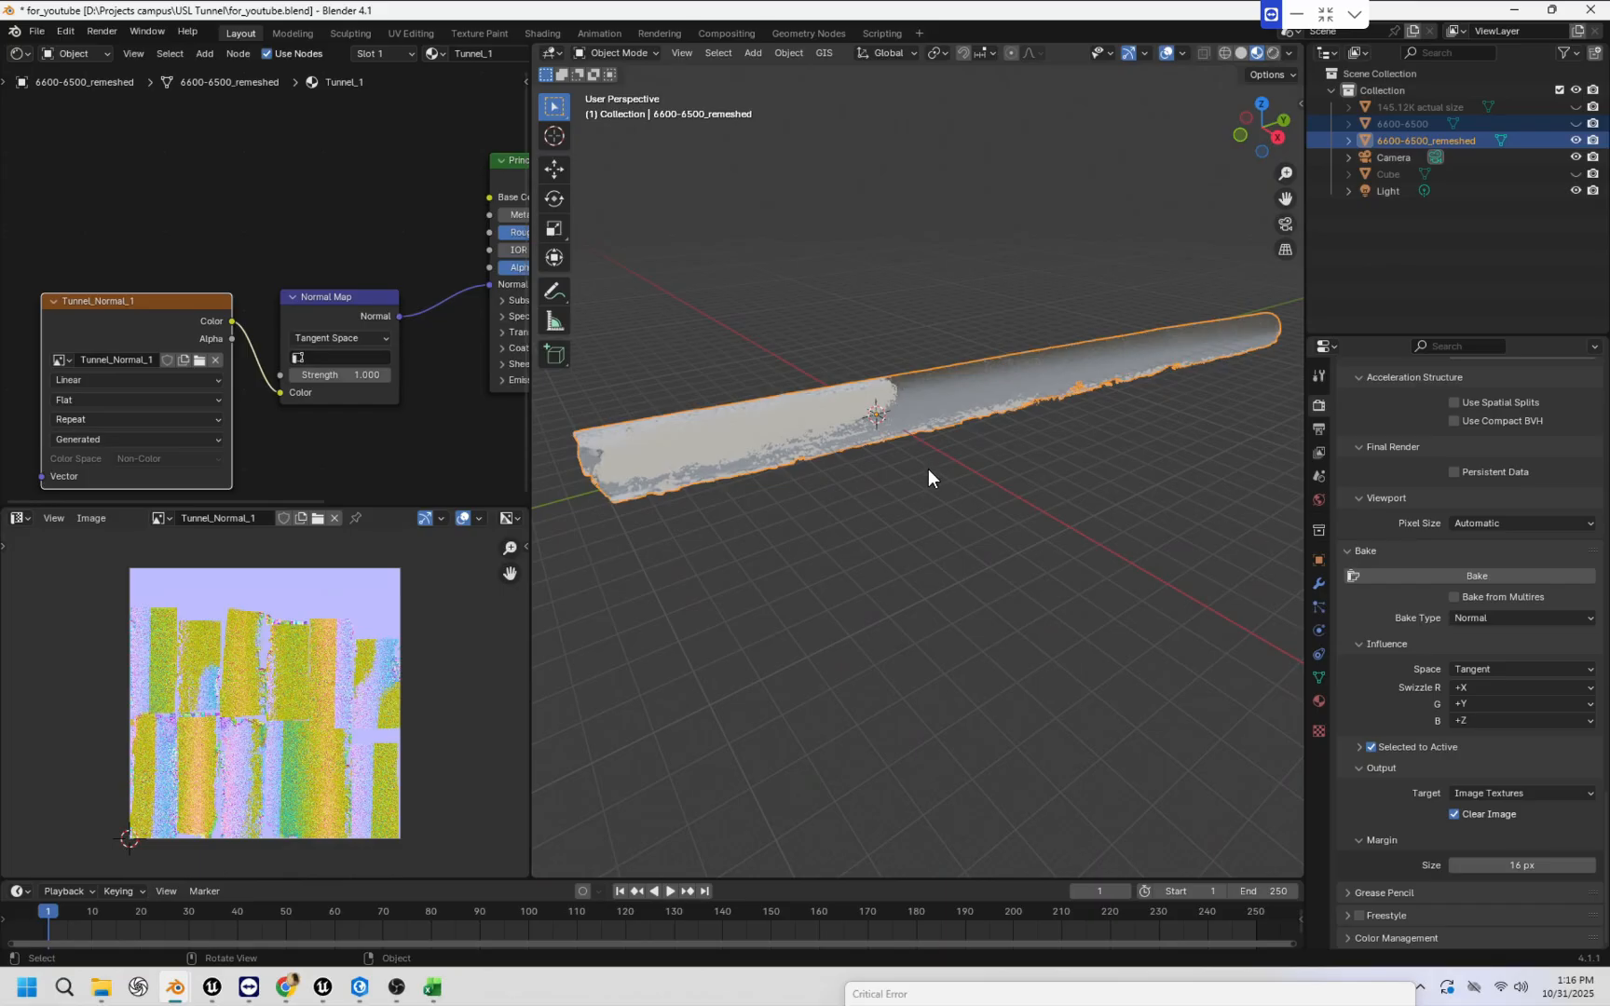
{"action": "middle_click_drag", "start_coordinate": [928, 471], "coordinate": [941, 447]}
Add an Image Texture node above the Tunnel_Normal_1 node in the Tunnel_1 material.
{"action": "mouse_move", "coordinate": [222, 209]}
{"action": "middle_mouse_down"}
{"action": "mouse_move", "coordinate": [241, 294]}
{"action": "mouse_move", "coordinate": [226, 310]}
{"action": "mouse_move", "coordinate": [234, 242]}
{"action": "middle_mouse_up"}
{"action": "right_click", "coordinate": [234, 242]}
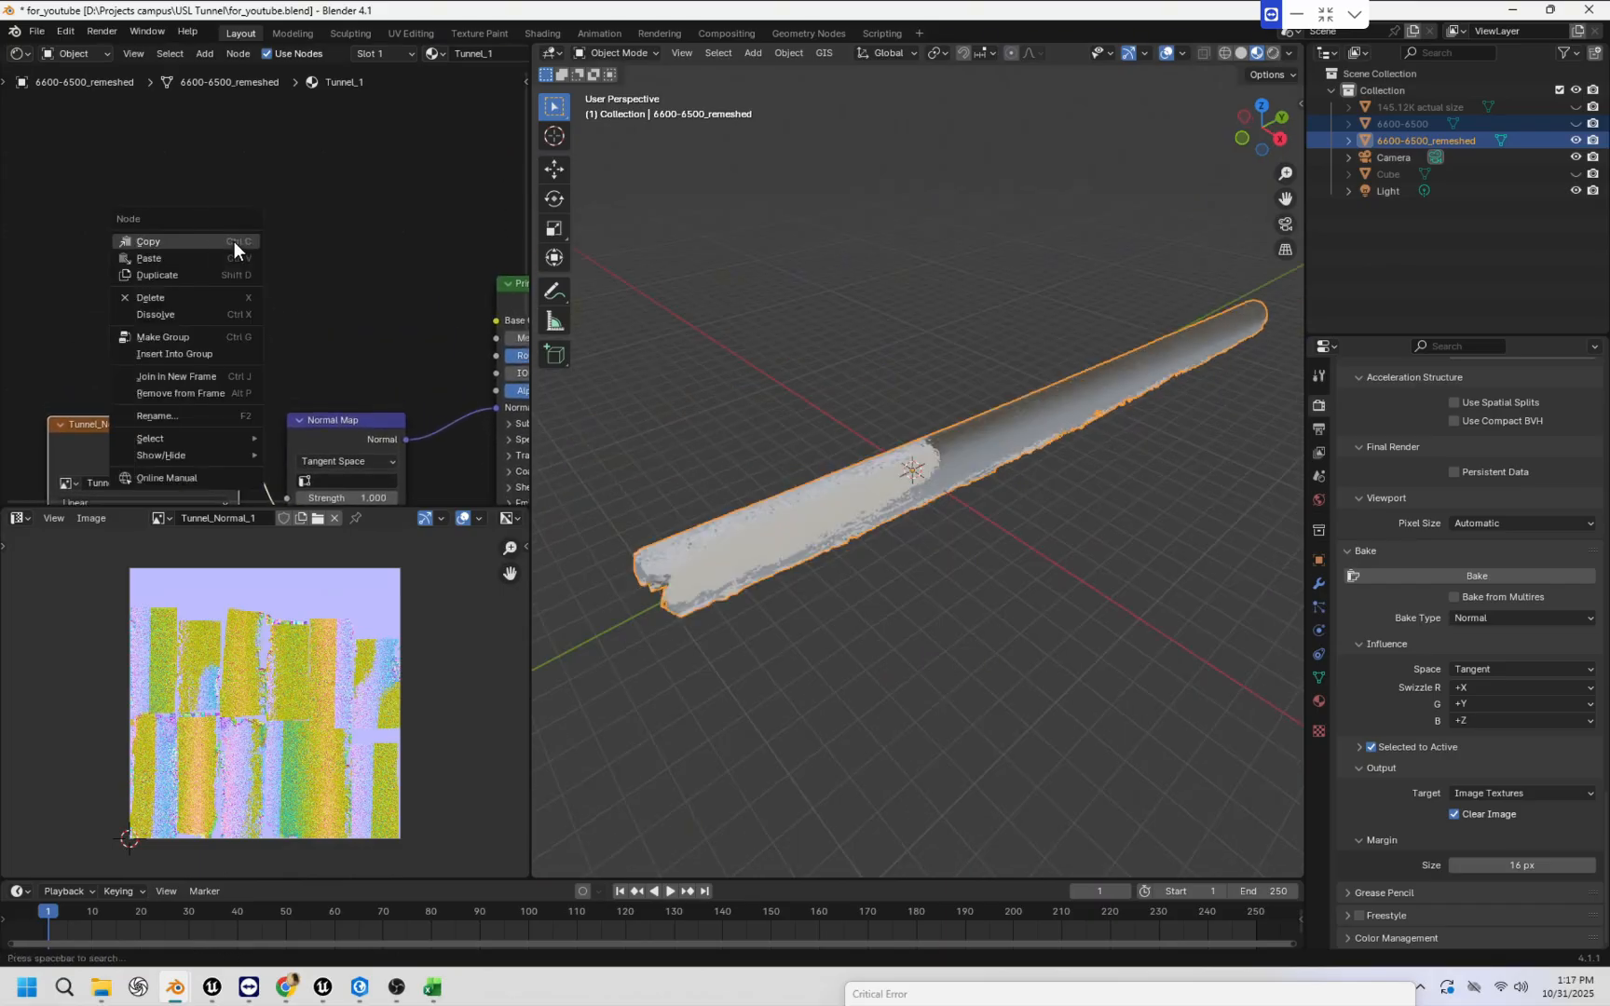
{"action": "left_click", "coordinate": [230, 255]}
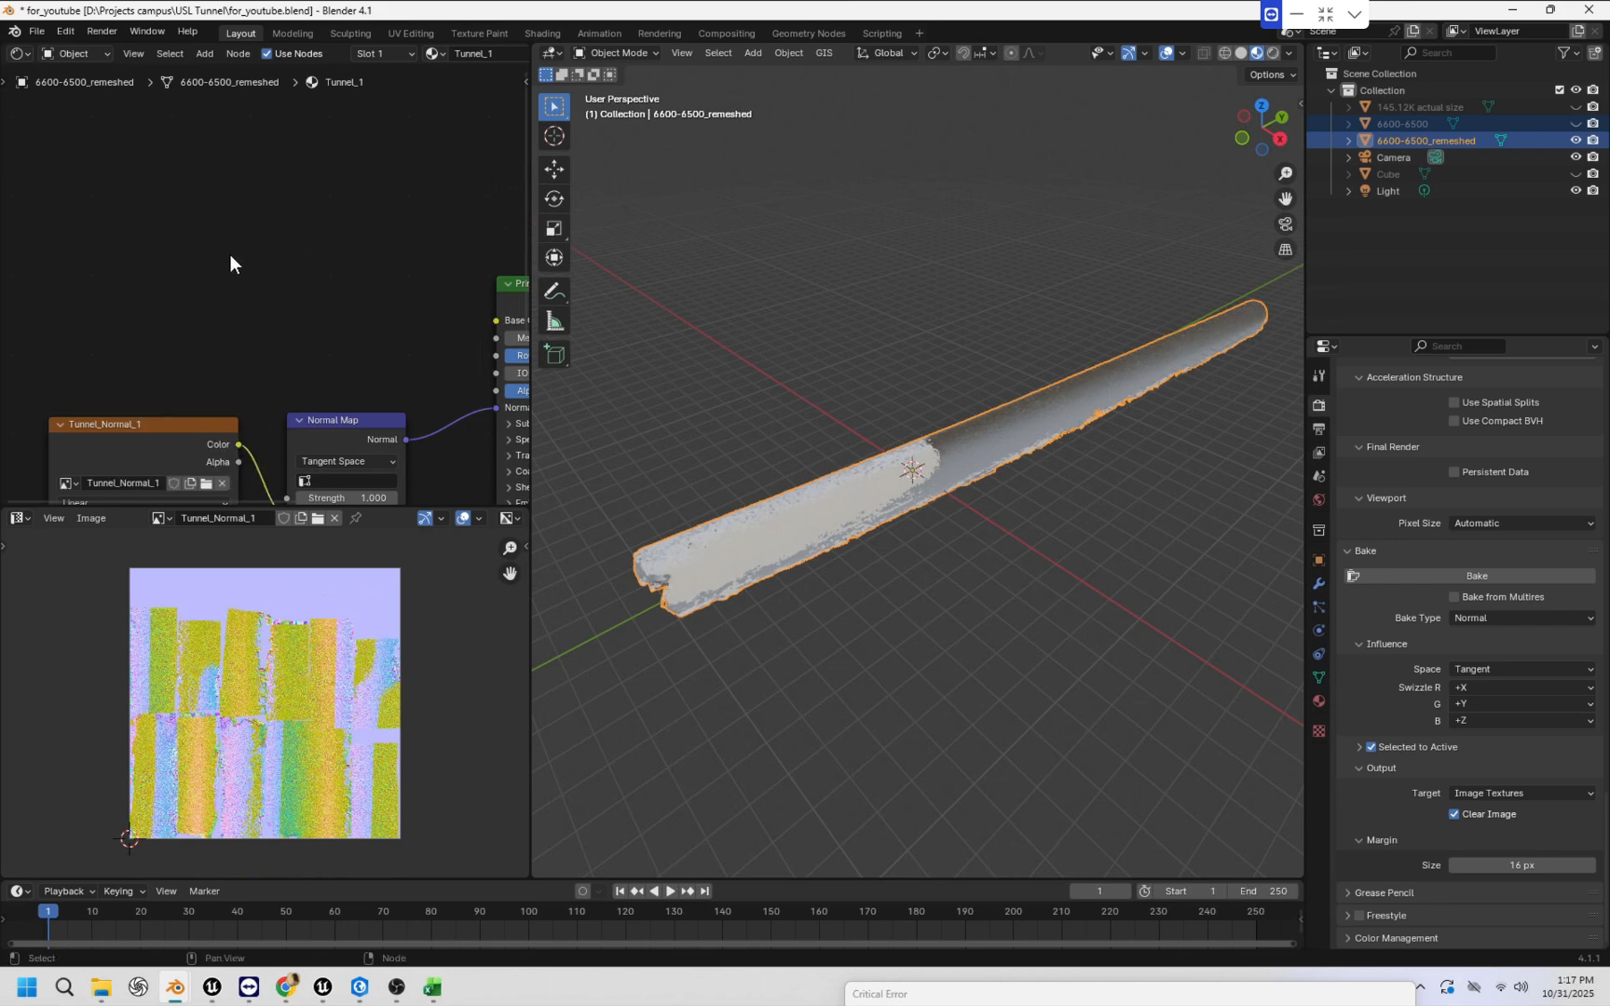
{"action": "key", "text": "shift+a"}
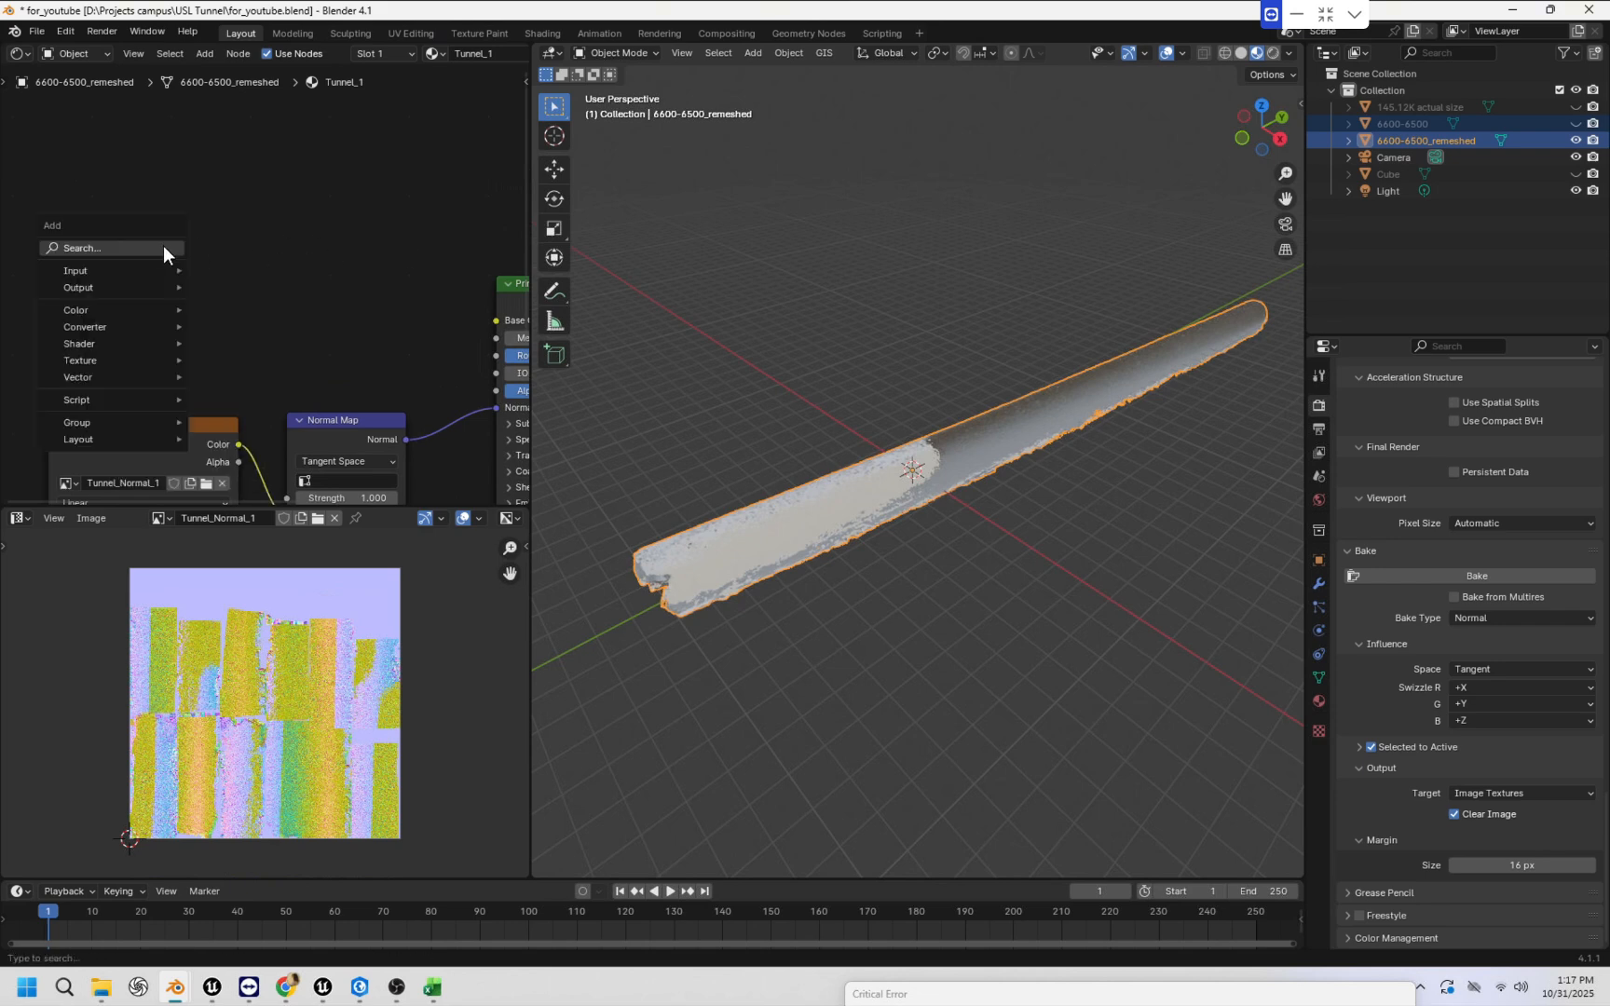
{"action": "type", "text": "ima"}
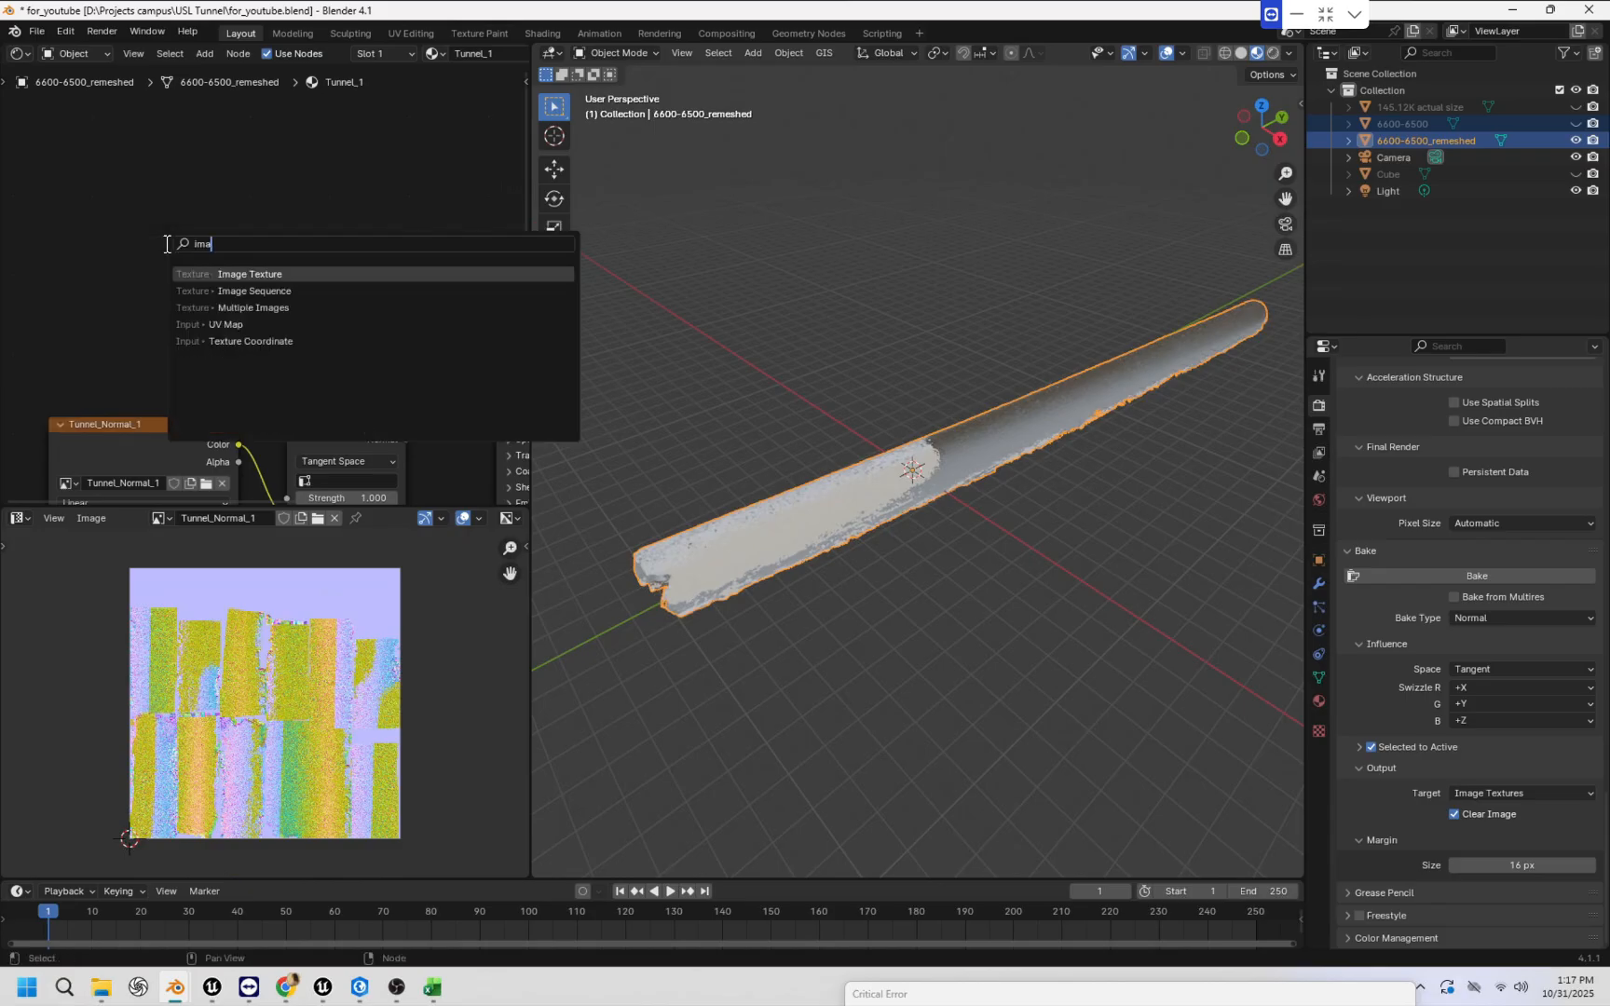
{"action": "left_click", "coordinate": [250, 274]}
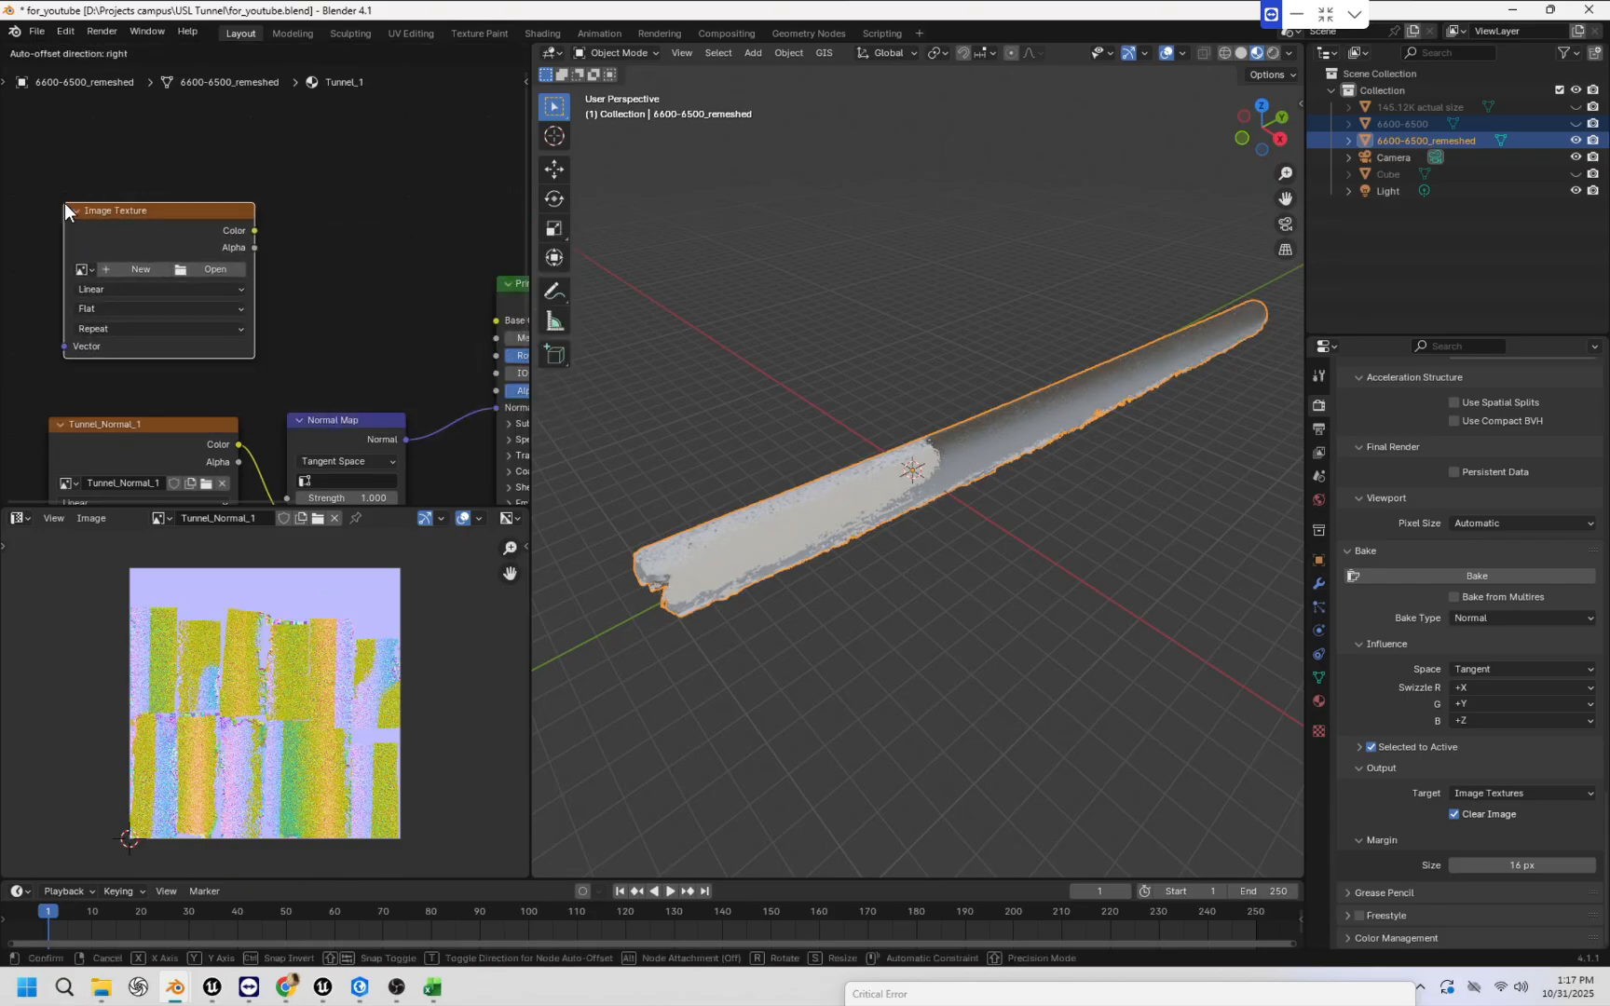
{"action": "left_click", "coordinate": [64, 203]}
{"action": "middle_click_drag", "start_coordinate": [317, 314], "coordinate": [297, 284]}
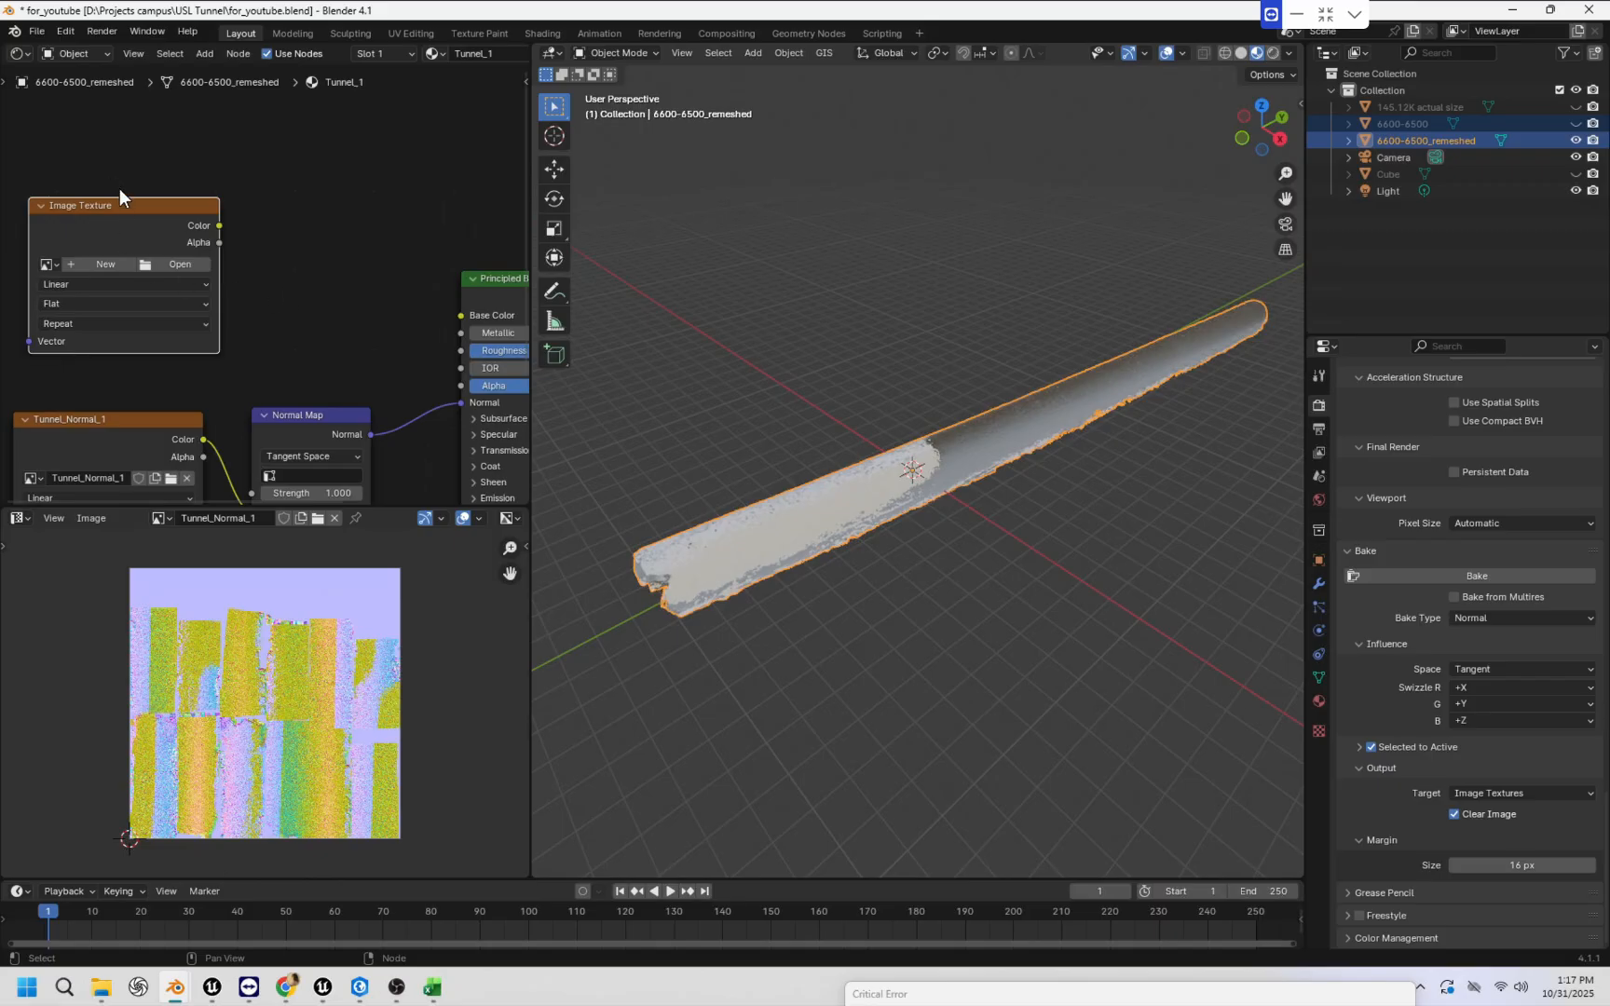
Shift the empty Image Texture node slightly right and connect its Color output to the Principled BSDF's Base Color.
{"action": "left_click_drag", "start_coordinate": [122, 204], "coordinate": [172, 205]}
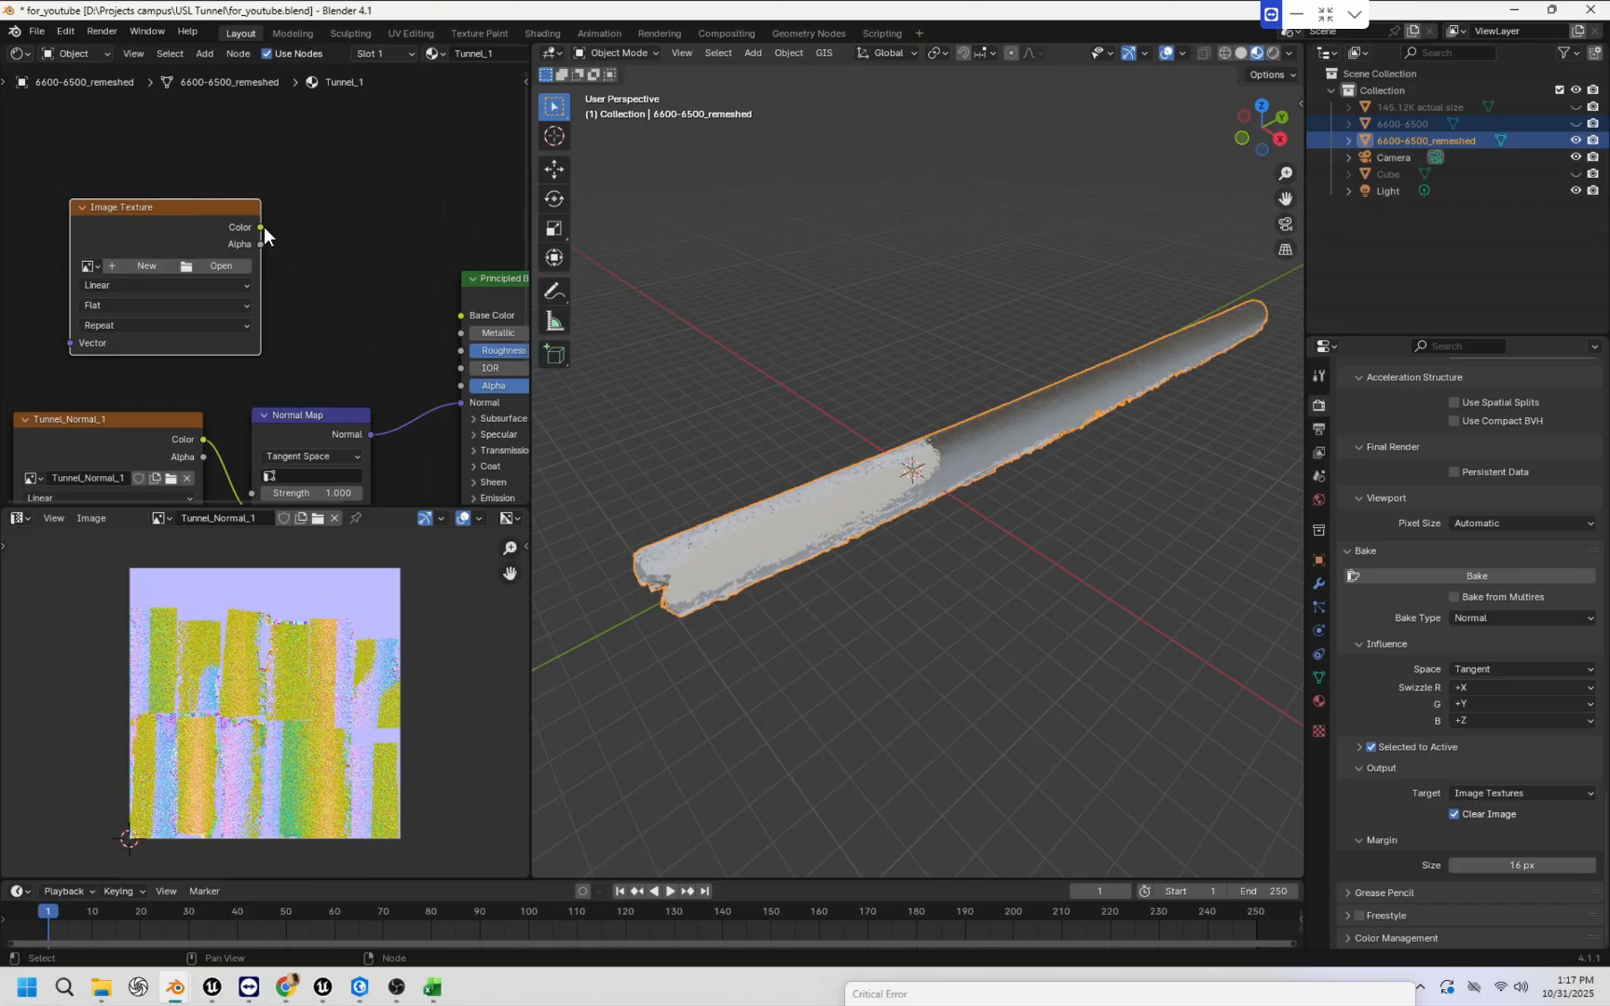
{"action": "mouse_move", "coordinate": [265, 227]}
{"action": "left_mouse_down"}
{"action": "mouse_move", "coordinate": [310, 268]}
{"action": "mouse_move", "coordinate": [471, 320]}
{"action": "left_mouse_up"}
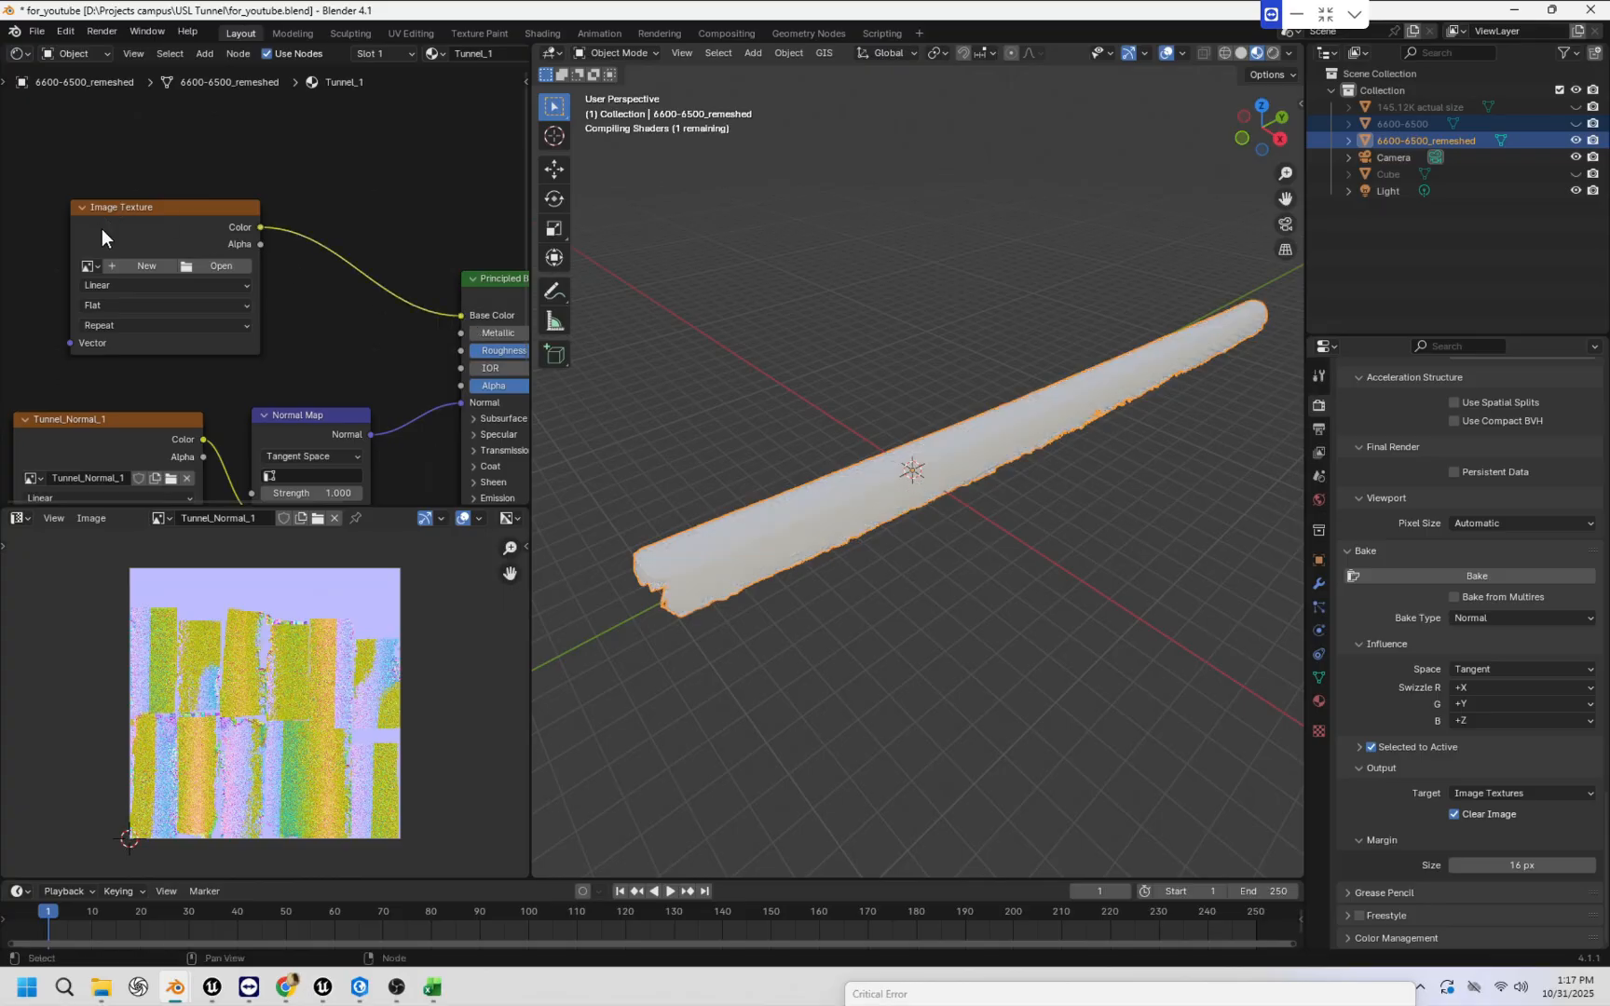
Create a new 4096 by 4096 px image named Tunnel_diffuse_1 in the Image Texture node.
{"action": "left_click", "coordinate": [135, 267]}
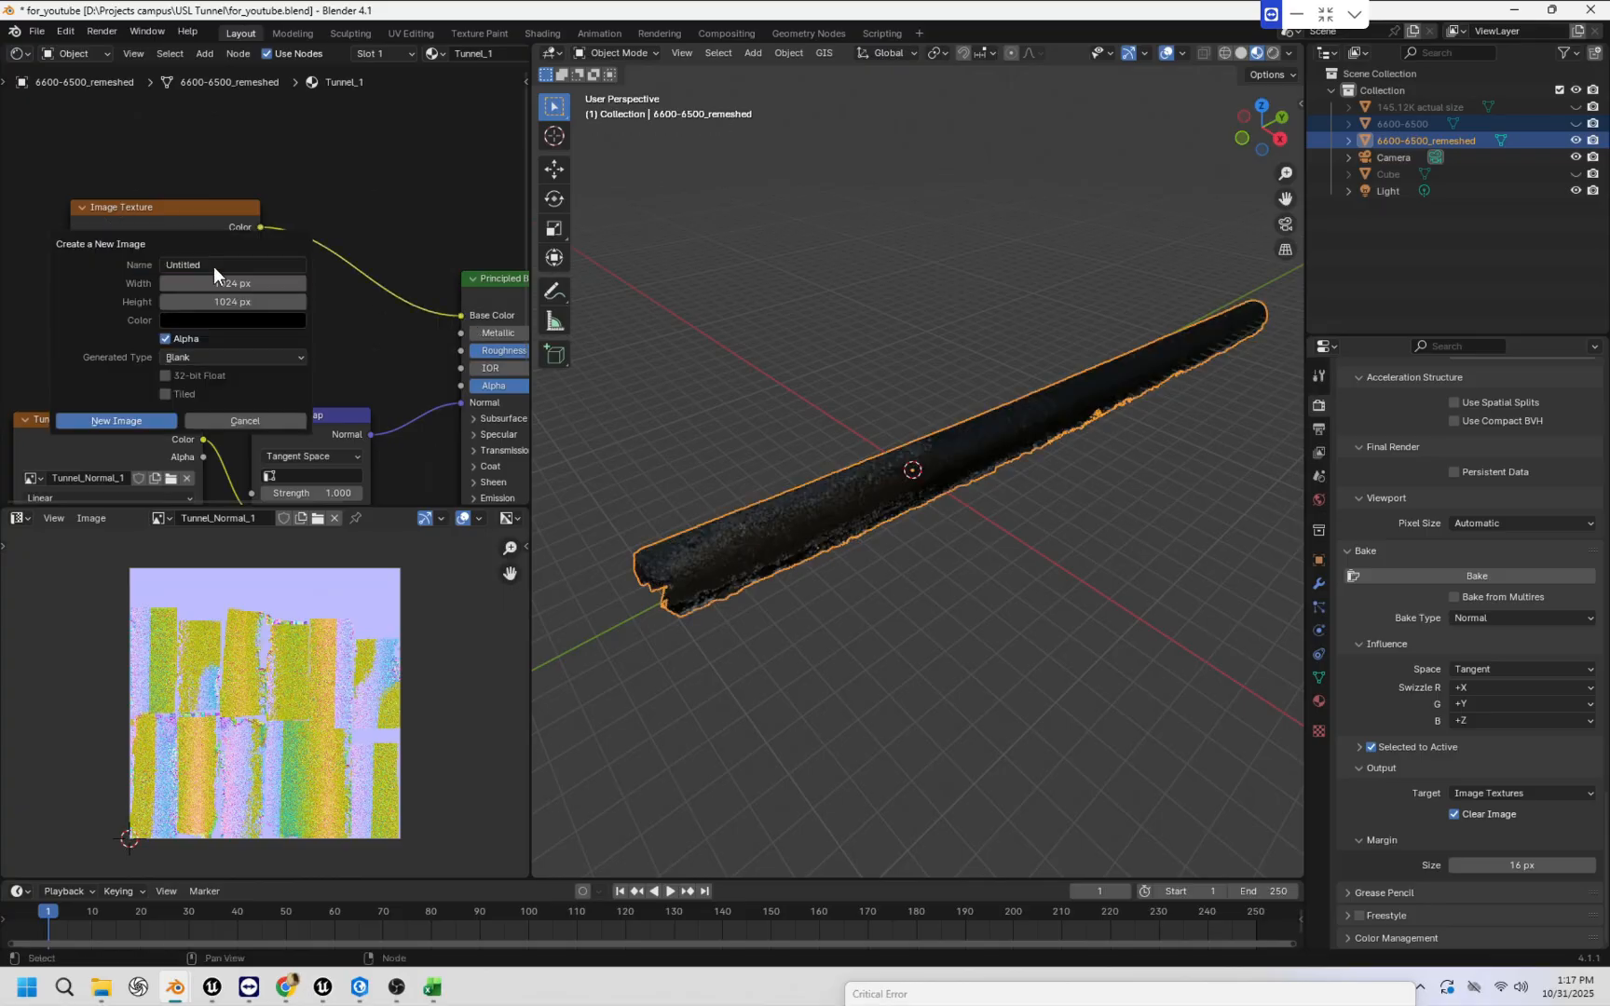
{"action": "left_click", "coordinate": [245, 266]}
{"action": "type", "text": "Tunnel_diffuse_1"}
{"action": "left_click", "coordinate": [216, 286]}
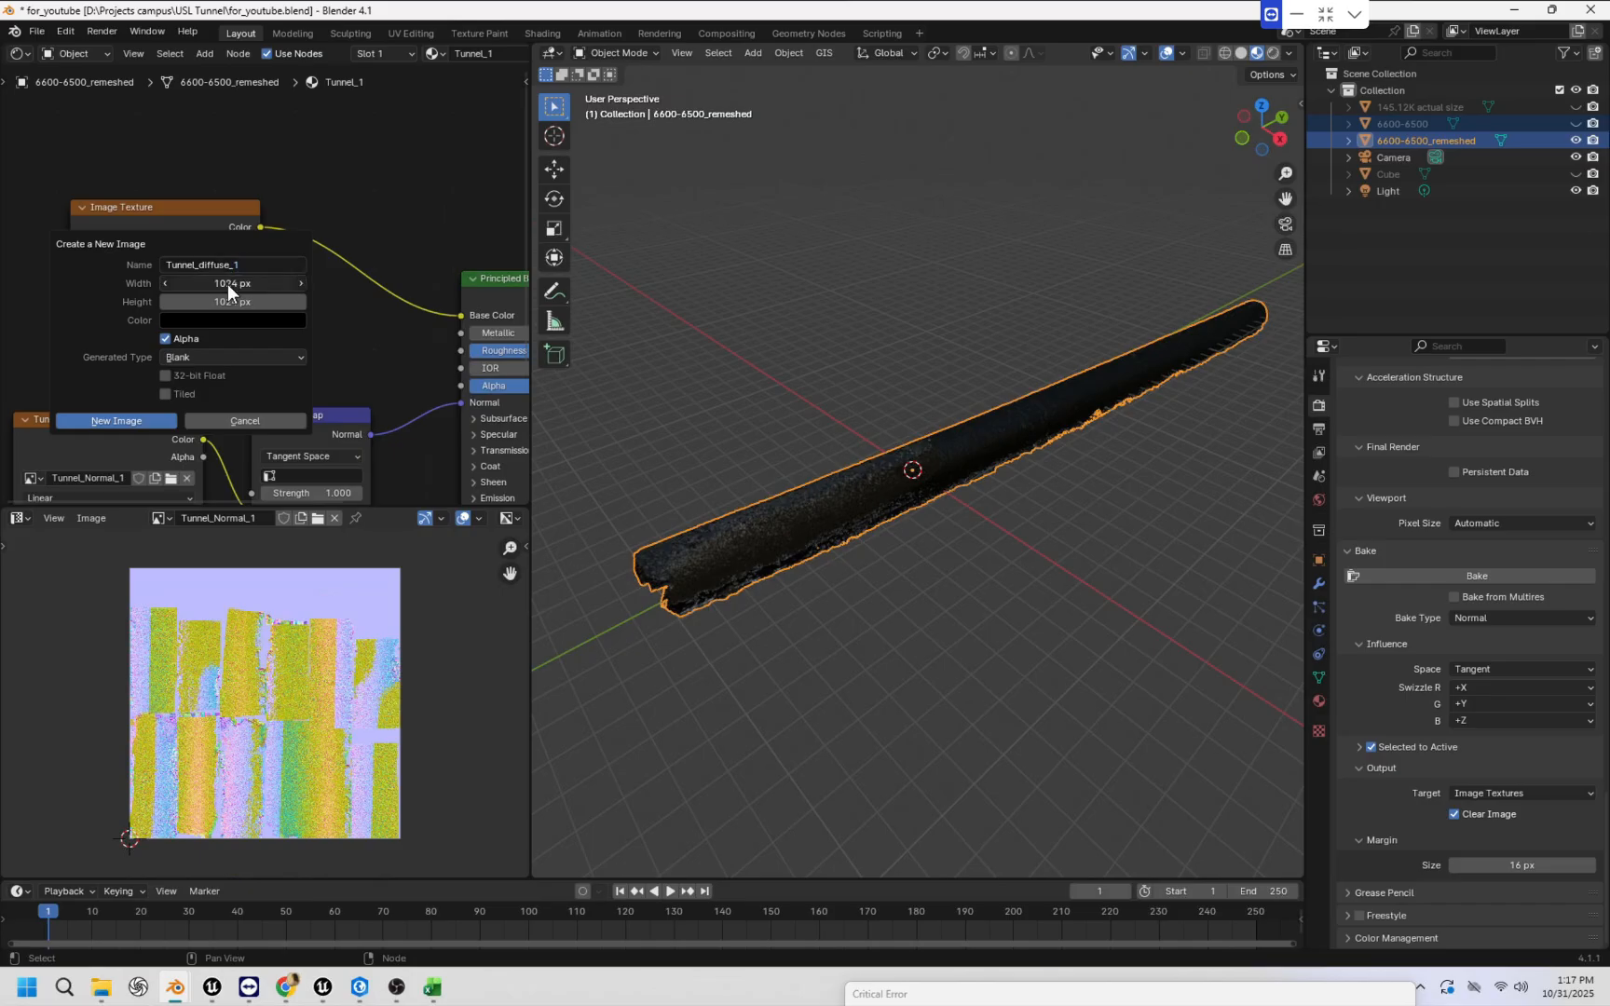
{"action": "left_click", "coordinate": [198, 283]}
{"action": "type", "text": "*4"}
{"action": "key", "text": "Return"}
{"action": "left_click", "coordinate": [227, 301]}
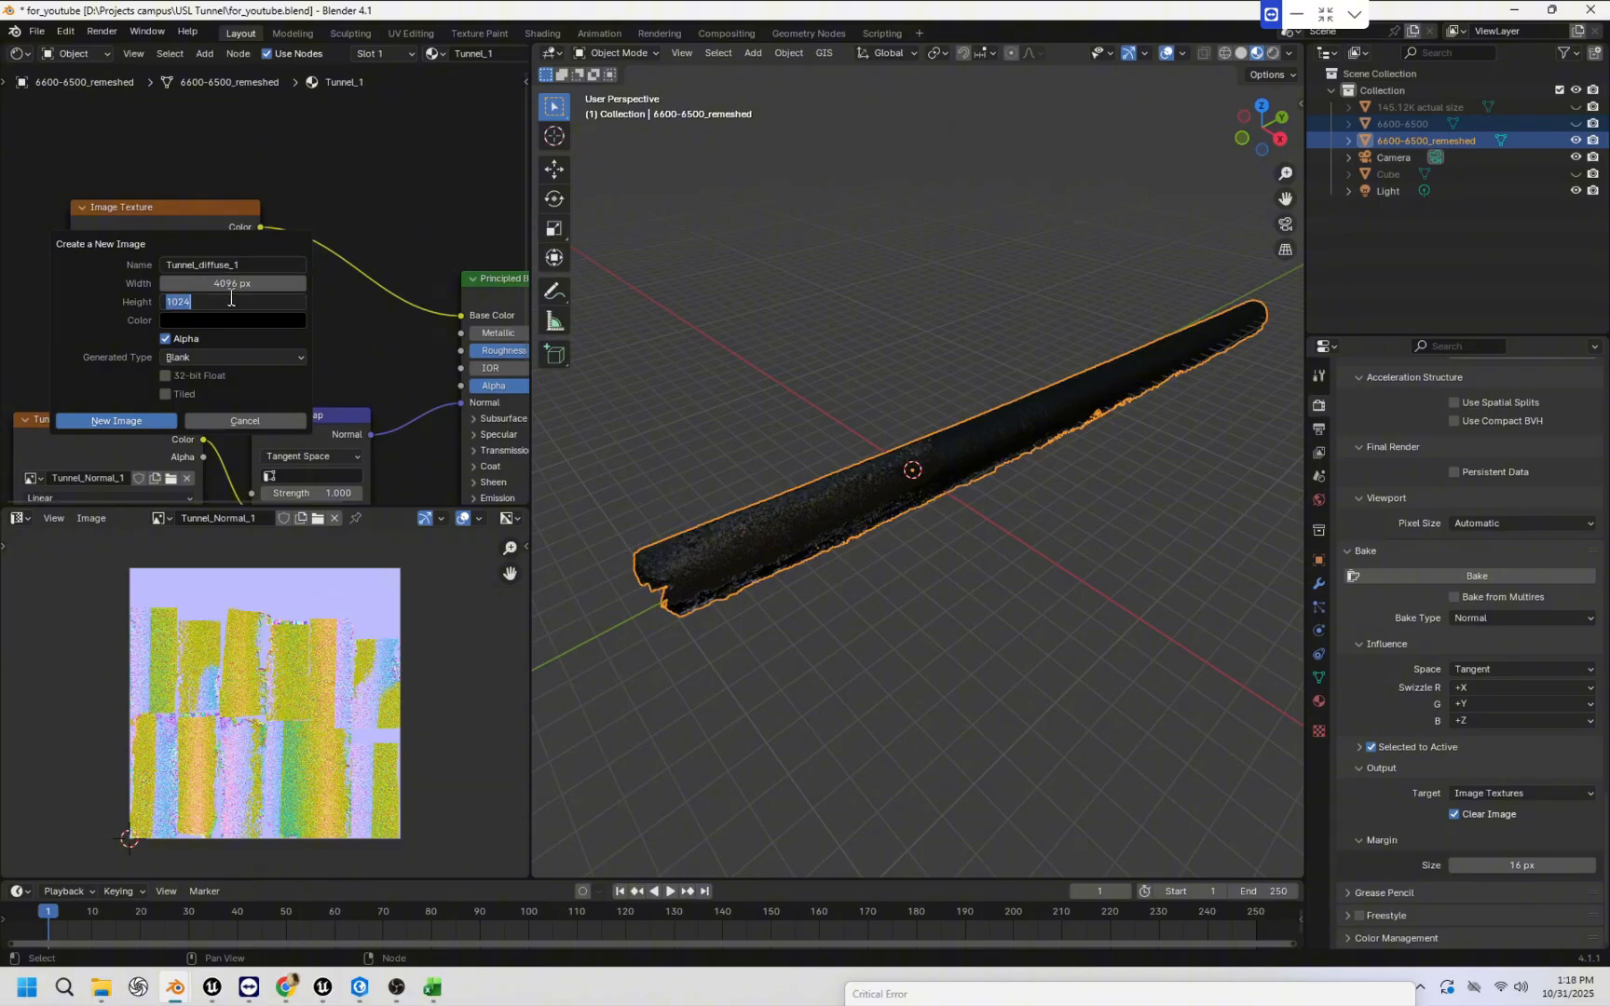
{"action": "left_click", "coordinate": [189, 301]}
{"action": "type", "text": "*4"}
{"action": "key", "text": "Return"}
{"action": "left_click", "coordinate": [135, 422]}
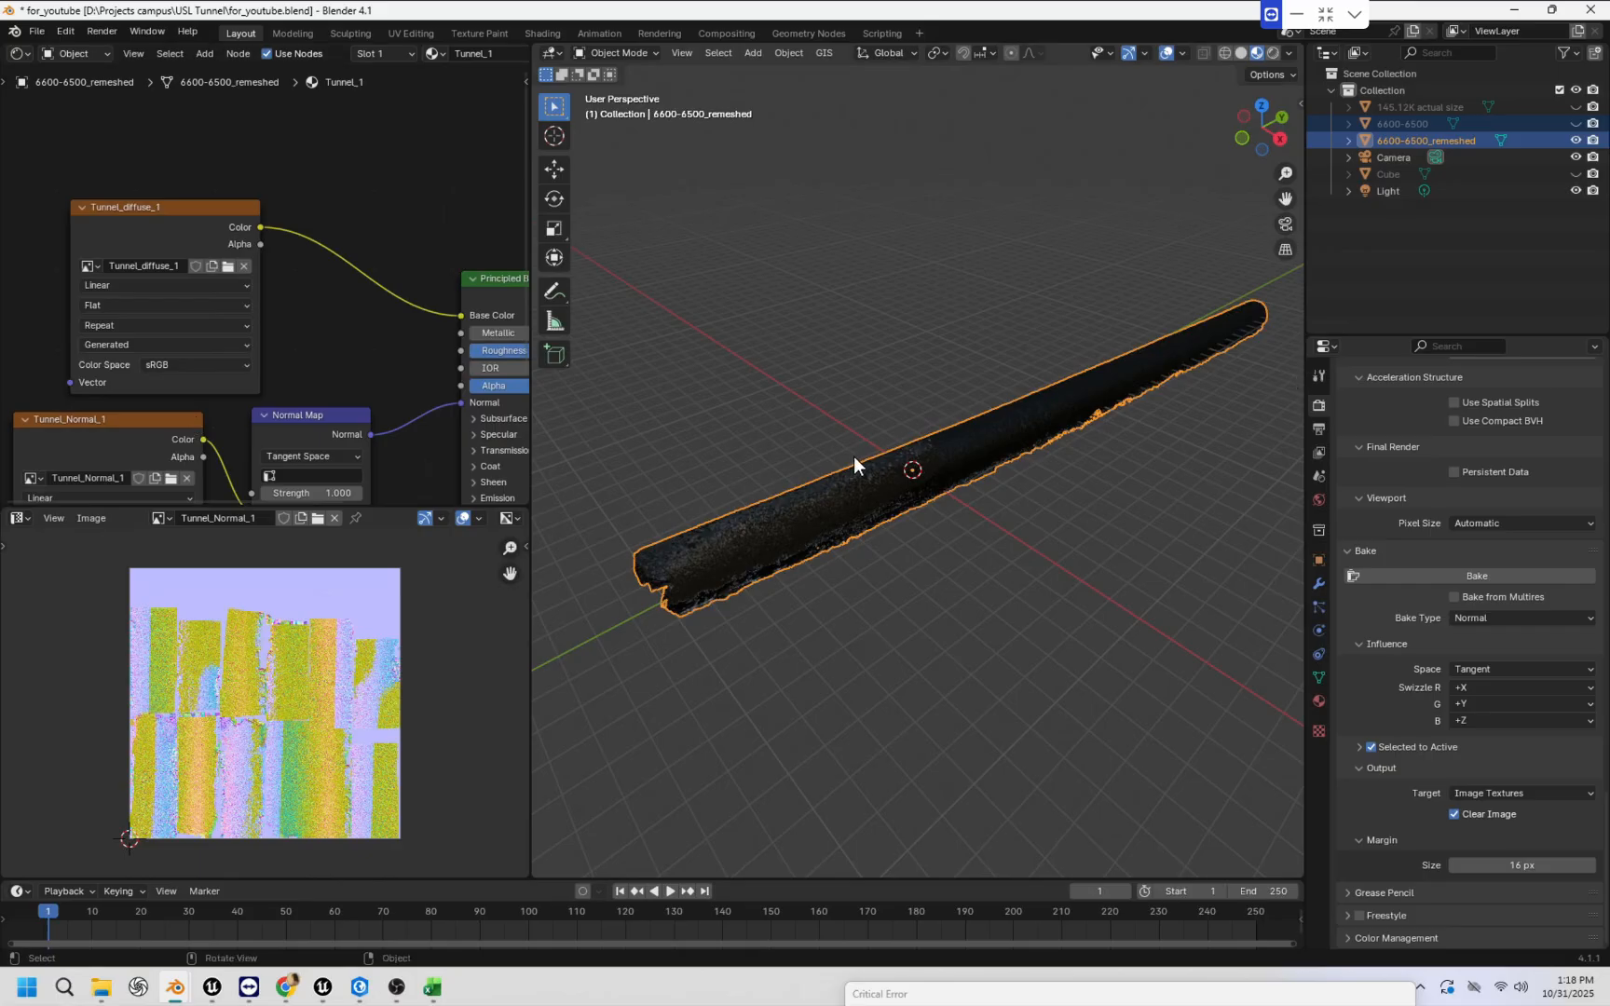
{"action": "scroll", "coordinate": [241, 445], "scroll_direction": "down", "scroll_amount": 2}
{"action": "middle_click_drag", "start_coordinate": [230, 481], "coordinate": [262, 305]}
{"action": "scroll", "coordinate": [251, 439], "scroll_direction": "up", "scroll_amount": 2}
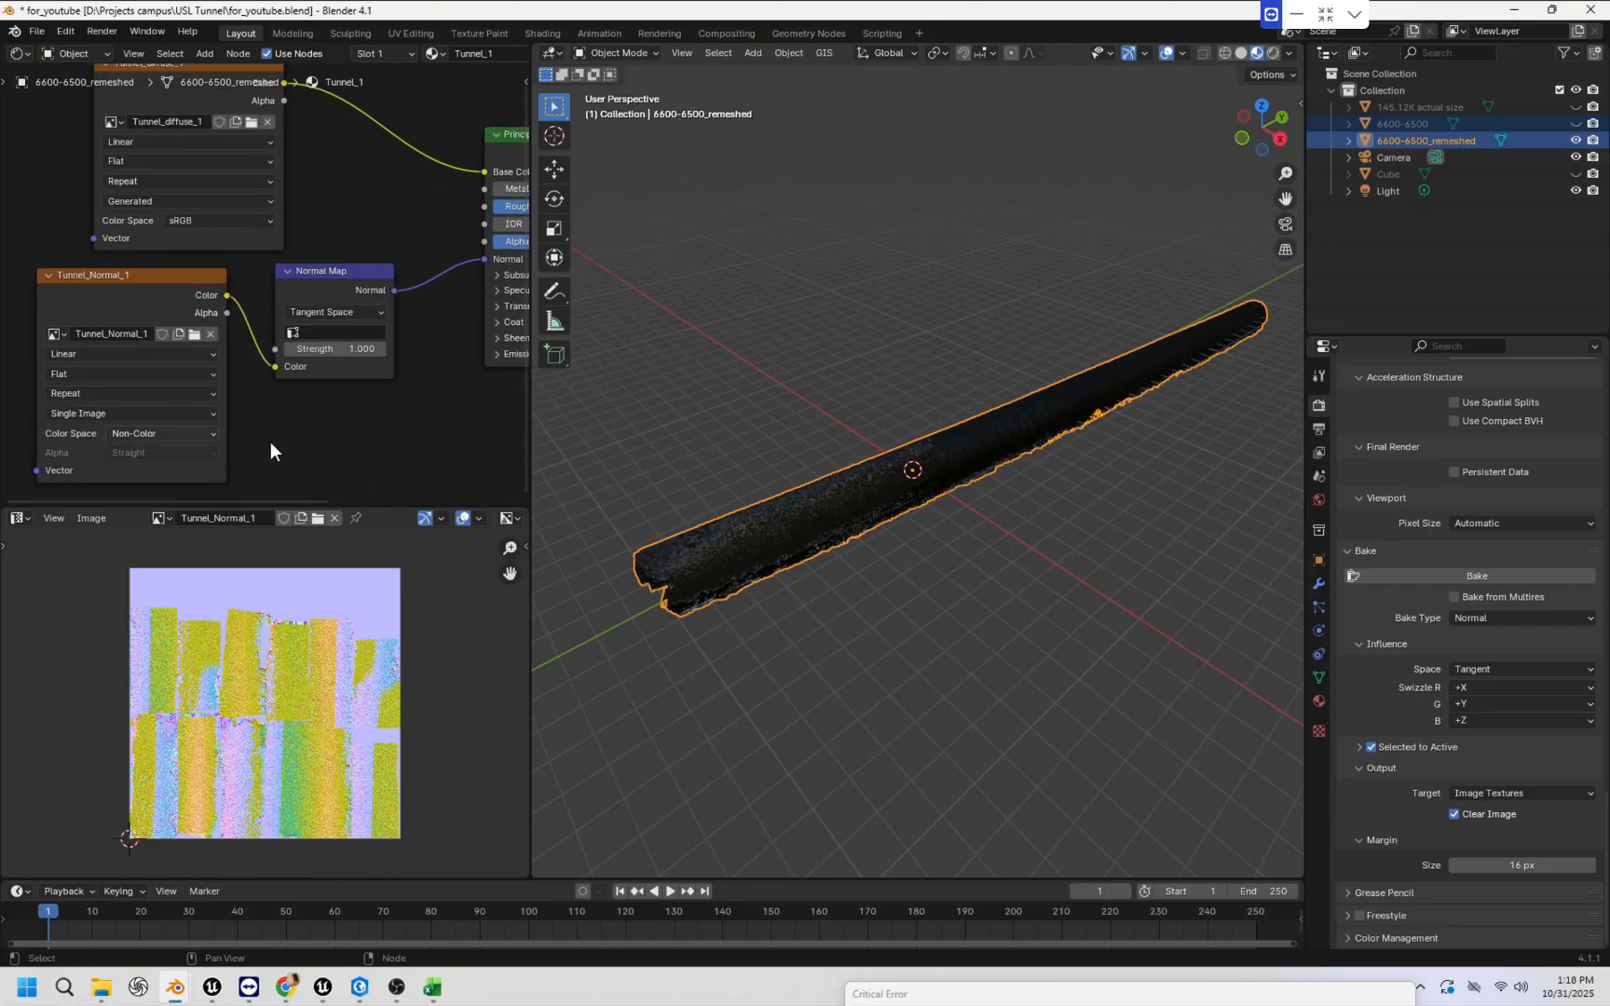
{"action": "middle_click_drag", "start_coordinate": [386, 421], "coordinate": [331, 433]}
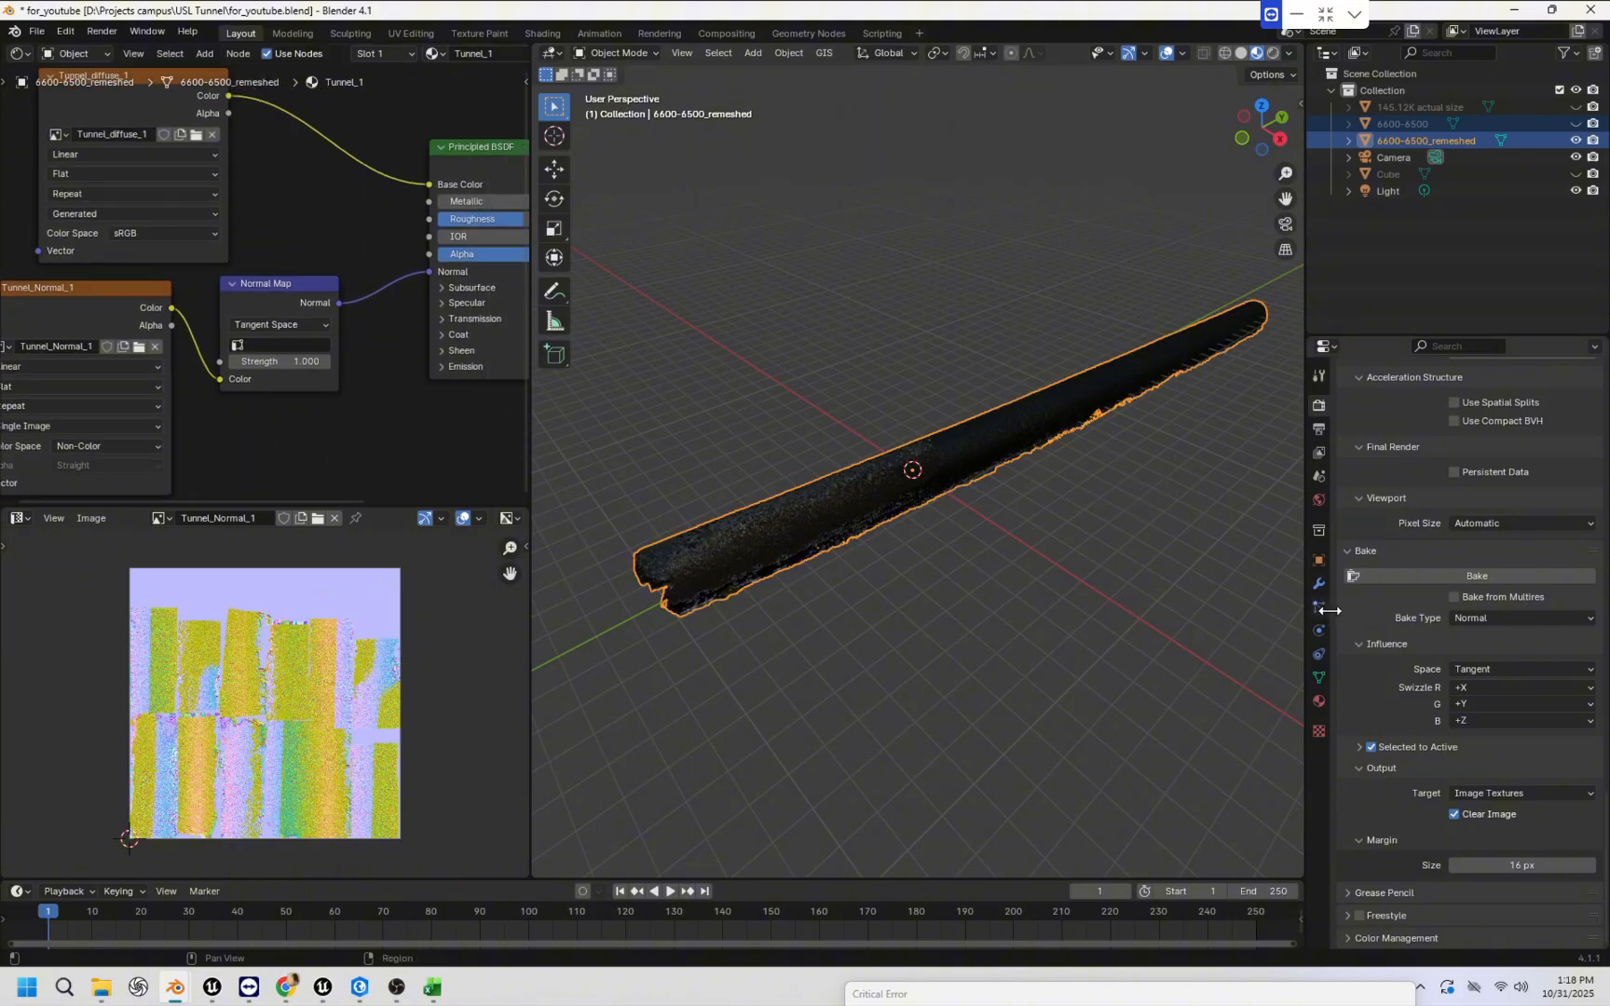
{"action": "left_click_drag", "start_coordinate": [1330, 610], "coordinate": [1317, 614]}
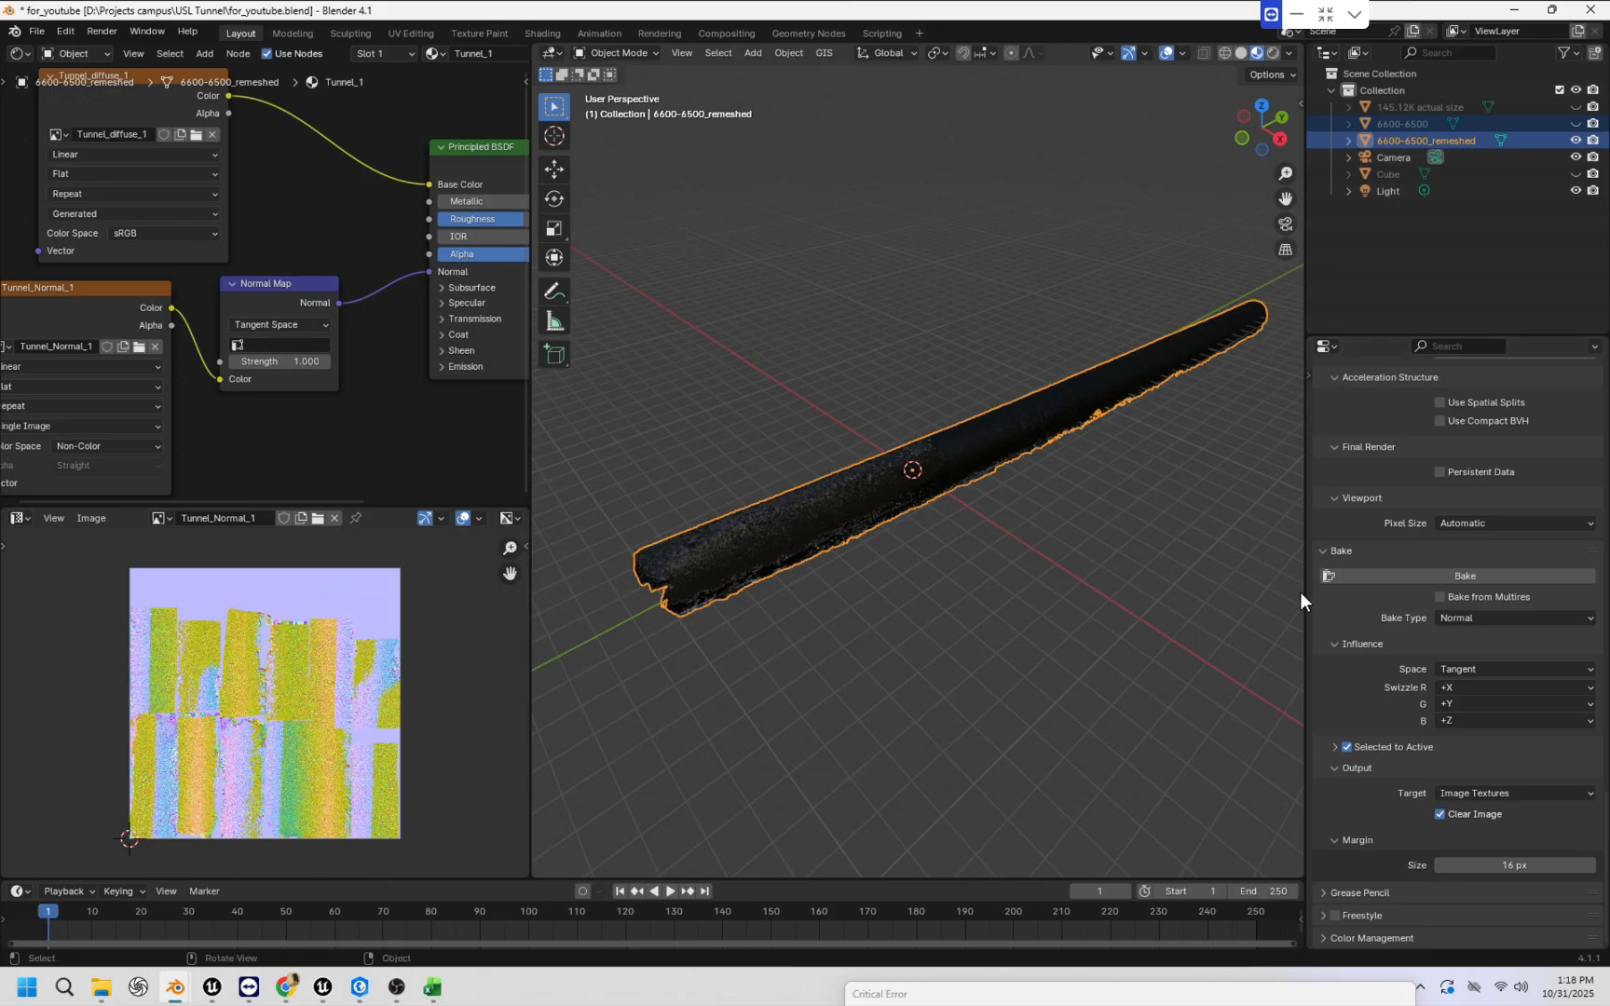
{"action": "mouse_move", "coordinate": [1312, 595]}
{"action": "left_mouse_down"}
{"action": "mouse_move", "coordinate": [1332, 598]}
{"action": "mouse_move", "coordinate": [1306, 596]}
{"action": "left_mouse_up"}
{"action": "left_click", "coordinate": [1311, 376]}
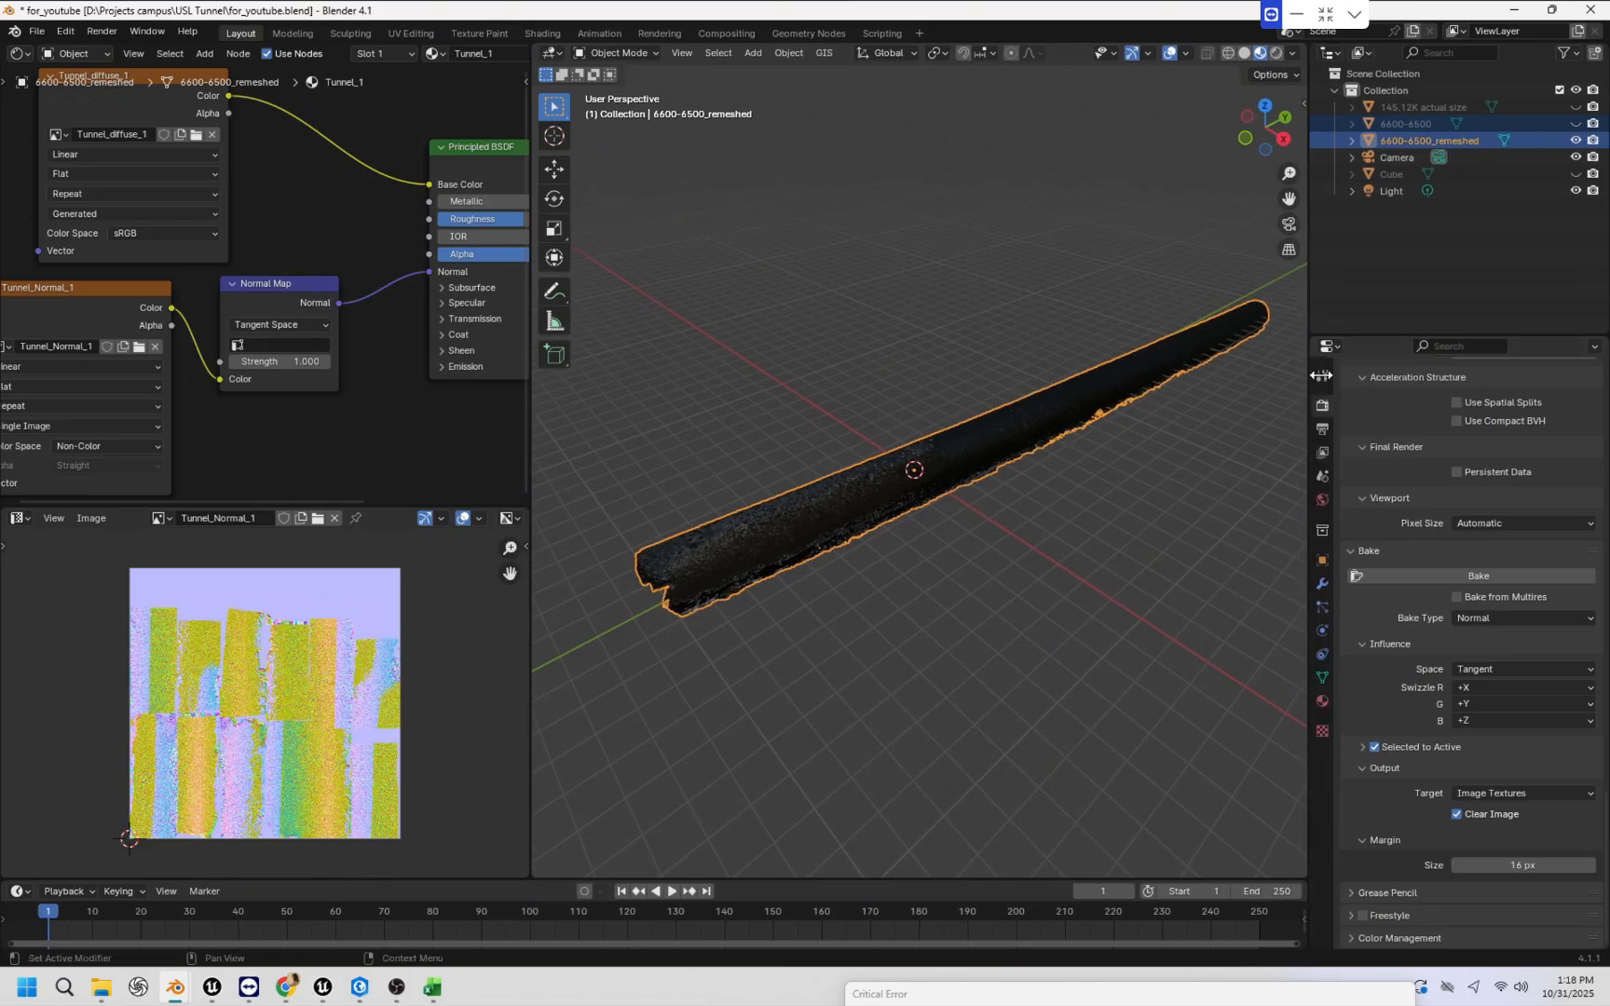
Set the bake type to Diffuse with only the Color contribution, turning off Direct and Indirect.
{"action": "left_click", "coordinate": [1503, 616]}
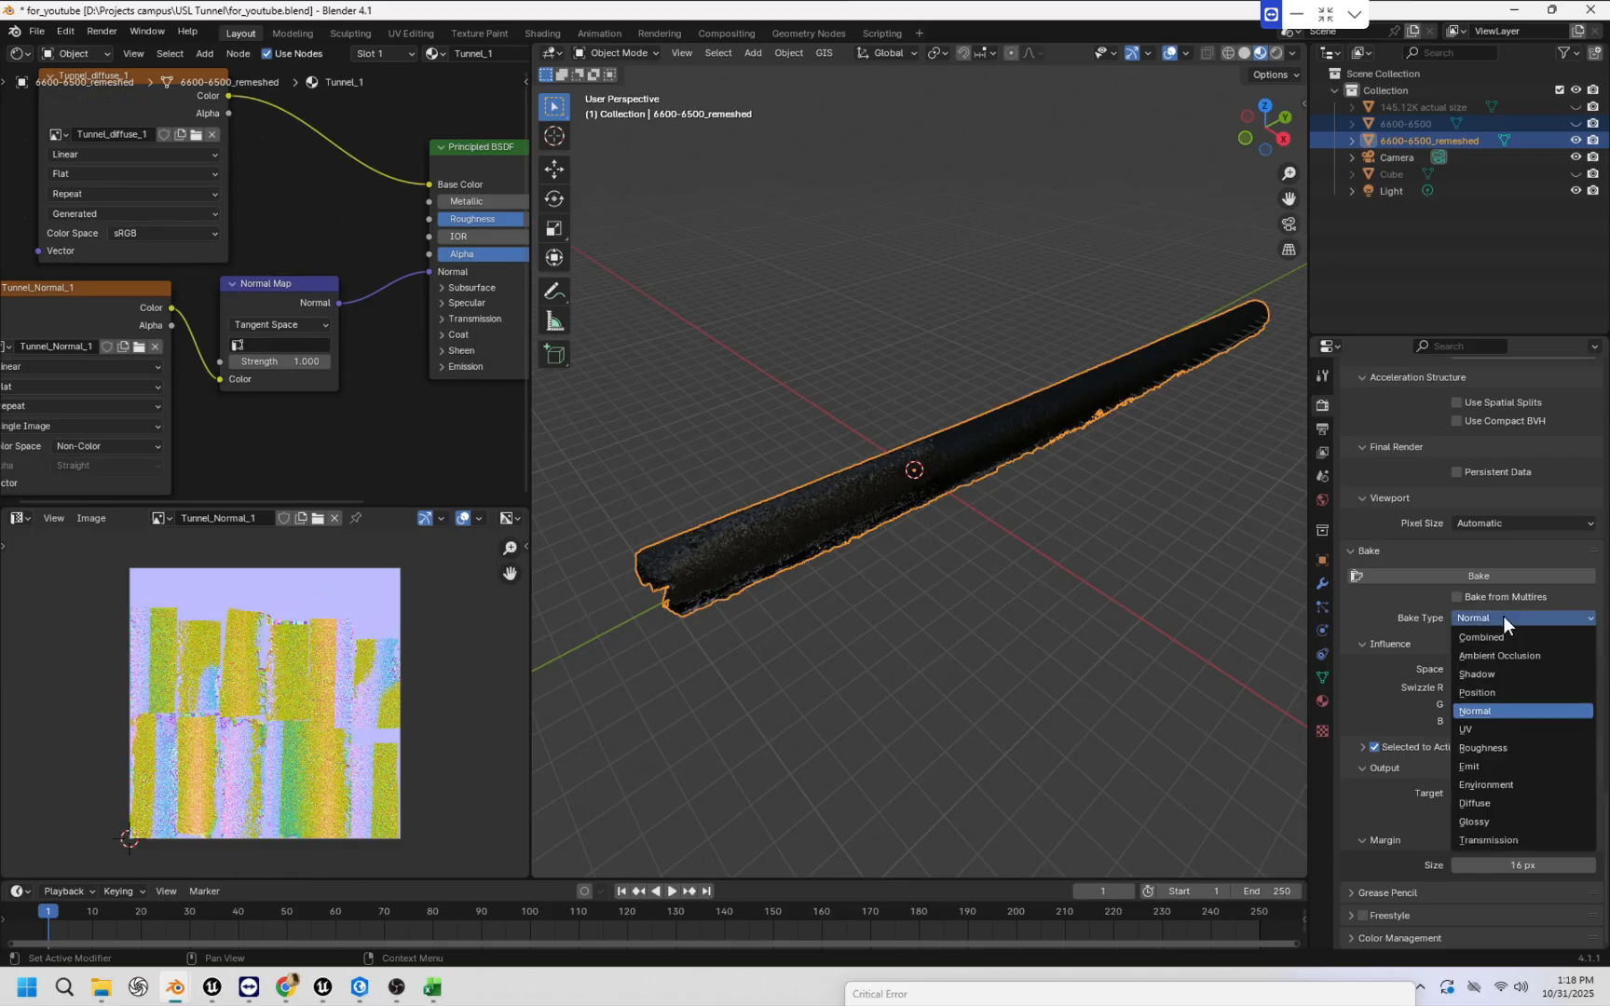
{"action": "left_click", "coordinate": [1482, 802]}
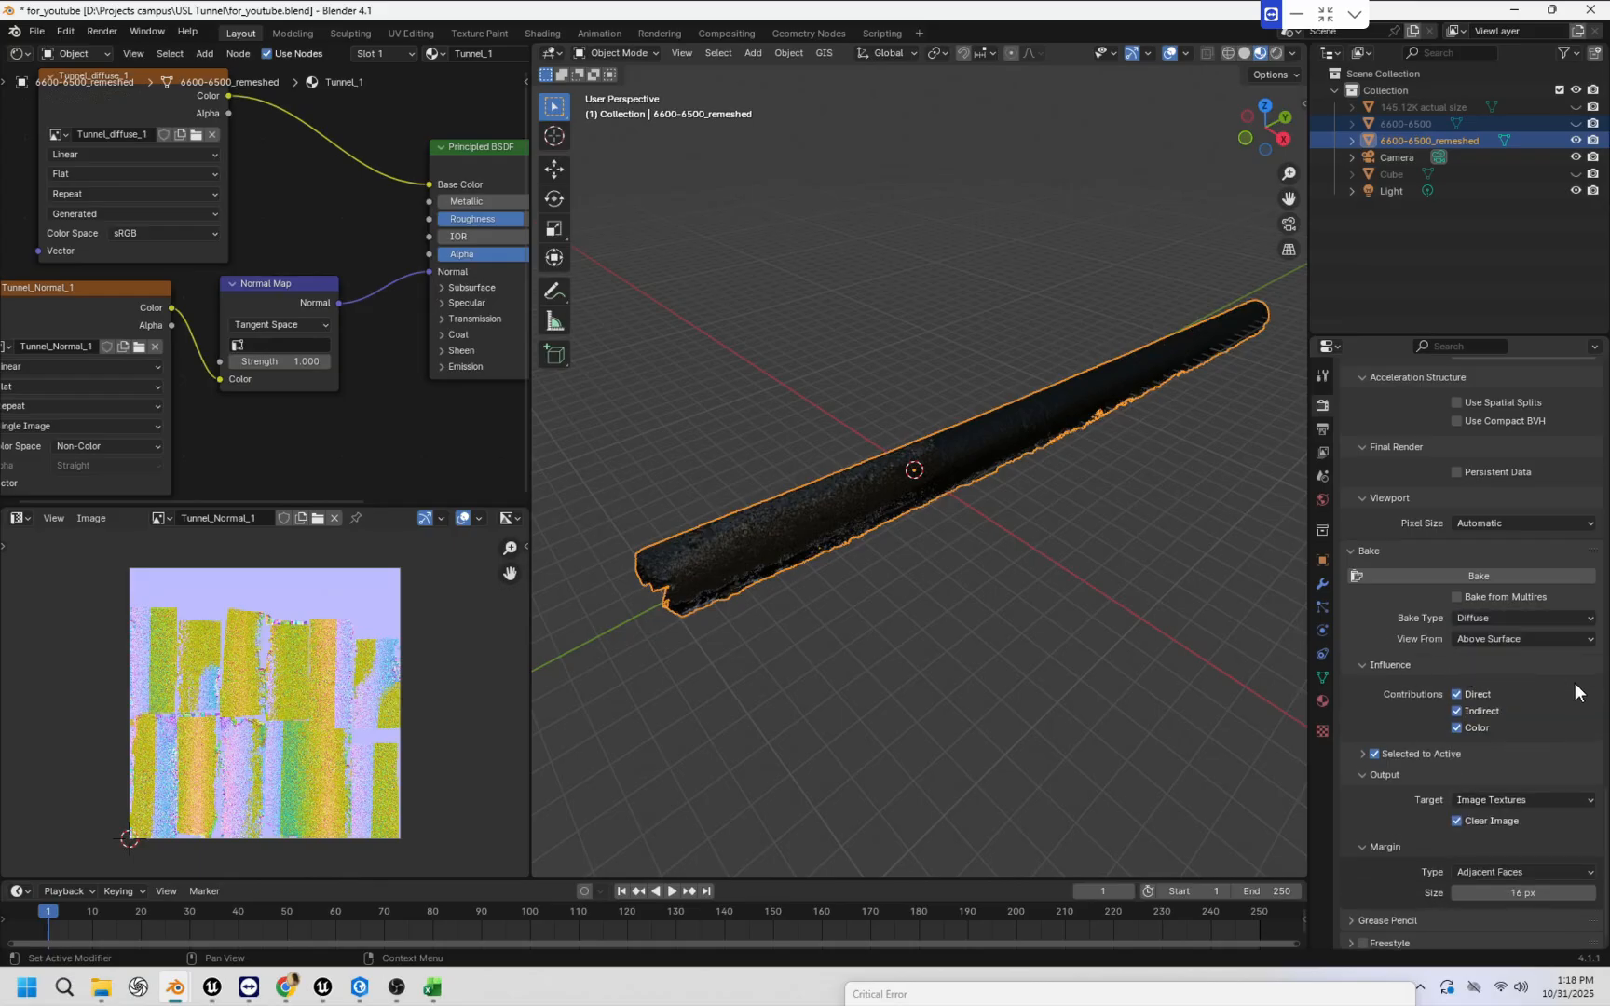
{"action": "scroll", "coordinate": [1574, 691], "scroll_direction": "down", "scroll_amount": 1}
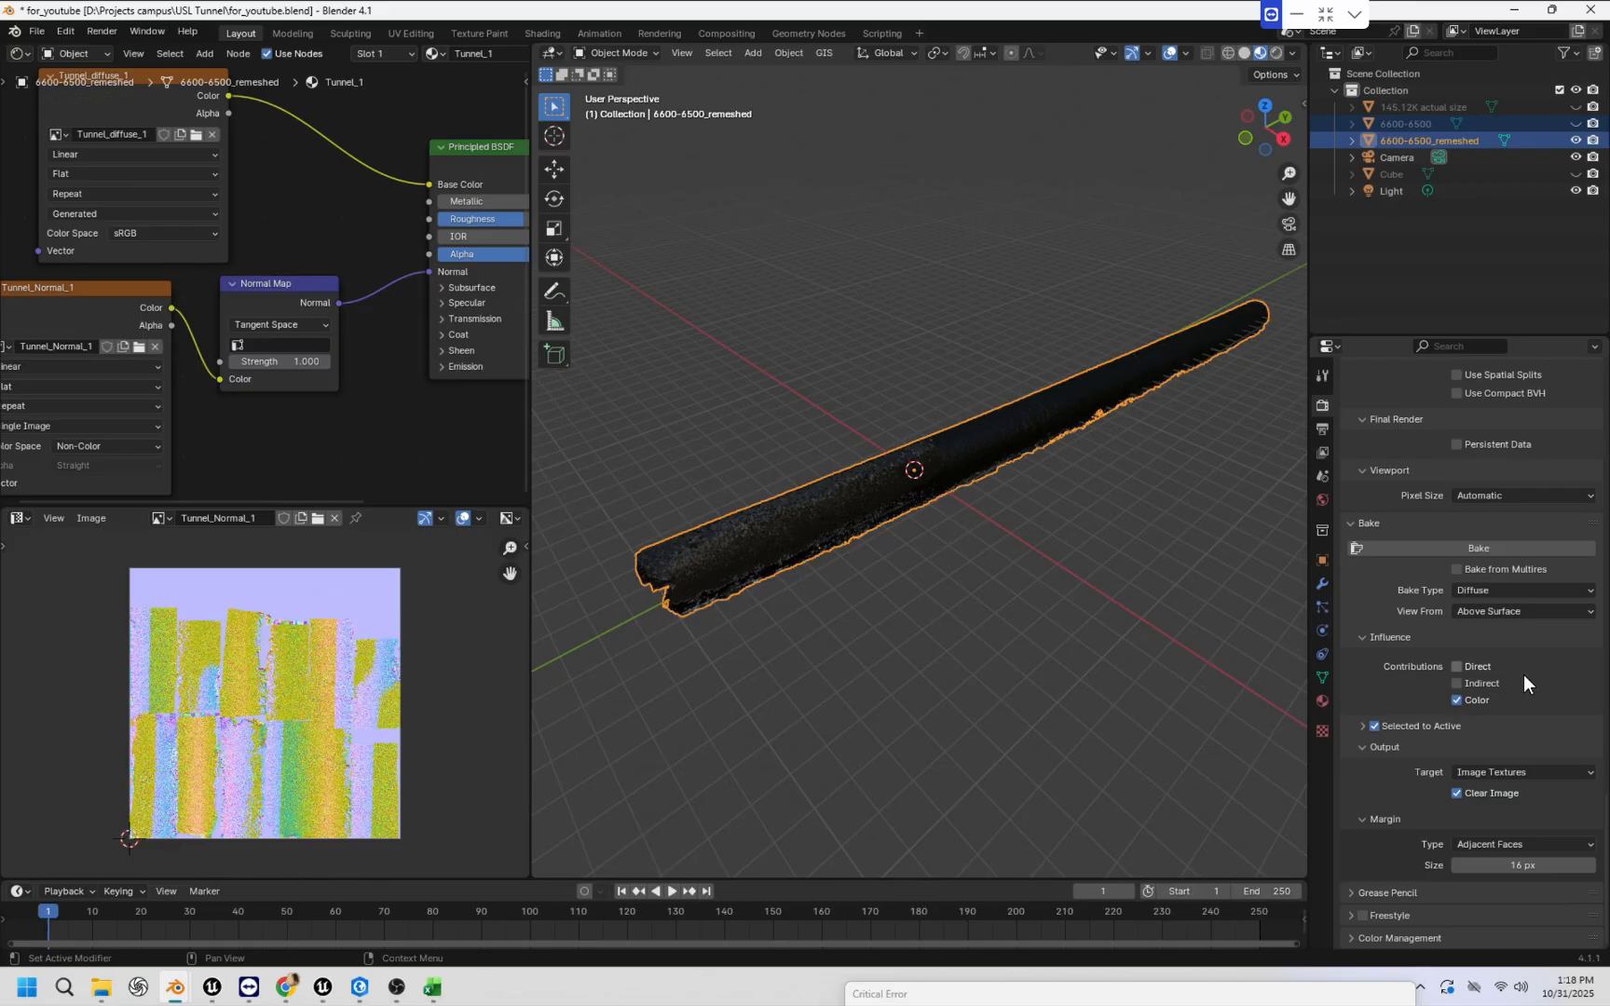
{"action": "scroll", "coordinate": [1523, 675], "scroll_direction": "up", "scroll_amount": 4}
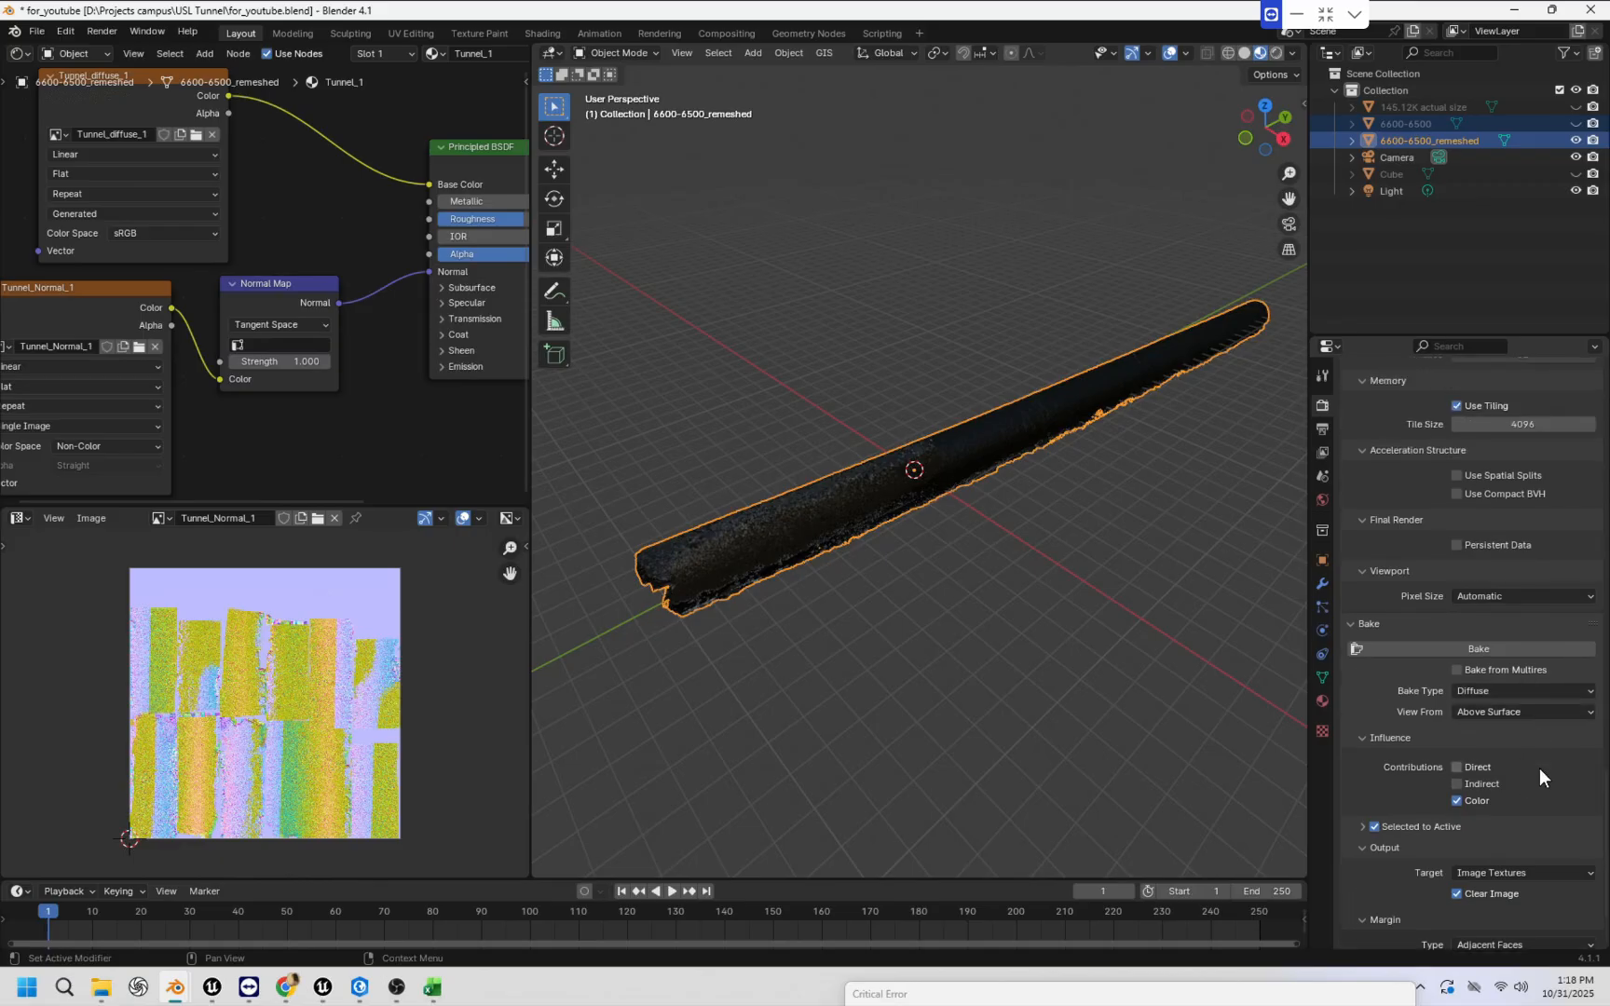
{"action": "scroll", "coordinate": [1540, 768], "scroll_direction": "down", "scroll_amount": 1}
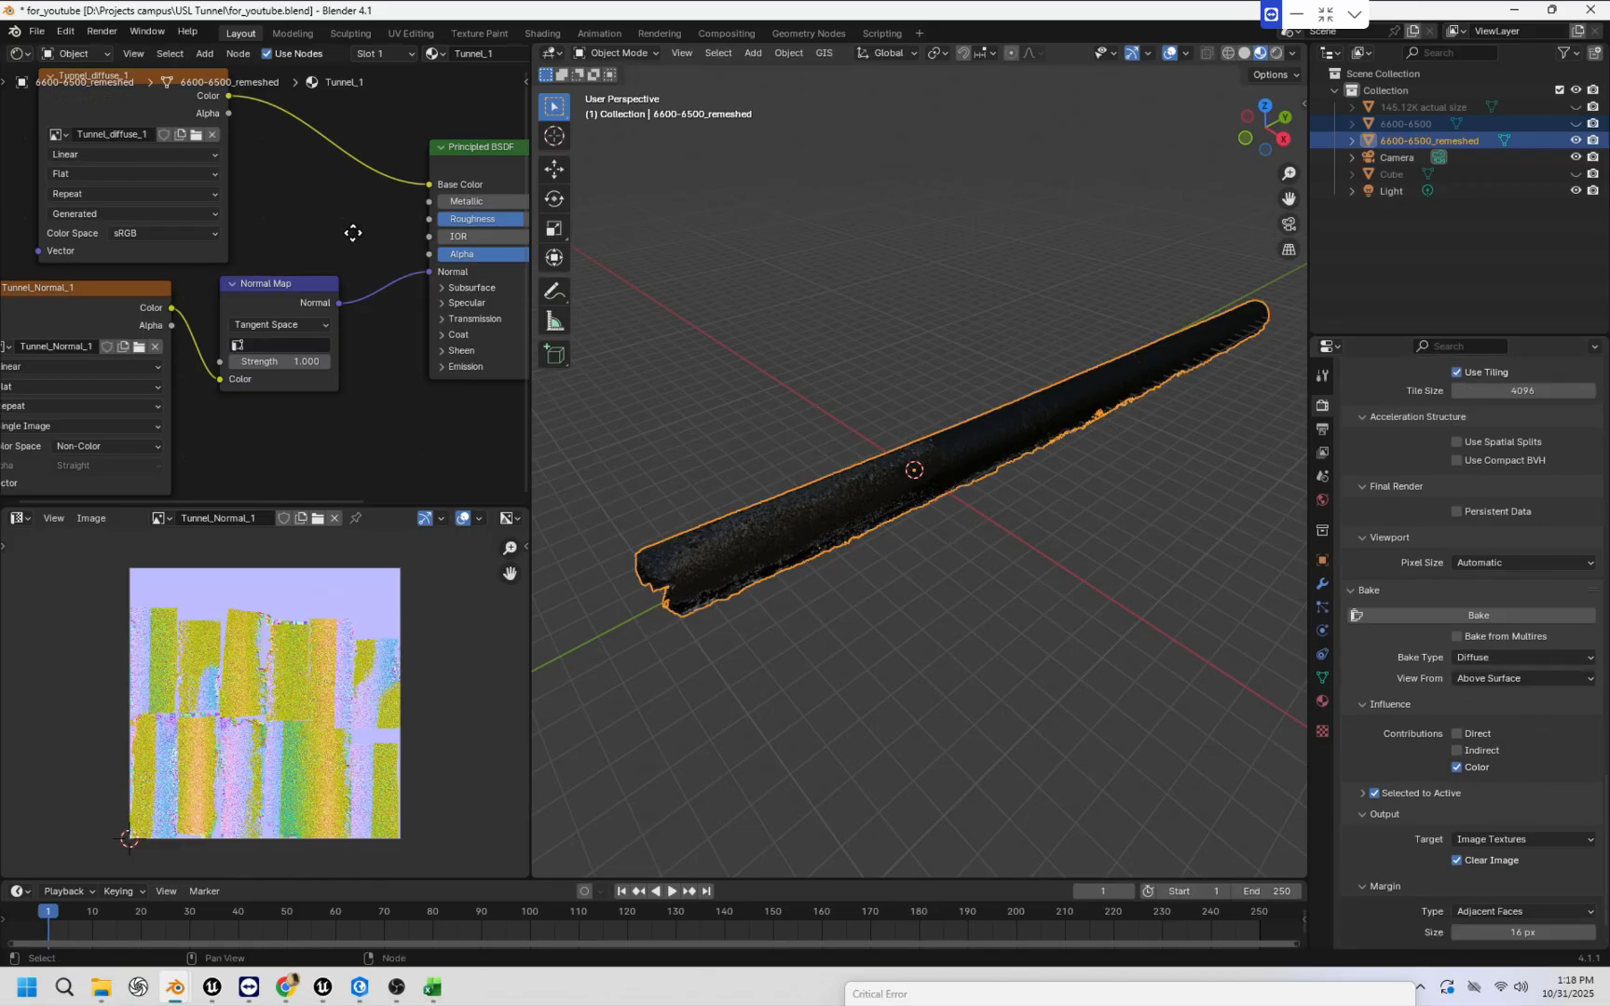
Unhide 6600-6500 and bake its diffuse colour onto the active 6600-6500_remeshed mesh, with the Tunnel_diffuse_1 node selected as target.
{"action": "middle_click_drag", "start_coordinate": [353, 233], "coordinate": [379, 312]}
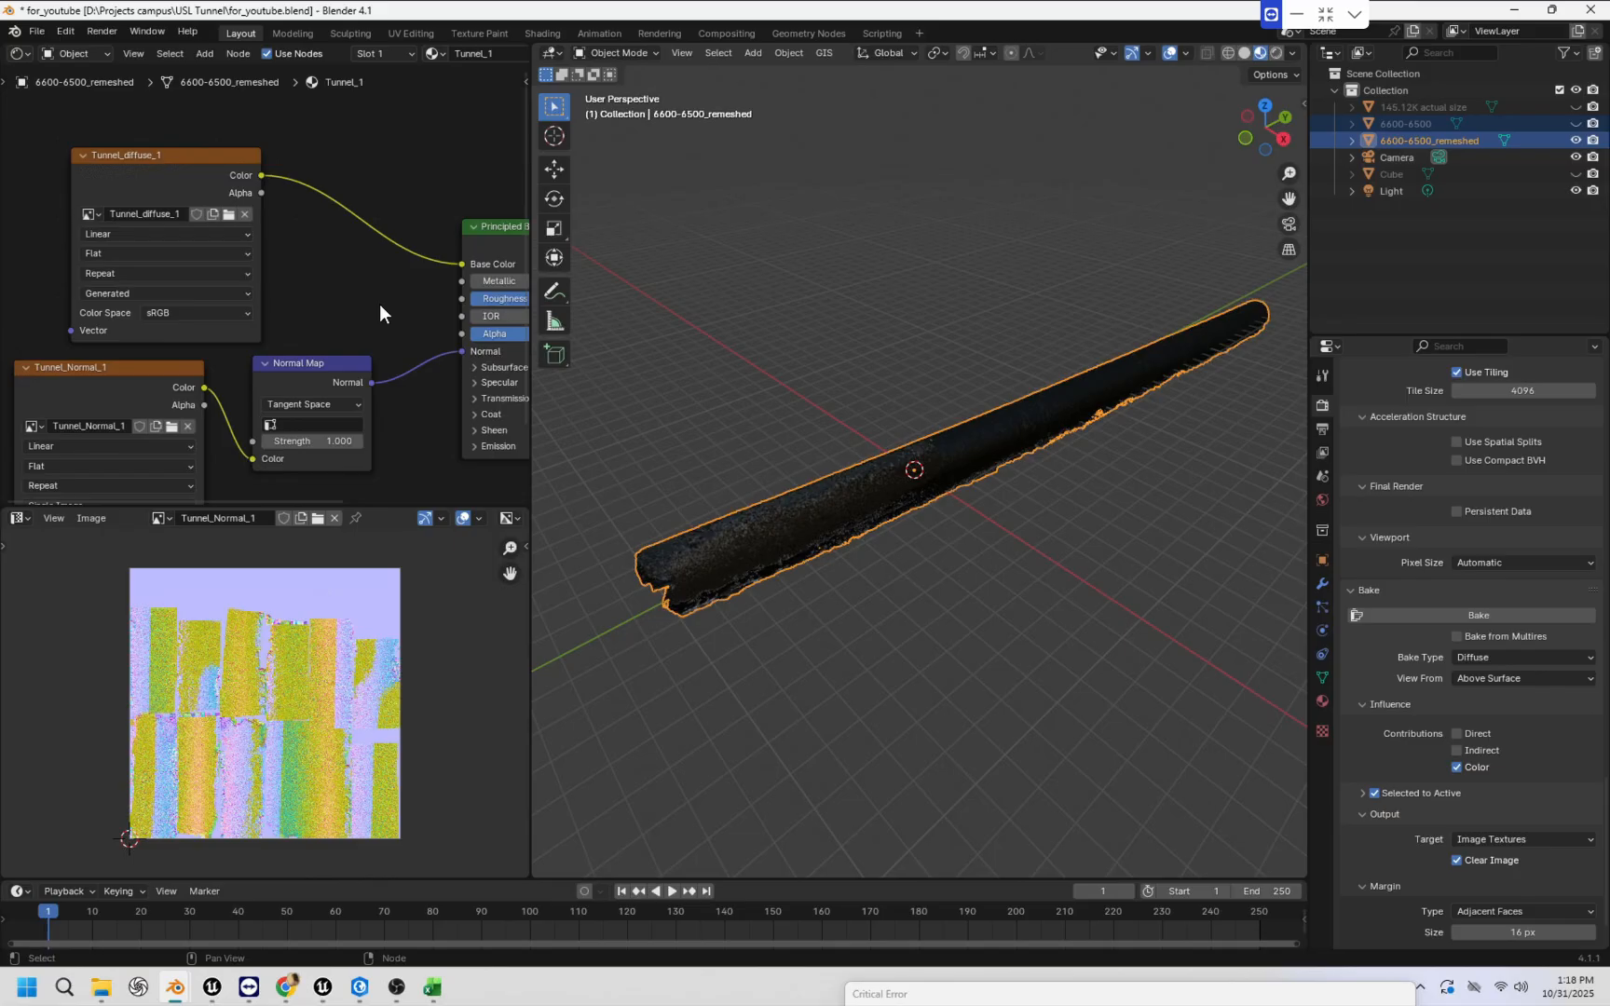
{"action": "left_click", "coordinate": [199, 156]}
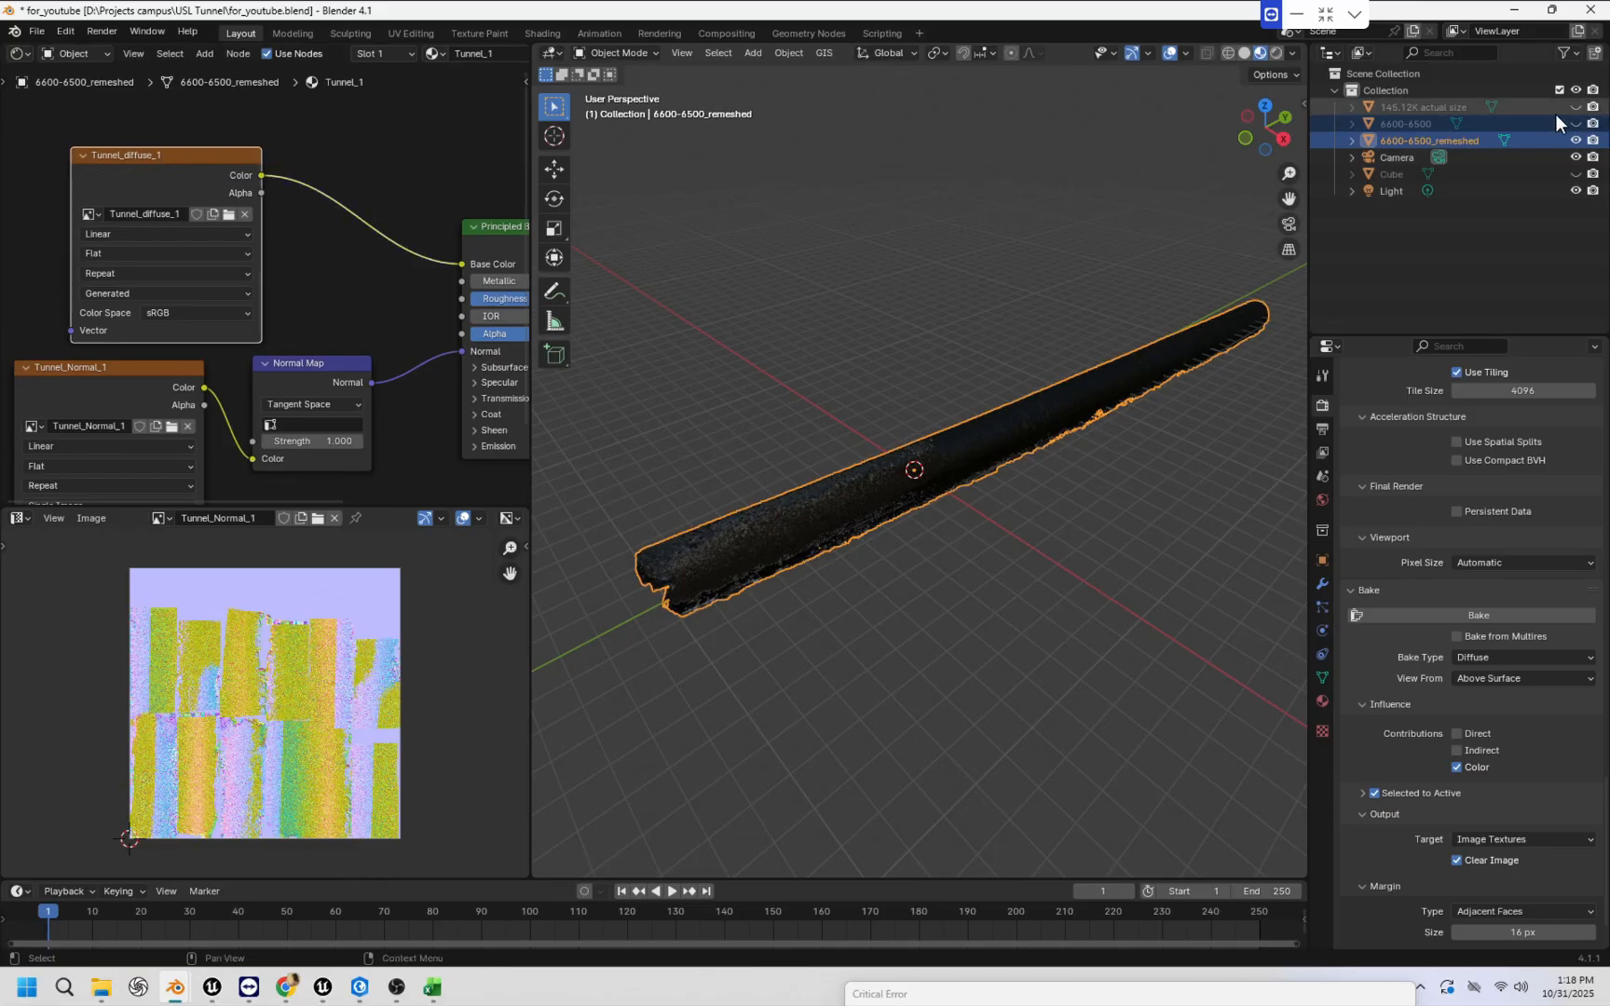
{"action": "left_click", "coordinate": [1577, 126]}
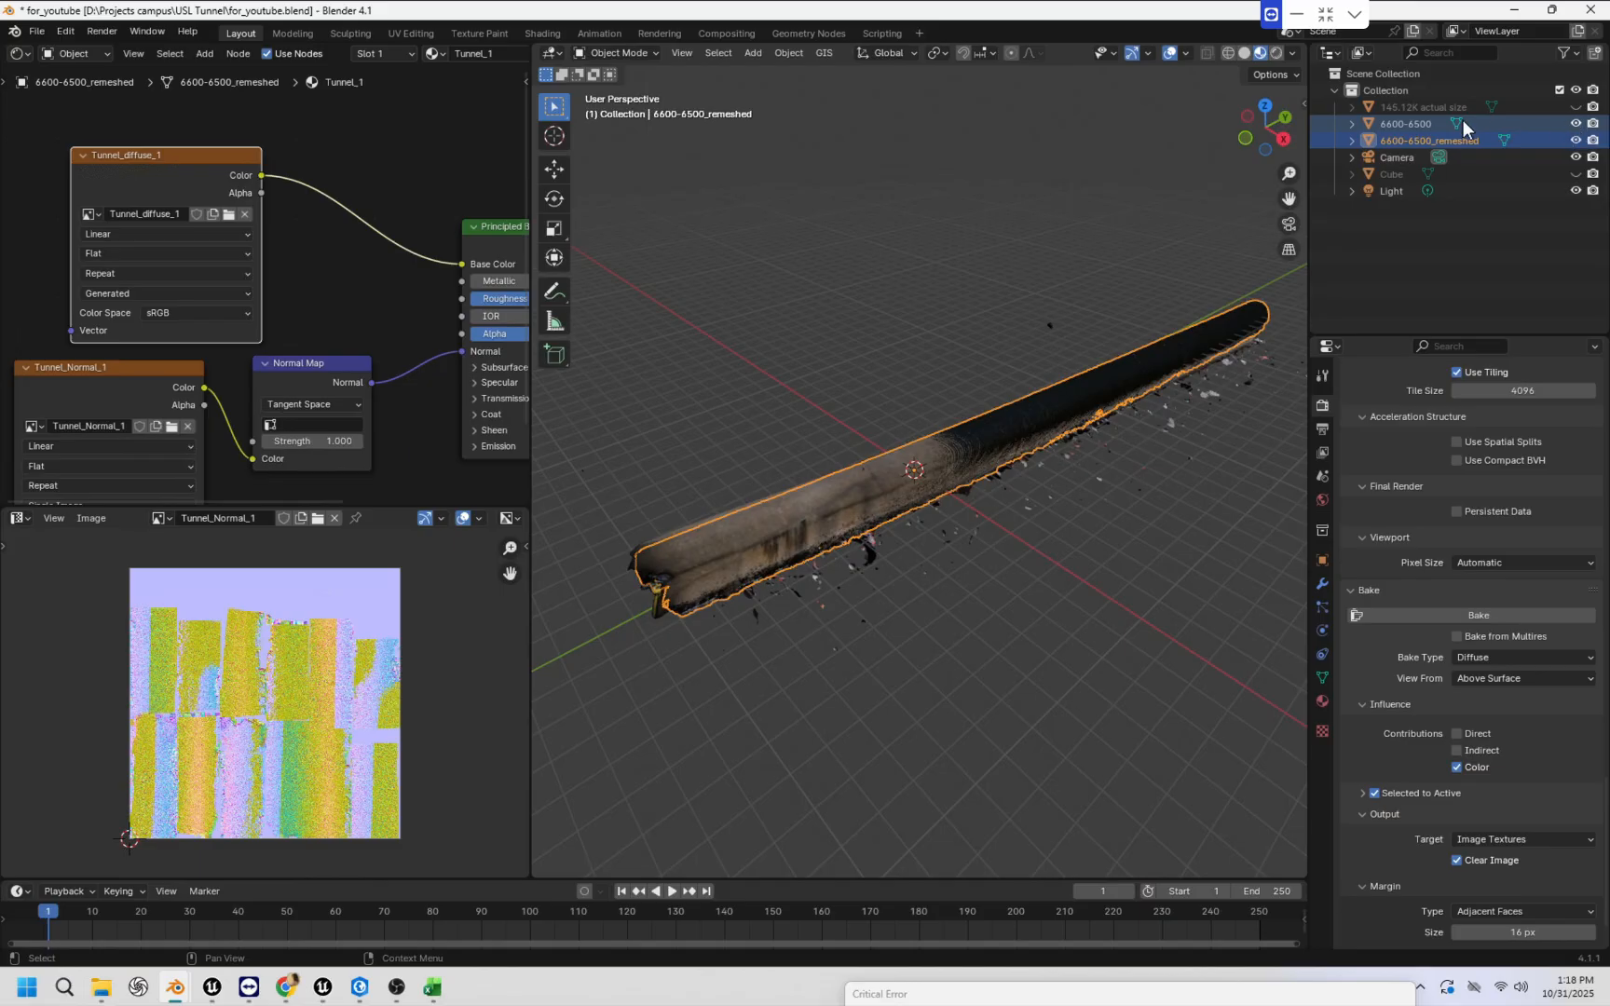
{"action": "left_click", "coordinate": [1422, 124]}
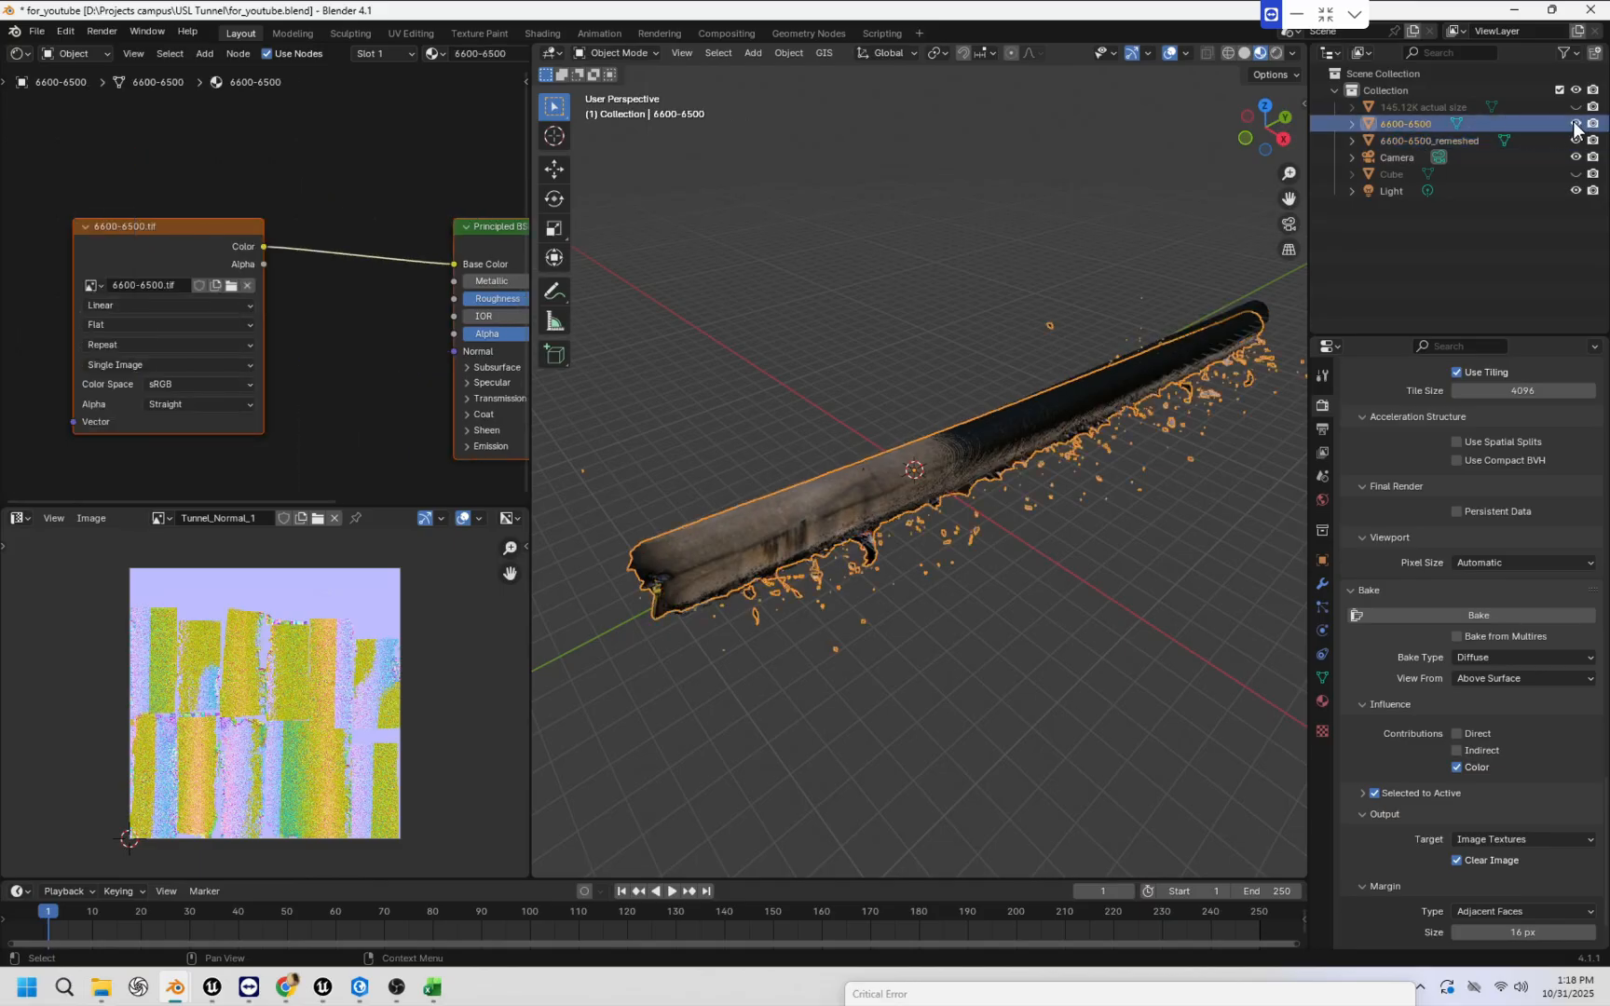
{"action": "left_click", "coordinate": [1408, 140], "text": "ctrl"}
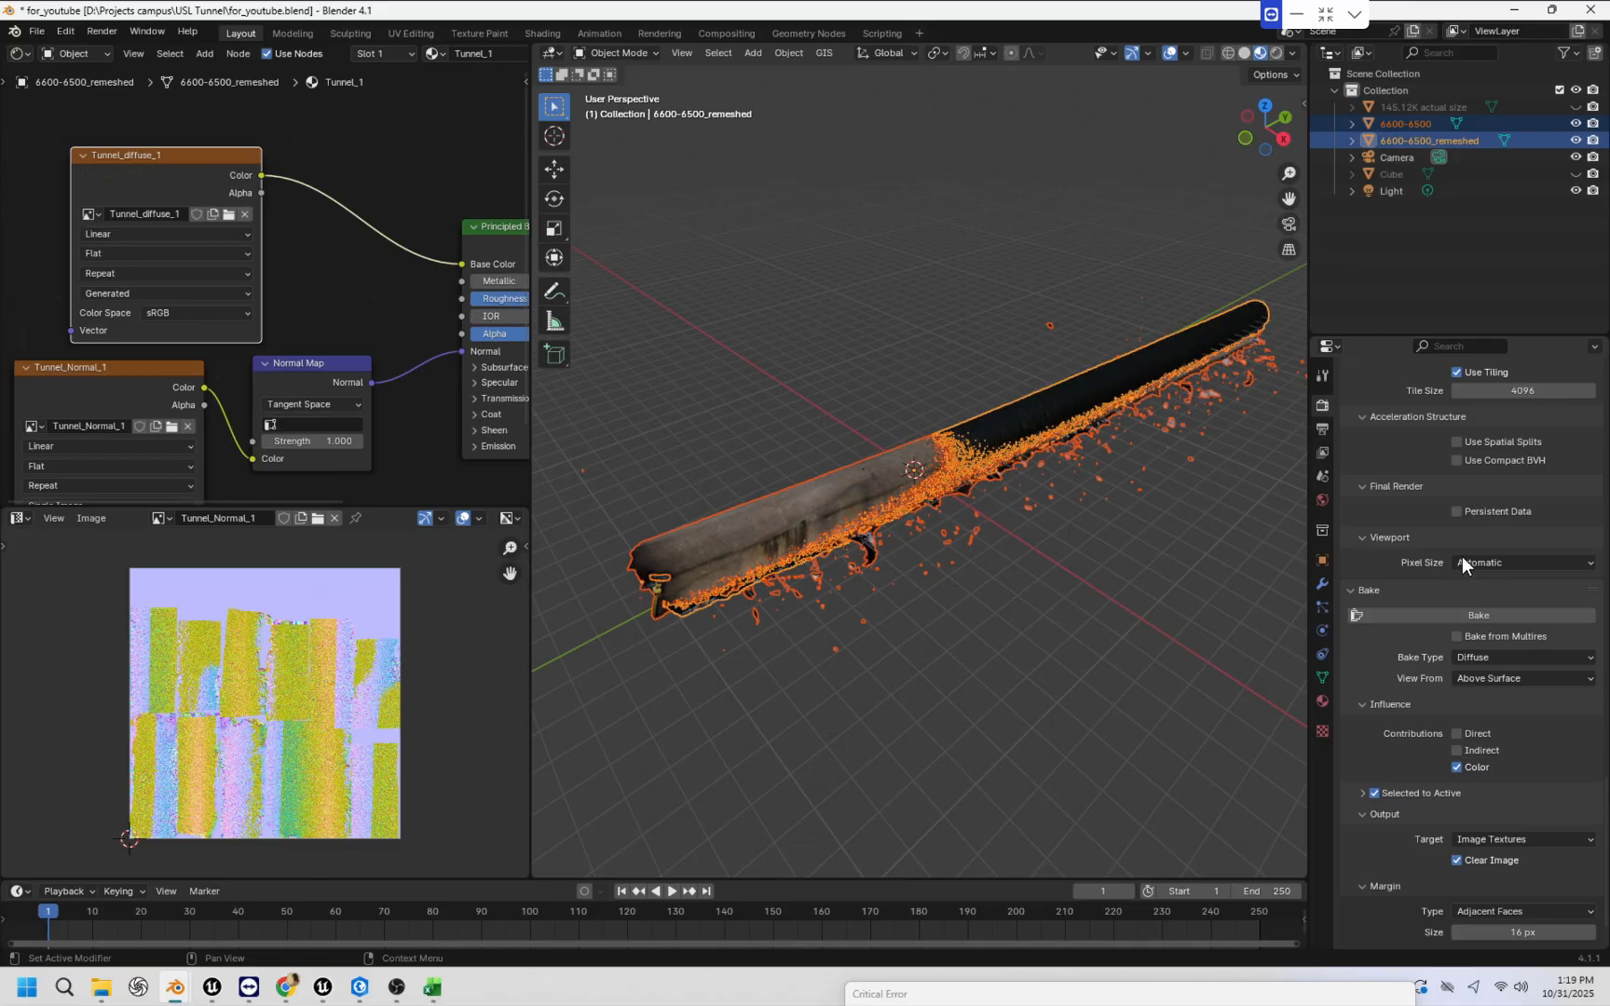
{"action": "left_click", "coordinate": [1467, 617]}
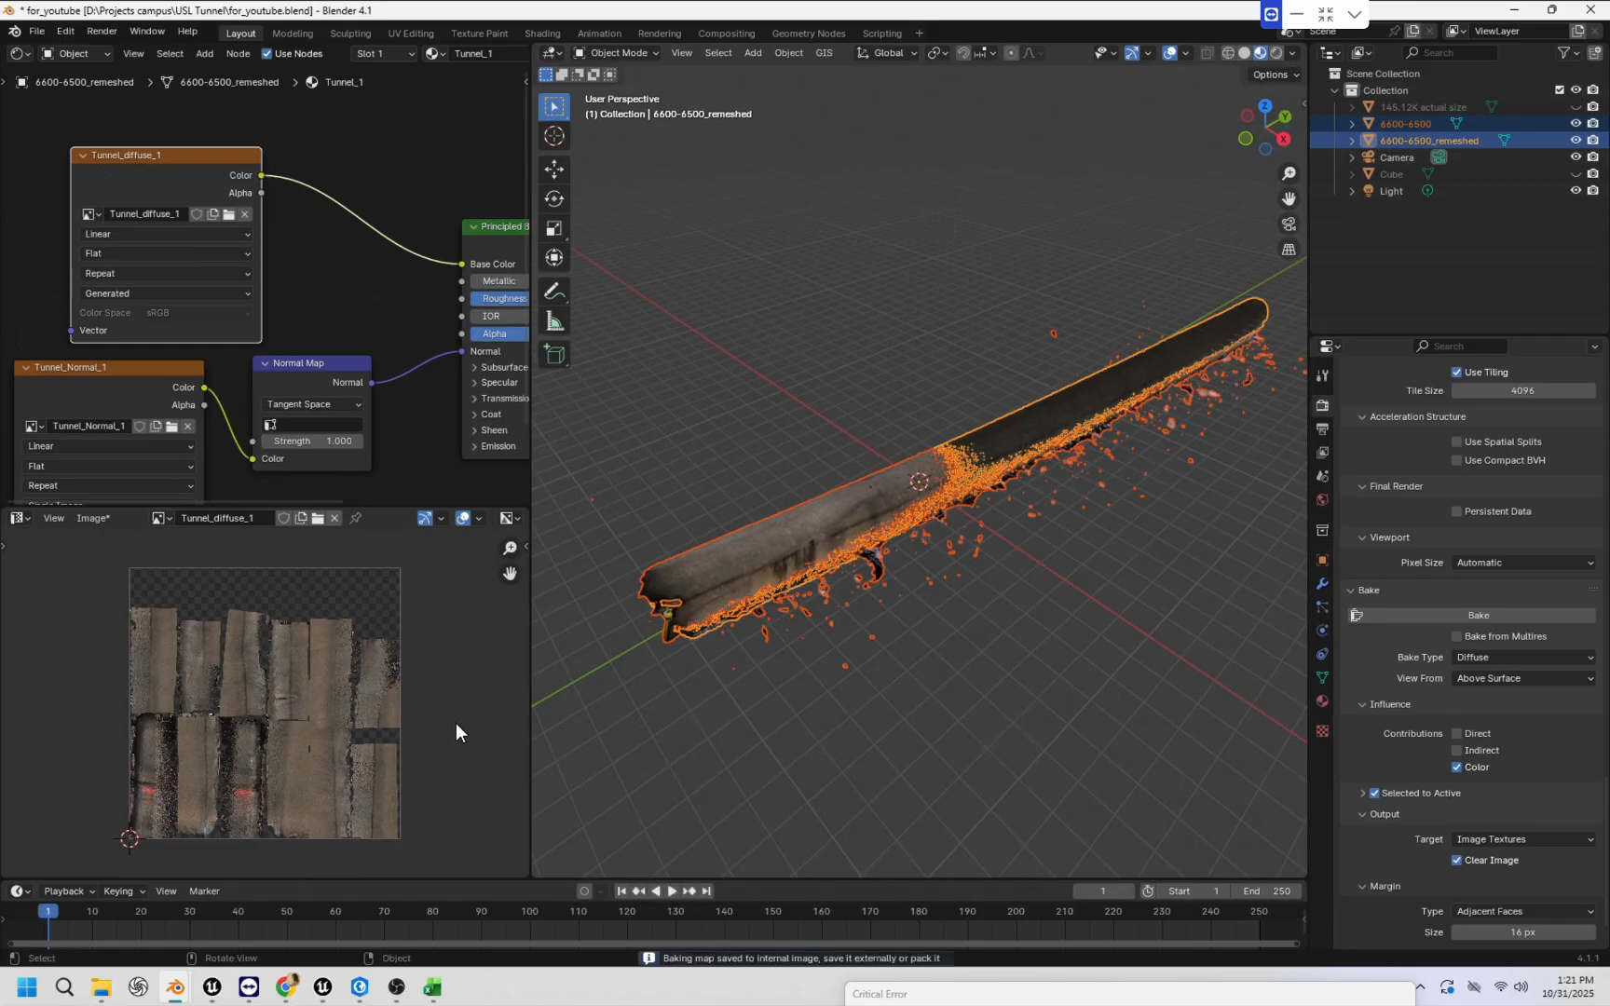
Check the baked Tunnel_diffuse_1 image up close and hide the original 6600-6500 mesh.
{"action": "scroll", "coordinate": [306, 701], "scroll_direction": "up", "scroll_amount": 3}
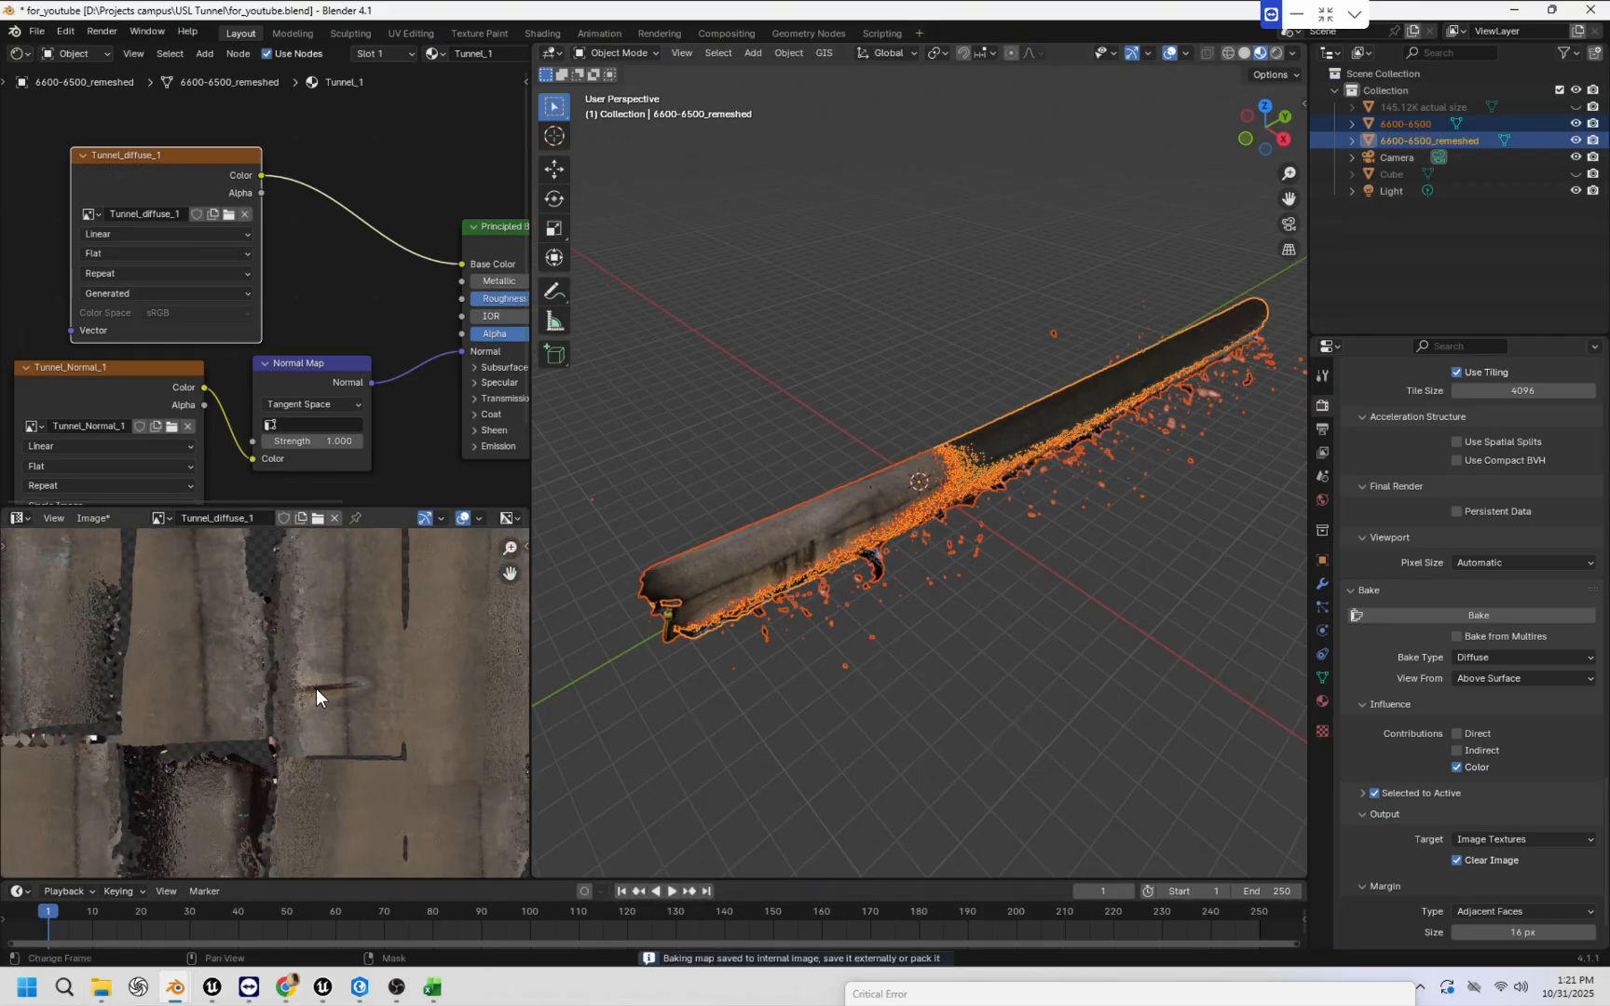
{"action": "scroll", "coordinate": [316, 687], "scroll_direction": "down", "scroll_amount": 4}
{"action": "scroll", "coordinate": [307, 704], "scroll_direction": "up", "scroll_amount": 6}
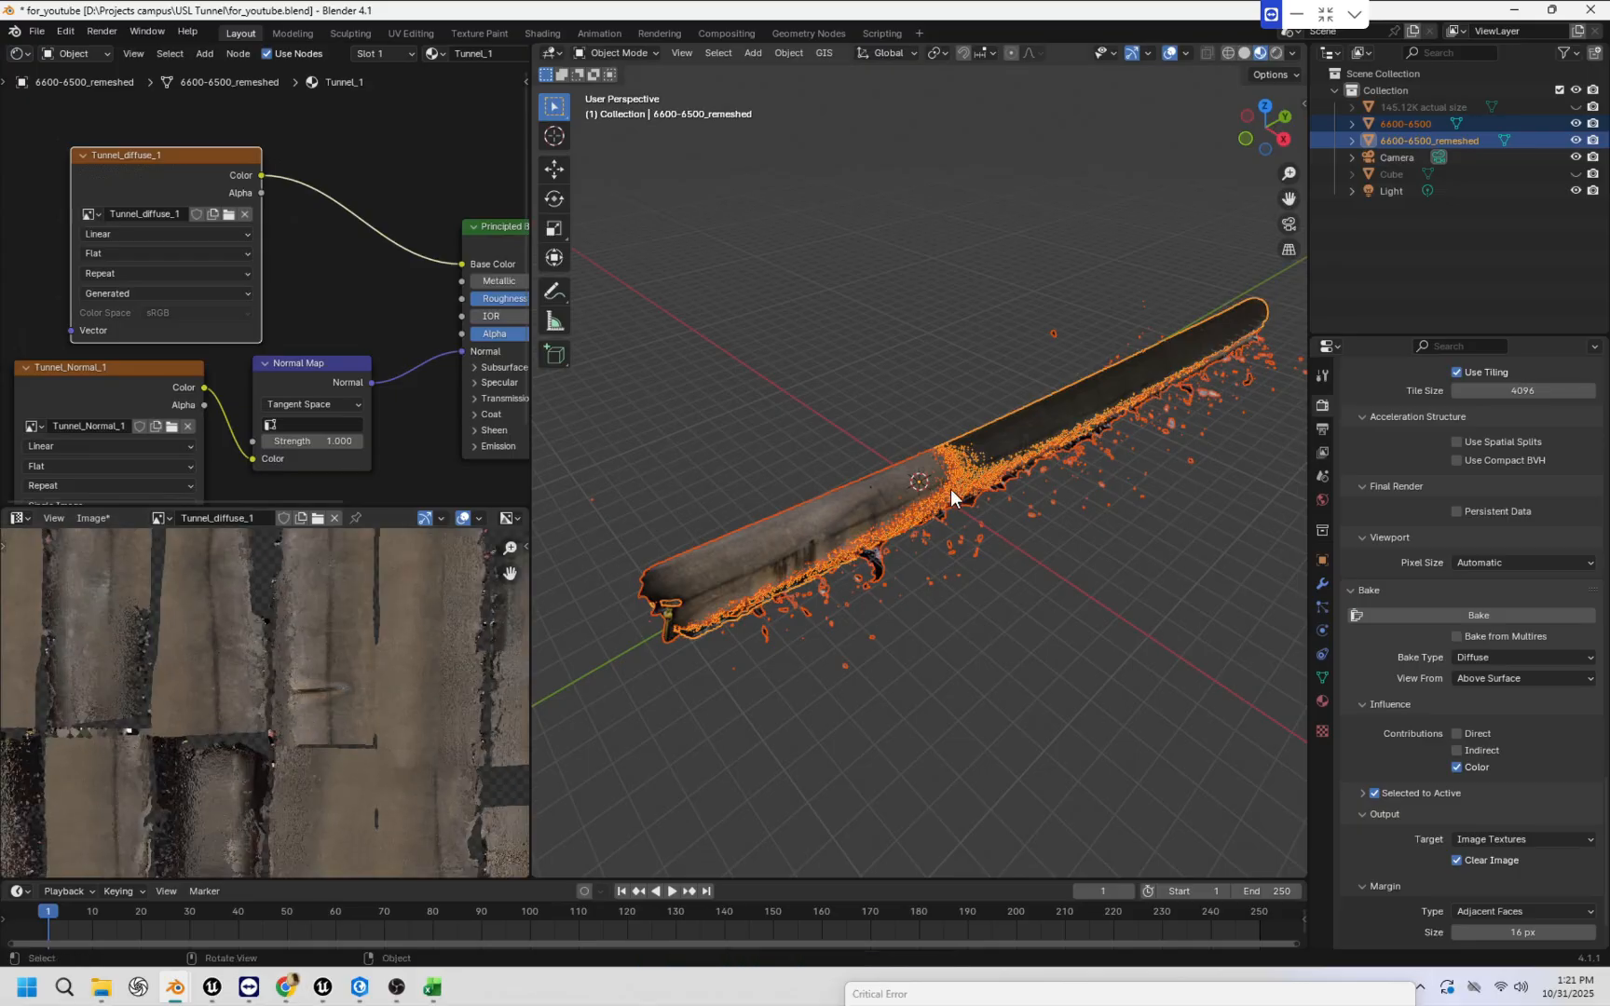
{"action": "middle_click_drag", "start_coordinate": [931, 552], "coordinate": [939, 563]}
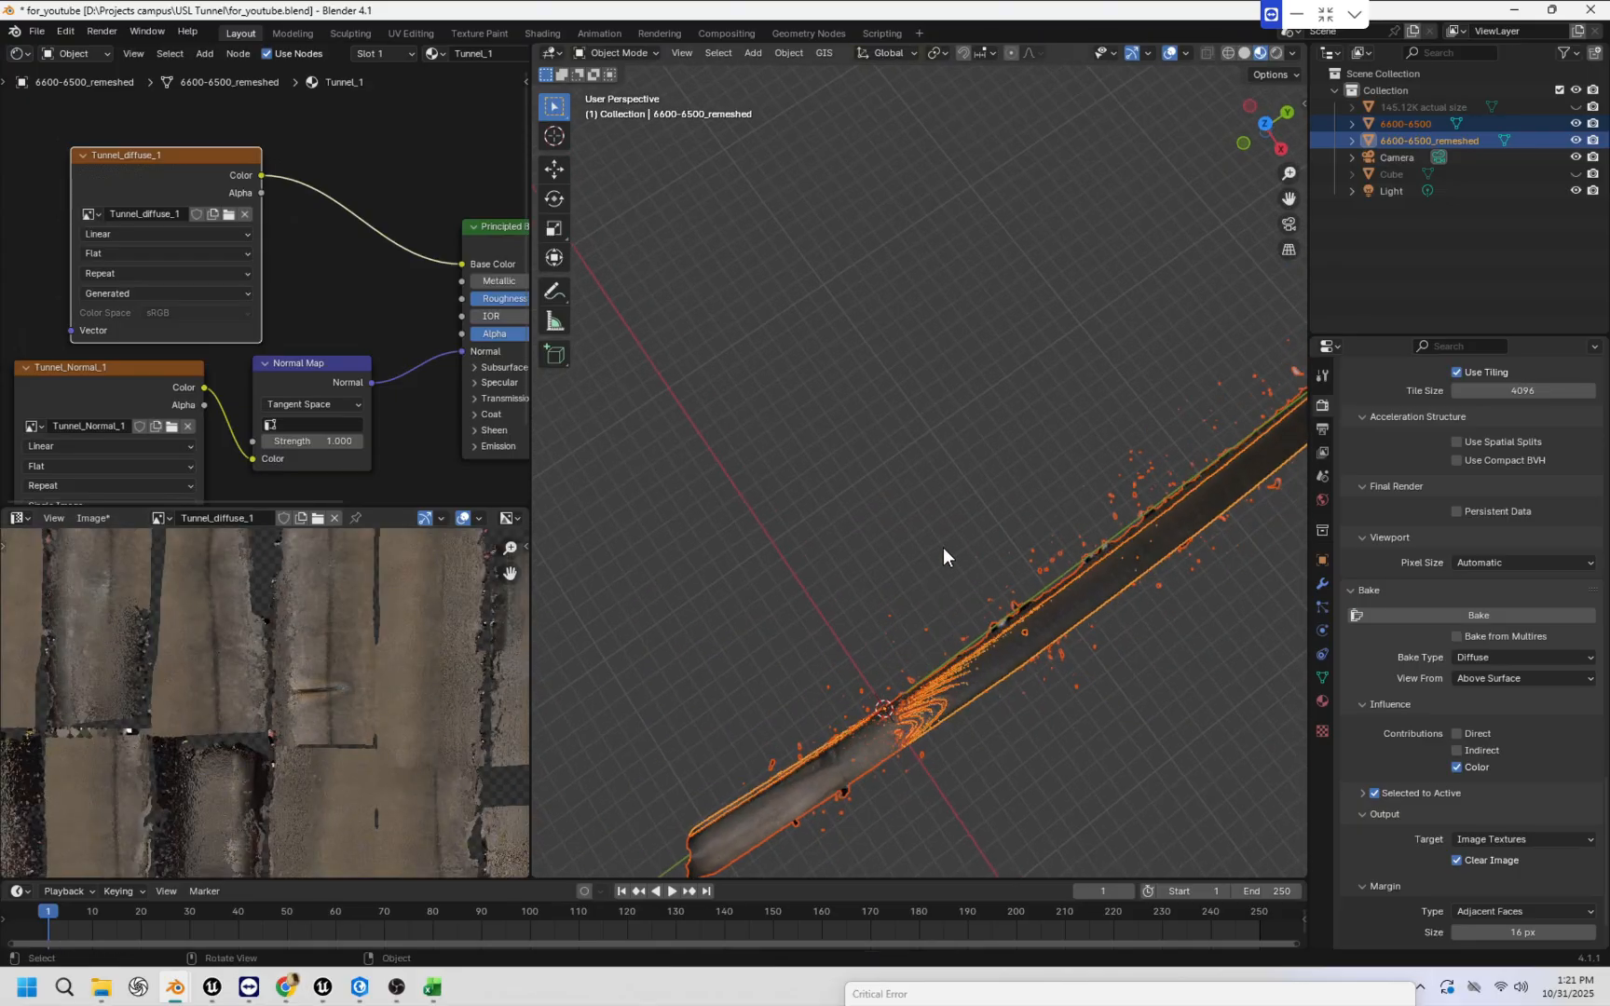
{"action": "left_click", "coordinate": [1575, 123]}
Examine the remeshed tunnel with its baked diffuse texture from several angles and distances in a widened 3D viewport.
{"action": "middle_click_drag", "start_coordinate": [1068, 650], "coordinate": [1062, 541]}
{"action": "scroll", "coordinate": [282, 621], "scroll_direction": "down", "scroll_amount": 5}
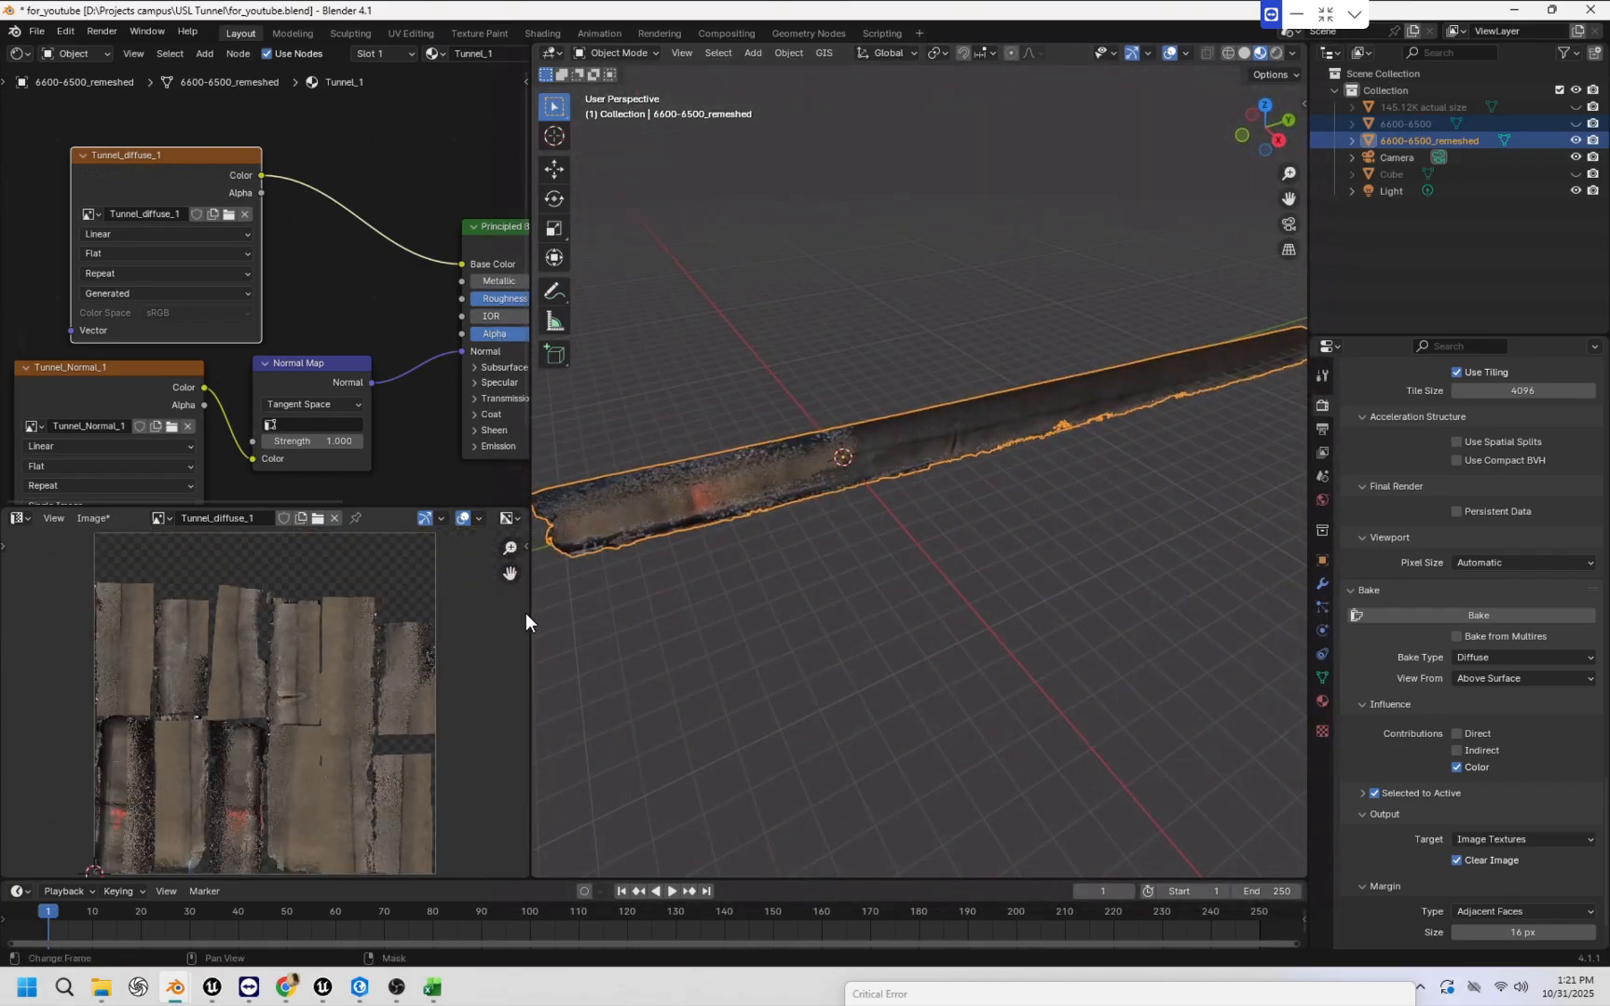
{"action": "left_click_drag", "start_coordinate": [529, 612], "coordinate": [445, 615]}
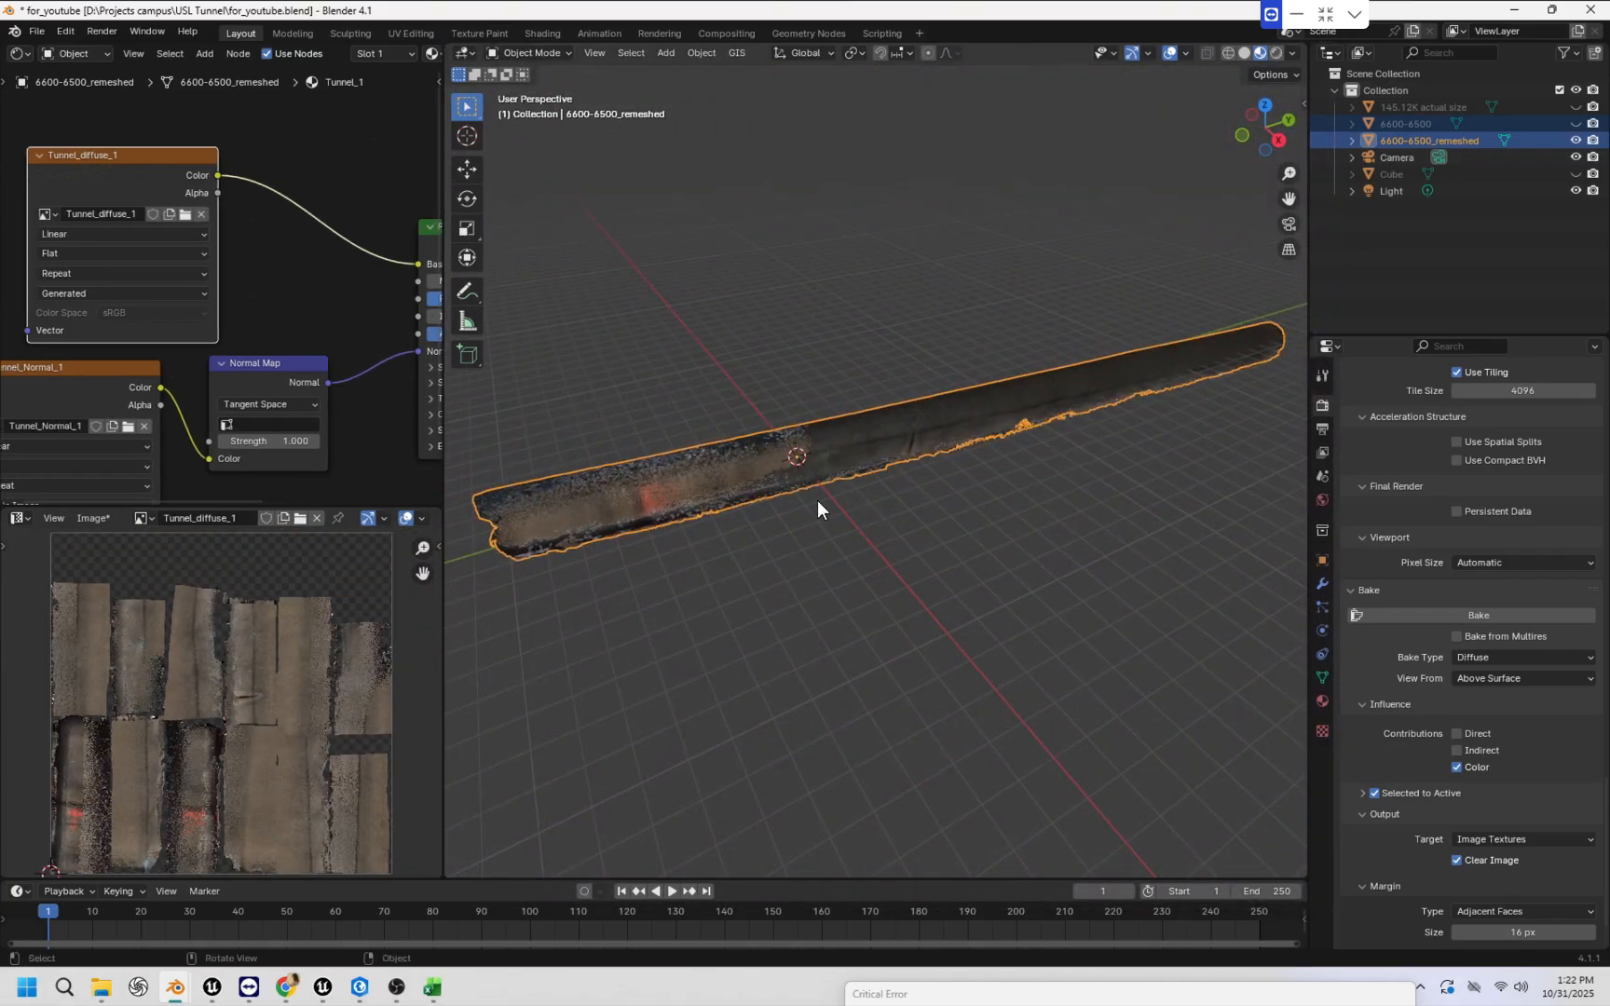
{"action": "middle_click_drag", "start_coordinate": [845, 524], "coordinate": [860, 576]}
{"action": "scroll", "coordinate": [857, 587], "scroll_direction": "up", "scroll_amount": 4}
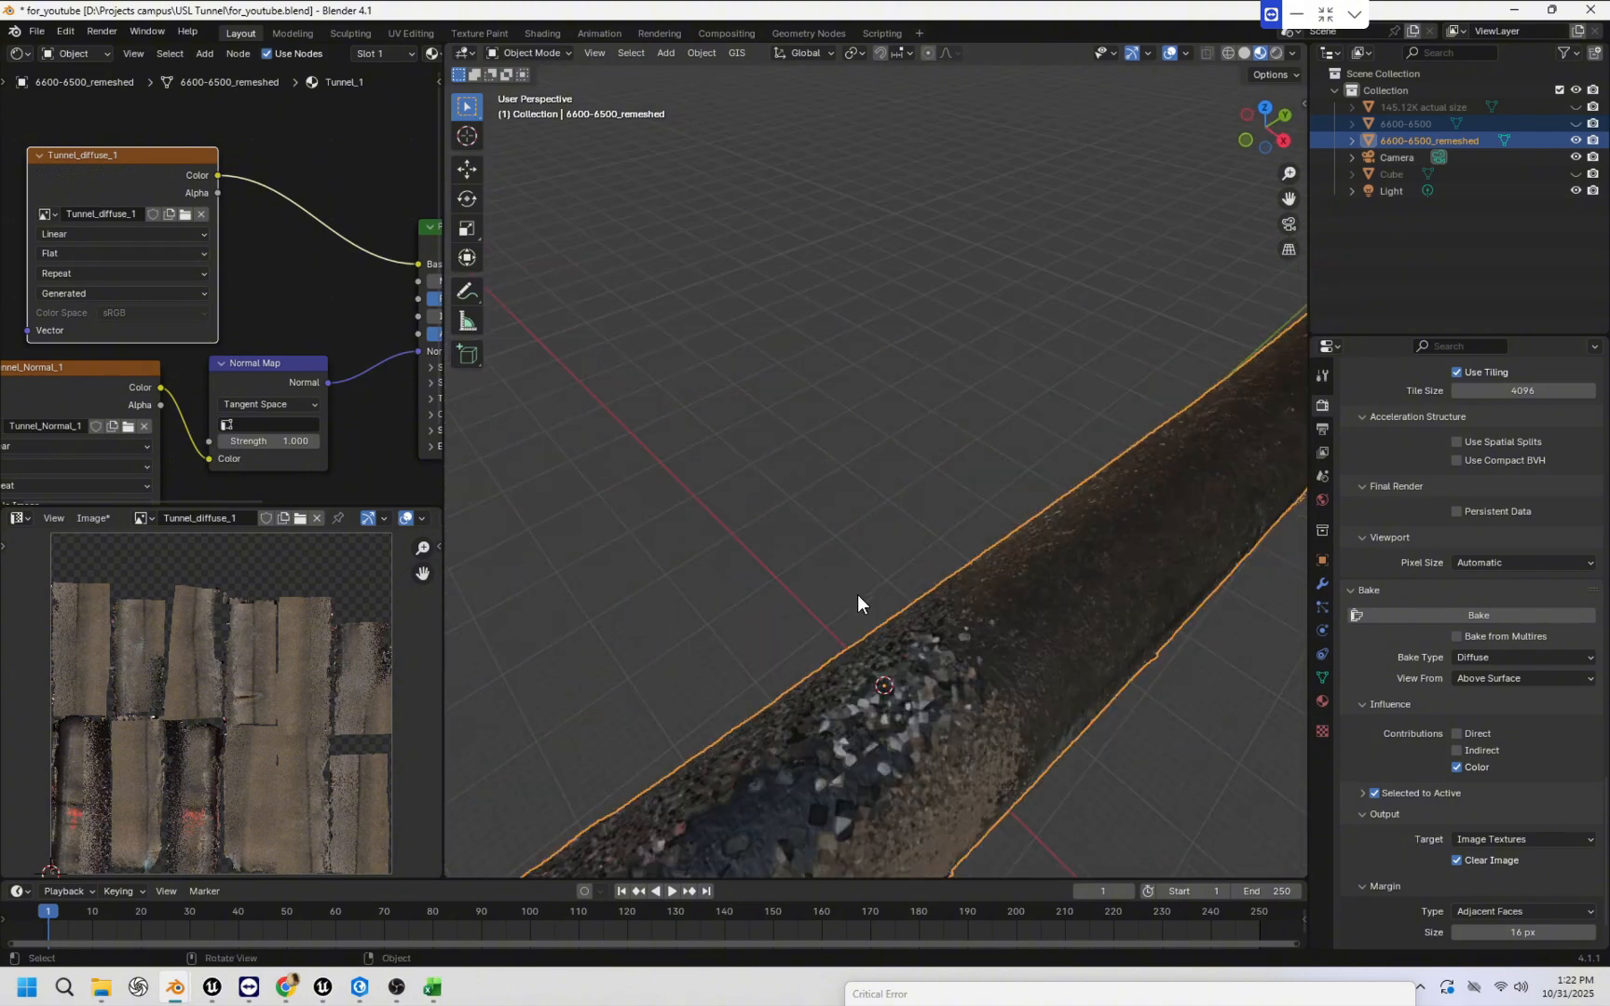
{"action": "scroll", "coordinate": [829, 555], "scroll_direction": "down", "scroll_amount": 3}
{"action": "scroll", "coordinate": [828, 535], "scroll_direction": "down", "scroll_amount": 3}
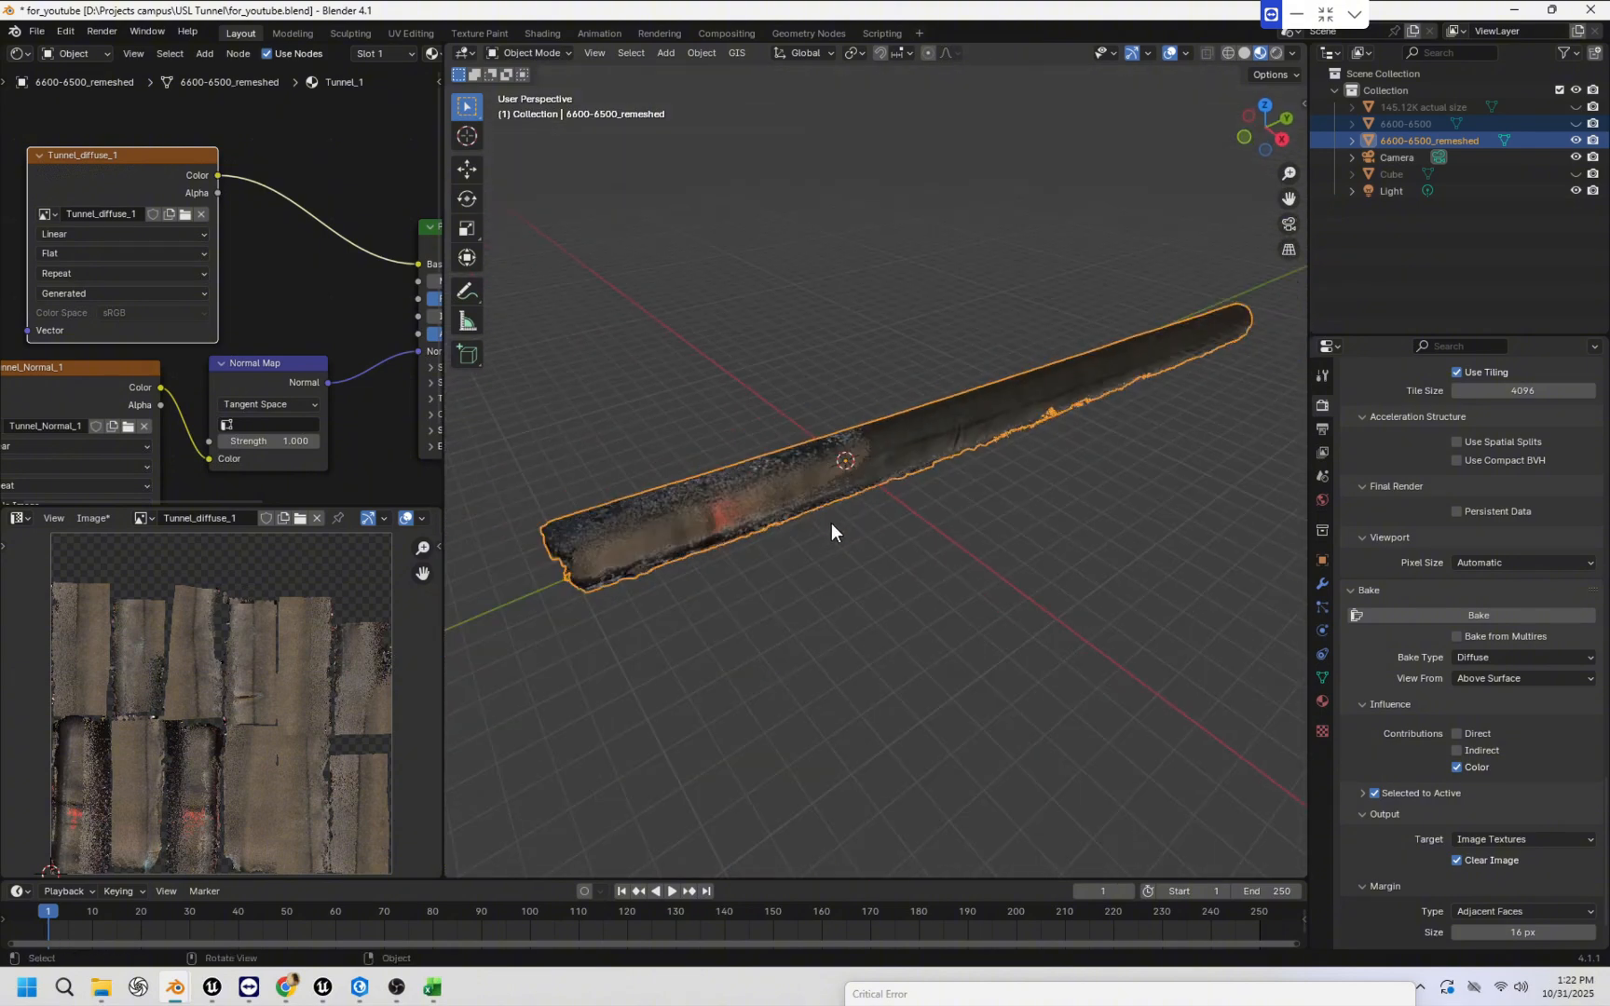
{"action": "middle_click_drag", "start_coordinate": [809, 517], "coordinate": [995, 539]}
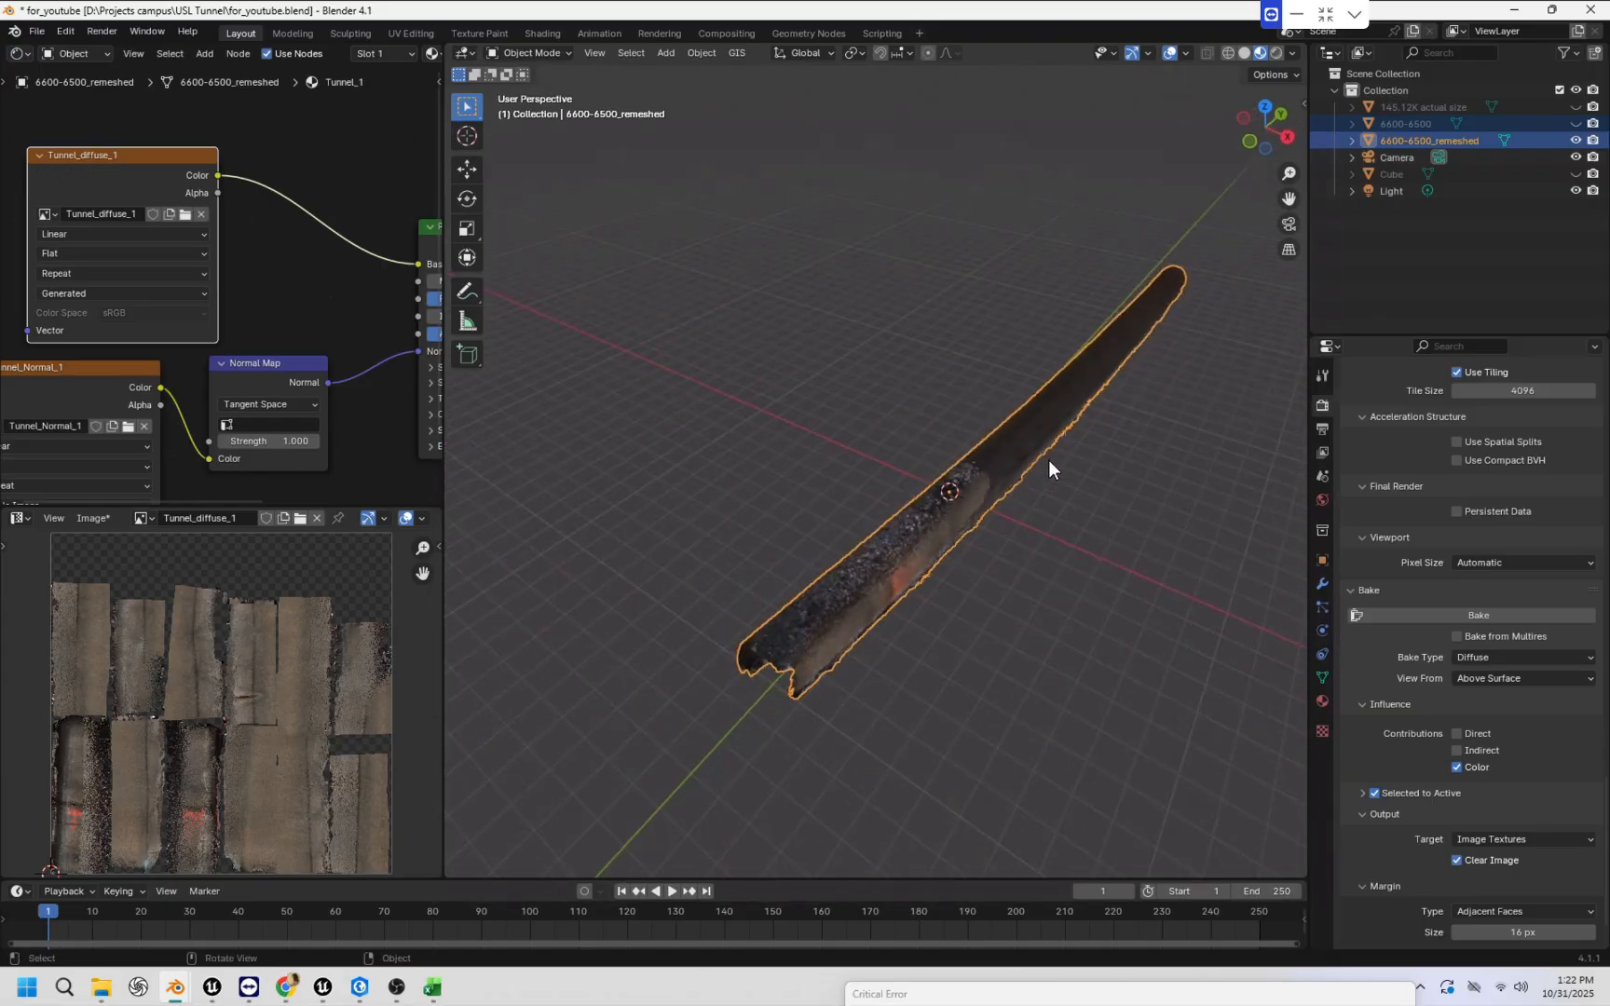
{"action": "mouse_move", "coordinate": [1049, 459]}
{"action": "middle_mouse_down"}
{"action": "mouse_move", "coordinate": [1001, 454]}
{"action": "mouse_move", "coordinate": [1035, 453]}
{"action": "mouse_move", "coordinate": [1019, 449]}
{"action": "middle_mouse_up"}
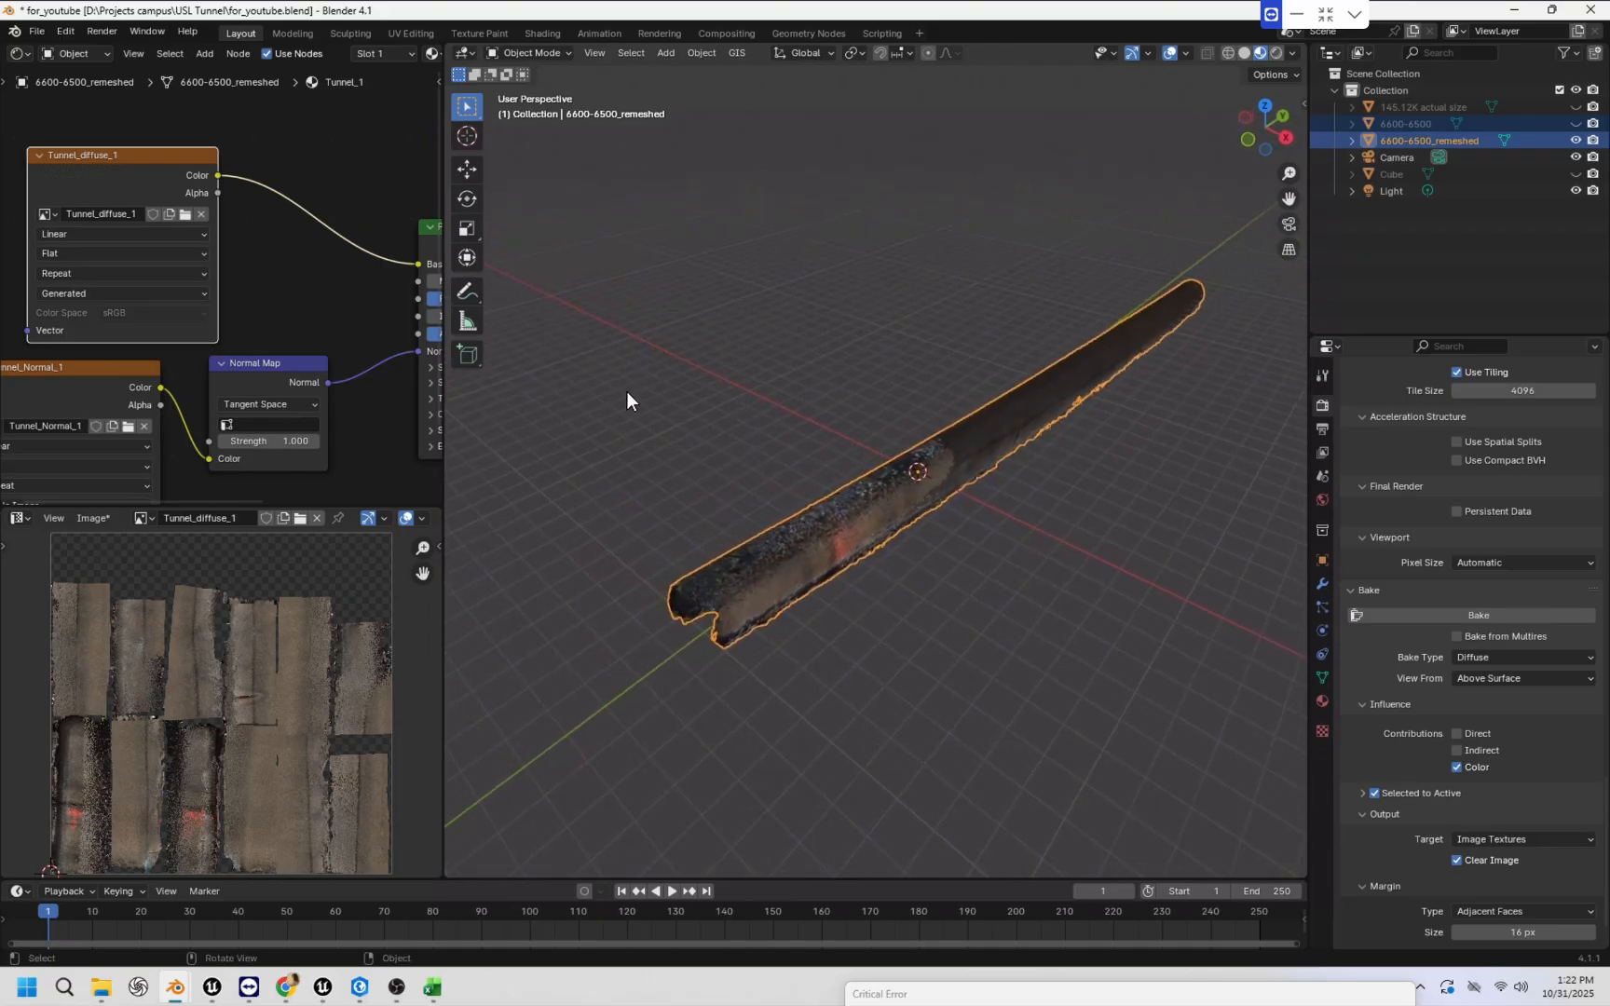
Switch to the Texture Paint workspace, widen its 3D viewport and frame the whole remeshed tunnel beside the Tunnel_diffuse_1 image.
{"action": "left_click", "coordinate": [490, 34]}
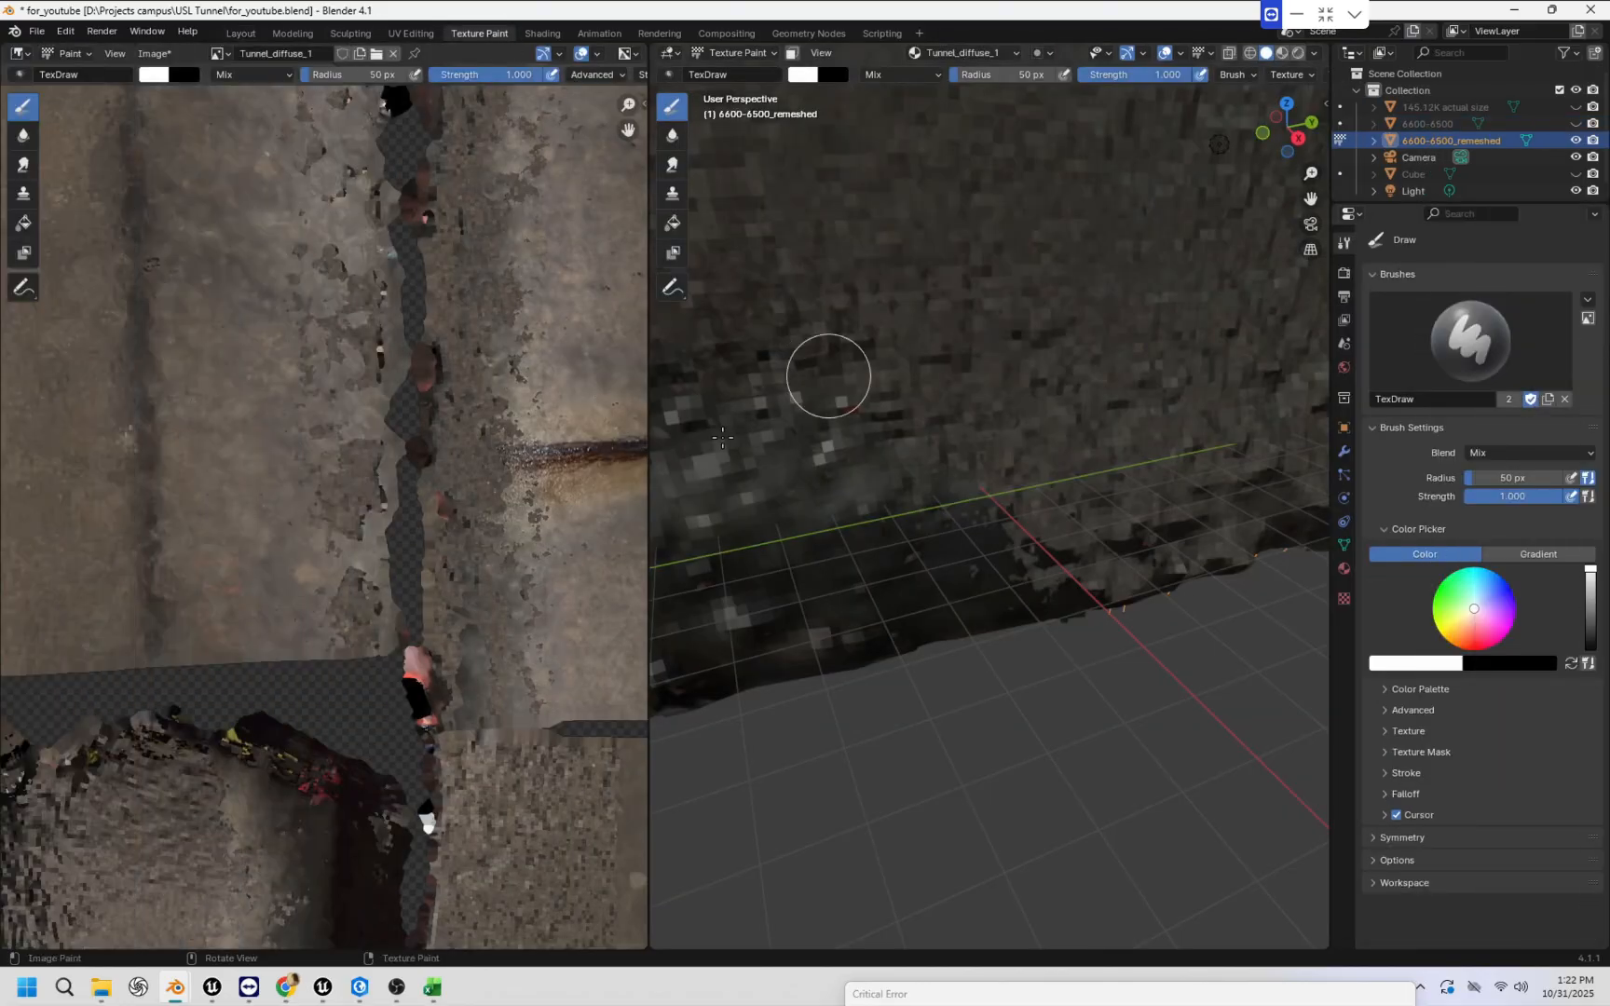
{"action": "left_click_drag", "start_coordinate": [646, 442], "coordinate": [470, 437]}
{"action": "scroll", "coordinate": [312, 430], "scroll_direction": "down", "scroll_amount": 5}
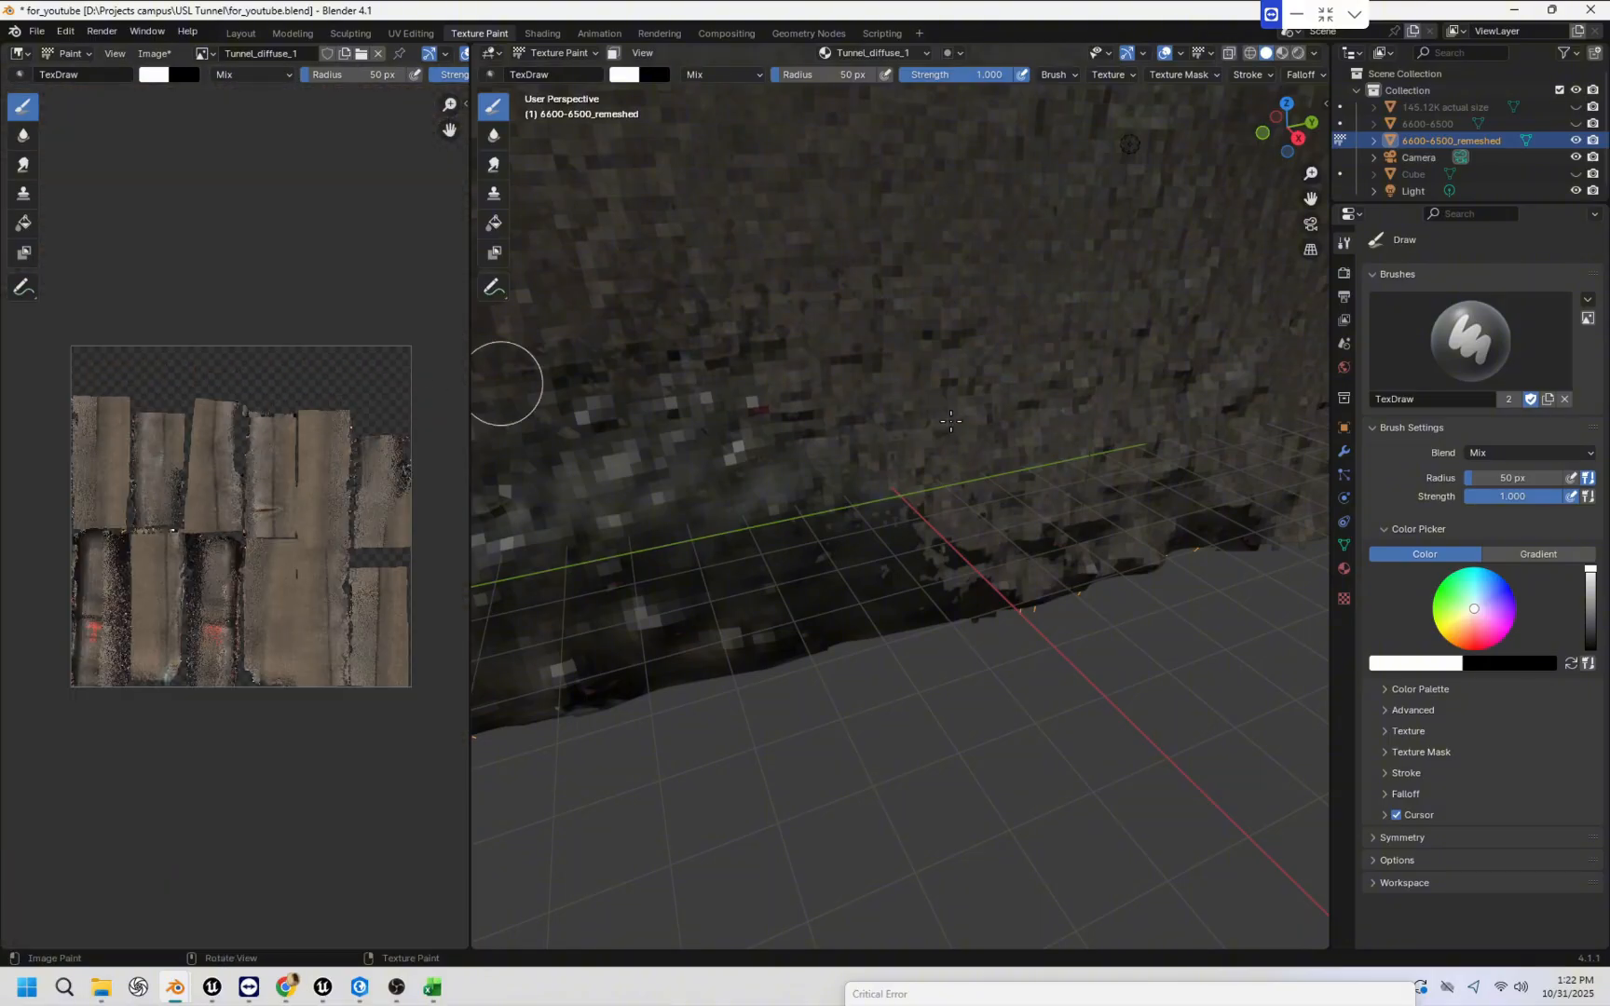
{"action": "scroll", "coordinate": [965, 441], "scroll_direction": "up", "scroll_amount": 3}
{"action": "scroll", "coordinate": [964, 428], "scroll_direction": "down", "scroll_amount": 6}
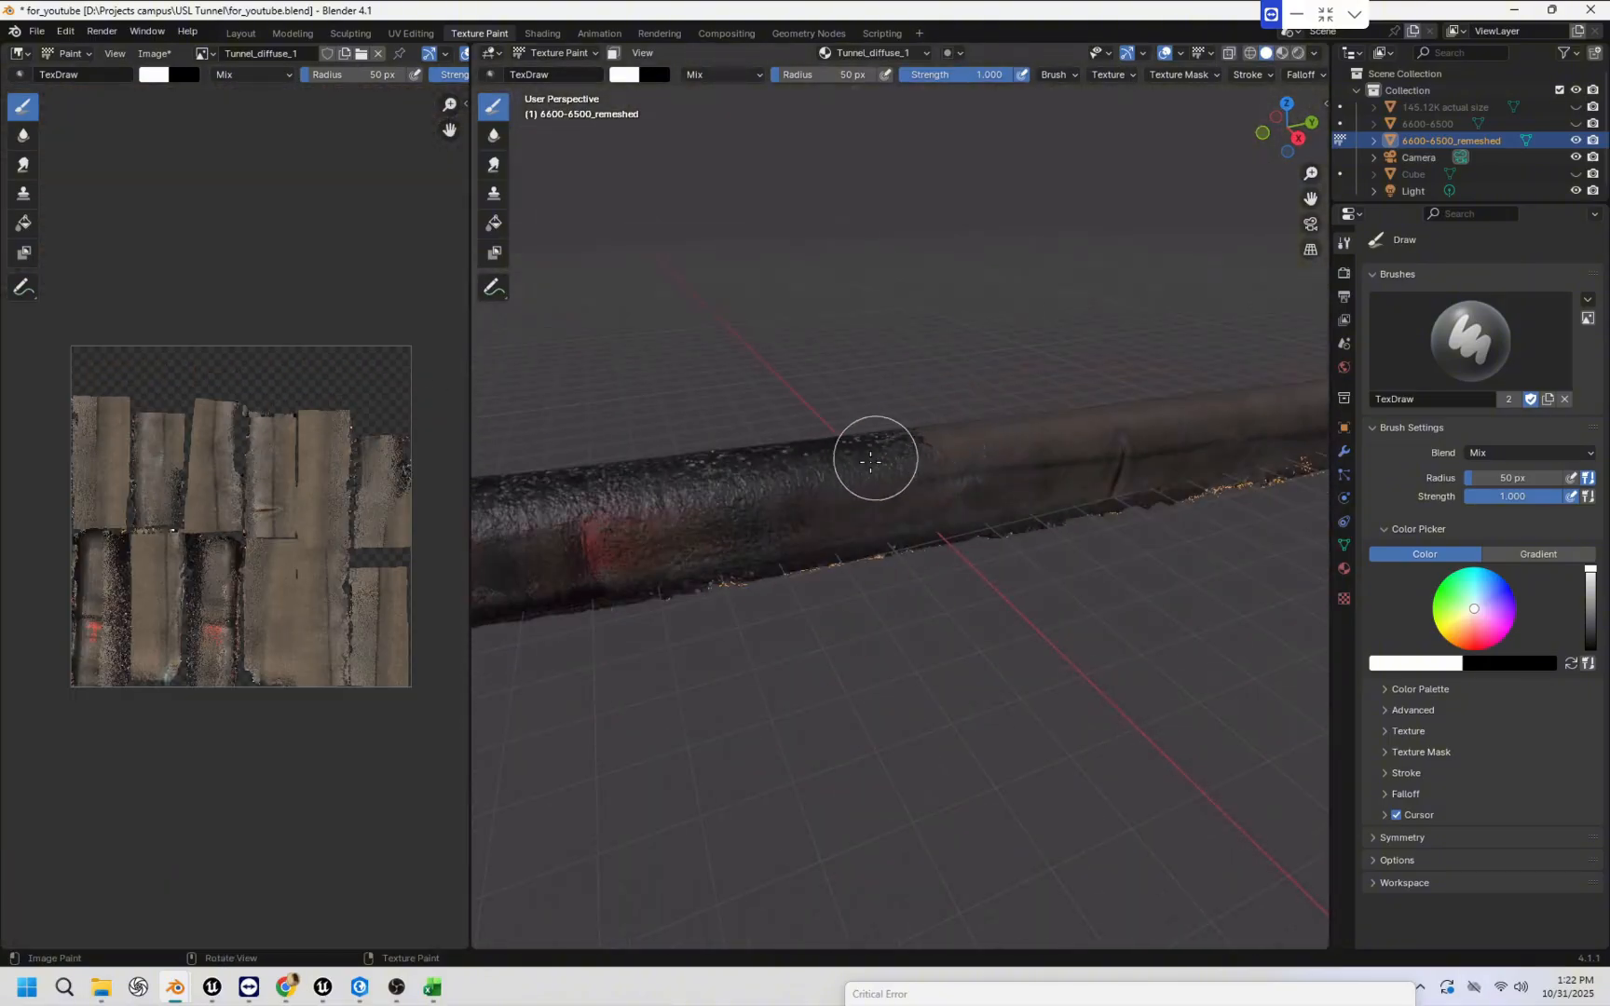
{"action": "middle_click_drag", "start_coordinate": [855, 532], "coordinate": [932, 550]}
{"action": "scroll", "coordinate": [932, 550], "scroll_direction": "down", "scroll_amount": 2}
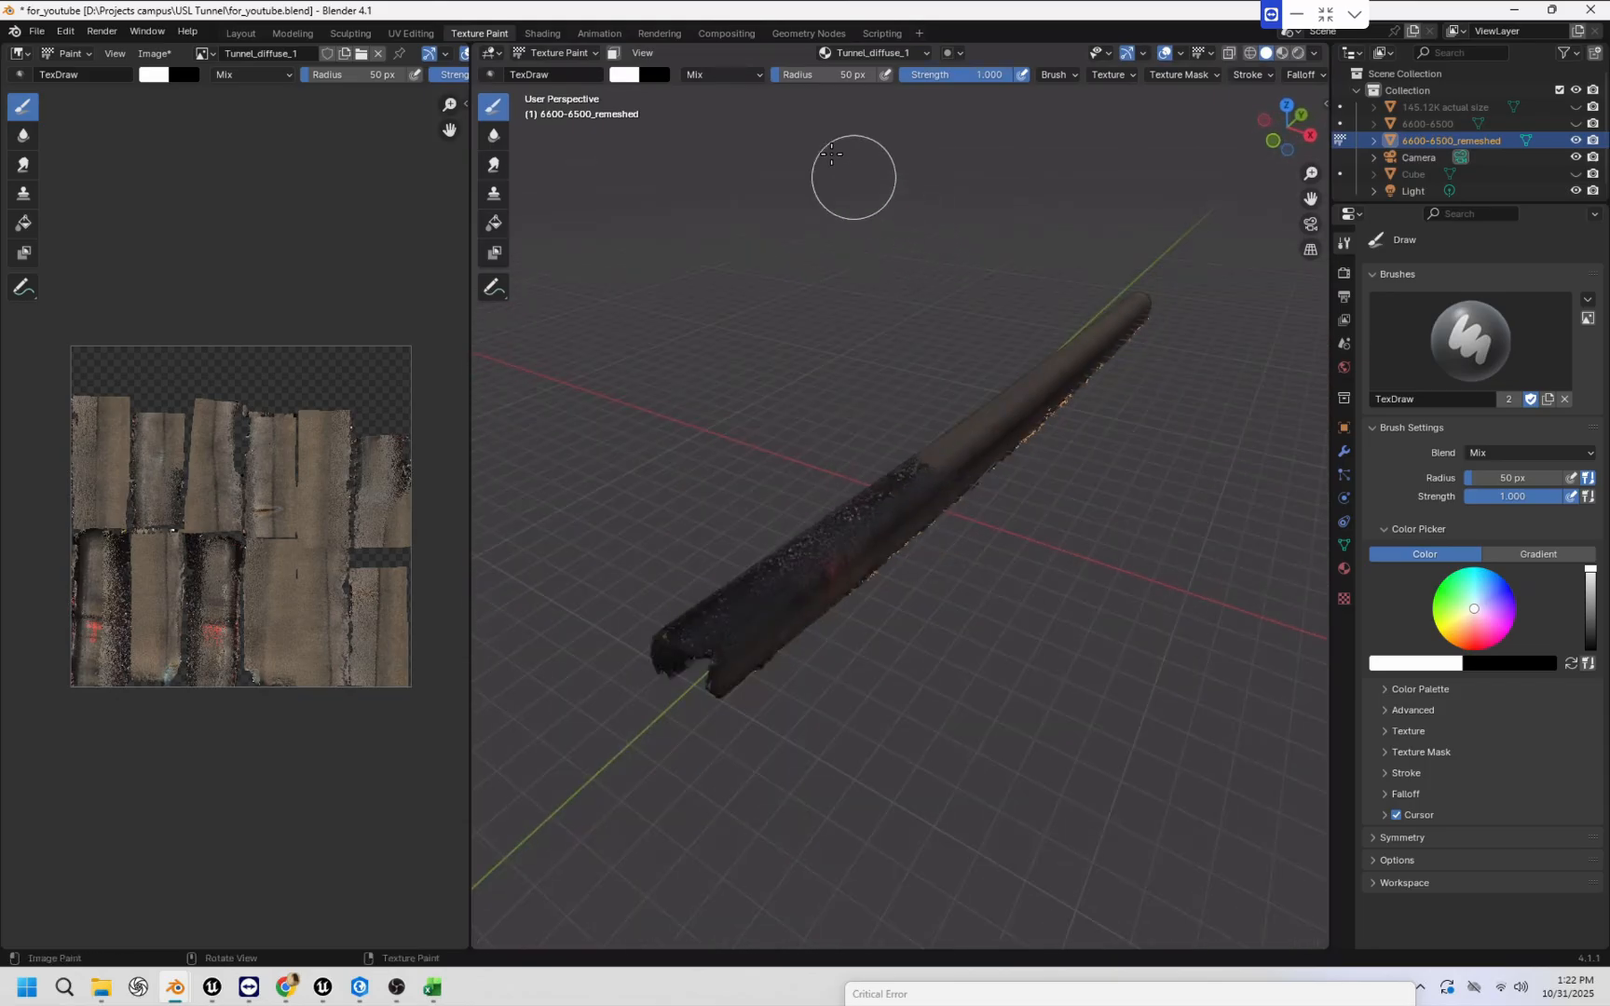
{"action": "left_click", "coordinate": [927, 51]}
{"action": "left_click", "coordinate": [926, 51]}
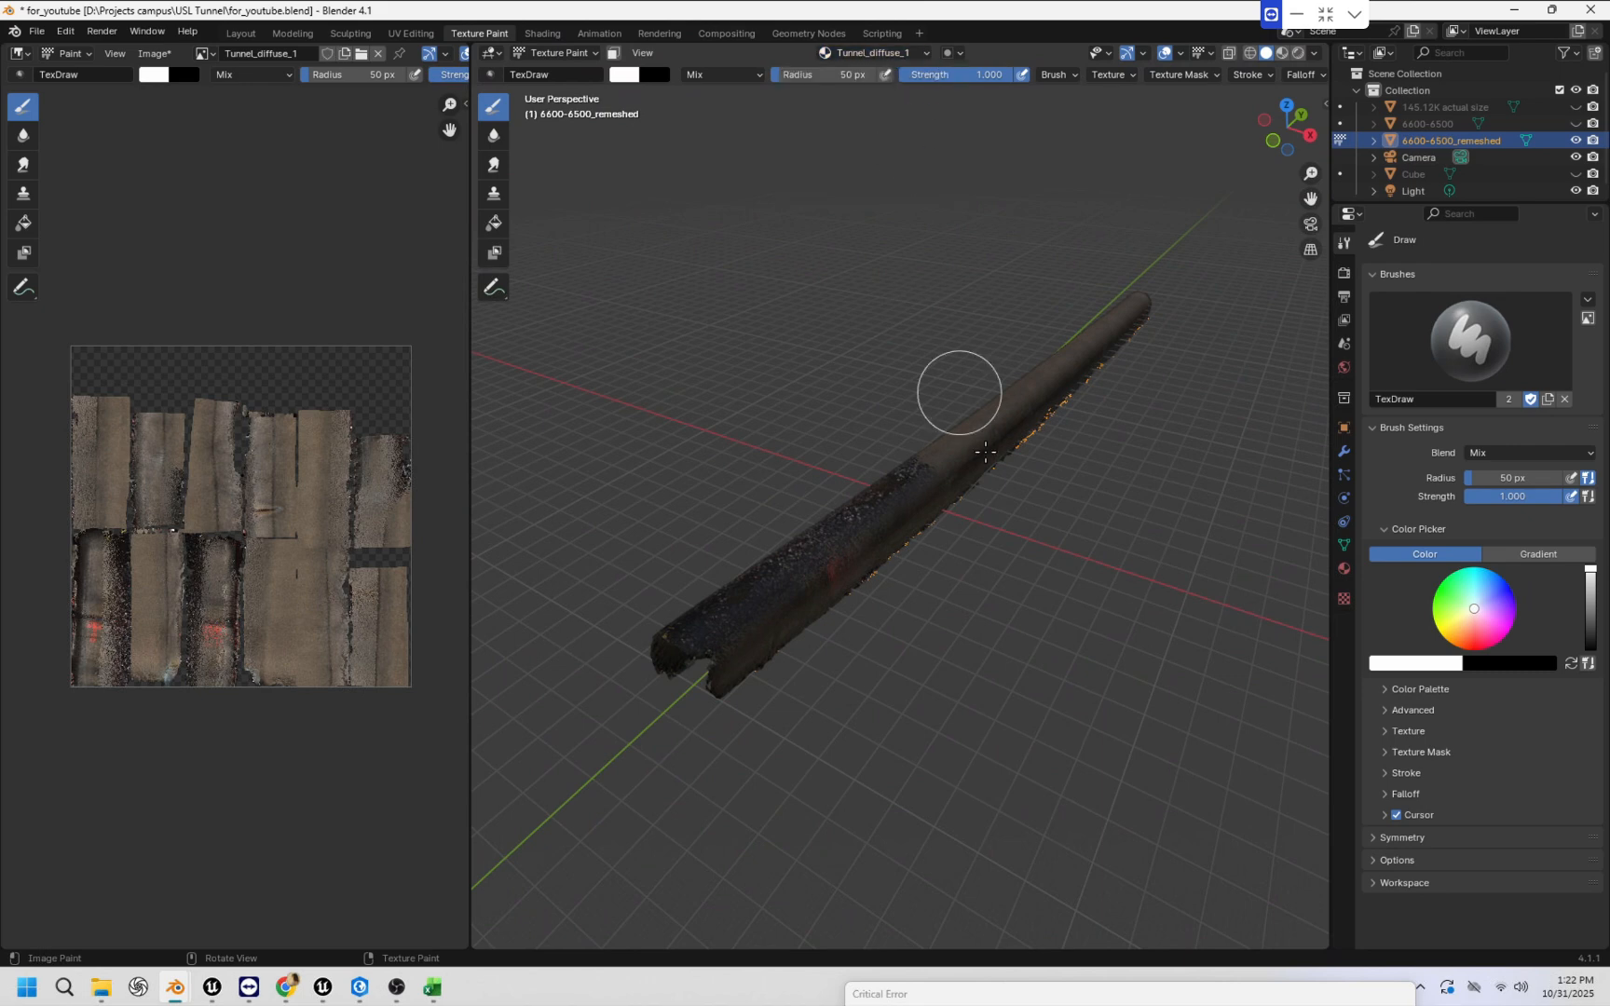
Make Tunnel_Normal_1 the active texture paint slot and frame the middle of the remeshed tunnel's side.
{"action": "left_click", "coordinate": [925, 53]}
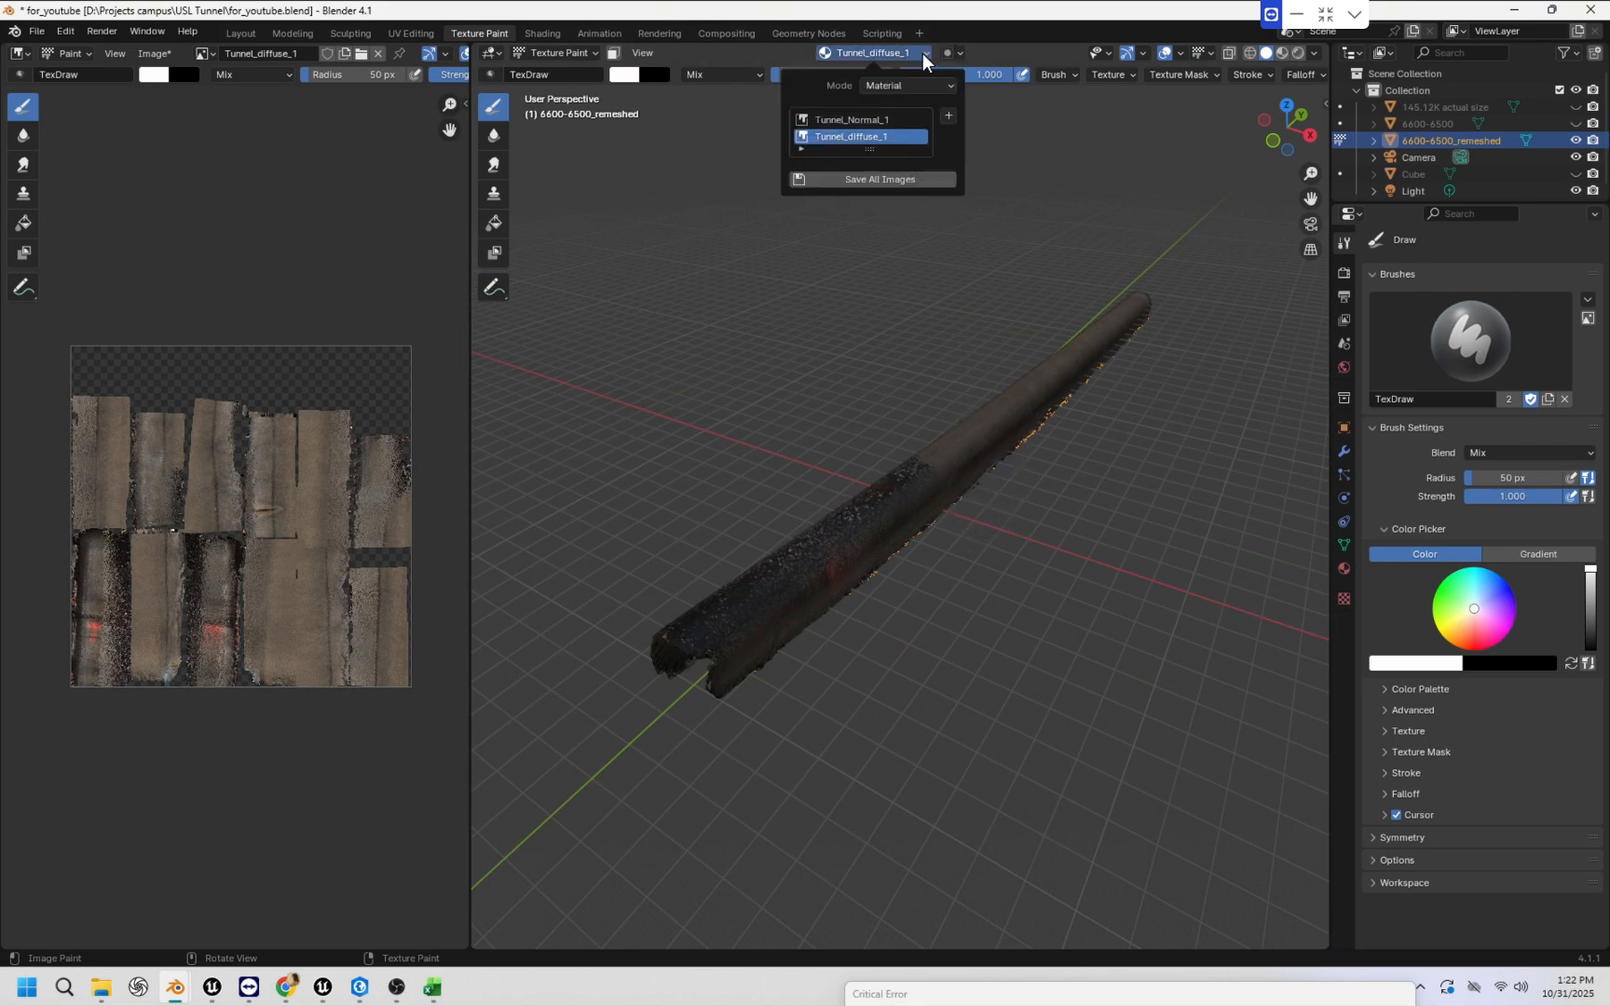
{"action": "left_click", "coordinate": [885, 119]}
{"action": "middle_click_drag", "start_coordinate": [915, 560], "coordinate": [749, 496]}
{"action": "scroll", "coordinate": [749, 496], "scroll_direction": "up", "scroll_amount": 2}
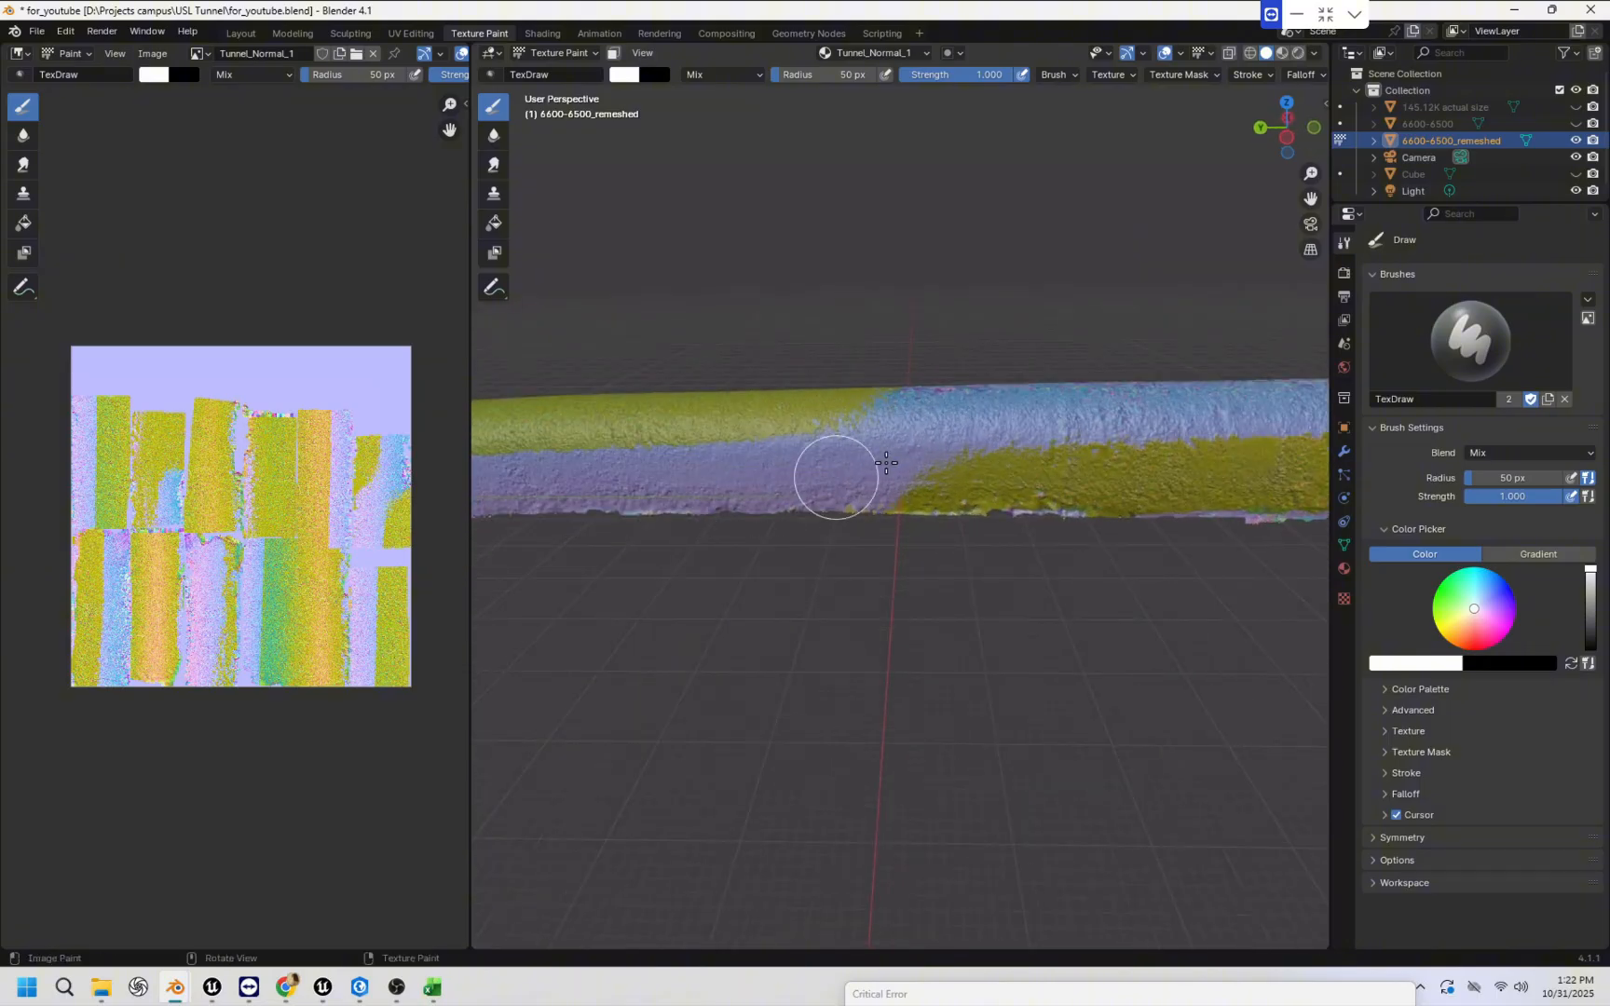
{"action": "scroll", "coordinate": [888, 460], "scroll_direction": "up", "scroll_amount": 3}
{"action": "middle_click_drag", "start_coordinate": [914, 455], "coordinate": [850, 451]}
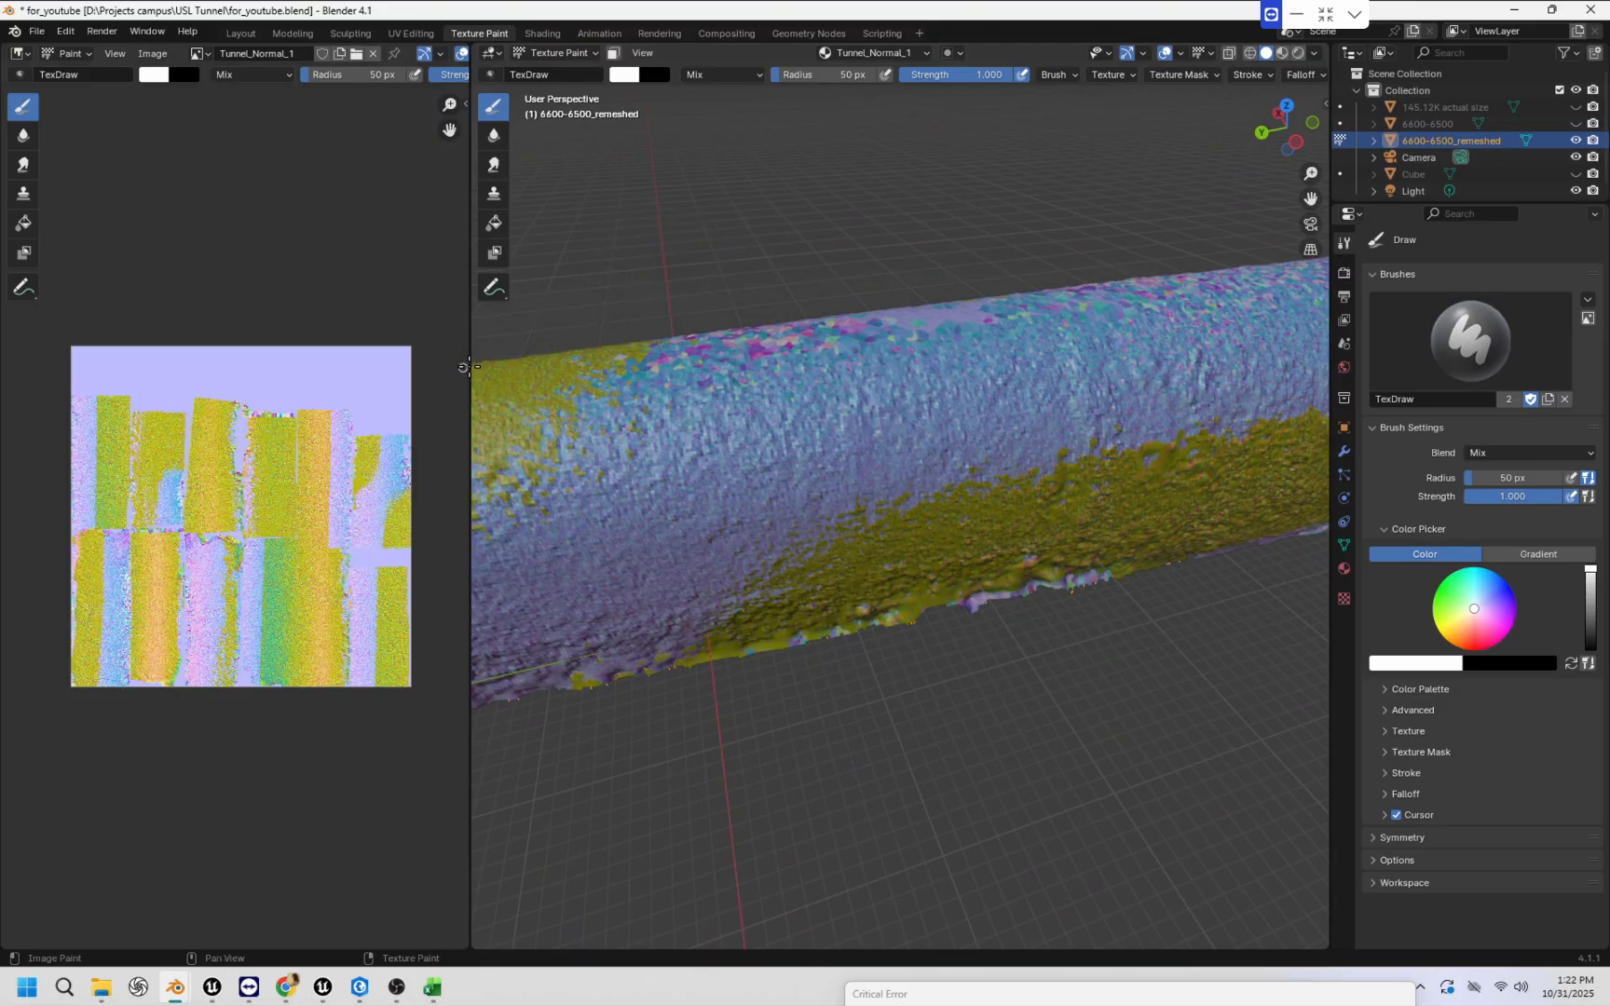
Widen the 3D viewport and examine the transition between the purple and yellow normal map areas on the tunnel's side.
{"action": "left_click_drag", "start_coordinate": [471, 366], "coordinate": [401, 366]}
{"action": "mouse_move", "coordinate": [810, 406]}
{"action": "middle_mouse_down"}
{"action": "mouse_move", "coordinate": [852, 449]}
{"action": "mouse_move", "coordinate": [816, 383]}
{"action": "mouse_move", "coordinate": [844, 415]}
{"action": "middle_mouse_up"}
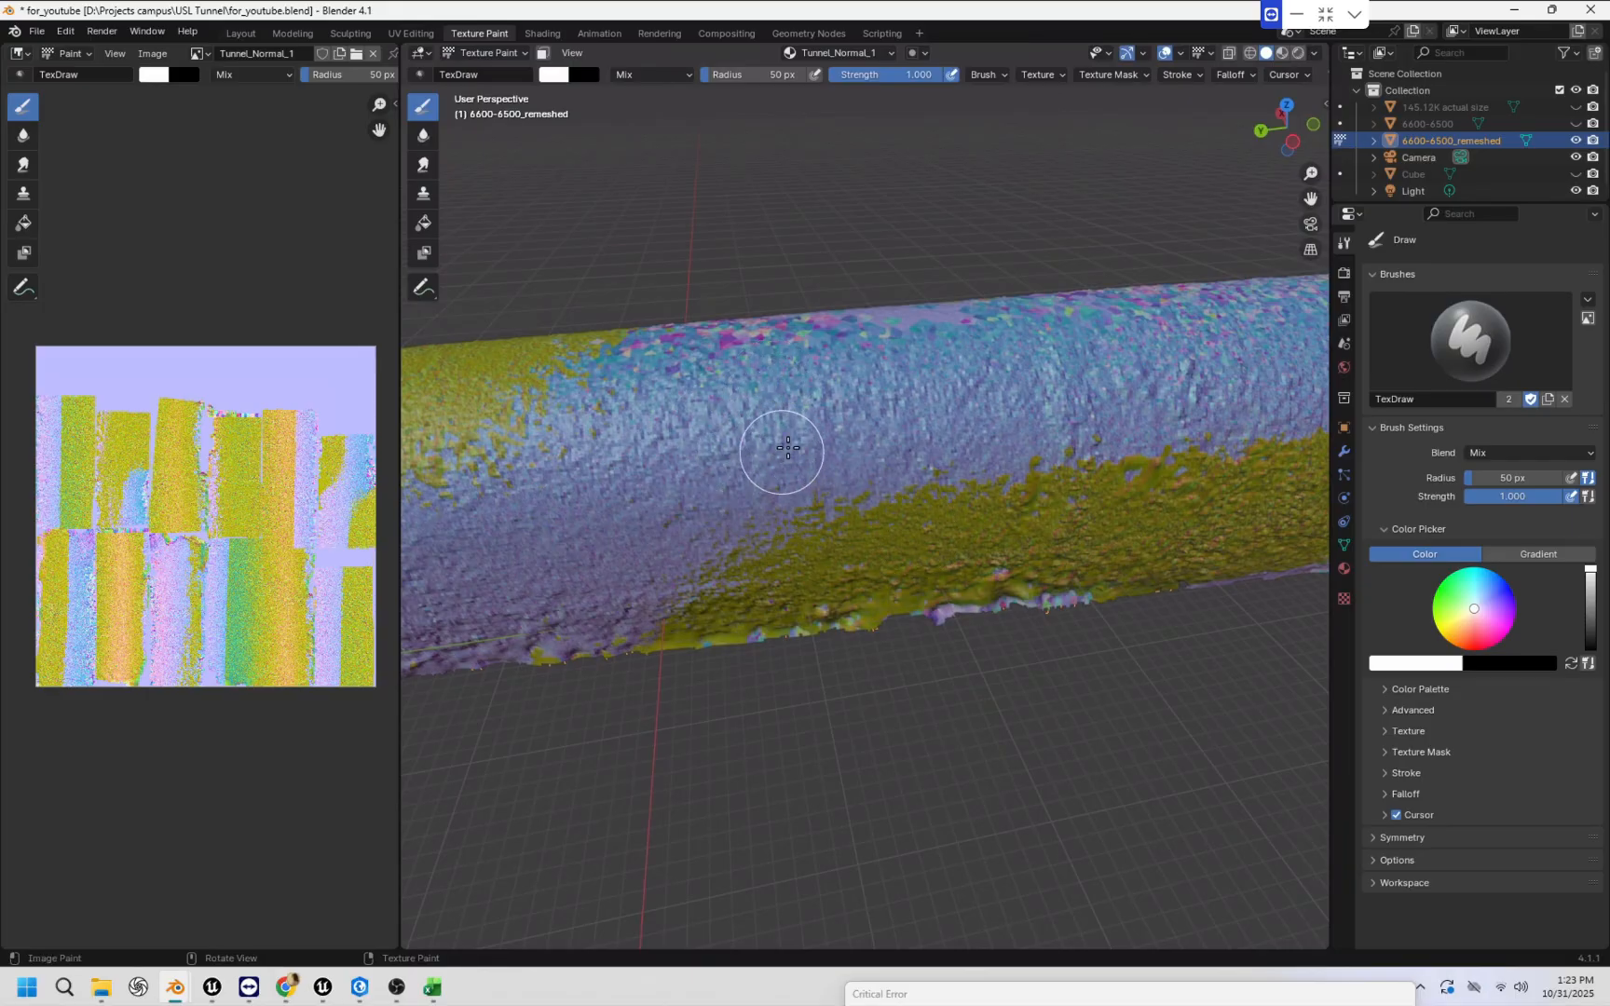
{"action": "middle_click_drag", "start_coordinate": [787, 448], "coordinate": [819, 445]}
{"action": "mouse_move", "coordinate": [1006, 431]}
{"action": "middle_mouse_down"}
{"action": "mouse_move", "coordinate": [954, 442]}
{"action": "mouse_move", "coordinate": [894, 531]}
{"action": "mouse_move", "coordinate": [852, 546]}
{"action": "mouse_move", "coordinate": [1060, 485]}
{"action": "mouse_move", "coordinate": [859, 533]}
{"action": "middle_mouse_up"}
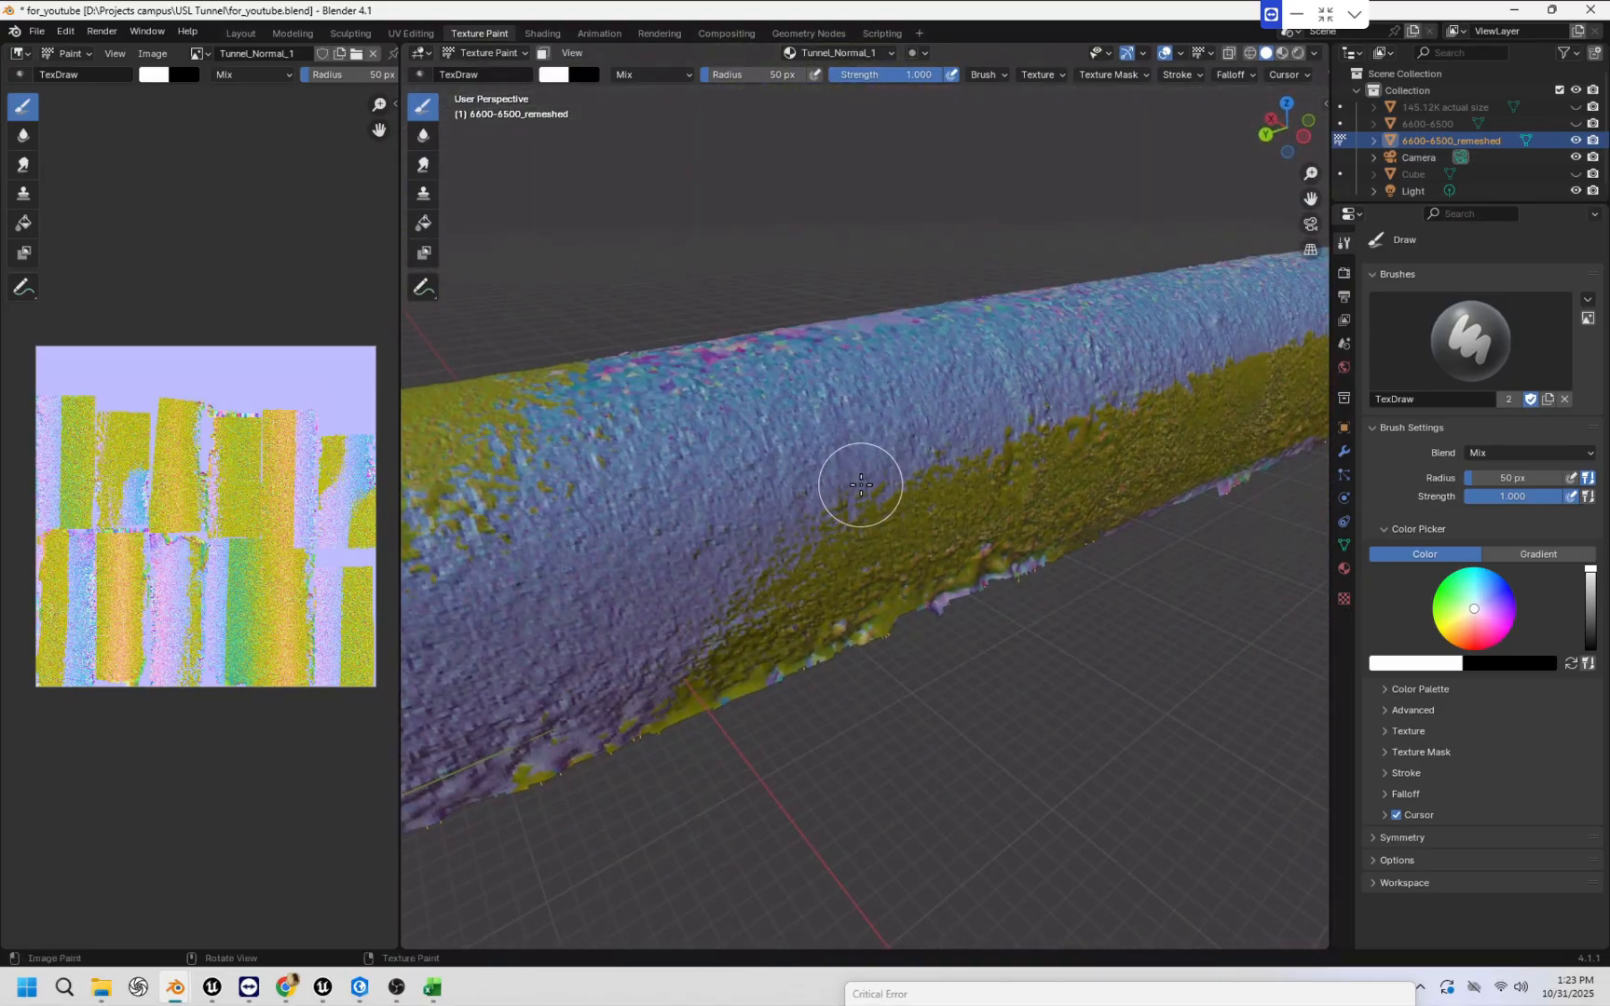
{"action": "scroll", "coordinate": [862, 480], "scroll_direction": "down", "scroll_amount": 2}
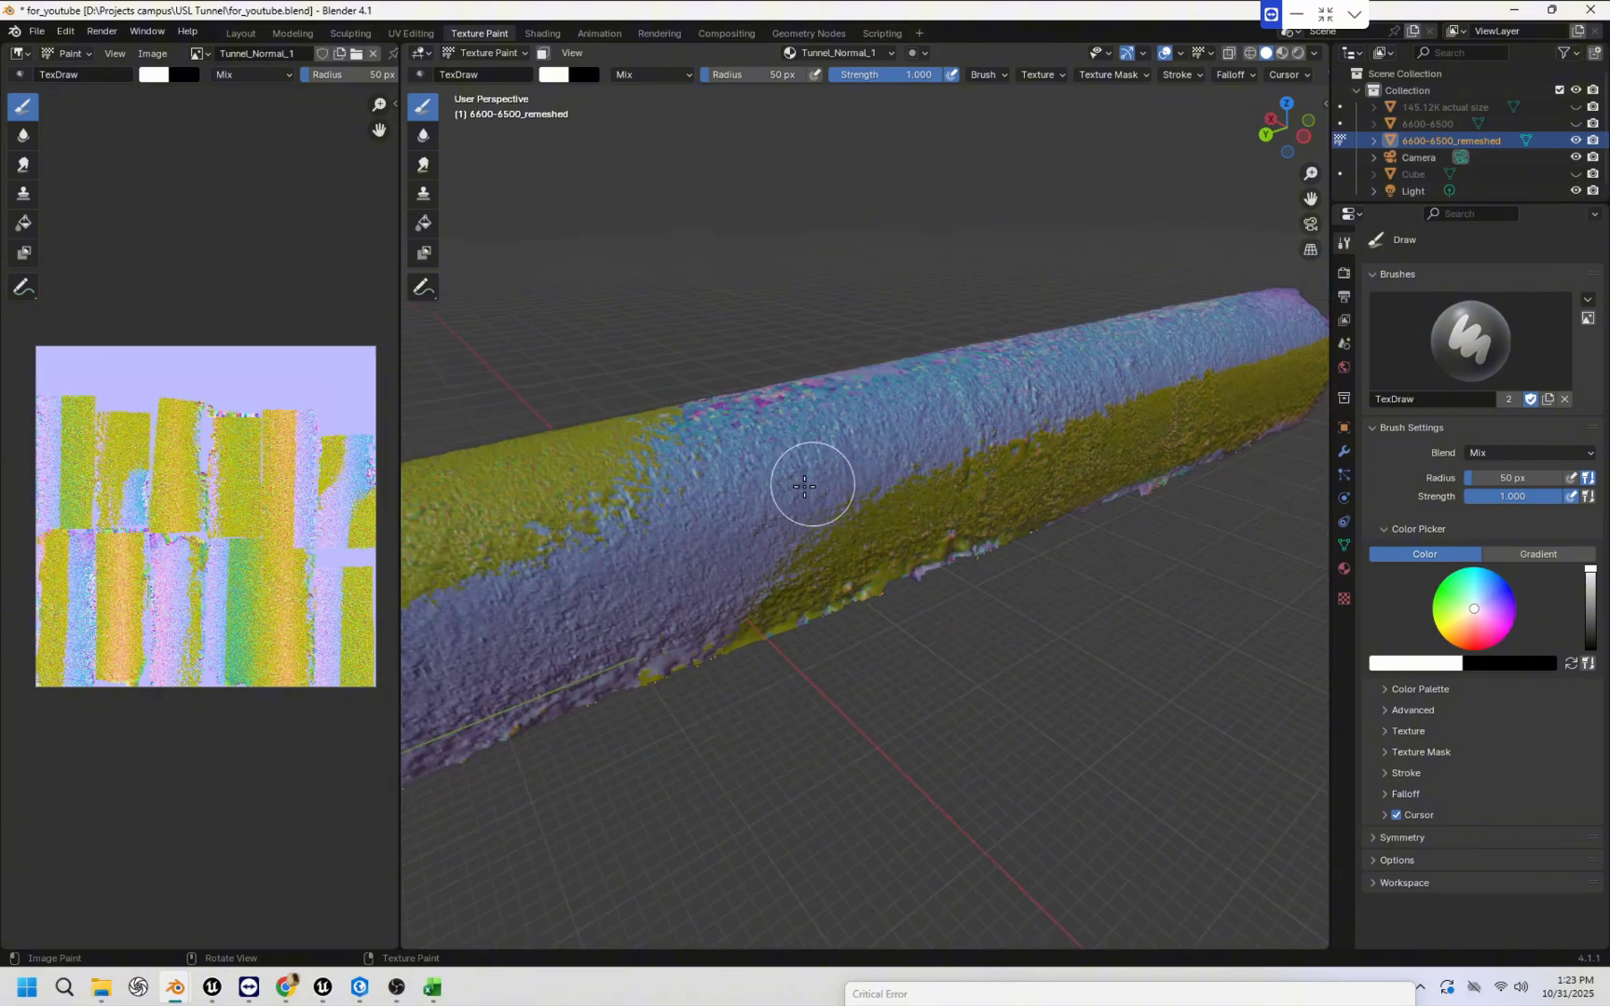
{"action": "middle_click_drag", "start_coordinate": [910, 492], "coordinate": [1020, 511]}
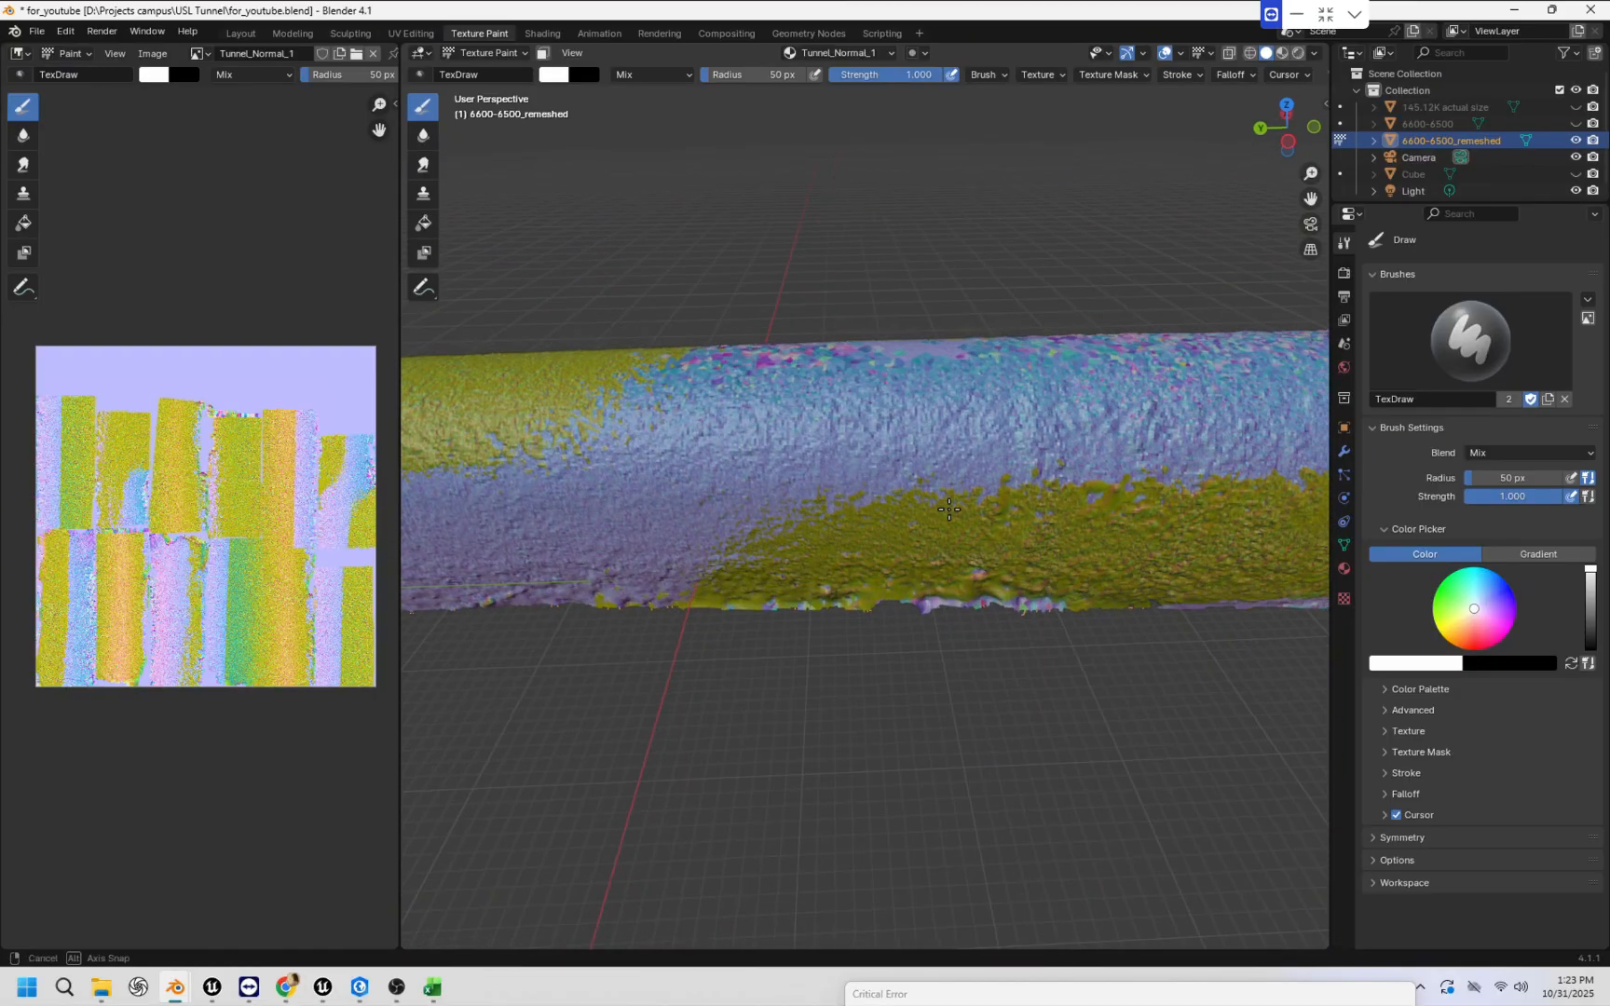
{"action": "mouse_move", "coordinate": [855, 503]}
{"action": "middle_mouse_down"}
{"action": "mouse_move", "coordinate": [988, 507]}
{"action": "mouse_move", "coordinate": [683, 521]}
{"action": "middle_mouse_up"}
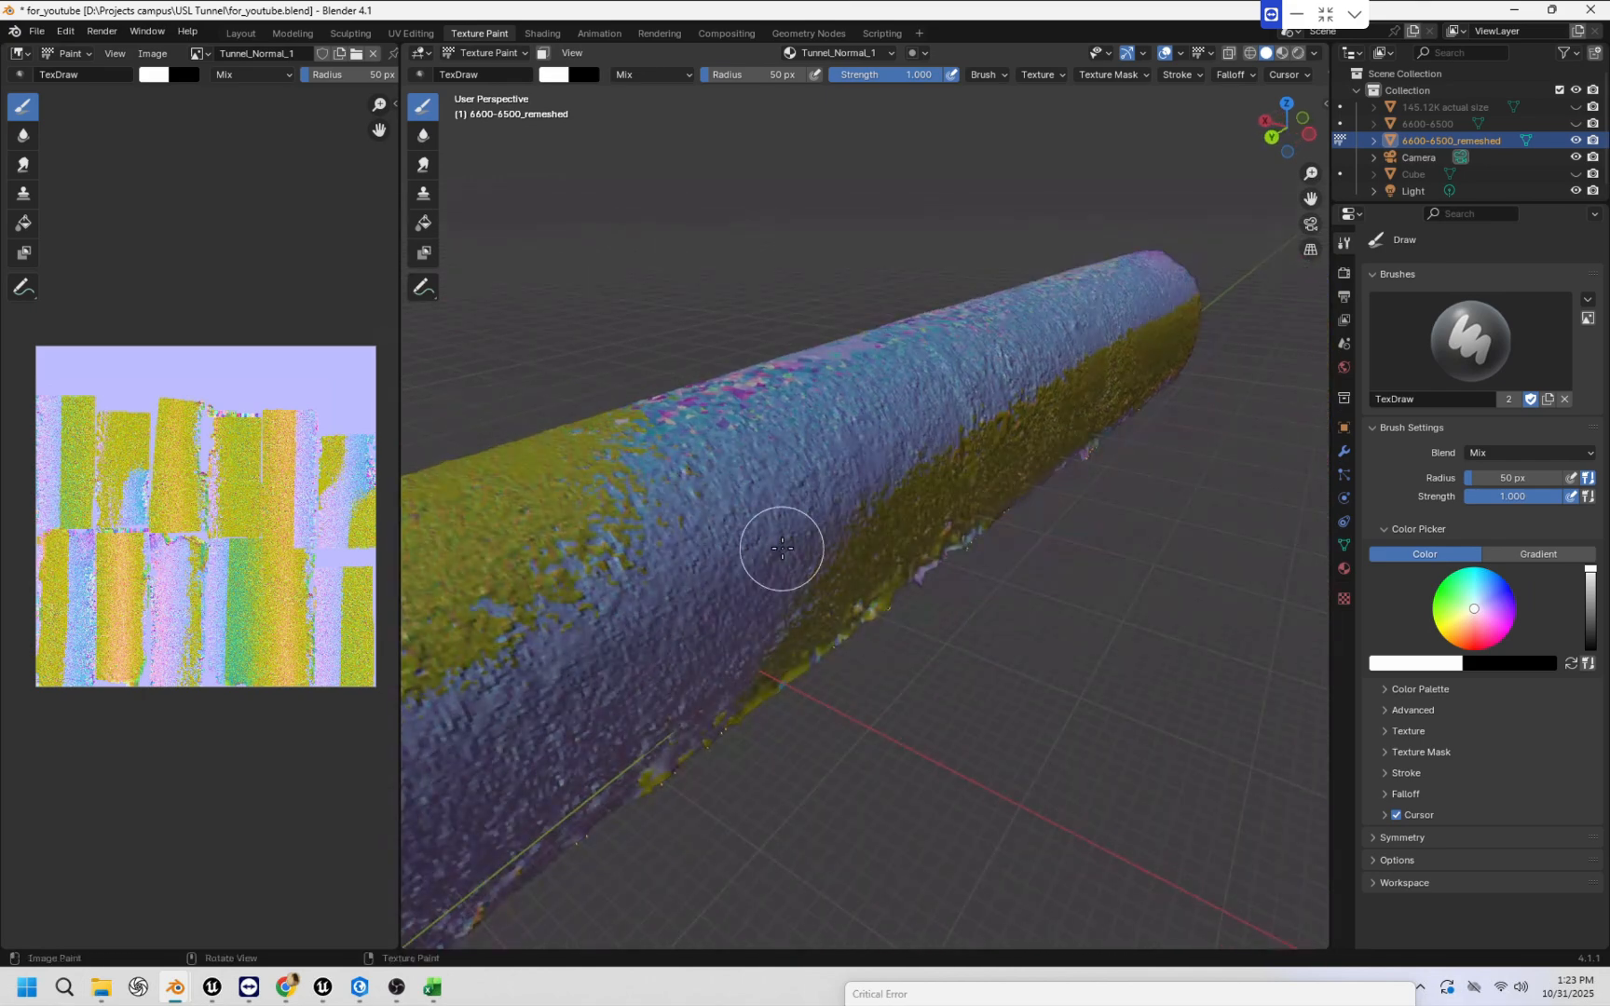
{"action": "middle_click_drag", "start_coordinate": [783, 550], "coordinate": [708, 540]}
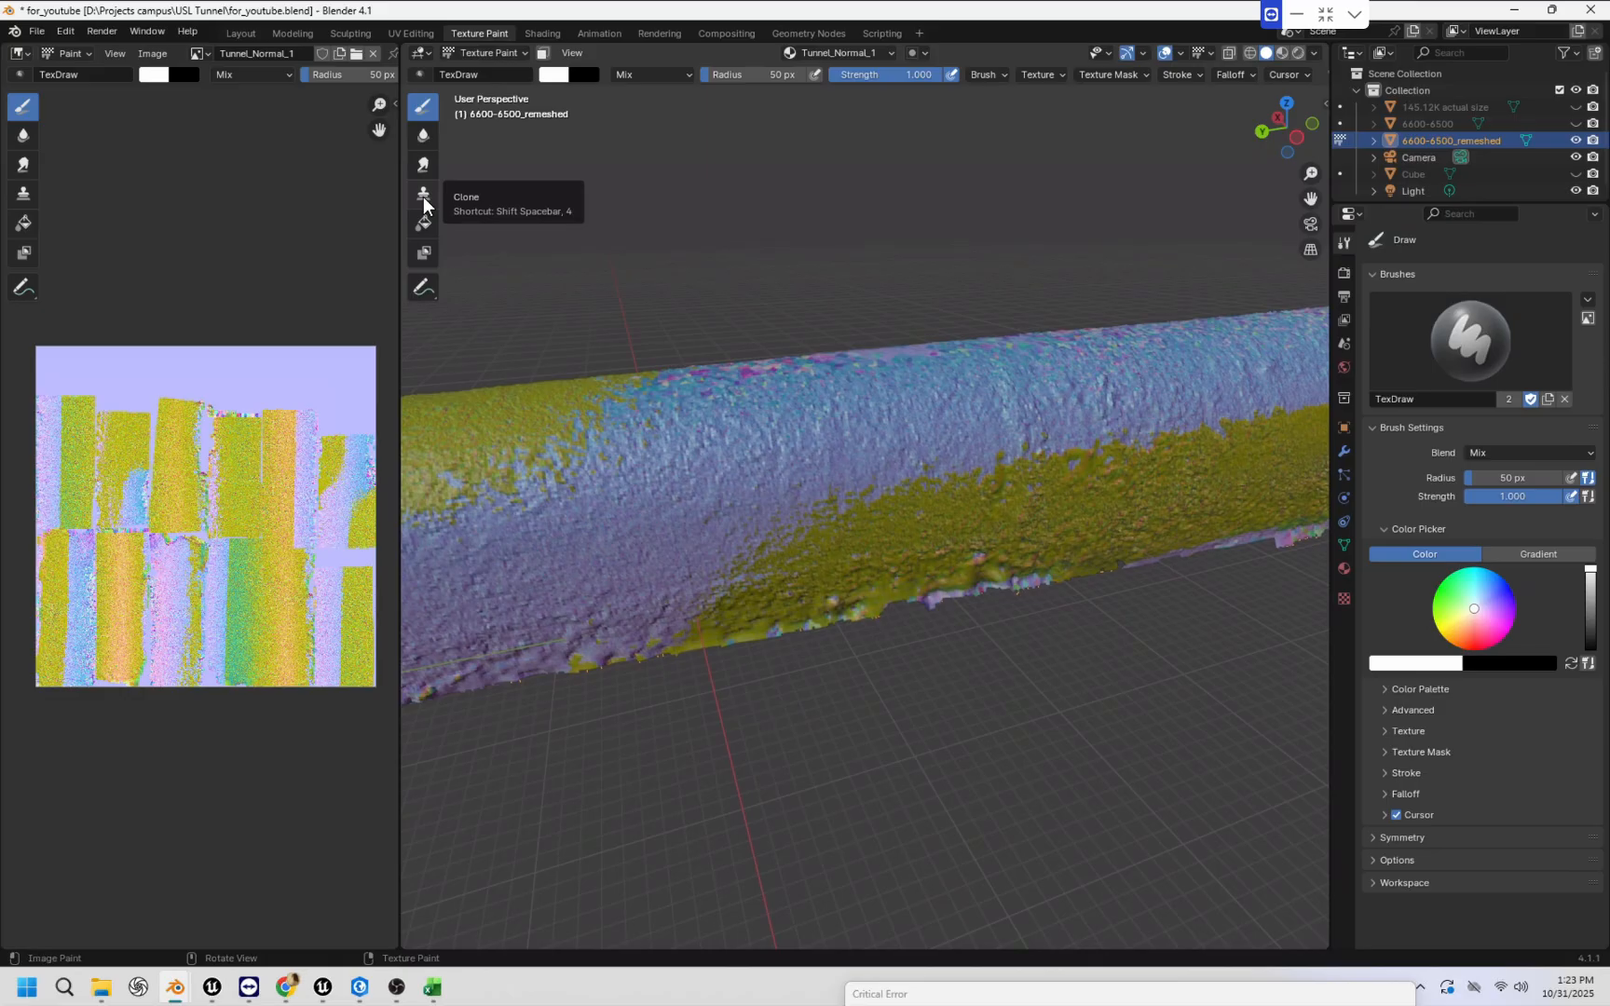
Activate the Clone brush and try cloning the bluish upper surface over the edge of the yellow area on the tunnel's side.
{"action": "left_click", "coordinate": [424, 196]}
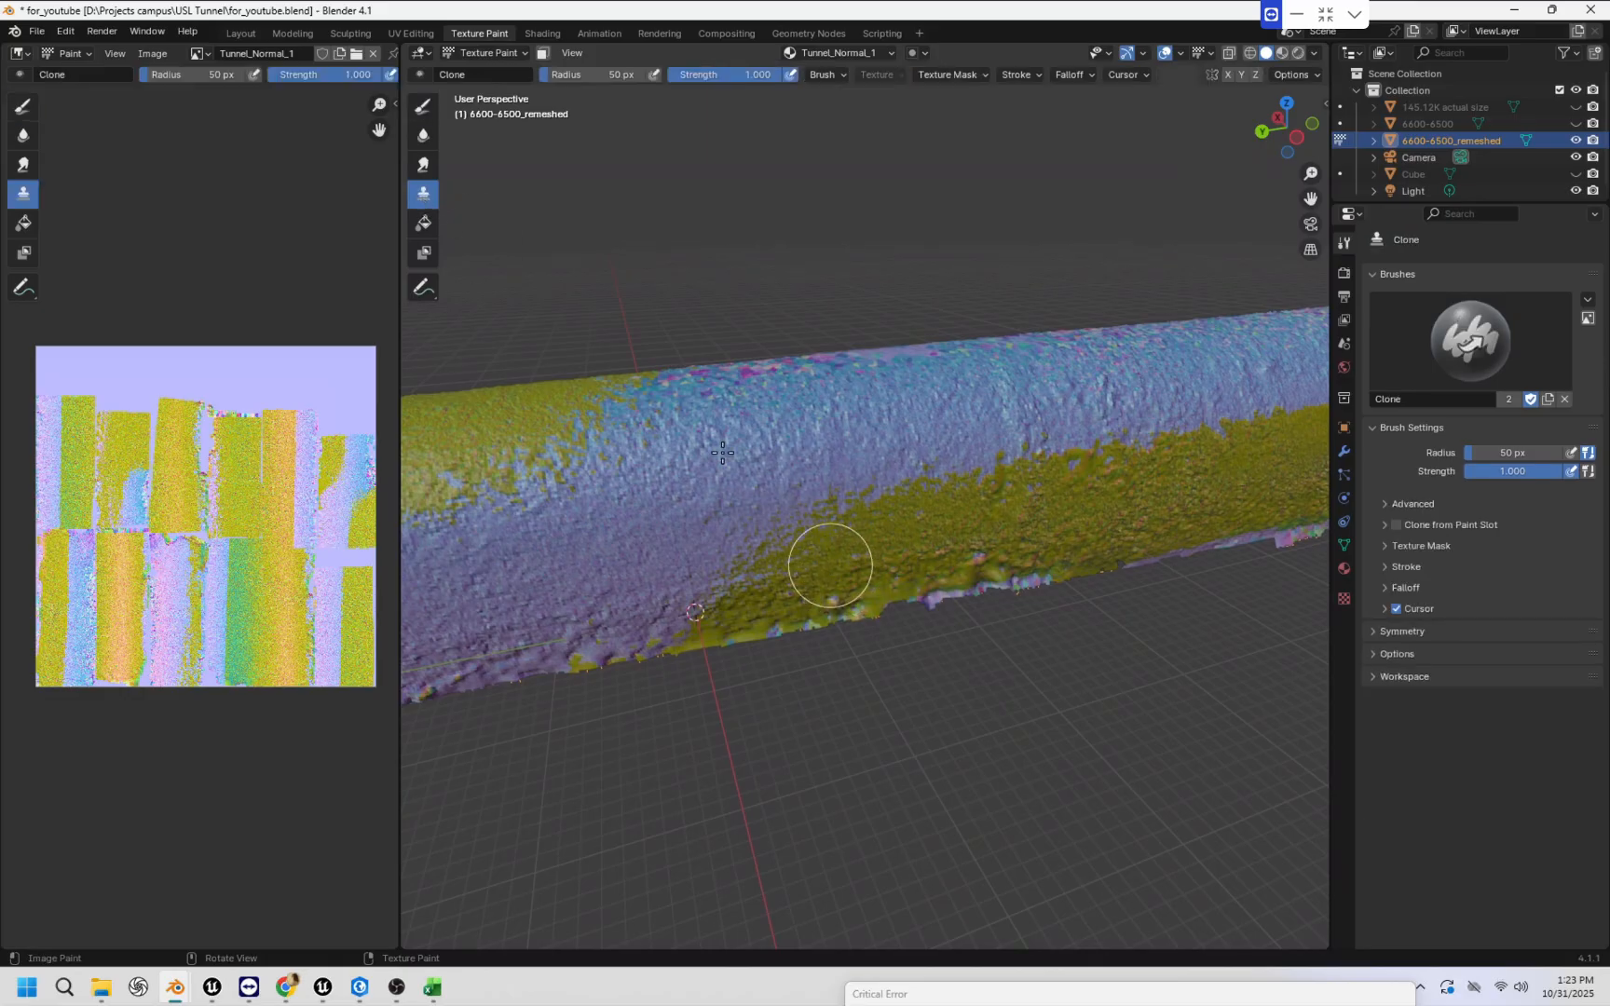
{"action": "scroll", "coordinate": [697, 457], "scroll_direction": "up", "scroll_amount": 2}
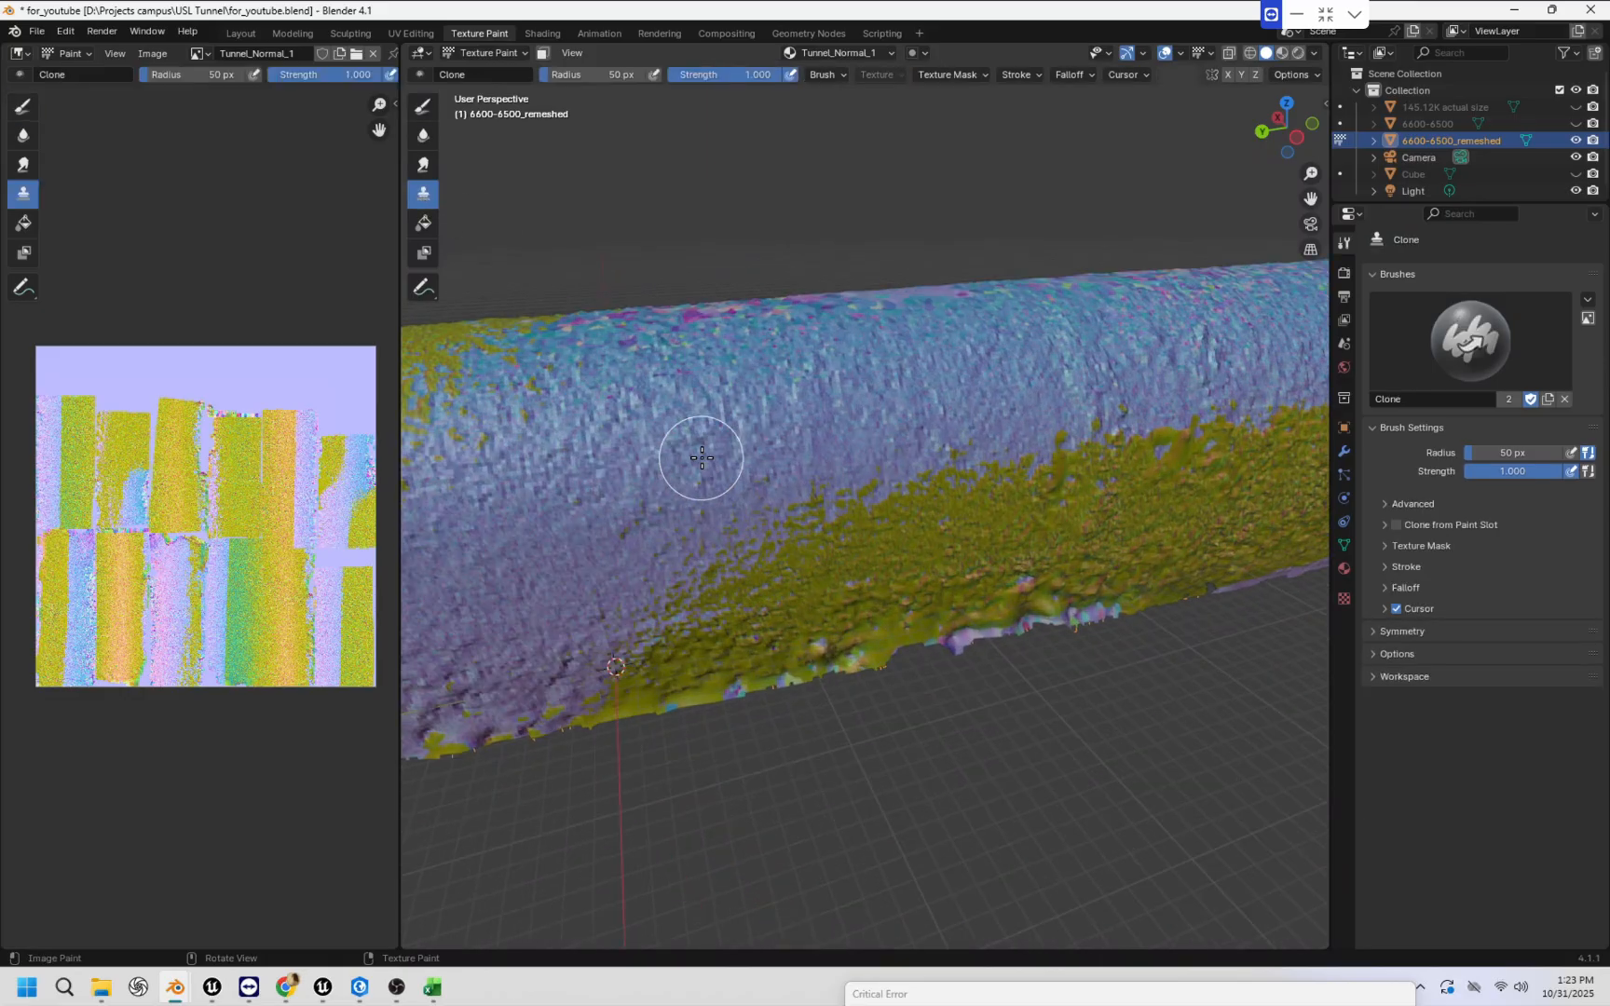
{"action": "scroll", "coordinate": [1012, 562], "scroll_direction": "down", "scroll_amount": 2}
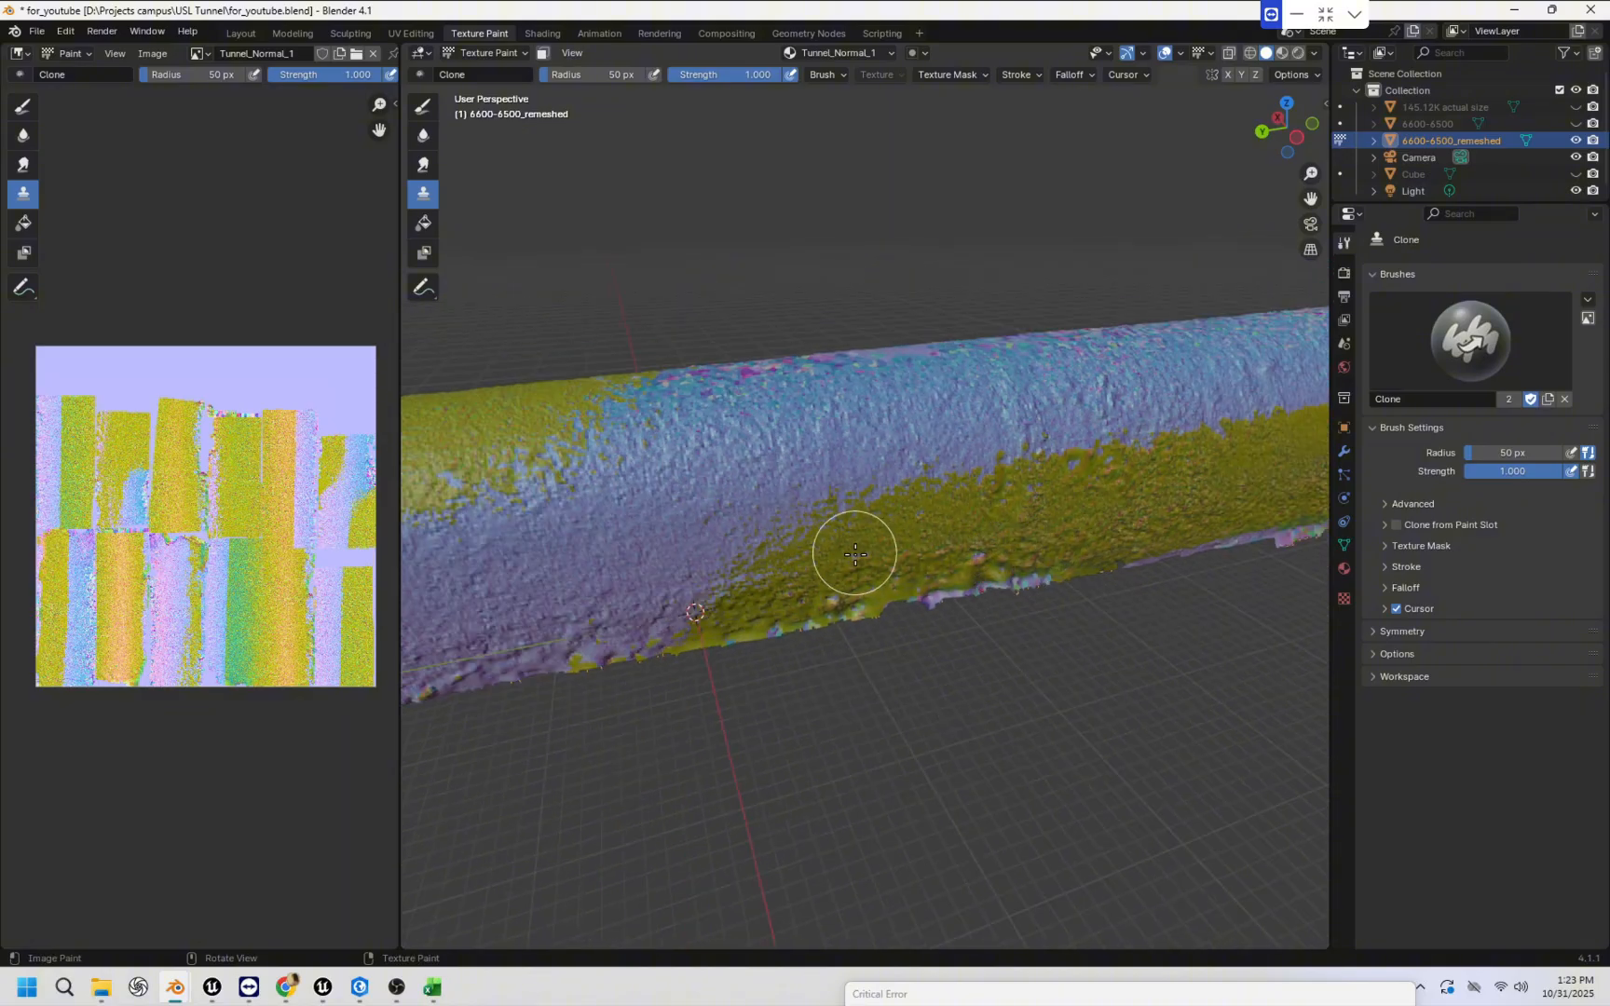
{"action": "mouse_move", "coordinate": [1186, 515]}
{"action": "middle_mouse_down"}
{"action": "mouse_move", "coordinate": [1099, 564]}
{"action": "mouse_move", "coordinate": [1197, 554]}
{"action": "mouse_move", "coordinate": [713, 476]}
{"action": "mouse_move", "coordinate": [720, 487]}
{"action": "mouse_move", "coordinate": [658, 460]}
{"action": "mouse_move", "coordinate": [799, 447]}
{"action": "middle_mouse_up"}
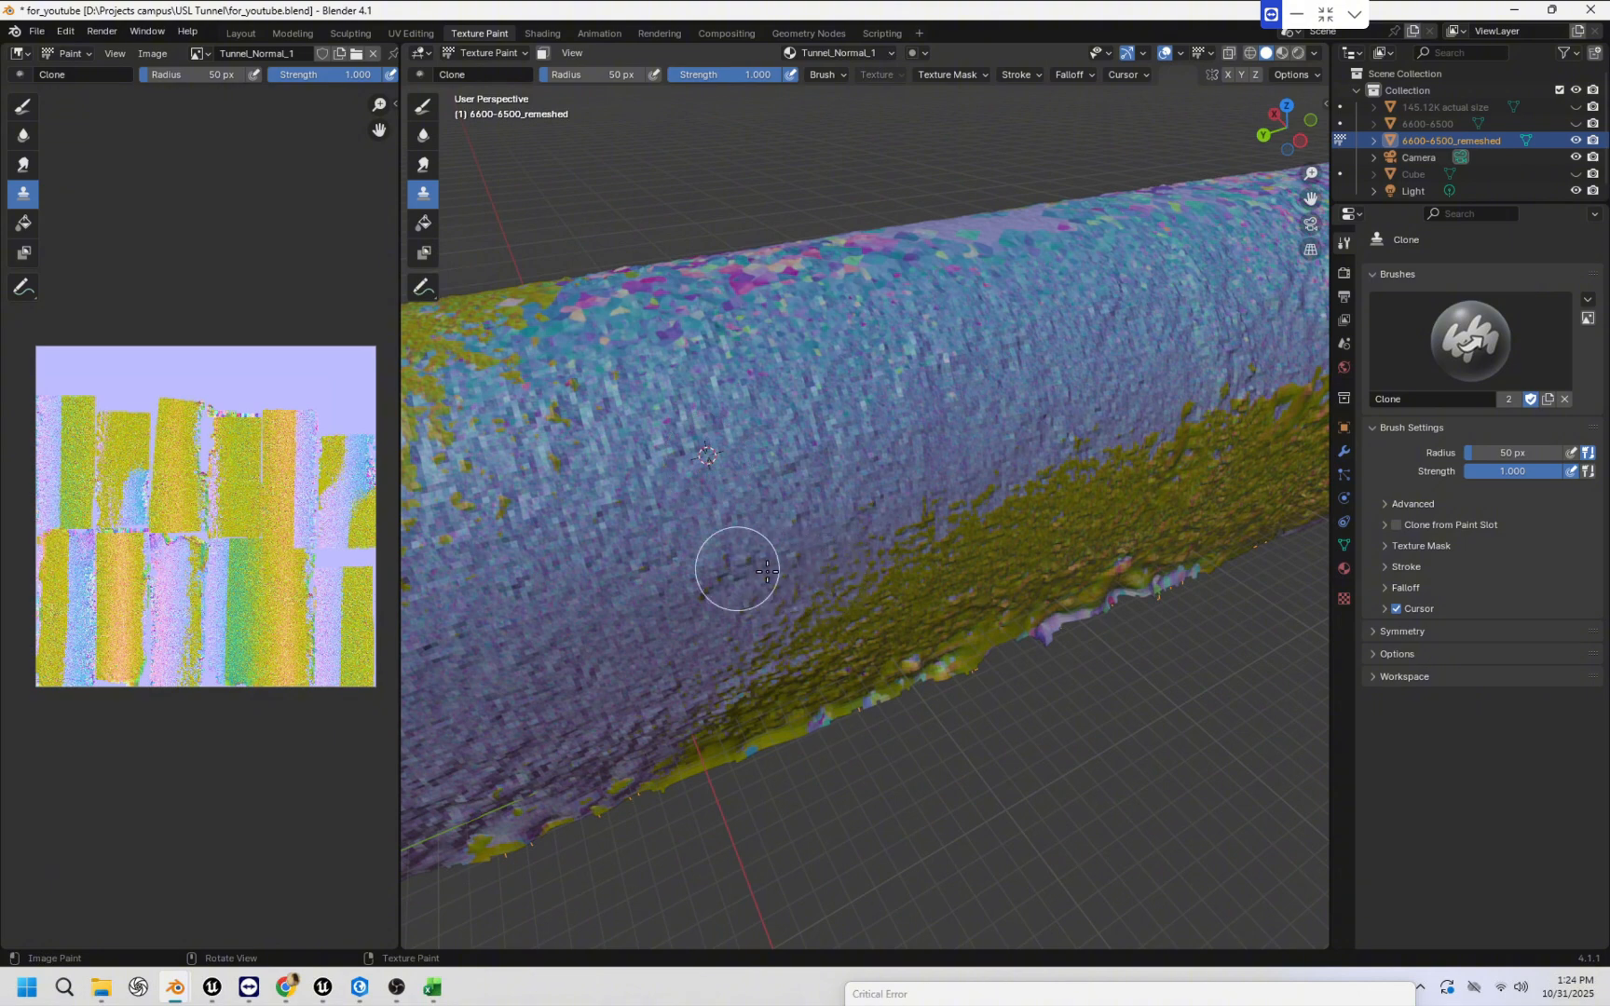
{"action": "middle_click_drag", "start_coordinate": [769, 572], "coordinate": [729, 523]}
{"action": "middle_click_drag", "start_coordinate": [711, 427], "coordinate": [716, 424]}
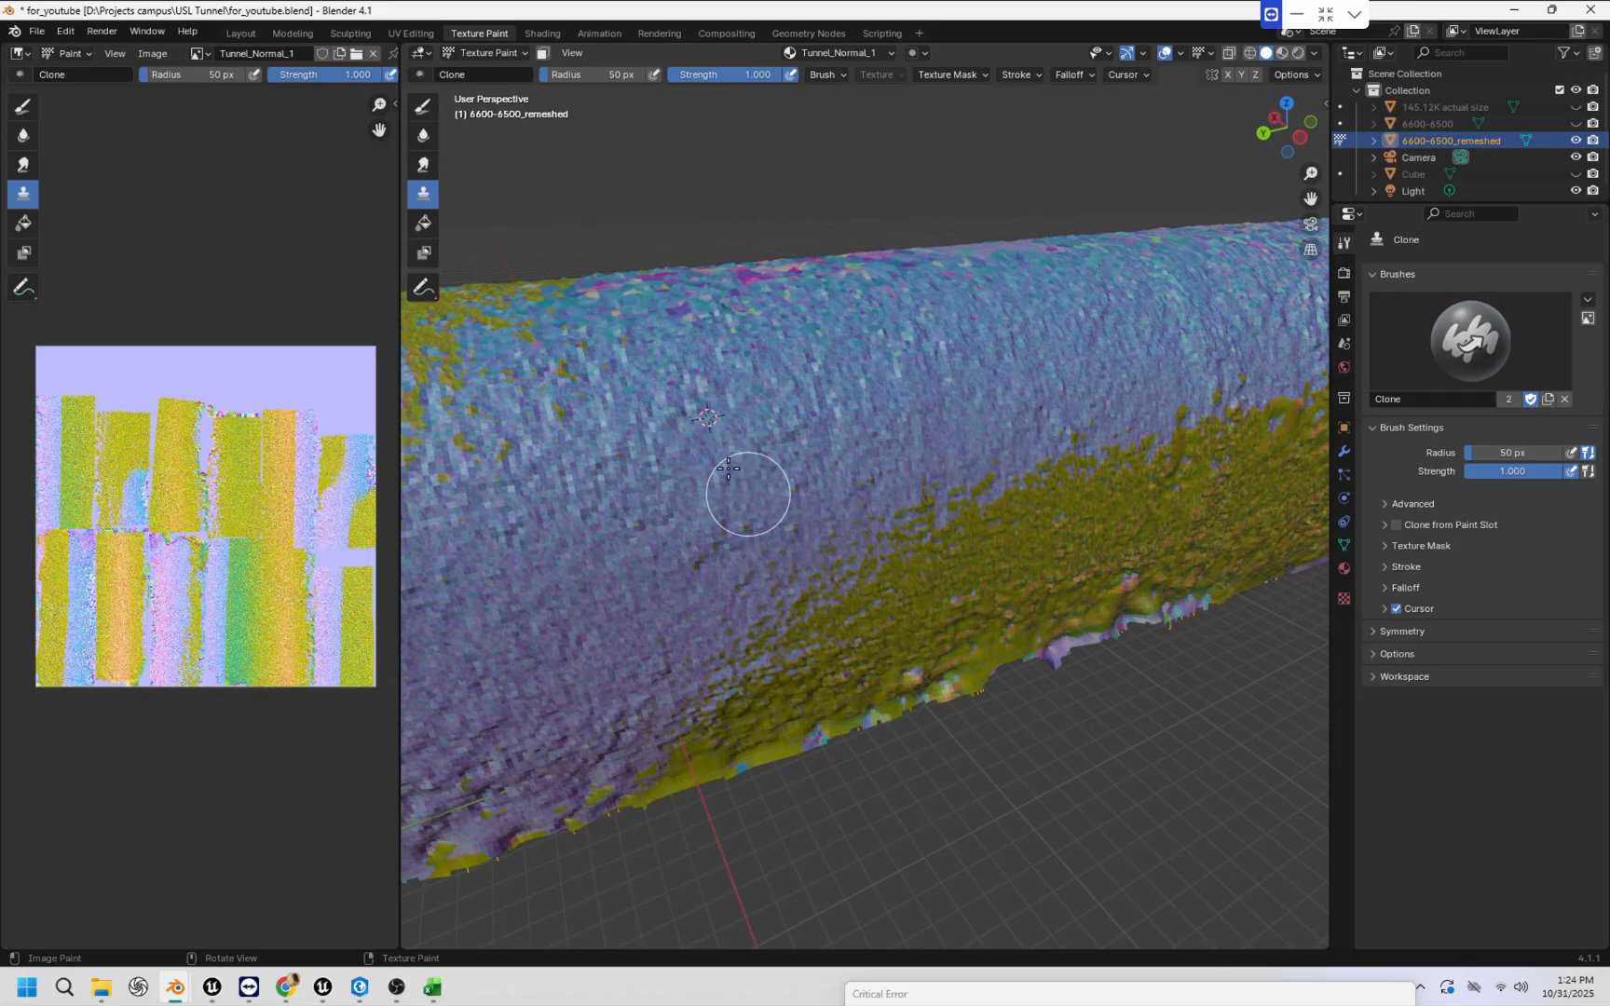
{"action": "middle_click_drag", "start_coordinate": [747, 492], "coordinate": [737, 470]}
{"action": "mouse_move", "coordinate": [895, 539]}
{"action": "left_mouse_down"}
{"action": "mouse_move", "coordinate": [923, 505]}
{"action": "mouse_move", "coordinate": [864, 479]}
{"action": "left_mouse_up"}
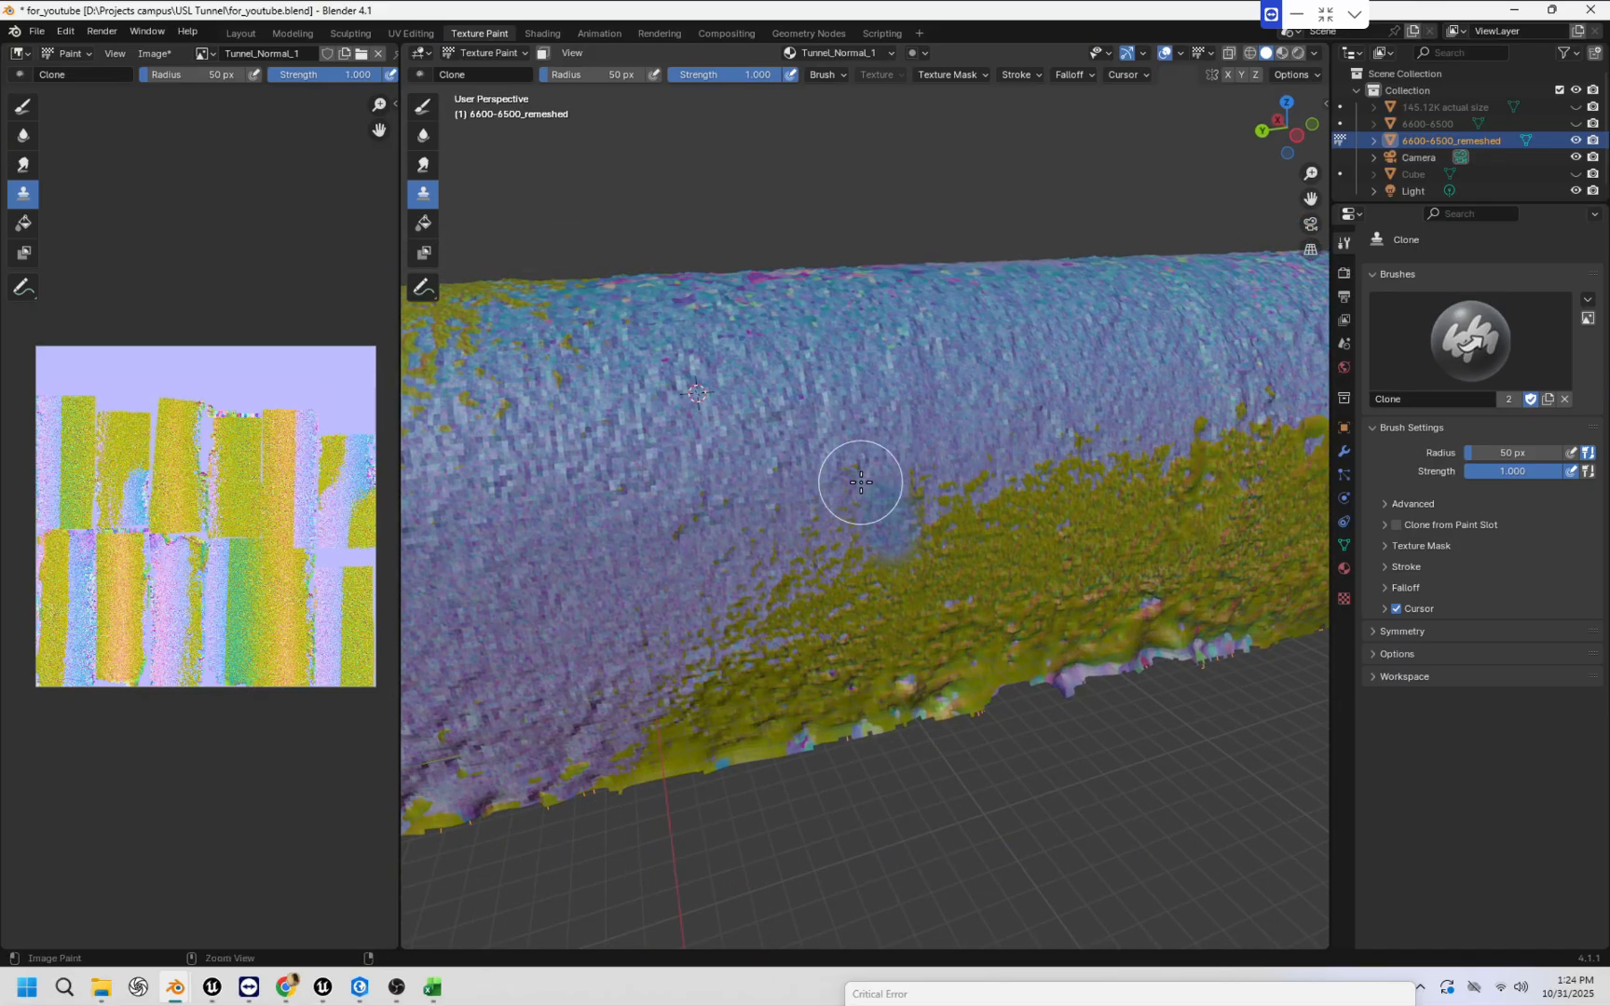
Set the clone source in the purple area of the tunnel's side and clone it over the adjoining yellow patch.
{"action": "left_click", "coordinate": [693, 545], "text": "ctrl"}
{"action": "mouse_move", "coordinate": [799, 604]}
{"action": "left_mouse_down"}
{"action": "mouse_move", "coordinate": [811, 615]}
{"action": "mouse_move", "coordinate": [788, 579]}
{"action": "mouse_move", "coordinate": [818, 546]}
{"action": "mouse_move", "coordinate": [806, 527]}
{"action": "mouse_move", "coordinate": [738, 542]}
{"action": "mouse_move", "coordinate": [735, 594]}
{"action": "mouse_move", "coordinate": [728, 566]}
{"action": "left_mouse_up"}
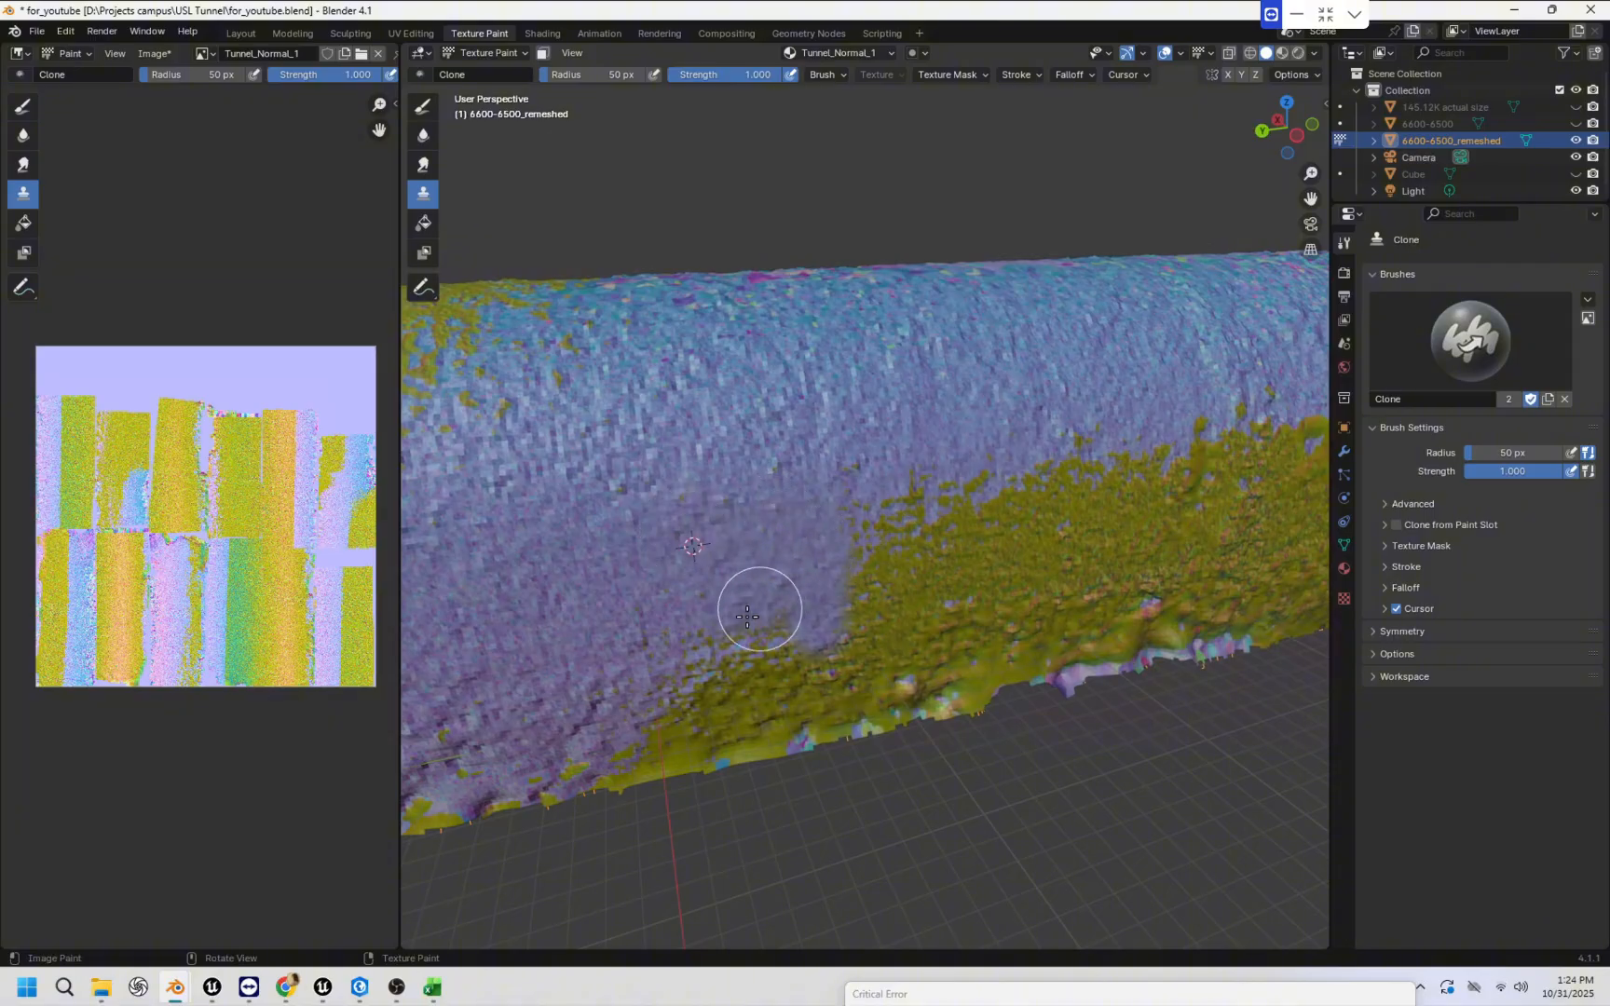
{"action": "middle_click_drag", "start_coordinate": [823, 597], "coordinate": [888, 593]}
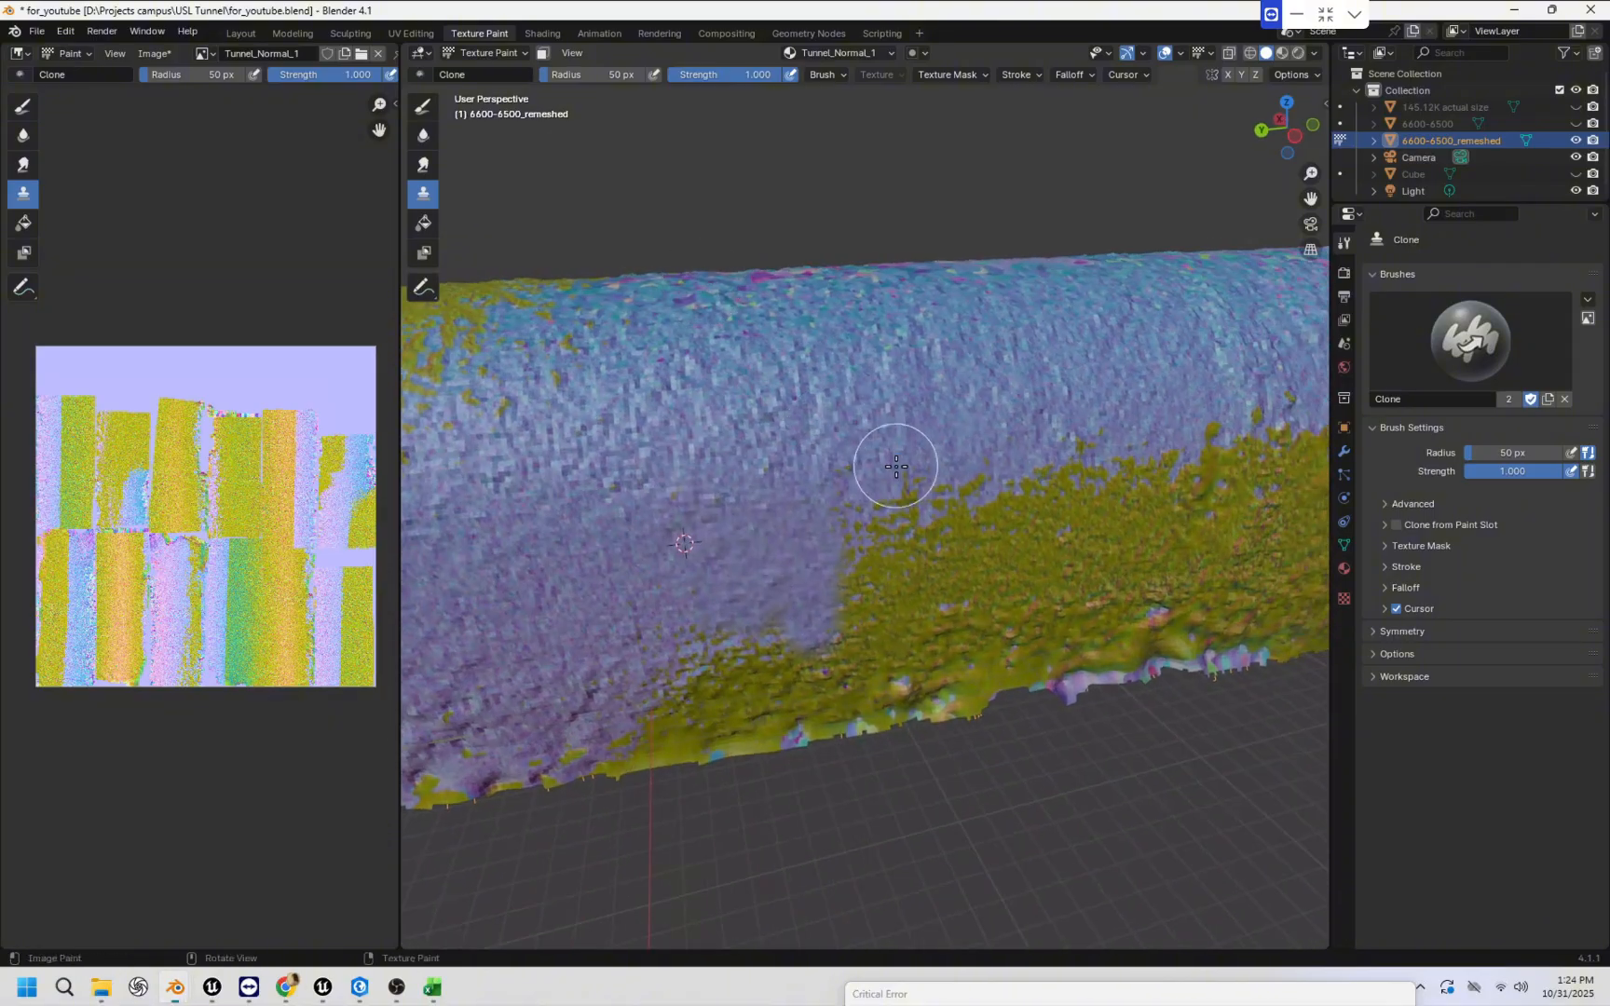
{"action": "middle_click_drag", "start_coordinate": [895, 466], "coordinate": [879, 440]}
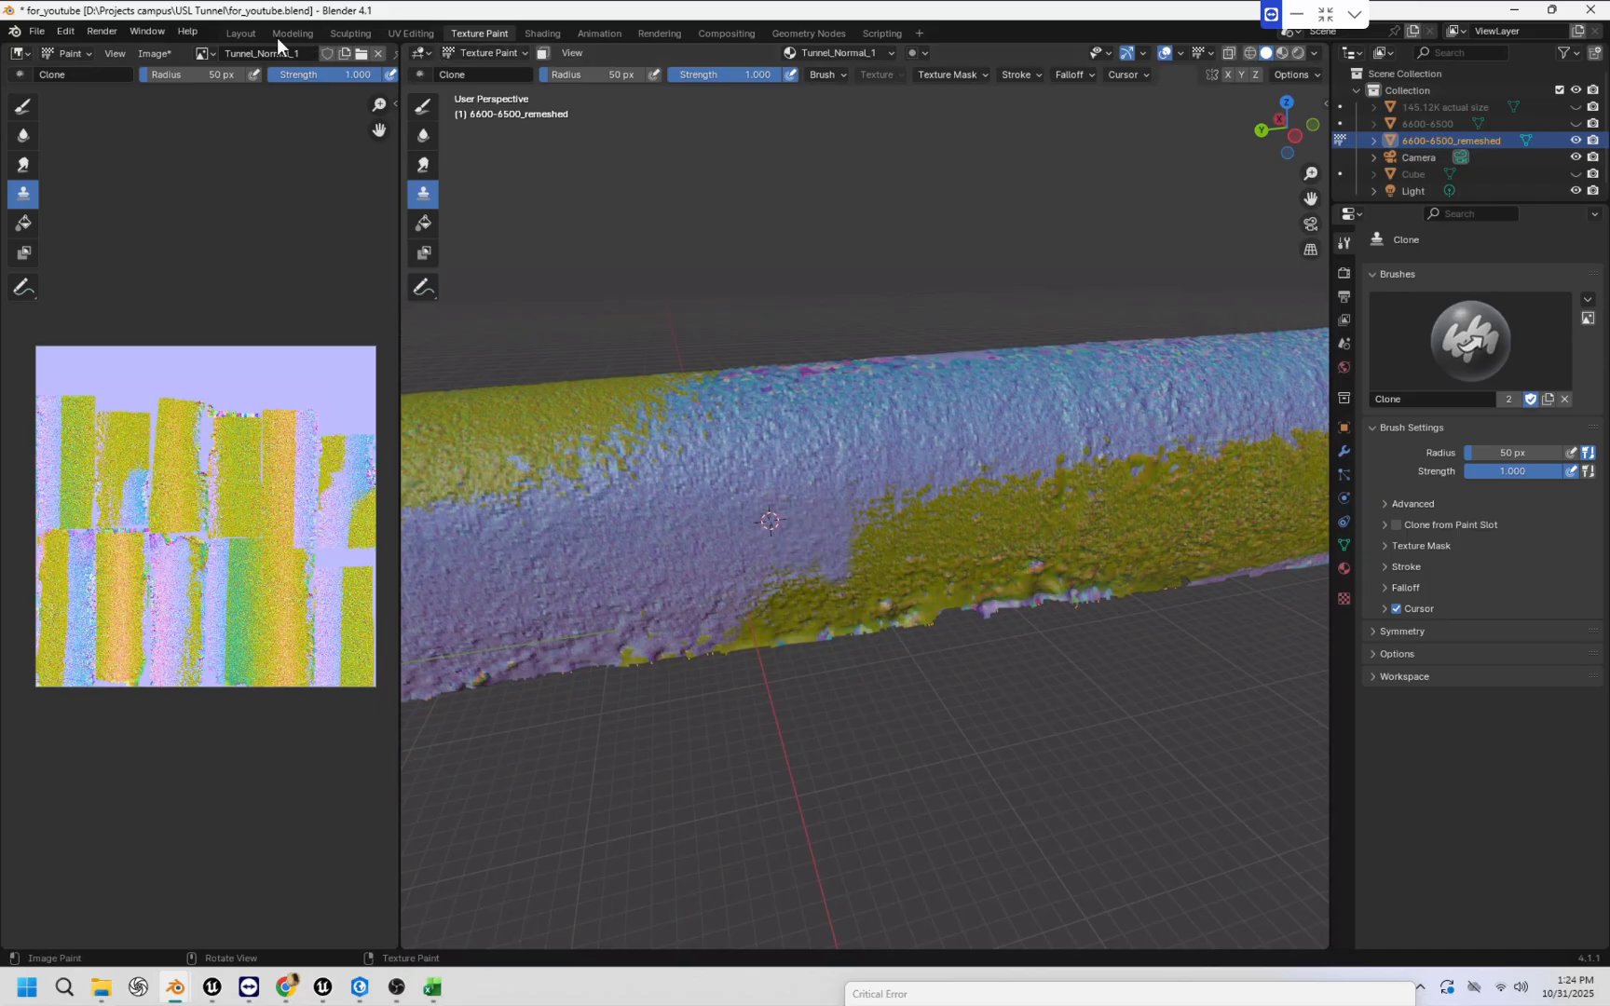
Switch to the Layout workspace and examine how the remeshed tunnel is shaded around the retouched part of the normal map.
{"action": "left_click", "coordinate": [240, 34]}
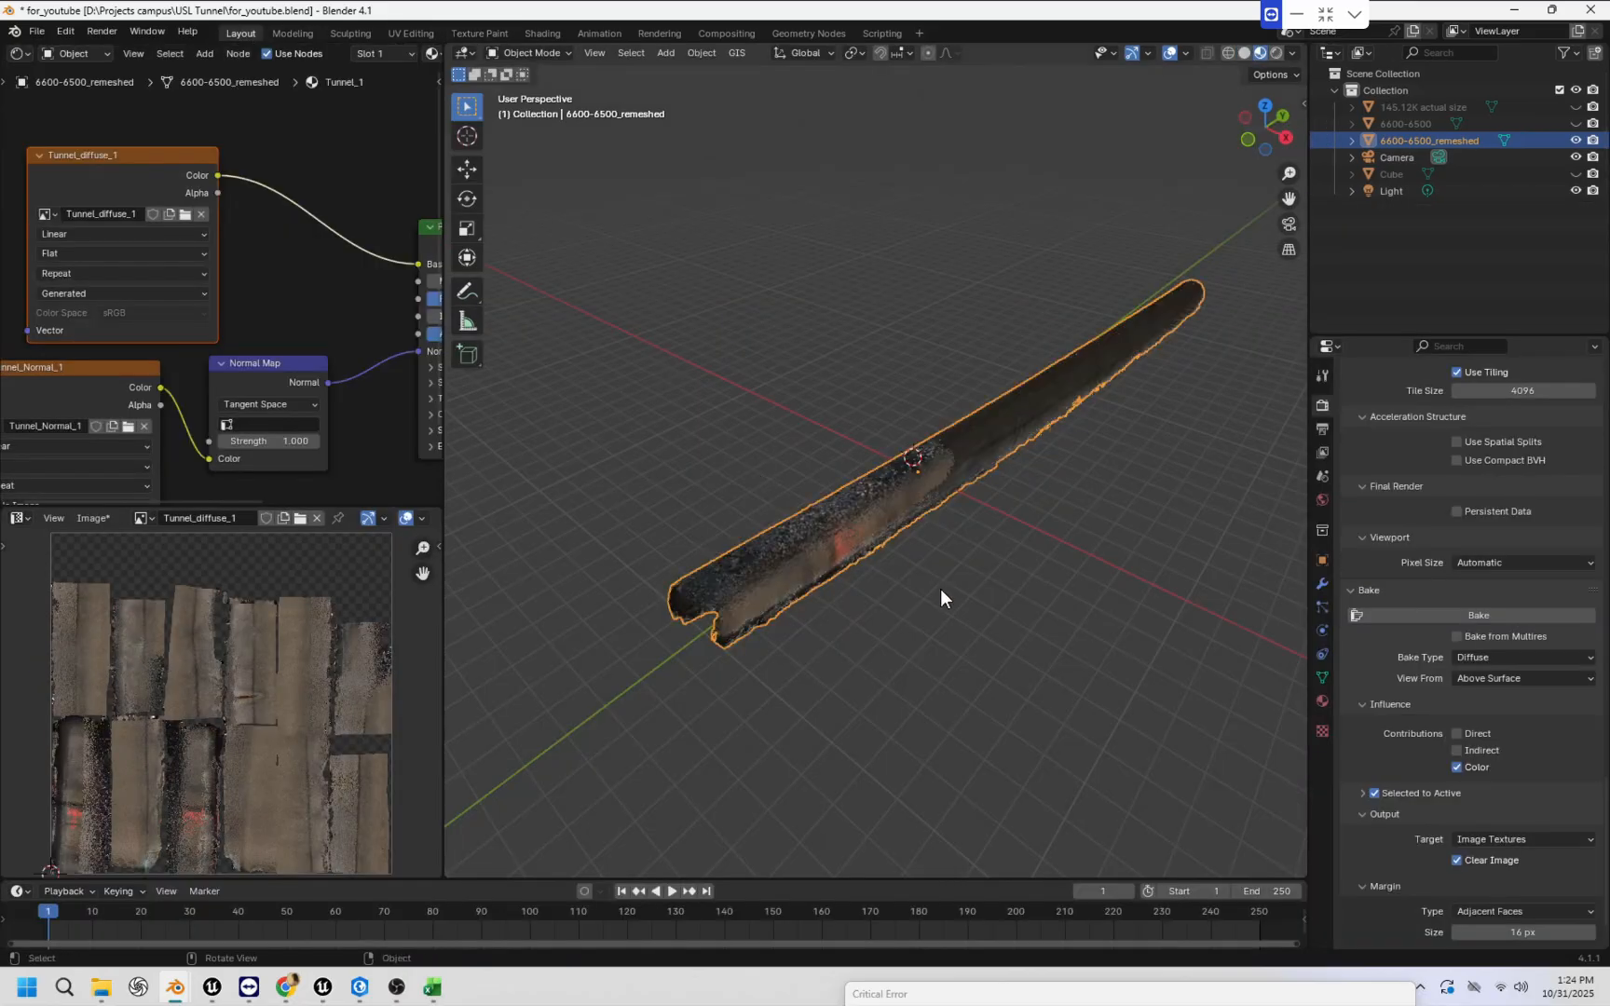
{"action": "scroll", "coordinate": [936, 553], "scroll_direction": "up", "scroll_amount": 5}
{"action": "scroll", "coordinate": [935, 553], "scroll_direction": "down", "scroll_amount": 6}
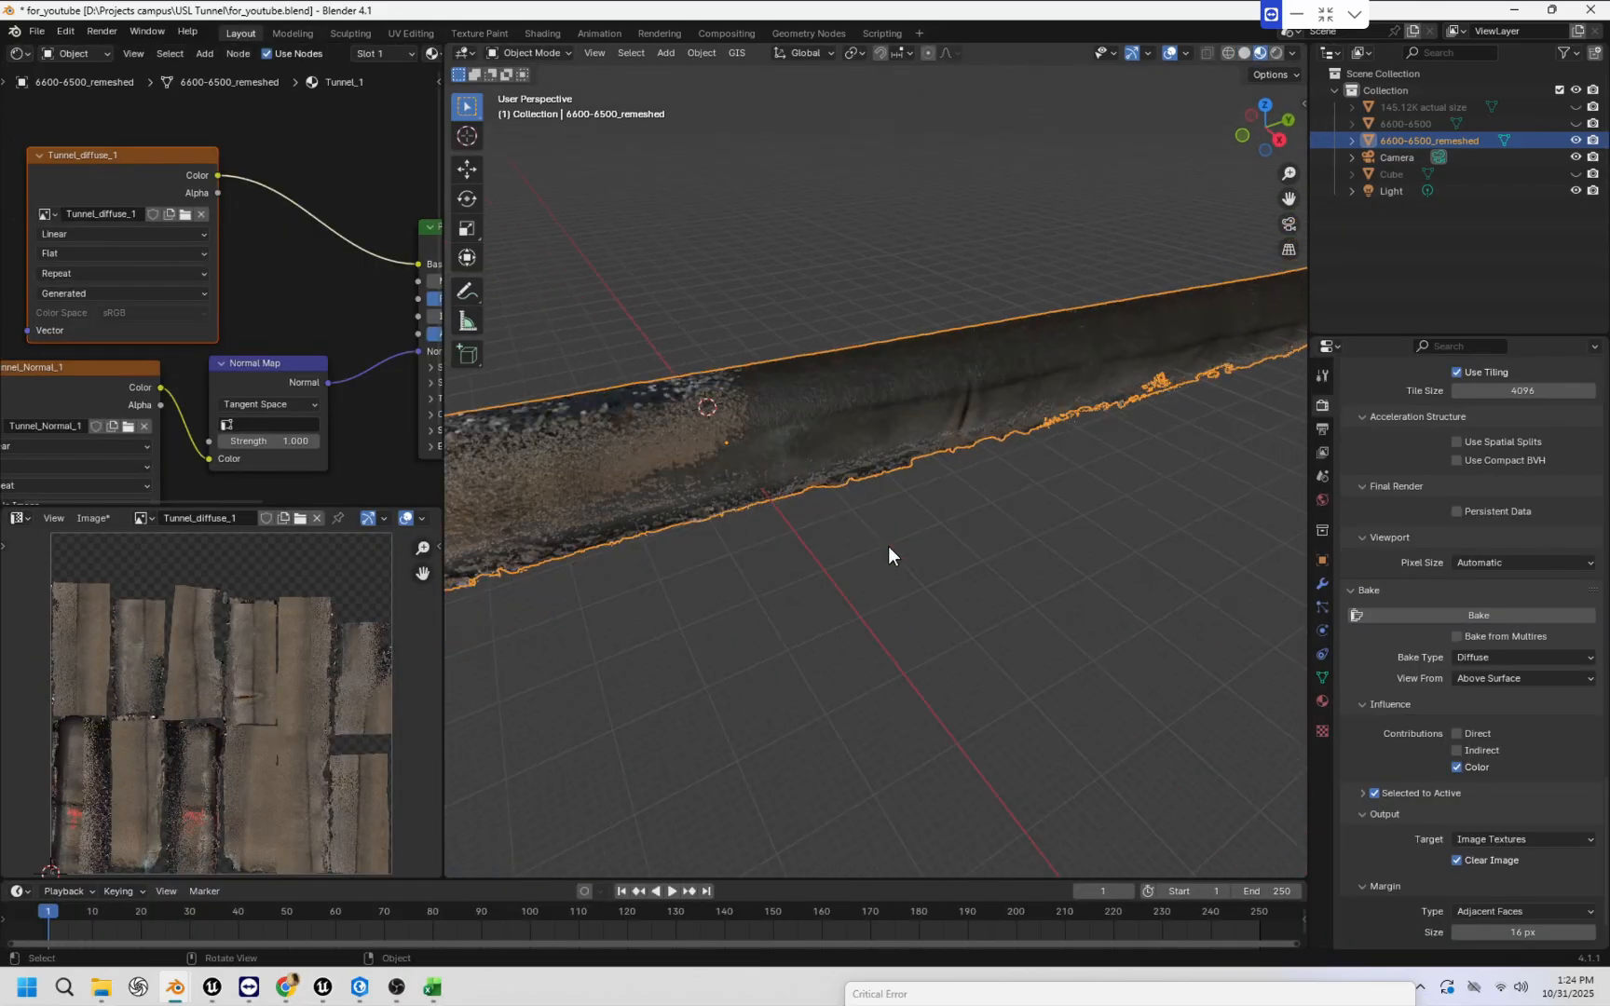
{"action": "scroll", "coordinate": [798, 431], "scroll_direction": "up", "scroll_amount": 5}
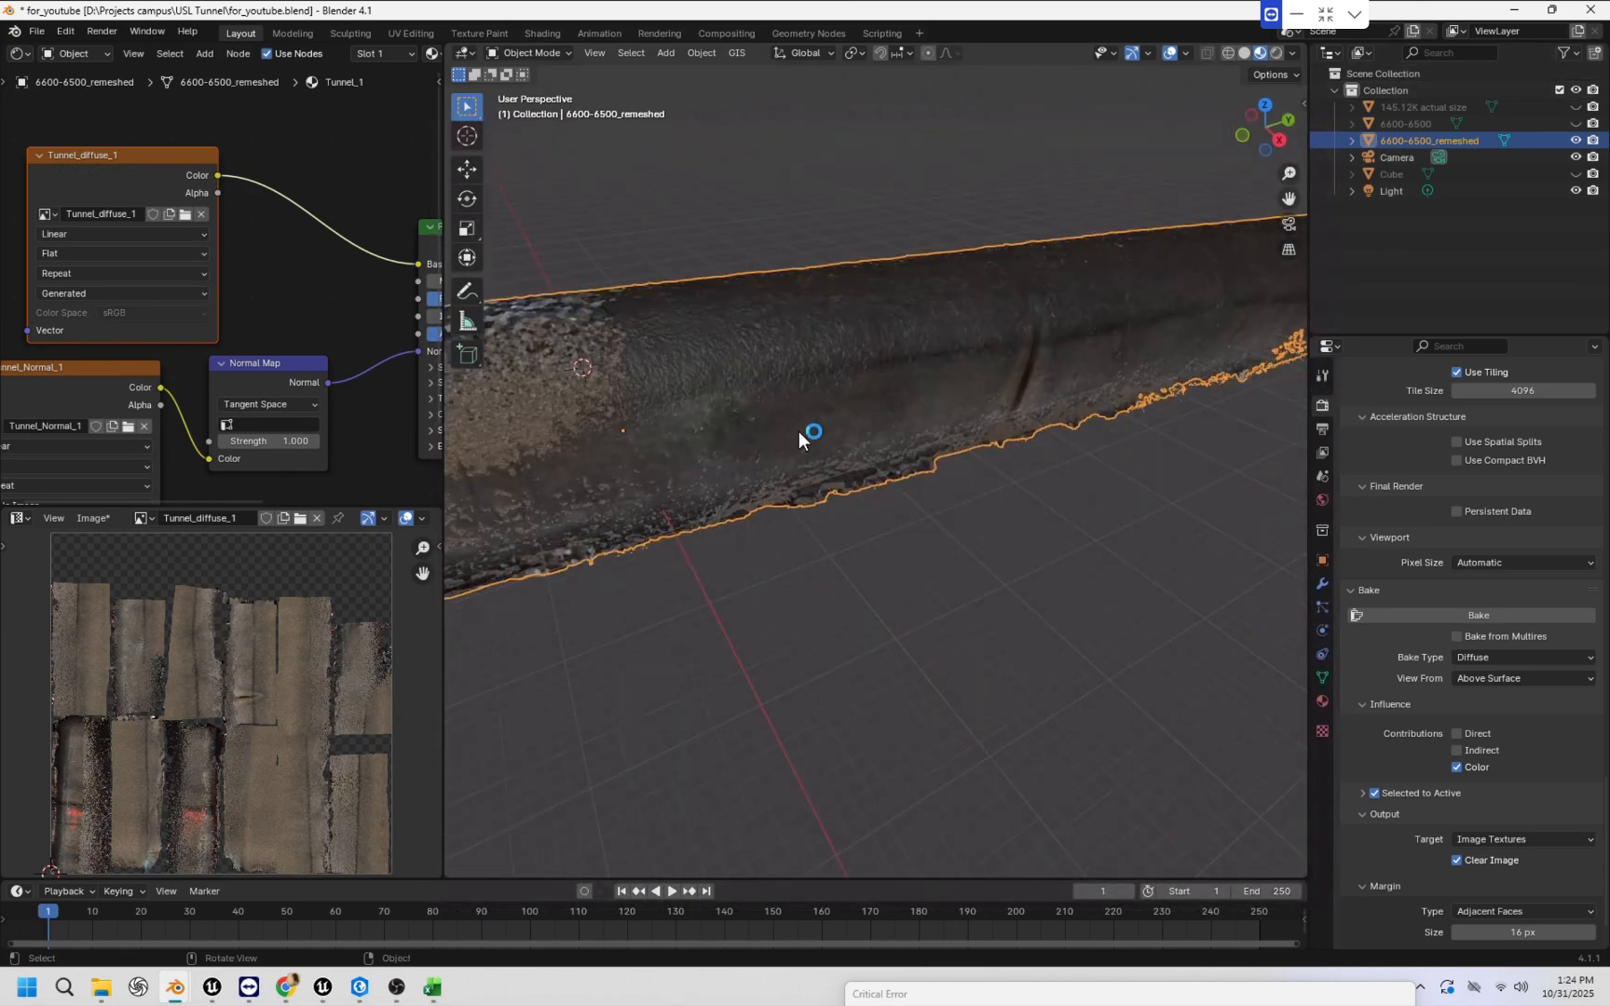
{"action": "middle_click_drag", "start_coordinate": [832, 463], "coordinate": [898, 478]}
{"action": "mouse_move", "coordinate": [1046, 457]}
{"action": "middle_mouse_down"}
{"action": "mouse_move", "coordinate": [848, 453]}
{"action": "mouse_move", "coordinate": [858, 532]}
{"action": "mouse_move", "coordinate": [1020, 477]}
{"action": "middle_mouse_up"}
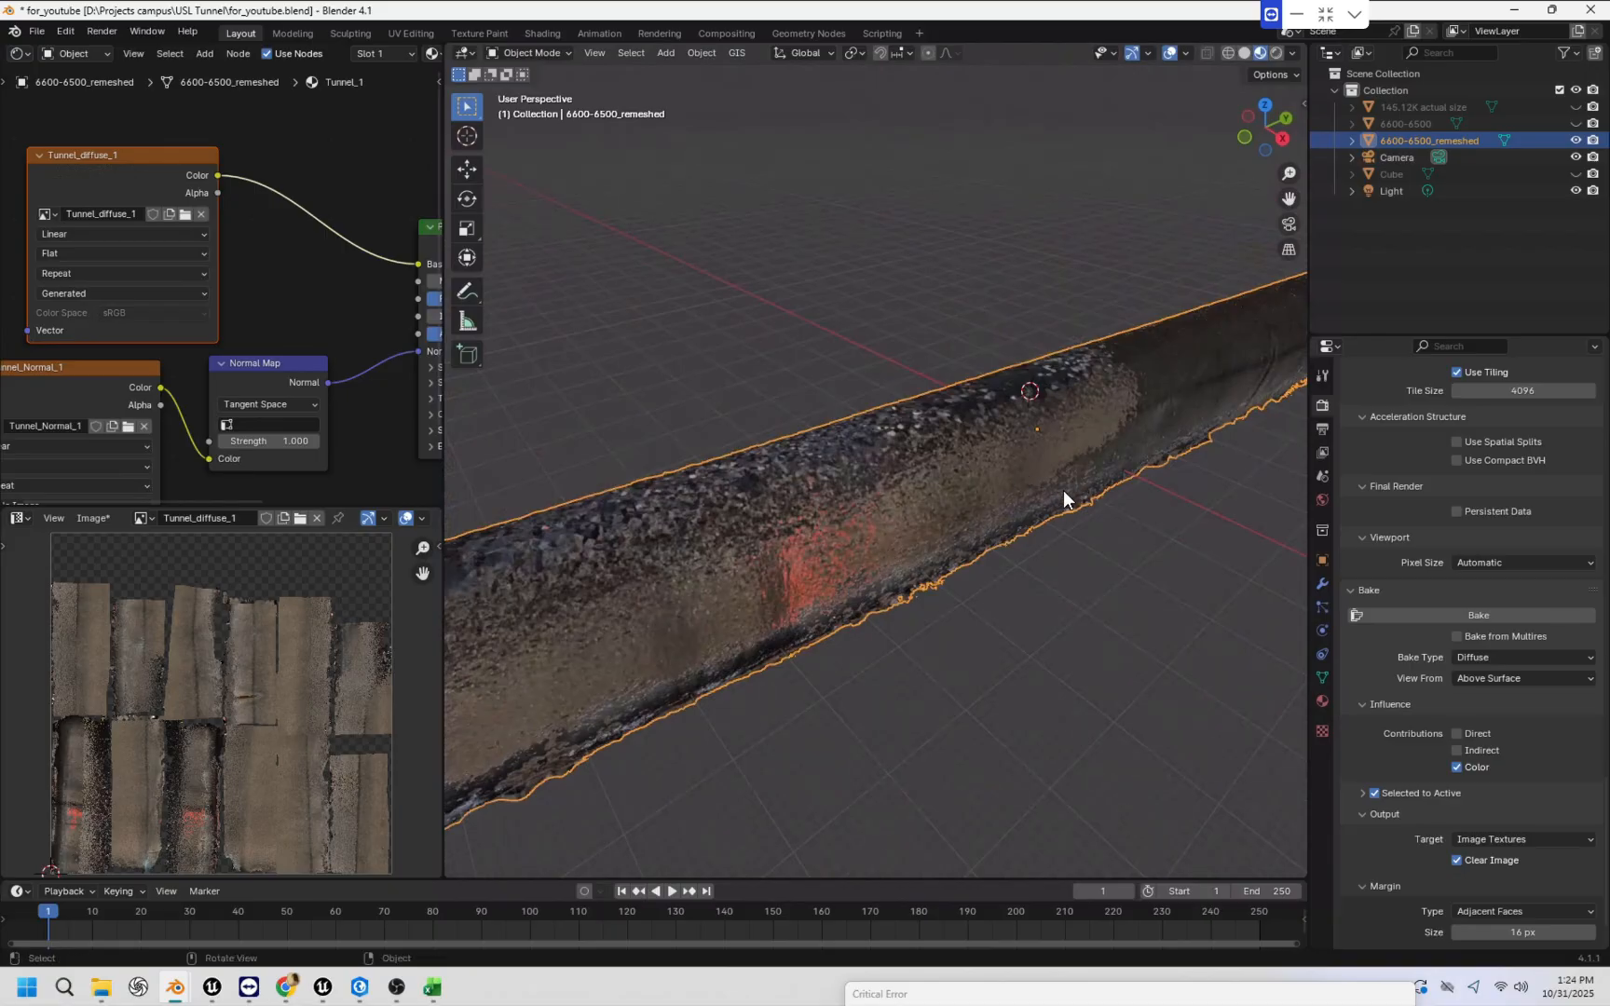
Compare against the original 6600-6500 mesh by showing it in place of 6600-6500_remeshed, and restore the remeshed tunnel's visibility.
{"action": "left_click", "coordinate": [1575, 141]}
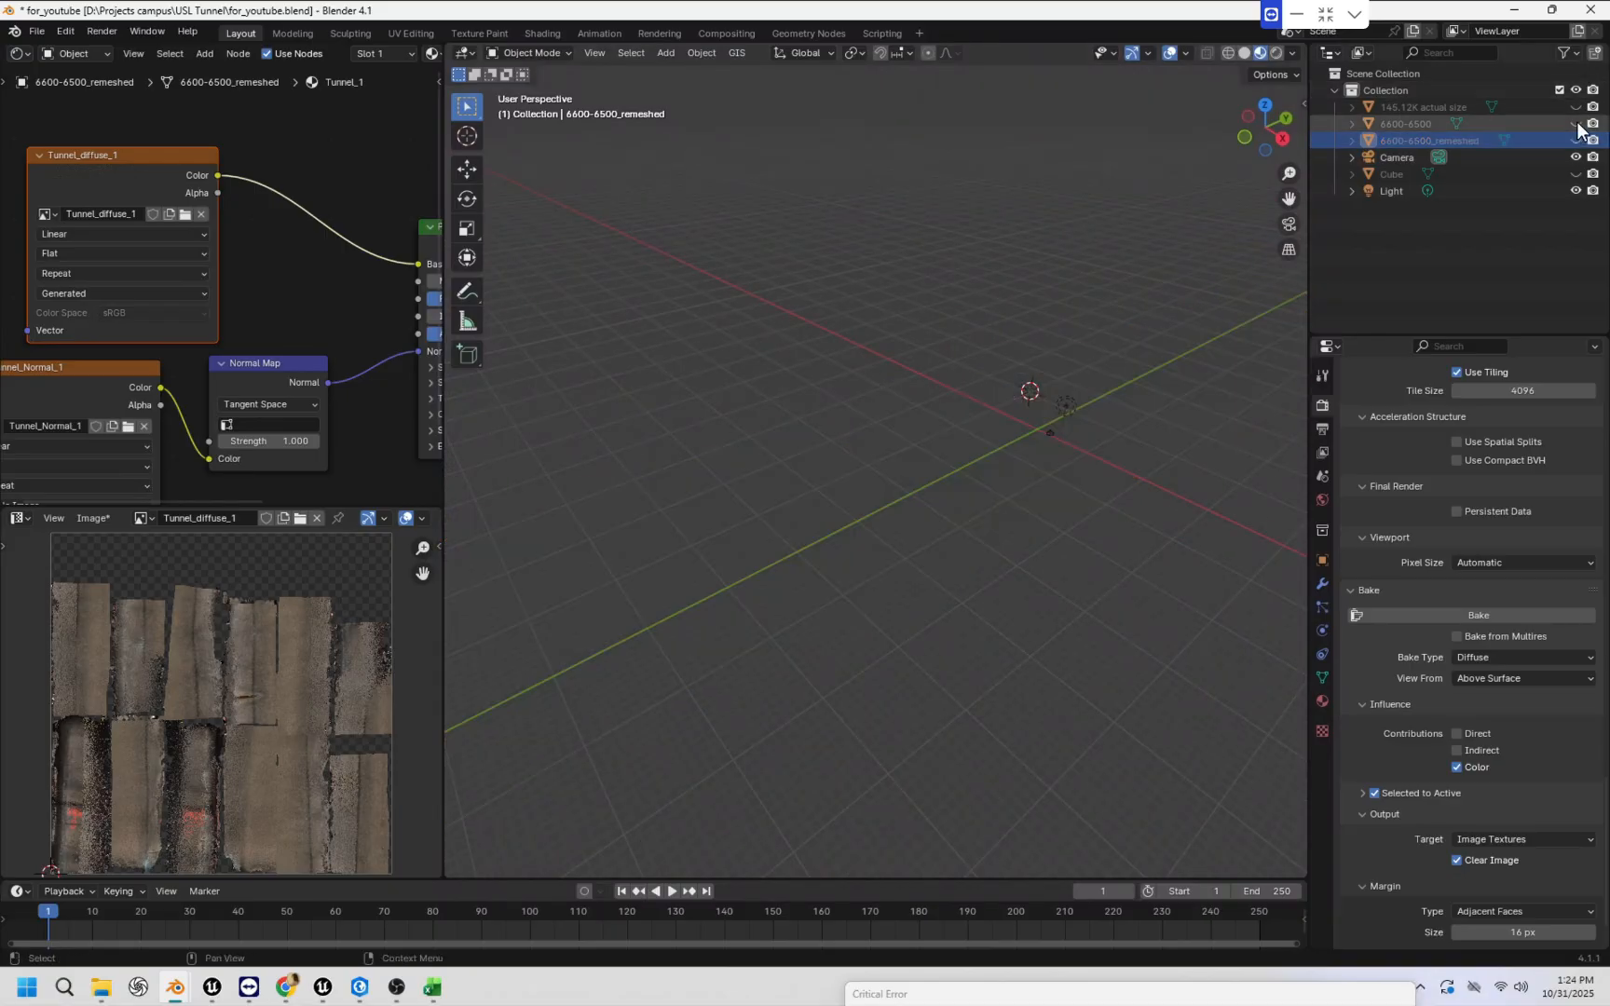
{"action": "left_click", "coordinate": [1576, 124]}
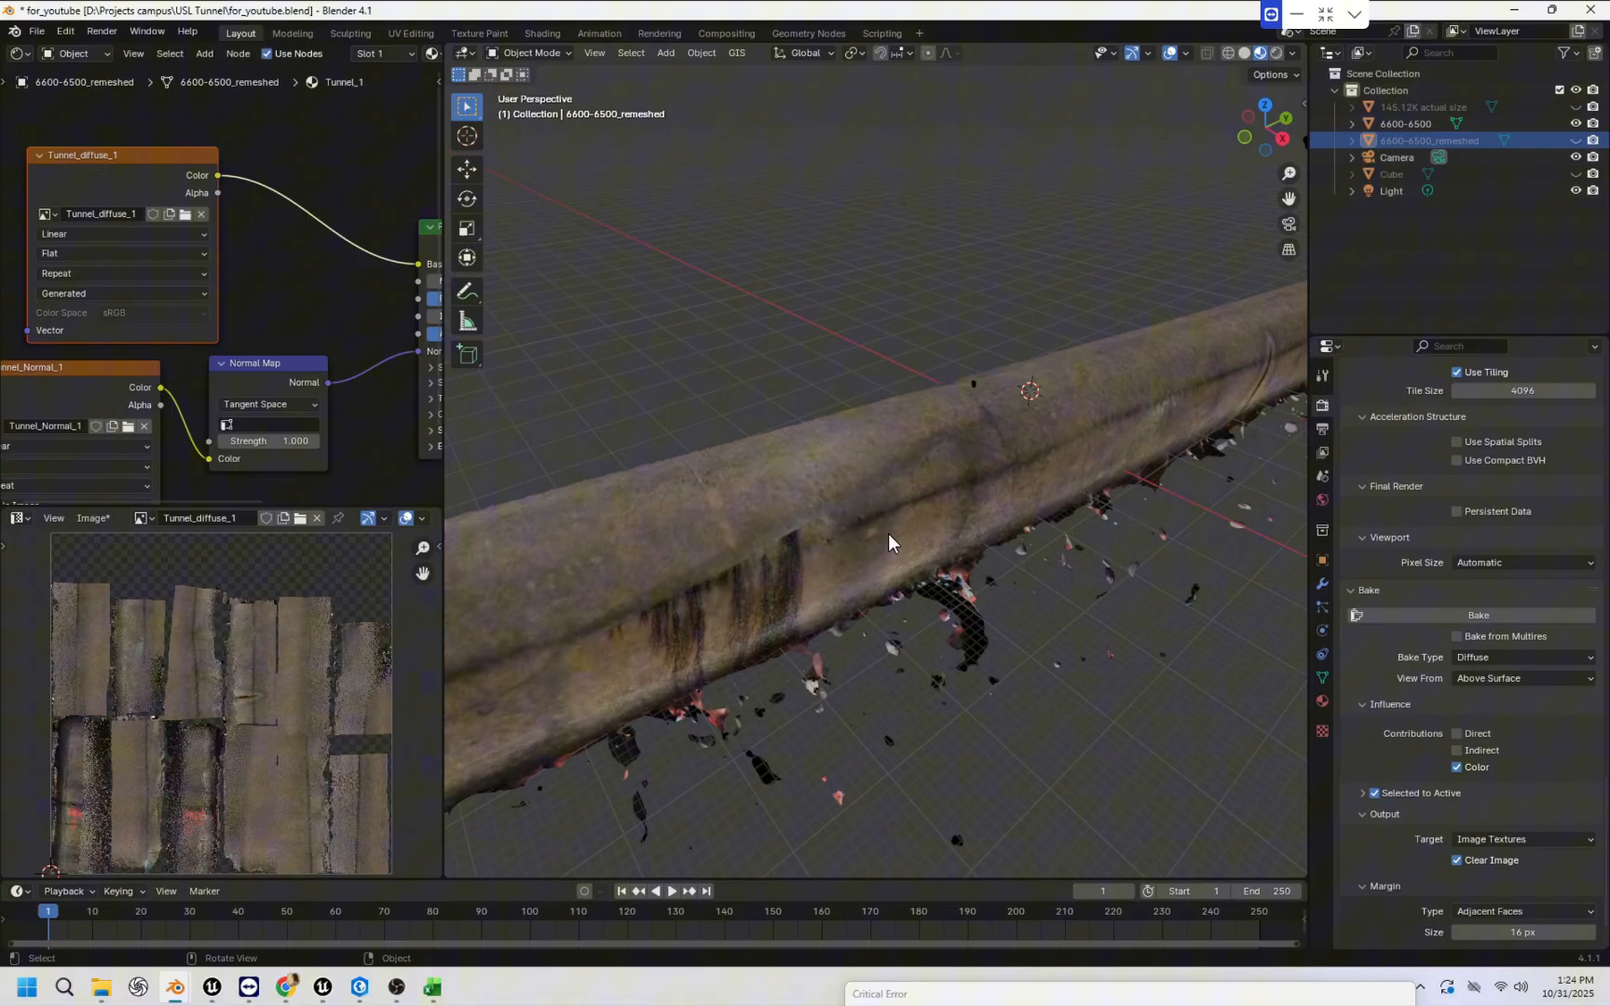
{"action": "left_click", "coordinate": [1574, 126]}
{"action": "left_click", "coordinate": [1575, 141]}
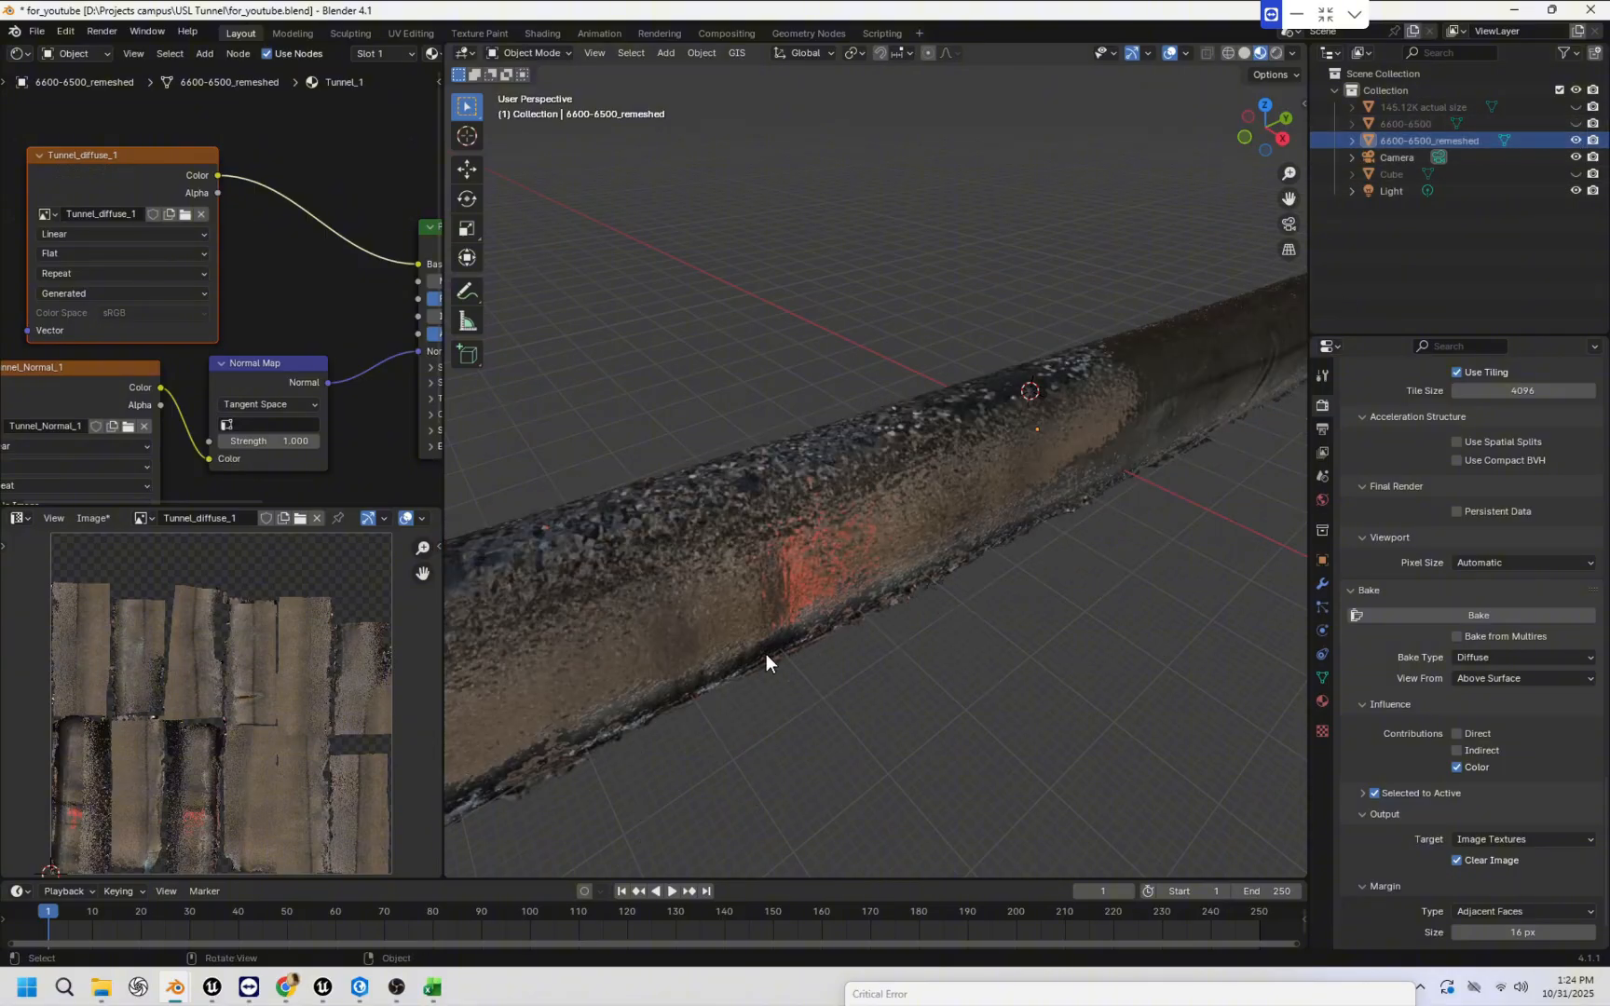
Examine the shading of the remeshed tunnel where its light and dark sections meet, from several angles and distances.
{"action": "middle_click_drag", "start_coordinate": [787, 632], "coordinate": [865, 458]}
{"action": "scroll", "coordinate": [864, 456], "scroll_direction": "up", "scroll_amount": 2}
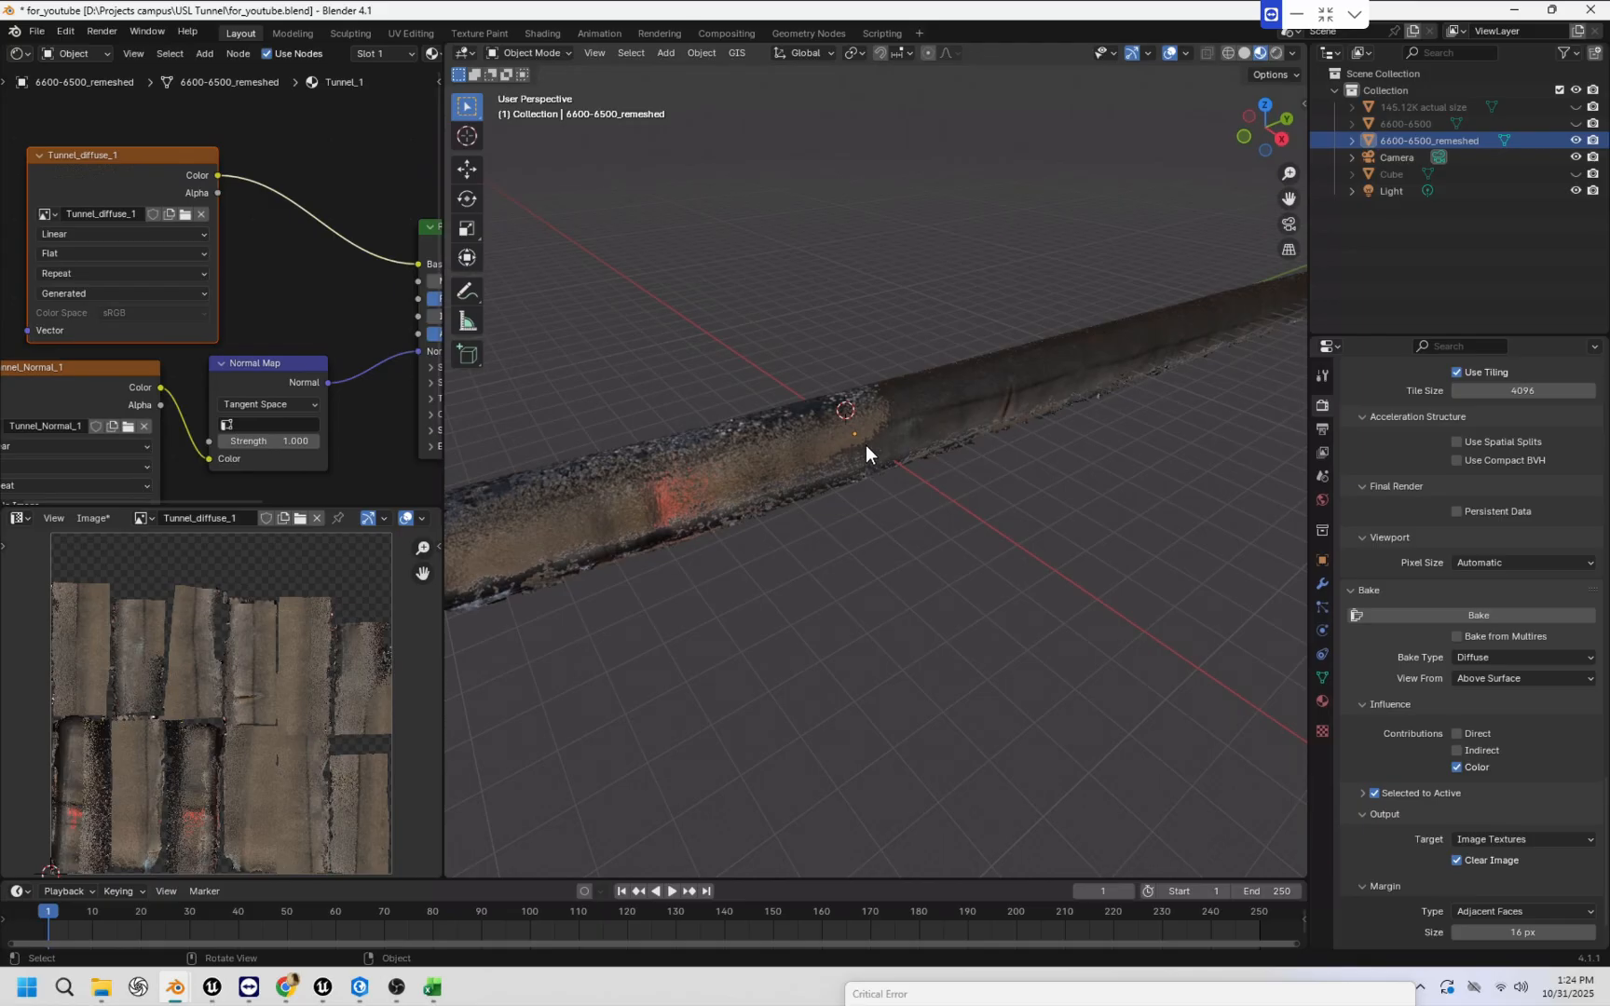
{"action": "scroll", "coordinate": [865, 444], "scroll_direction": "down", "scroll_amount": 2}
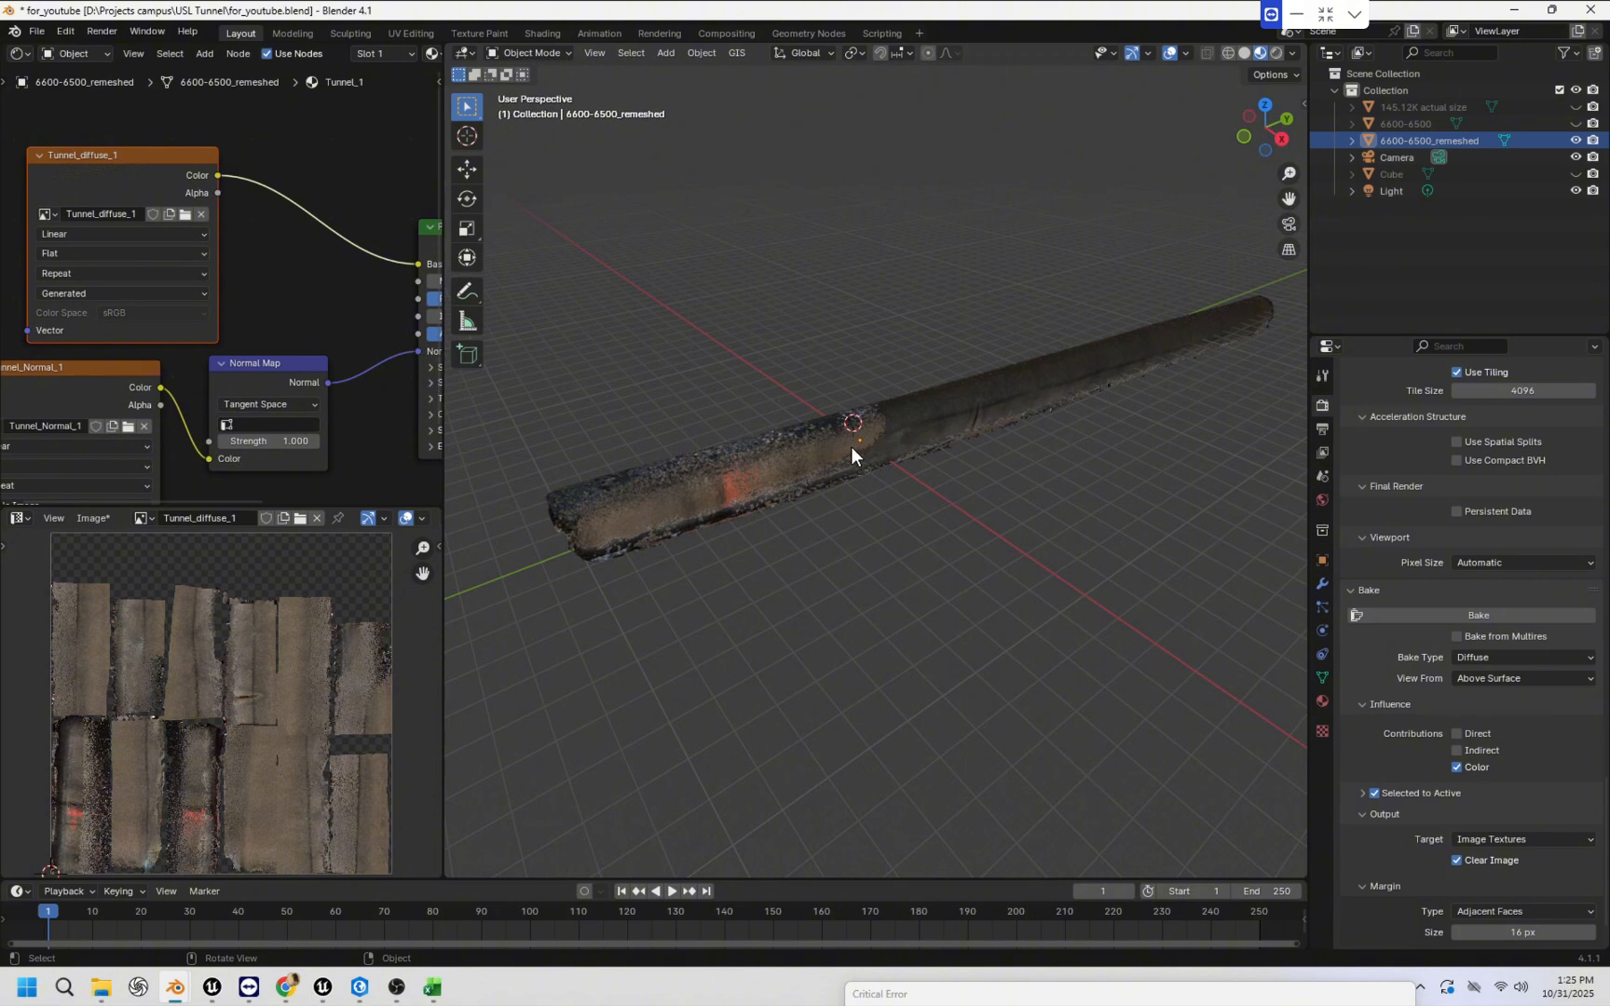
{"action": "middle_click_drag", "start_coordinate": [837, 486], "coordinate": [874, 462]}
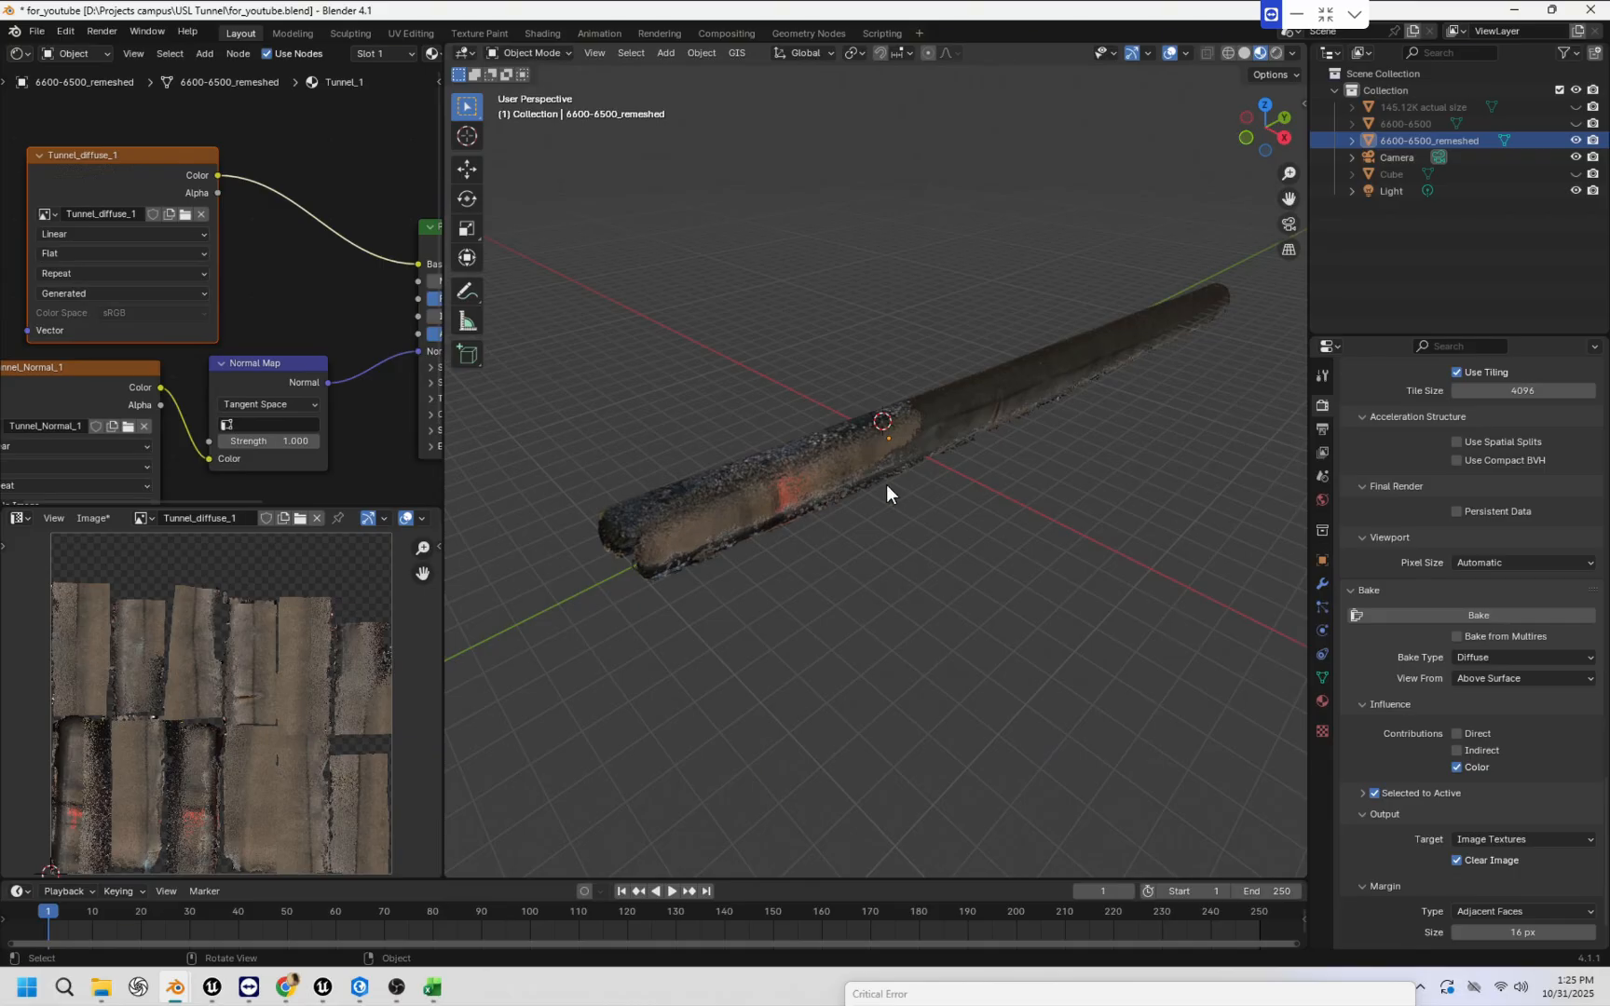
{"action": "middle_click_drag", "start_coordinate": [885, 485], "coordinate": [866, 395]}
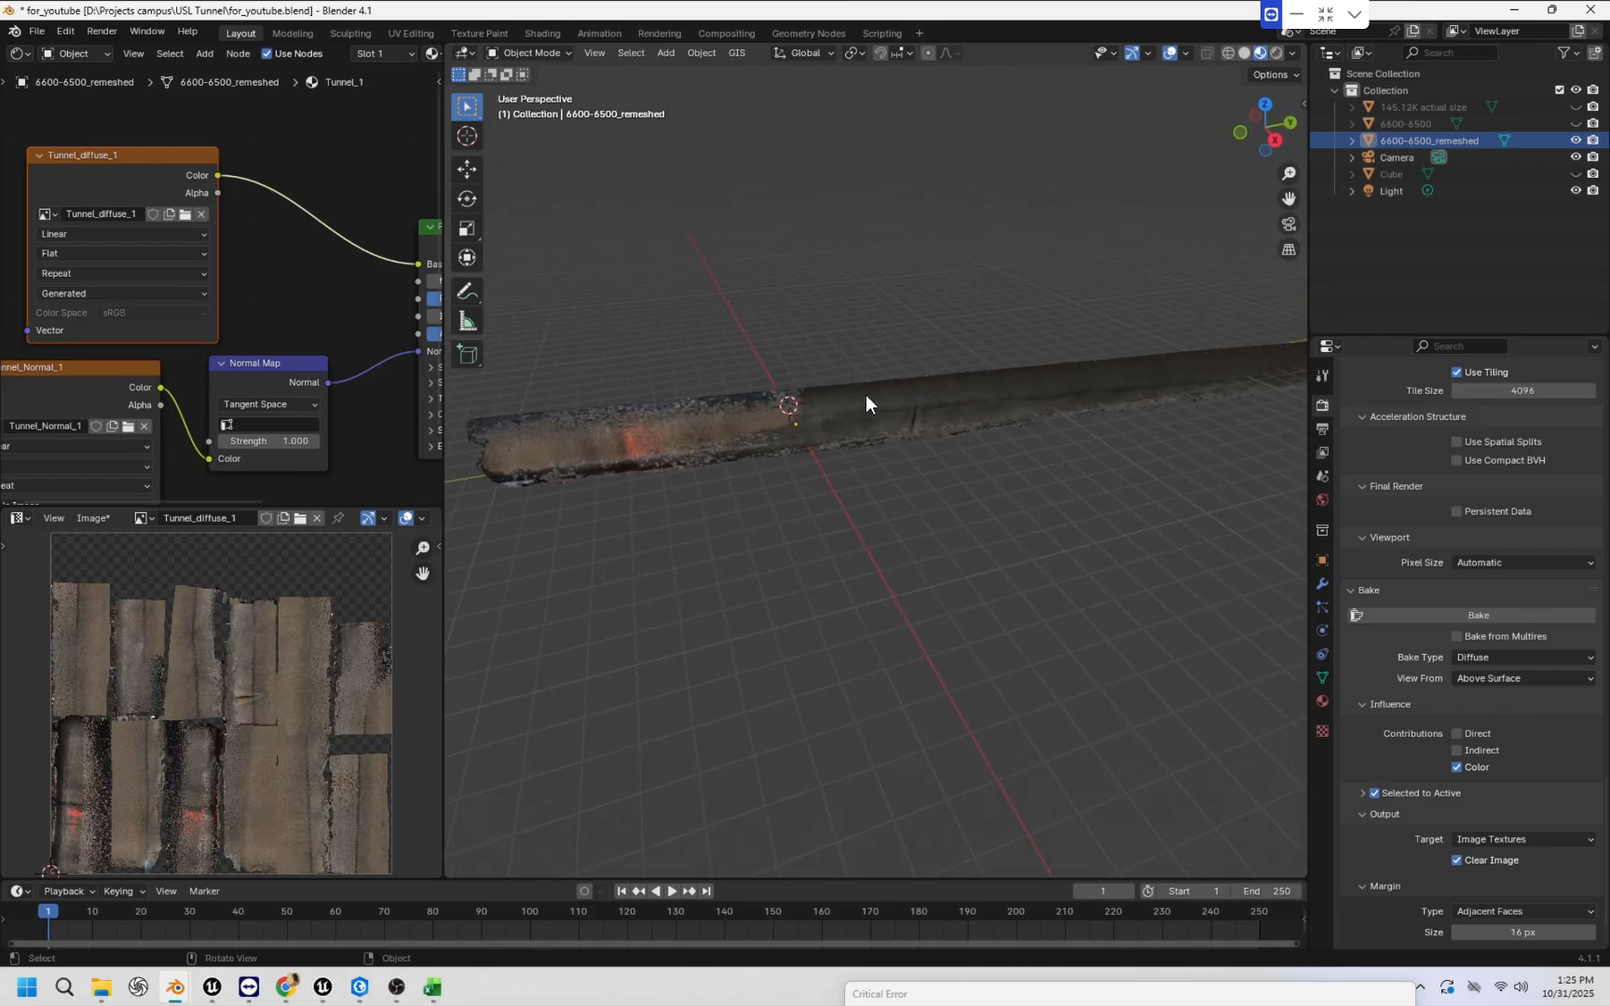
{"action": "middle_click_drag", "start_coordinate": [869, 473], "coordinate": [895, 513]}
{"action": "scroll", "coordinate": [914, 498], "scroll_direction": "up", "scroll_amount": 2}
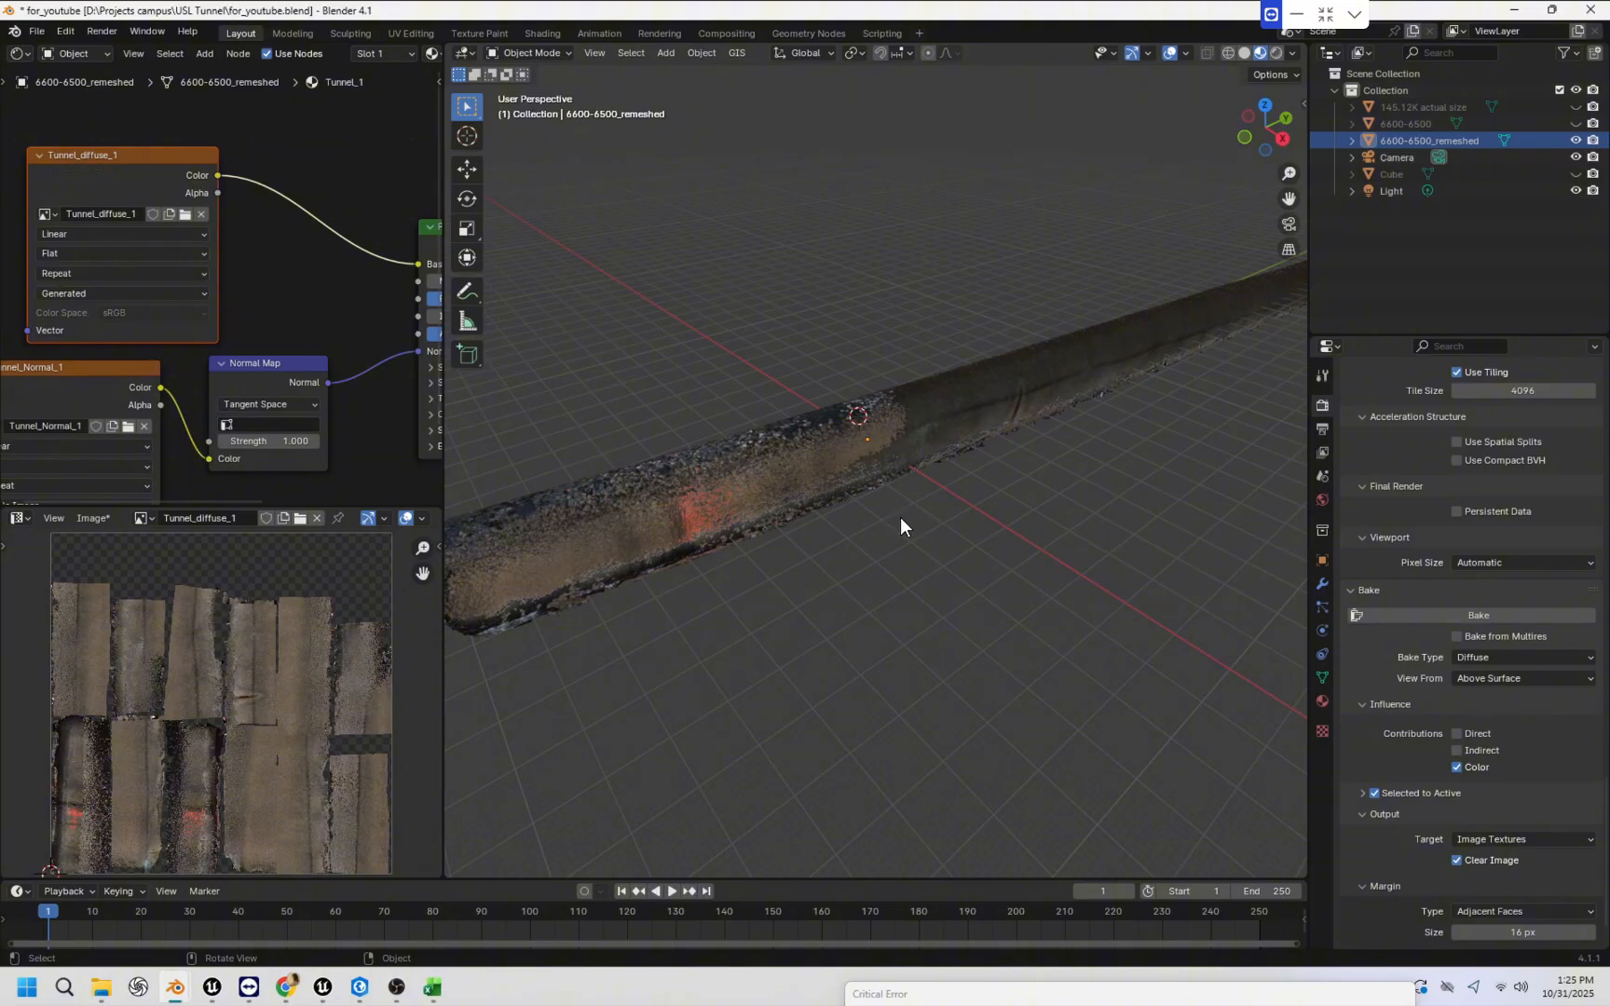
{"action": "middle_click_drag", "start_coordinate": [883, 533], "coordinate": [820, 521]}
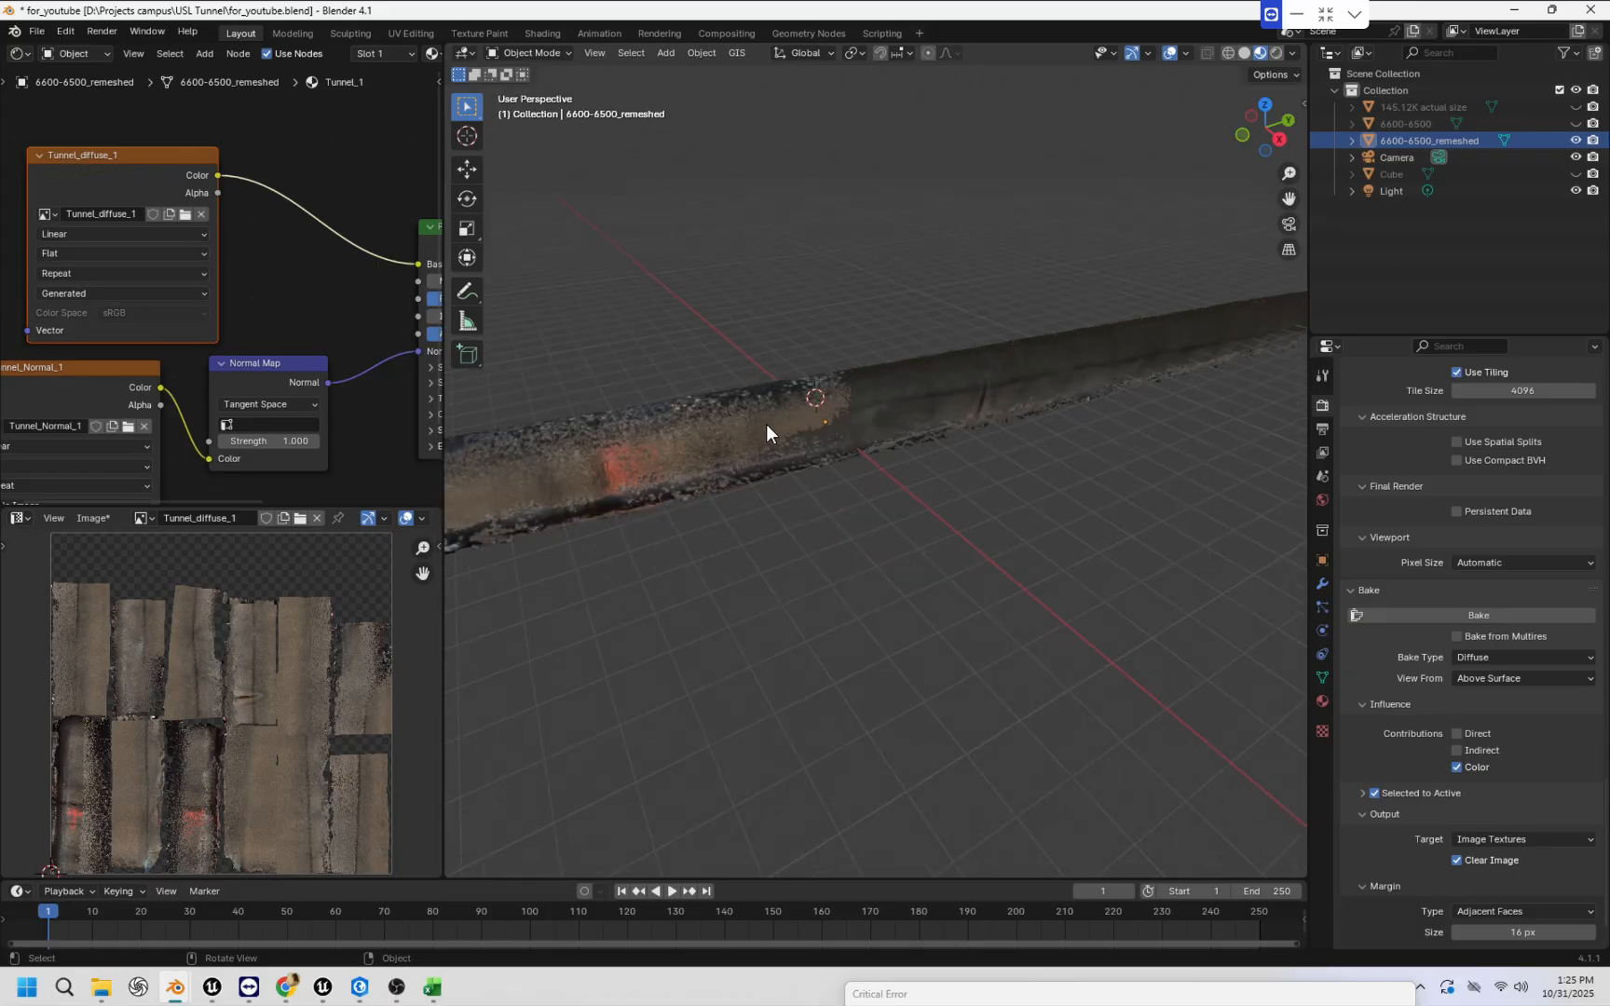
{"action": "mouse_move", "coordinate": [766, 431]}
{"action": "middle_mouse_down"}
{"action": "mouse_move", "coordinate": [788, 425]}
{"action": "mouse_move", "coordinate": [680, 435]}
{"action": "mouse_move", "coordinate": [780, 435]}
{"action": "middle_mouse_up"}
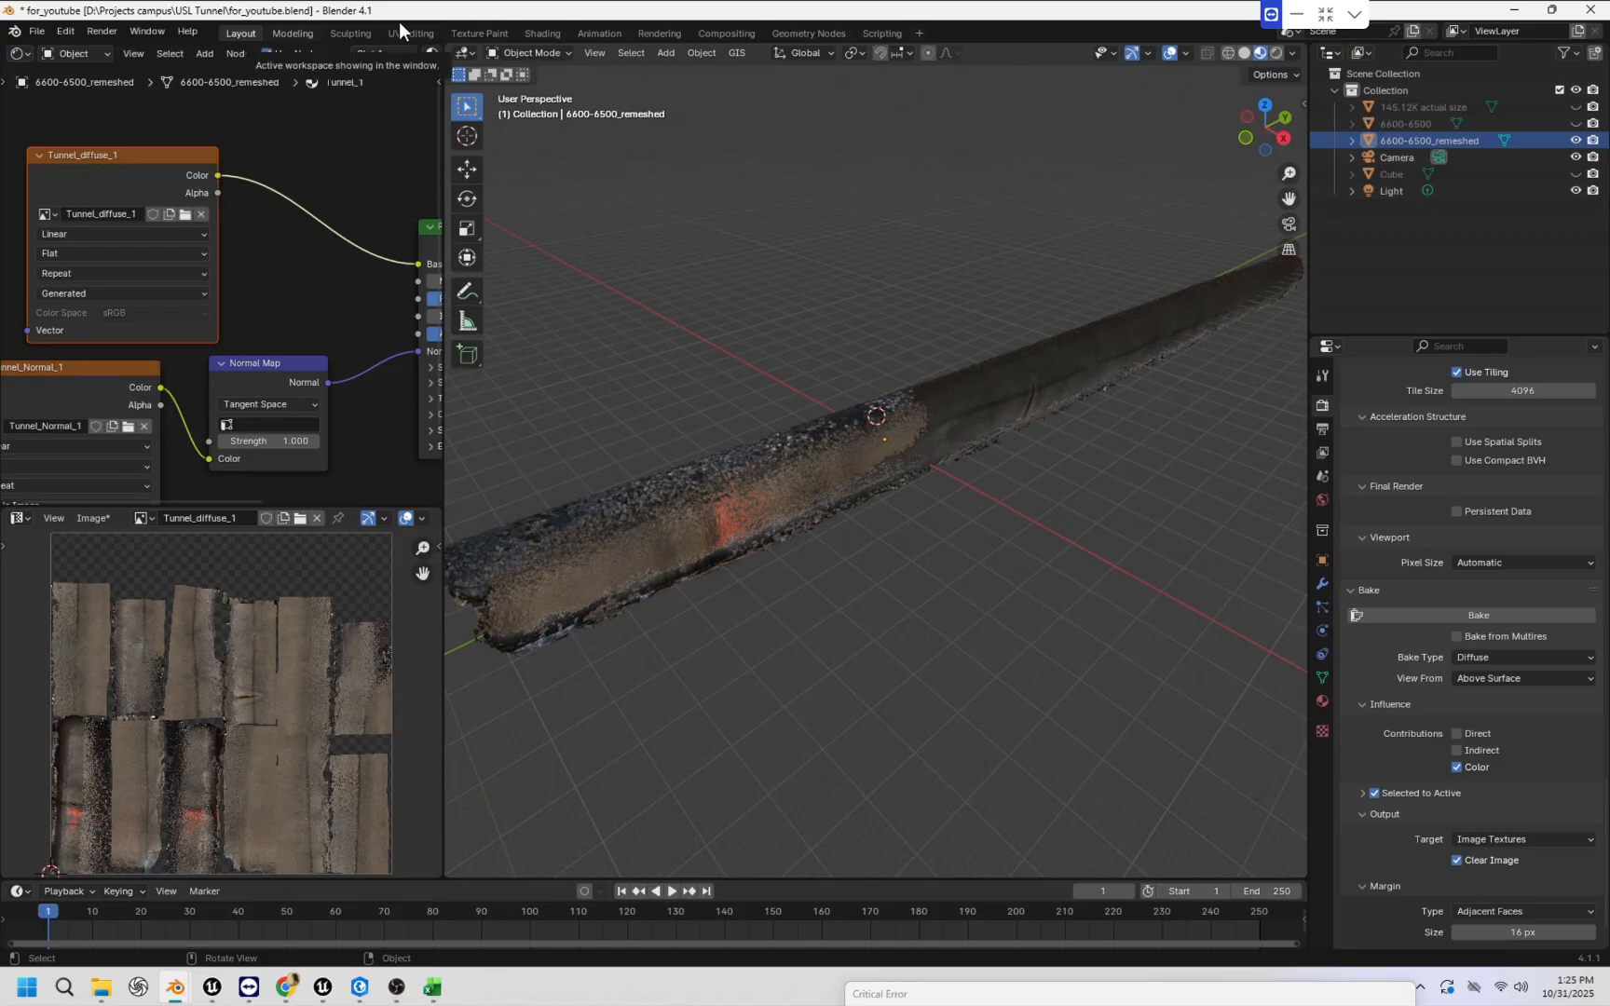
Return to the Texture Paint workspace and clone the purple normal surface over the yellow area along the tunnel's lower side to its end.
{"action": "left_click", "coordinate": [462, 30]}
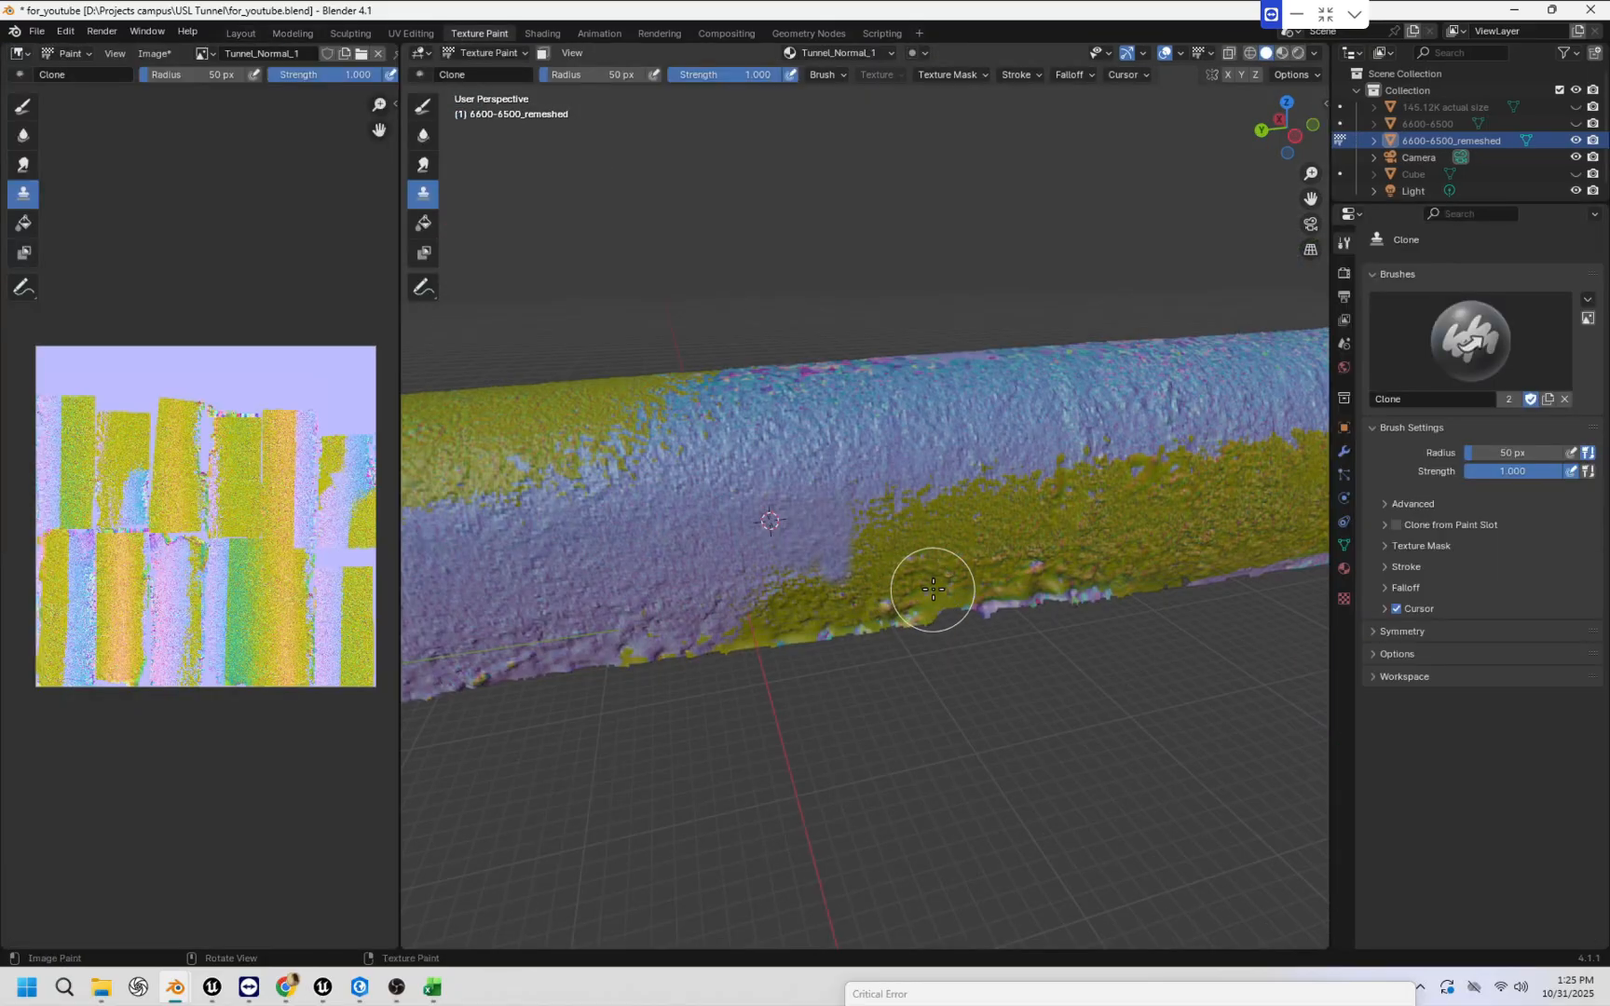
{"action": "mouse_move", "coordinate": [978, 585]}
{"action": "left_mouse_down"}
{"action": "mouse_move", "coordinate": [820, 503]}
{"action": "mouse_move", "coordinate": [844, 545]}
{"action": "mouse_move", "coordinate": [853, 496]}
{"action": "mouse_move", "coordinate": [830, 495]}
{"action": "mouse_move", "coordinate": [780, 611]}
{"action": "mouse_move", "coordinate": [791, 586]}
{"action": "mouse_move", "coordinate": [676, 651]}
{"action": "mouse_move", "coordinate": [885, 621]}
{"action": "mouse_move", "coordinate": [884, 583]}
{"action": "mouse_move", "coordinate": [815, 611]}
{"action": "mouse_move", "coordinate": [830, 575]}
{"action": "left_mouse_up"}
{"action": "middle_click_drag", "start_coordinate": [989, 557], "coordinate": [950, 522]}
{"action": "left_click_drag", "start_coordinate": [949, 521], "coordinate": [969, 544]}
{"action": "scroll", "coordinate": [1086, 561], "scroll_direction": "down", "scroll_amount": 6}
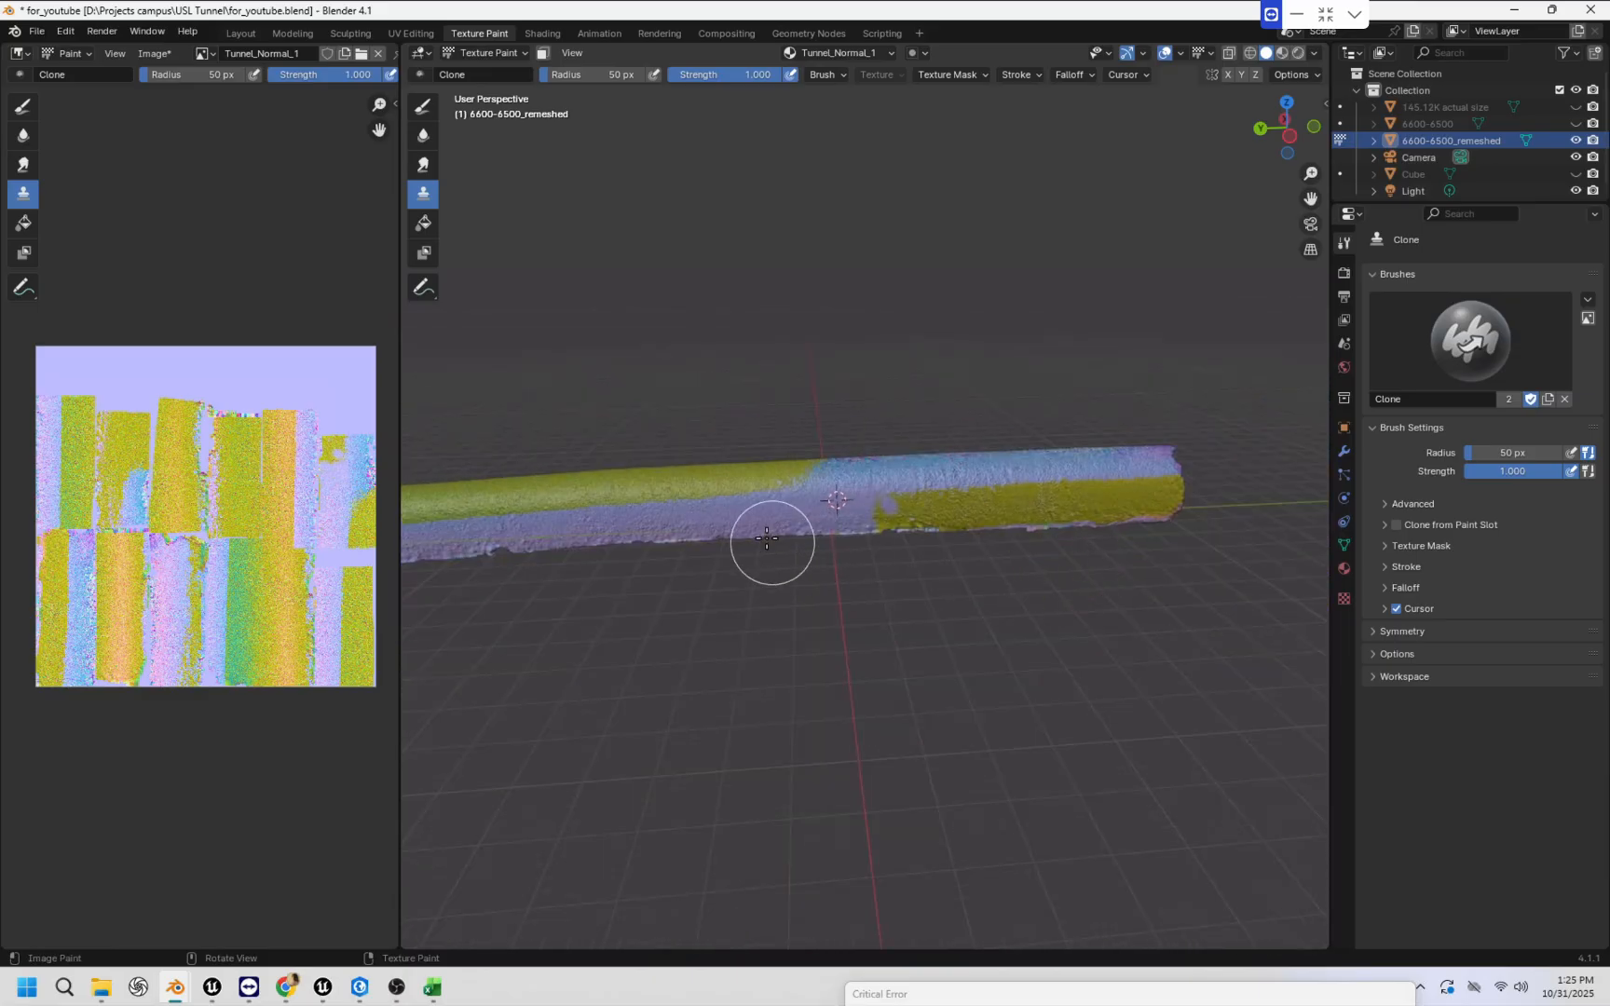
{"action": "mouse_move", "coordinate": [768, 544]}
{"action": "middle_mouse_down"}
{"action": "mouse_move", "coordinate": [823, 584]}
{"action": "mouse_move", "coordinate": [867, 559]}
{"action": "mouse_move", "coordinate": [766, 508]}
{"action": "middle_mouse_up"}
{"action": "middle_click_drag", "start_coordinate": [1049, 478], "coordinate": [718, 549]}
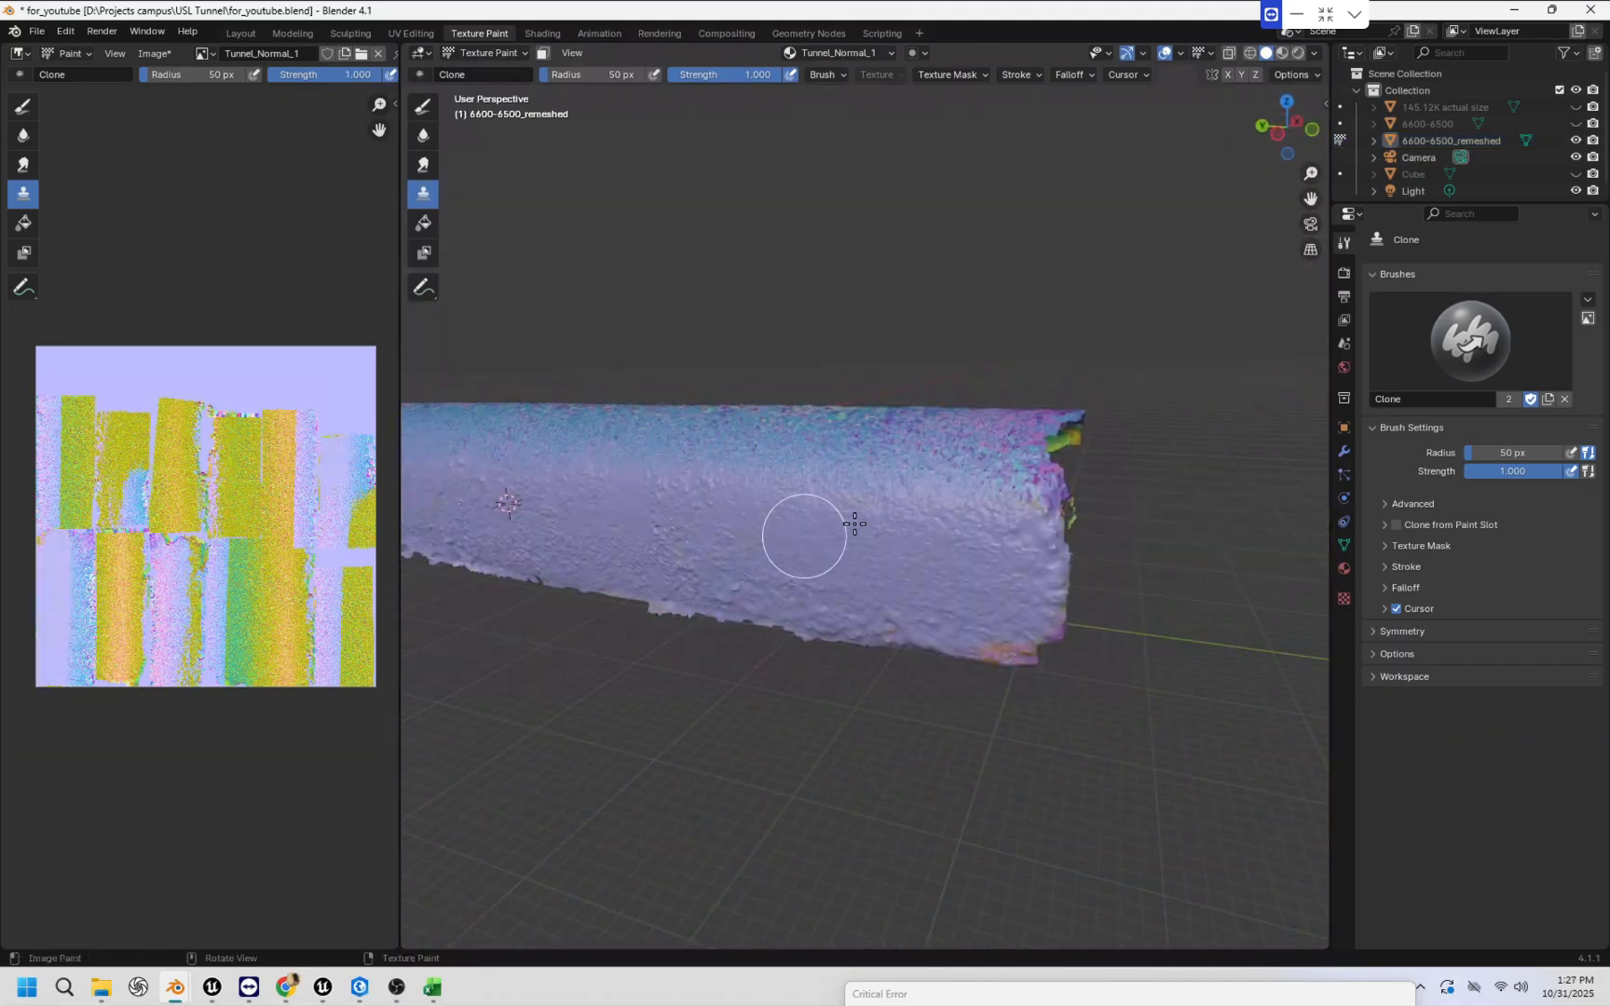
Examine the clone-painted purple area and the remaining faulty areas of the normal map around both sides of the remeshed tunnel.
{"action": "middle_click_drag", "start_coordinate": [745, 537], "coordinate": [772, 577]}
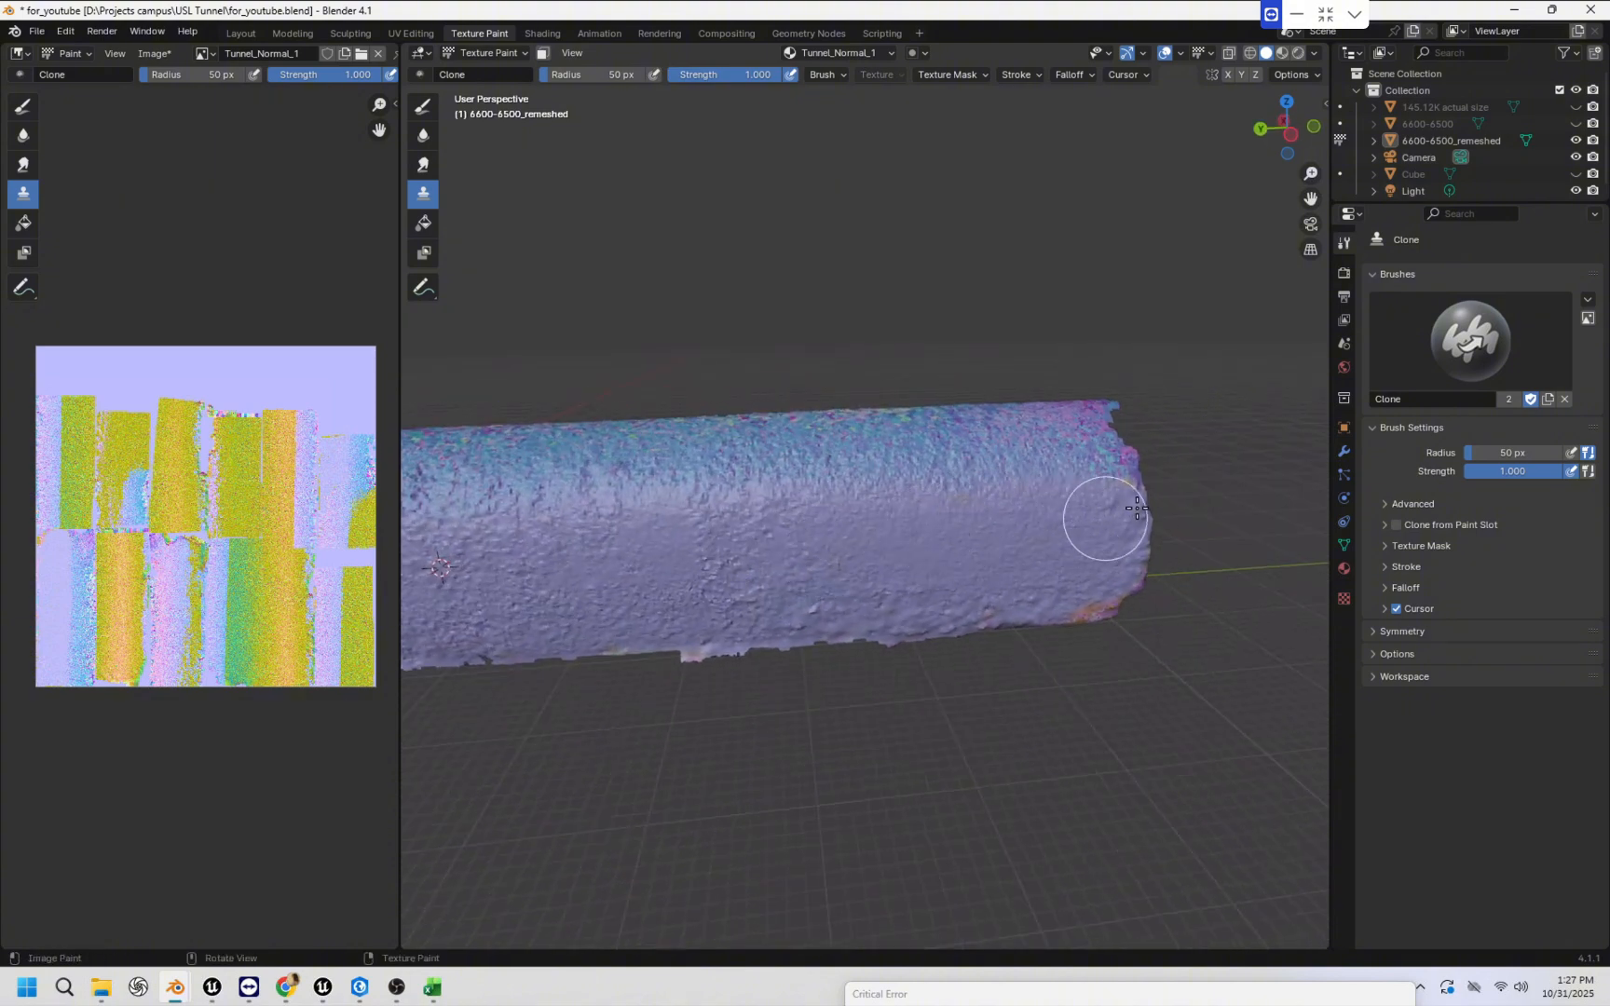
{"action": "middle_click_drag", "start_coordinate": [1119, 541], "coordinate": [1107, 503]}
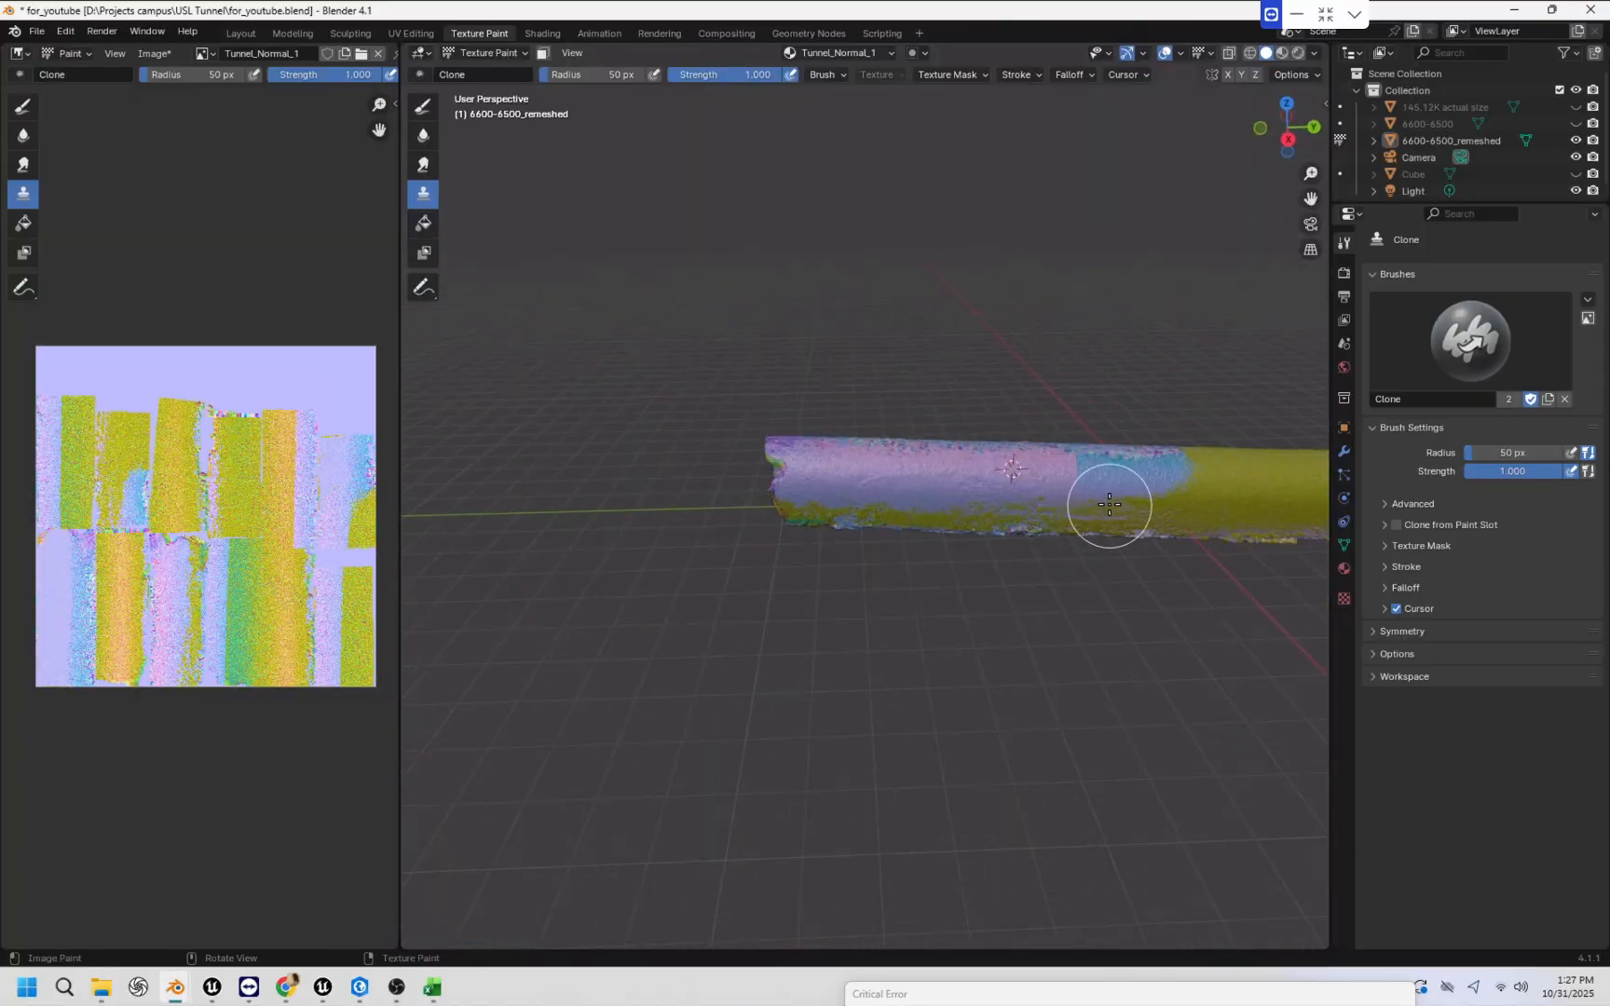
{"action": "mouse_move", "coordinate": [931, 517]}
{"action": "middle_mouse_down"}
{"action": "mouse_move", "coordinate": [863, 564]}
{"action": "mouse_move", "coordinate": [1016, 687]}
{"action": "mouse_move", "coordinate": [840, 533]}
{"action": "mouse_move", "coordinate": [855, 515]}
{"action": "mouse_move", "coordinate": [981, 535]}
{"action": "middle_mouse_up"}
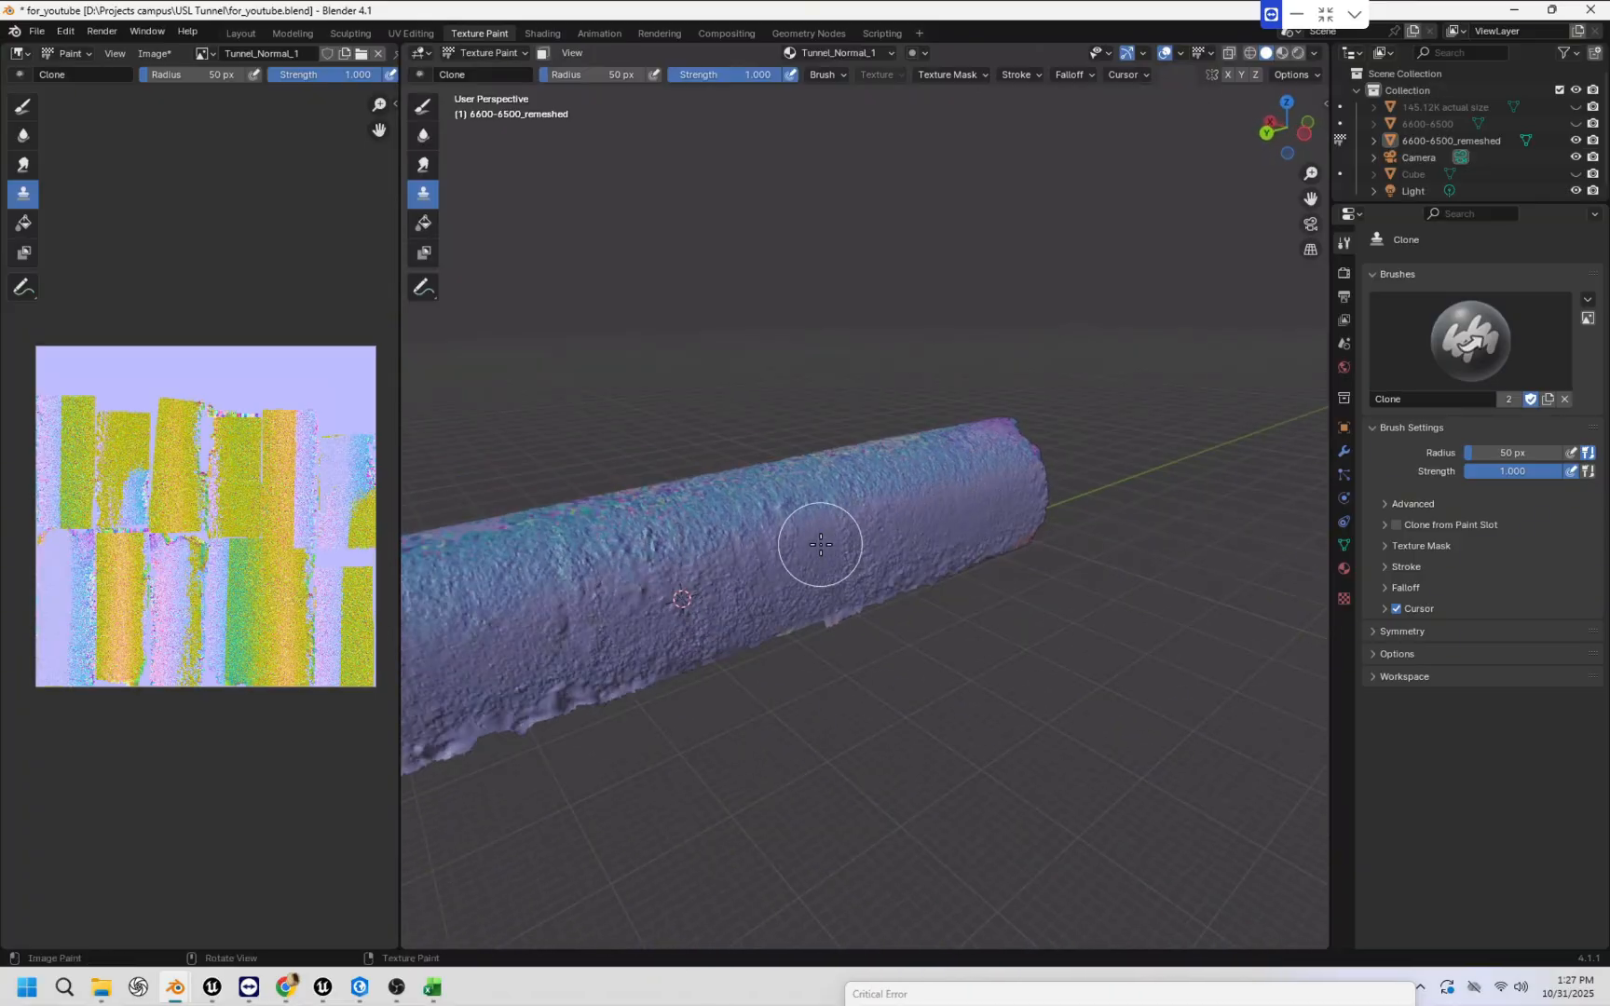
{"action": "middle_click_drag", "start_coordinate": [809, 427], "coordinate": [841, 424]}
{"action": "middle_click_drag", "start_coordinate": [876, 575], "coordinate": [714, 424]}
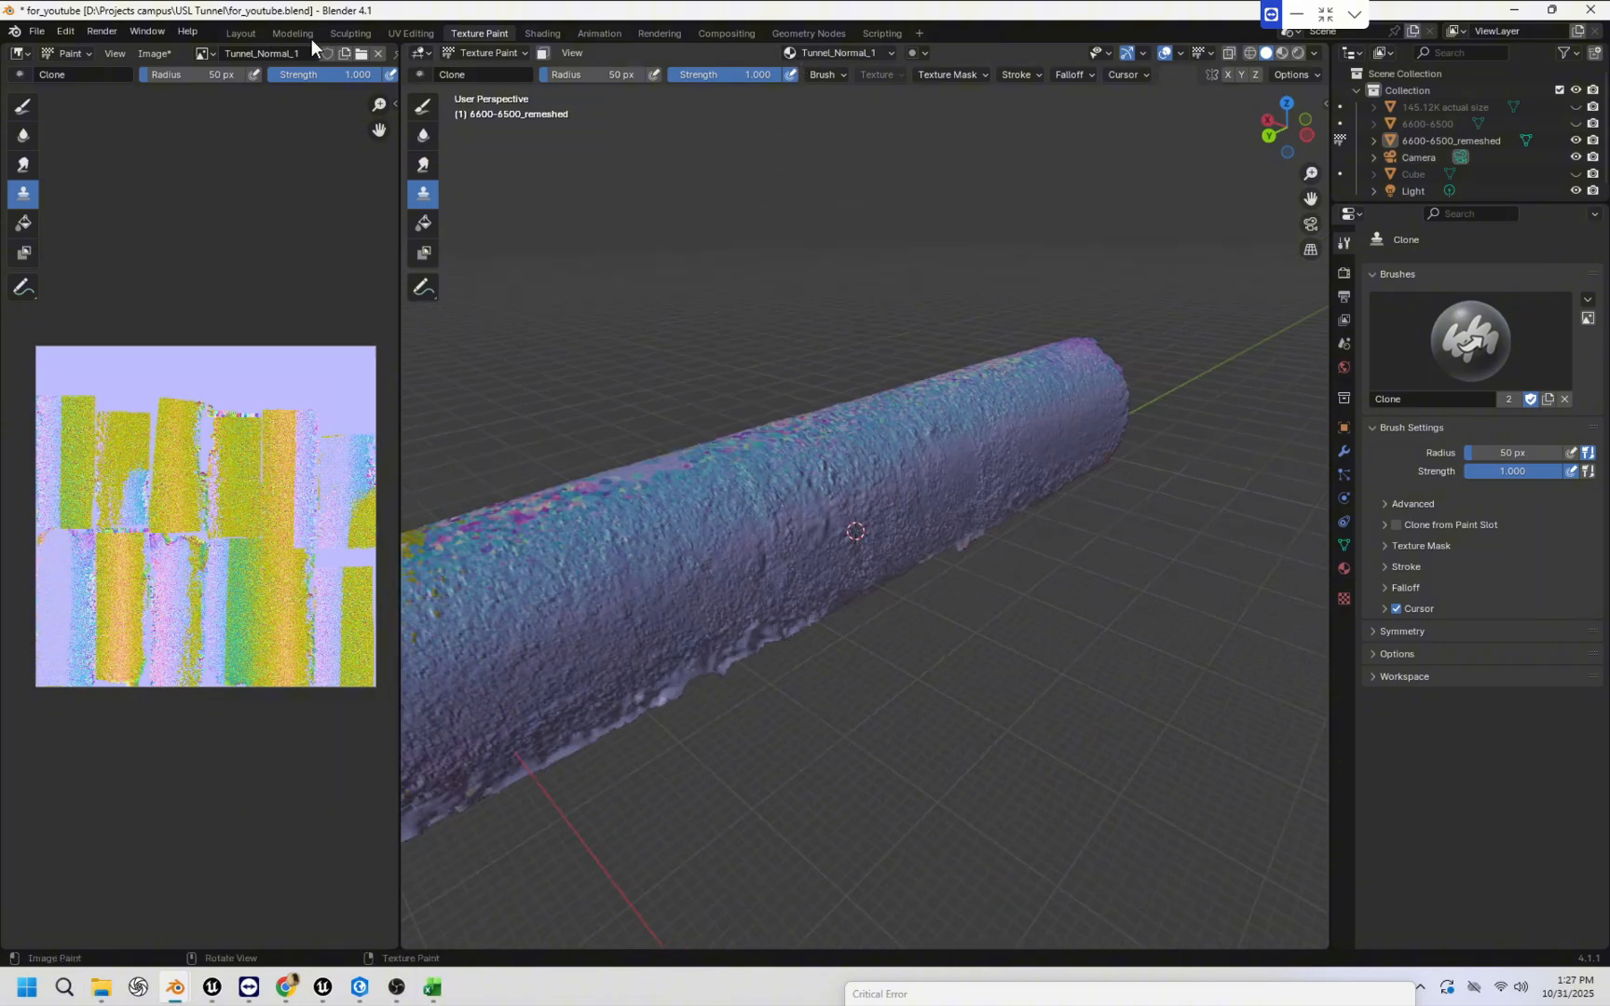
Switch to the Layout workspace and examine the remeshed tunnel's surface where the smooth brown section meets the dark speckled section.
{"action": "left_click", "coordinate": [237, 34]}
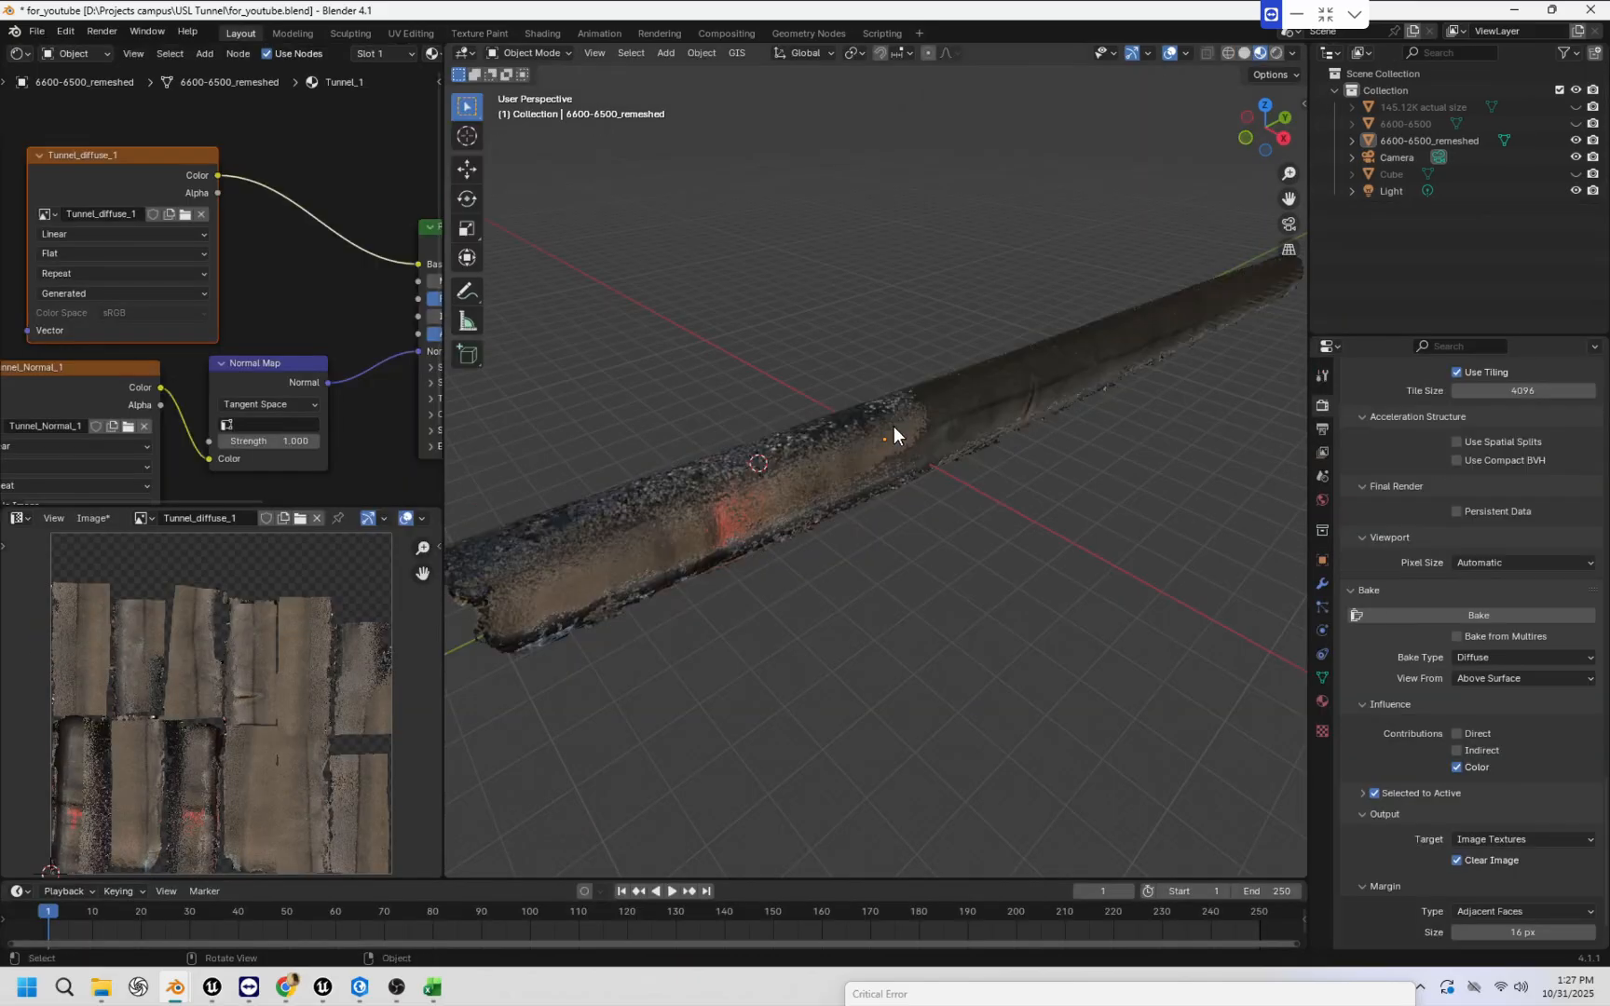
{"action": "middle_click_drag", "start_coordinate": [705, 479], "coordinate": [909, 475]}
{"action": "scroll", "coordinate": [752, 332], "scroll_direction": "up", "scroll_amount": 3}
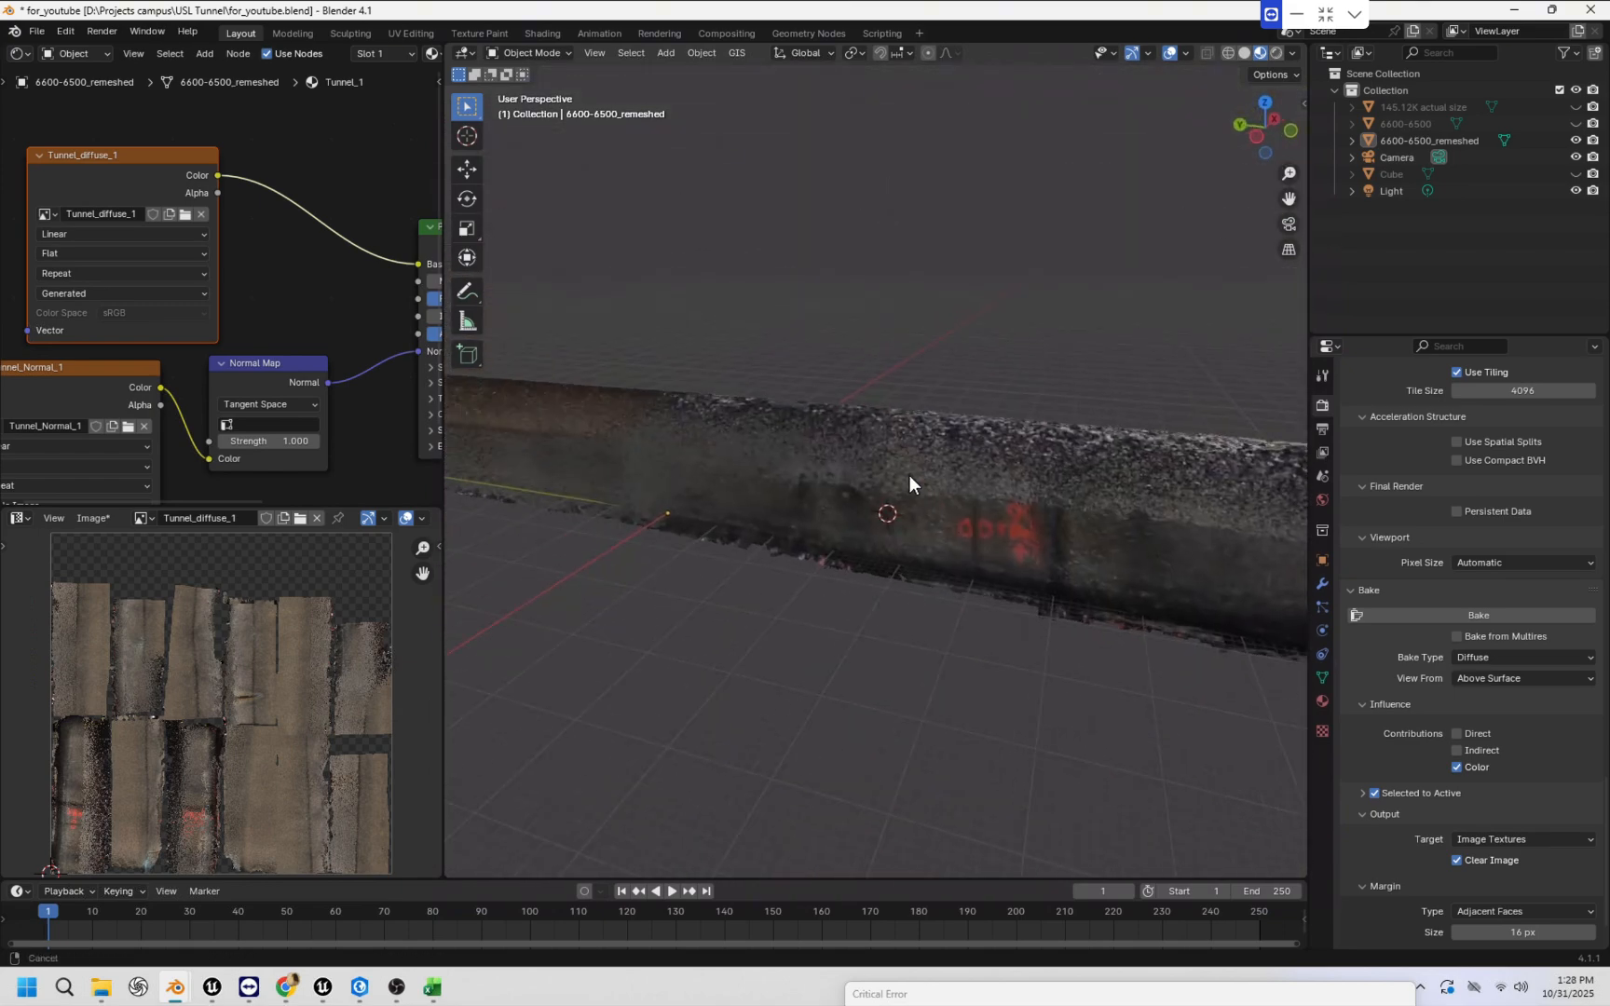
{"action": "middle_click_drag", "start_coordinate": [1065, 323], "coordinate": [769, 365]}
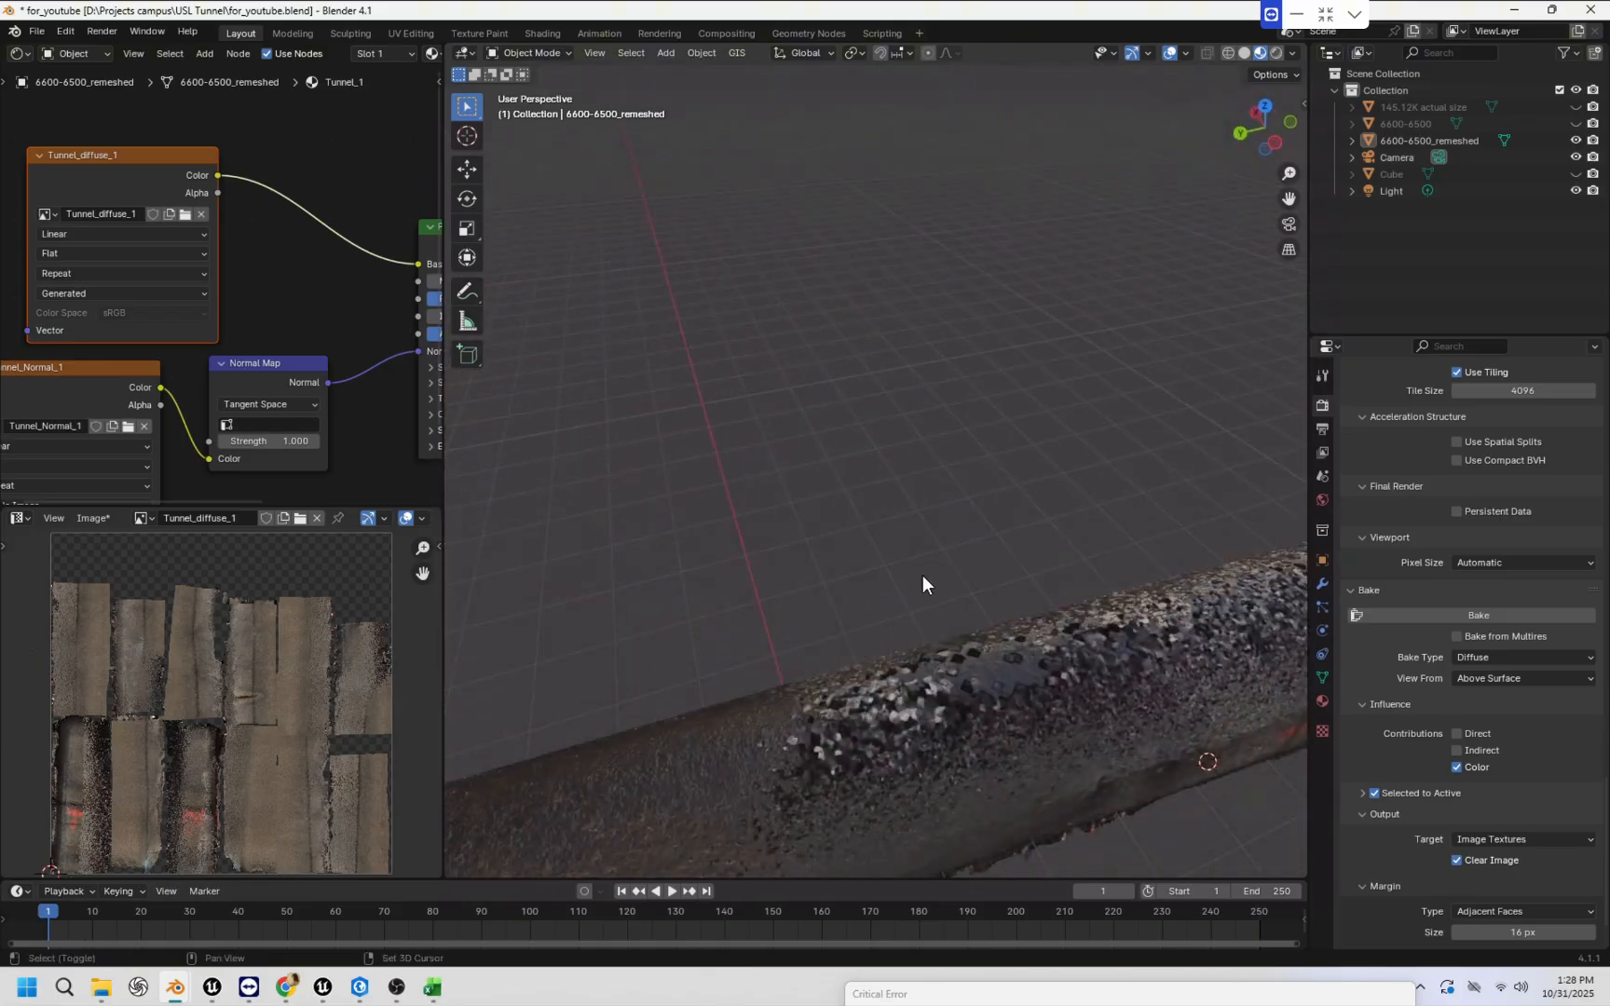
{"action": "middle_click_drag", "start_coordinate": [923, 575], "coordinate": [903, 361]}
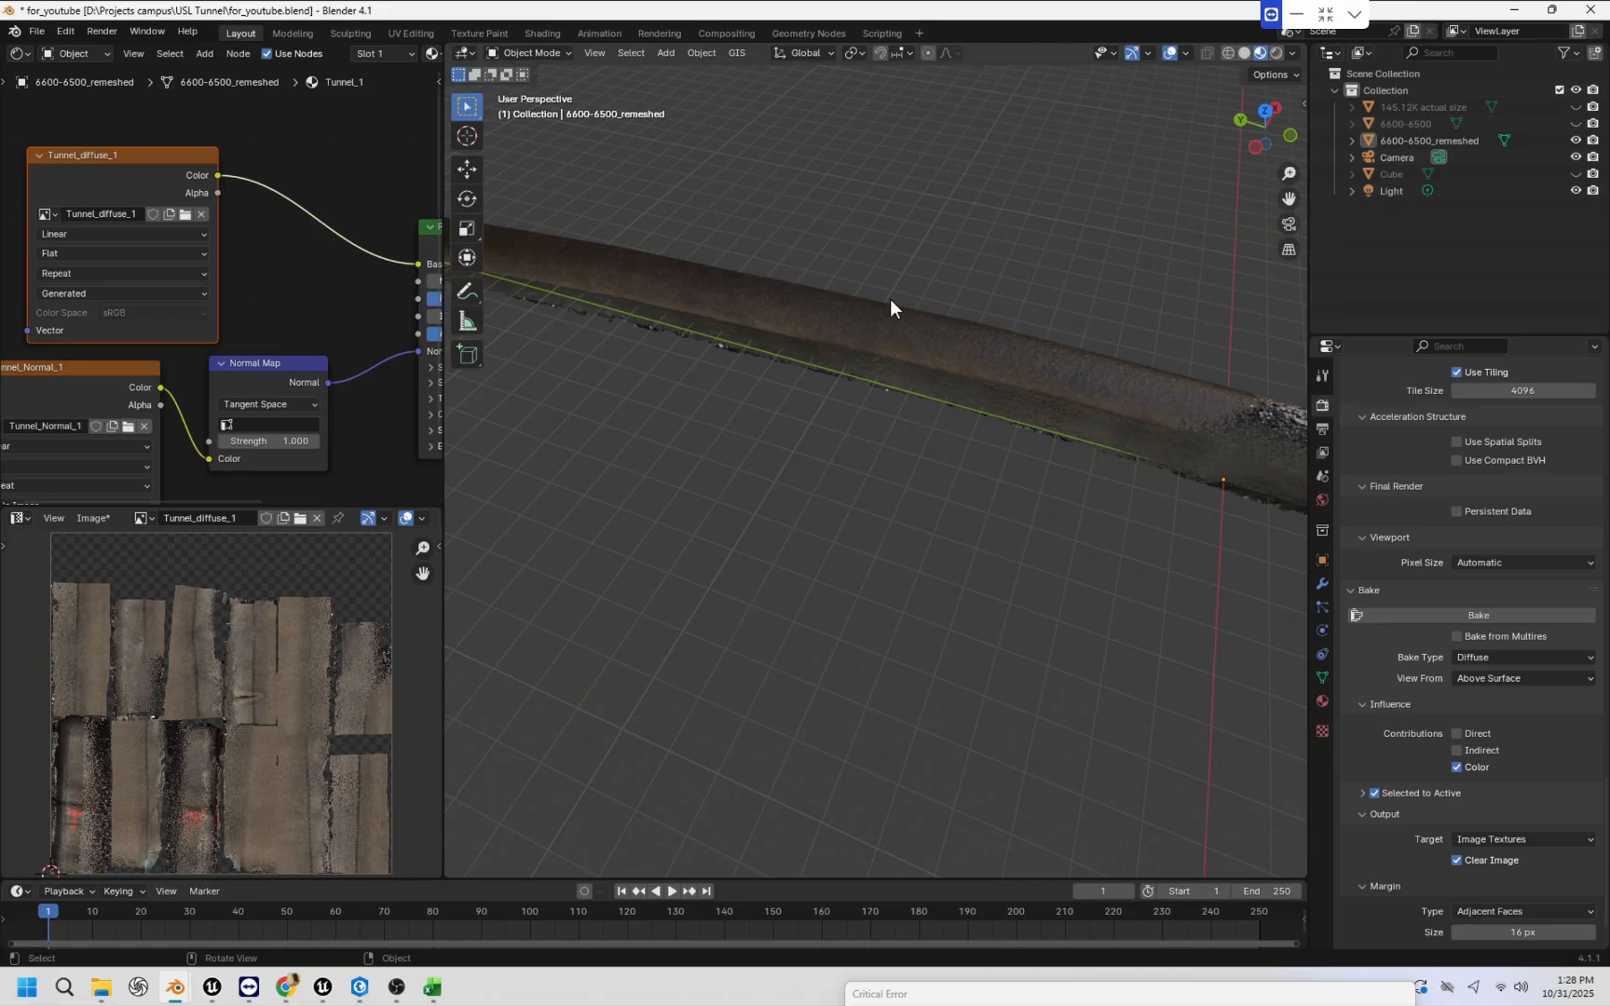
{"action": "middle_click_drag", "start_coordinate": [933, 330], "coordinate": [1065, 466]}
{"action": "middle_click_drag", "start_coordinate": [839, 545], "coordinate": [838, 493], "text": "shift"}
{"action": "middle_click_drag", "start_coordinate": [1094, 342], "coordinate": [805, 463], "text": "shift"}
{"action": "scroll", "coordinate": [1064, 421], "scroll_direction": "up", "scroll_amount": 6}
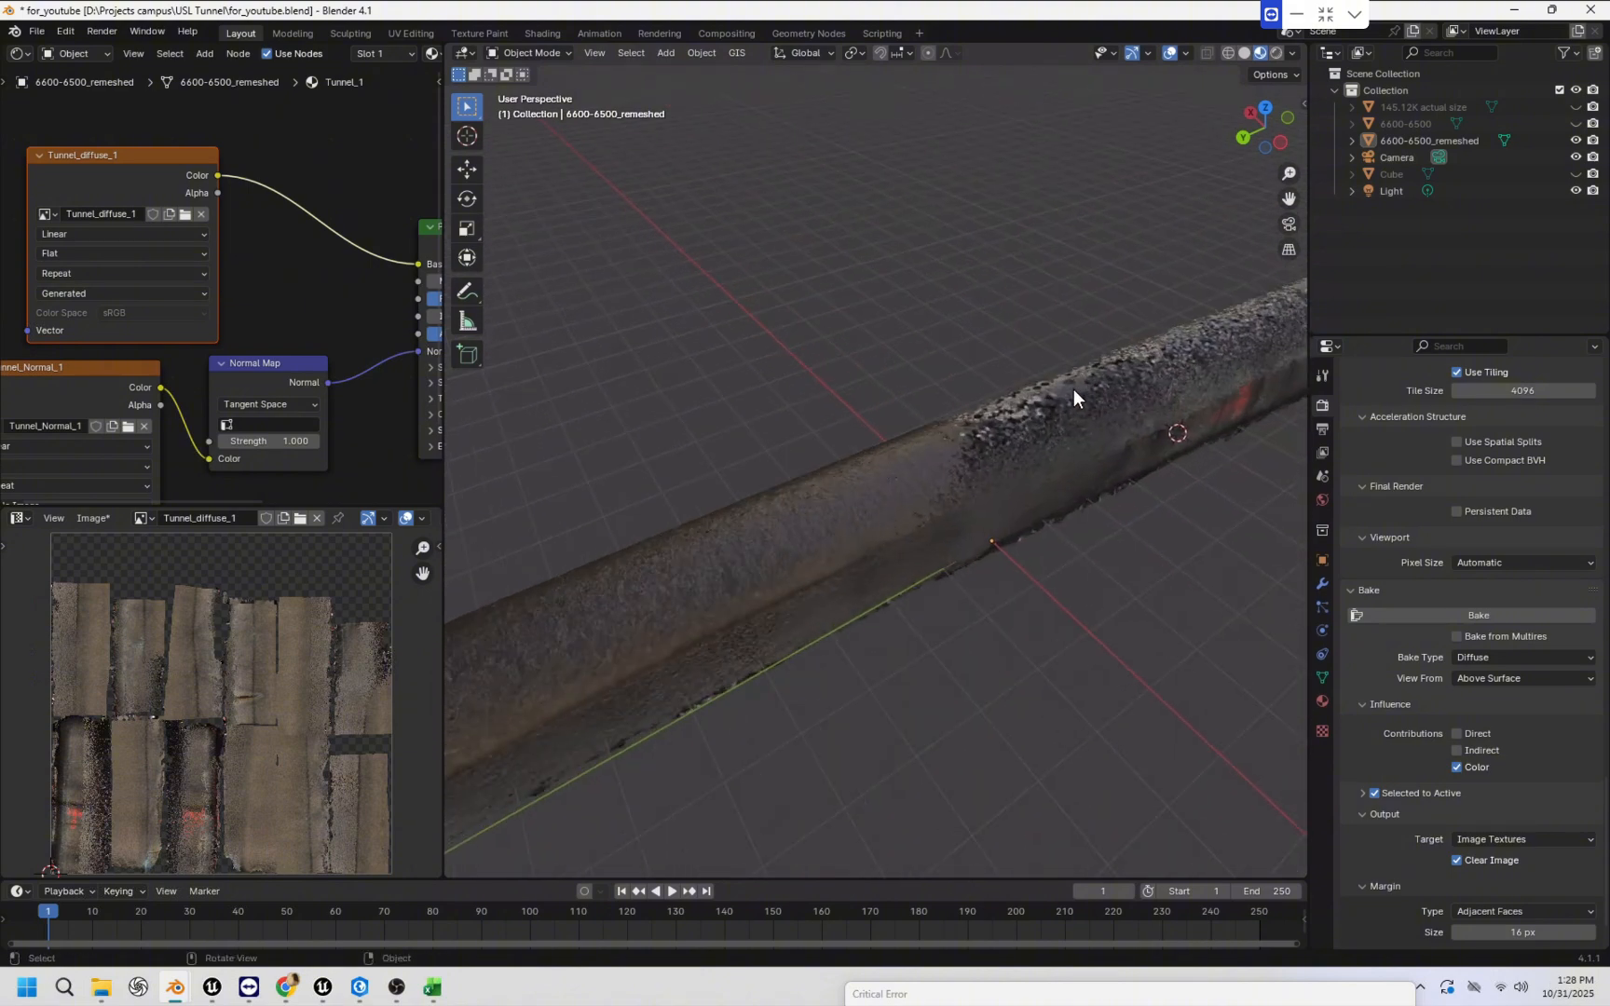
{"action": "scroll", "coordinate": [1066, 410], "scroll_direction": "up", "scroll_amount": 2}
{"action": "middle_click_drag", "start_coordinate": [1193, 378], "coordinate": [996, 537], "text": "shift"}
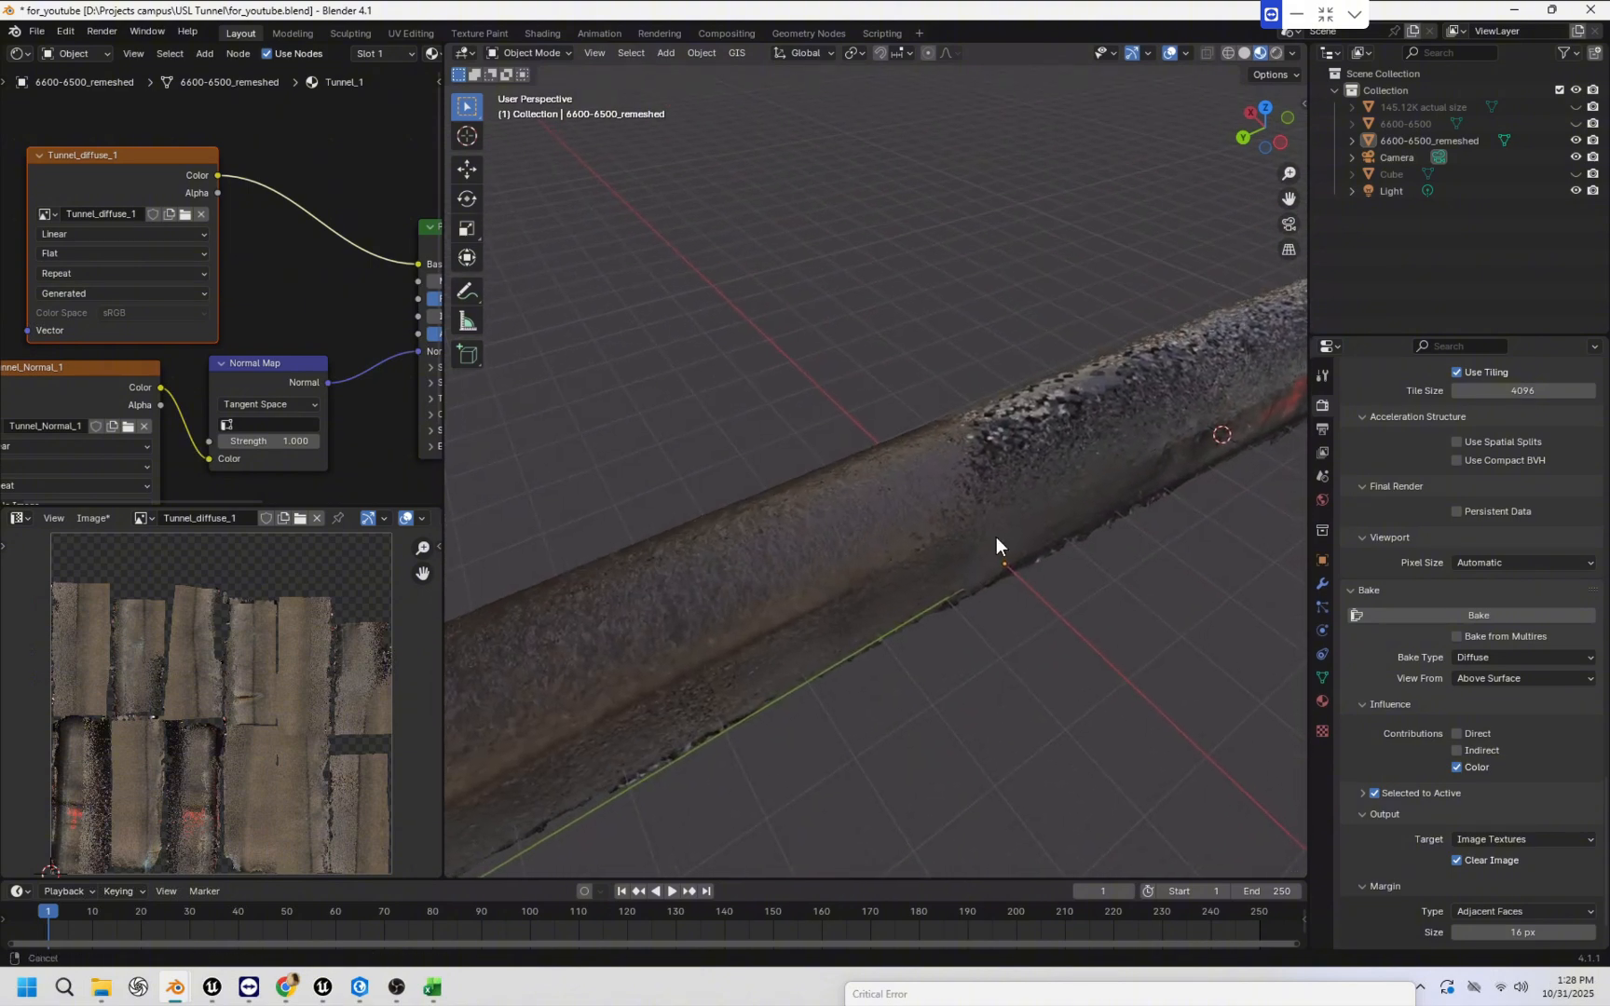
{"action": "middle_click_drag", "start_coordinate": [1071, 406], "coordinate": [988, 462], "text": "shift"}
{"action": "scroll", "coordinate": [988, 461], "scroll_direction": "down", "scroll_amount": 4}
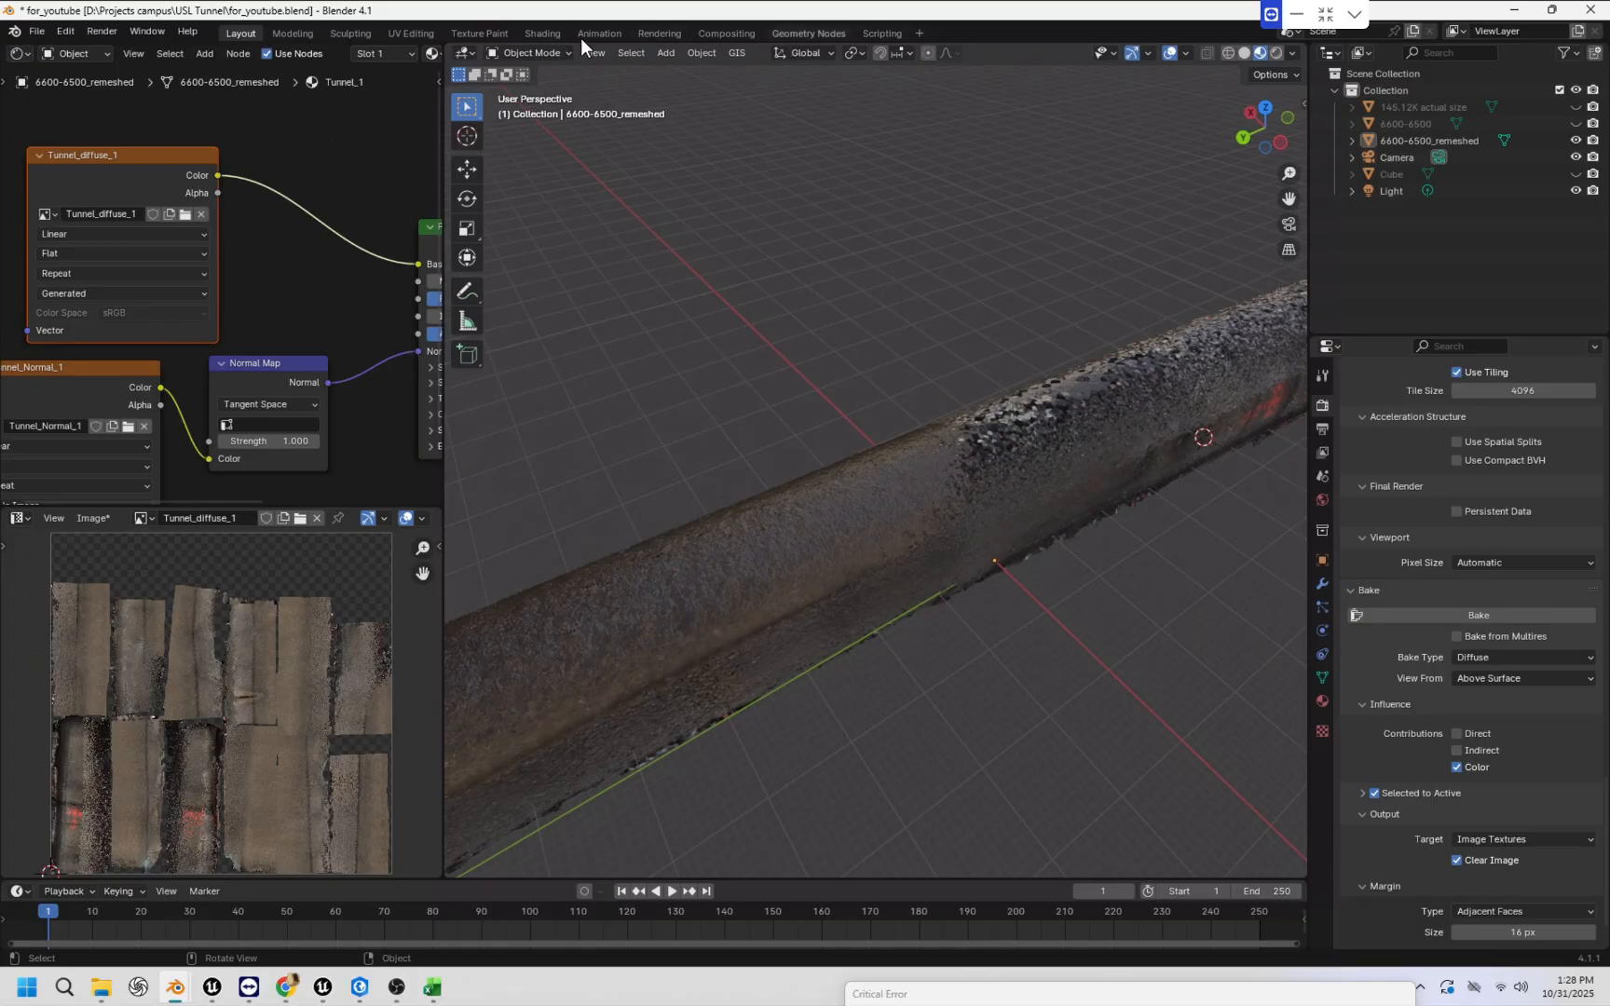
Return to the Texture Paint workspace and make Tunnel_diffuse_1 the active paint slot.
{"action": "left_click", "coordinate": [496, 33]}
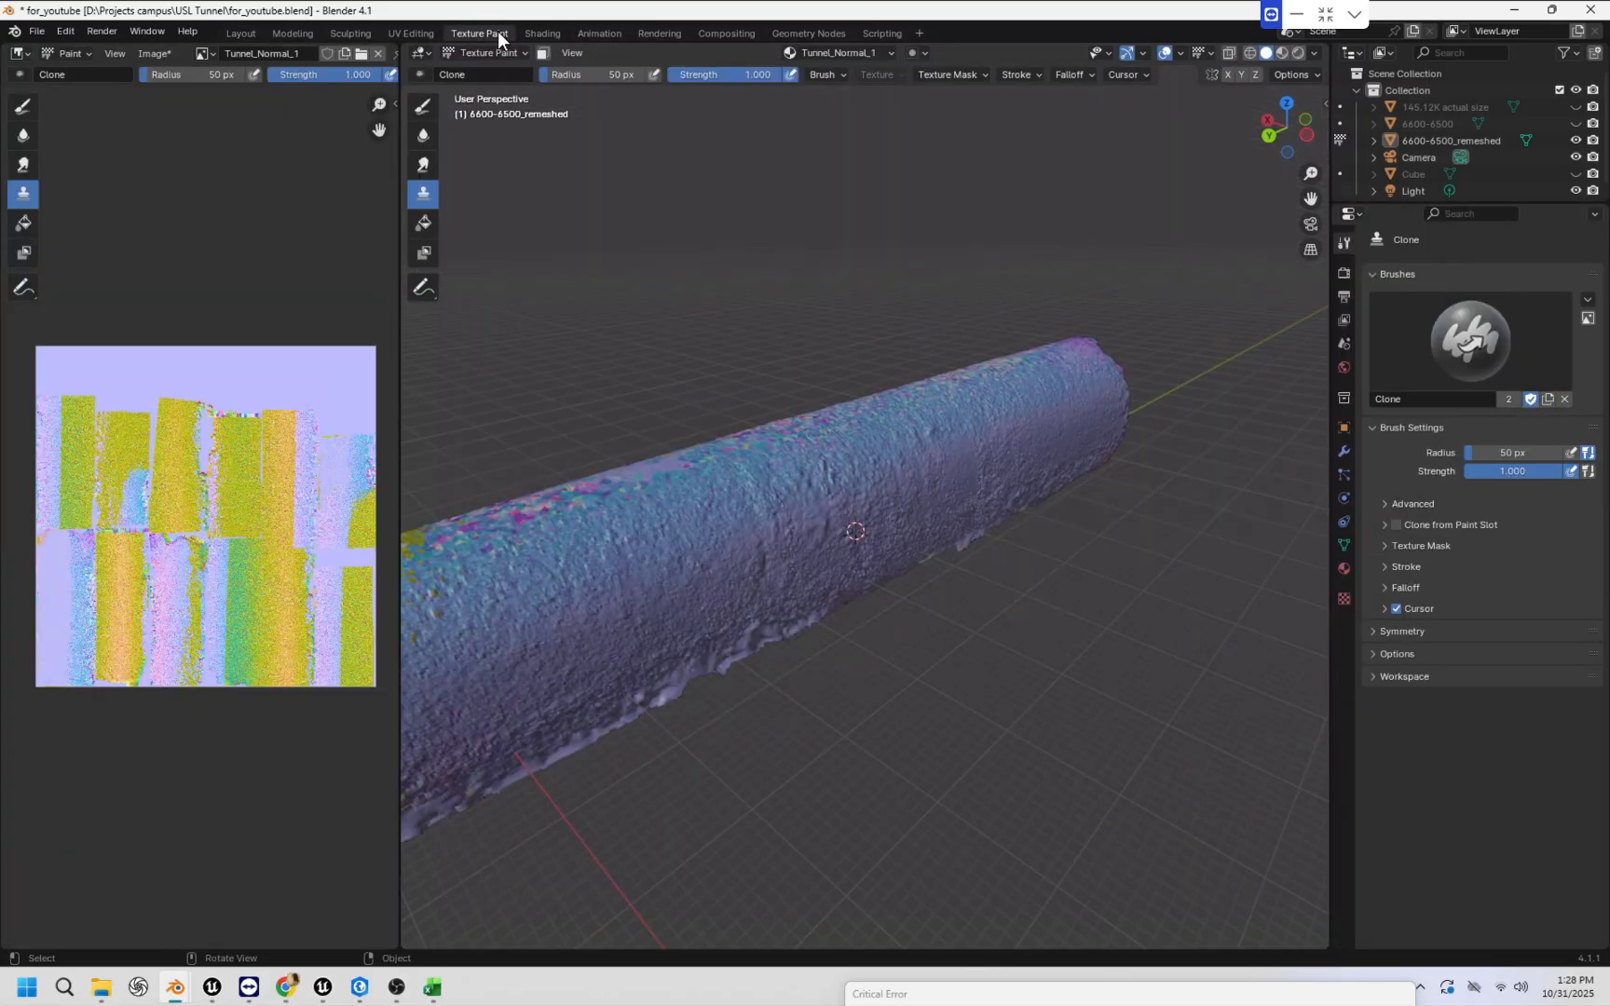
{"action": "mouse_move", "coordinate": [964, 521]}
{"action": "middle_mouse_down"}
{"action": "mouse_move", "coordinate": [906, 586]}
{"action": "mouse_move", "coordinate": [1003, 602]}
{"action": "mouse_move", "coordinate": [1032, 532]}
{"action": "middle_mouse_up"}
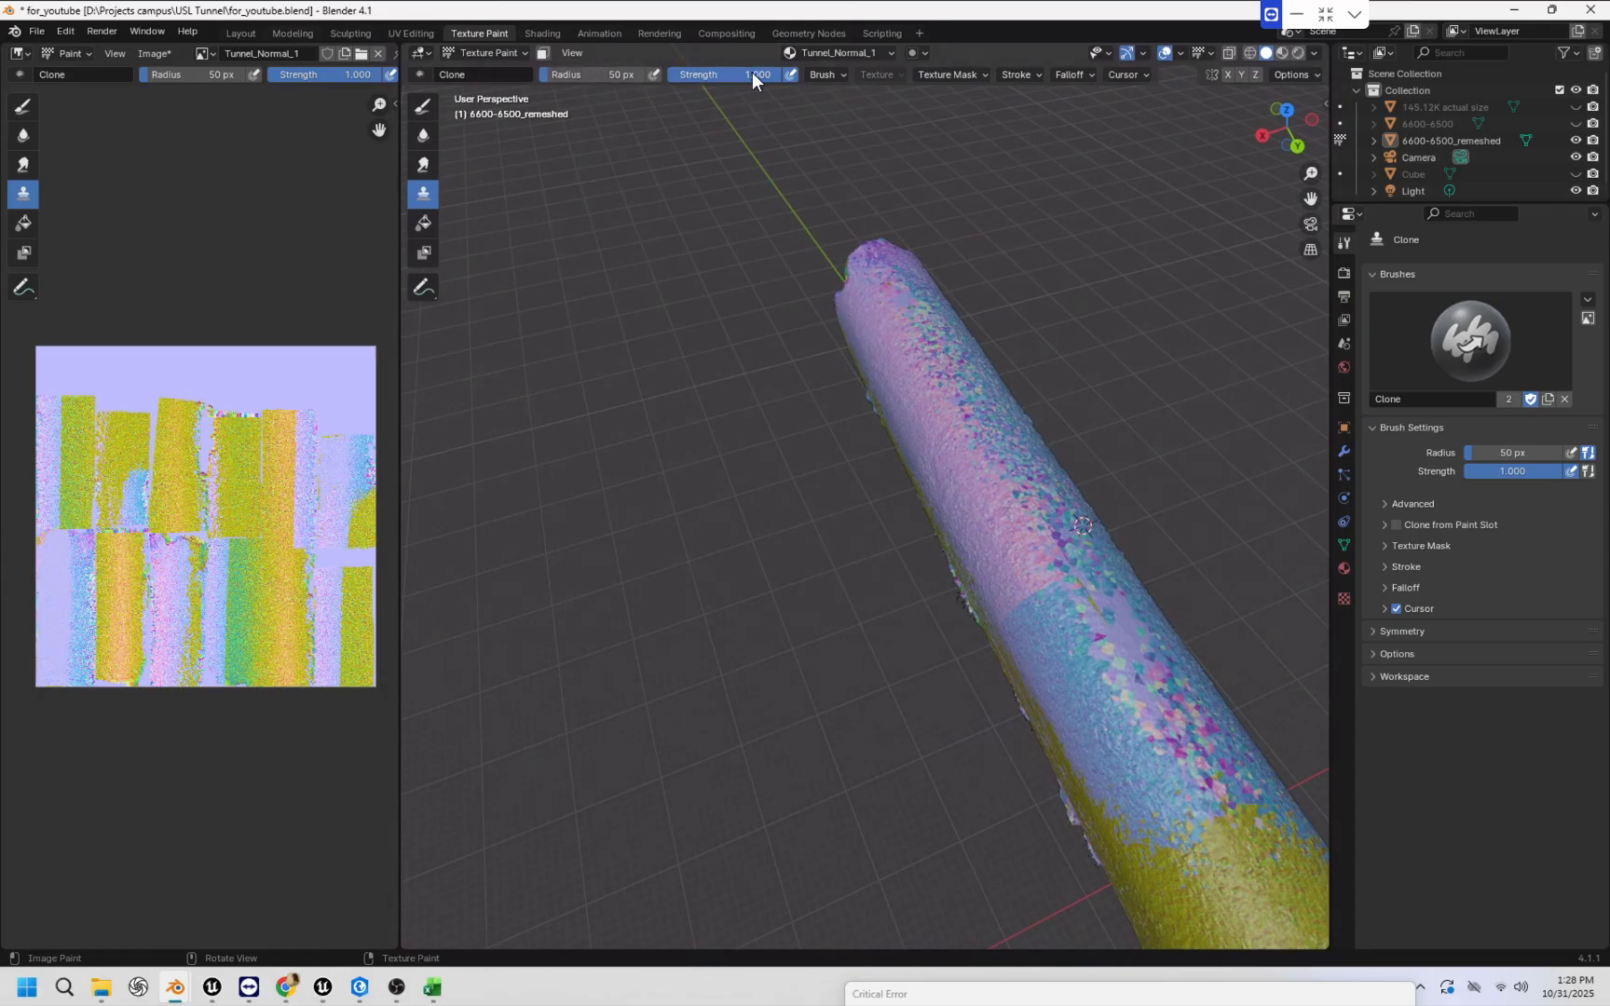
{"action": "left_click", "coordinate": [843, 52]}
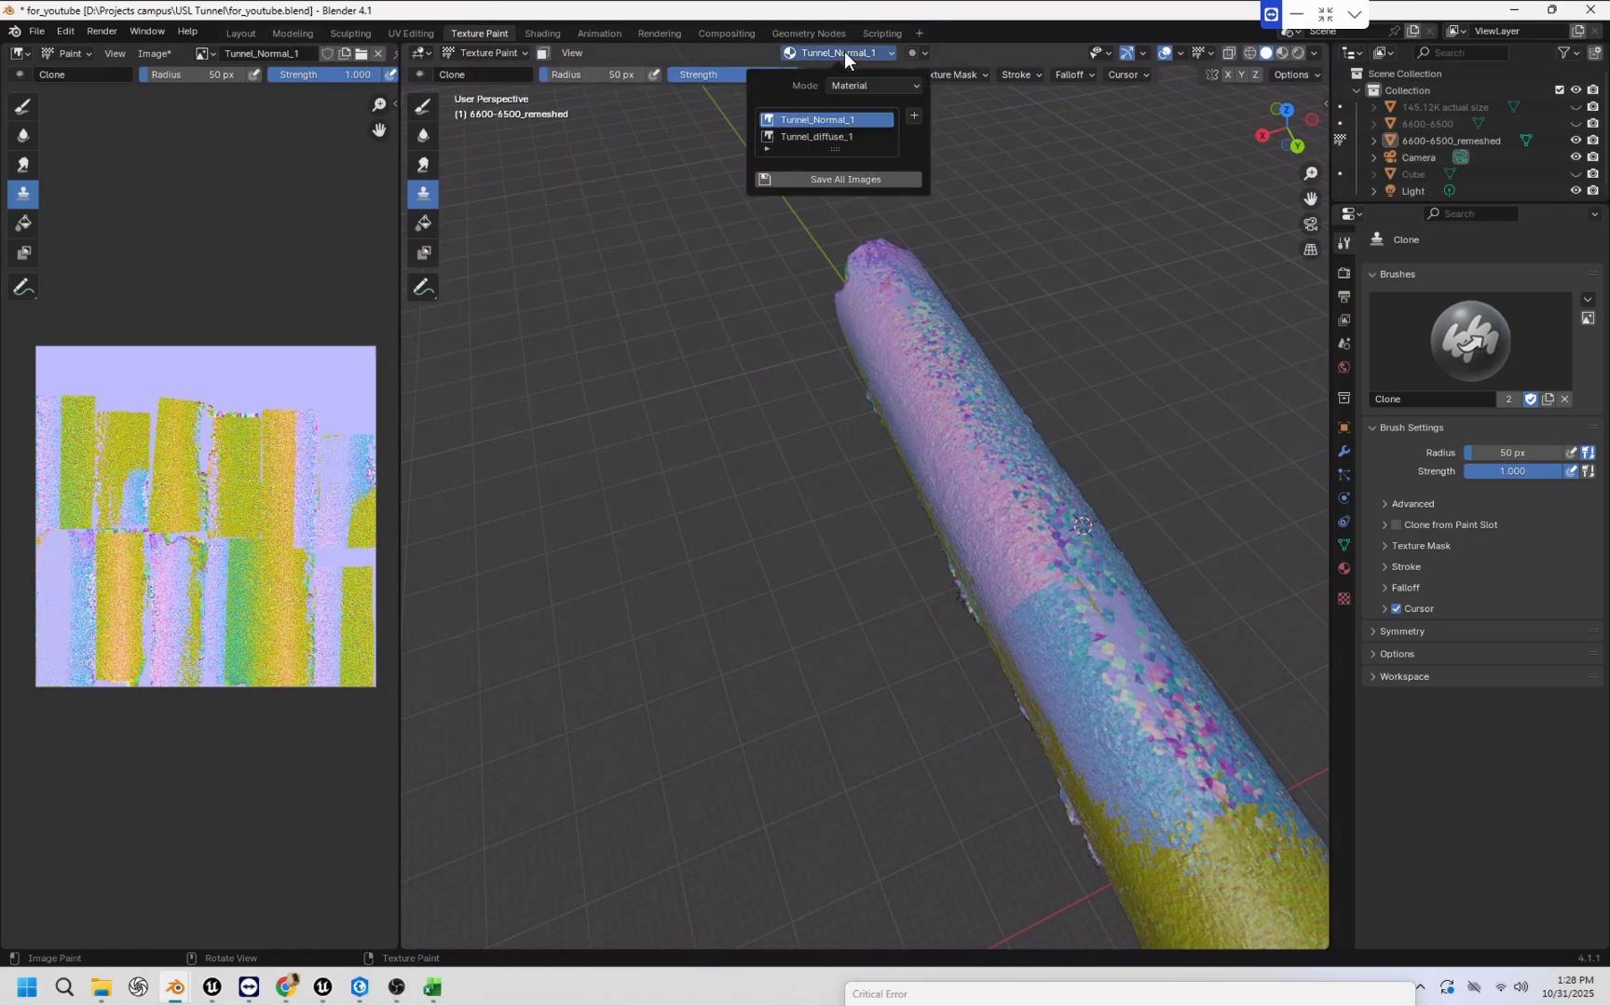
{"action": "left_click", "coordinate": [820, 132]}
Examine the diffuse texture along the remeshed tunnel, from the red-marked dark section to the smooth brown section.
{"action": "middle_click_drag", "start_coordinate": [1025, 510], "coordinate": [1187, 468]}
{"action": "middle_click_drag", "start_coordinate": [799, 349], "coordinate": [1011, 321]}
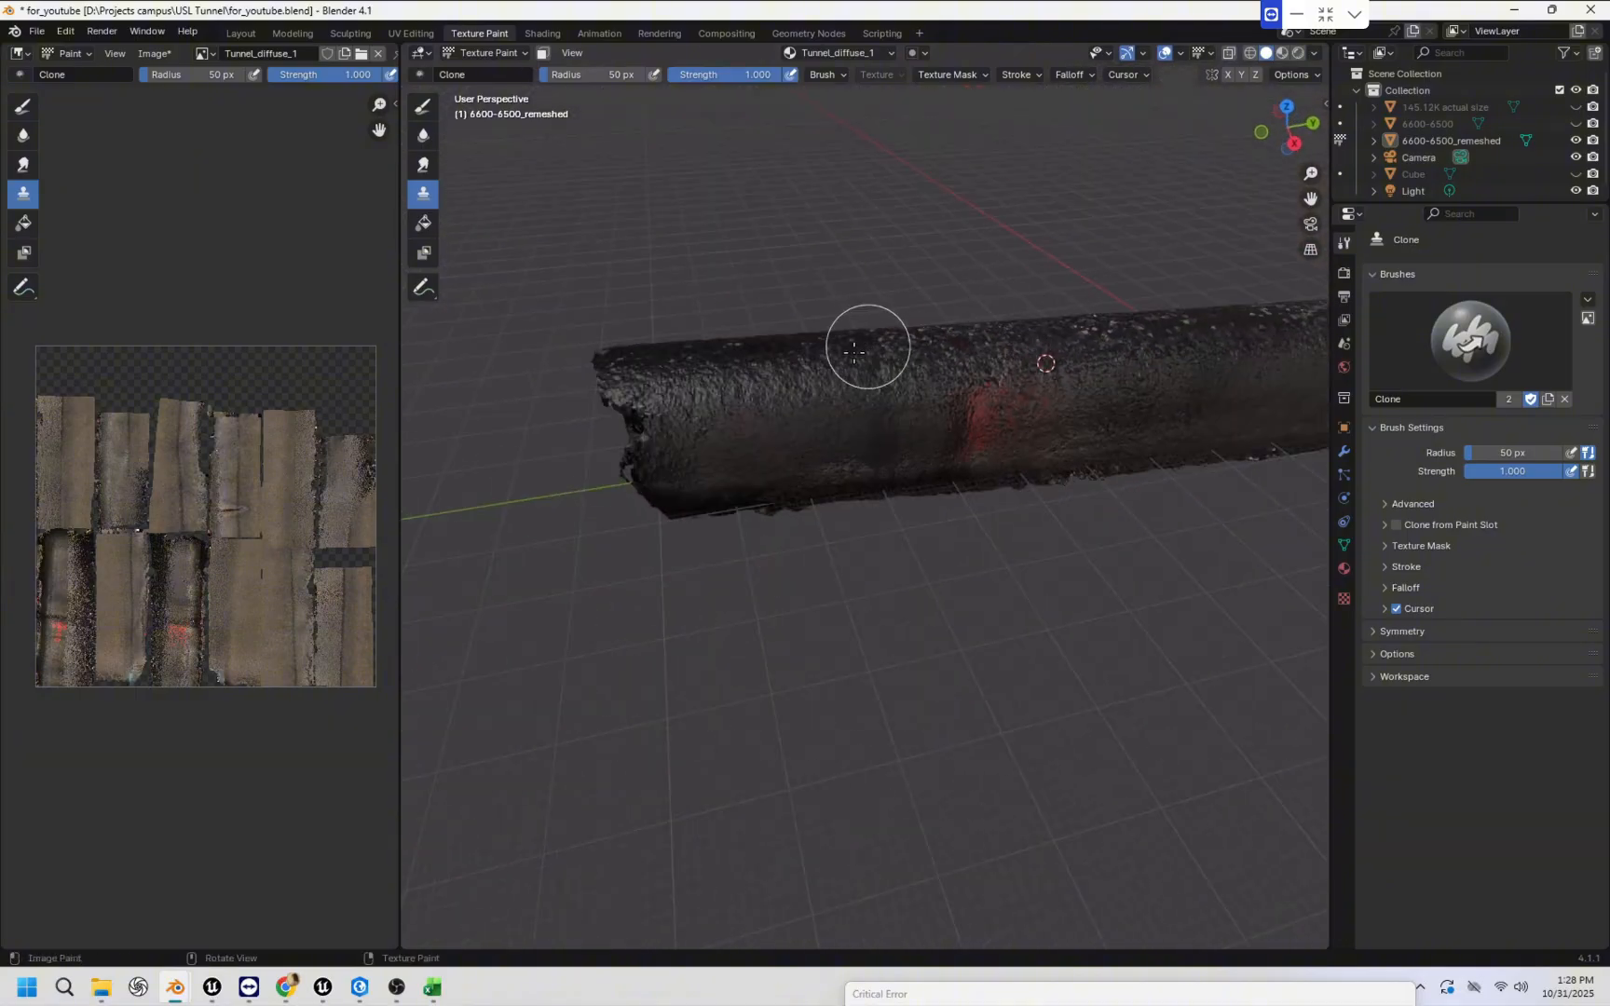
{"action": "middle_click_drag", "start_coordinate": [776, 399], "coordinate": [803, 364]}
{"action": "mouse_move", "coordinate": [1025, 347]}
{"action": "middle_mouse_down", "text": "shift"}
{"action": "mouse_move", "coordinate": [794, 395]}
{"action": "mouse_move", "coordinate": [701, 442]}
{"action": "middle_mouse_up", "text": "shift"}
{"action": "middle_click_drag", "start_coordinate": [910, 411], "coordinate": [741, 446], "text": "shift"}
{"action": "middle_click_drag", "start_coordinate": [964, 420], "coordinate": [813, 445], "text": "shift"}
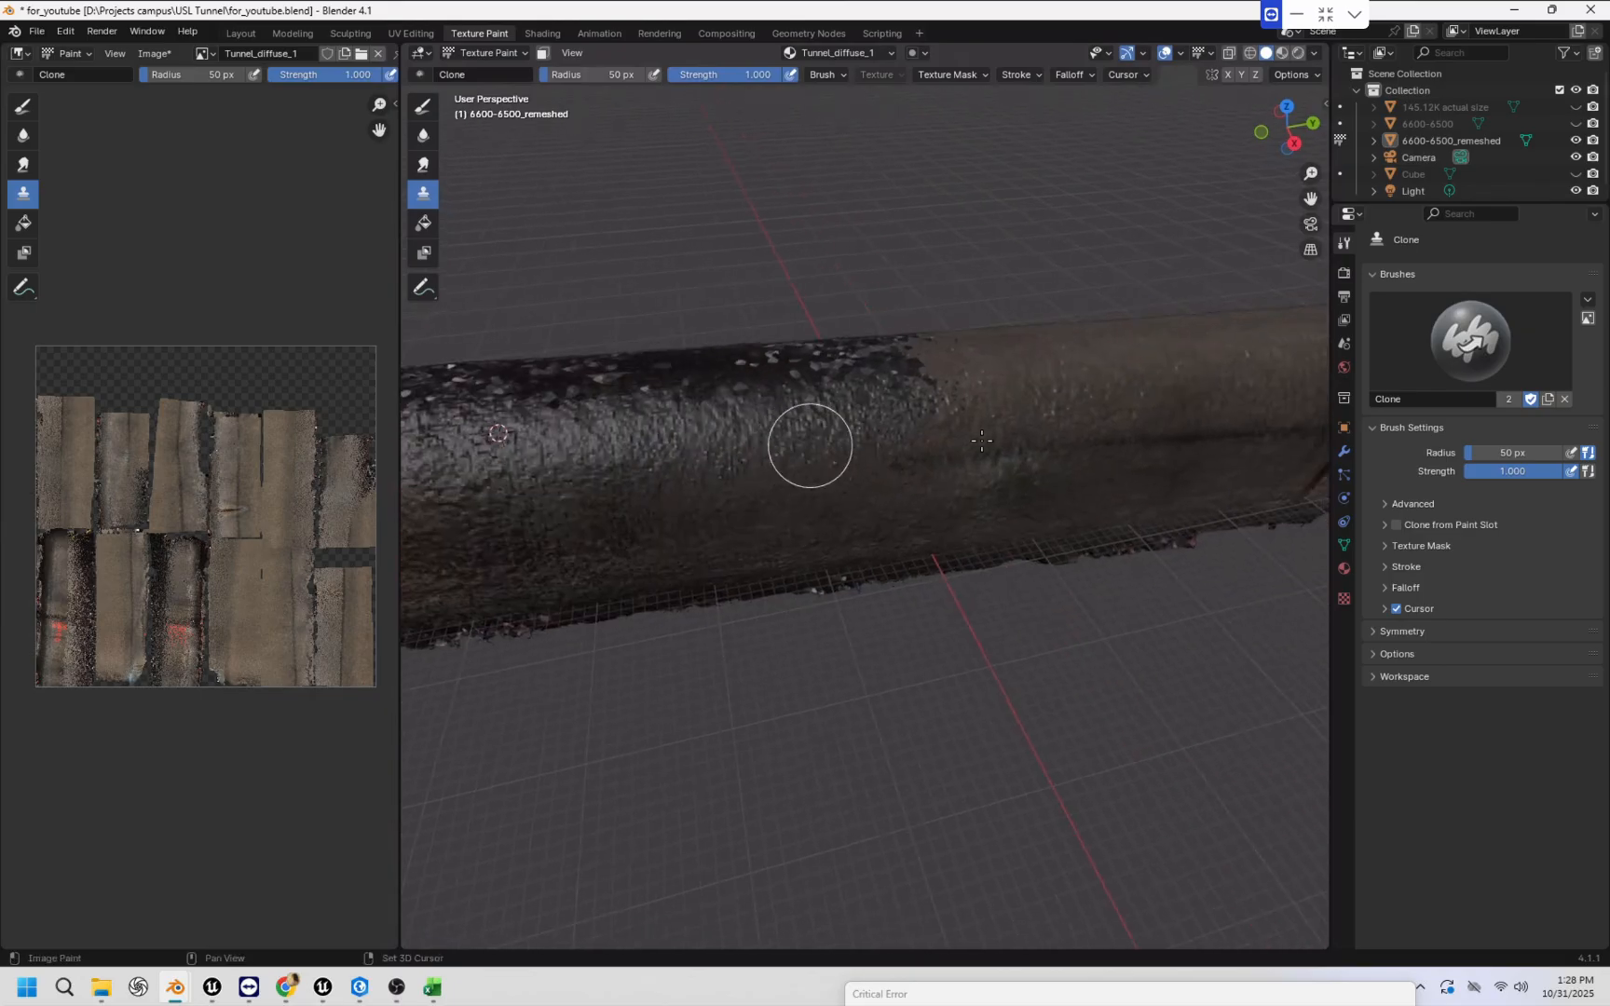
{"action": "middle_click_drag", "start_coordinate": [1129, 436], "coordinate": [1024, 440]}
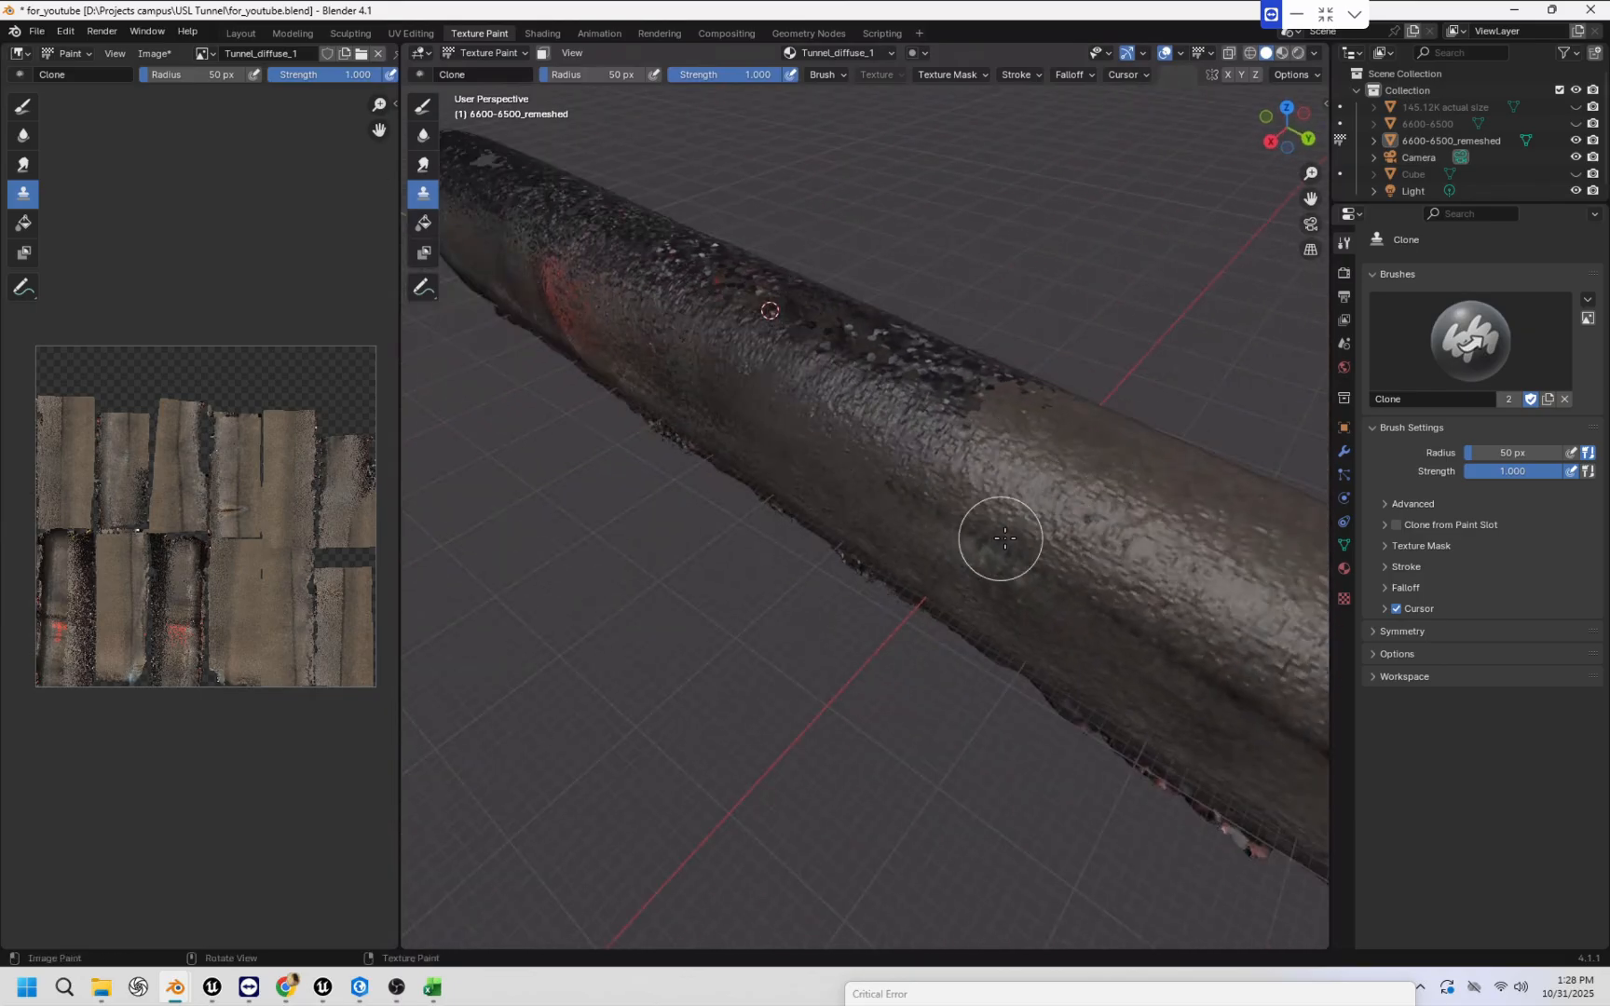
{"action": "middle_click_drag", "start_coordinate": [1003, 540], "coordinate": [918, 541]}
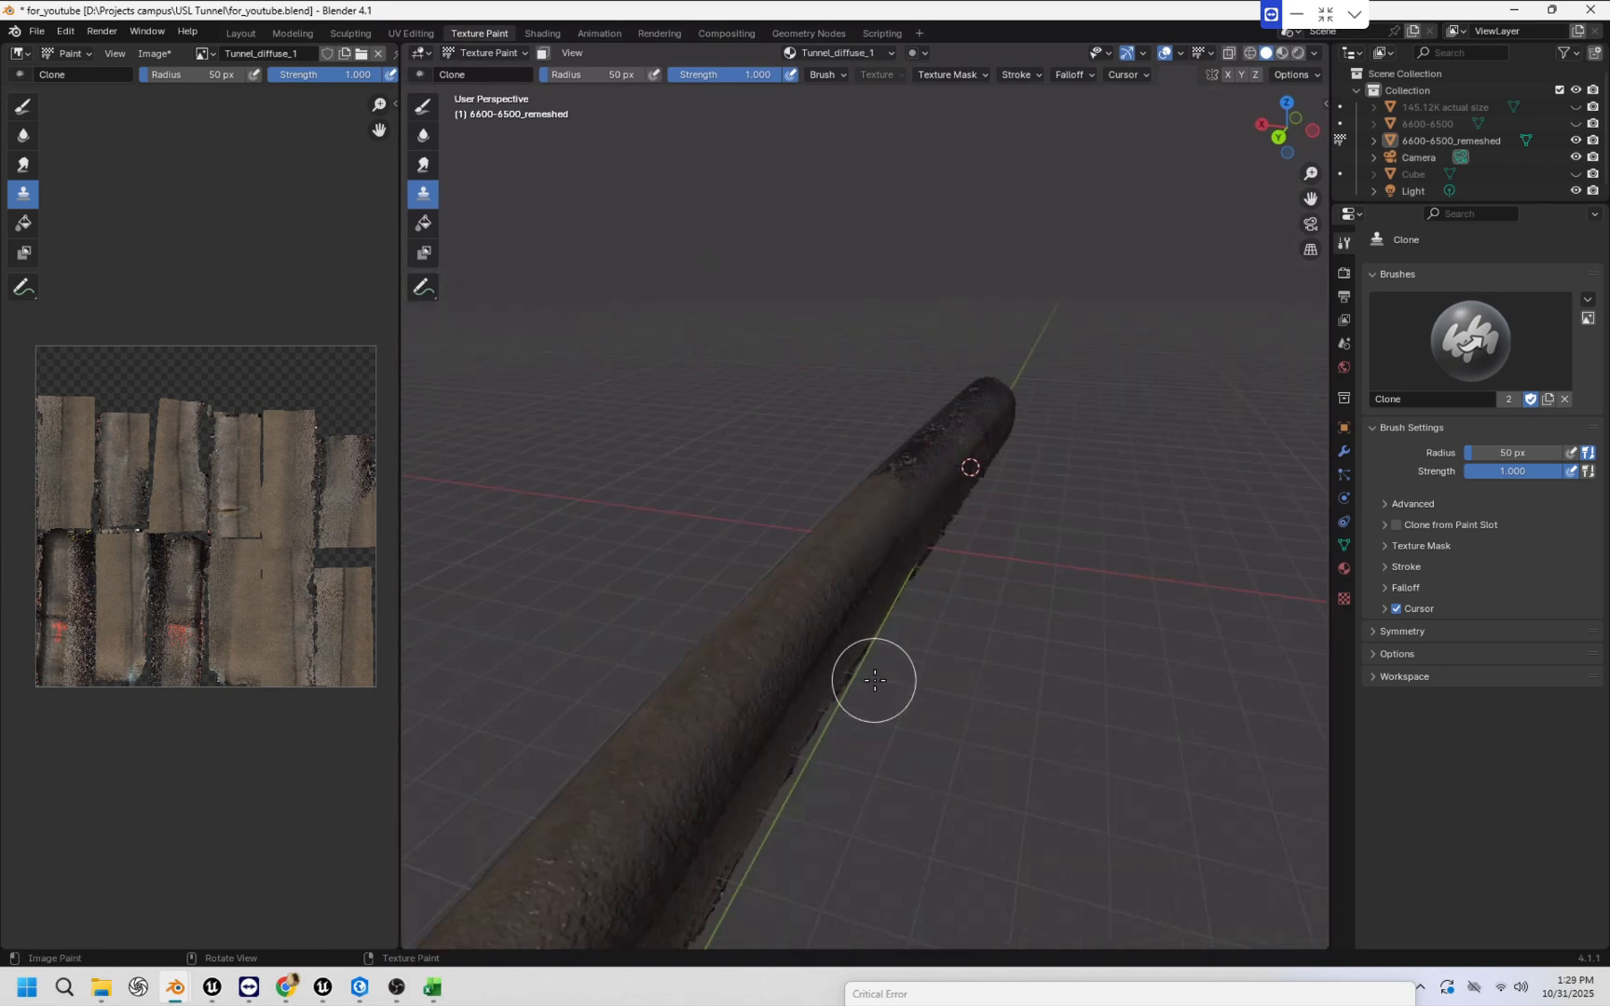
Switch to the open 6900-6700_joined Blender file and examine the baked surface of the 6800-6700_single tunnel from several angles and distances.
{"action": "left_click", "coordinate": [180, 991]}
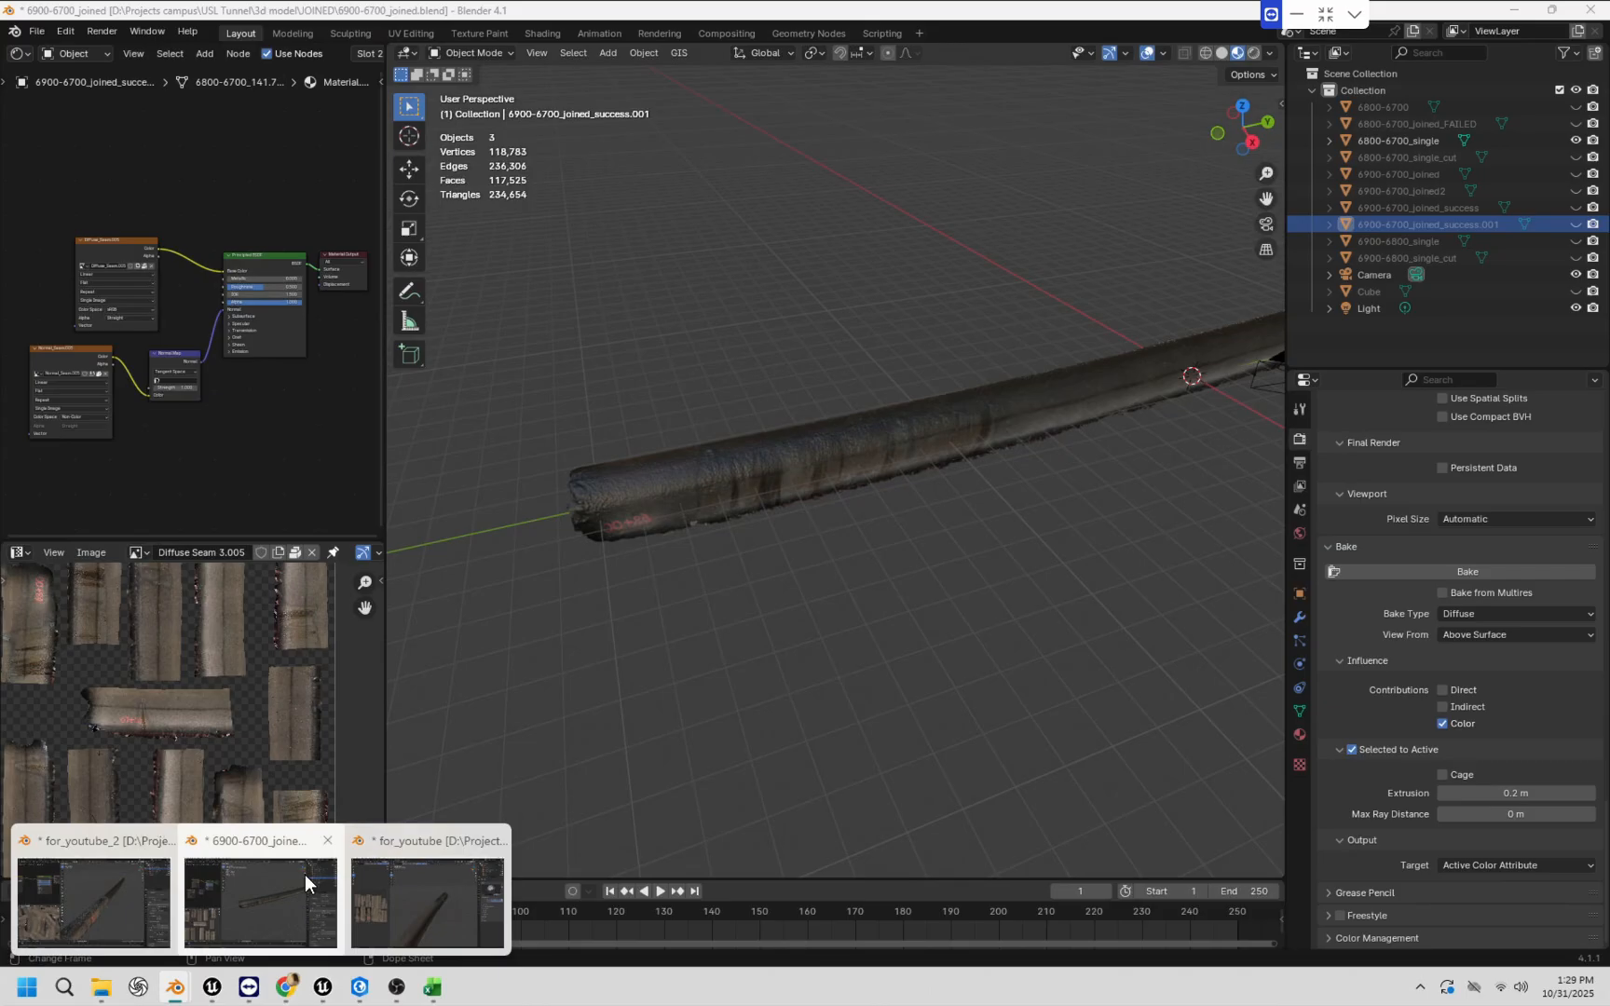
{"action": "left_click", "coordinate": [305, 873]}
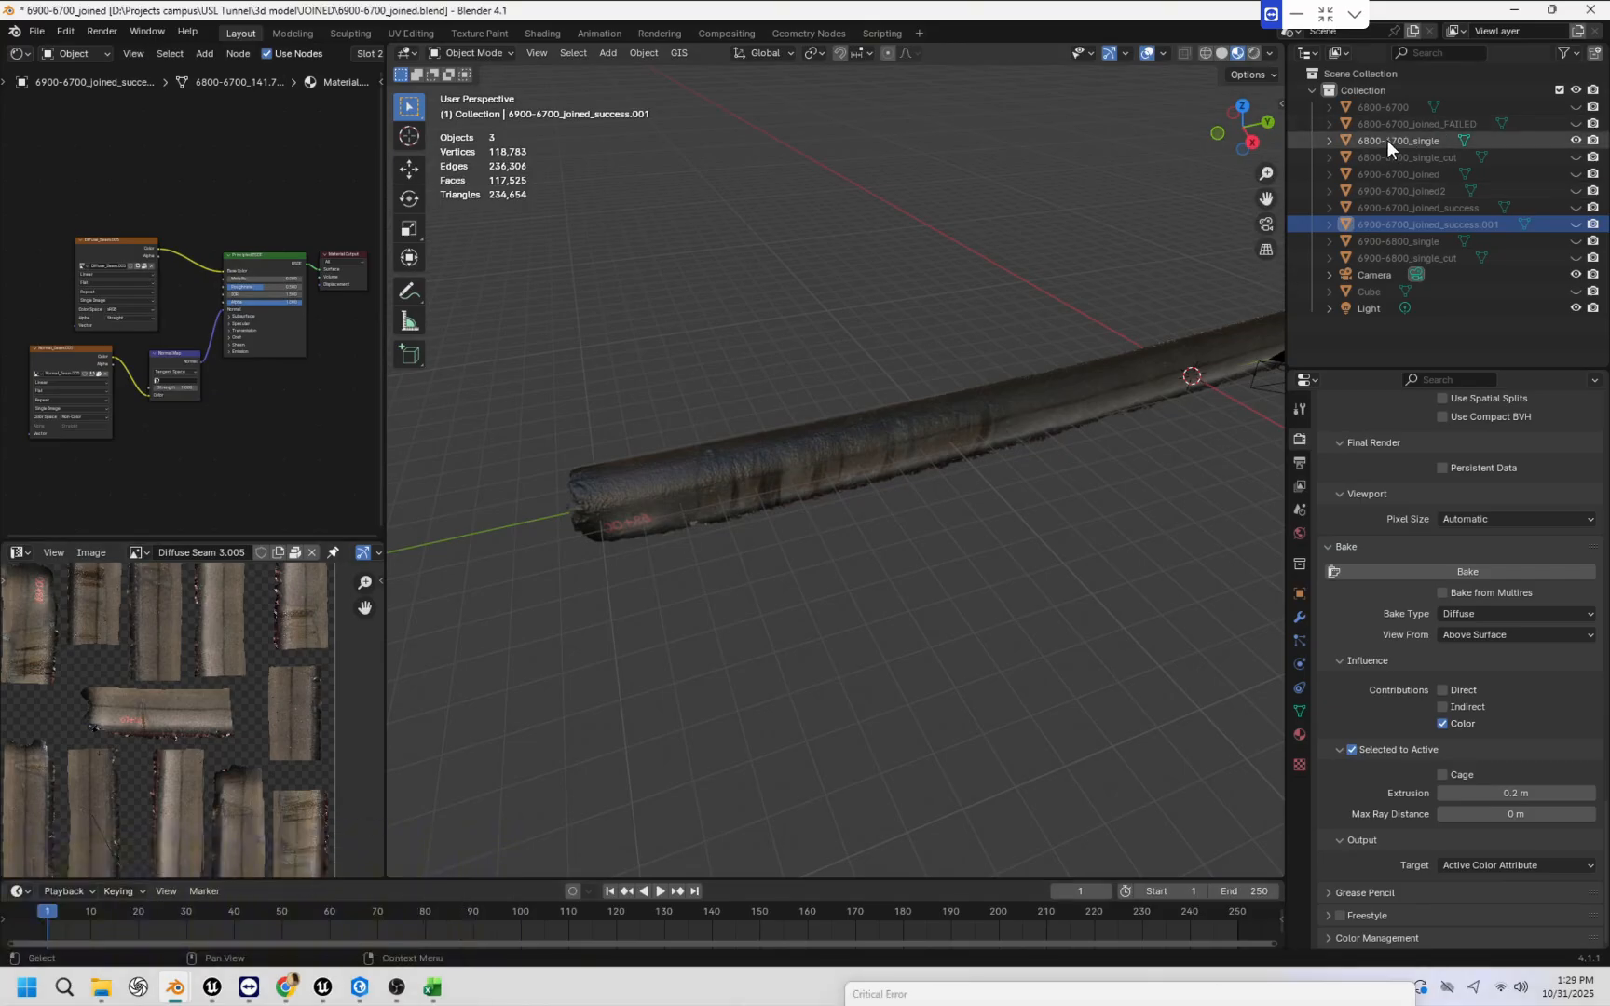
{"action": "scroll", "coordinate": [942, 399], "scroll_direction": "down", "scroll_amount": 2}
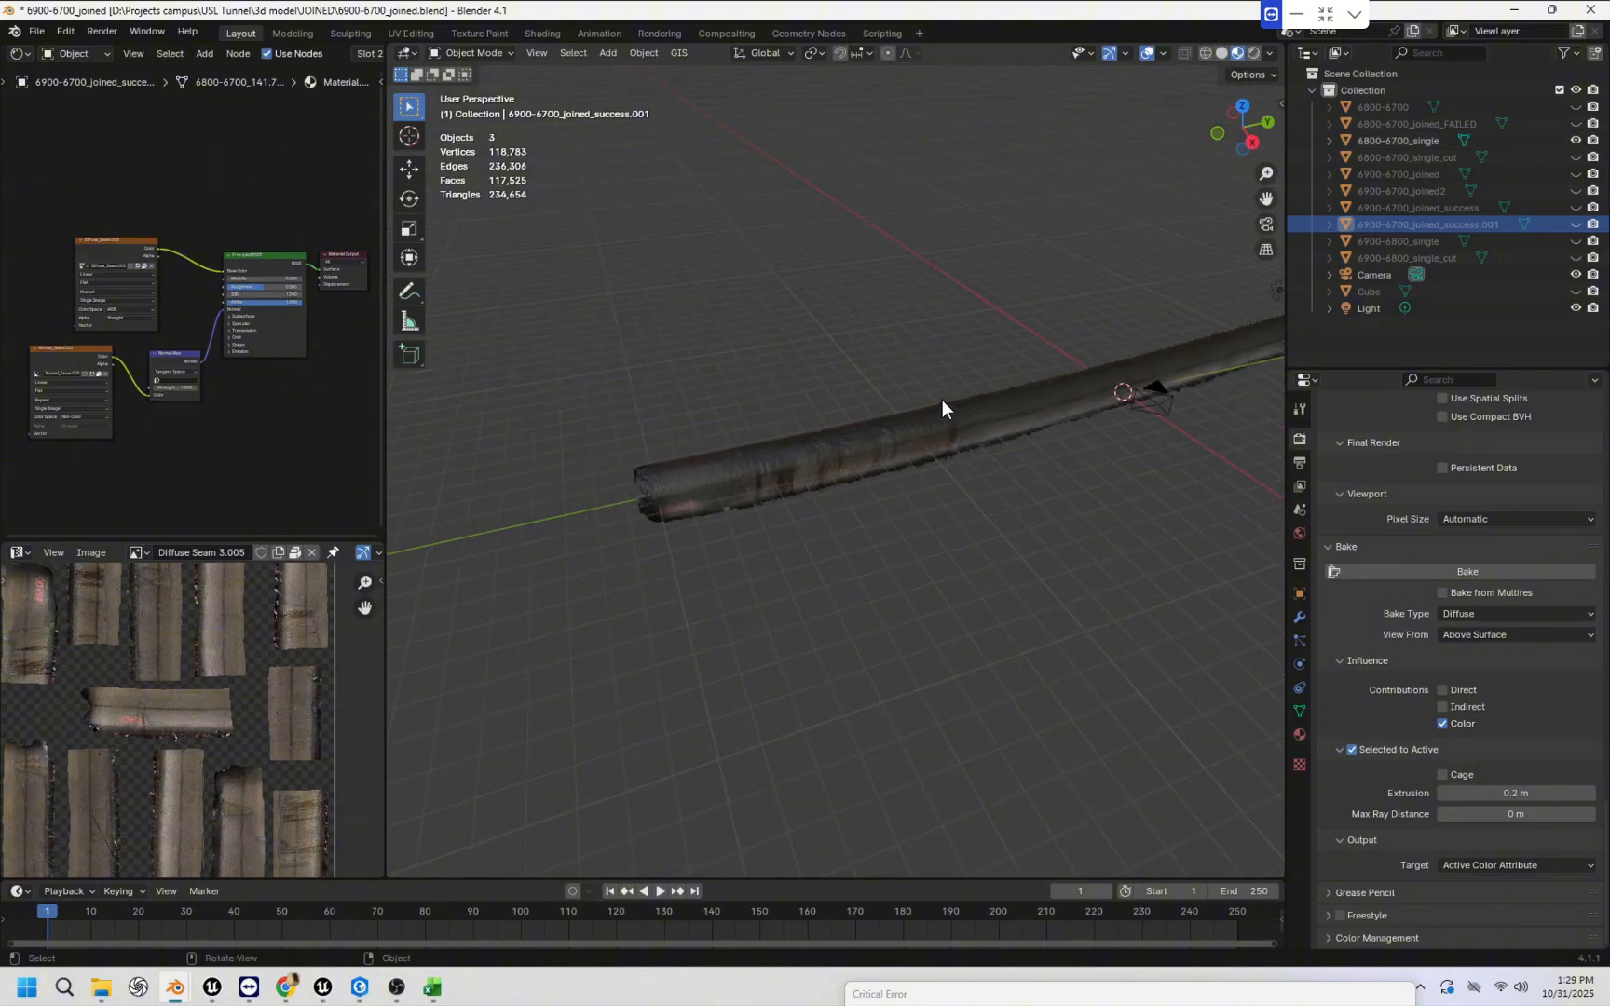
{"action": "scroll", "coordinate": [942, 399], "scroll_direction": "up", "scroll_amount": 7}
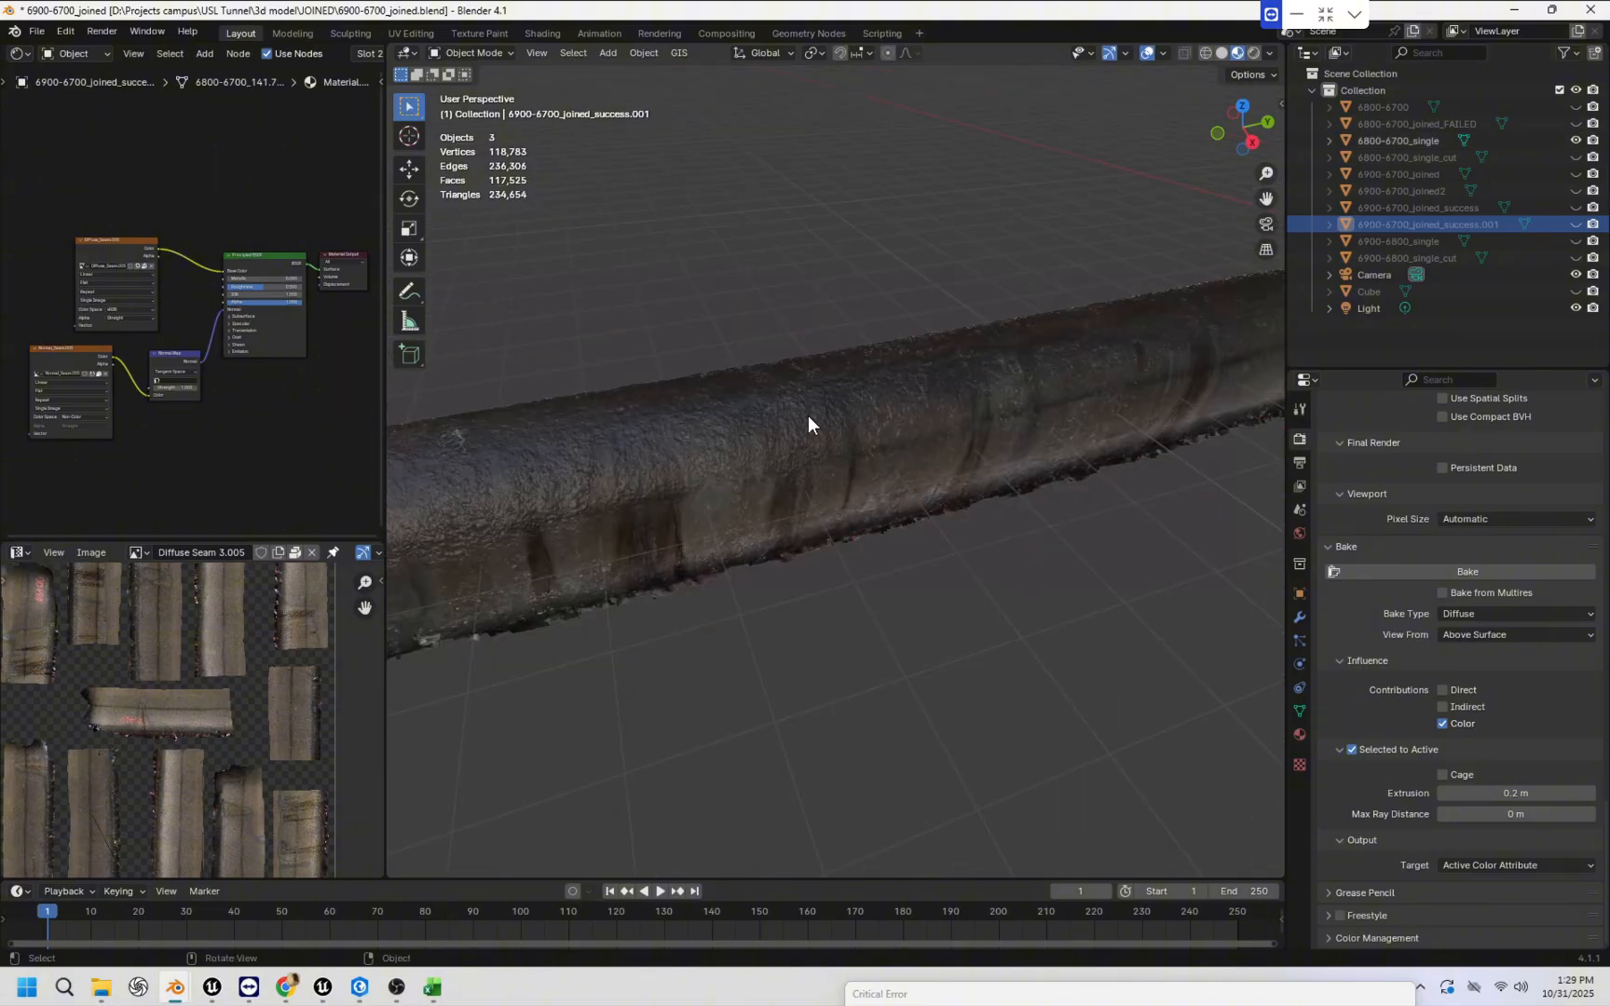
{"action": "middle_click_drag", "start_coordinate": [773, 421], "coordinate": [906, 429]}
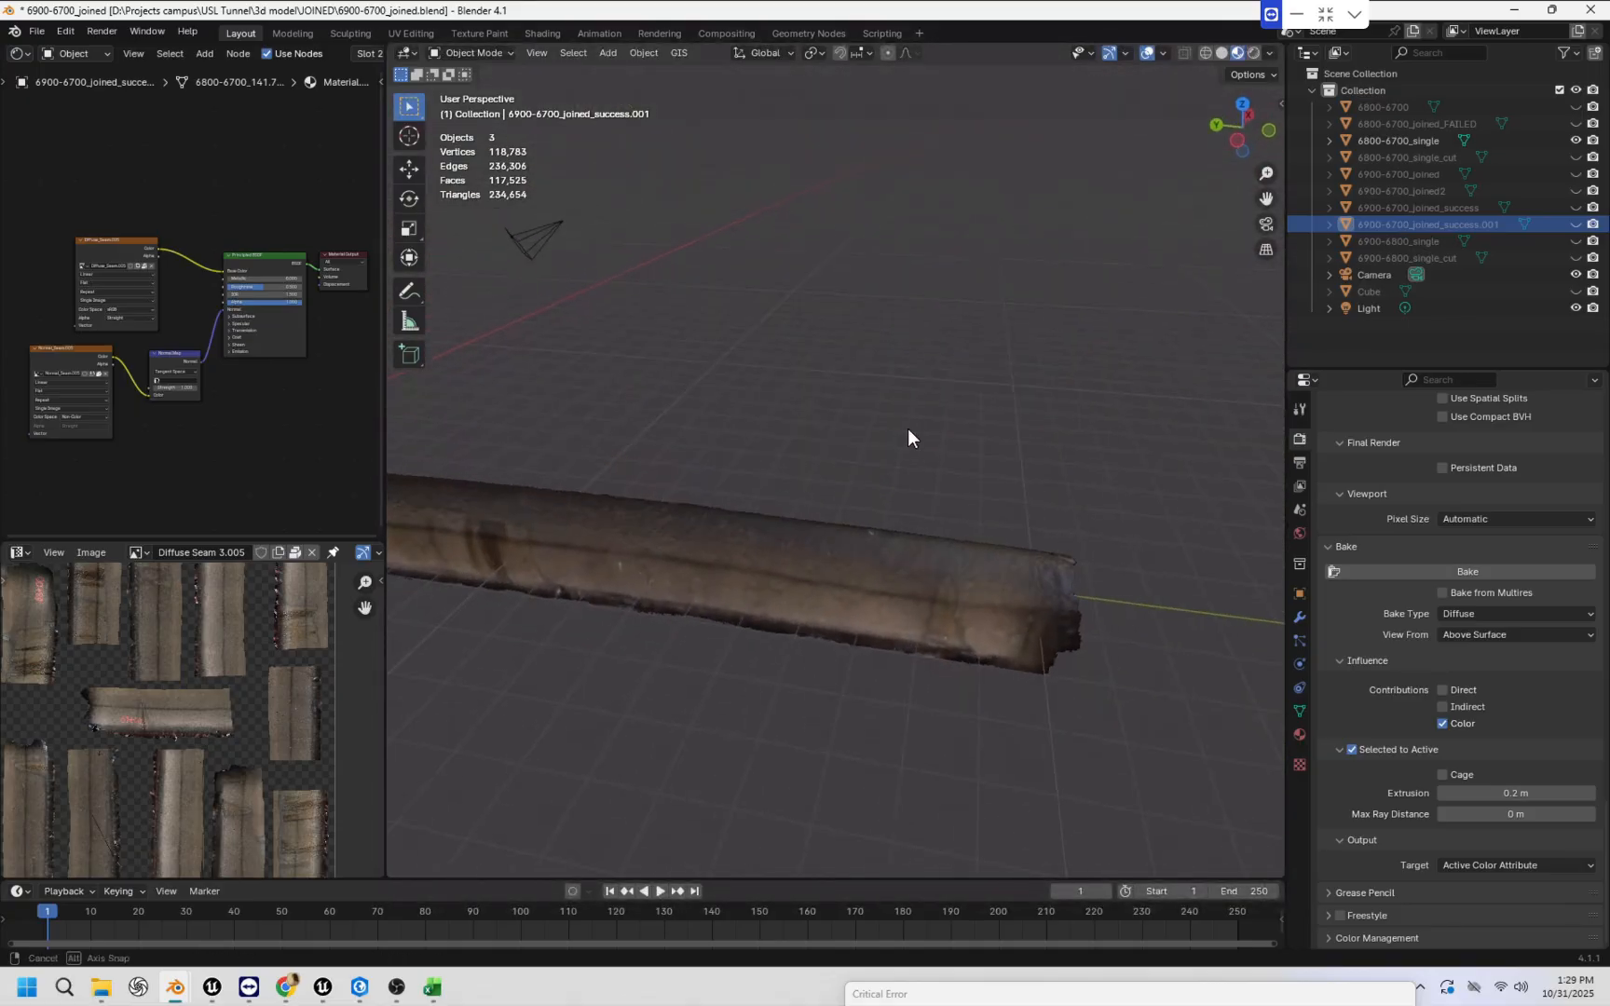
{"action": "middle_click_drag", "start_coordinate": [851, 504], "coordinate": [664, 504]}
{"action": "scroll", "coordinate": [888, 458], "scroll_direction": "up", "scroll_amount": 3}
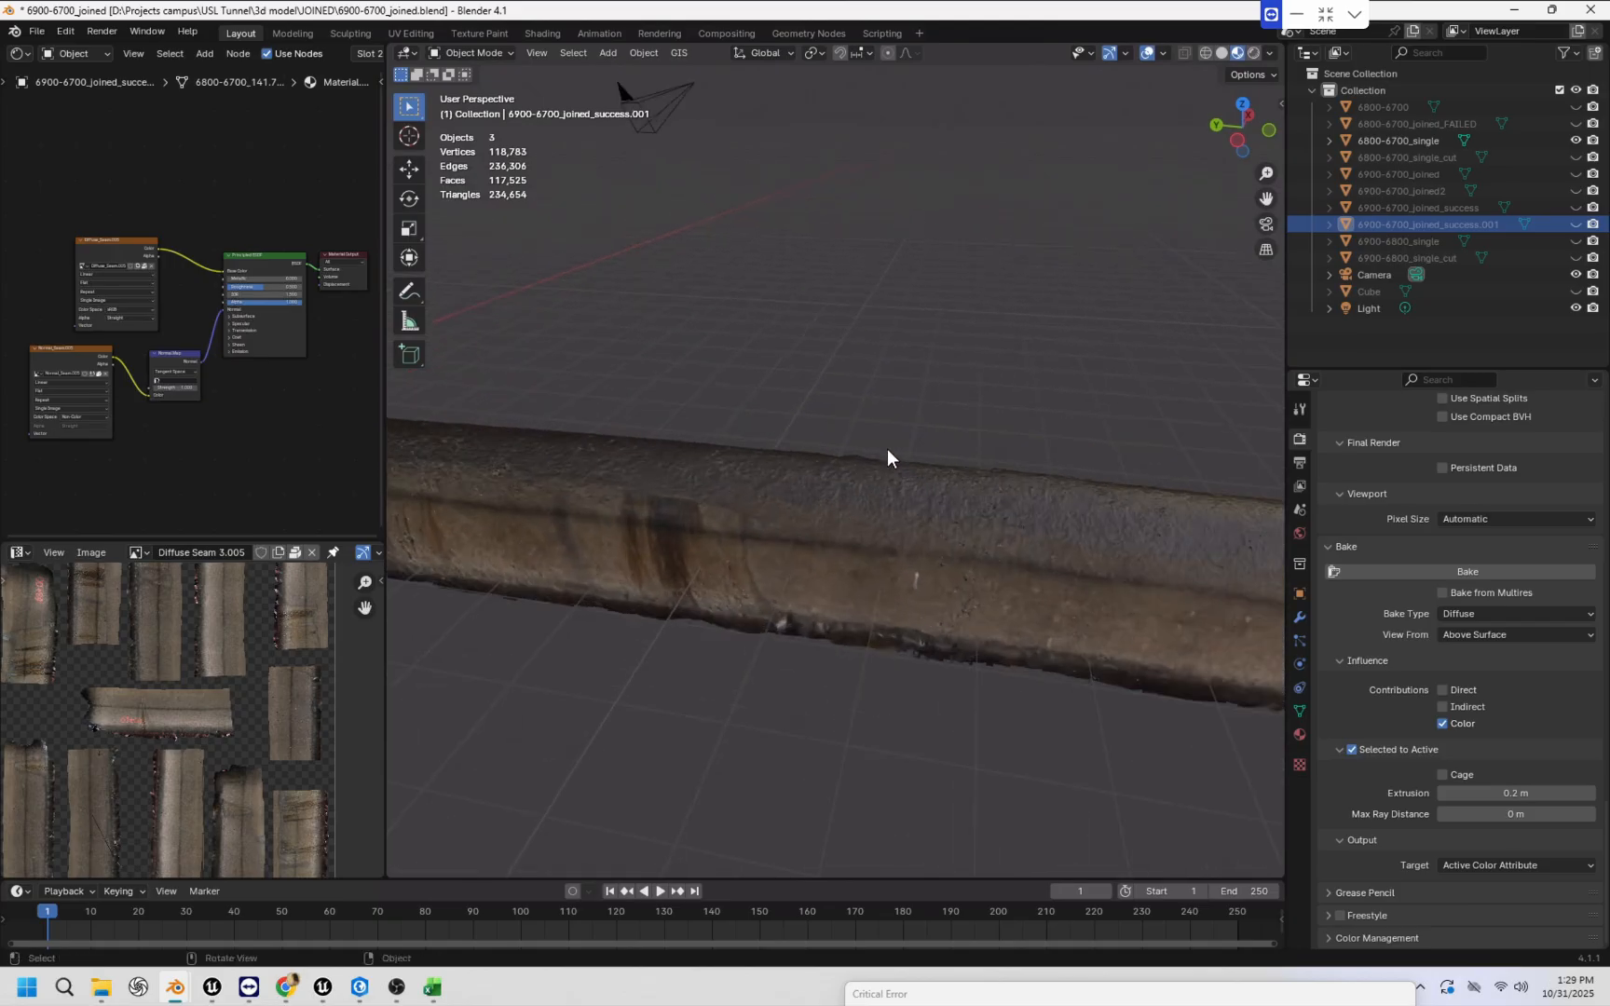
{"action": "scroll", "coordinate": [888, 451], "scroll_direction": "down", "scroll_amount": 5}
{"action": "scroll", "coordinate": [894, 550], "scroll_direction": "up", "scroll_amount": 4}
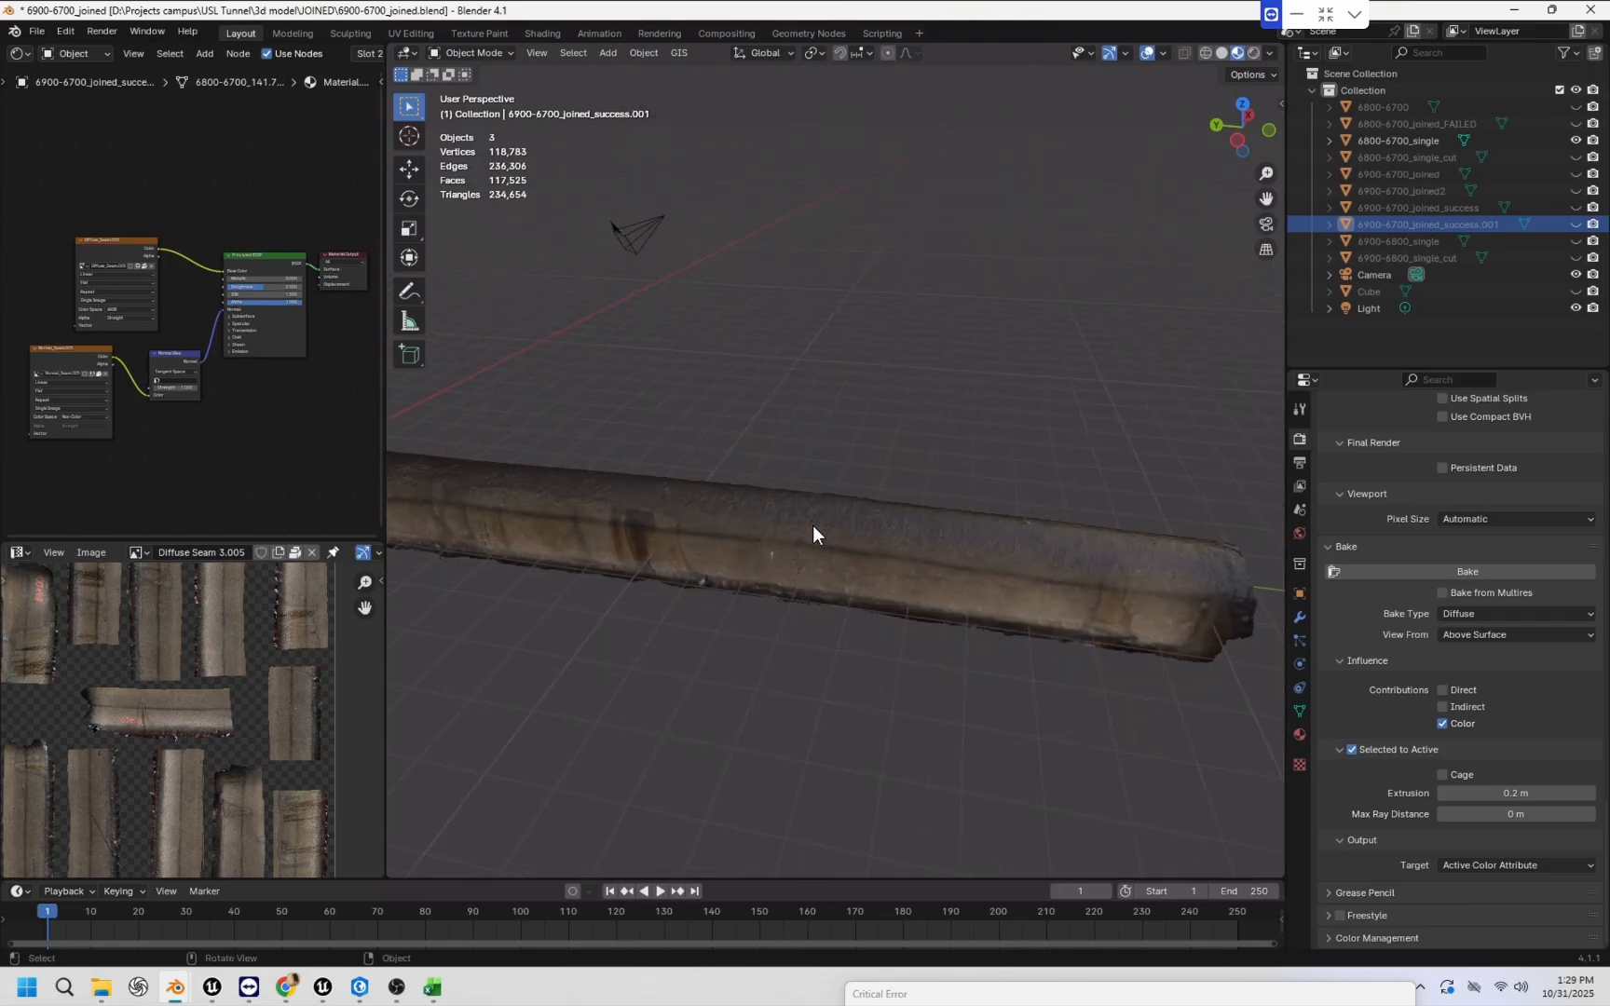
{"action": "middle_click_drag", "start_coordinate": [1135, 546], "coordinate": [1011, 557]}
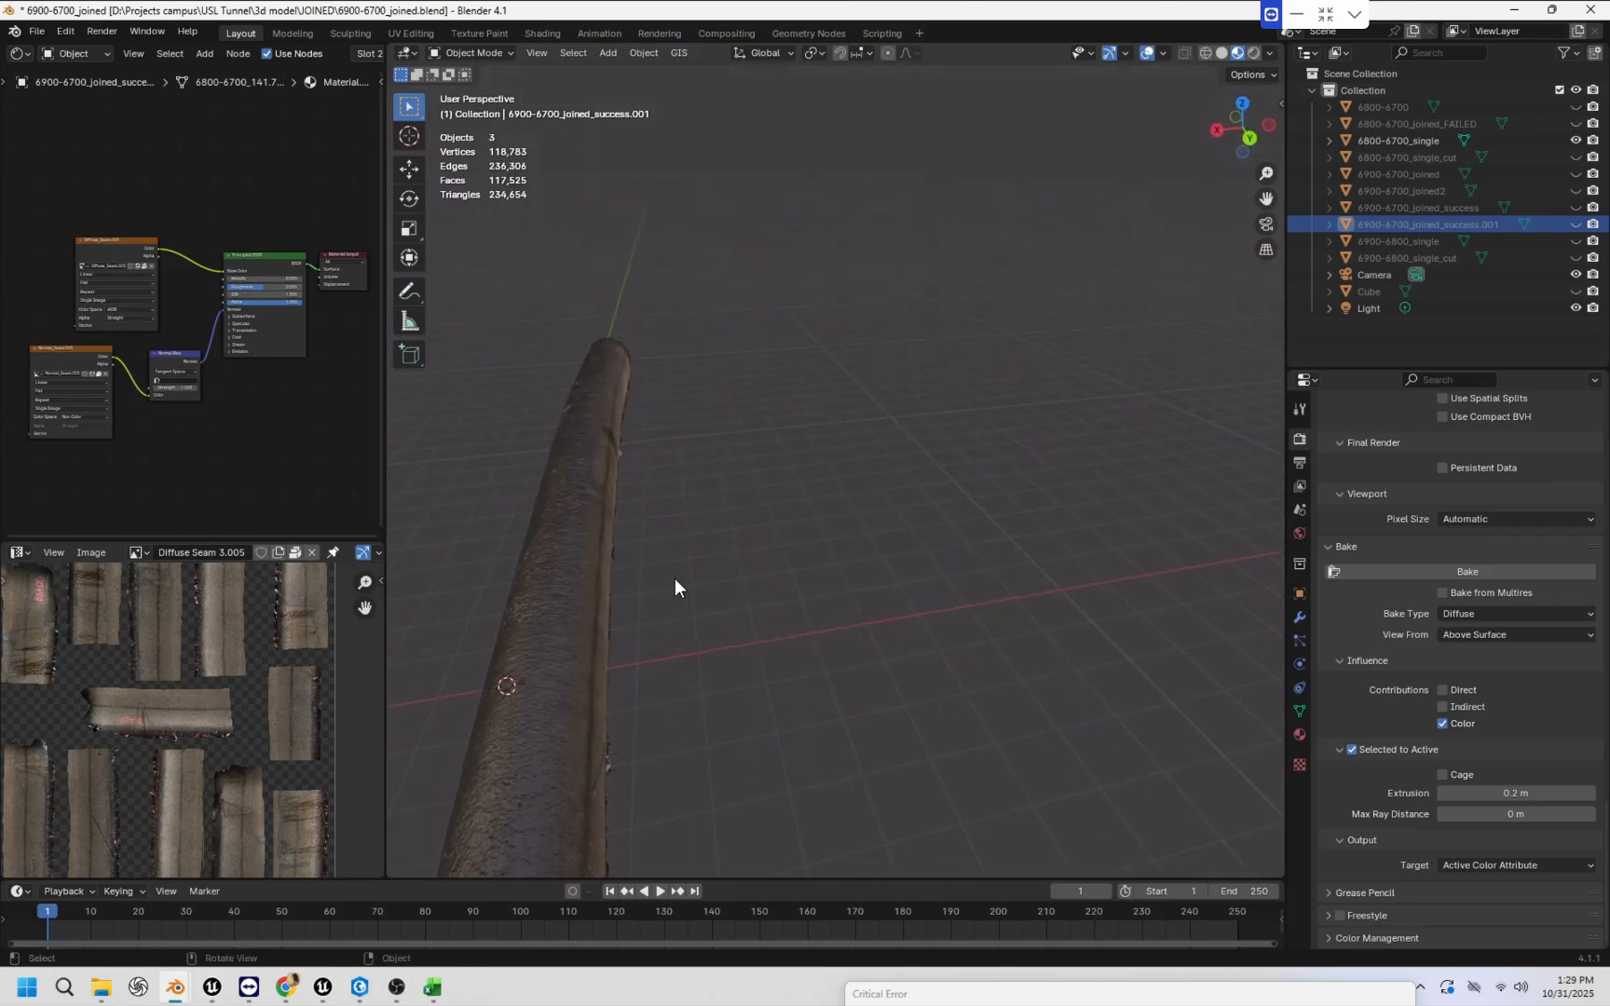
{"action": "middle_click_drag", "start_coordinate": [675, 578], "coordinate": [825, 565]}
{"action": "middle_click_drag", "start_coordinate": [651, 699], "coordinate": [364, 460]}
{"action": "middle_click_drag", "start_coordinate": [760, 483], "coordinate": [1031, 493]}
{"action": "scroll", "coordinate": [791, 448], "scroll_direction": "down", "scroll_amount": 2}
{"action": "scroll", "coordinate": [845, 436], "scroll_direction": "down", "scroll_amount": 3}
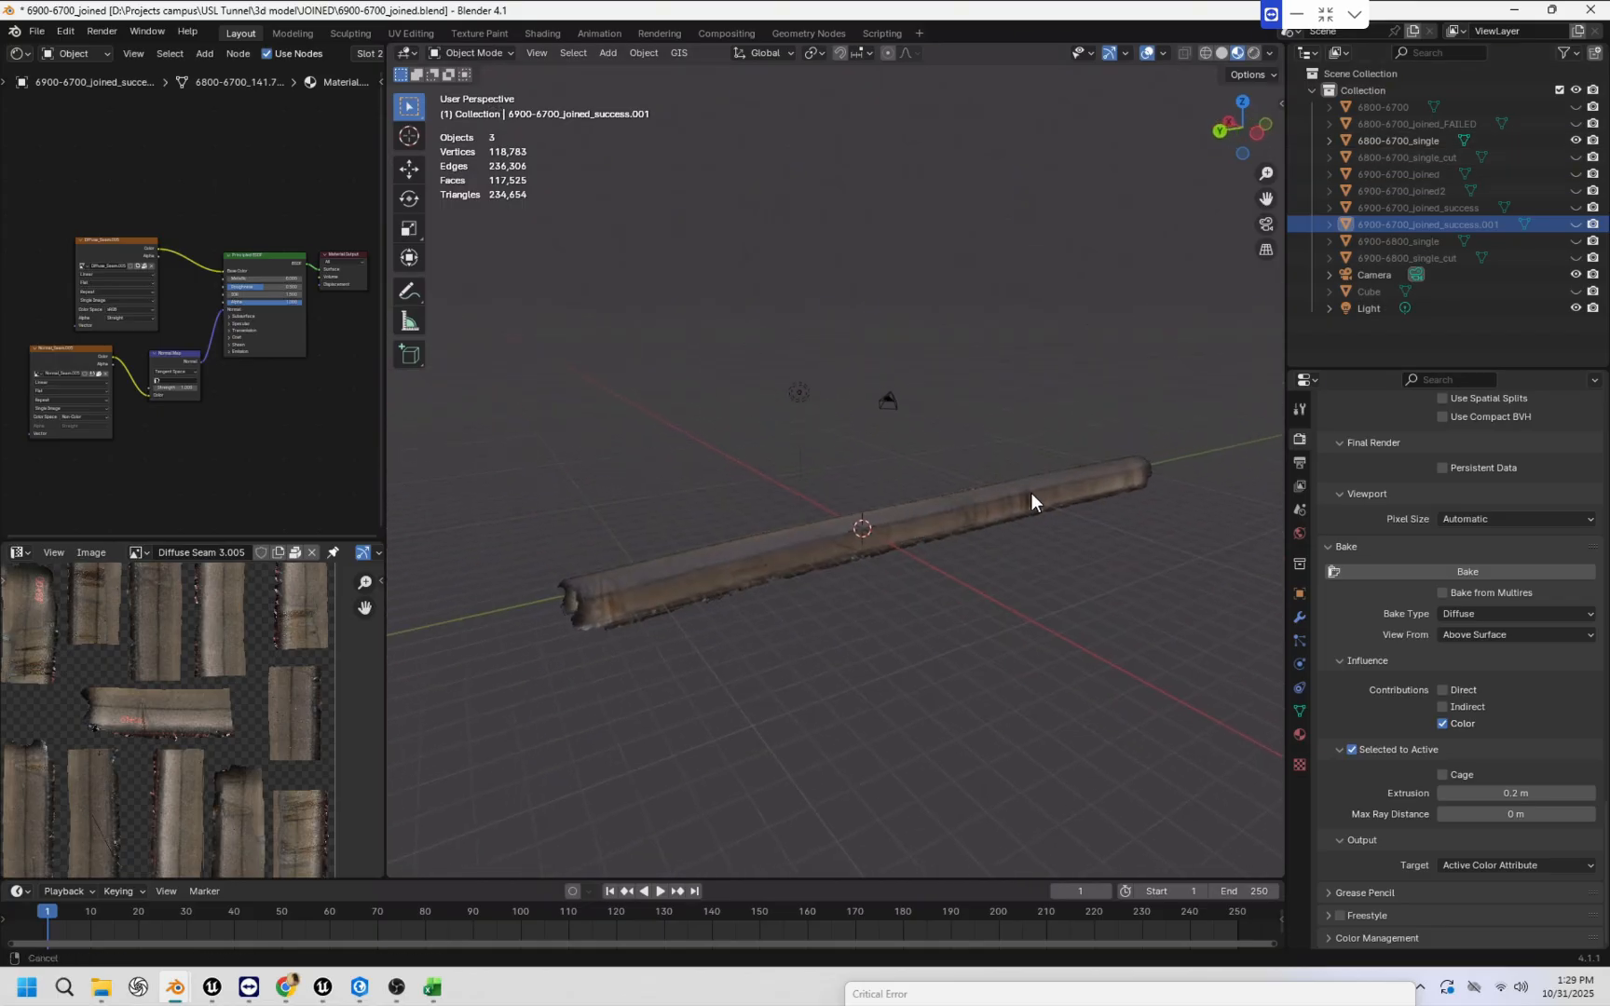
Show the dense 6800-6700 mesh together with 6800-6700_single and examine it along its full length.
{"action": "left_click", "coordinate": [1576, 109]}
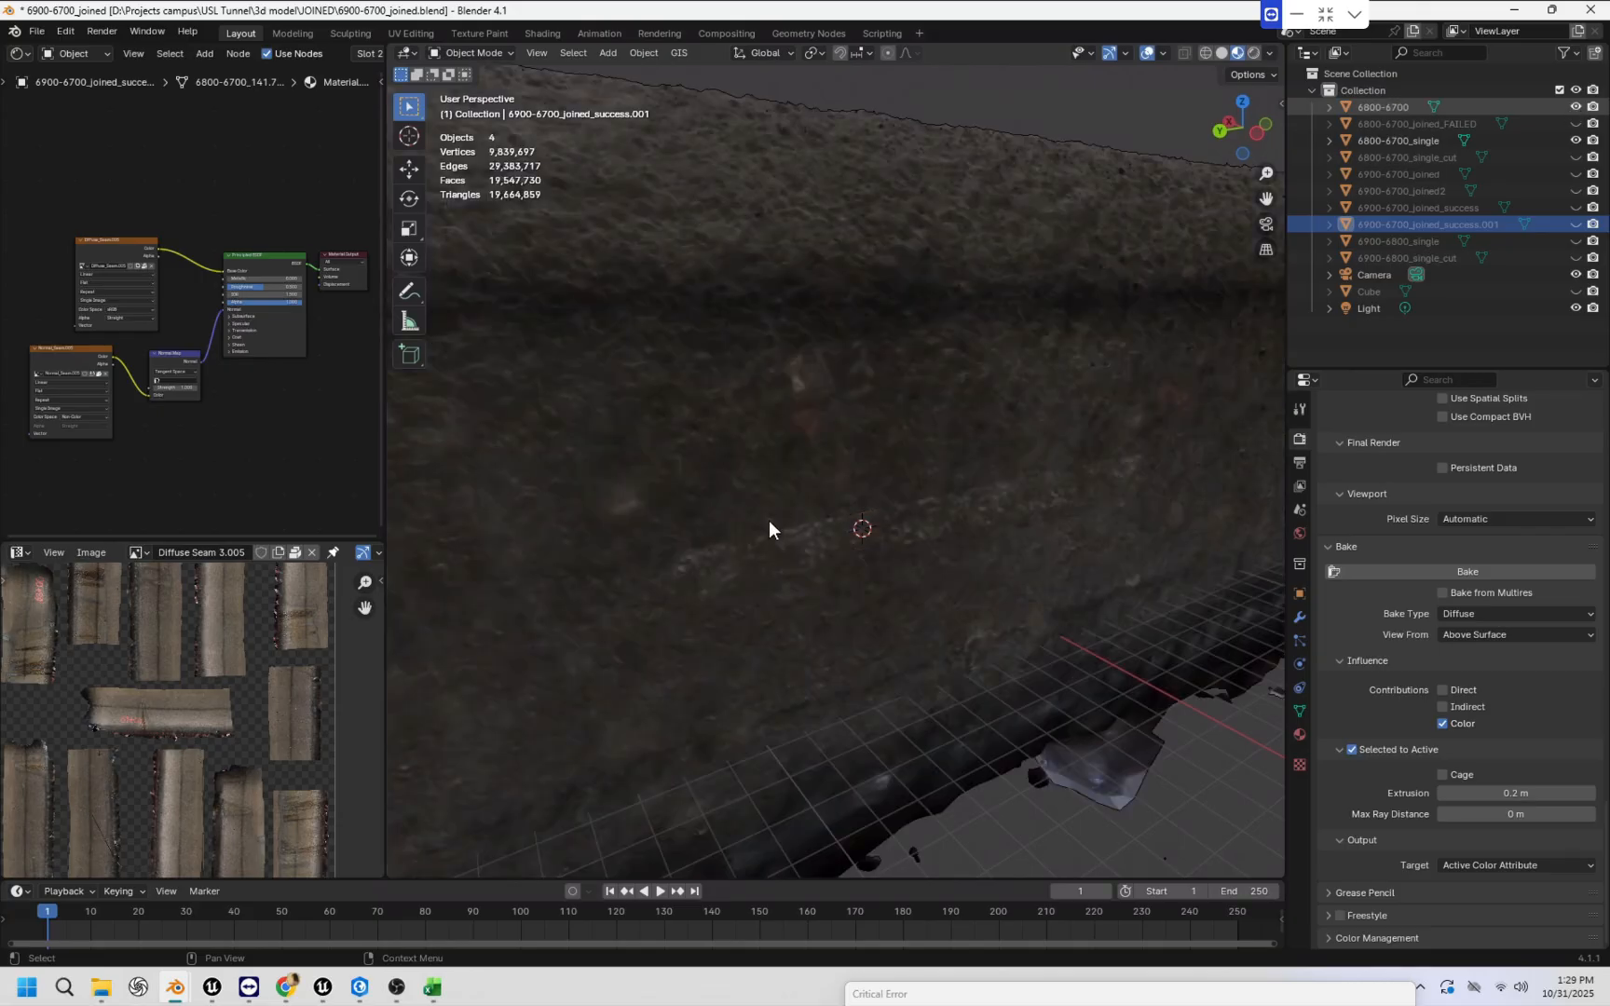
{"action": "scroll", "coordinate": [769, 519], "scroll_direction": "down", "scroll_amount": 6}
{"action": "scroll", "coordinate": [772, 504], "scroll_direction": "down", "scroll_amount": 4}
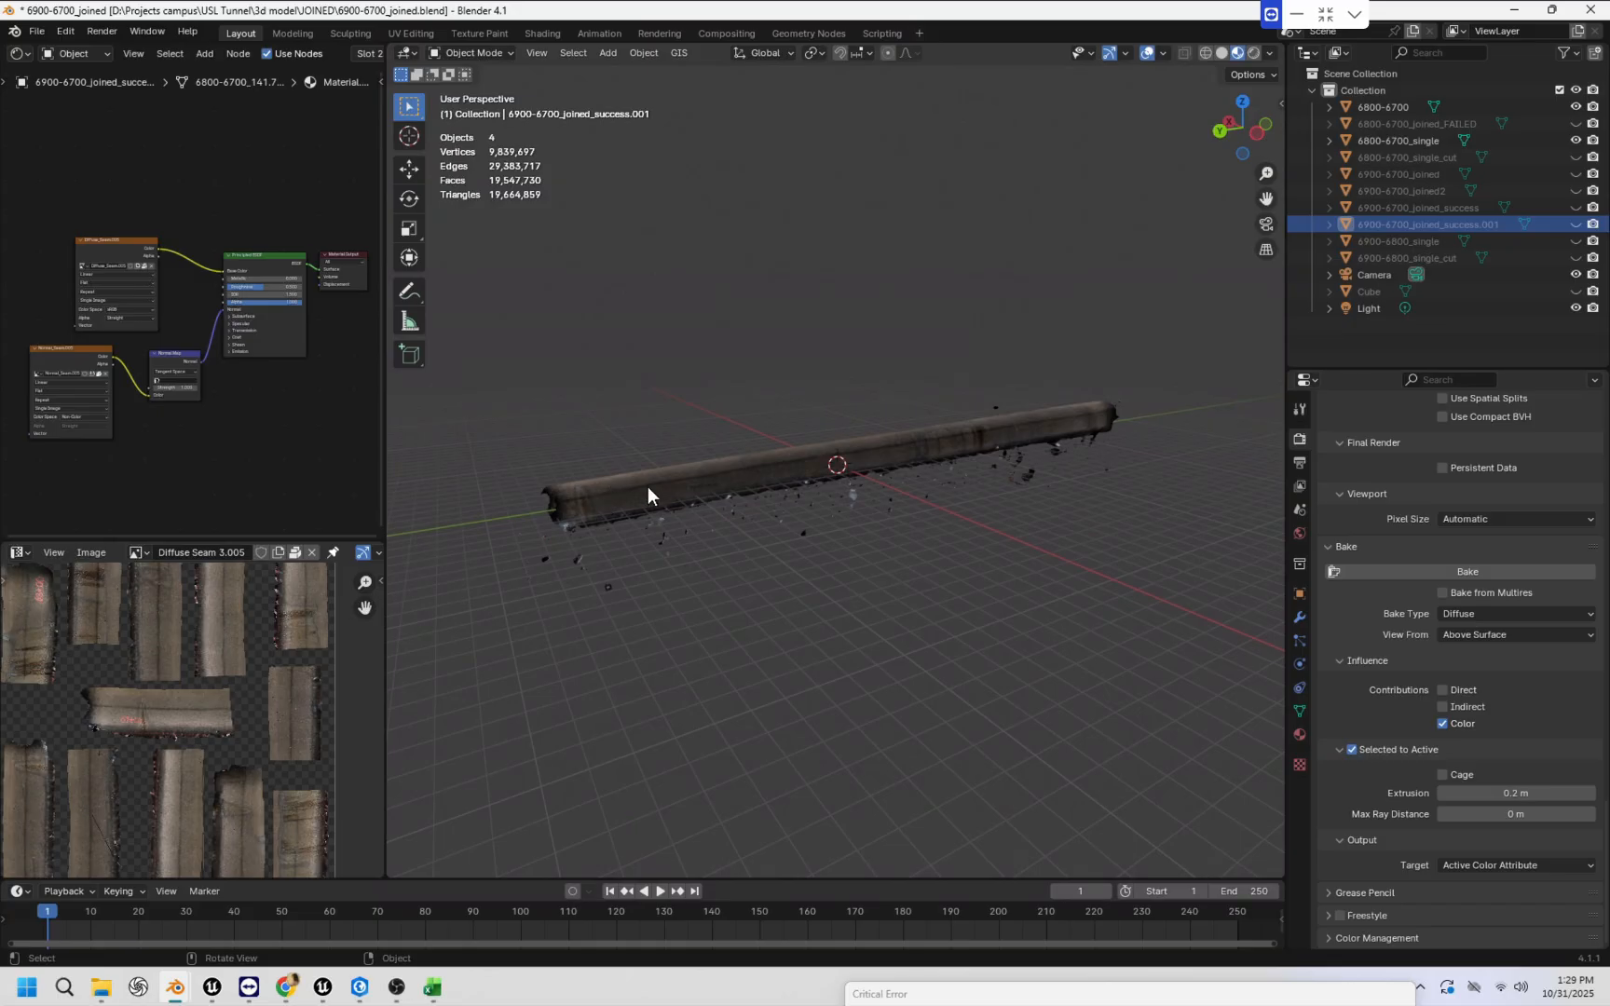
{"action": "middle_click_drag", "start_coordinate": [740, 503], "coordinate": [779, 518]}
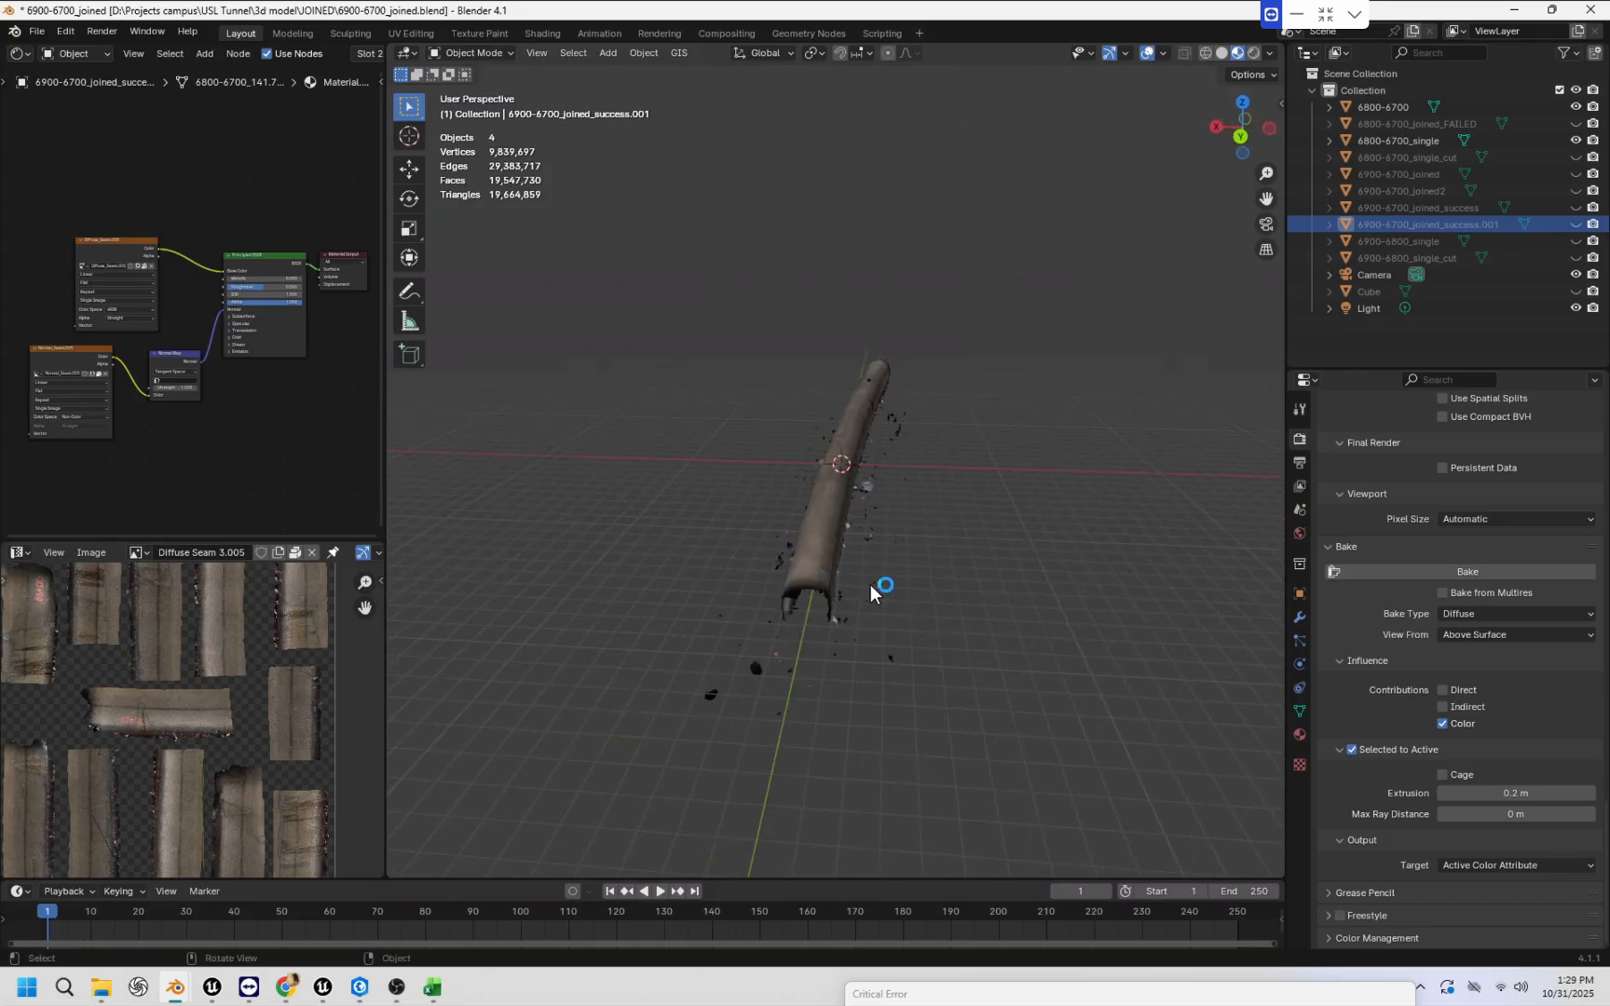
{"action": "middle_click_drag", "start_coordinate": [871, 591], "coordinate": [884, 425]}
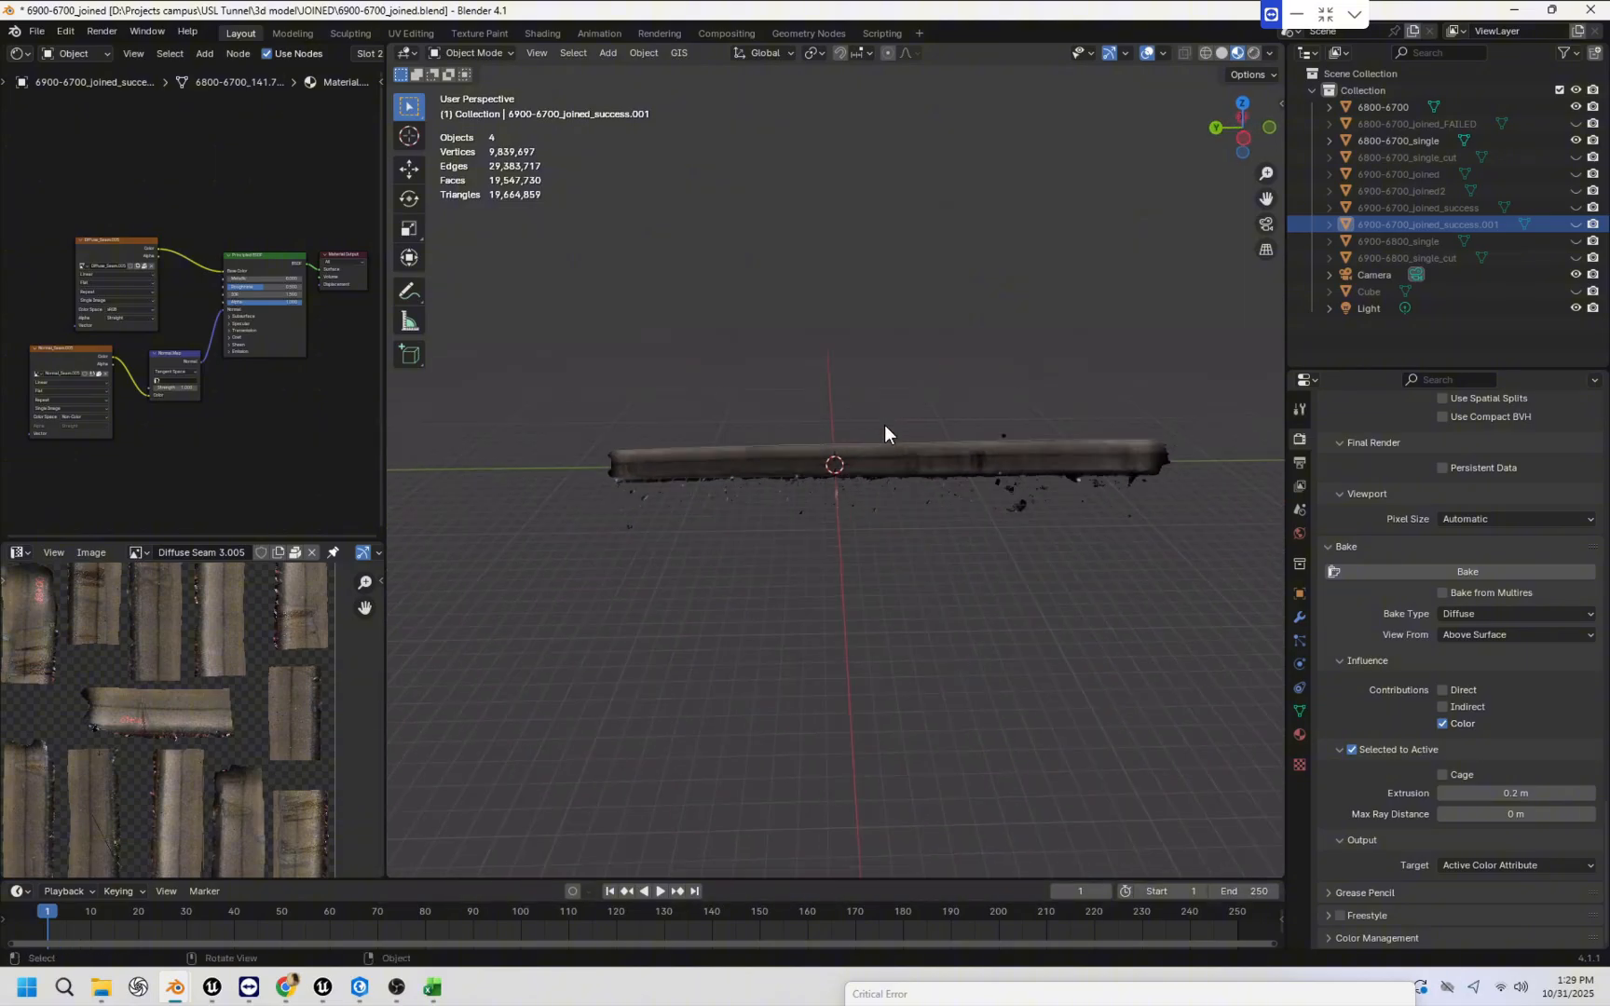
{"action": "scroll", "coordinate": [874, 438], "scroll_direction": "up", "scroll_amount": 3}
{"action": "middle_click_drag", "start_coordinate": [785, 503], "coordinate": [876, 528]}
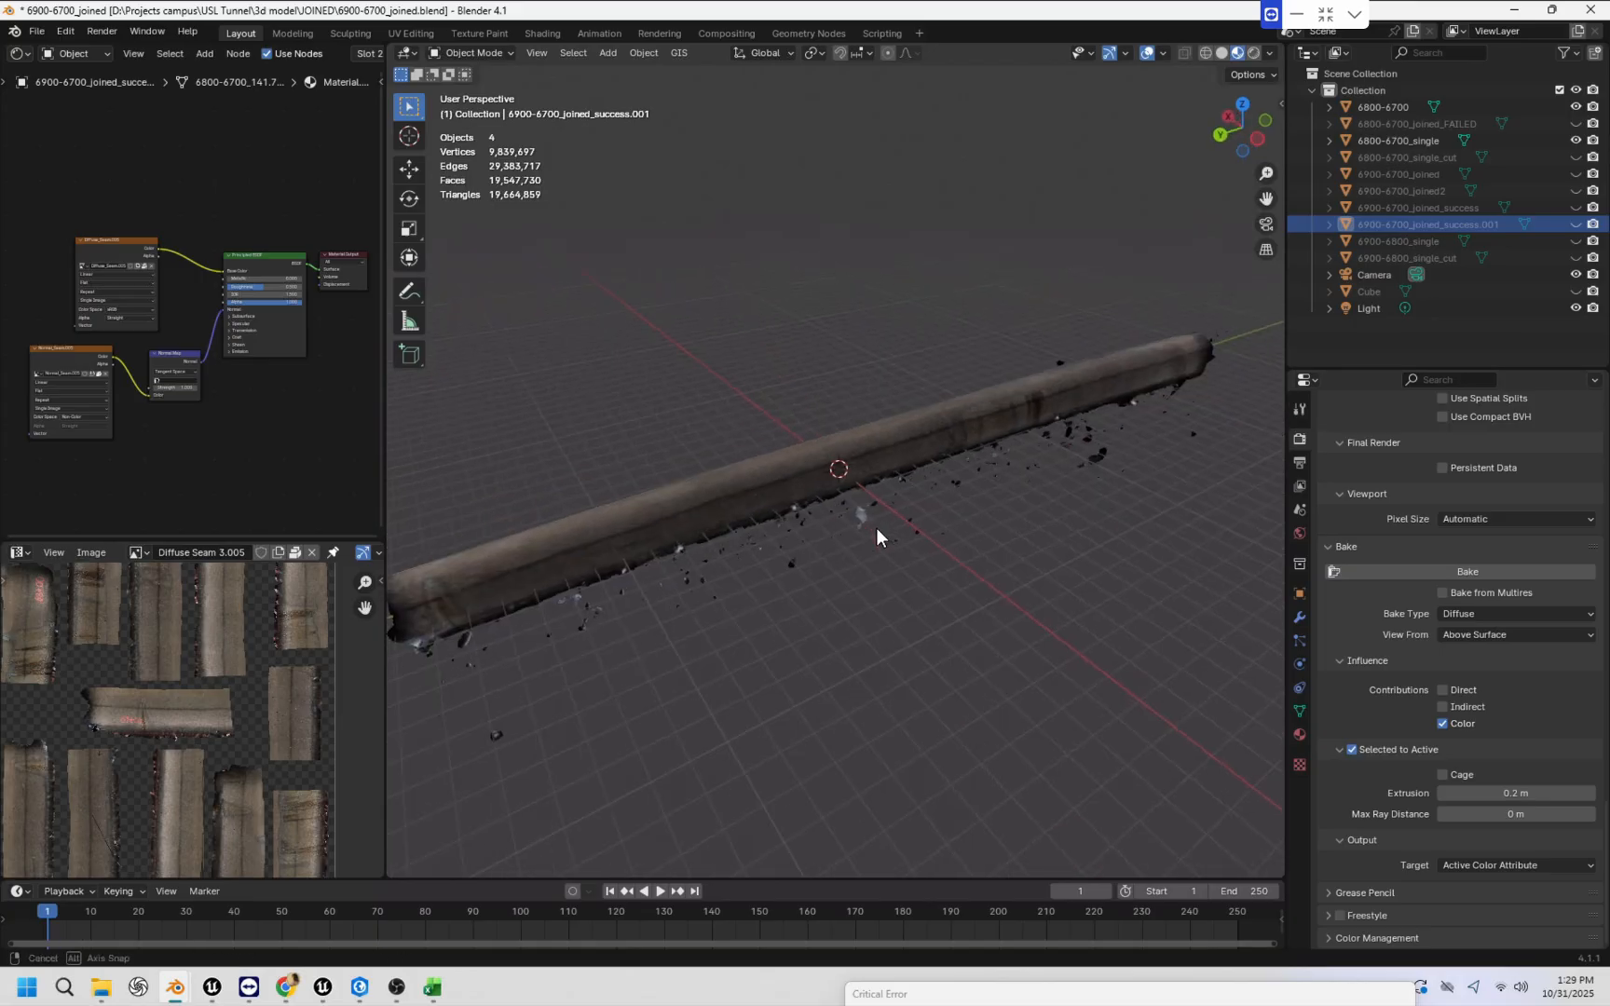
Hide the 6800-6700 mesh and view the low-poly 6800-6700_single tunnel on its own for comparison.
{"action": "left_click", "coordinate": [1575, 109]}
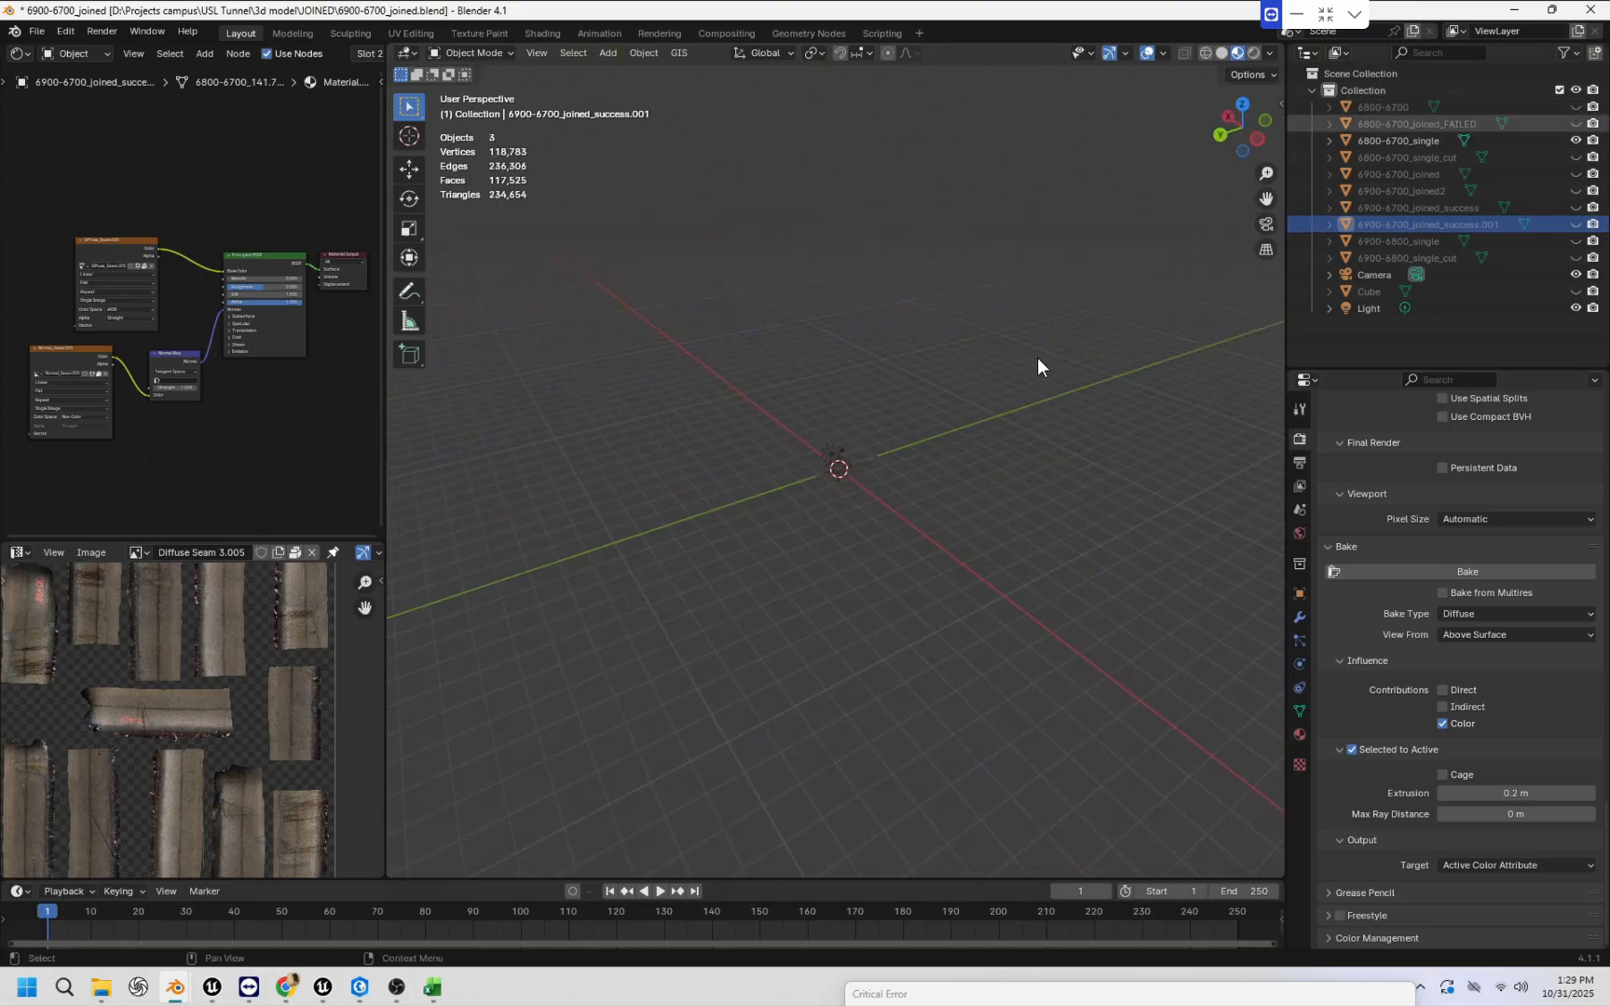
{"action": "scroll", "coordinate": [826, 444], "scroll_direction": "down", "scroll_amount": 3}
{"action": "scroll", "coordinate": [819, 567], "scroll_direction": "up", "scroll_amount": 5}
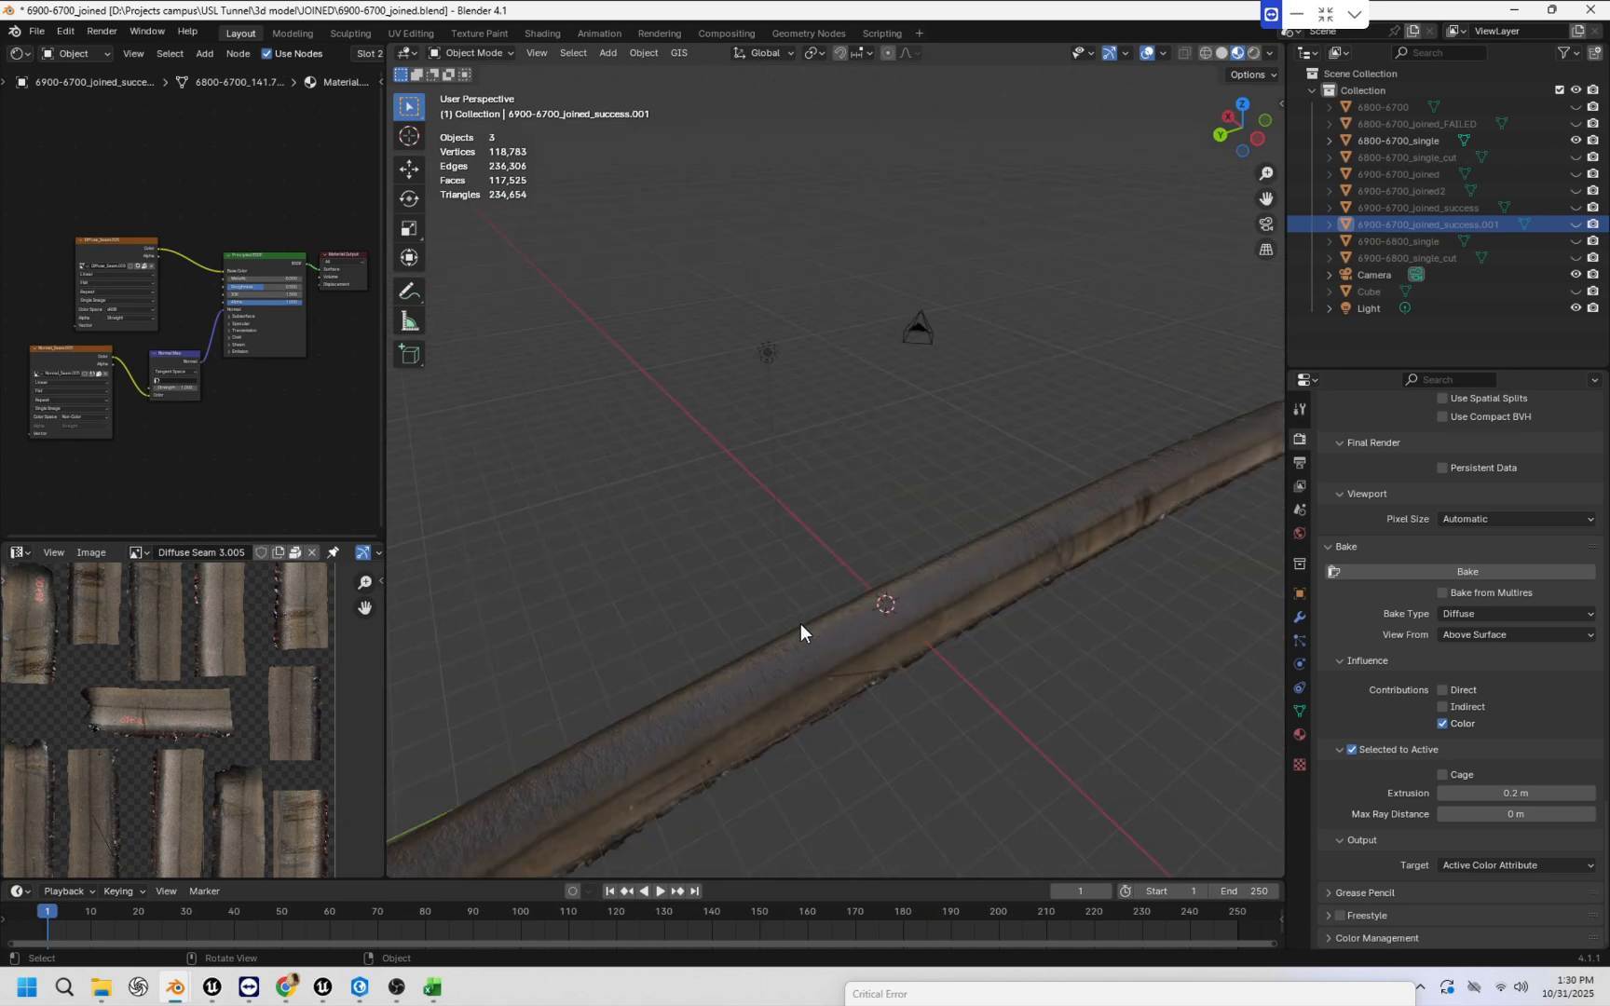
{"action": "scroll", "coordinate": [811, 615], "scroll_direction": "down", "scroll_amount": 3}
{"action": "middle_click_drag", "start_coordinate": [793, 607], "coordinate": [735, 614]}
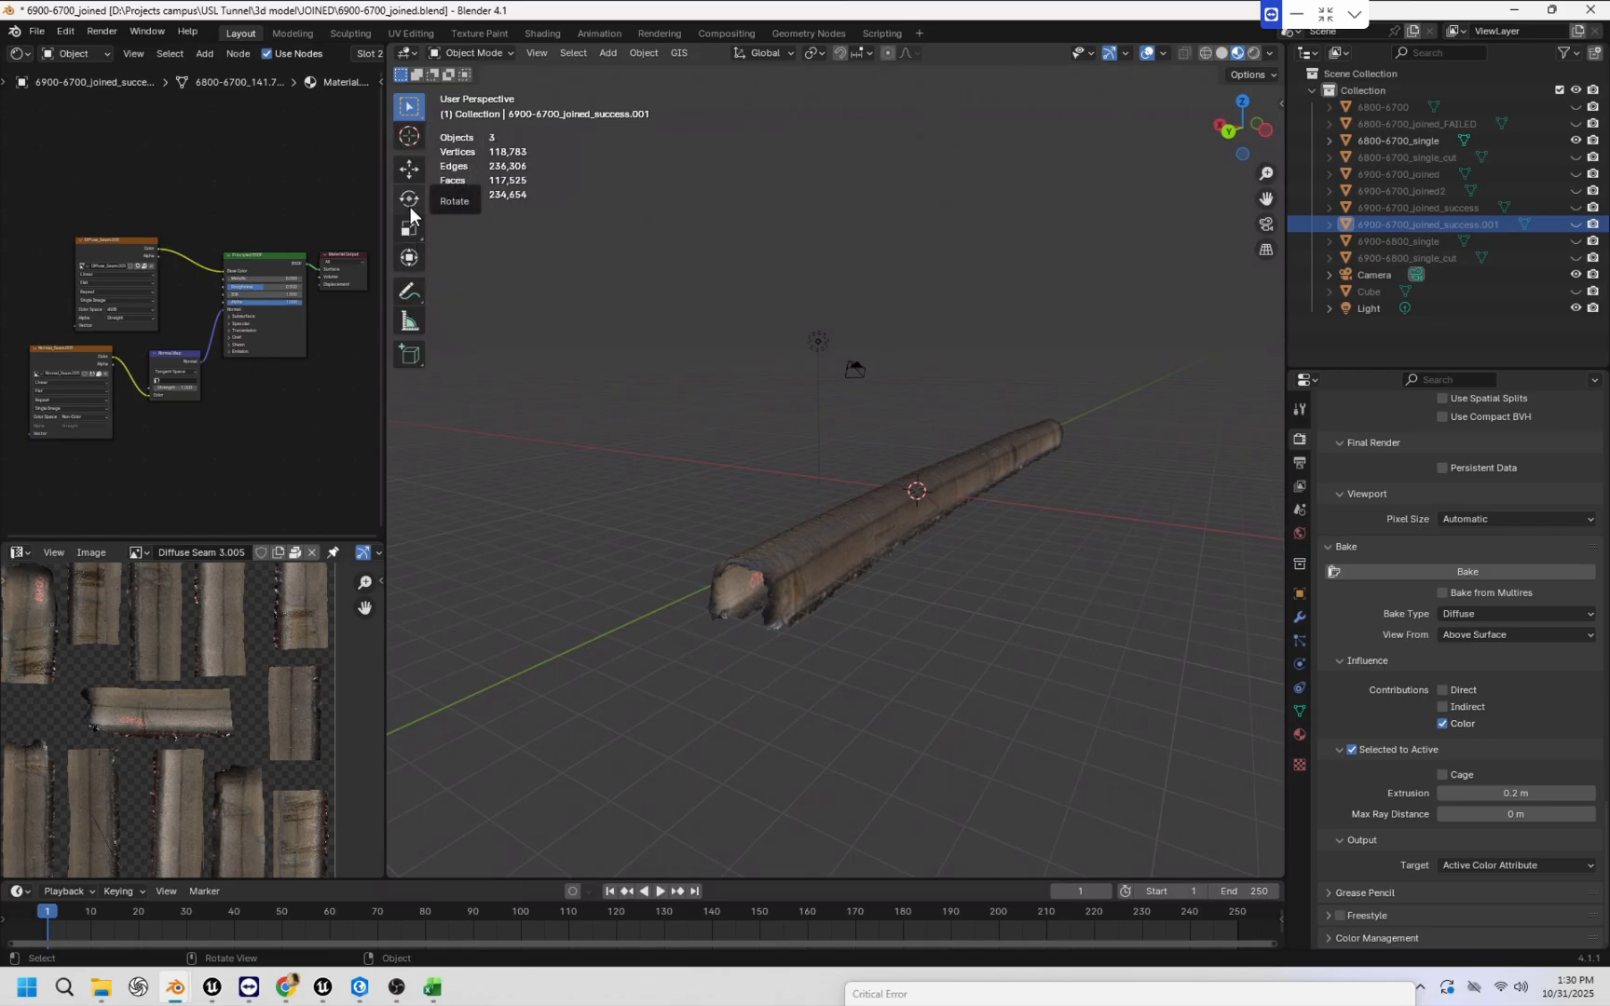
Select the 6800-6700_single tunnel, and switch to the open for_youtube_2 Blender file to view its tunnel from farther away.
{"action": "middle_click_drag", "start_coordinate": [791, 578], "coordinate": [797, 590]}
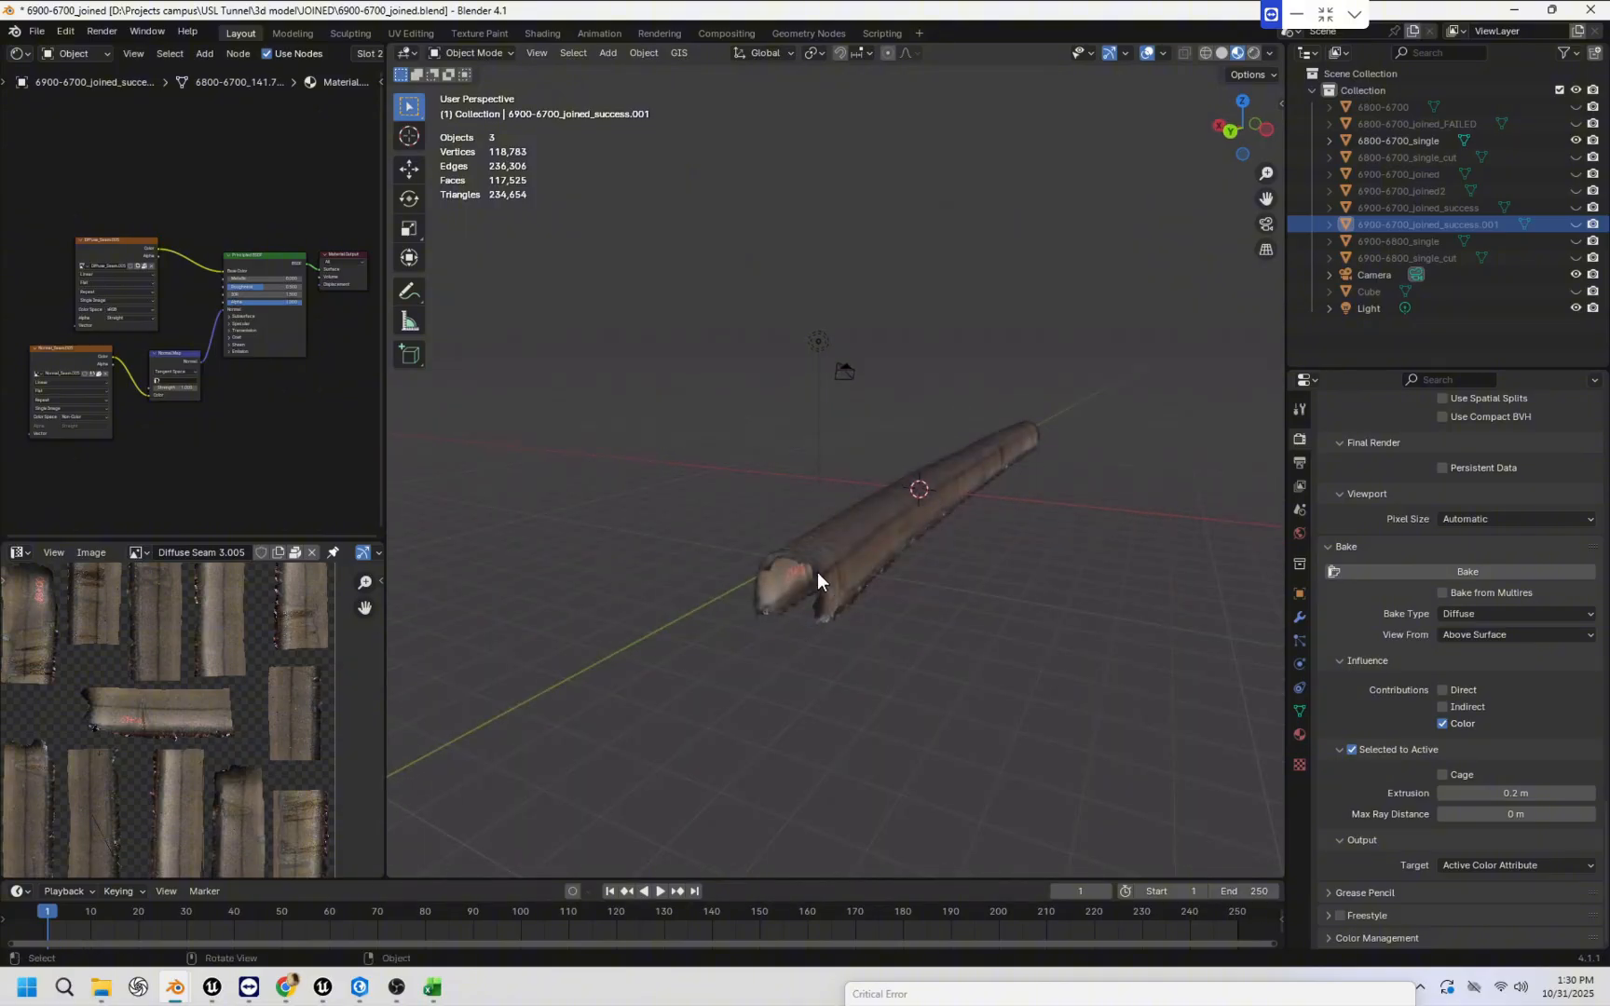
{"action": "left_click", "coordinate": [1394, 141]}
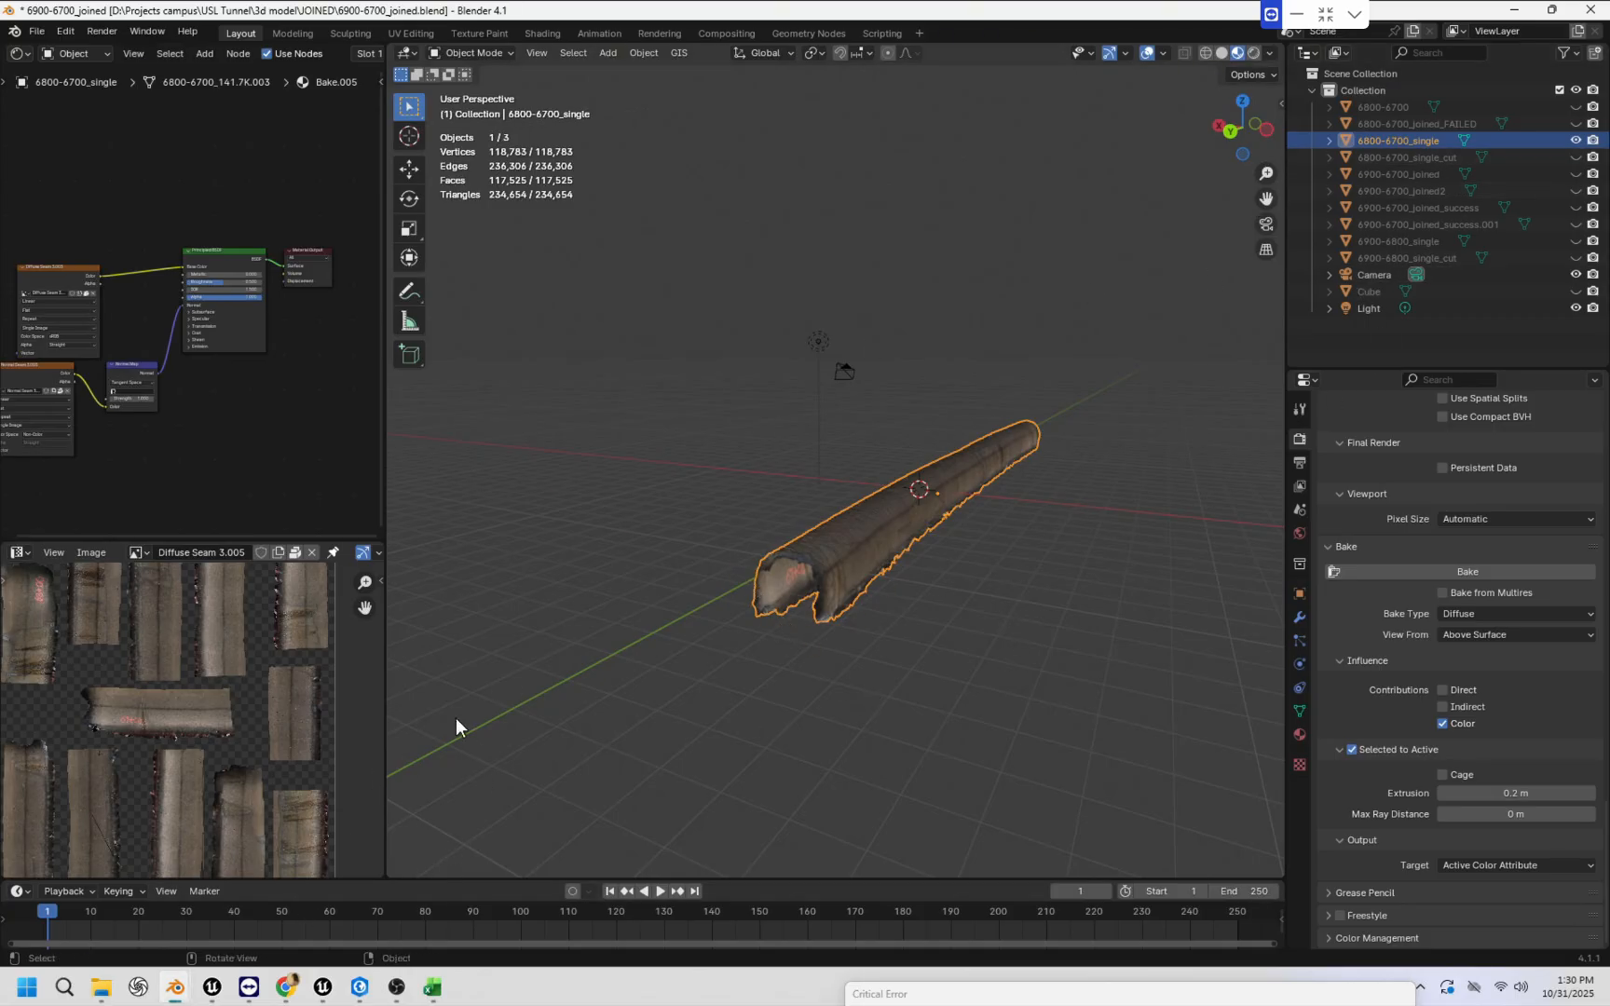
{"action": "mouse_move", "coordinate": [173, 992]}
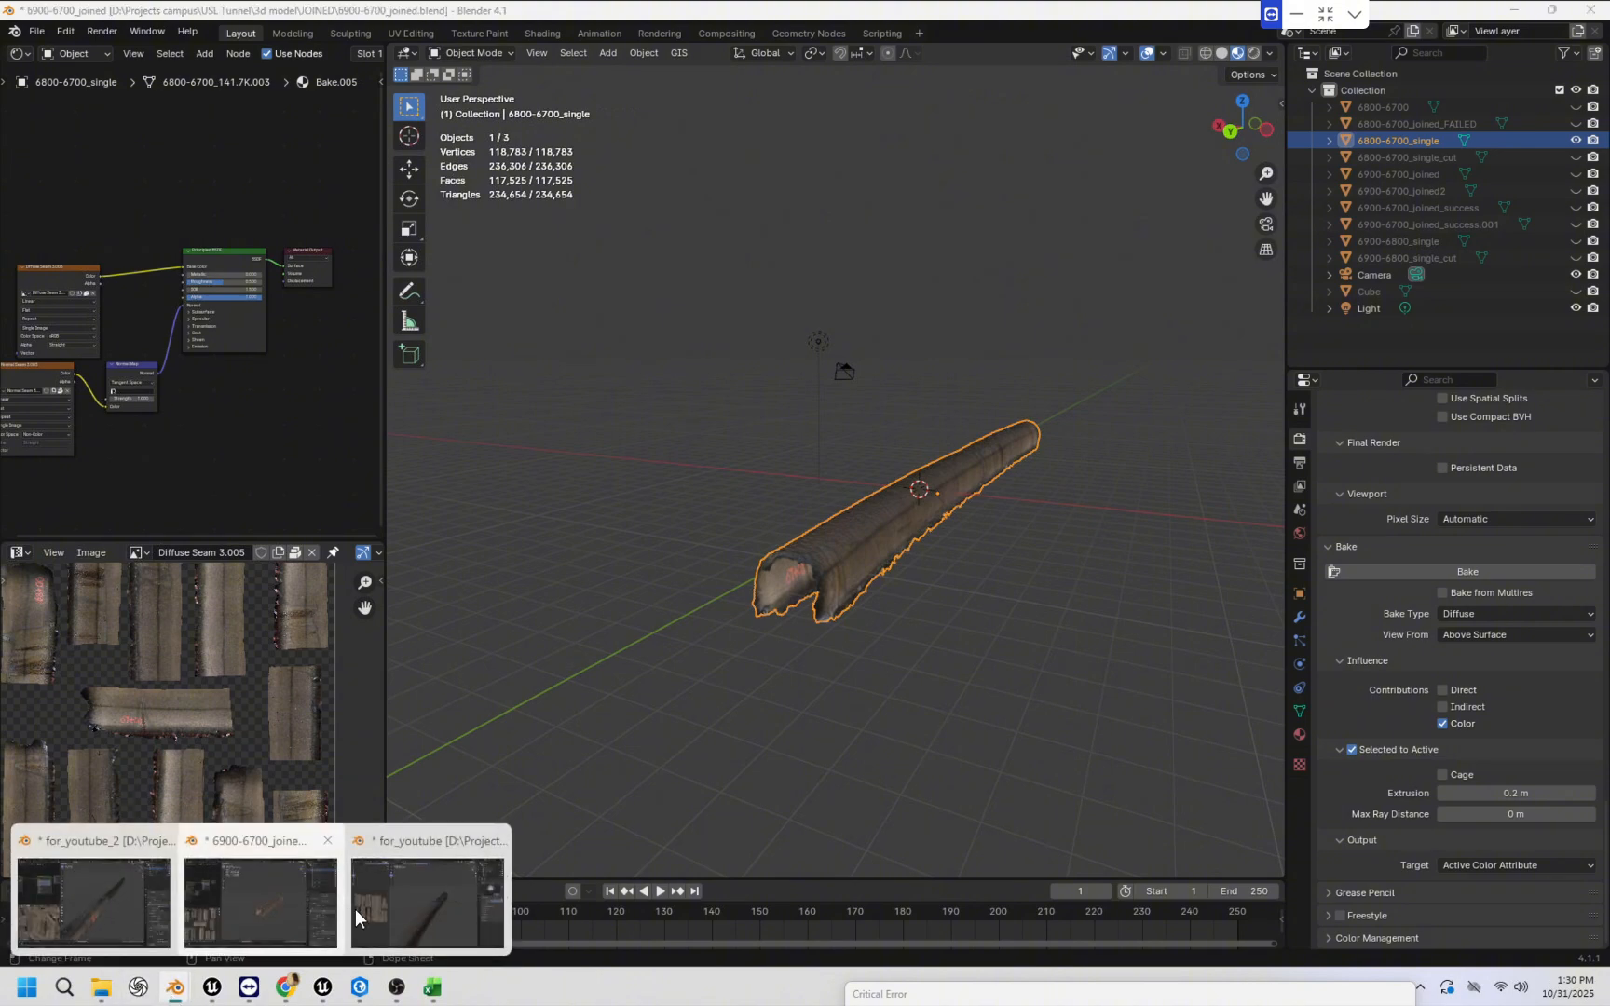
{"action": "mouse_move", "coordinate": [431, 905]}
{"action": "mouse_move", "coordinate": [315, 920]}
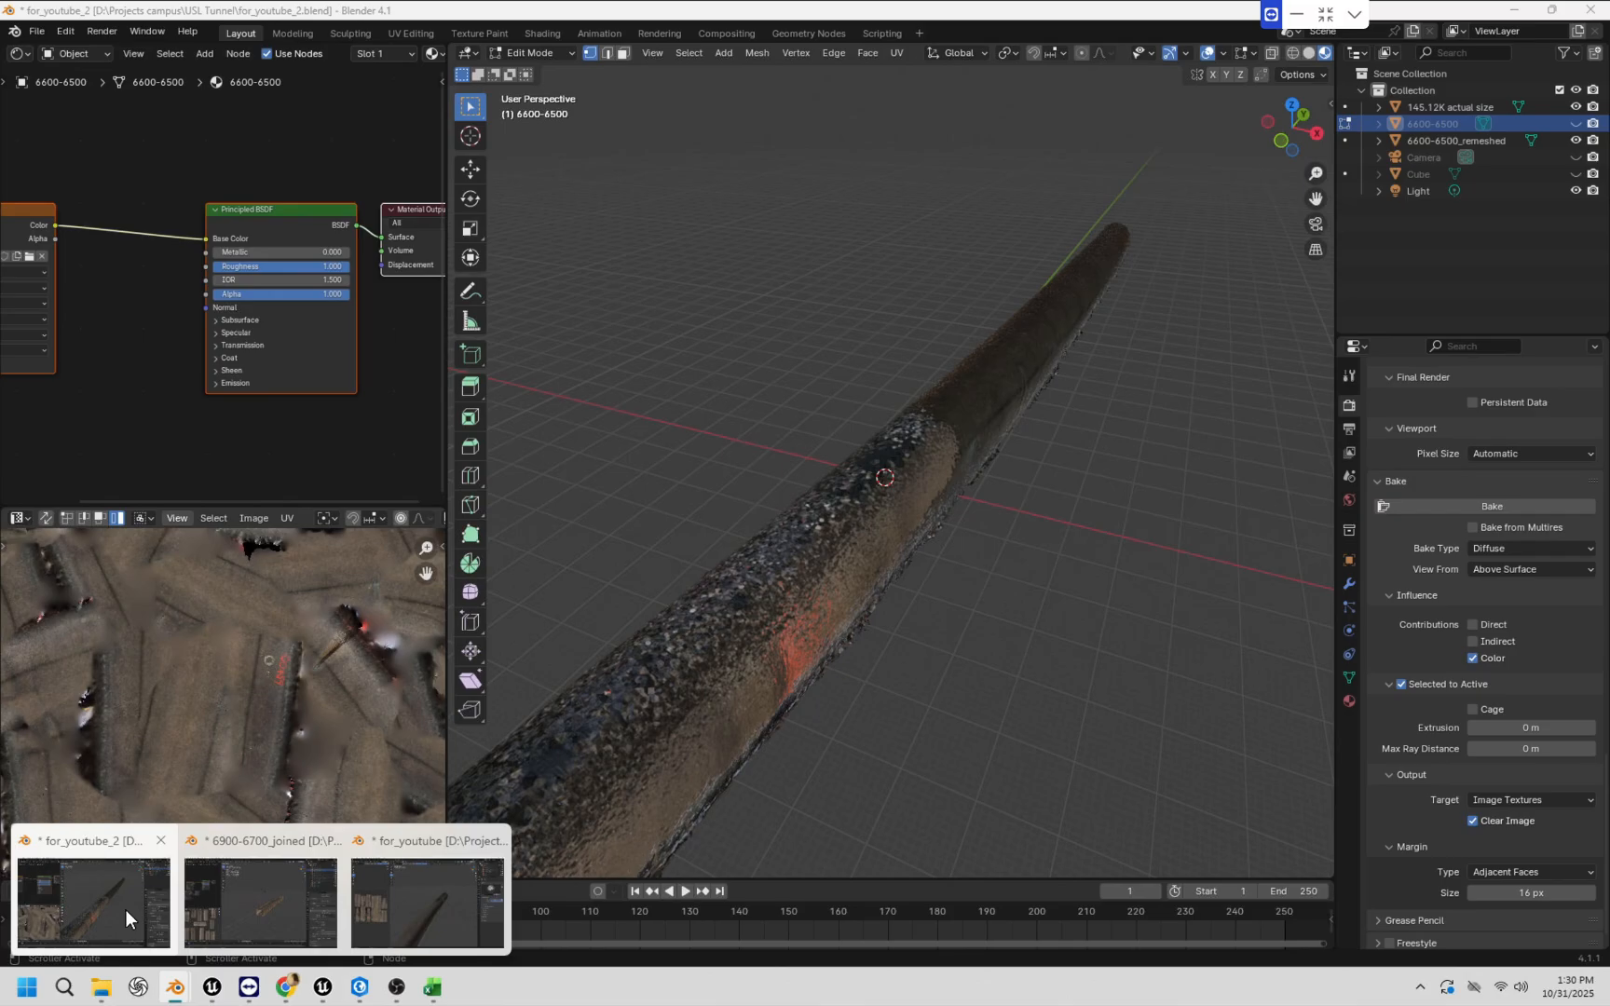
{"action": "left_click", "coordinate": [125, 909]}
{"action": "scroll", "coordinate": [787, 559], "scroll_direction": "down", "scroll_amount": 3}
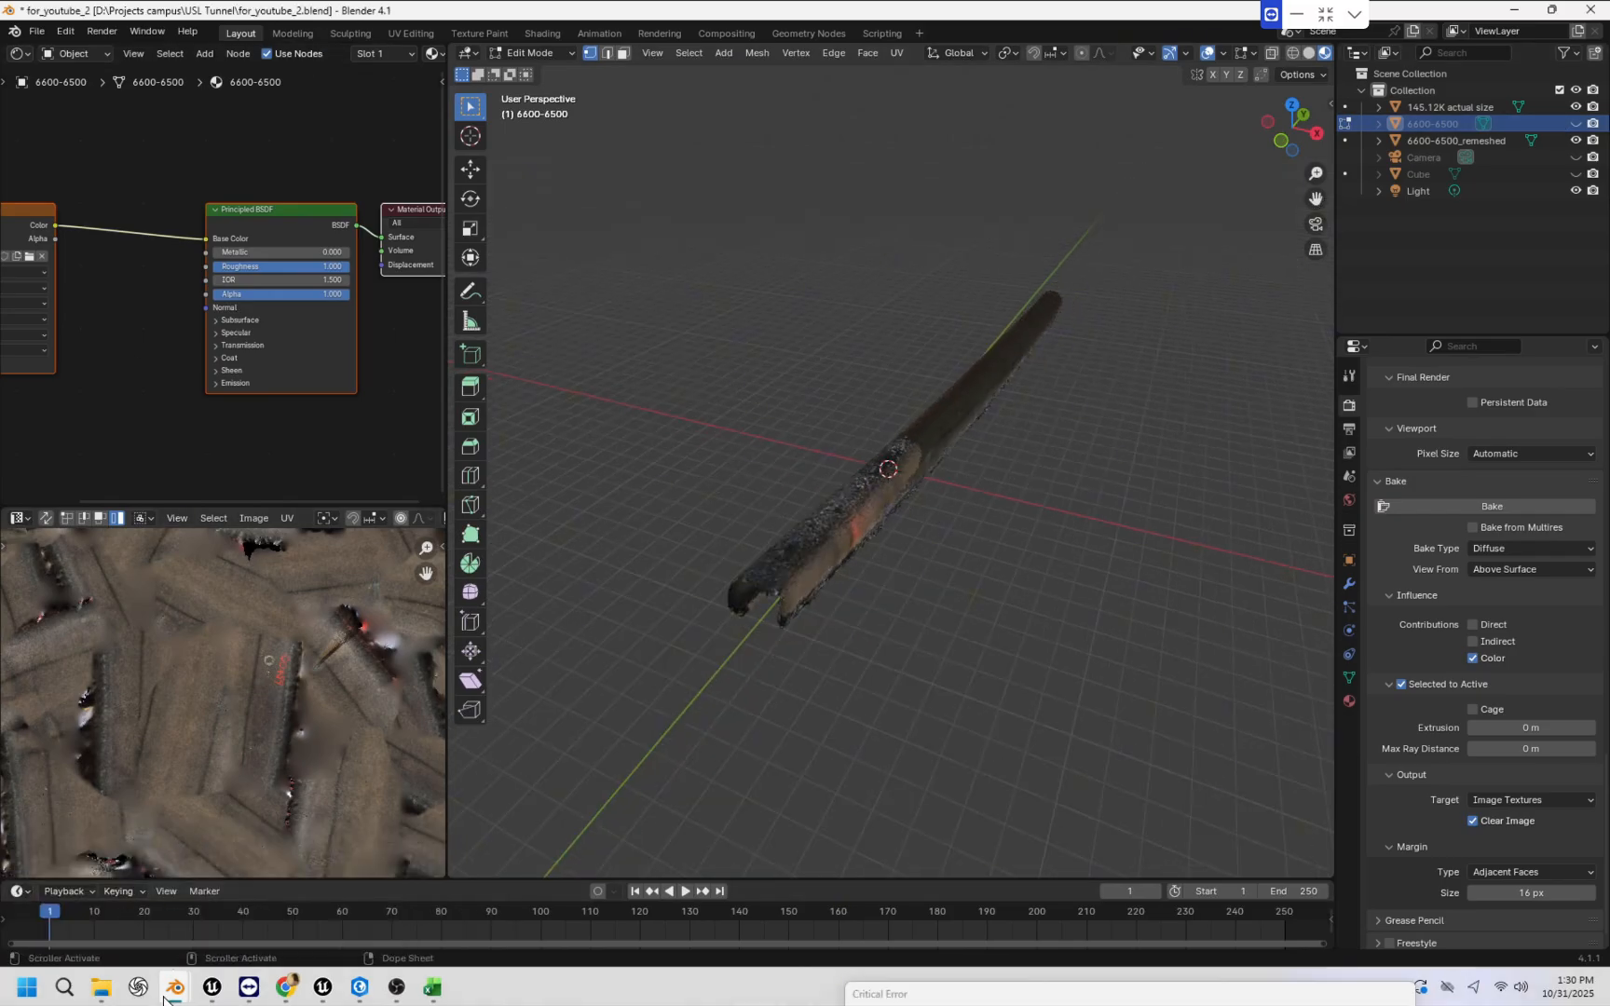
Switch to the open for_youtube Blender file and view the full length of the 6600-6500_remeshed tunnel.
{"action": "mouse_move", "coordinate": [165, 989]}
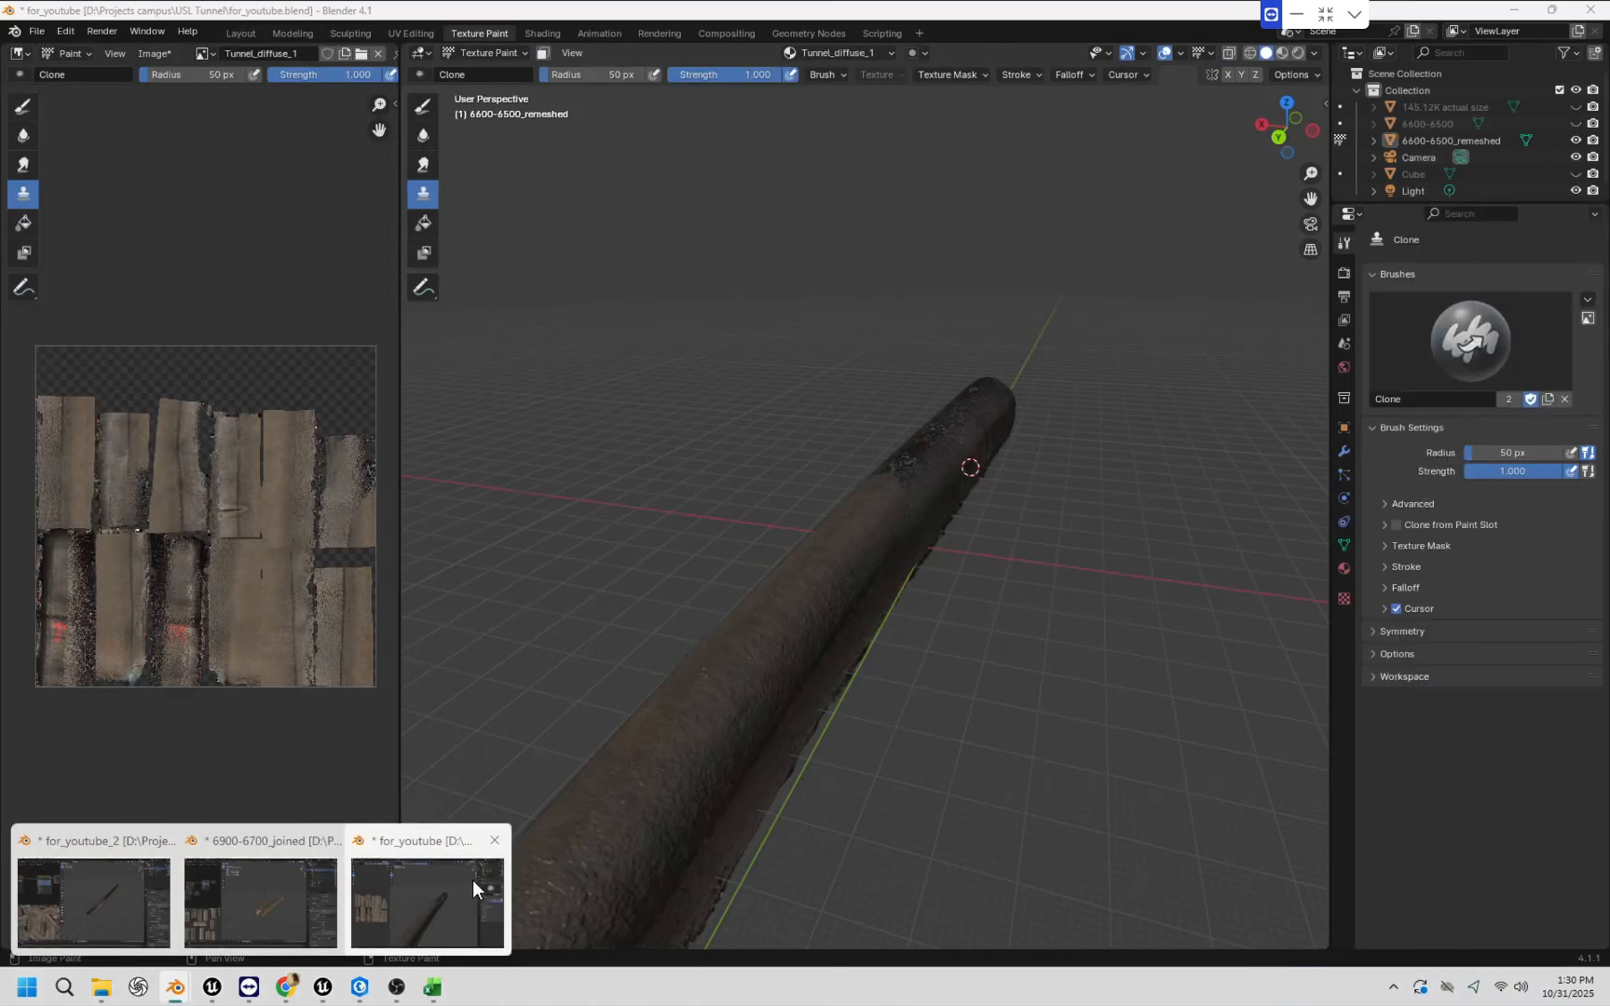
{"action": "left_click", "coordinate": [473, 880]}
{"action": "middle_click_drag", "start_coordinate": [1121, 518], "coordinate": [1024, 611]}
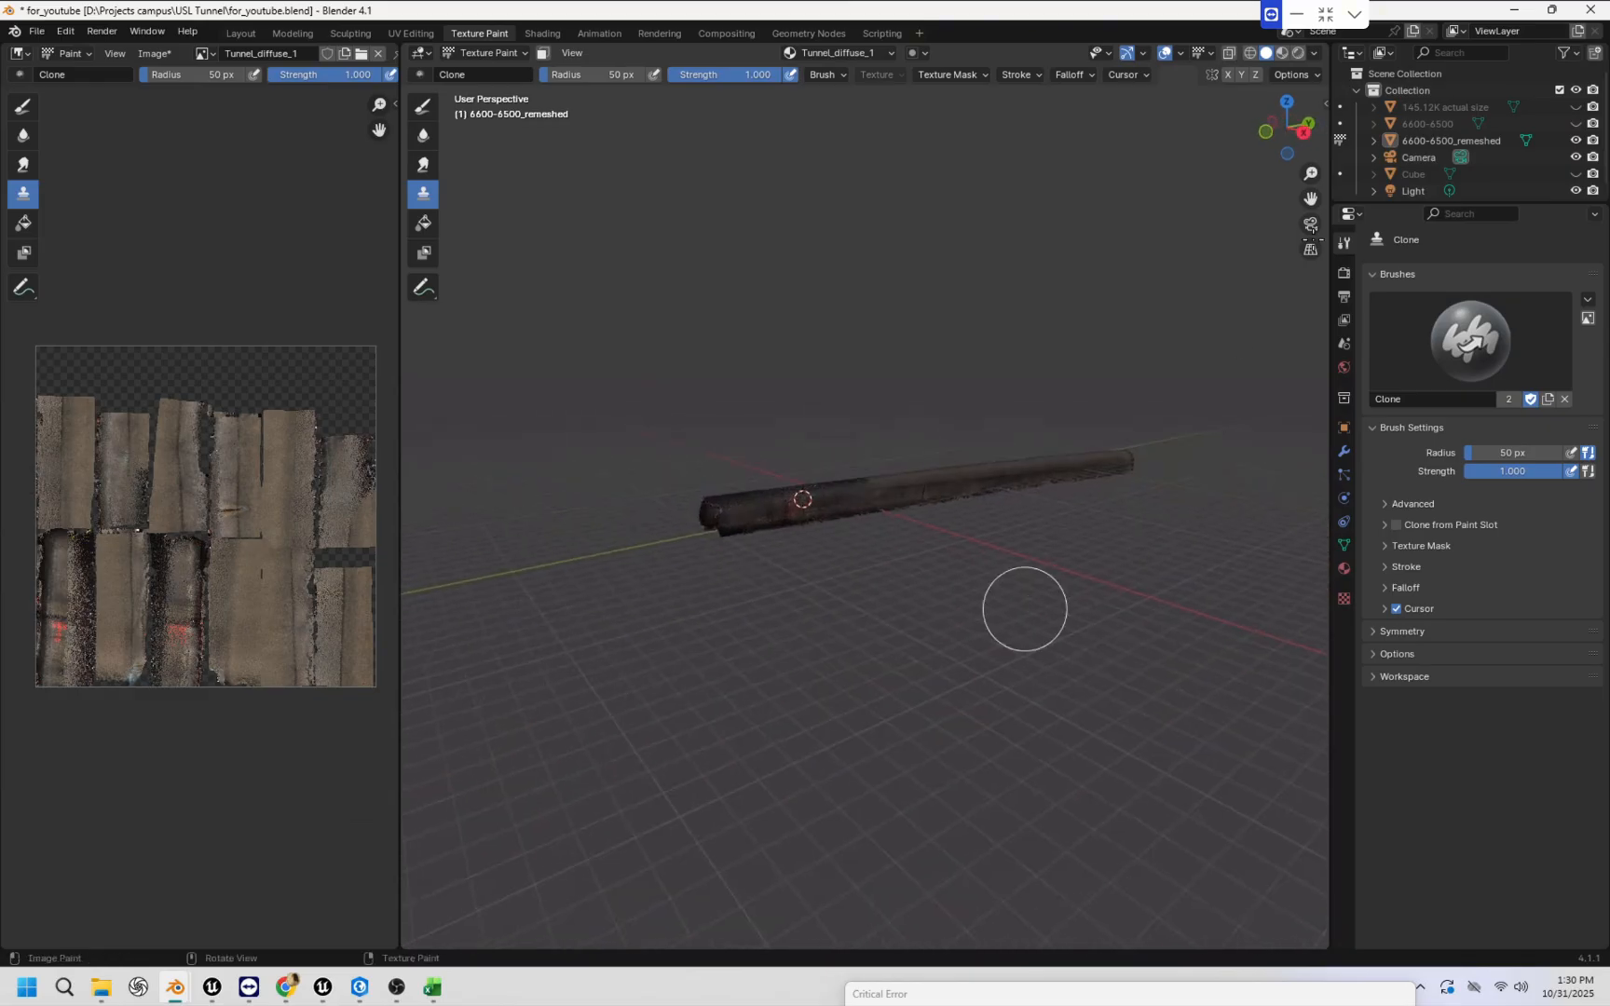
Show the 145.12K actual size mesh and hide 6600-6500_remeshed to view the actual-size tunnel on its own.
{"action": "left_click", "coordinate": [1454, 105]}
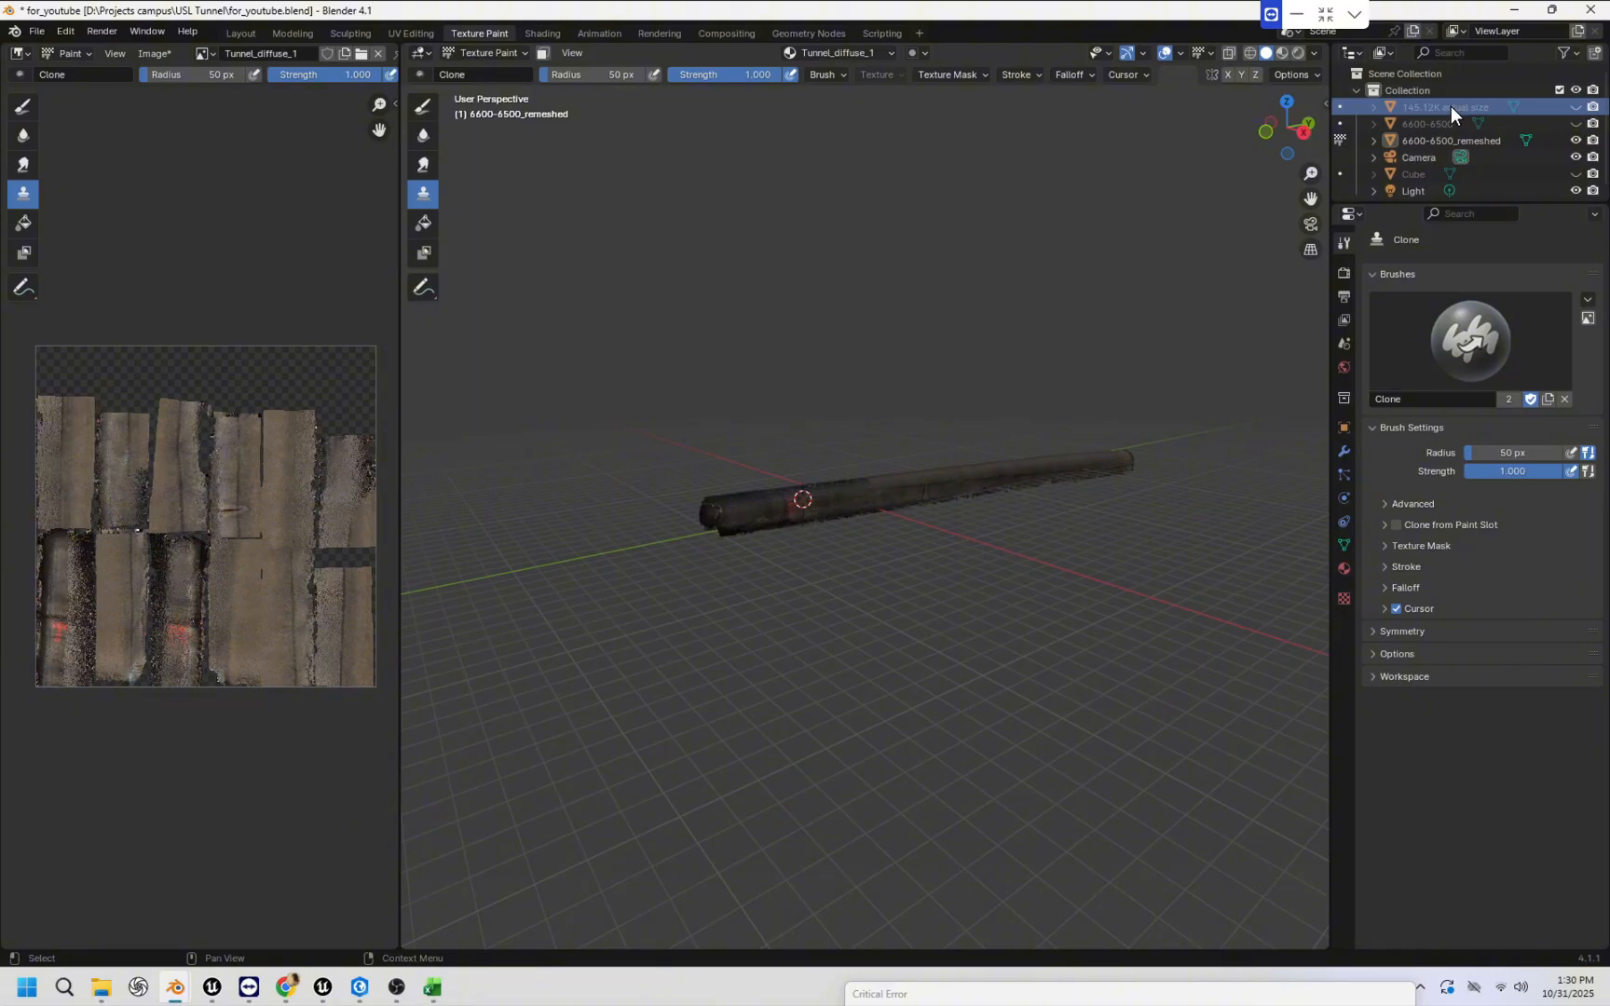
{"action": "middle_click_drag", "start_coordinate": [753, 467], "coordinate": [779, 486]}
{"action": "left_click", "coordinate": [1576, 107]}
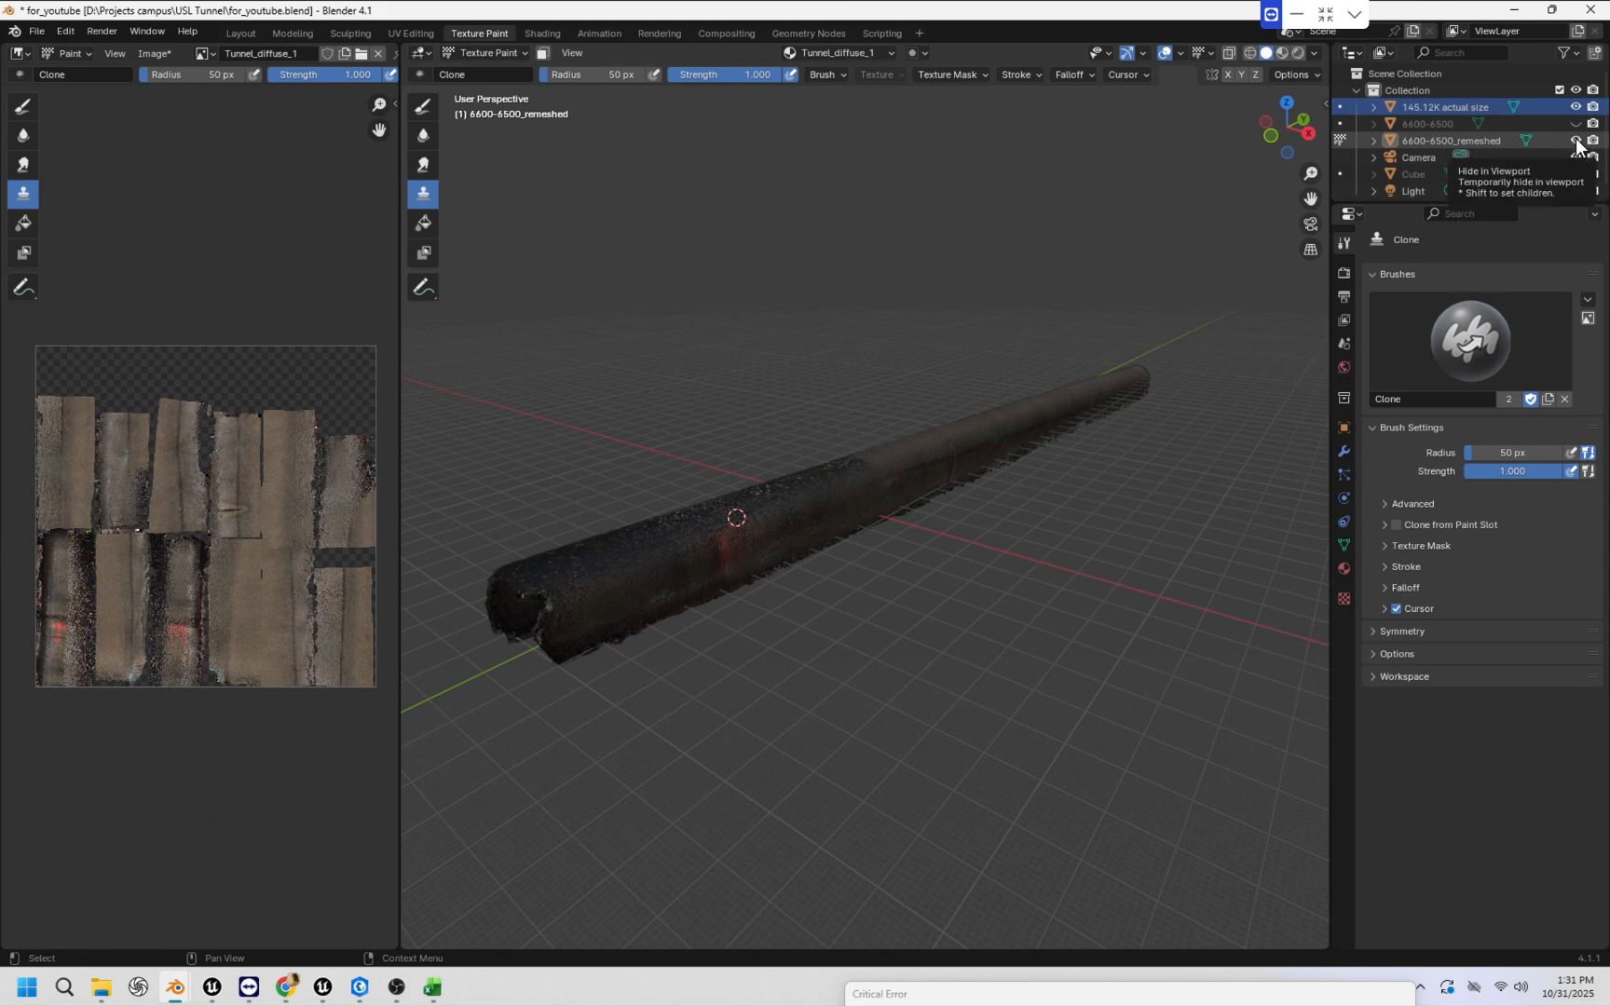
{"action": "left_click", "coordinate": [1575, 140]}
{"action": "scroll", "coordinate": [669, 582], "scroll_direction": "up", "scroll_amount": 4}
{"action": "middle_click_drag", "start_coordinate": [643, 583], "coordinate": [1083, 403], "text": "shift"}
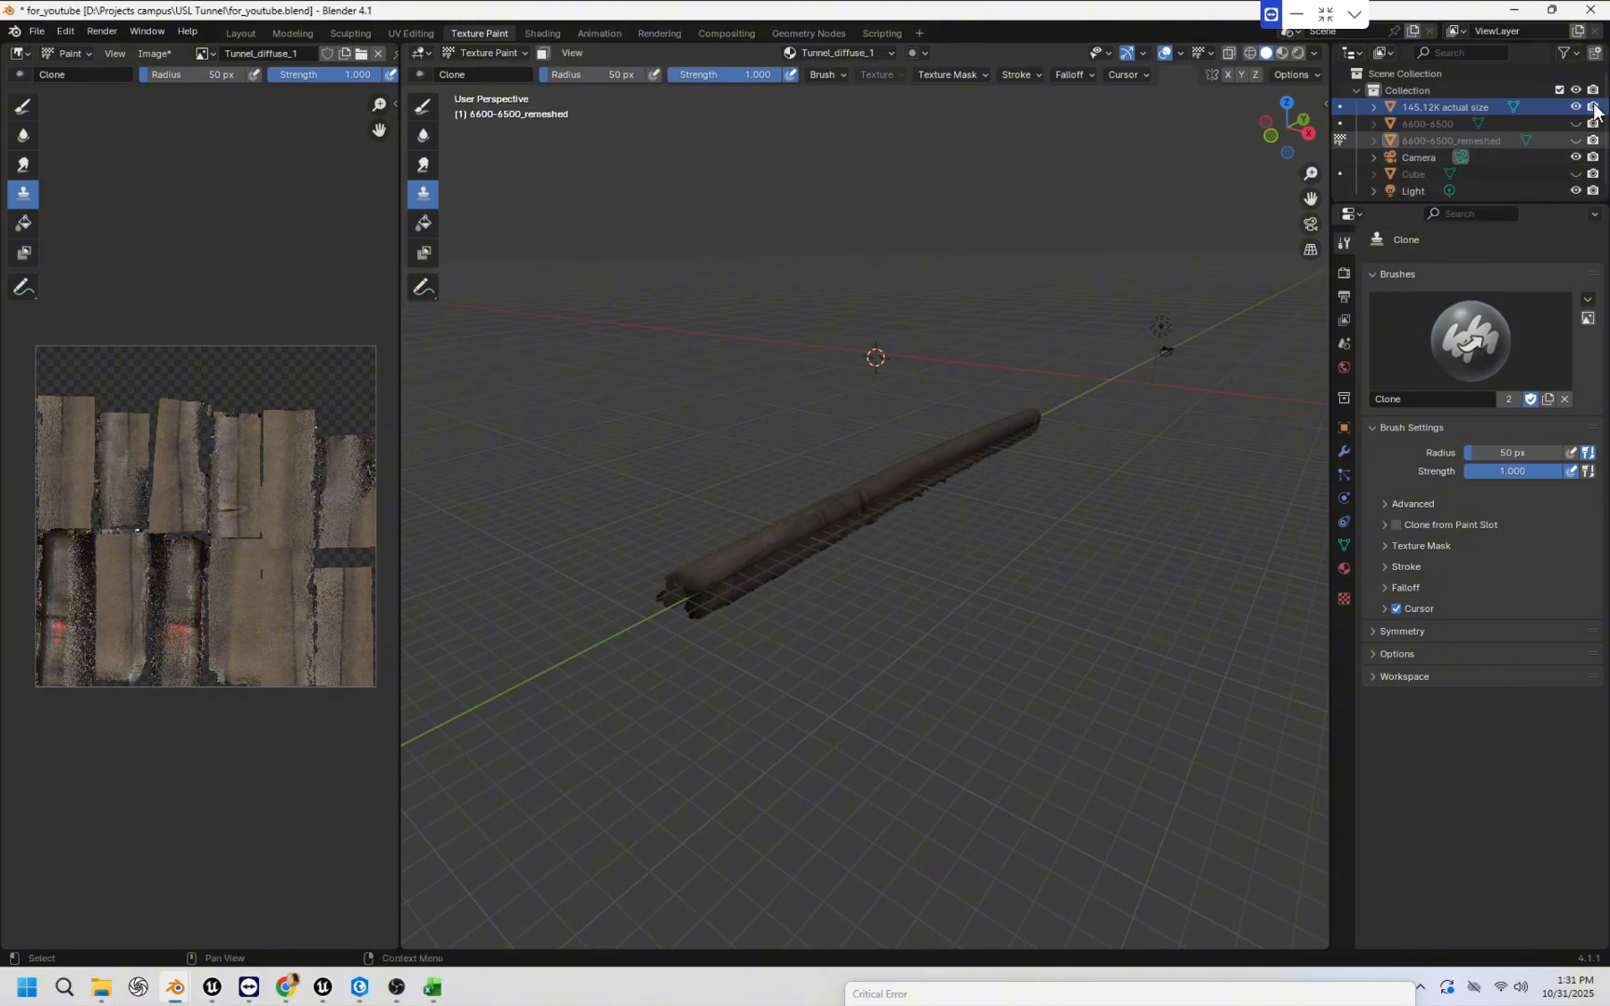
{"action": "scroll", "coordinate": [727, 512], "scroll_direction": "up", "scroll_amount": 3}
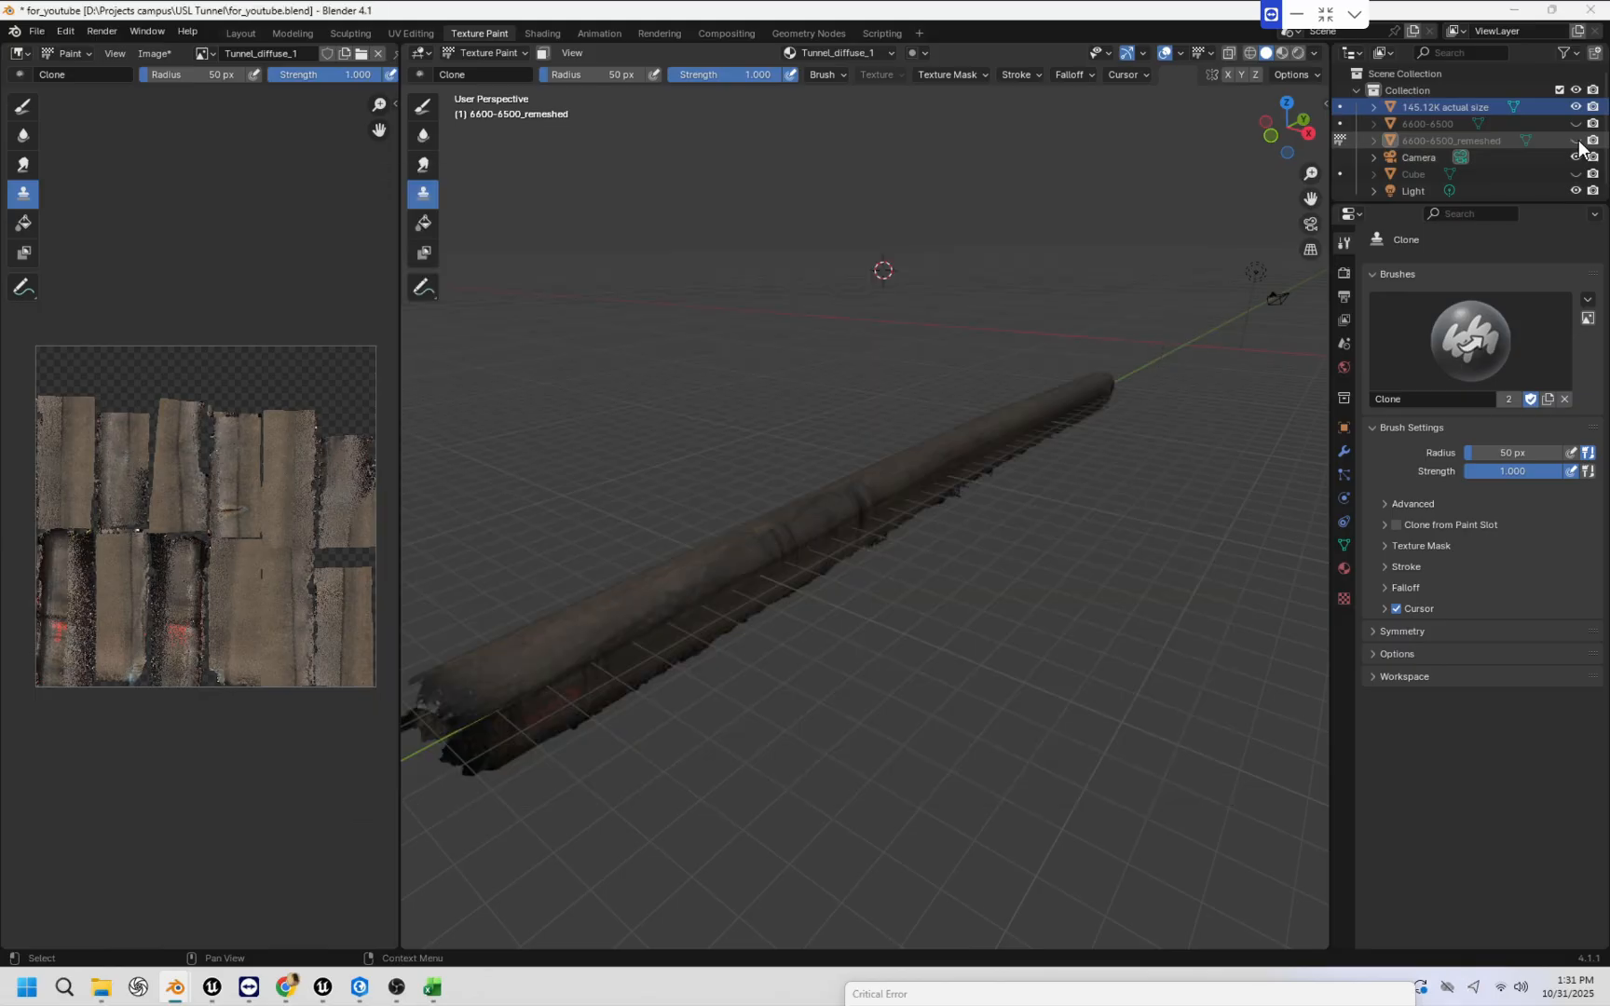
Show the 6600-6500_remeshed tunnel again together with the 145.12K actual size mesh and compare their sizes.
{"action": "left_click", "coordinate": [1576, 141]}
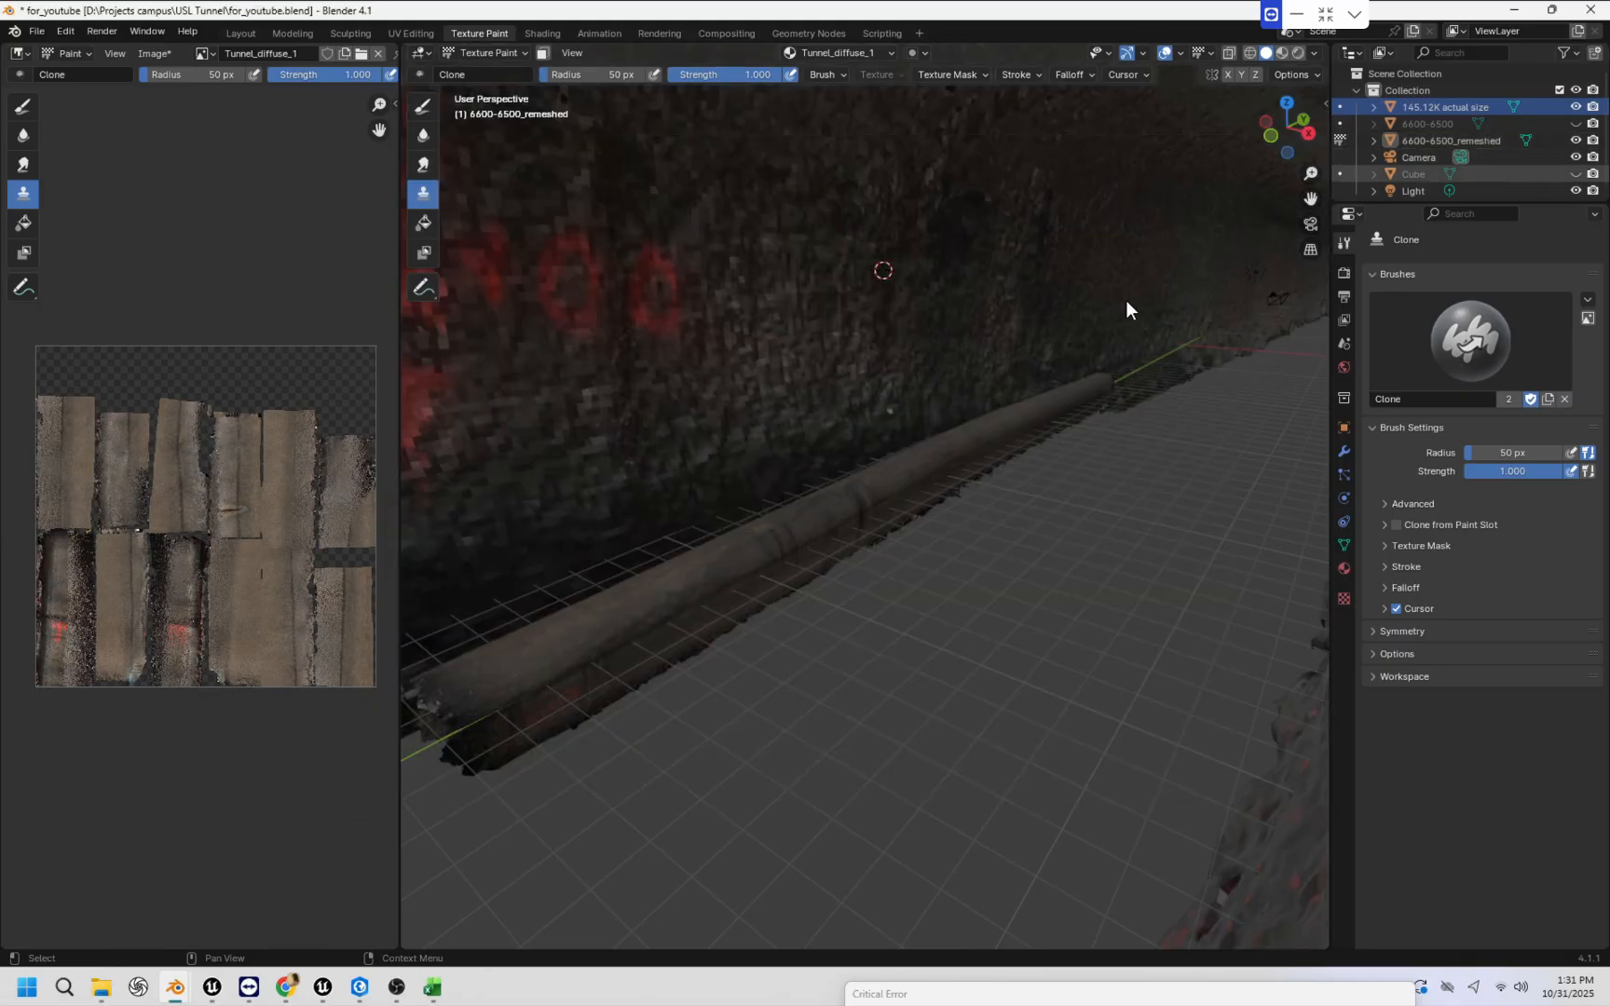
{"action": "scroll", "coordinate": [1017, 402], "scroll_direction": "up", "scroll_amount": 3}
{"action": "scroll", "coordinate": [1016, 407], "scroll_direction": "down", "scroll_amount": 4}
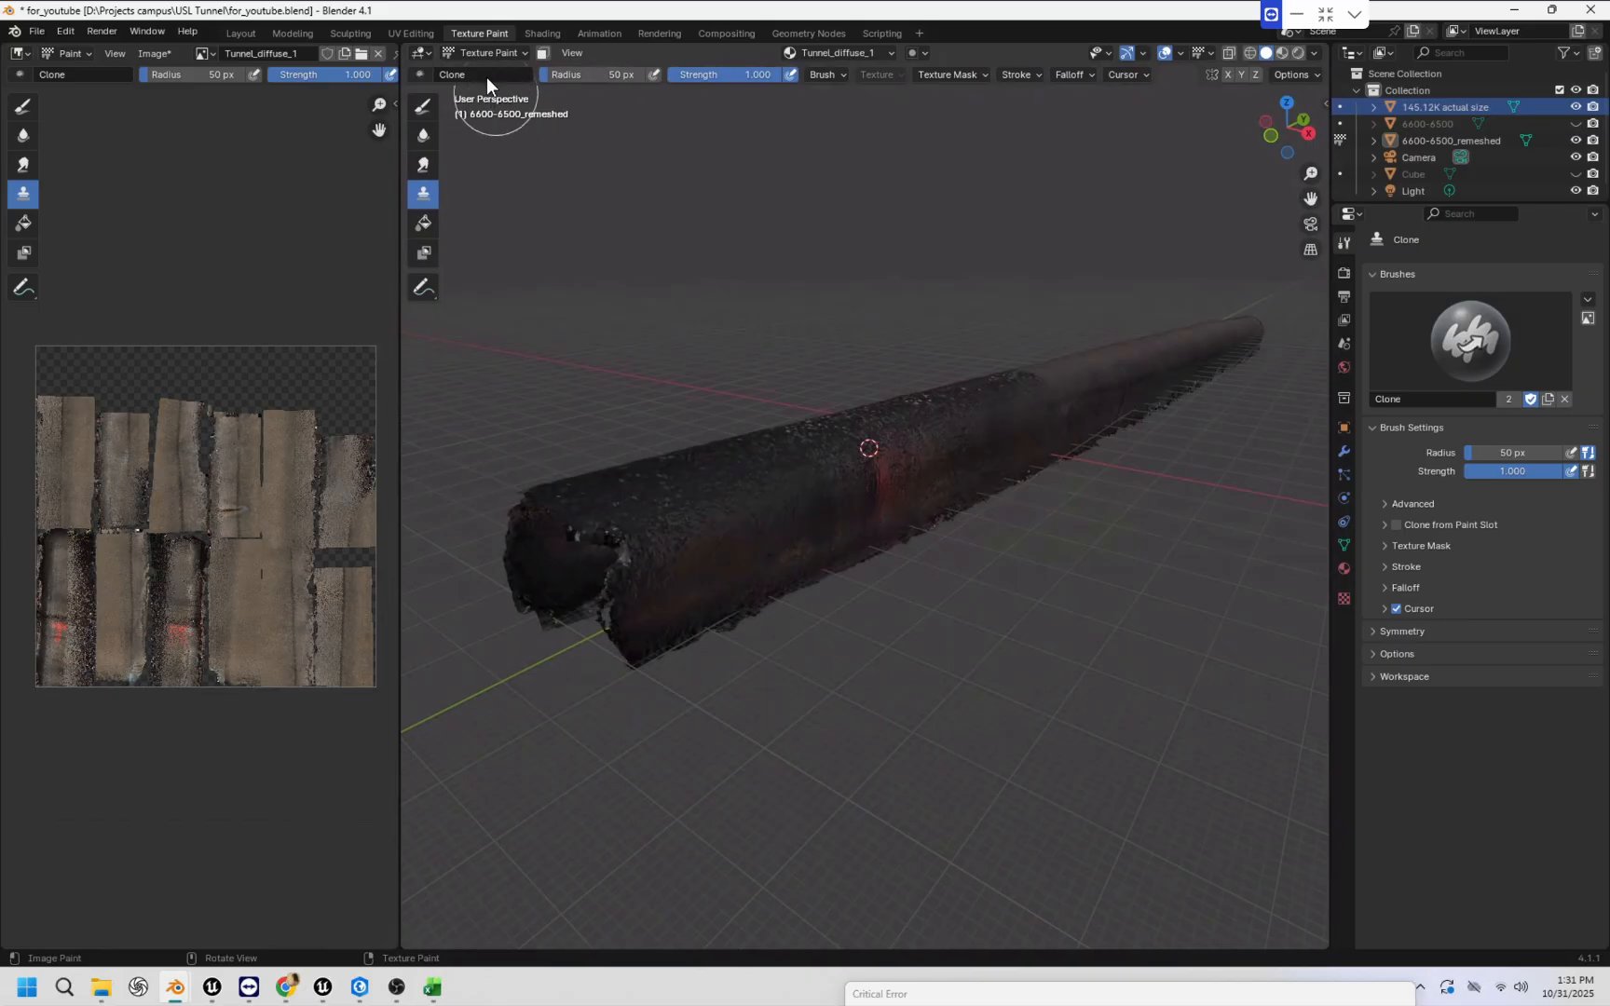
Switch to the Layout workspace and select the 6600-6500_remeshed tunnel.
{"action": "left_click", "coordinate": [248, 34]}
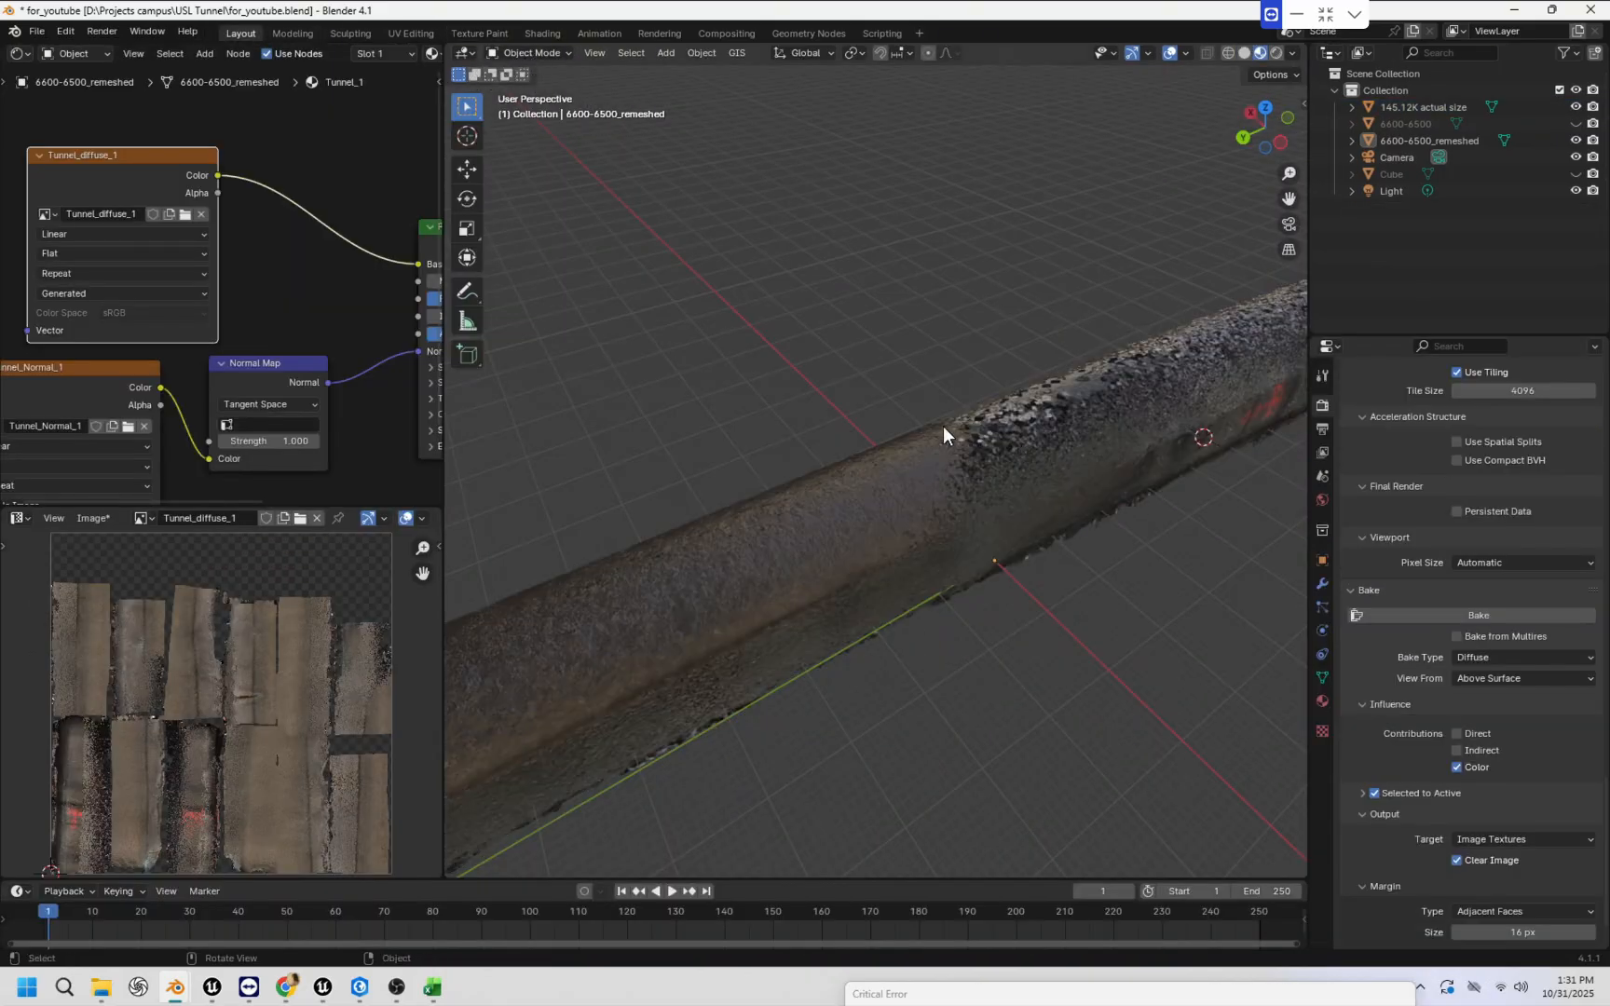
{"action": "left_click", "coordinate": [885, 546]}
{"action": "scroll", "coordinate": [891, 540], "scroll_direction": "down", "scroll_amount": 1}
{"action": "scroll", "coordinate": [902, 515], "scroll_direction": "down", "scroll_amount": 2}
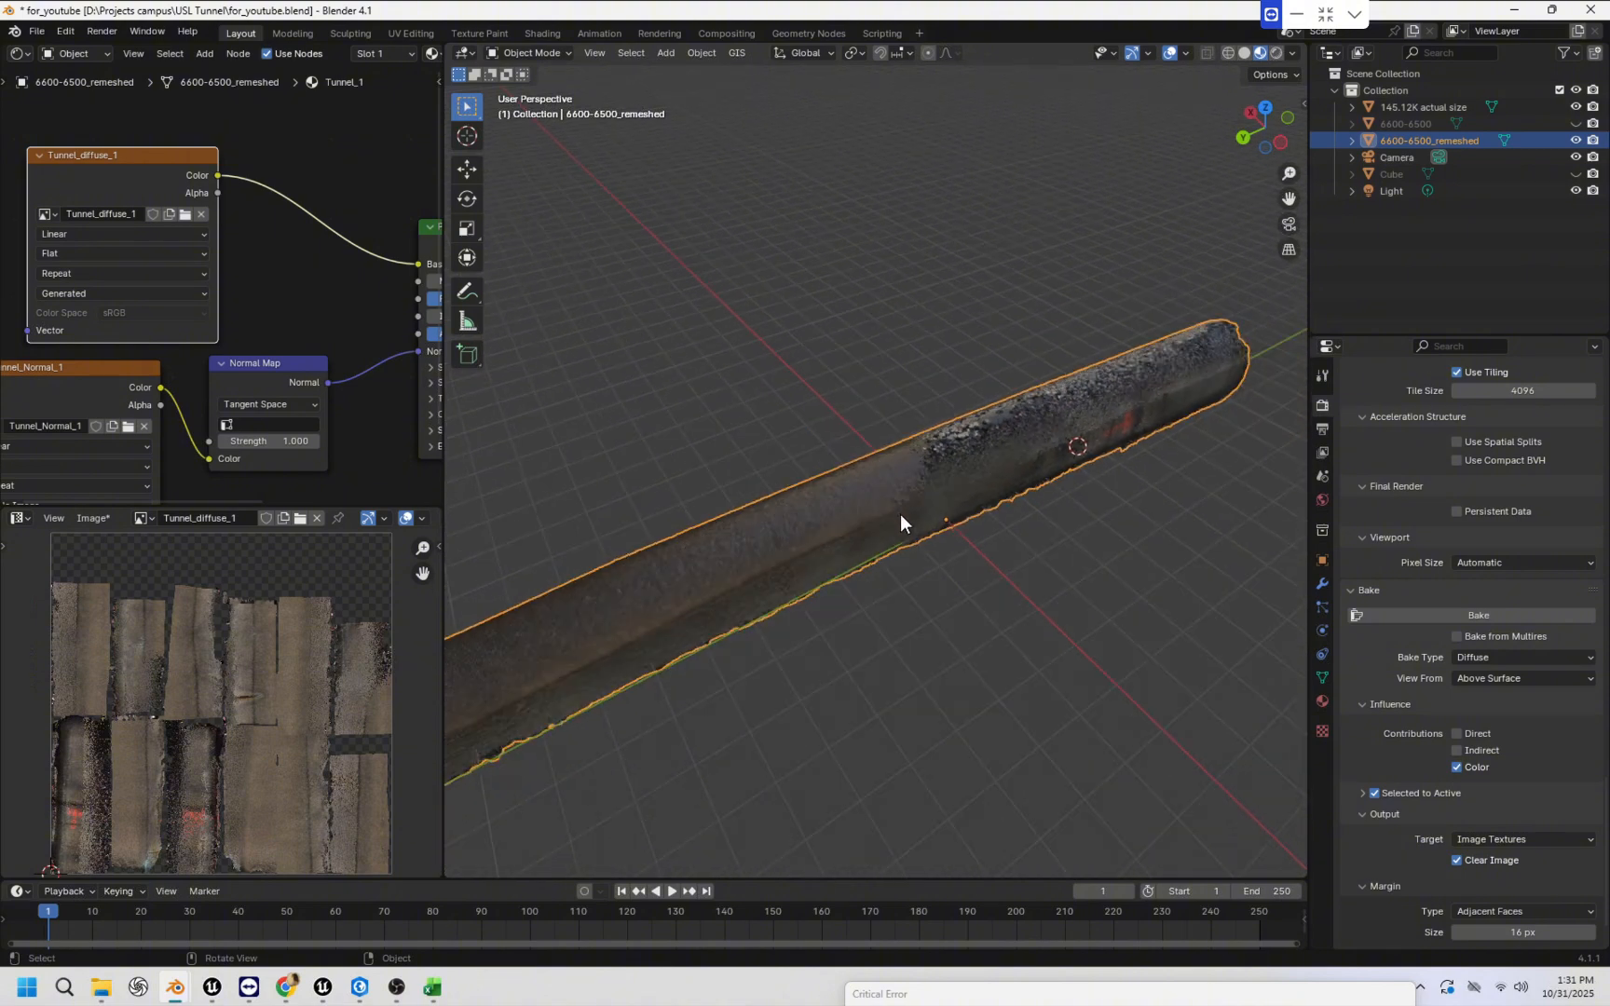
{"action": "middle_click_drag", "start_coordinate": [901, 514], "coordinate": [934, 491]}
{"action": "scroll", "coordinate": [886, 563], "scroll_direction": "down", "scroll_amount": 3}
{"action": "scroll", "coordinate": [875, 559], "scroll_direction": "down", "scroll_amount": 3}
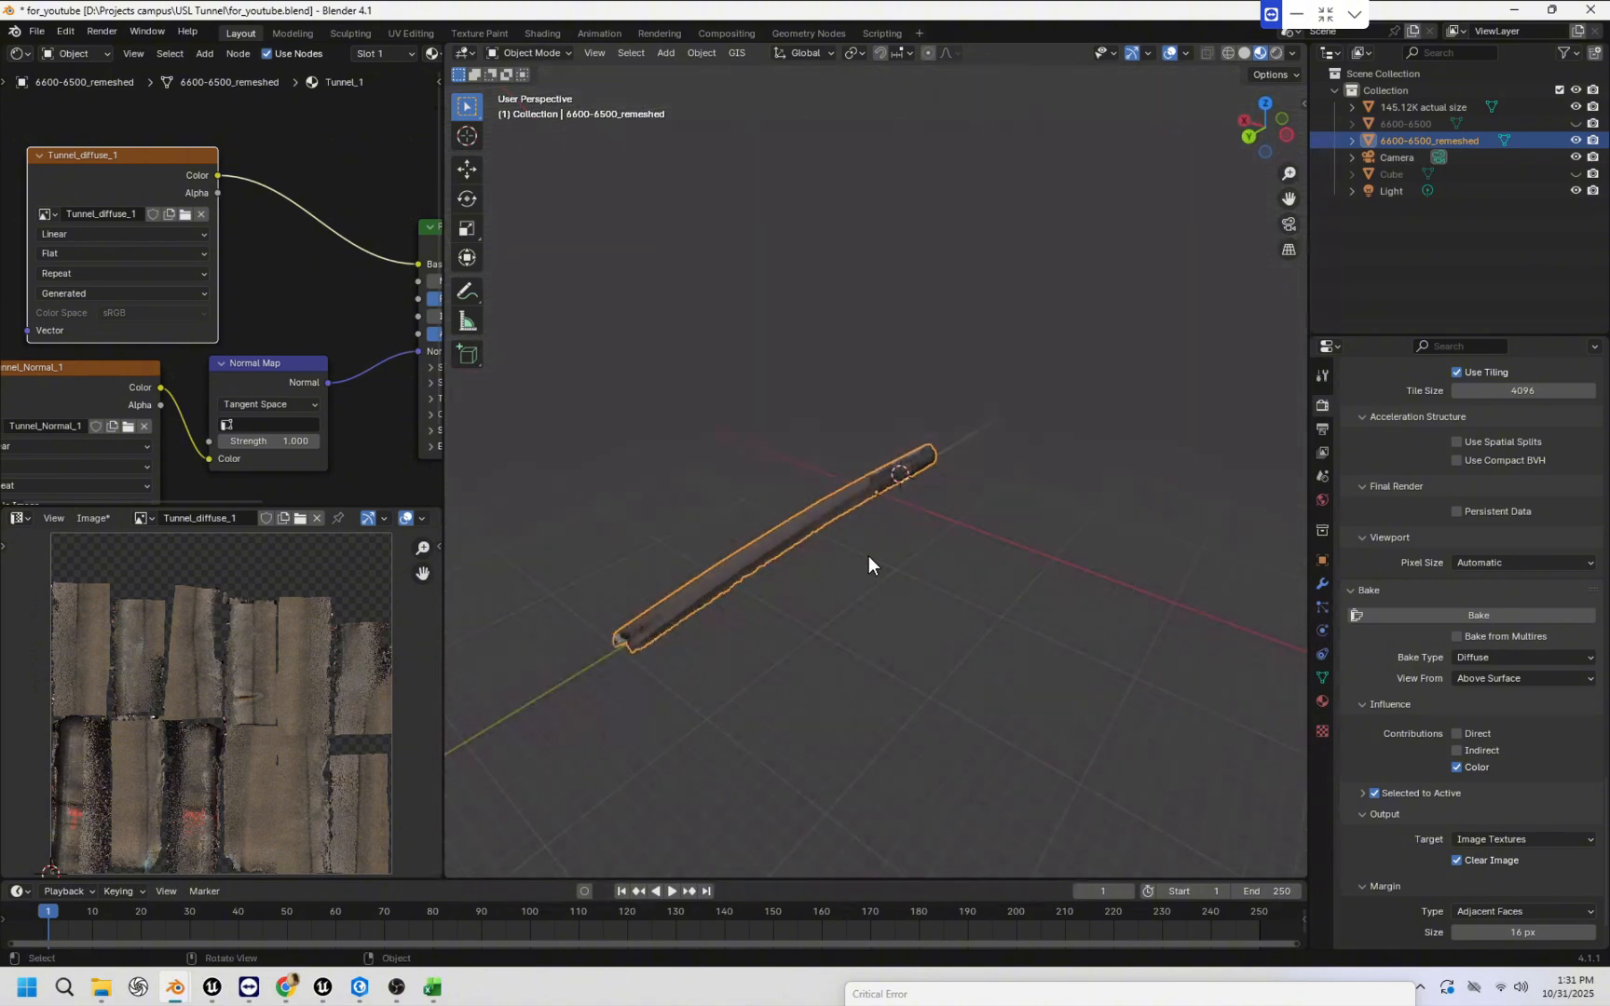
{"action": "scroll", "coordinate": [828, 522], "scroll_direction": "up", "scroll_amount": 2}
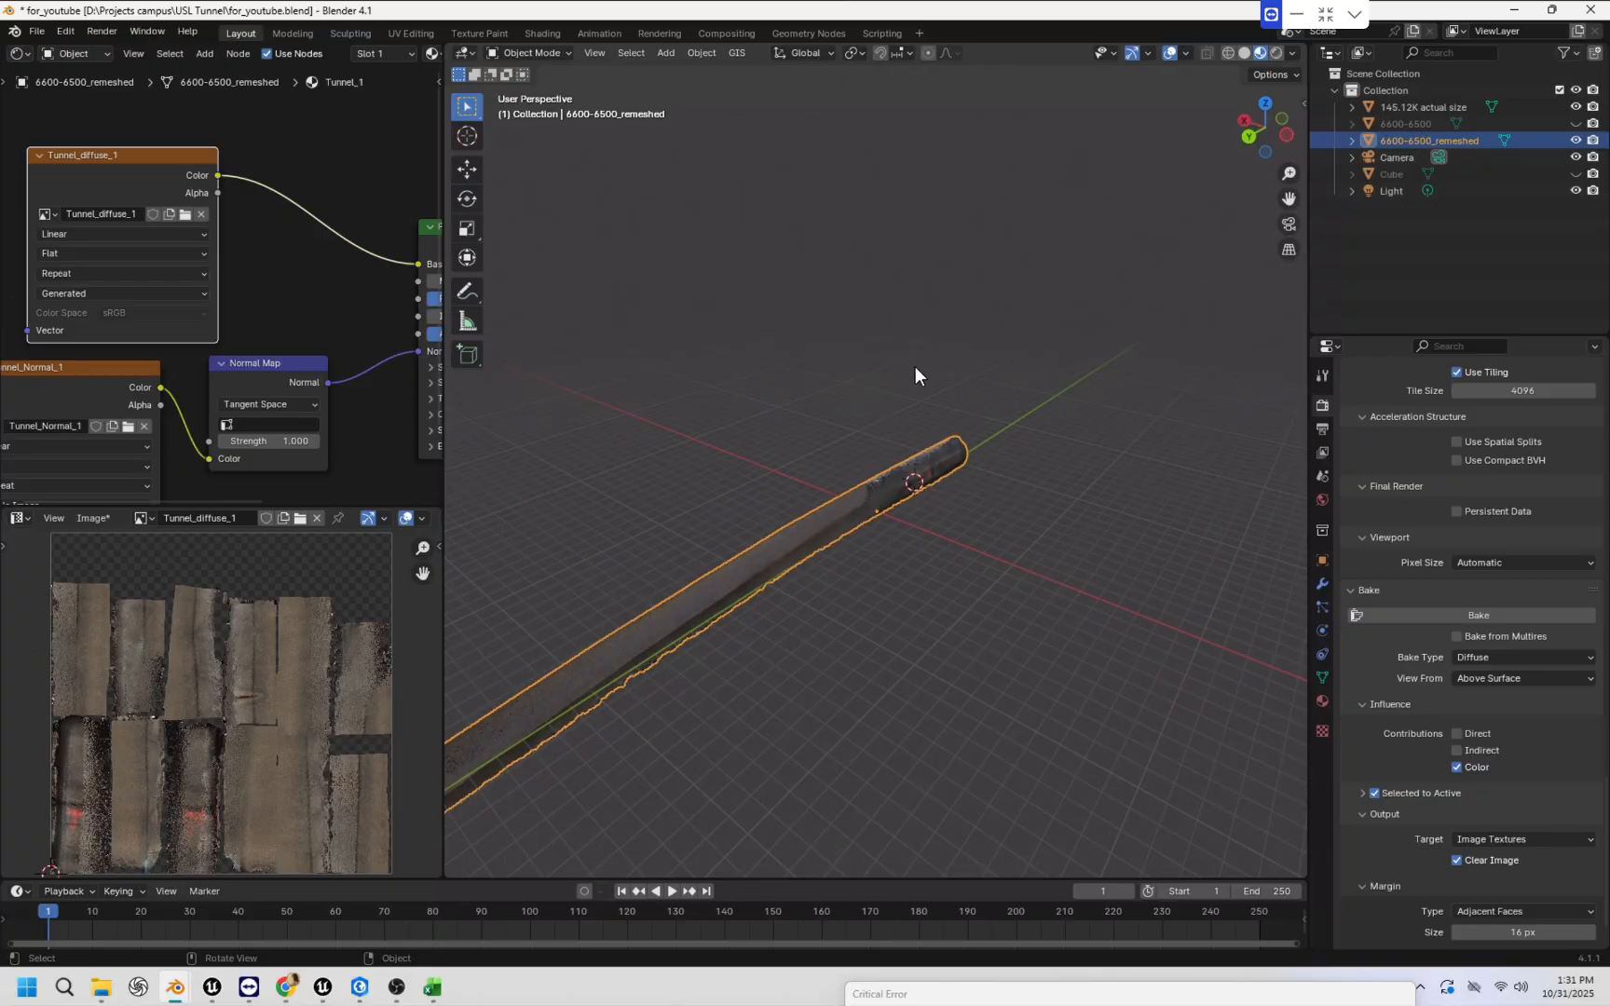
Scale the 6600-6500_remeshed tunnel down uniformly to about 0.18.
{"action": "key", "text": "s"}
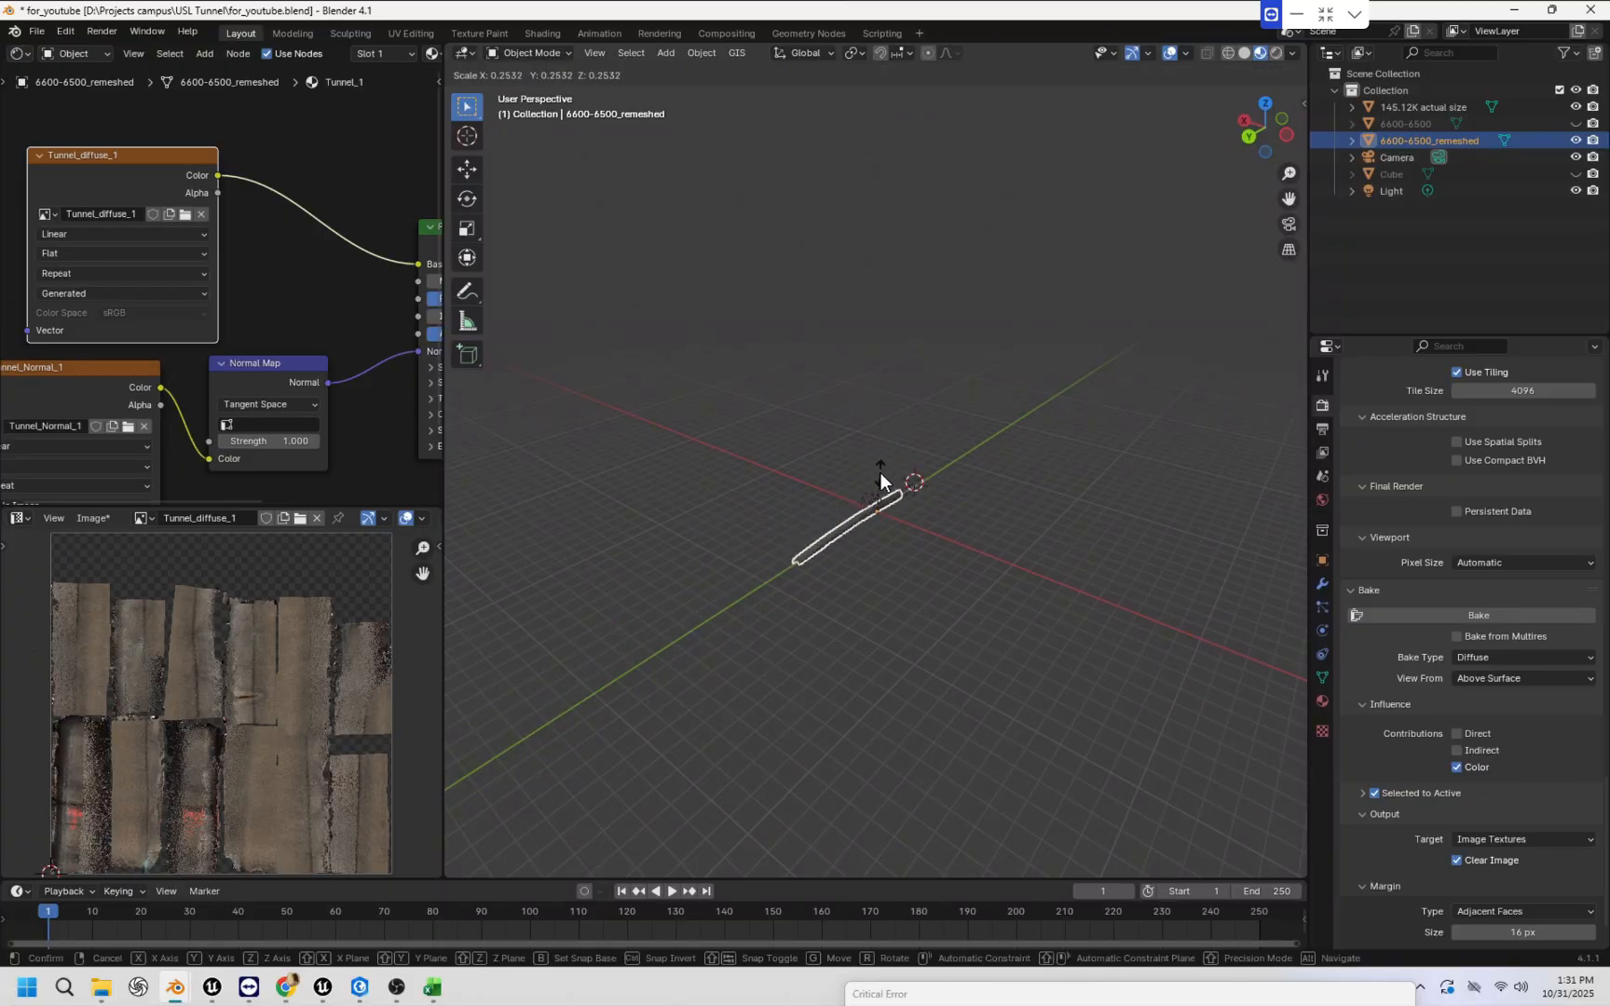
{"action": "right_click", "coordinate": [879, 473]}
{"action": "scroll", "coordinate": [856, 549], "scroll_direction": "up", "scroll_amount": 4}
{"action": "scroll", "coordinate": [856, 543], "scroll_direction": "up", "scroll_amount": 2}
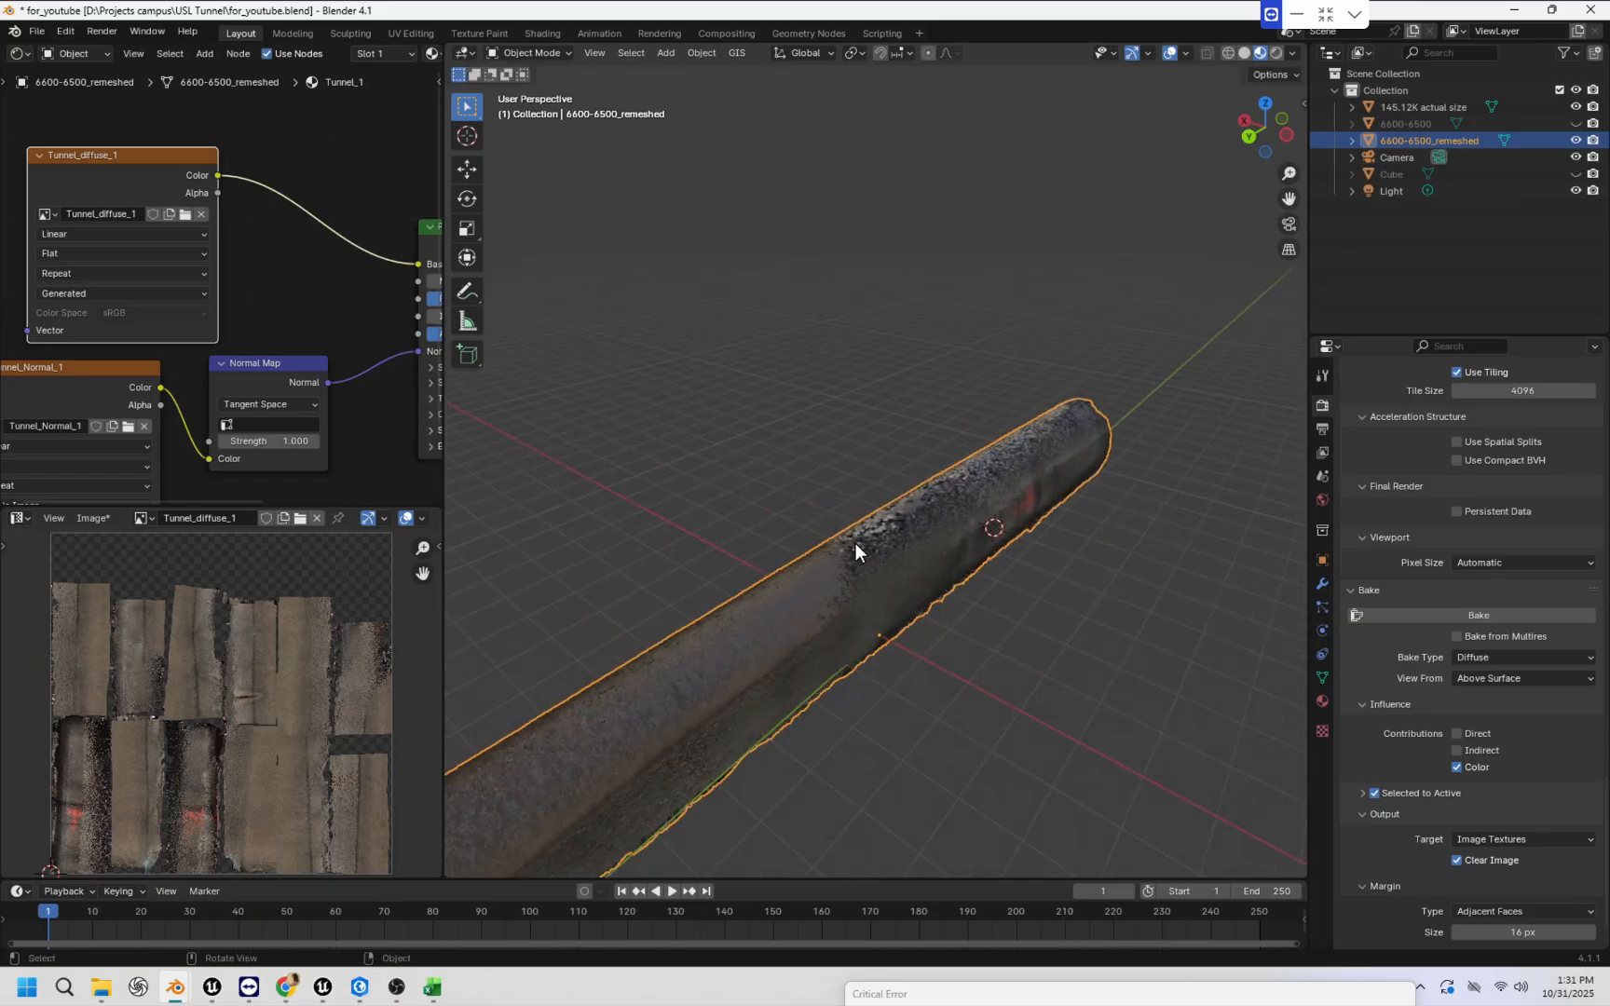
{"action": "scroll", "coordinate": [859, 555], "scroll_direction": "down", "scroll_amount": 2}
{"action": "key", "text": "s"}
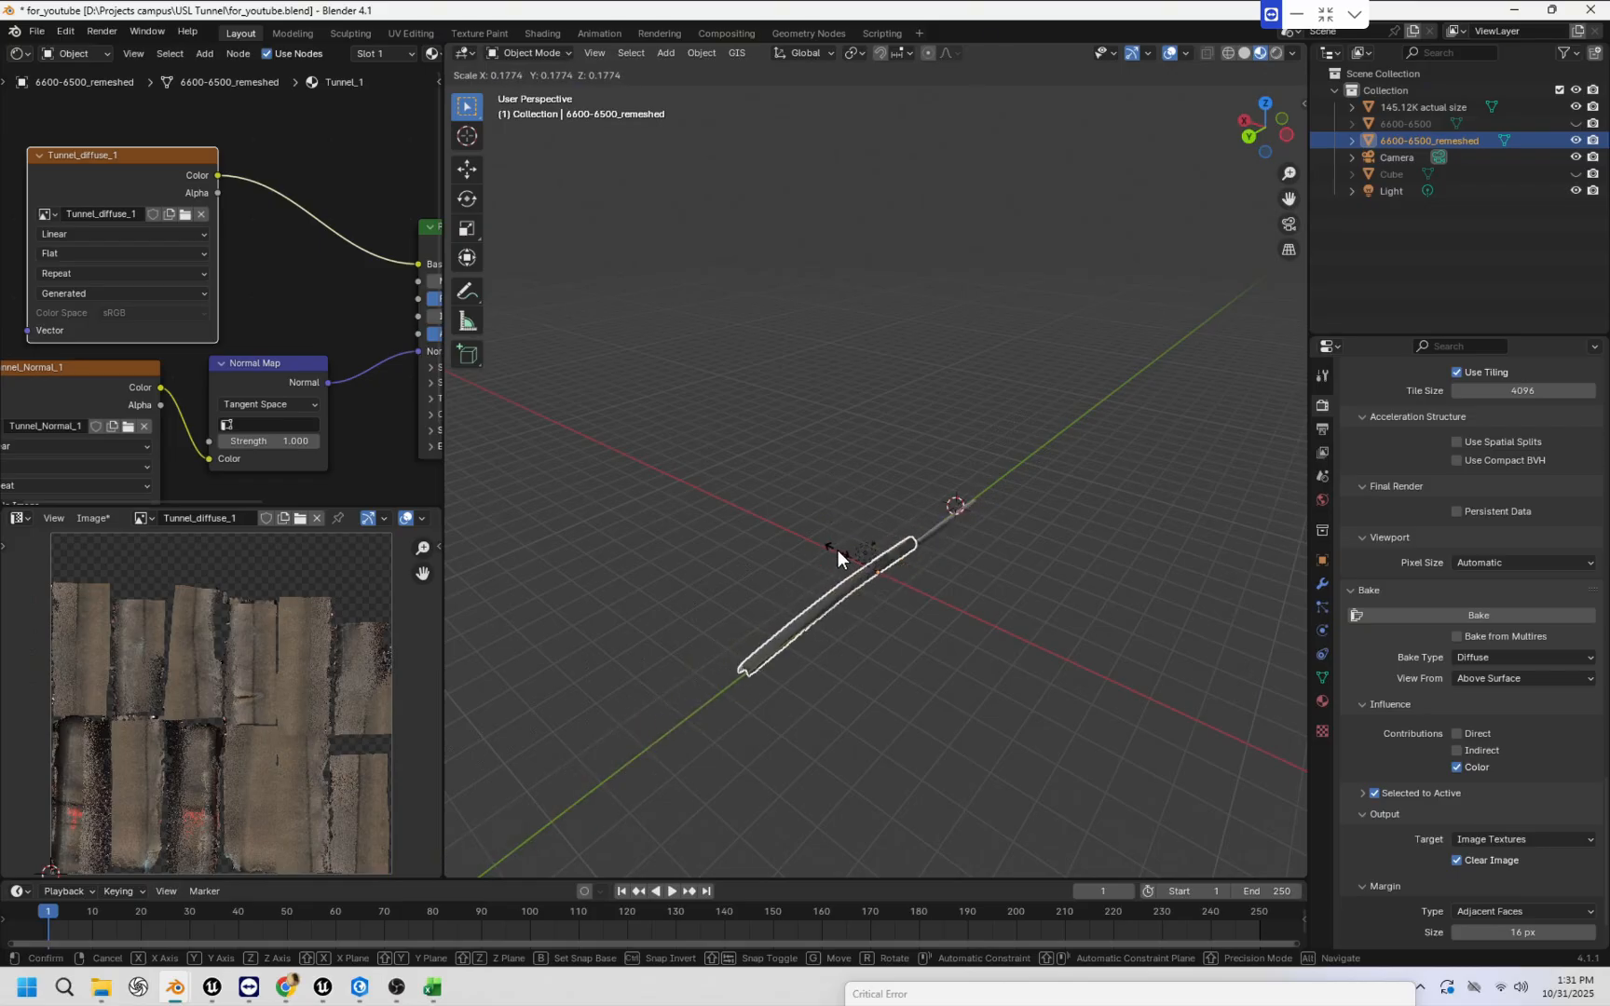
{"action": "left_click", "coordinate": [847, 540]}
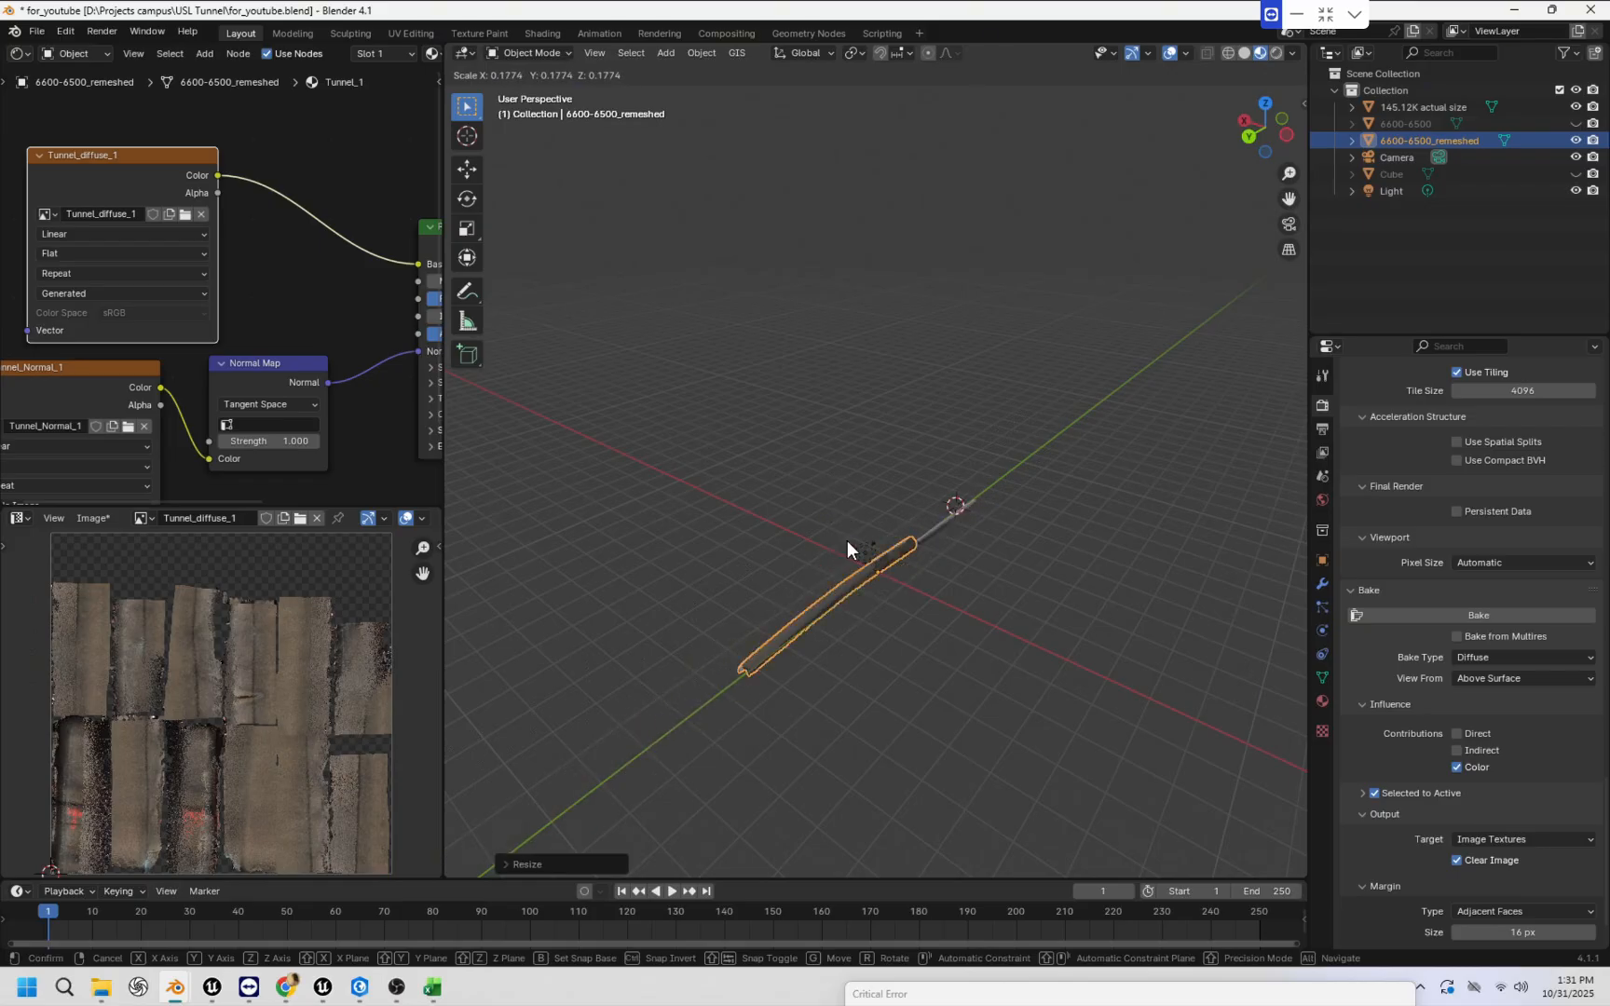
Toggle the visibility of 6600-6500_remeshed and compare its size and position with the 145.12K actual size tunnel.
{"action": "left_click", "coordinate": [1576, 141]}
{"action": "left_click", "coordinate": [1575, 141]}
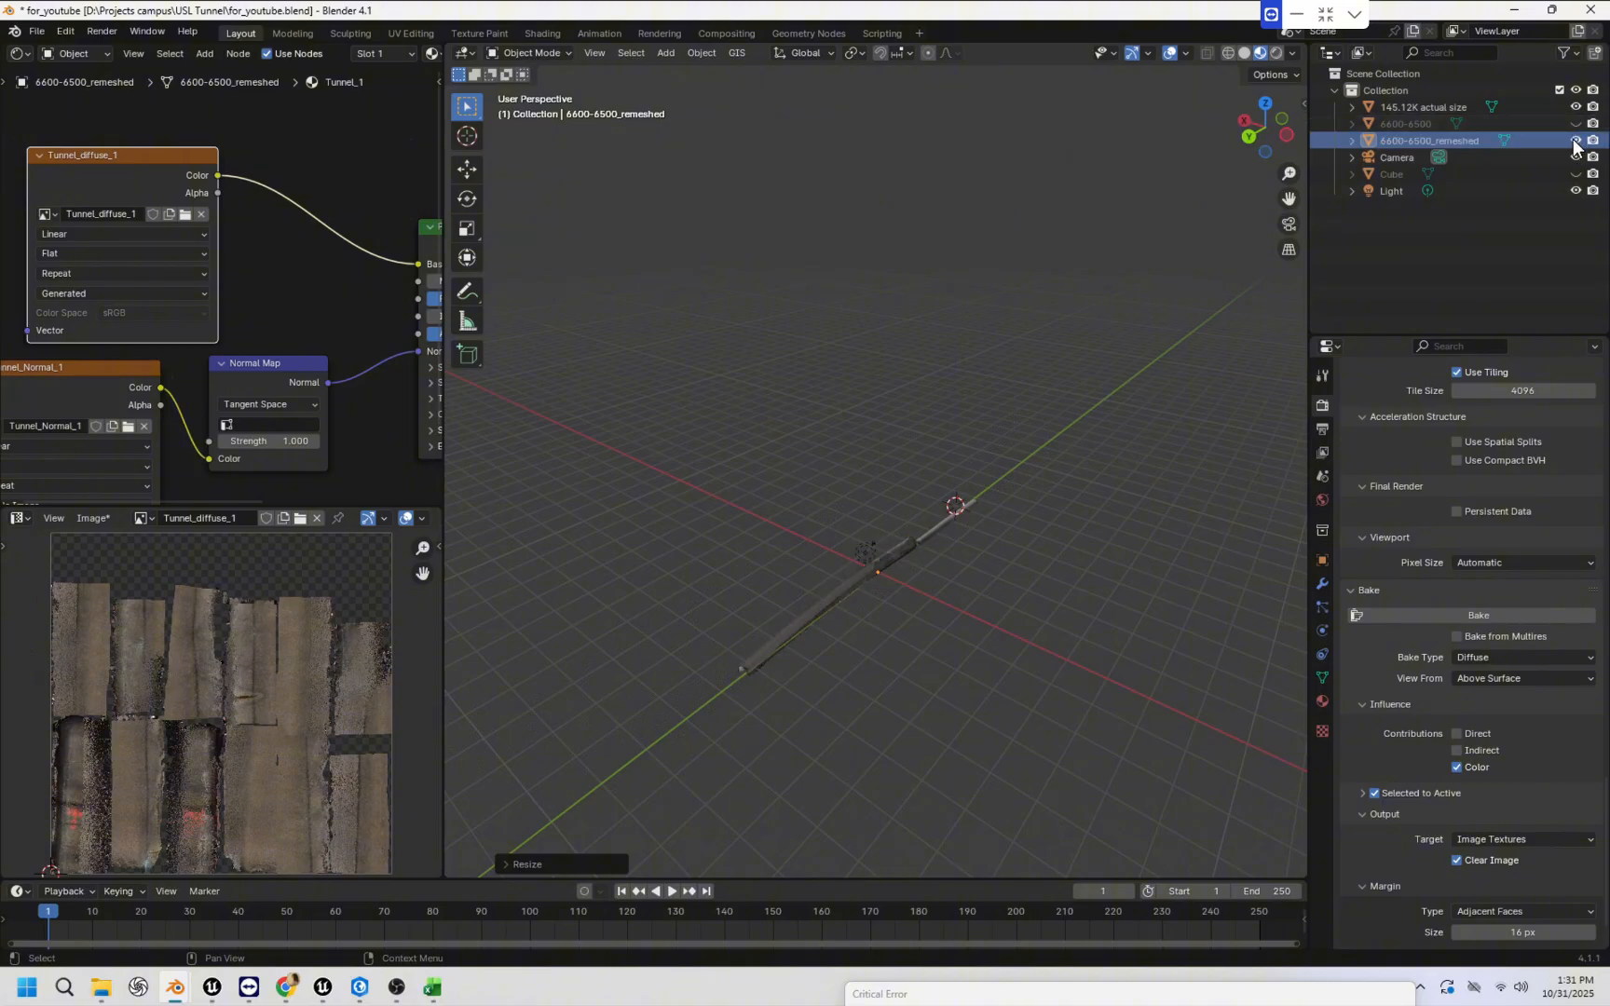
{"action": "scroll", "coordinate": [888, 562], "scroll_direction": "up", "scroll_amount": 3}
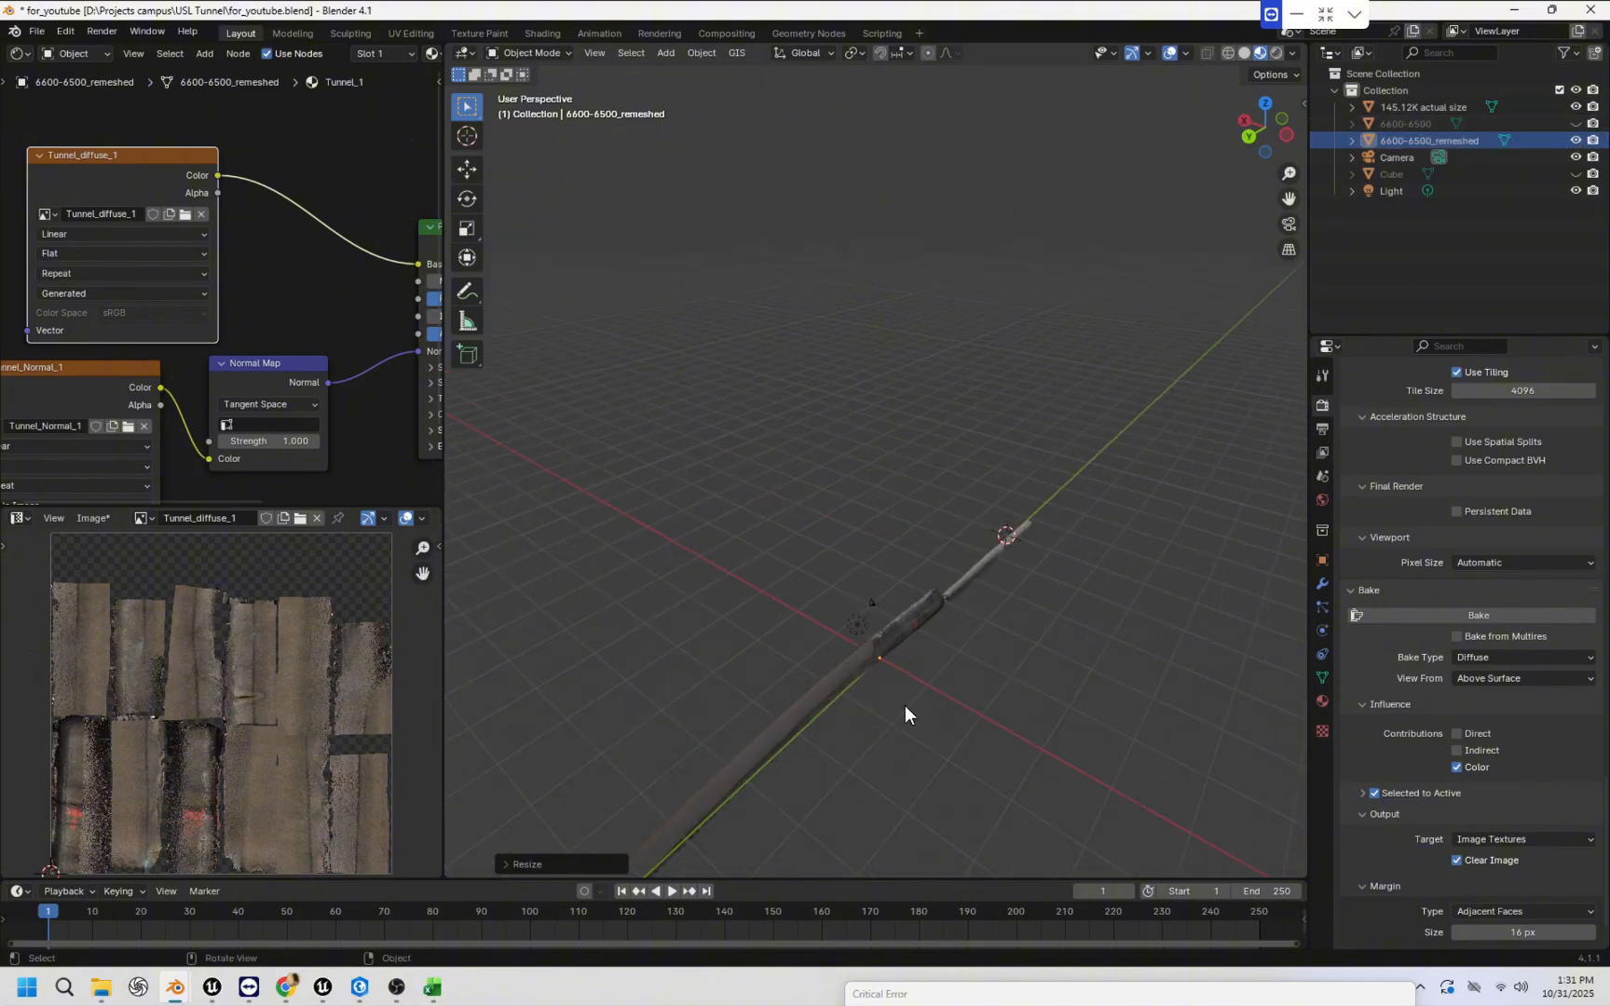
{"action": "middle_click_drag", "start_coordinate": [905, 706], "coordinate": [723, 177], "text": "shift"}
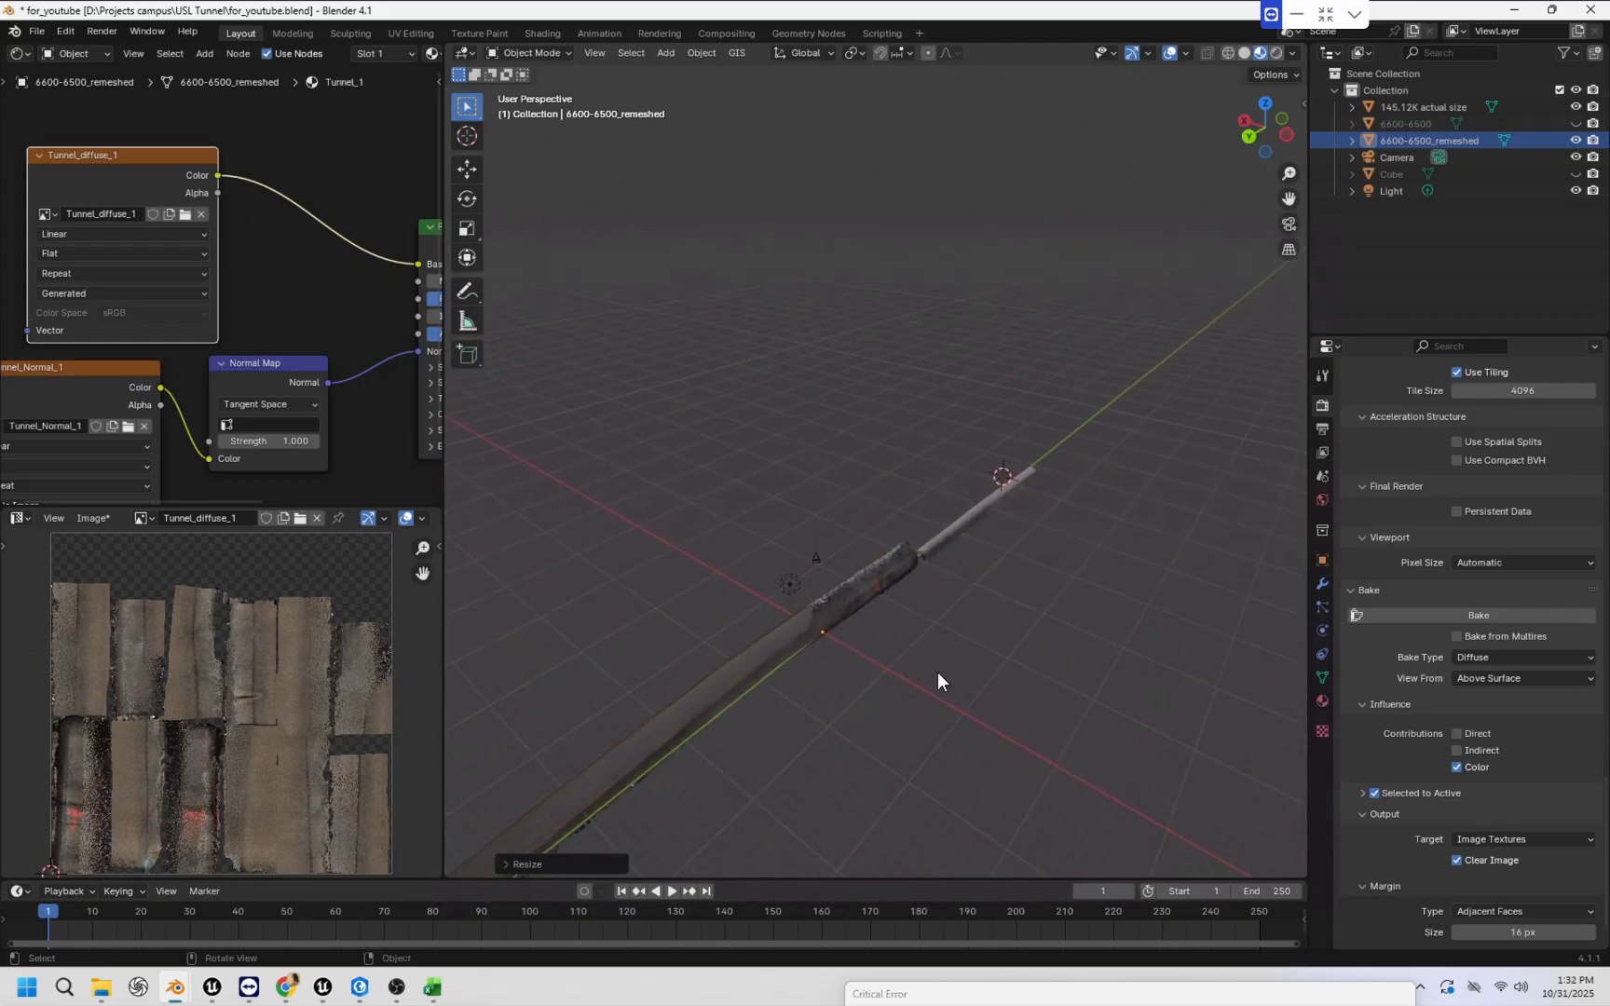
{"action": "middle_click_drag", "start_coordinate": [856, 629], "coordinate": [945, 662]}
Move the 6600-6500_remeshed tunnel along the Y axis until it overlaps the 145.12K actual size tunnel.
{"action": "left_click", "coordinate": [957, 637]}
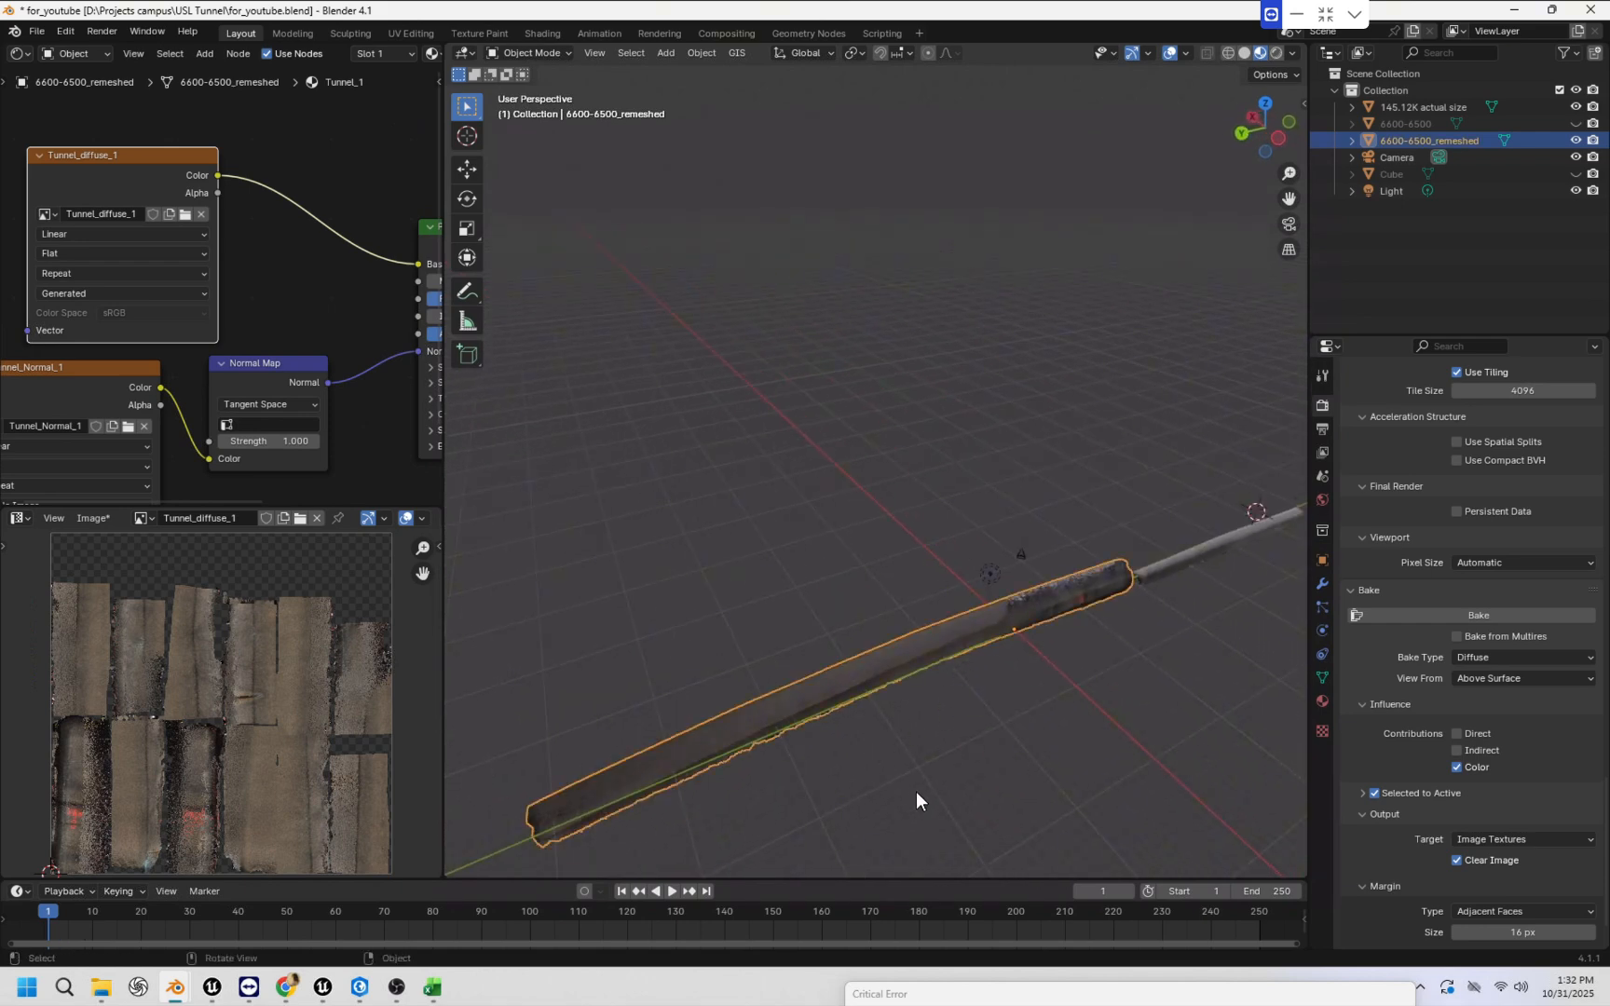
{"action": "middle_click_drag", "start_coordinate": [918, 797], "coordinate": [967, 773]}
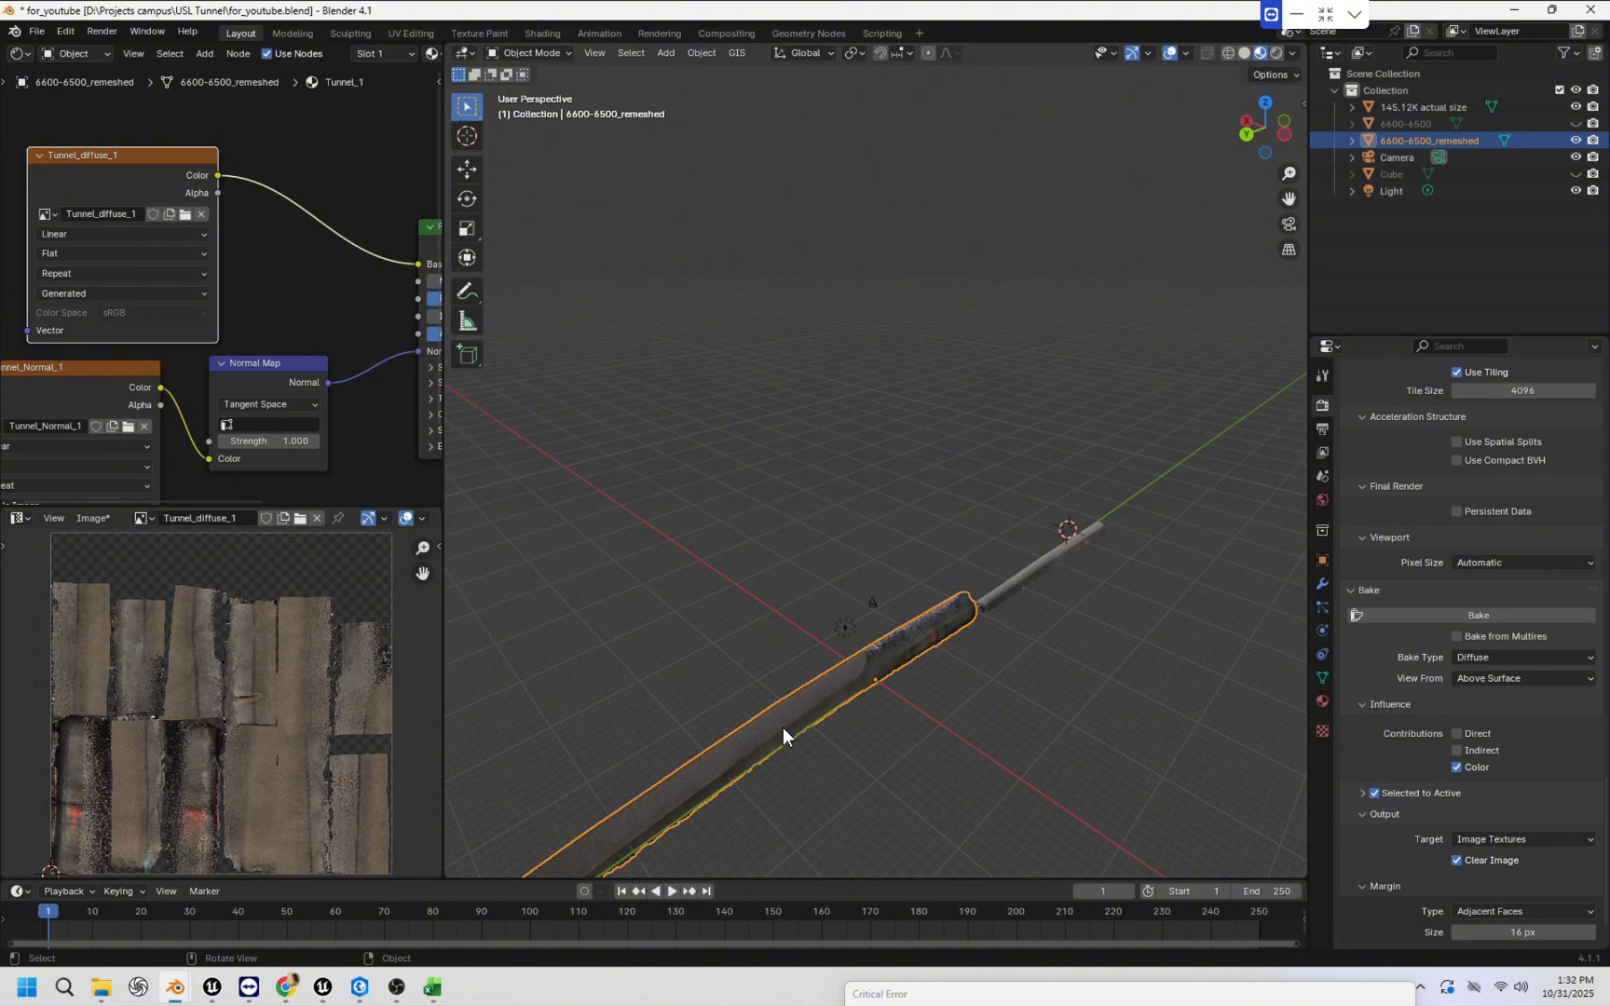
{"action": "key", "text": "g"}
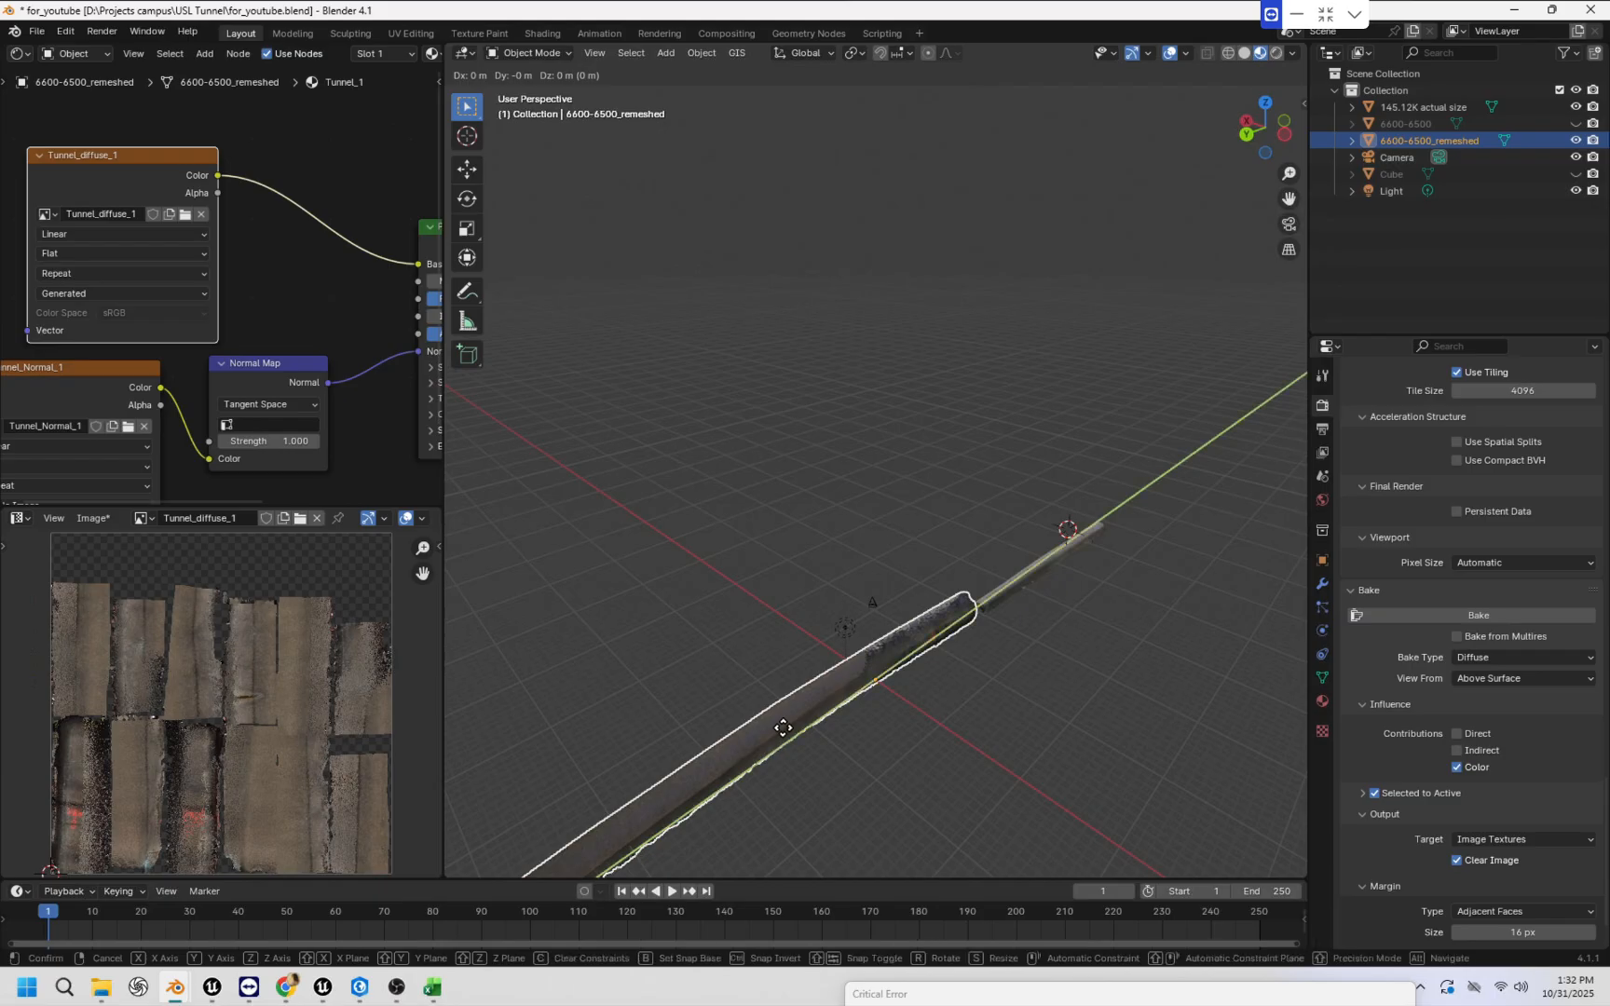
{"action": "key", "text": "y"}
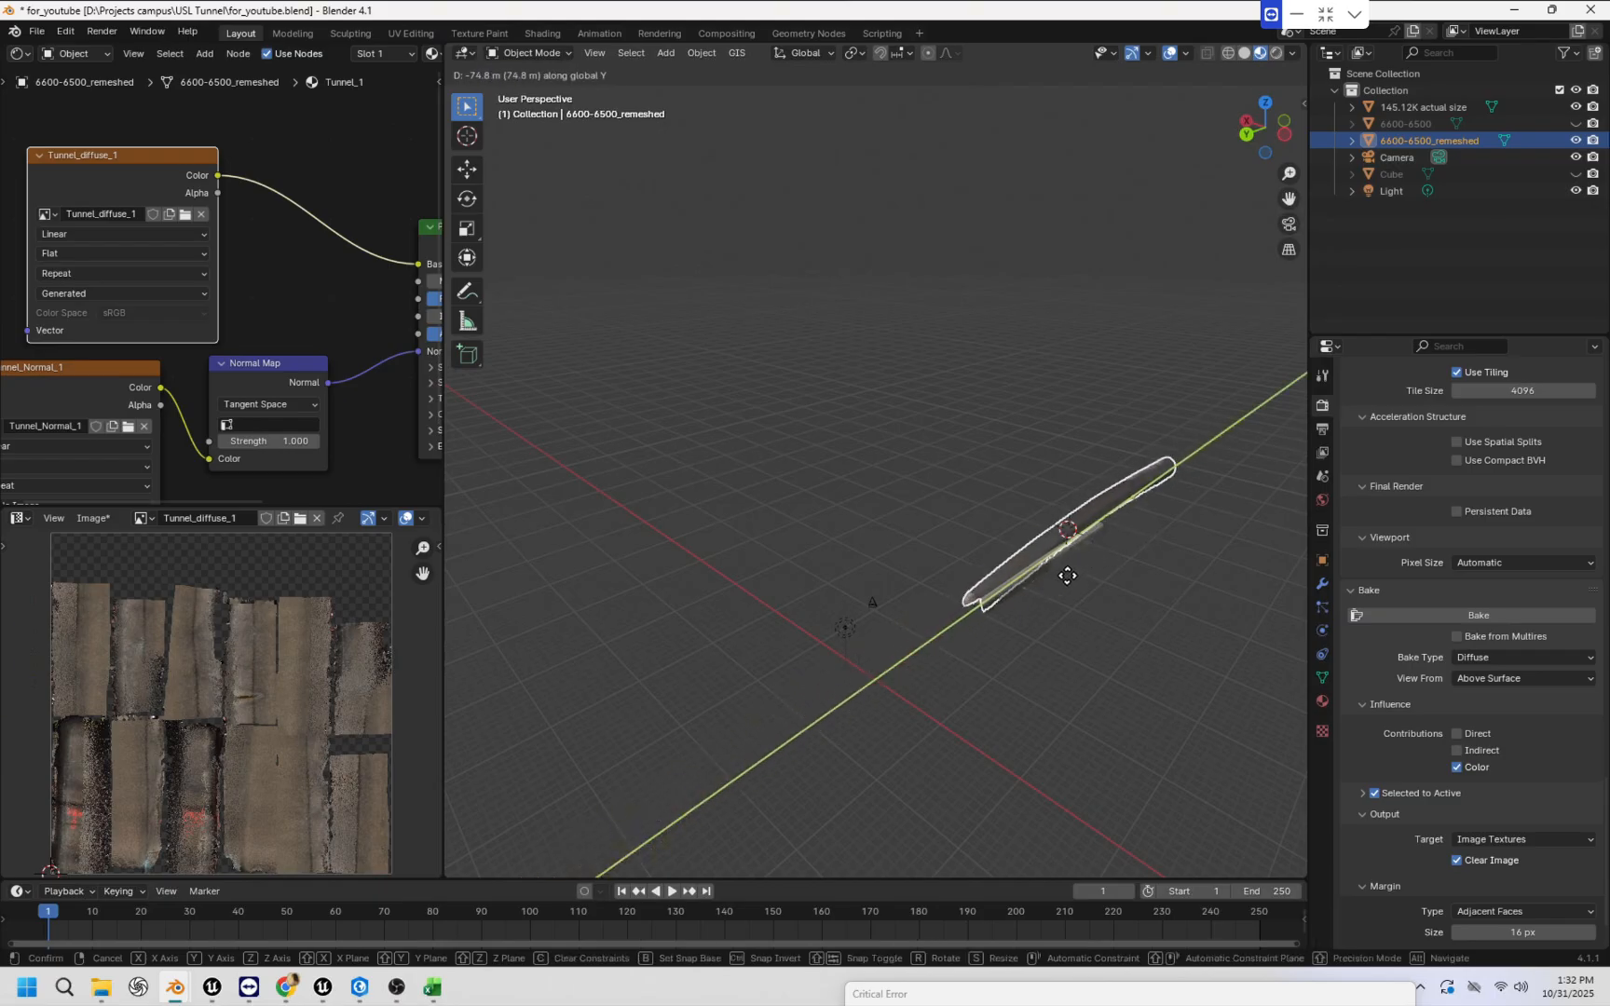
{"action": "left_click", "coordinate": [1065, 589]}
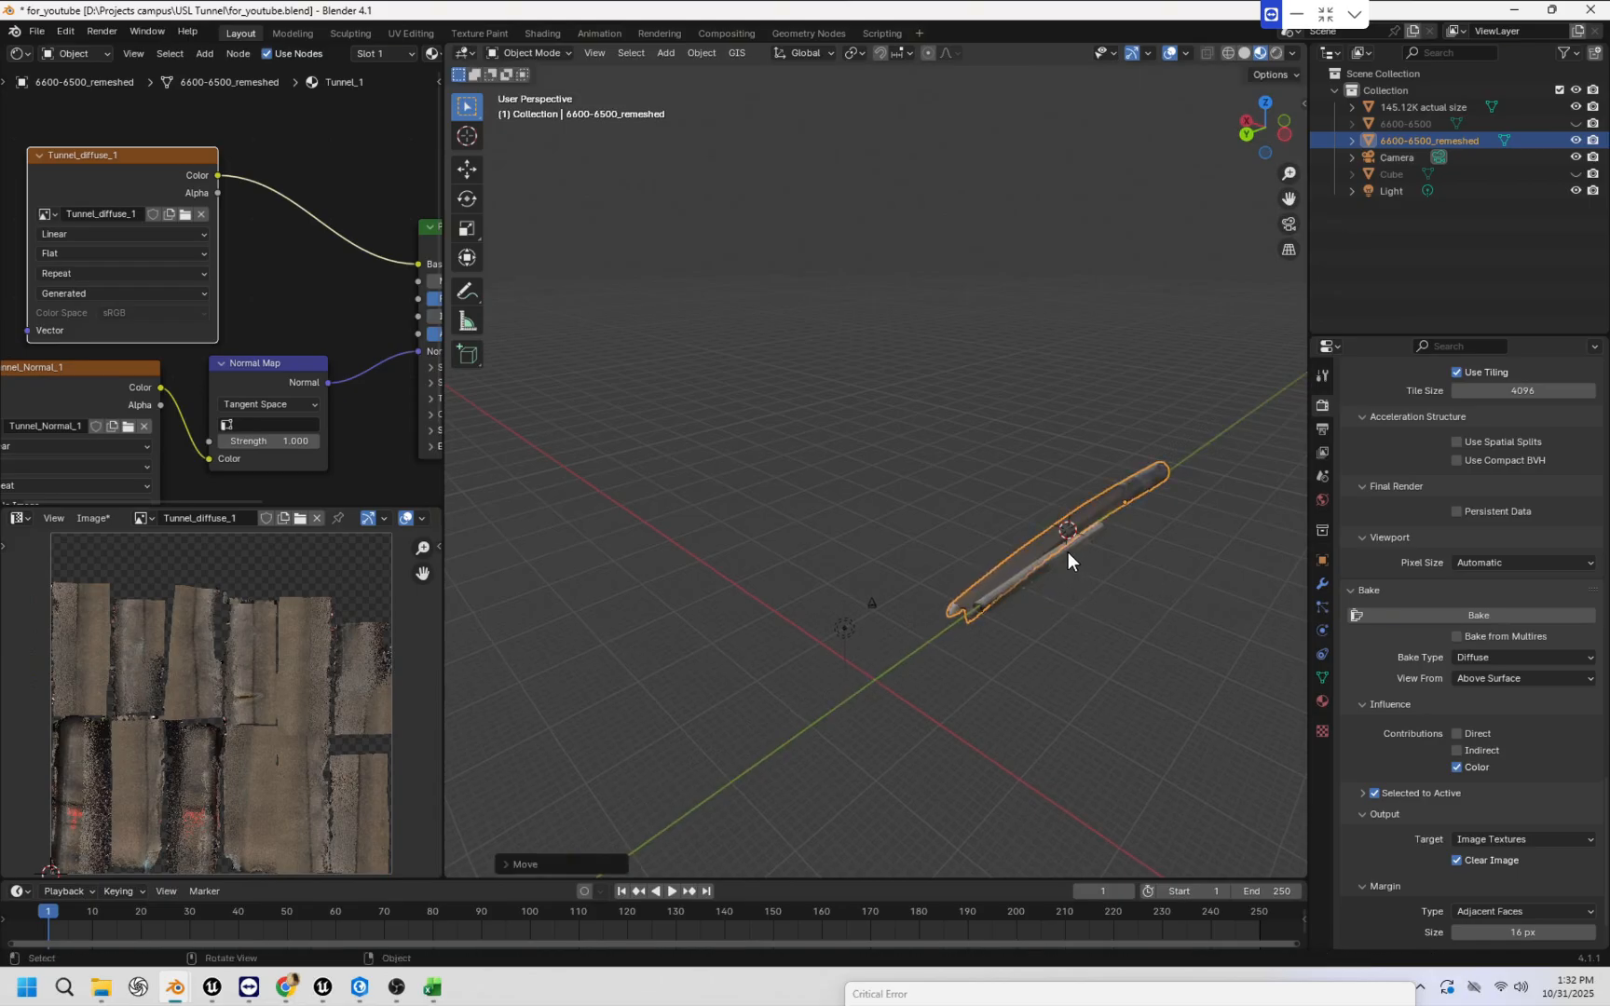
{"action": "middle_click_drag", "start_coordinate": [985, 655], "coordinate": [1052, 575]}
{"action": "key", "text": "s"}
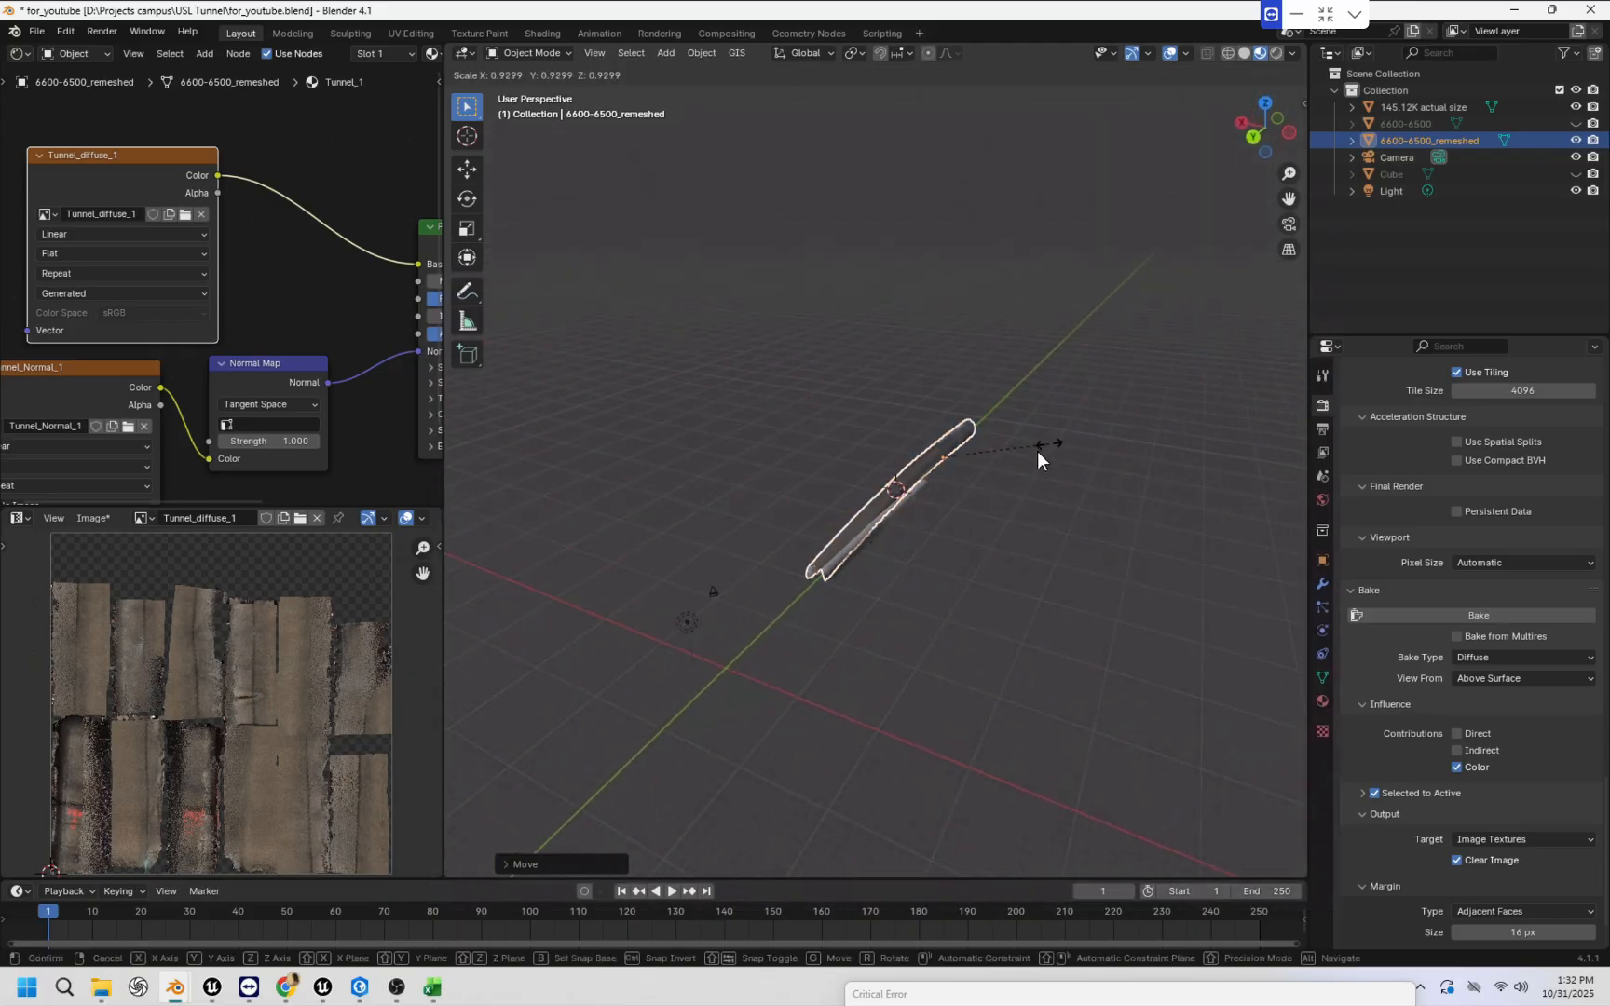
{"action": "key", "text": "Escape"}
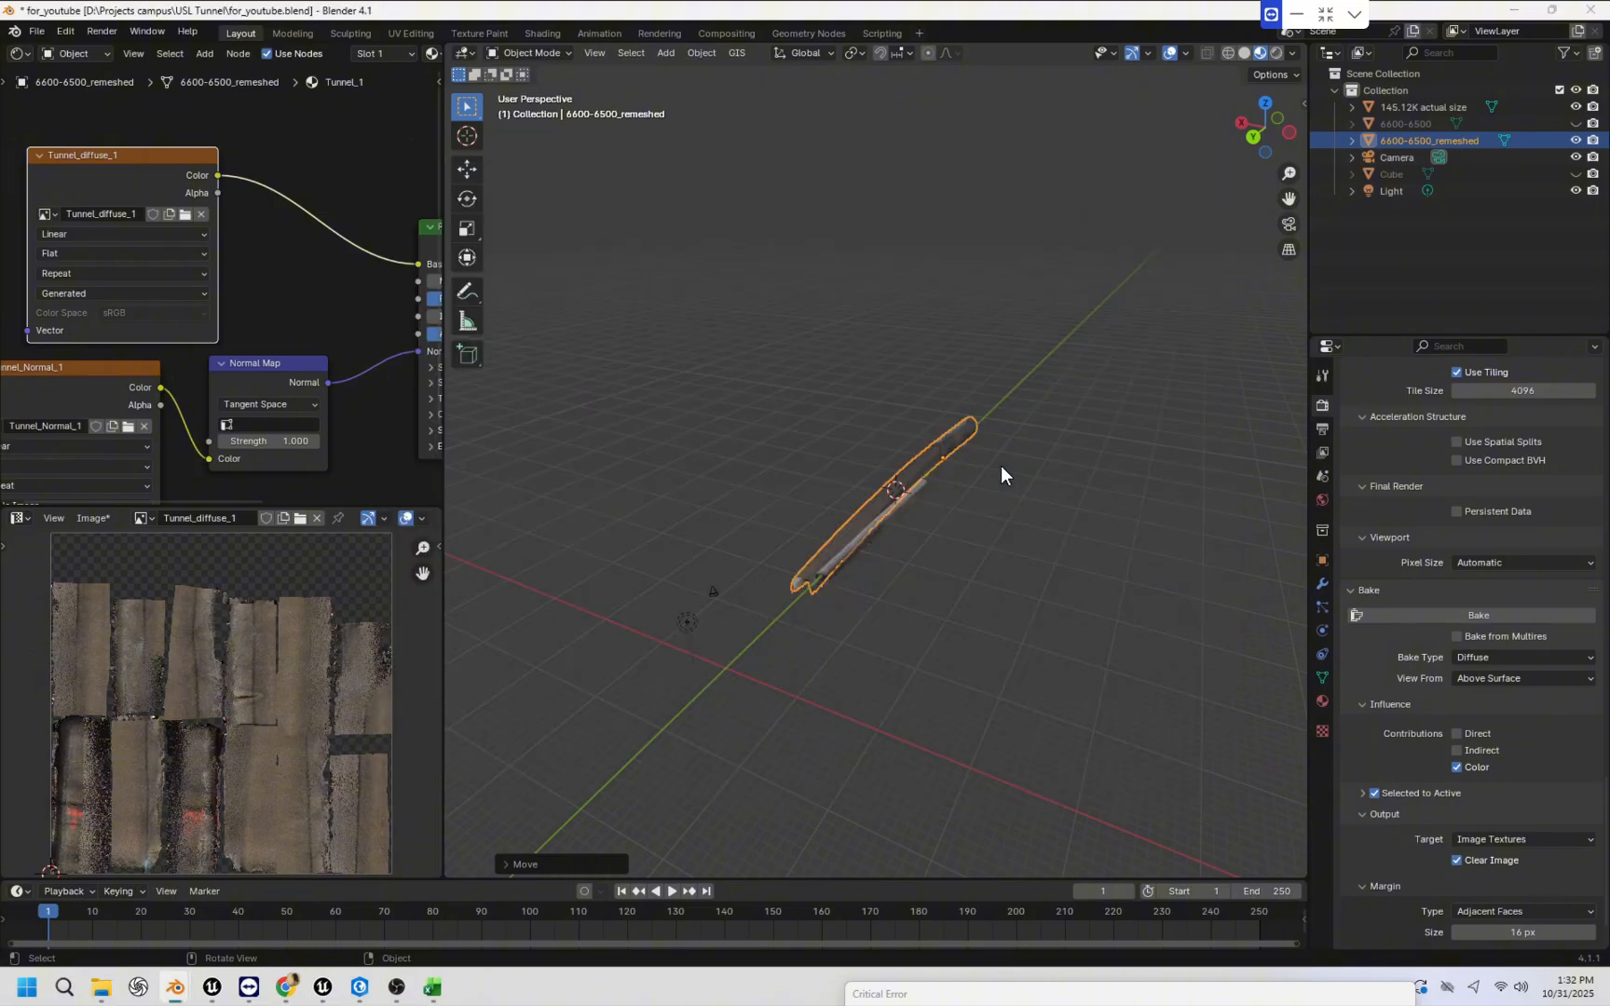
{"action": "key", "text": "s"}
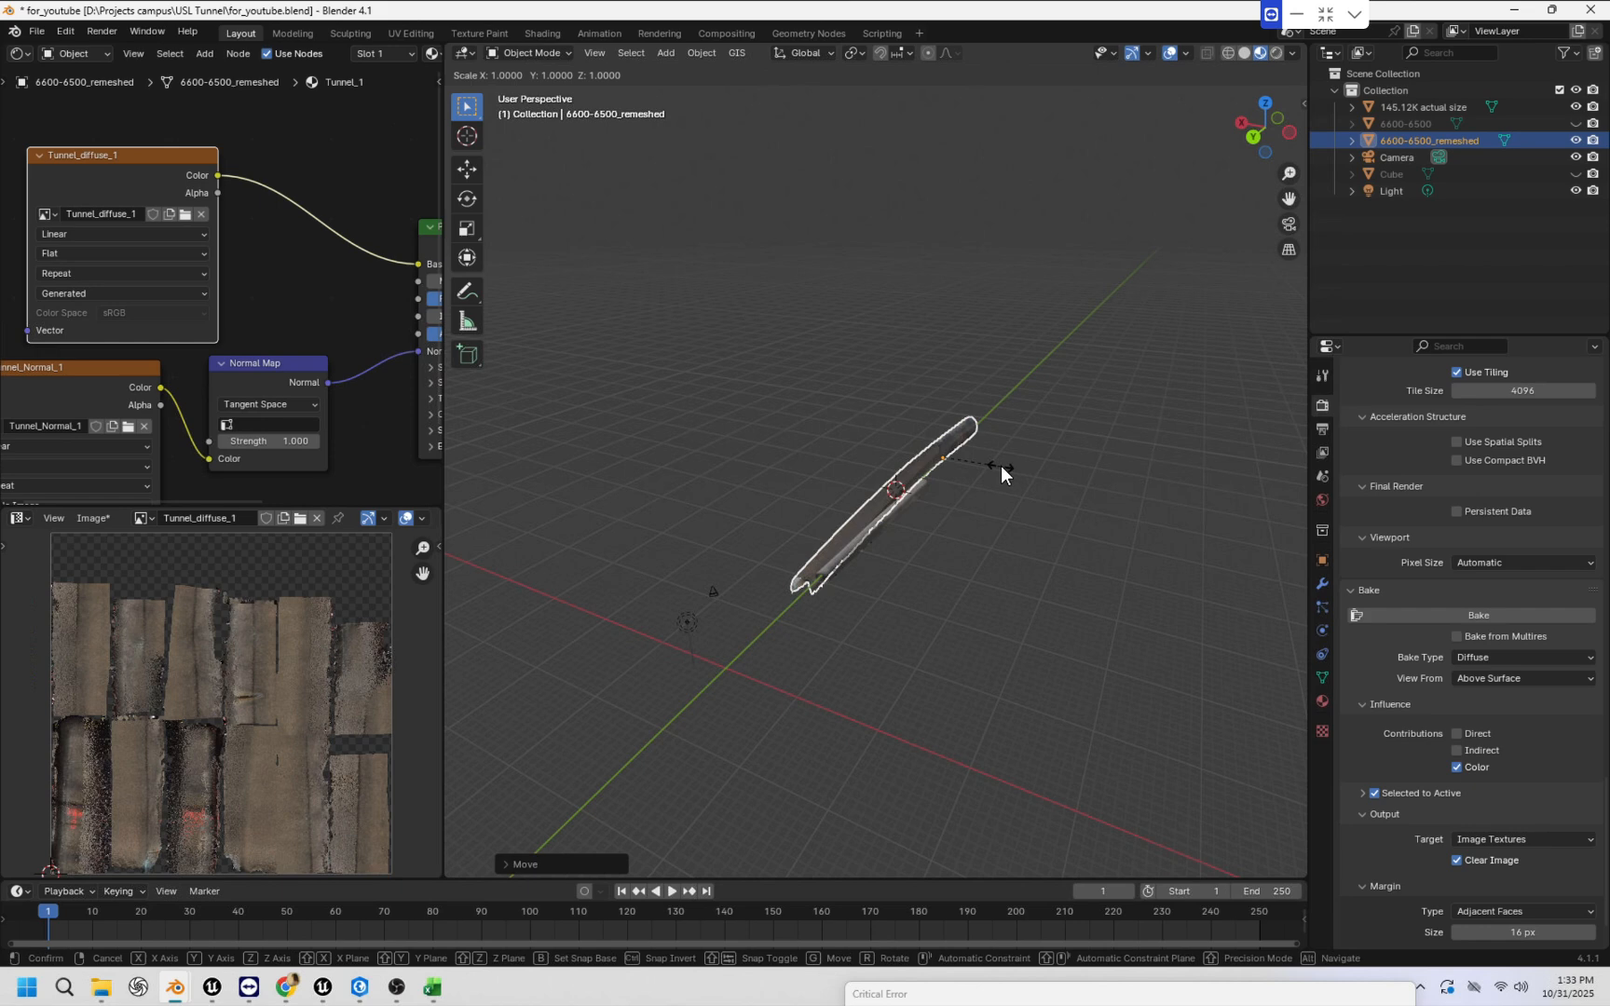
{"action": "key", "text": "z"}
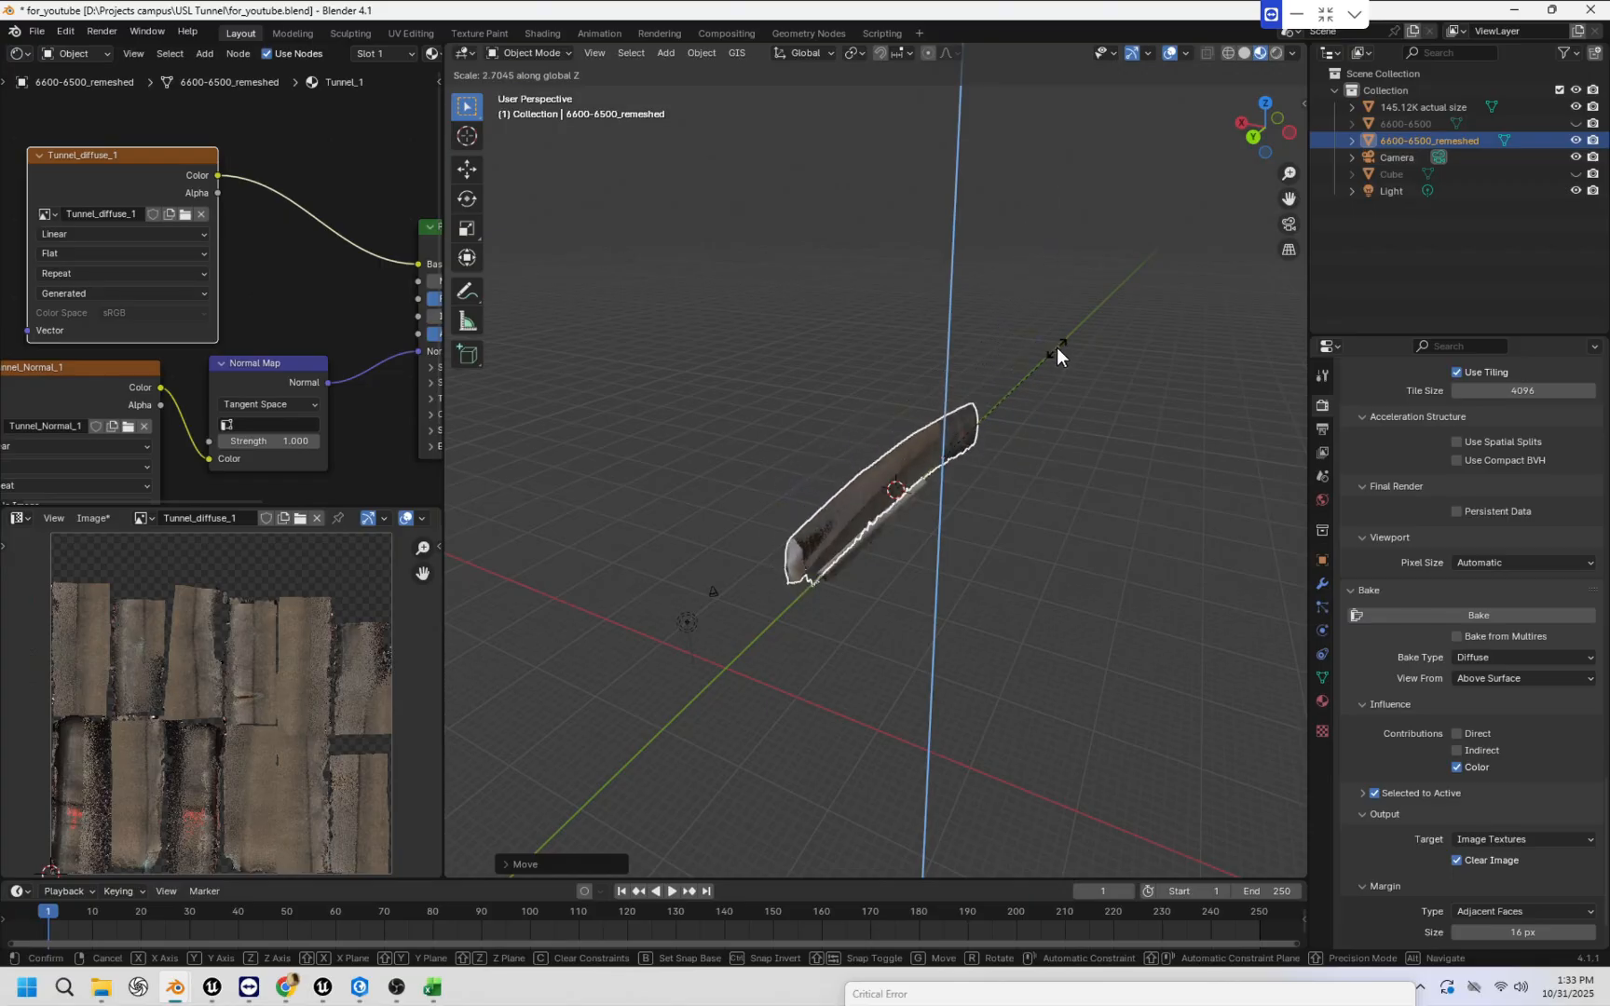
{"action": "key", "text": "Escape"}
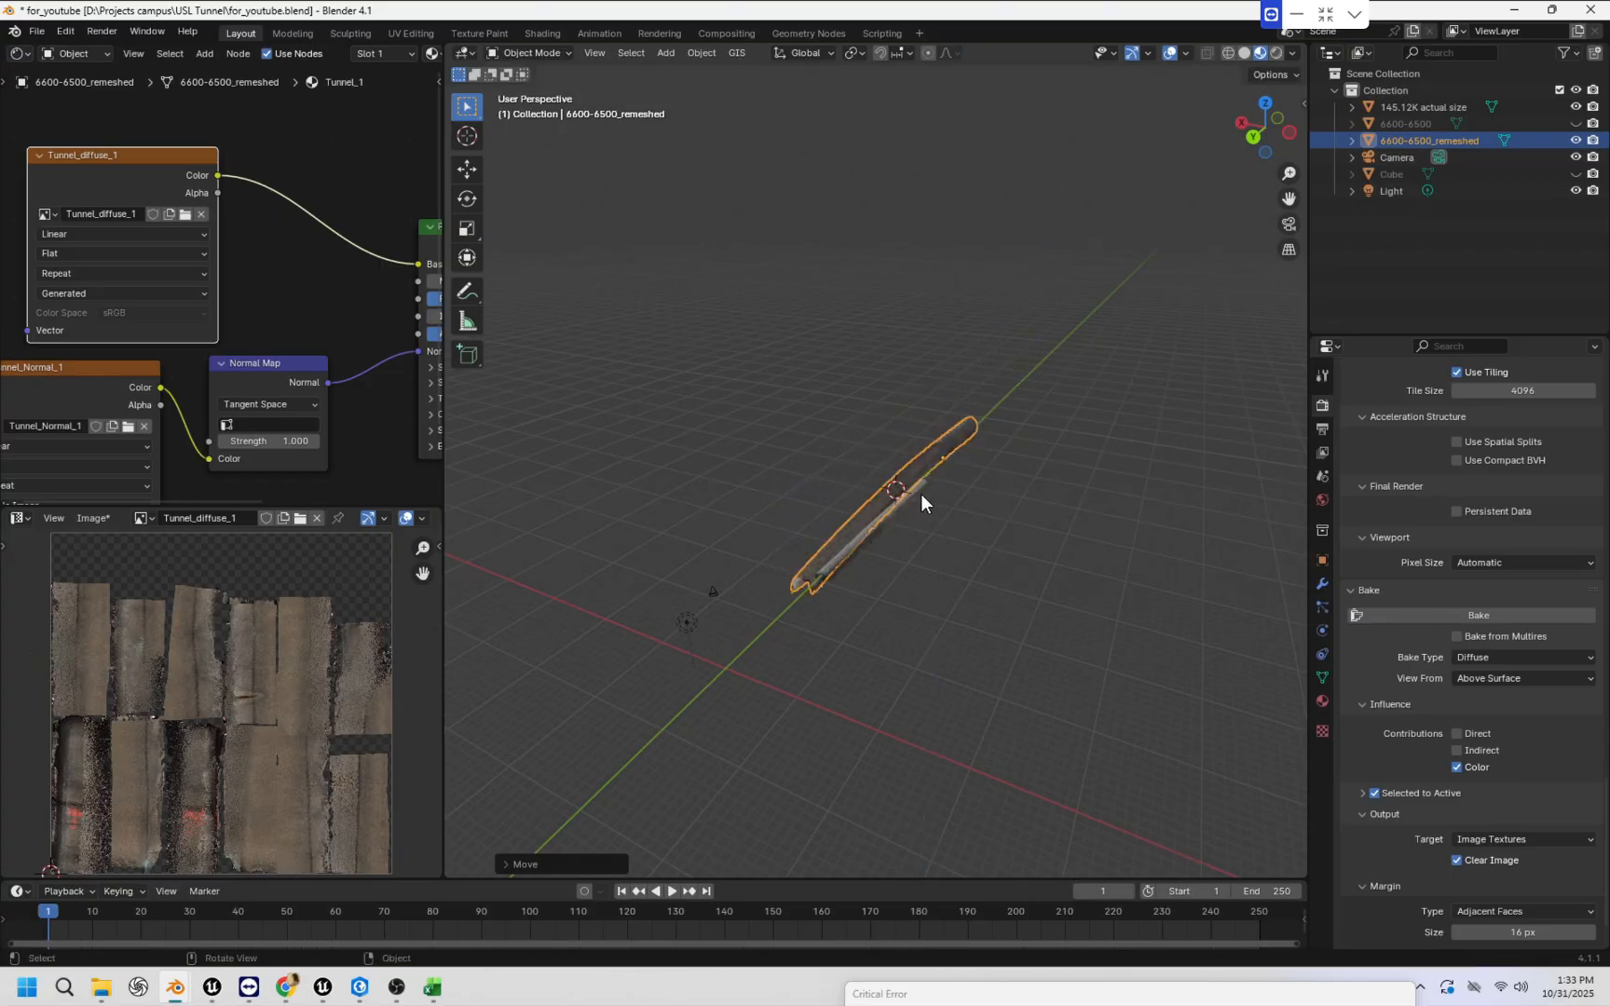
Scale the 6600-6500_remeshed tunnel down uniformly to about 0.55.
{"action": "key", "text": "s"}
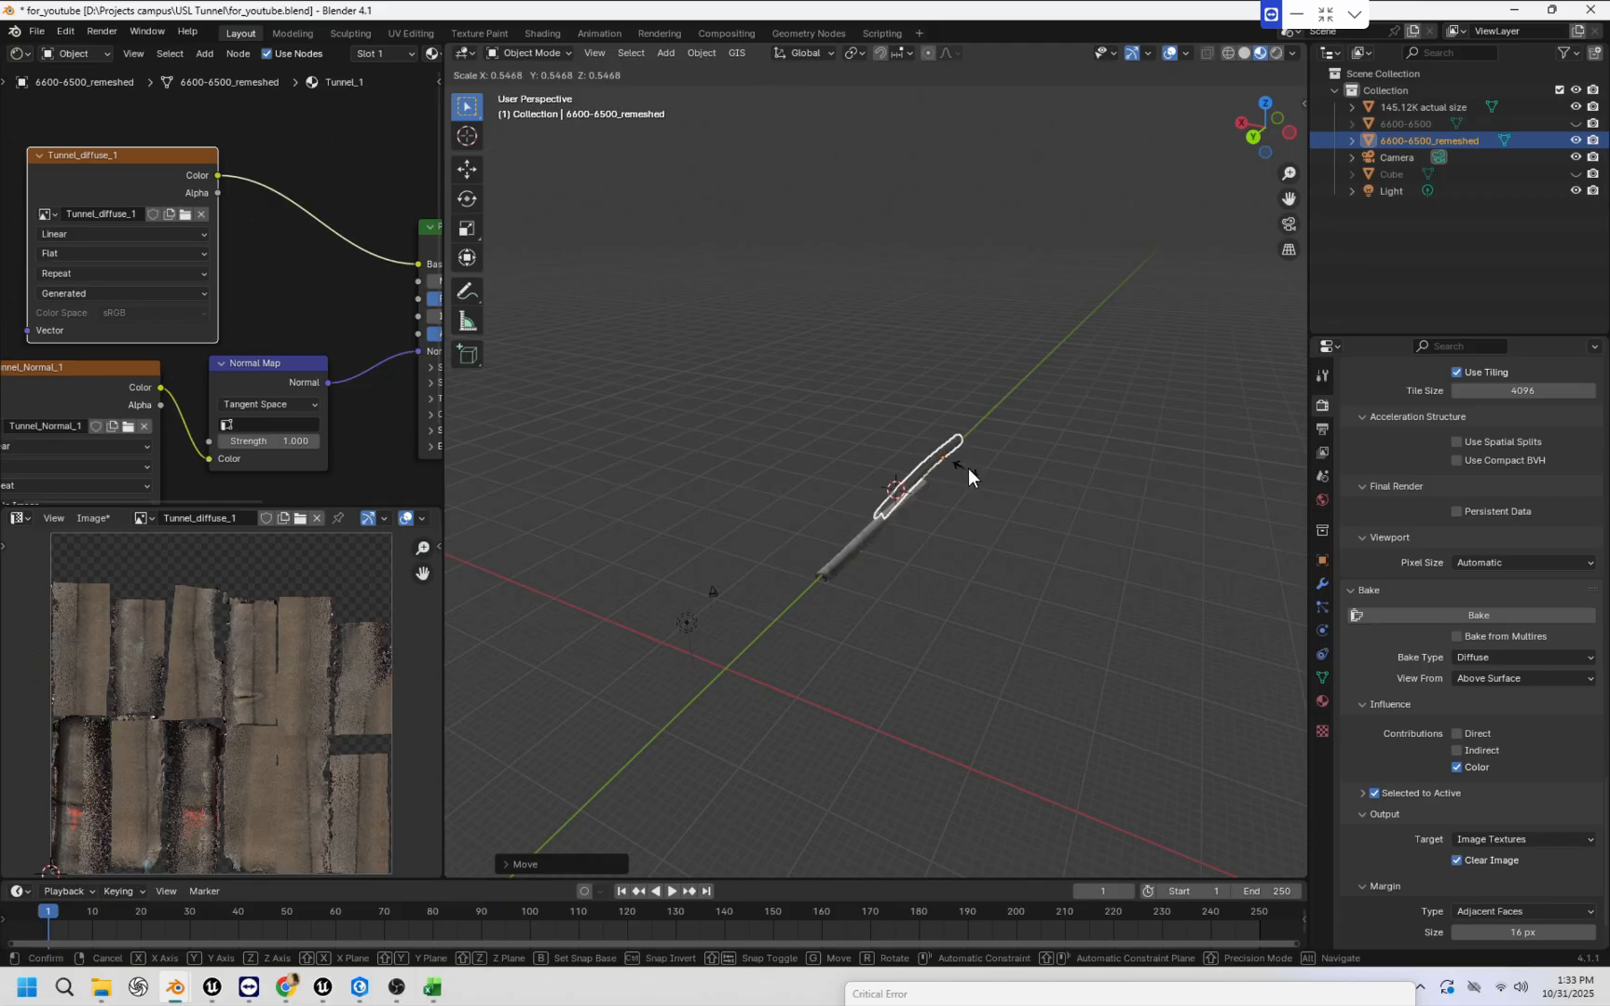
{"action": "left_click", "coordinate": [969, 467]}
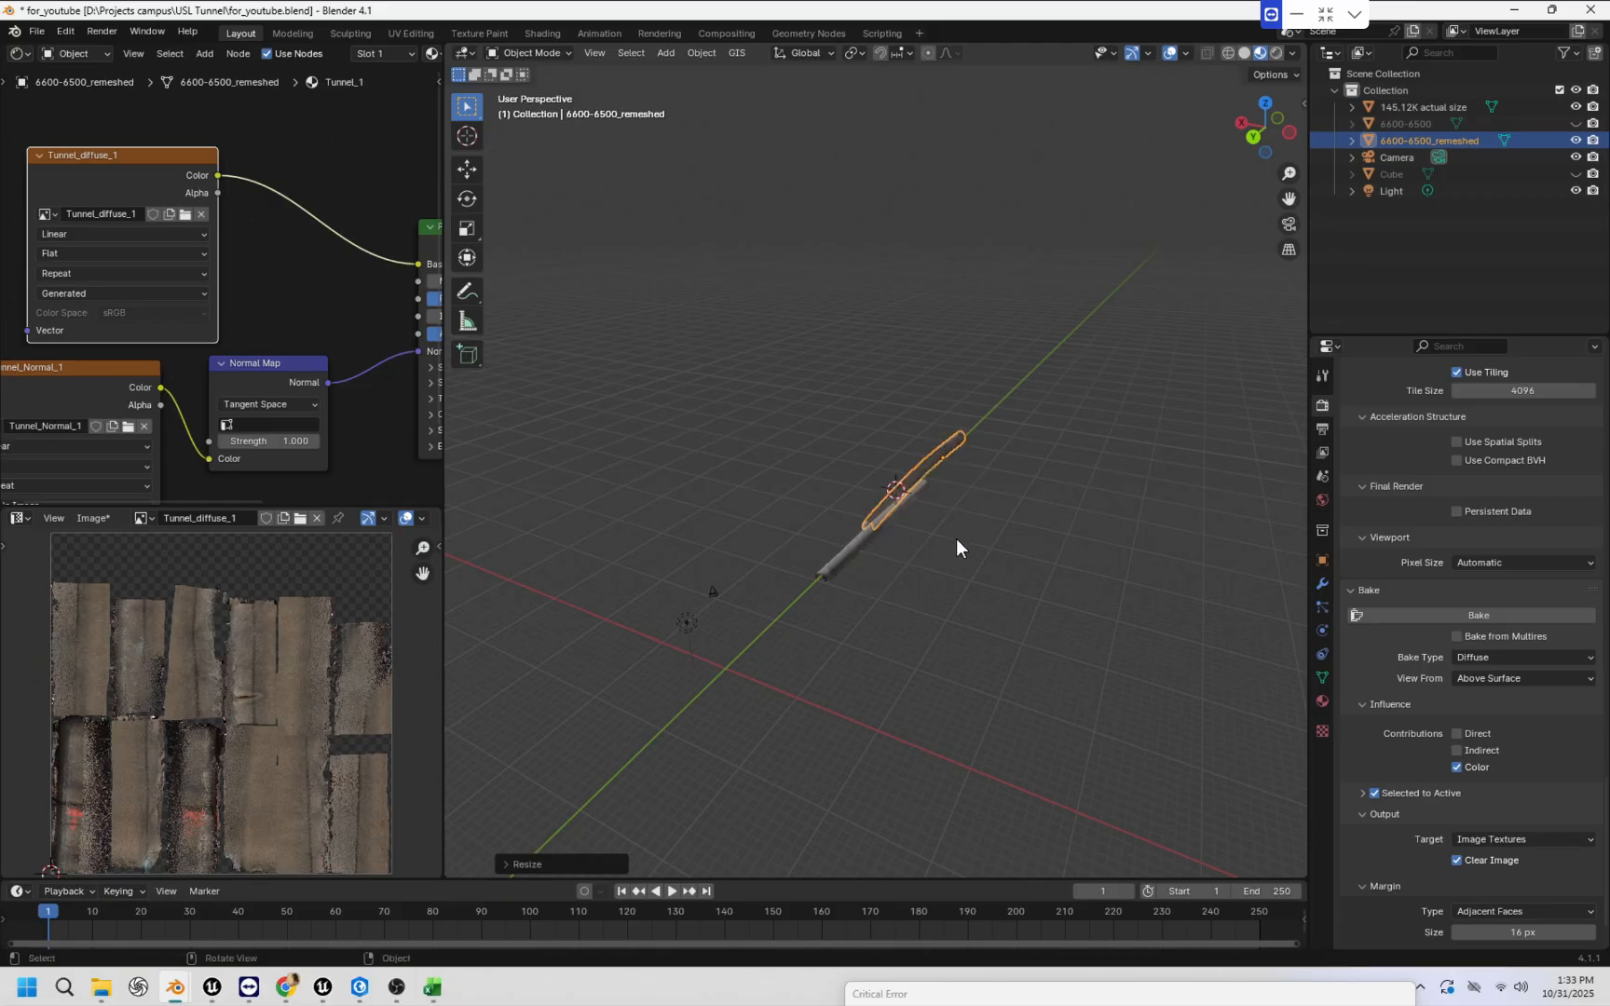
{"action": "middle_click_drag", "start_coordinate": [956, 539], "coordinate": [995, 490]}
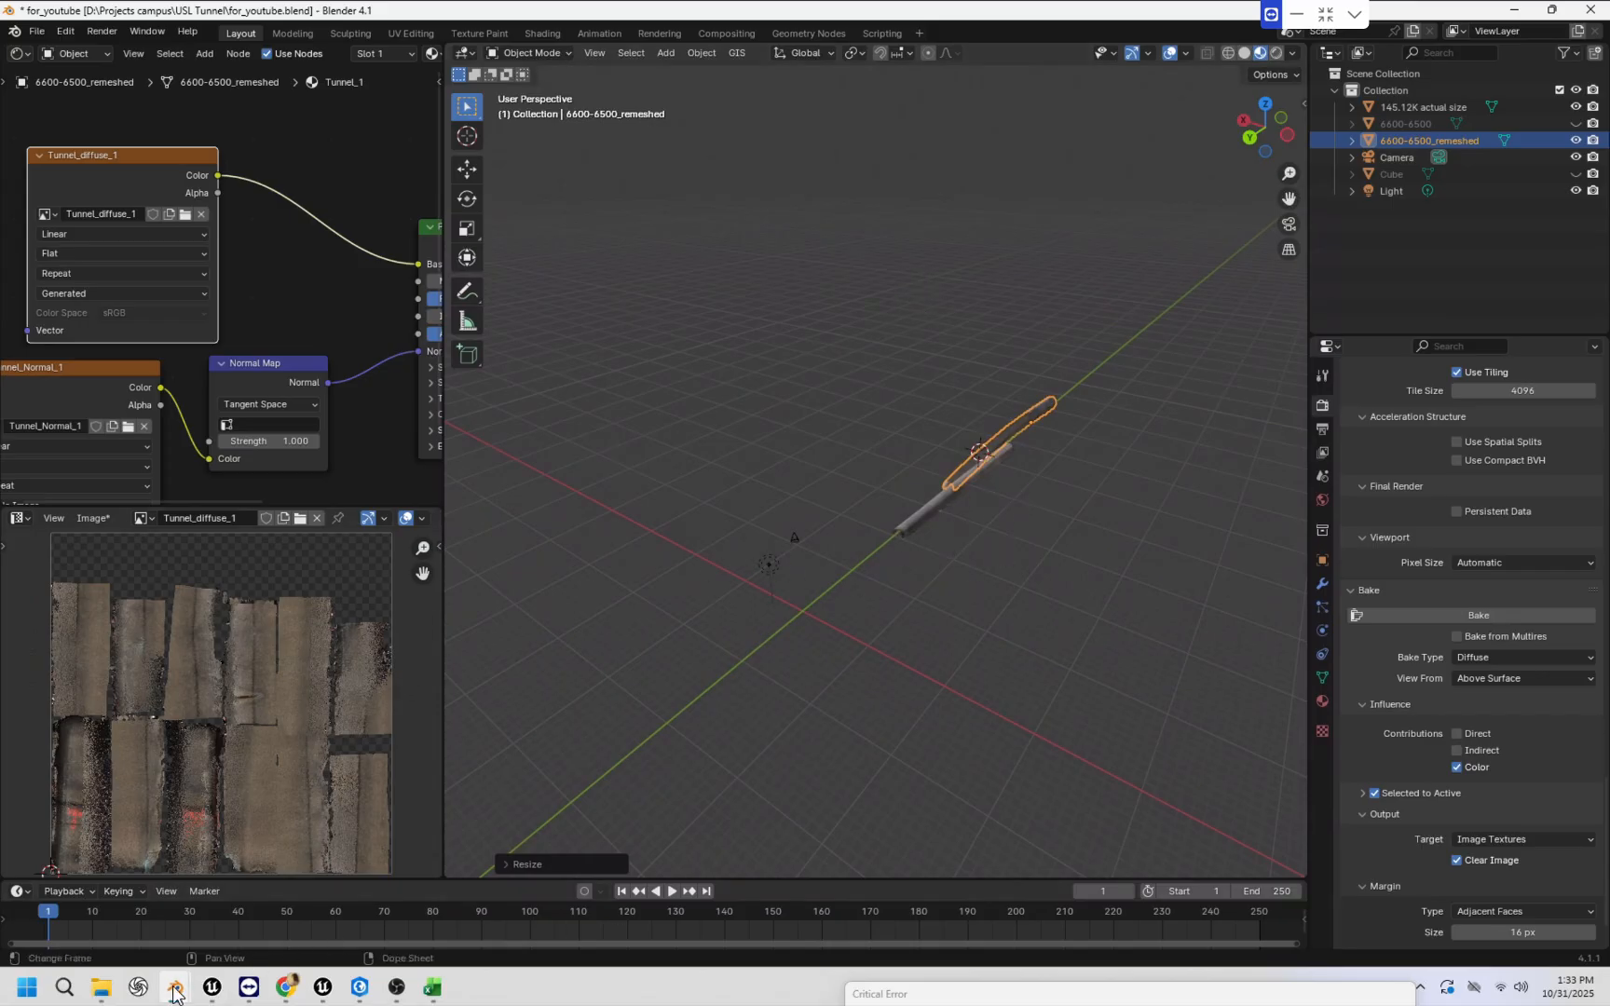
View the 6800-6700_single tunnel in the 6900-6700_joined file and return to the for_youtube file.
{"action": "mouse_move", "coordinate": [176, 987]}
{"action": "mouse_move", "coordinate": [227, 892]}
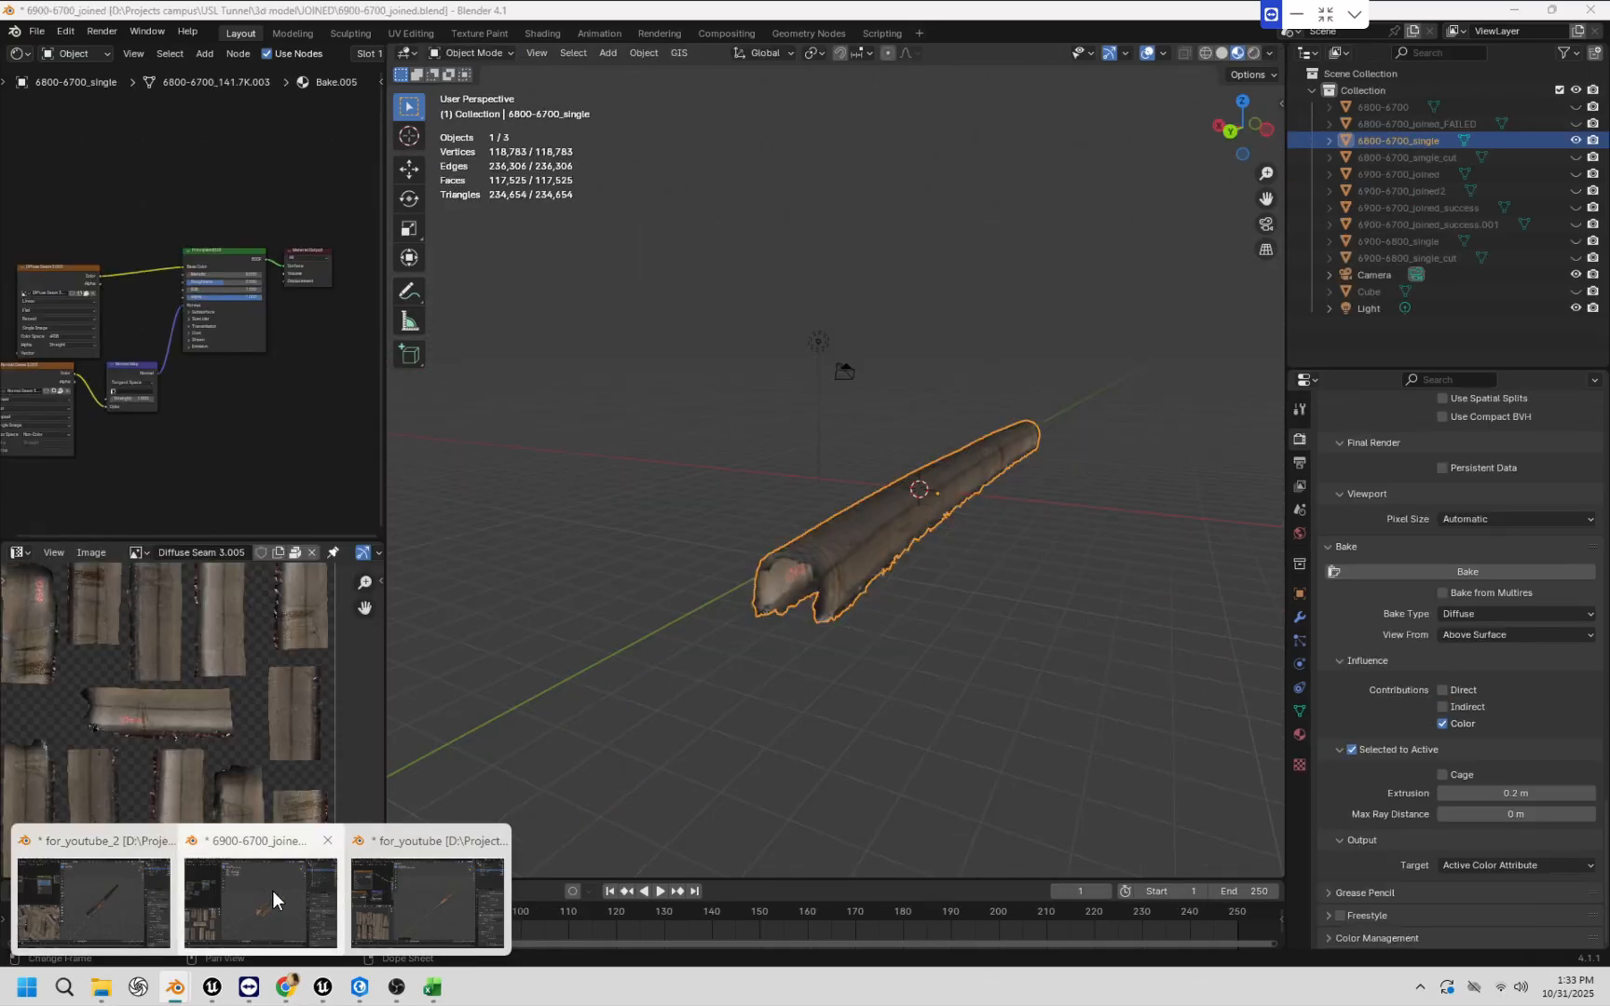
{"action": "left_click", "coordinate": [272, 890]}
{"action": "middle_click_drag", "start_coordinate": [1042, 515], "coordinate": [1009, 518]}
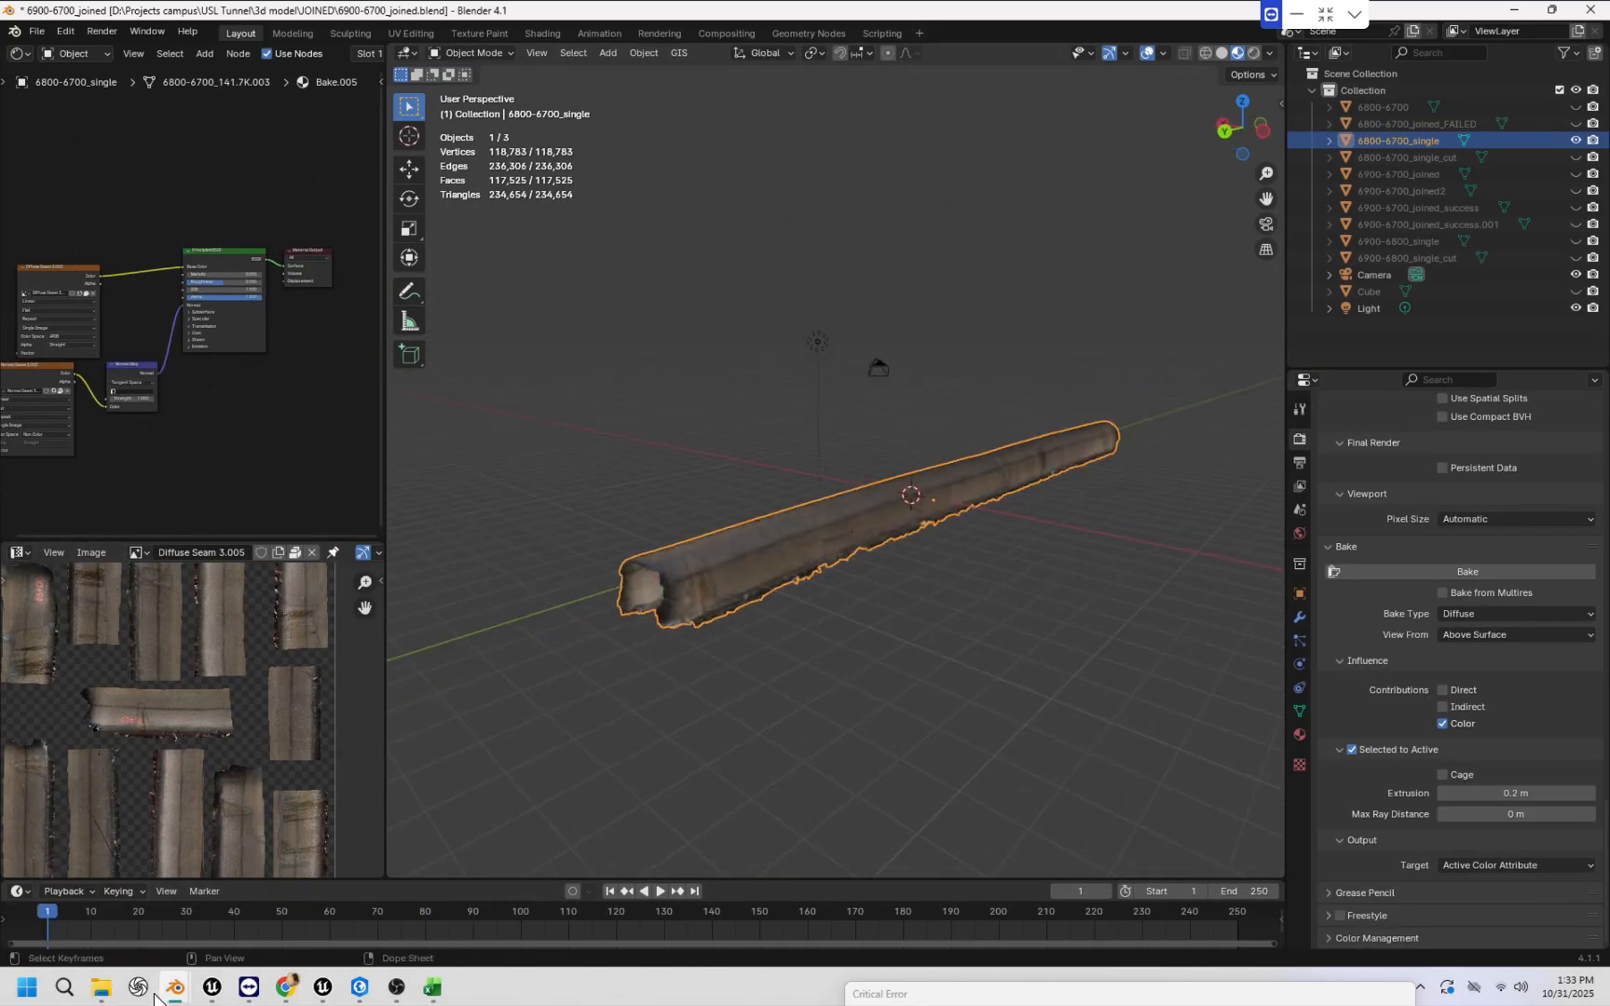
{"action": "mouse_move", "coordinate": [185, 995]}
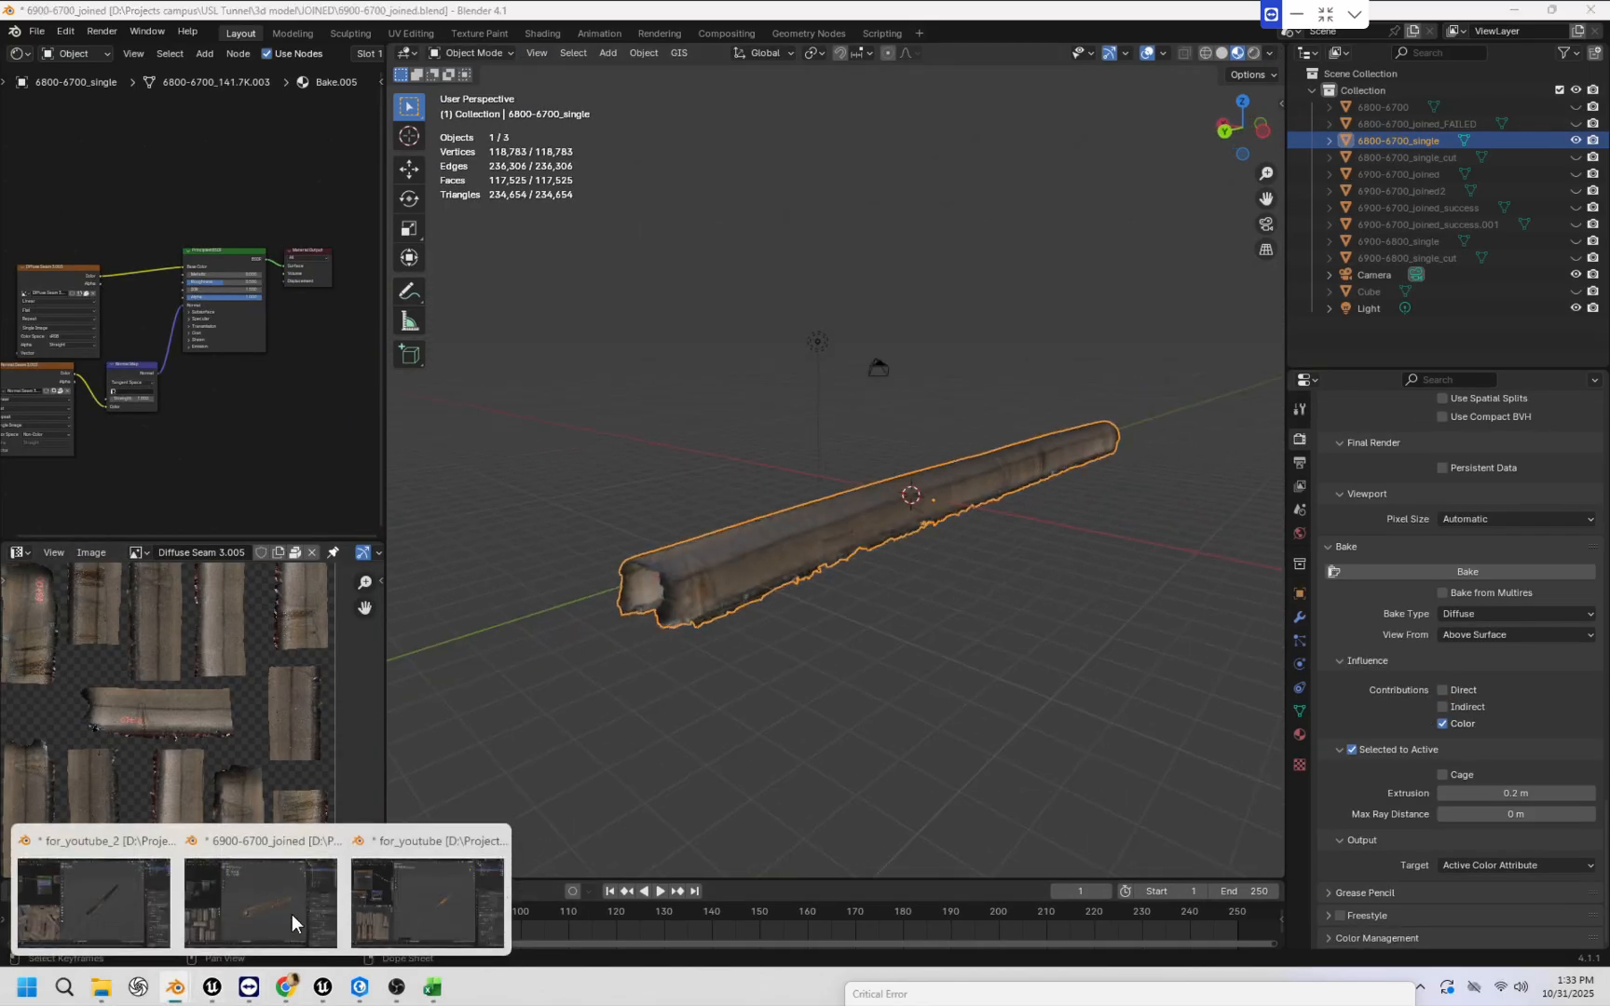
{"action": "left_click", "coordinate": [396, 894]}
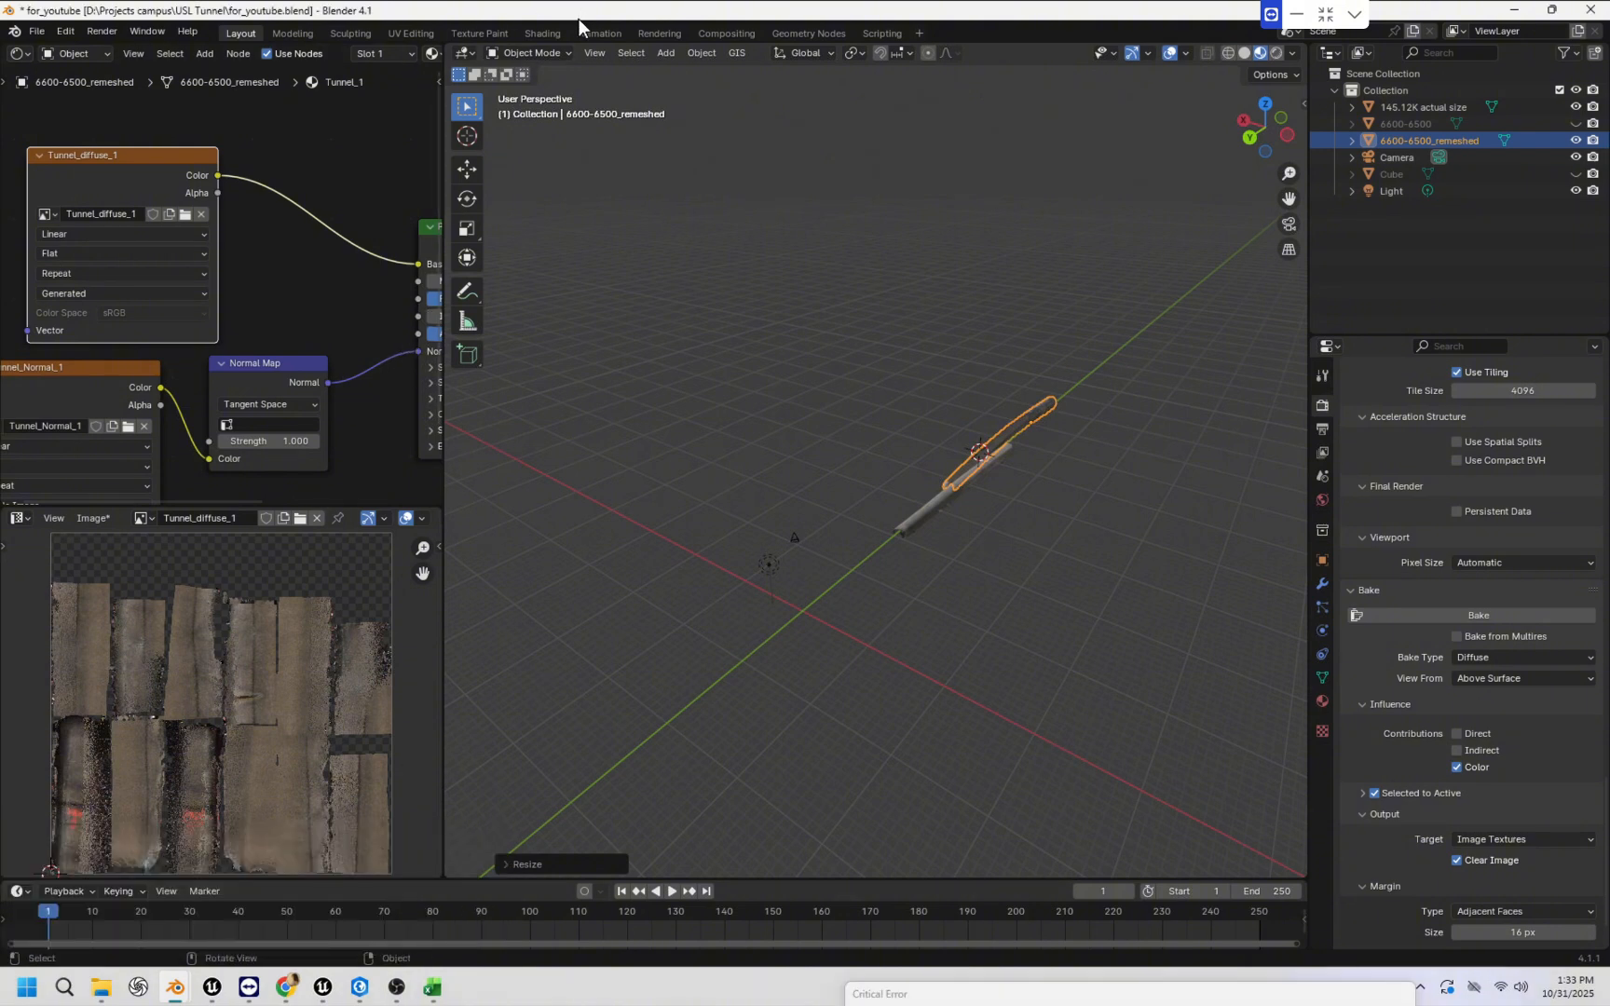
Open the Texture Paint workspace and examine the surface textures of 6600-6500_remeshed and the 145.12K actual size tunnel.
{"action": "left_click", "coordinate": [477, 32]}
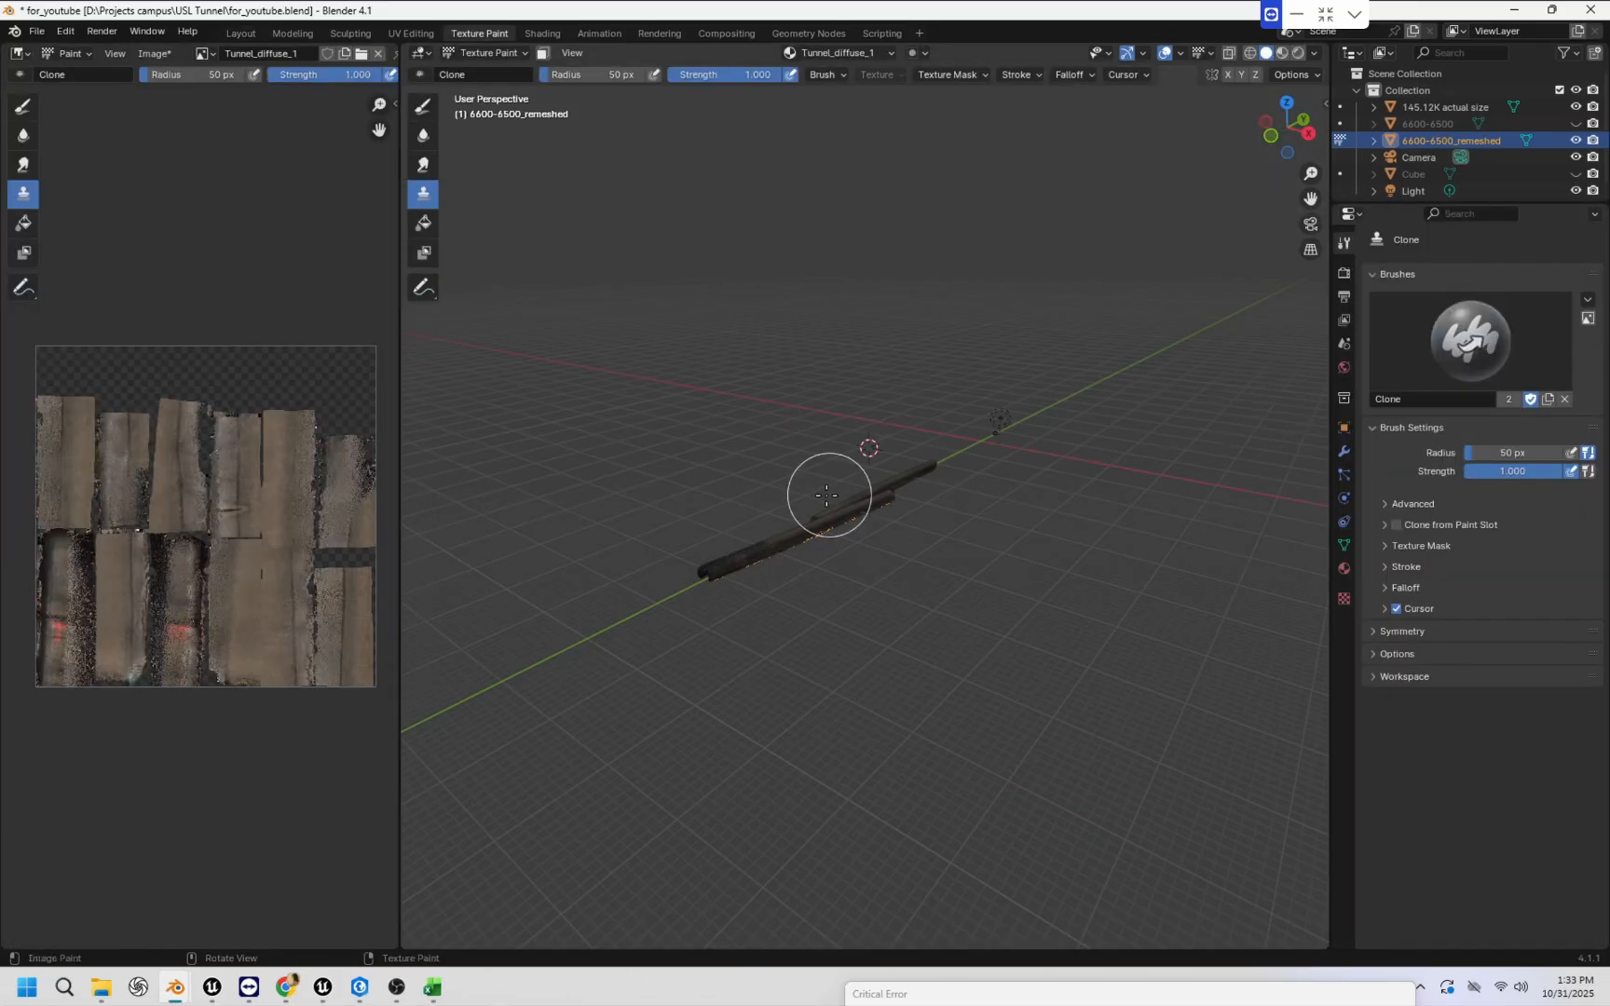
{"action": "scroll", "coordinate": [827, 493], "scroll_direction": "up", "scroll_amount": 8}
{"action": "scroll", "coordinate": [774, 588], "scroll_direction": "down", "scroll_amount": 10}
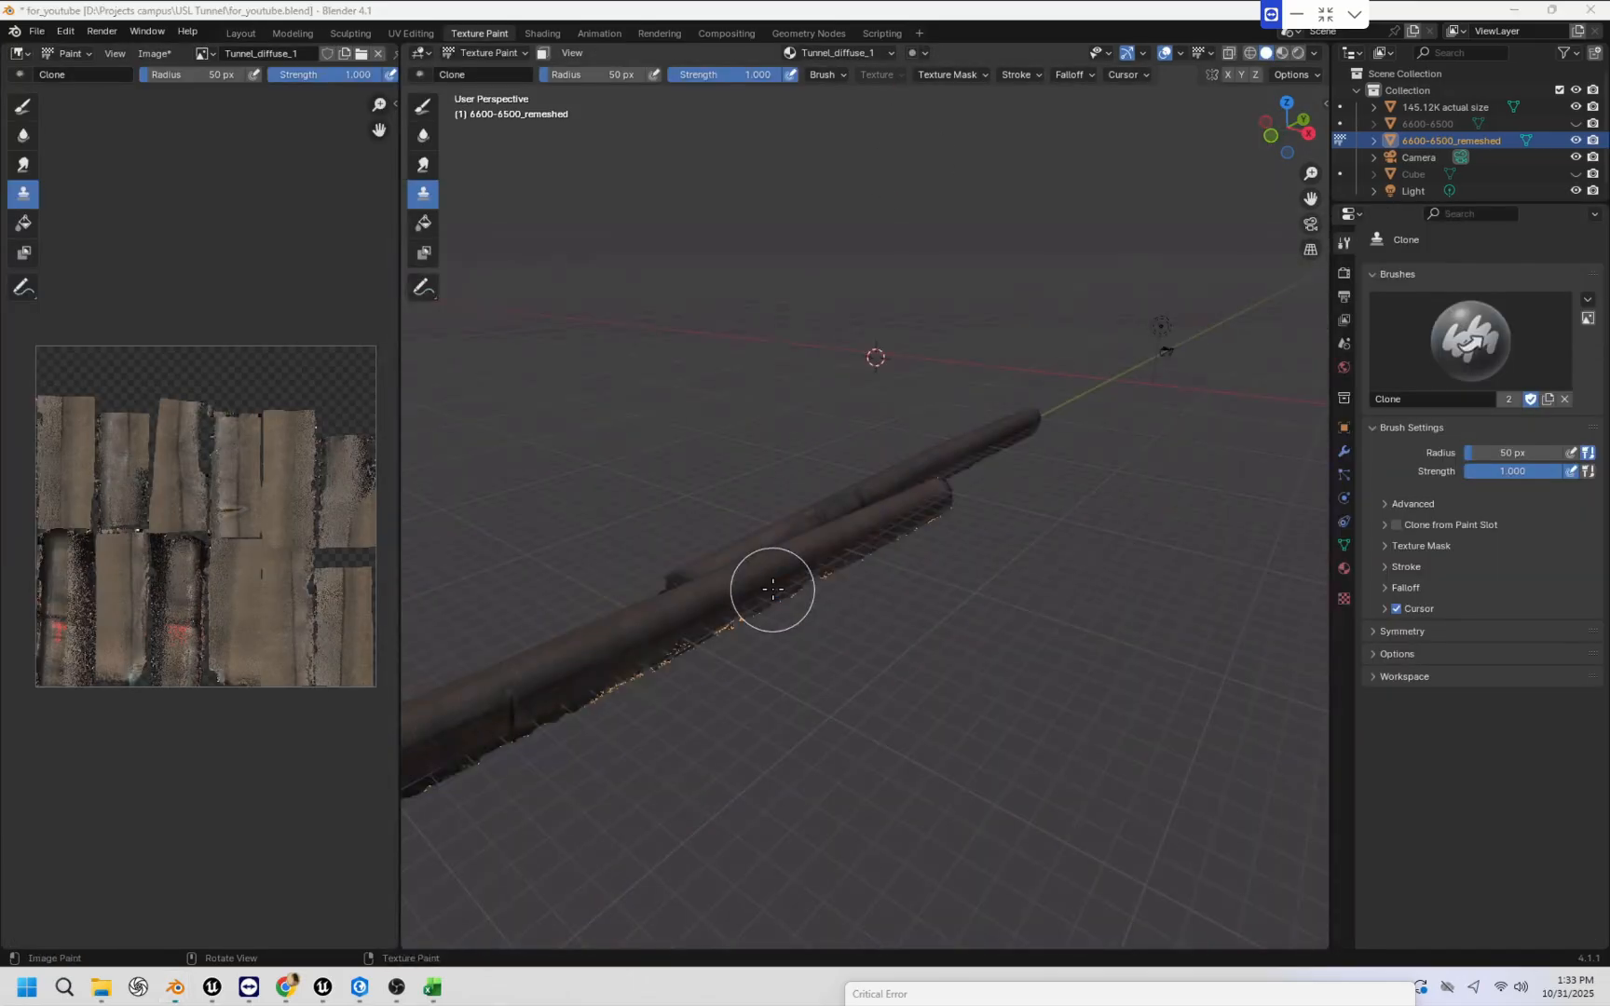
{"action": "middle_click_drag", "start_coordinate": [777, 586], "coordinate": [823, 578]}
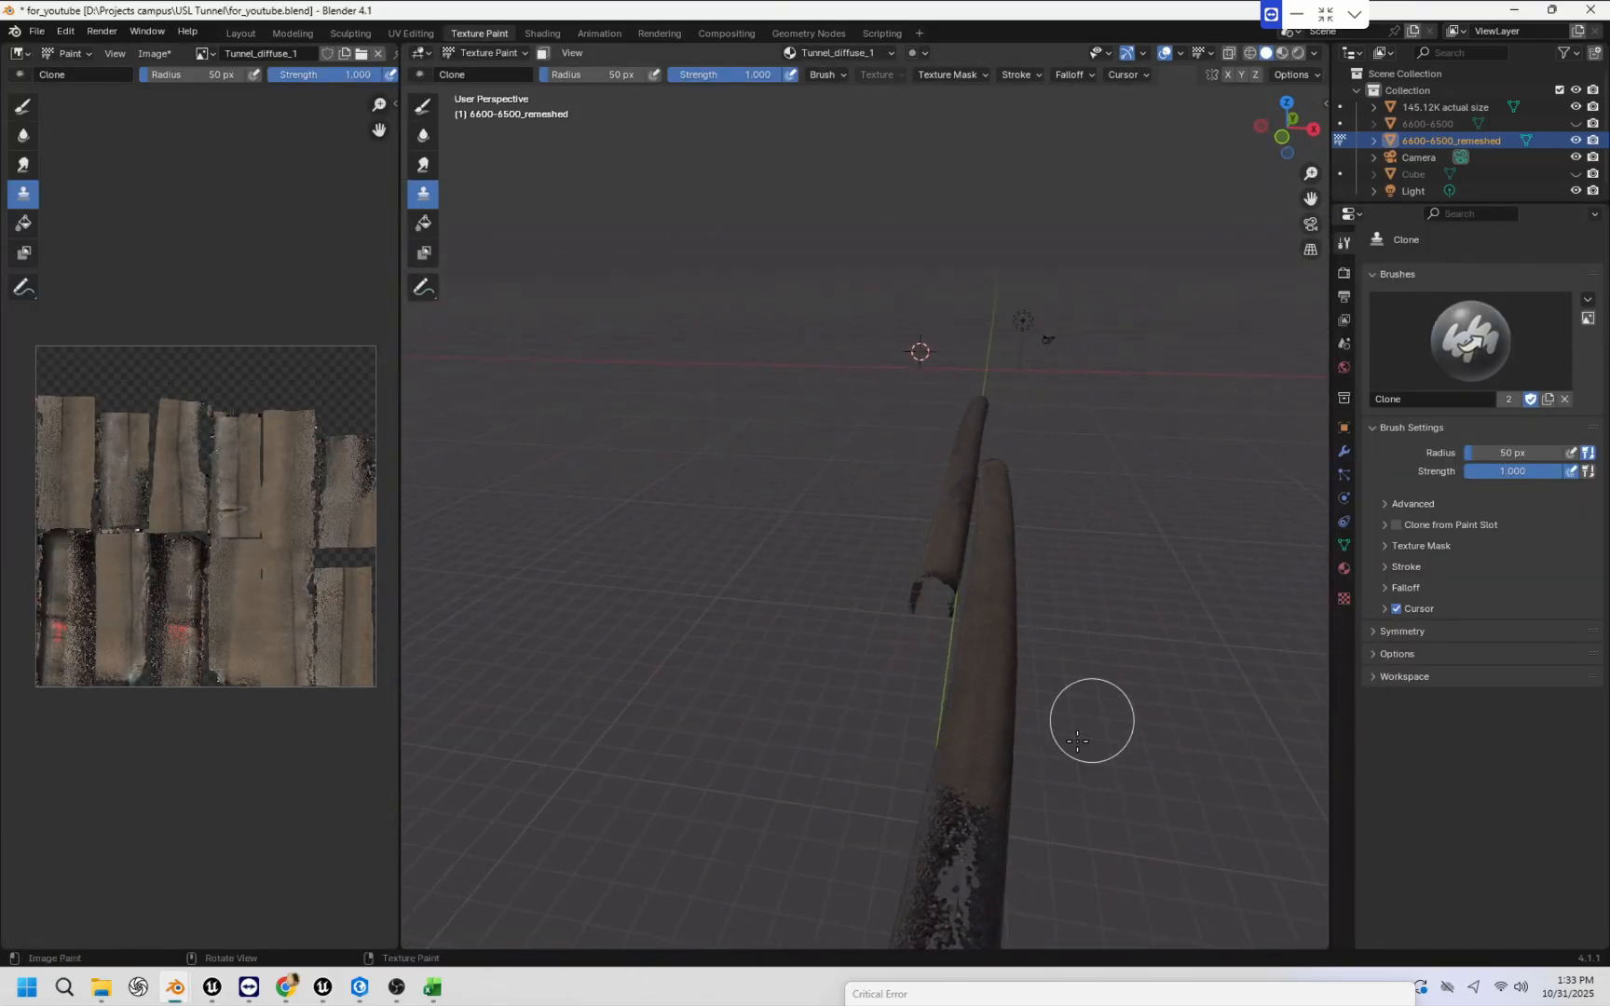
{"action": "middle_click_drag", "start_coordinate": [1075, 741], "coordinate": [986, 741]}
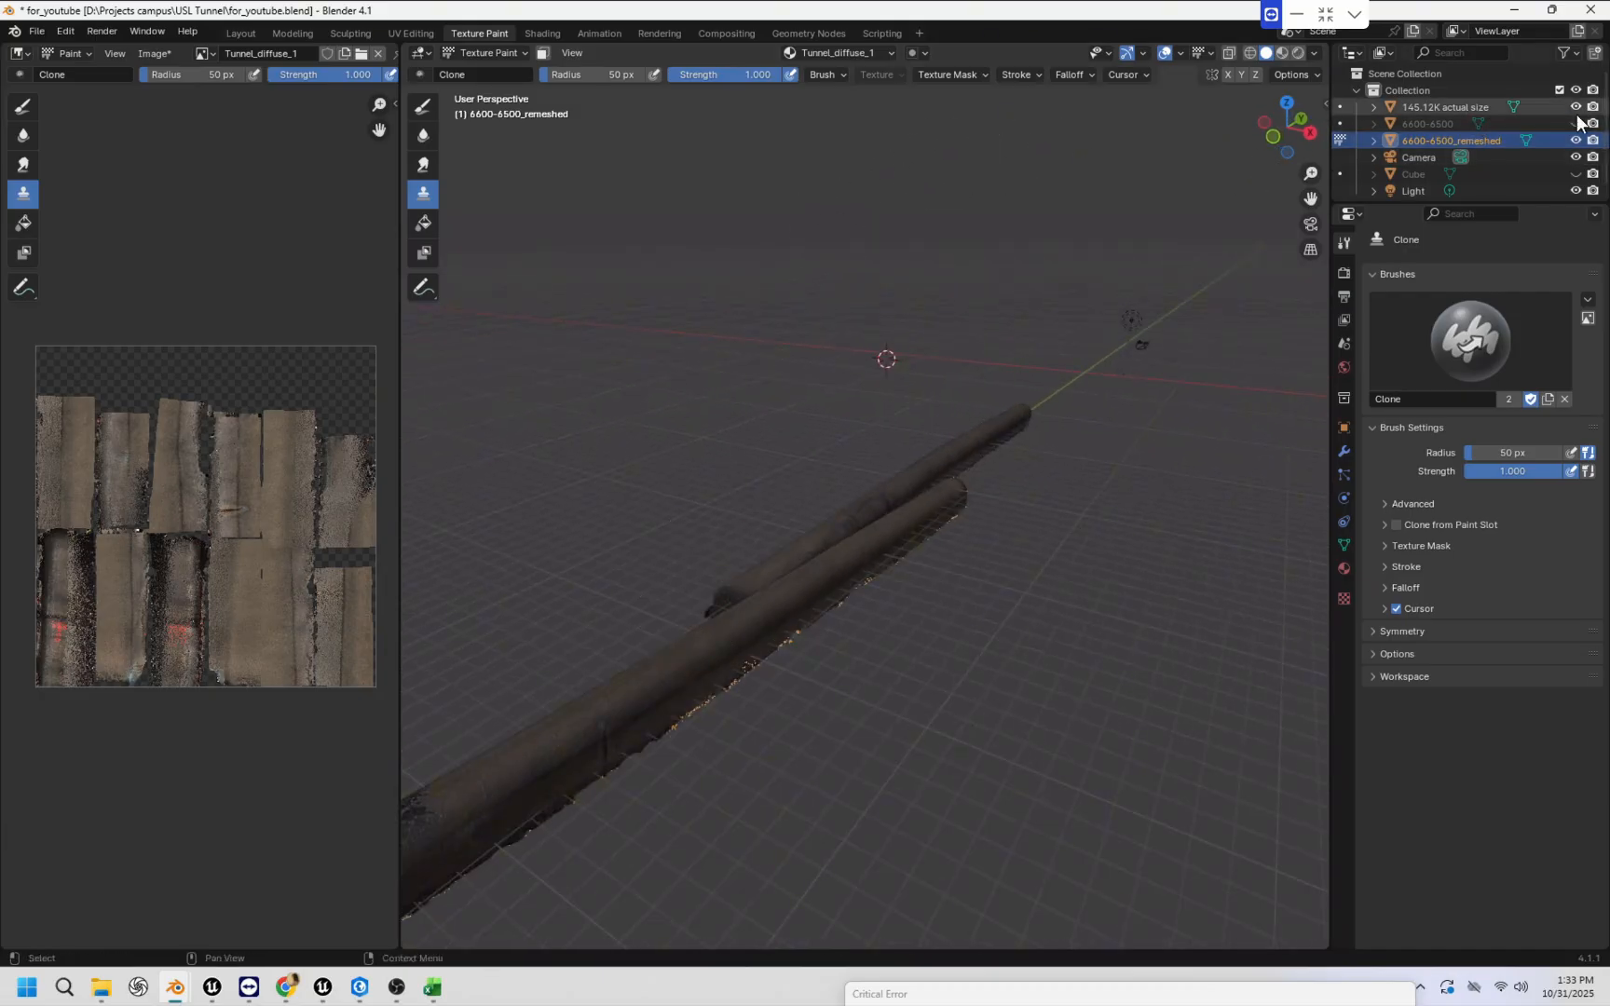
{"action": "left_click", "coordinate": [1438, 123]}
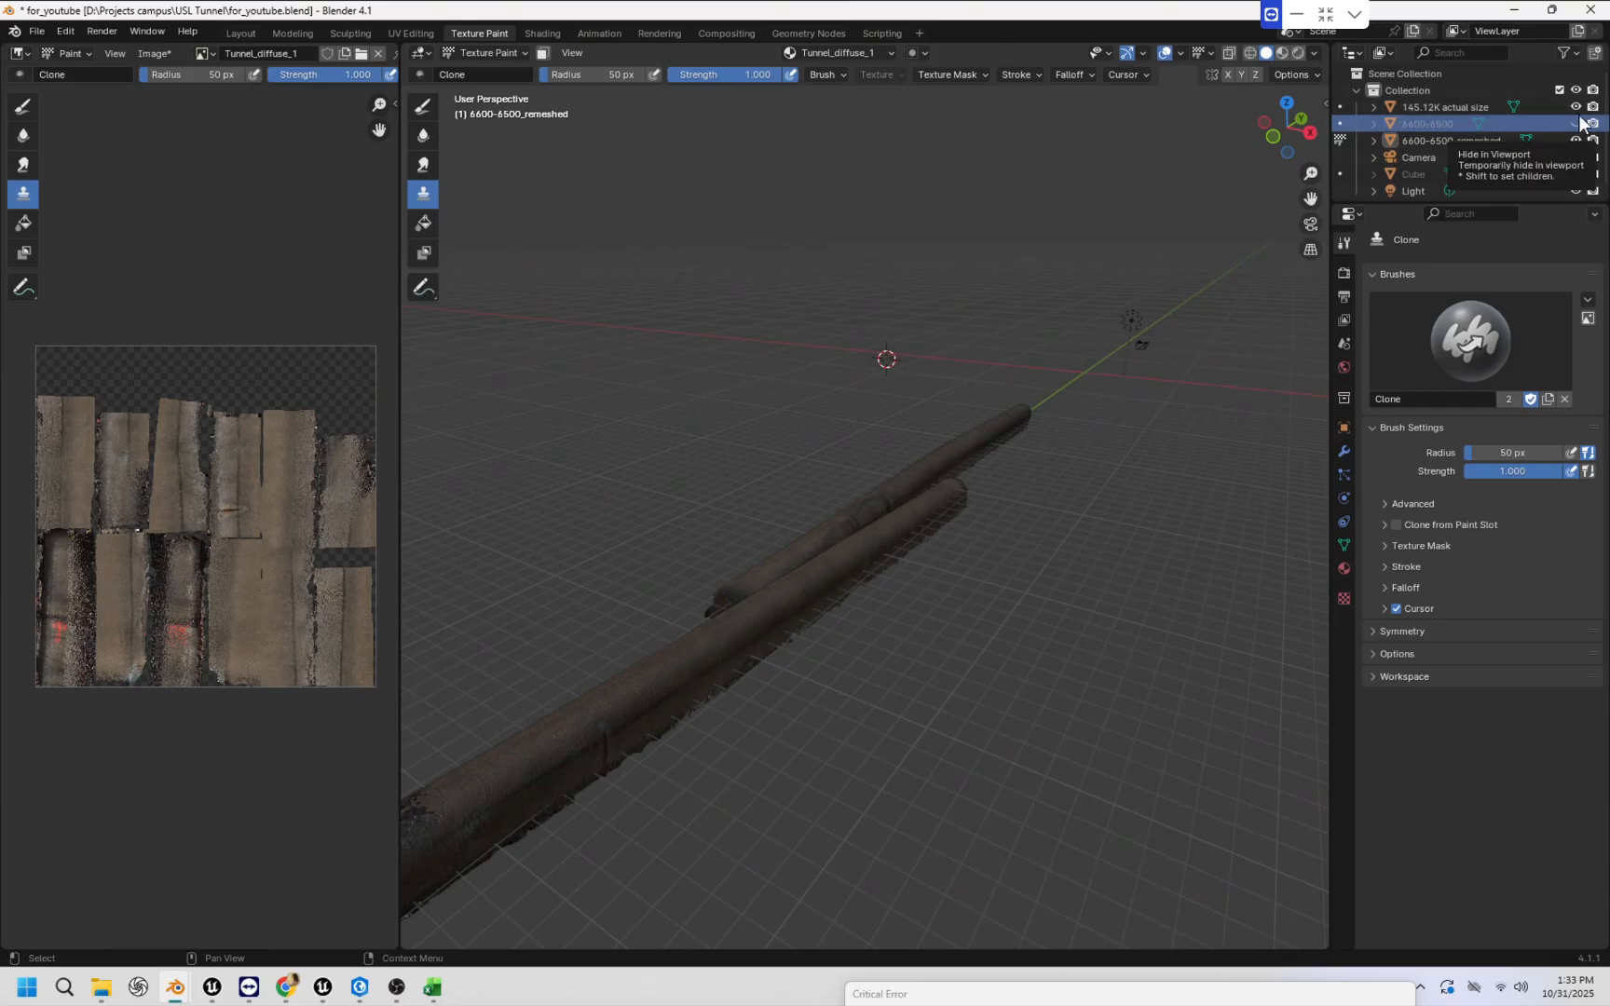
{"action": "scroll", "coordinate": [658, 582], "scroll_direction": "down", "scroll_amount": 6}
{"action": "scroll", "coordinate": [654, 424], "scroll_direction": "up", "scroll_amount": 6}
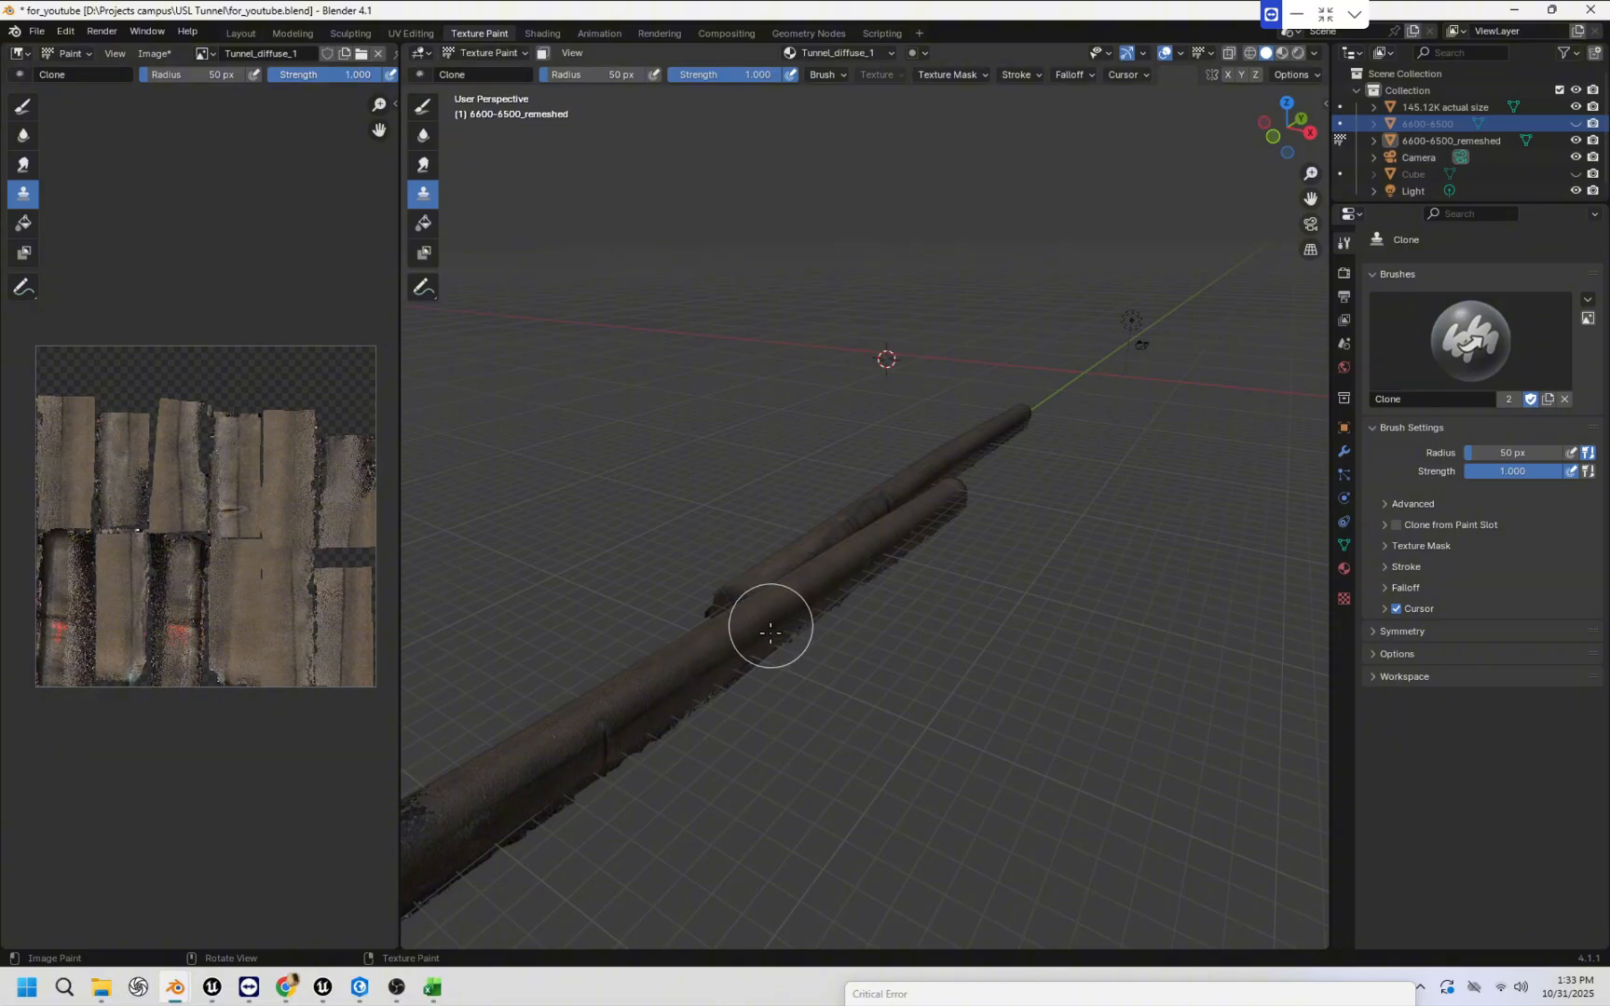
{"action": "scroll", "coordinate": [768, 623], "scroll_direction": "down", "scroll_amount": 2}
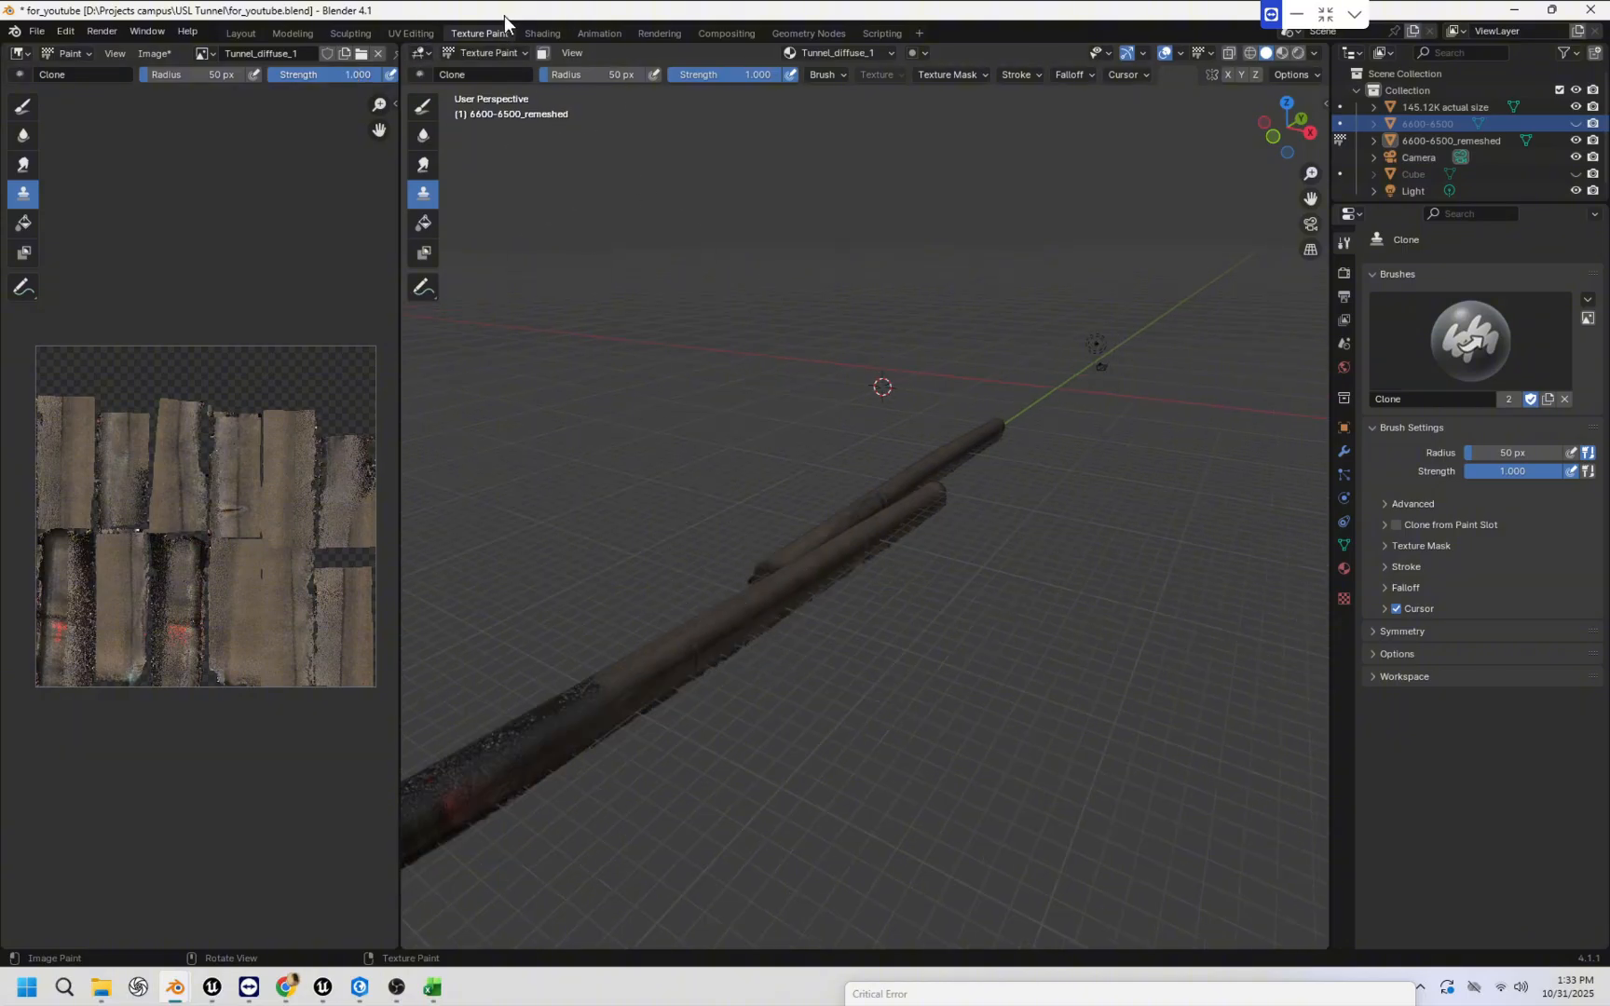
Switch to the 6900-6700_joined file, inspect the 6800-6700_single tunnel and look at the available file export commands.
{"action": "mouse_move", "coordinate": [184, 995]}
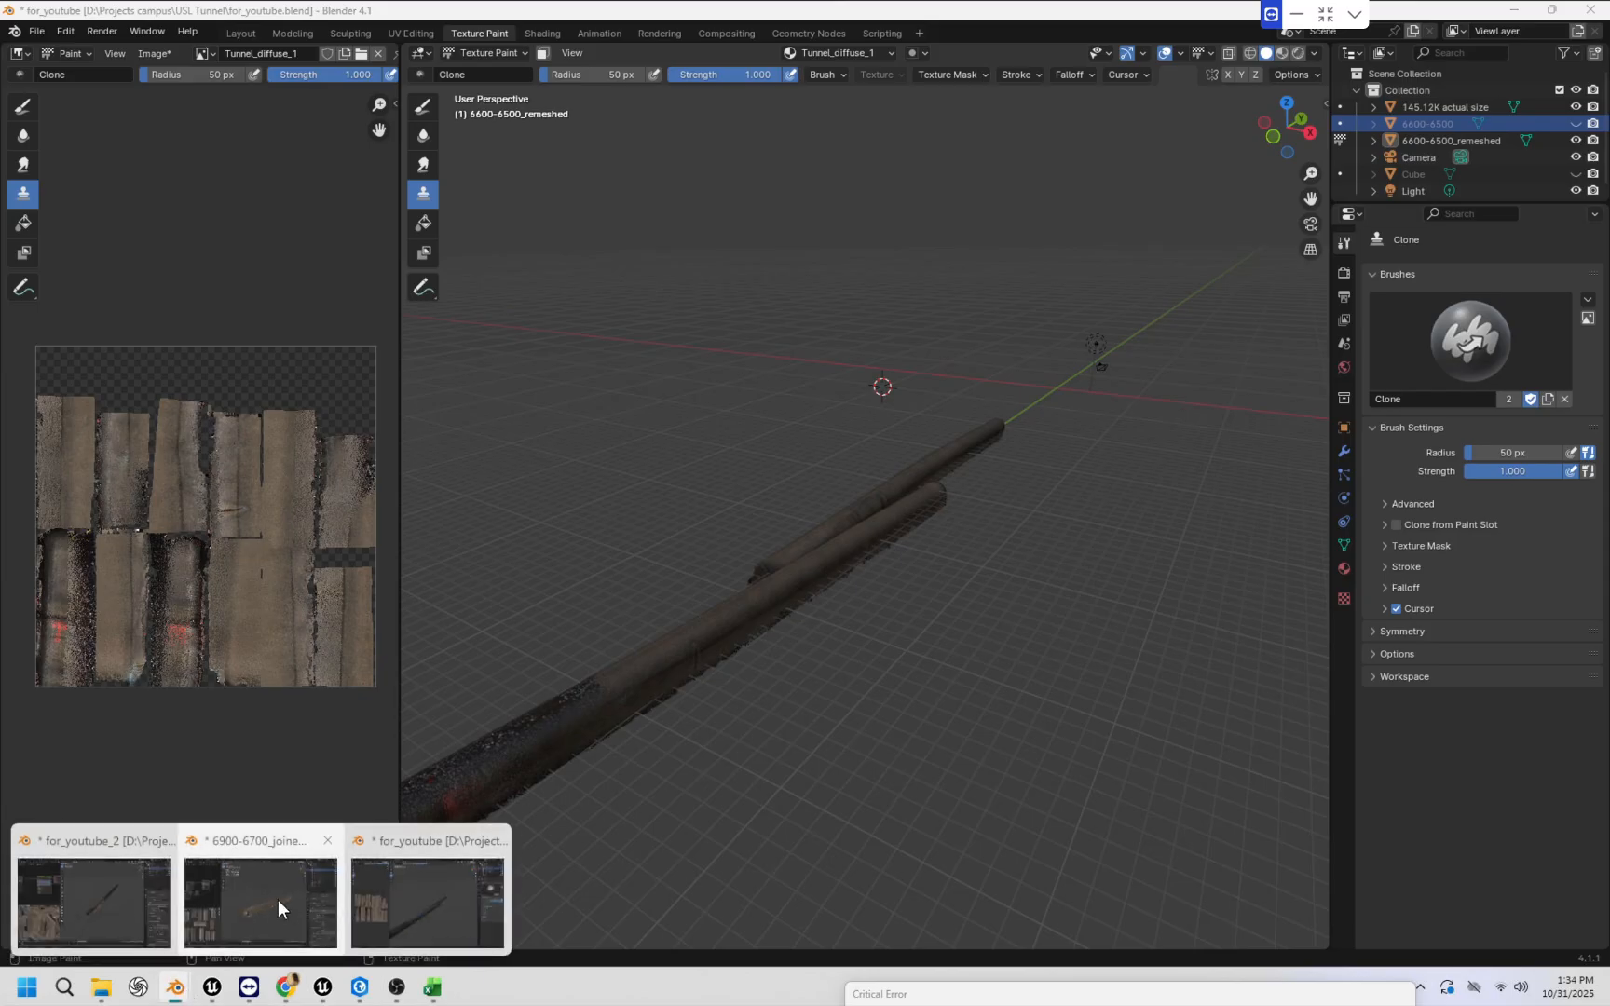
{"action": "left_click", "coordinate": [278, 900]}
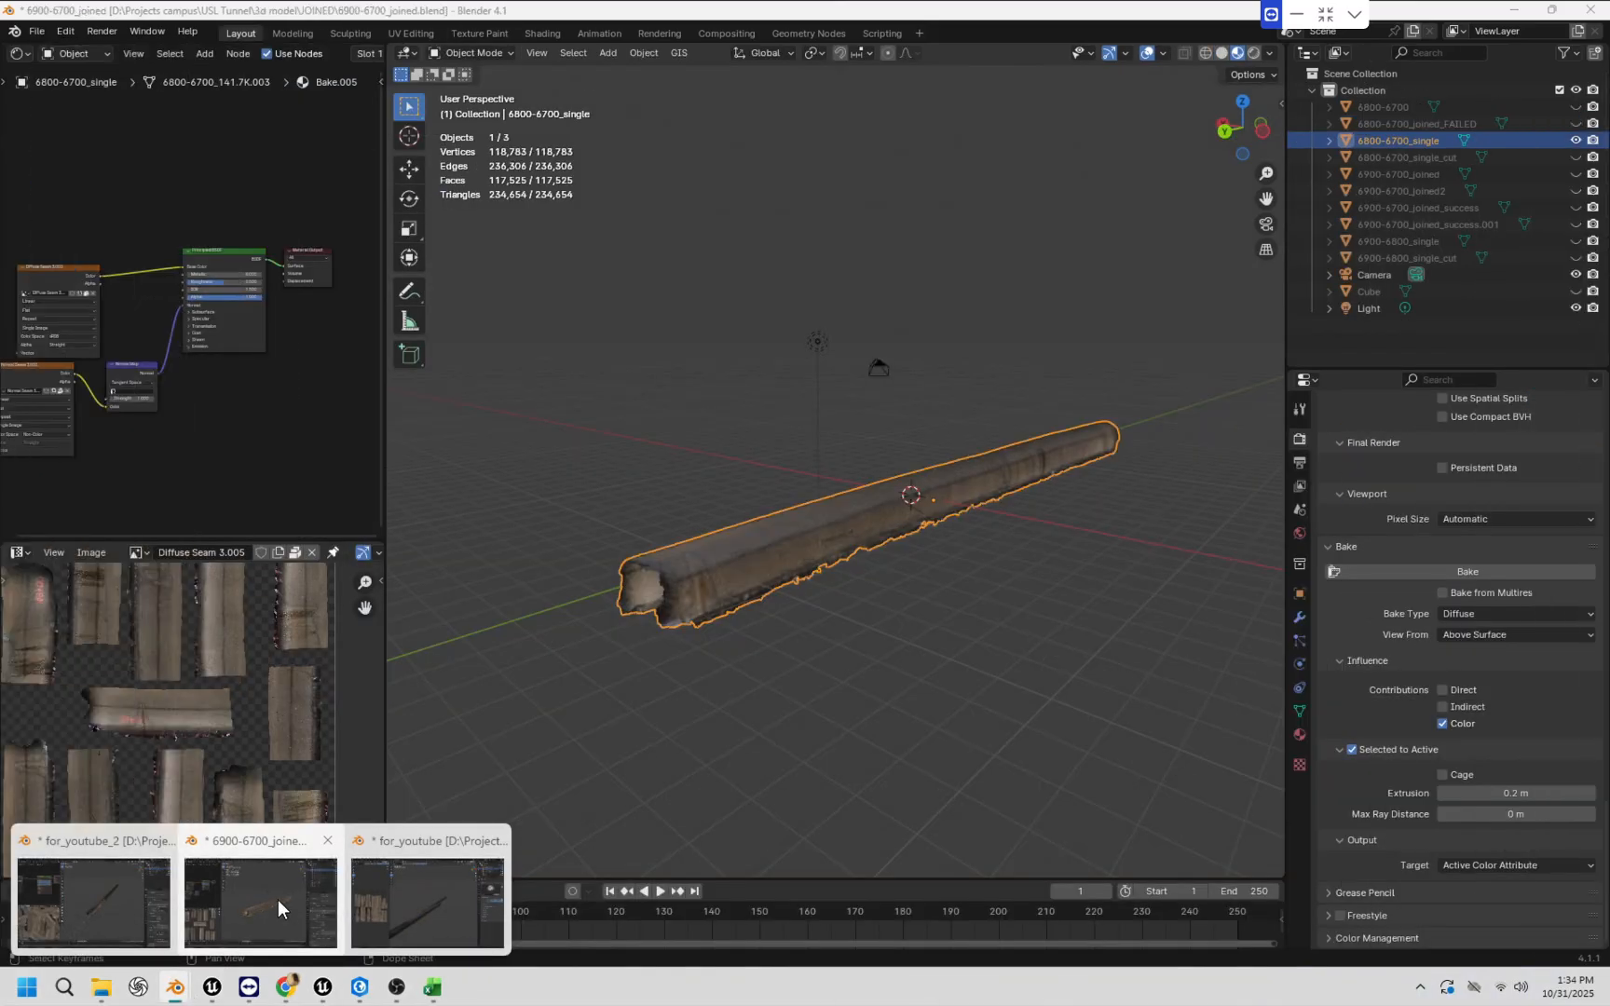
{"action": "scroll", "coordinate": [961, 565], "scroll_direction": "up", "scroll_amount": 4}
{"action": "scroll", "coordinate": [832, 582], "scroll_direction": "down", "scroll_amount": 3}
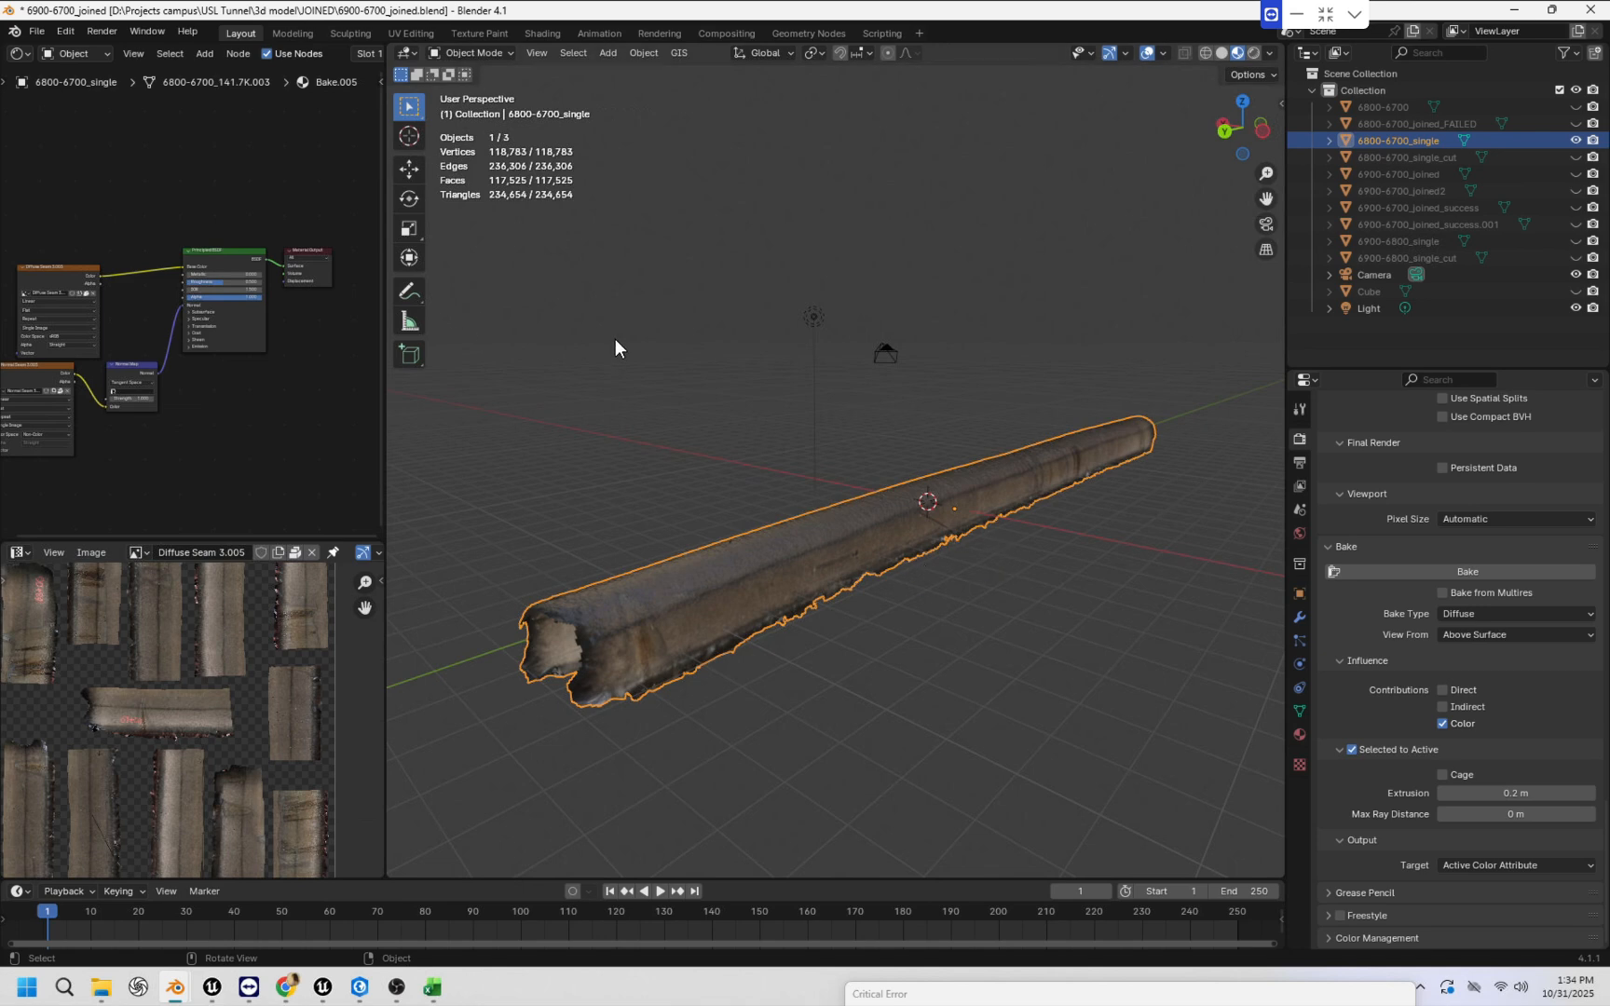
{"action": "left_click", "coordinate": [37, 33]}
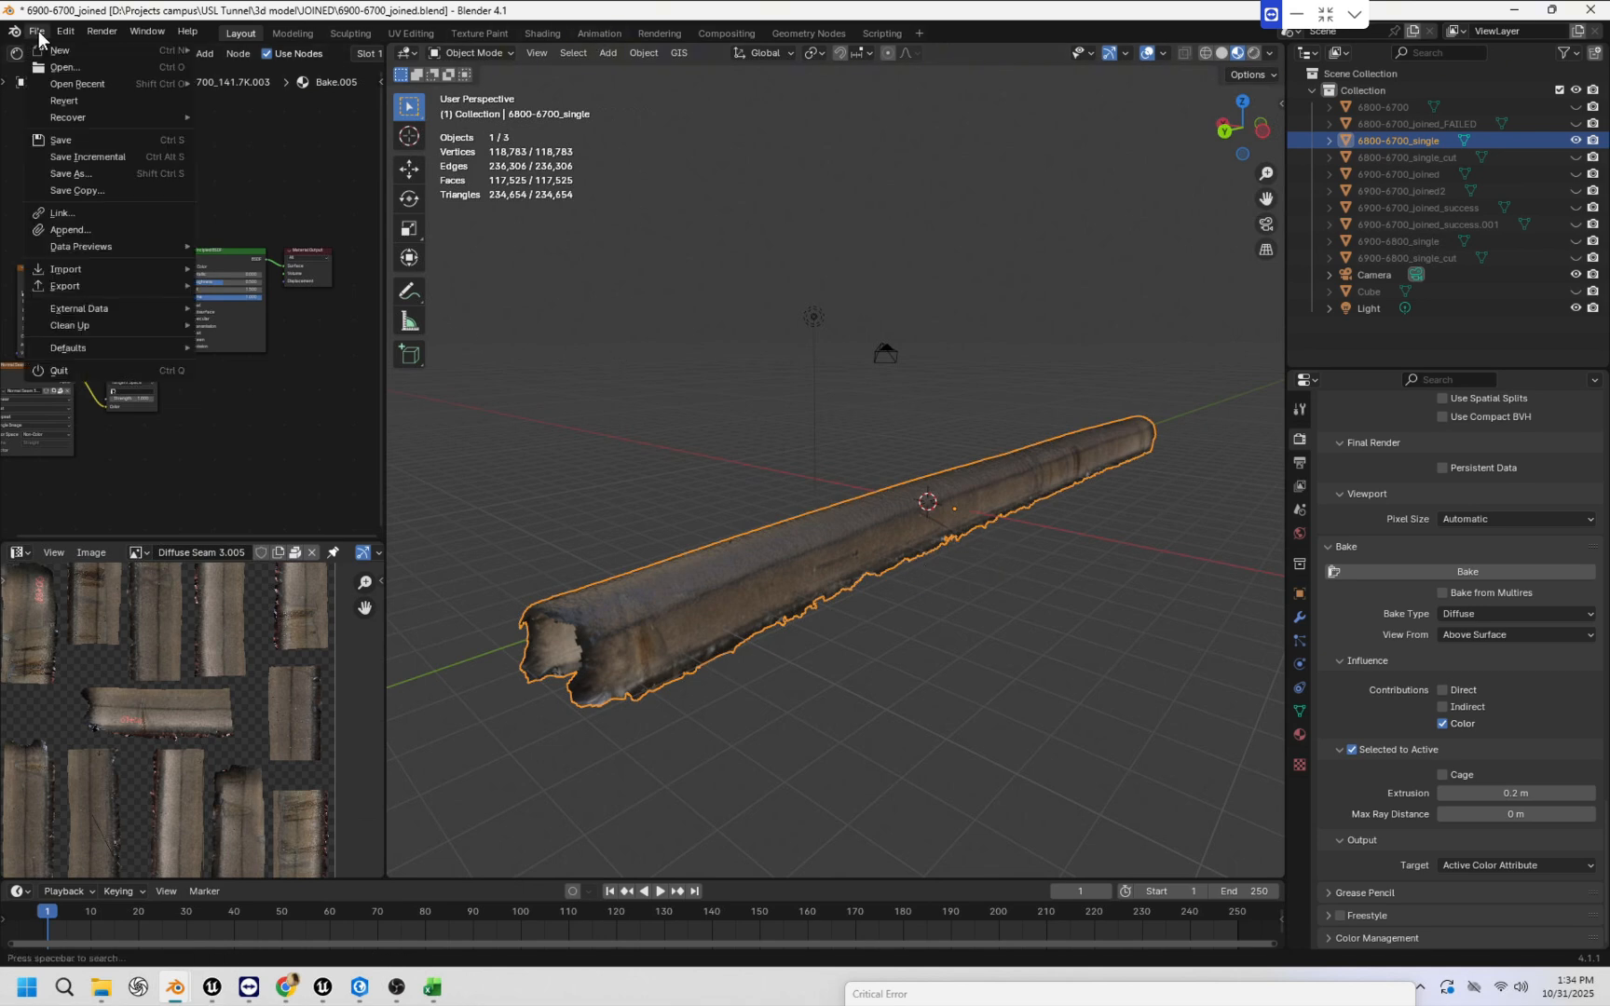
{"action": "mouse_move", "coordinate": [62, 281]}
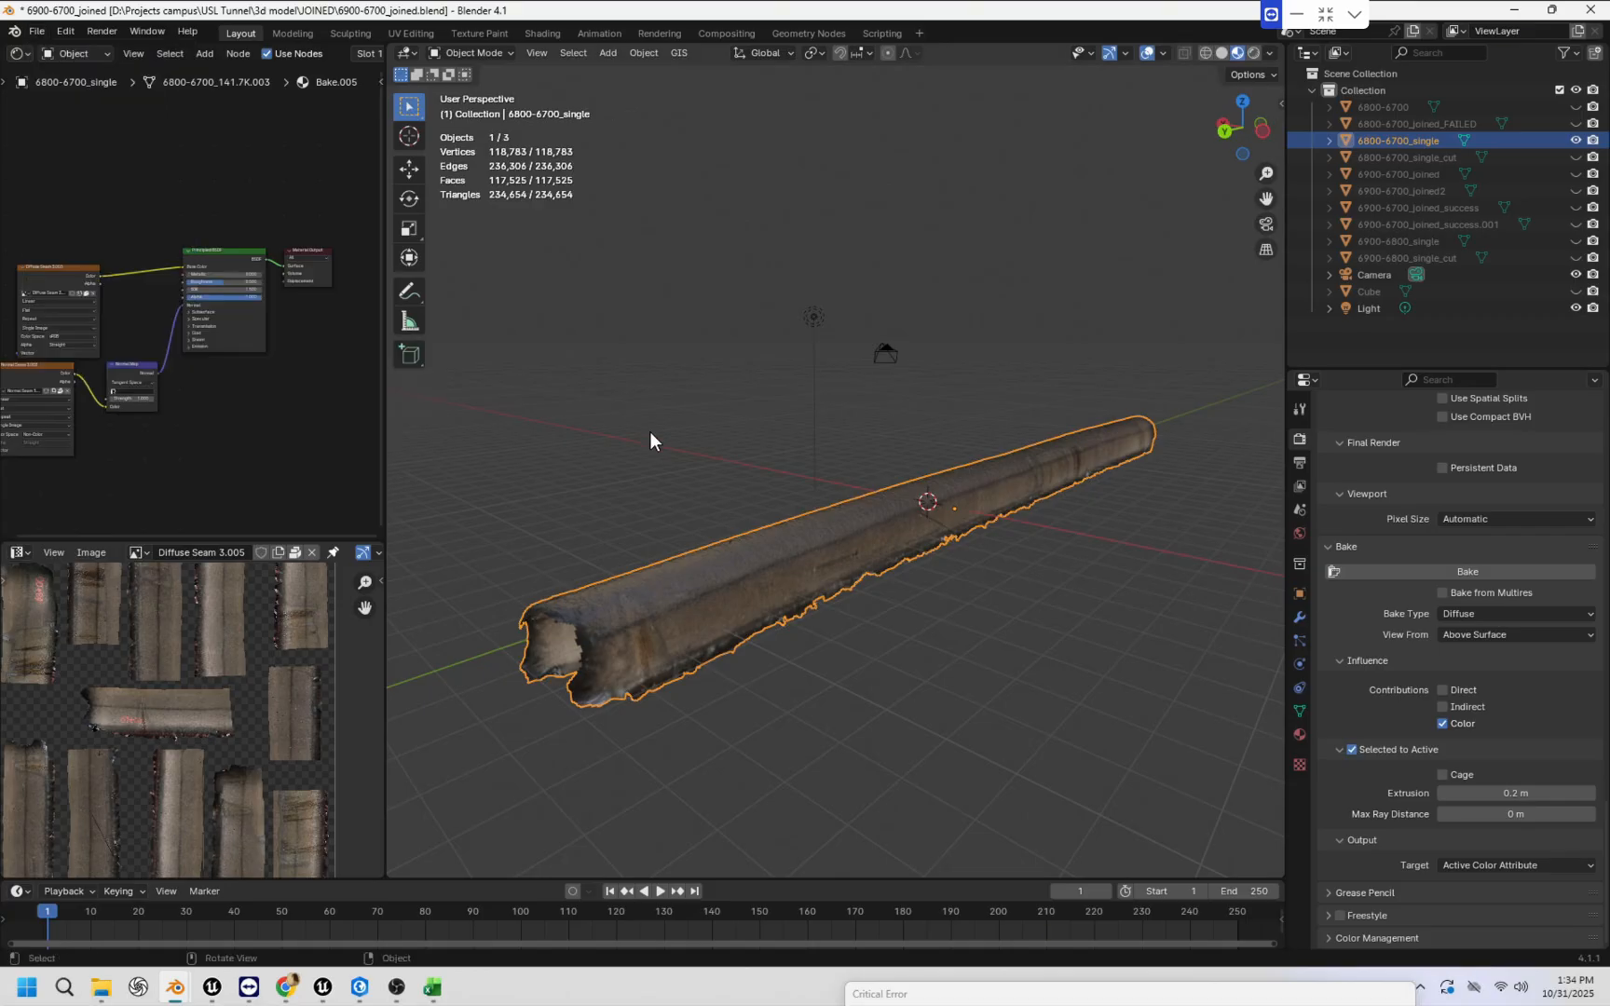
Switch to the USL_2_VR project in Unreal Editor and examine the tunnel entrance, pipes and surrounding landscape.
{"action": "left_click", "coordinate": [212, 989]}
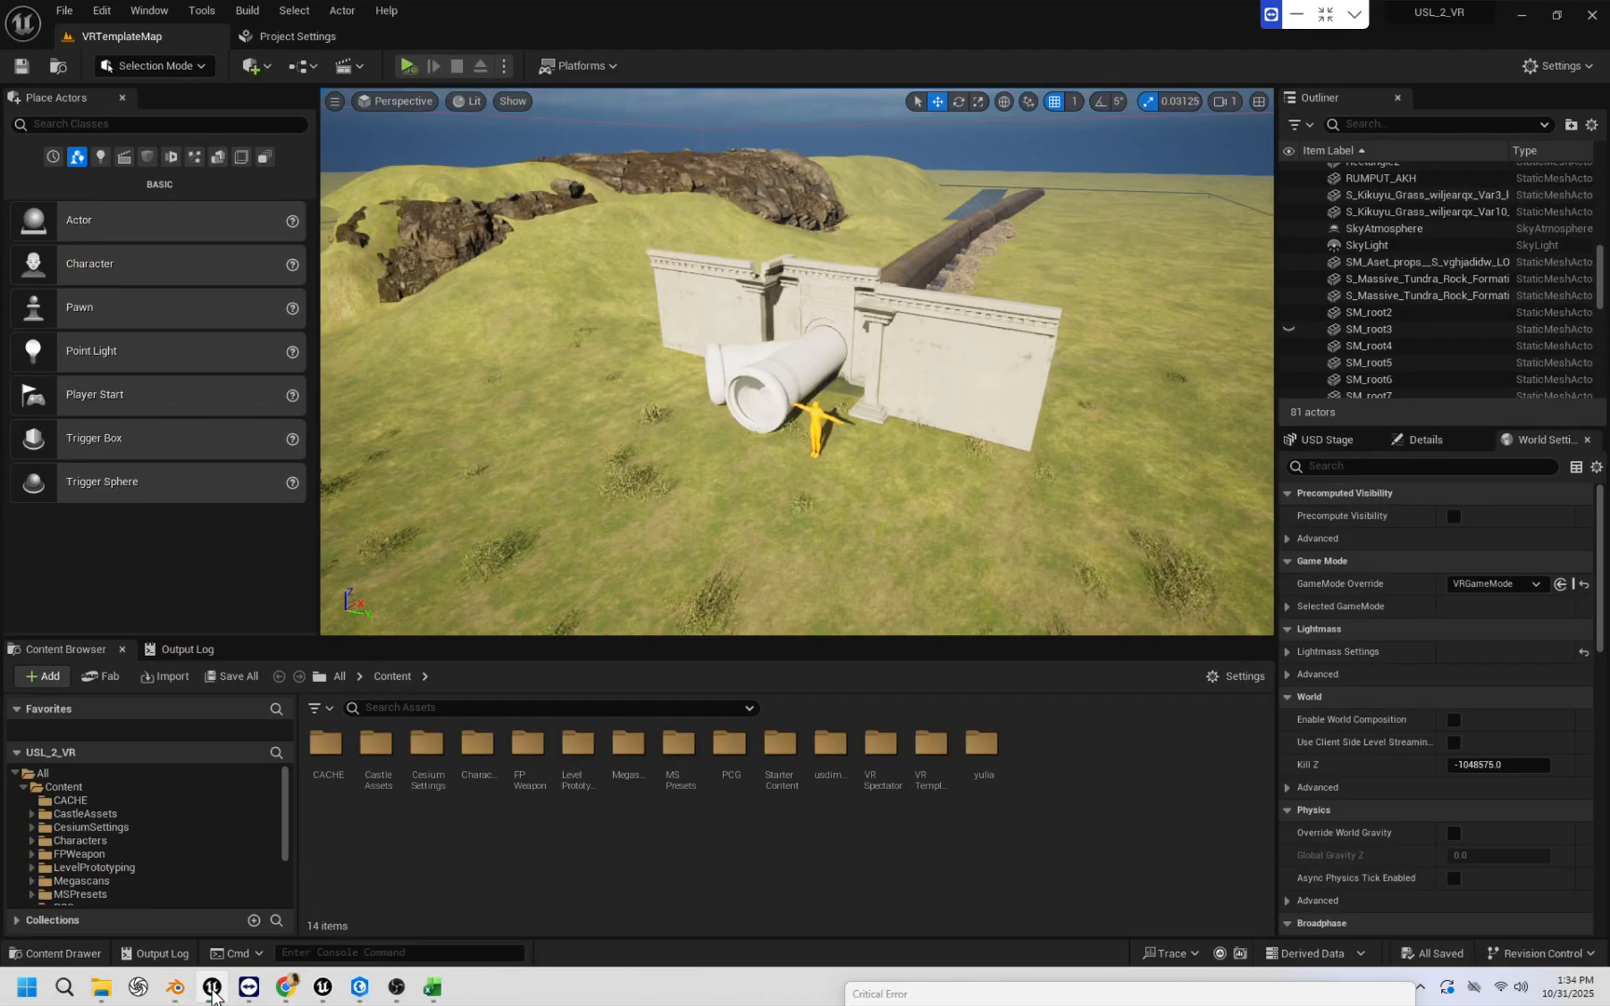
{"action": "middle_click_drag", "start_coordinate": [978, 440], "coordinate": [946, 440]}
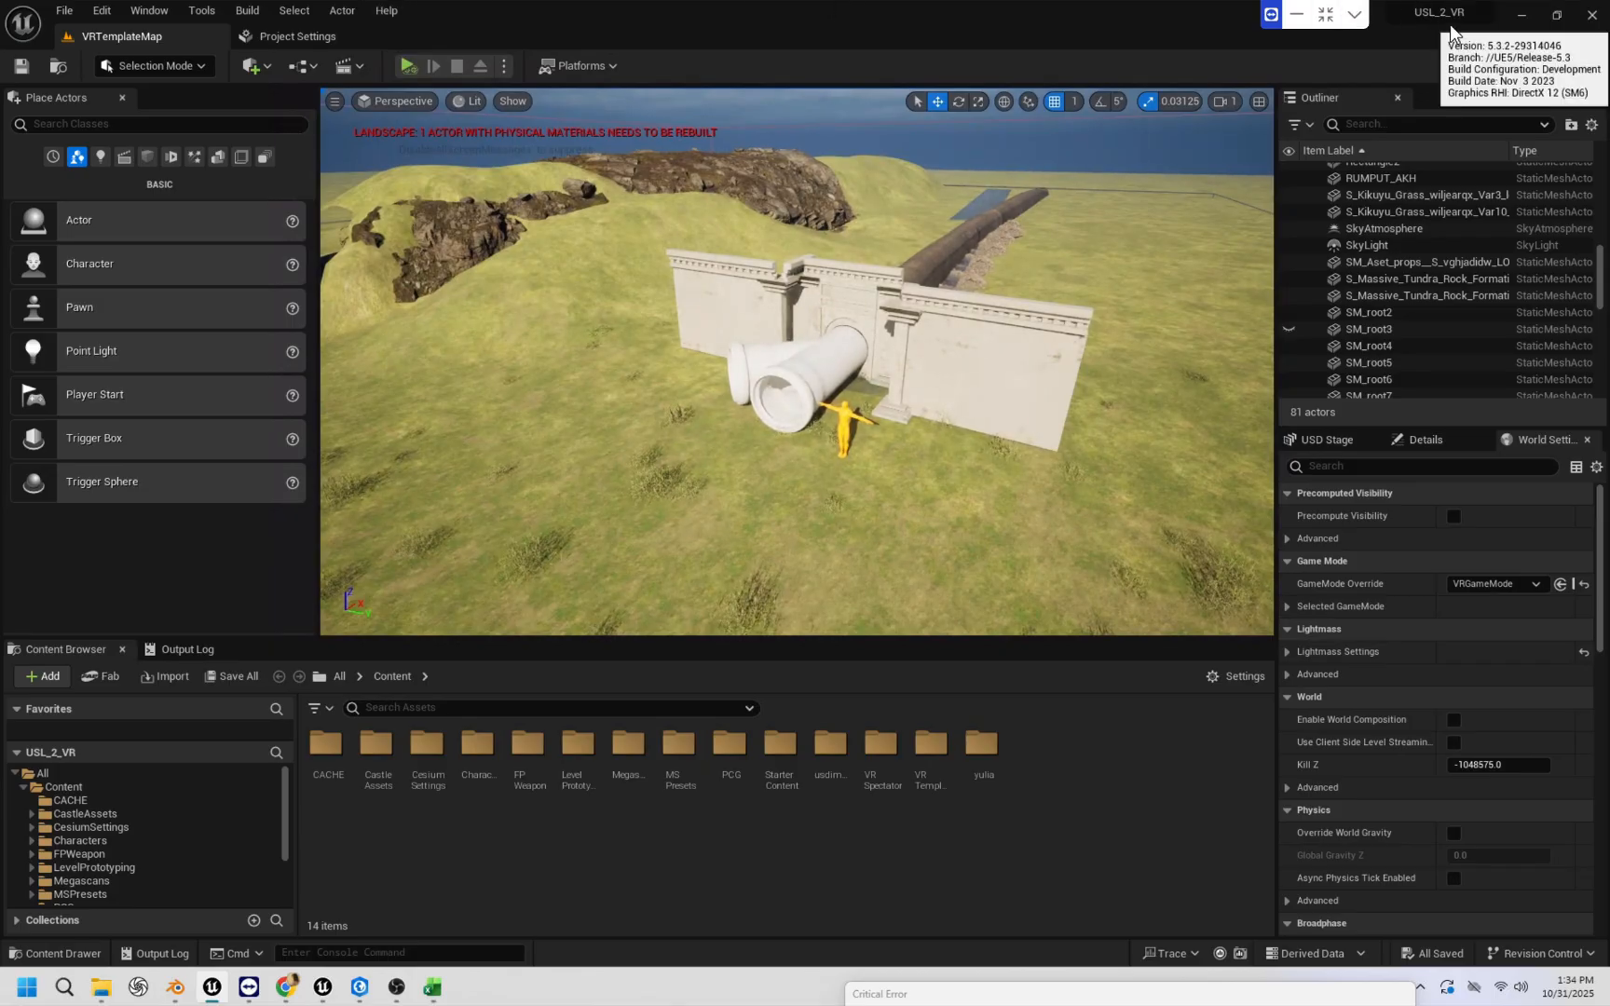
{"action": "right_click_drag", "start_coordinate": [769, 518], "coordinate": [751, 475]}
{"action": "scroll", "coordinate": [764, 468], "scroll_direction": "down", "scroll_amount": 2}
{"action": "scroll", "coordinate": [751, 476], "scroll_direction": "up", "scroll_amount": 3}
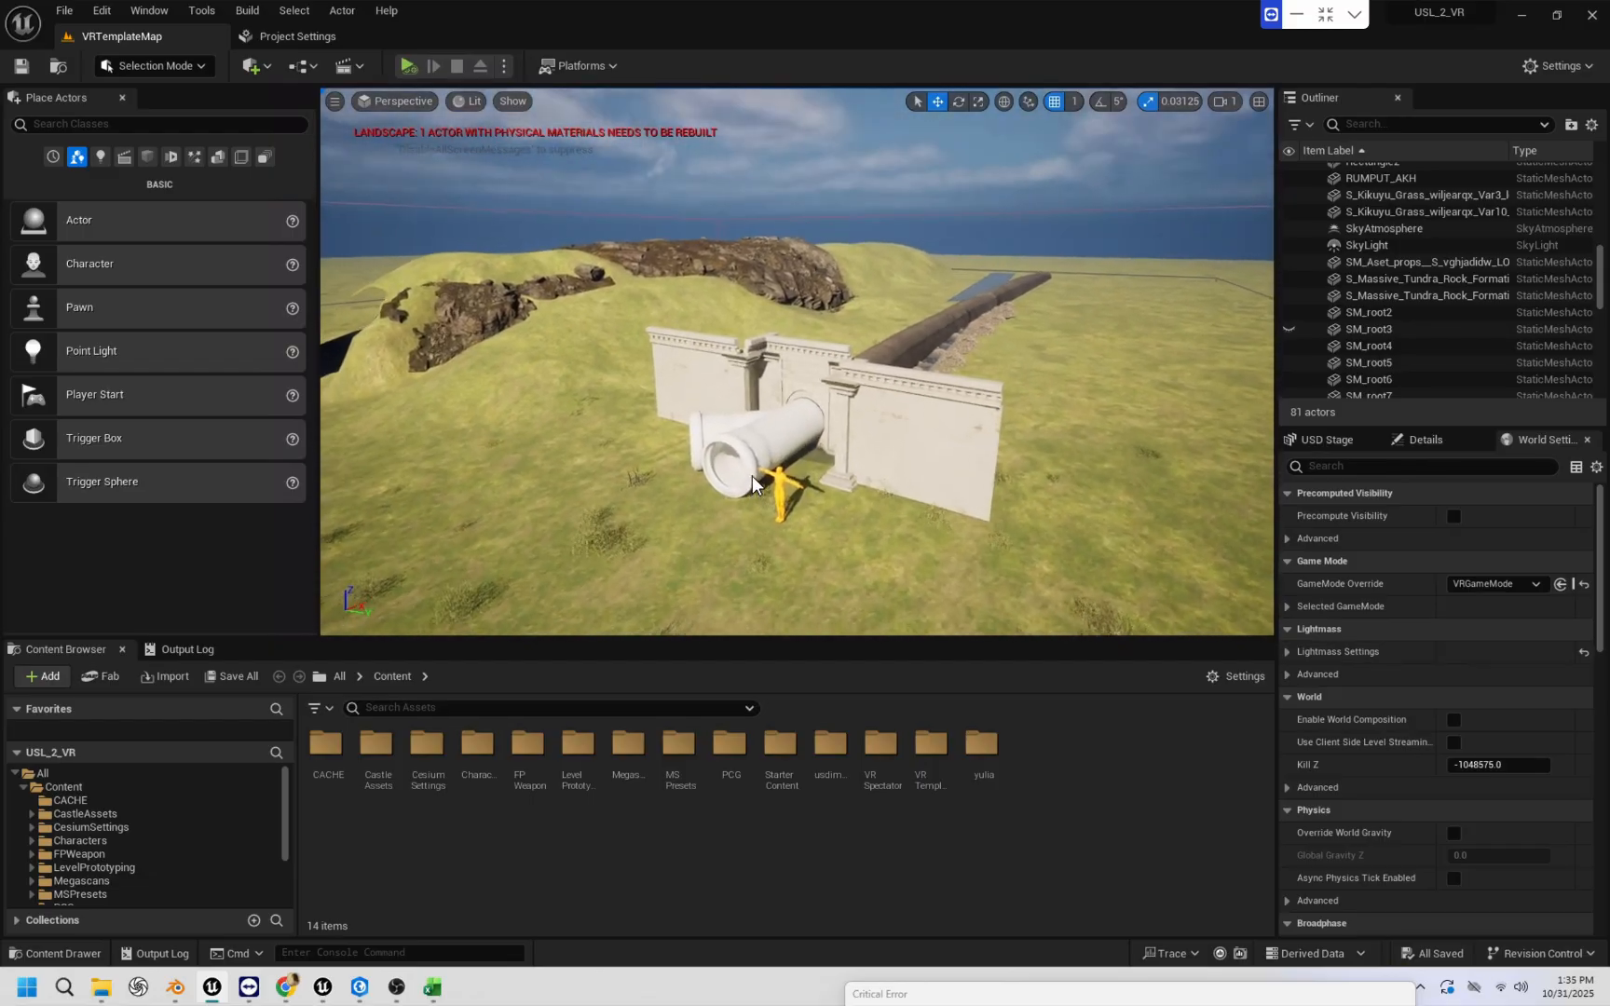
{"action": "scroll", "coordinate": [1465, 303], "scroll_direction": "up", "scroll_amount": 1}
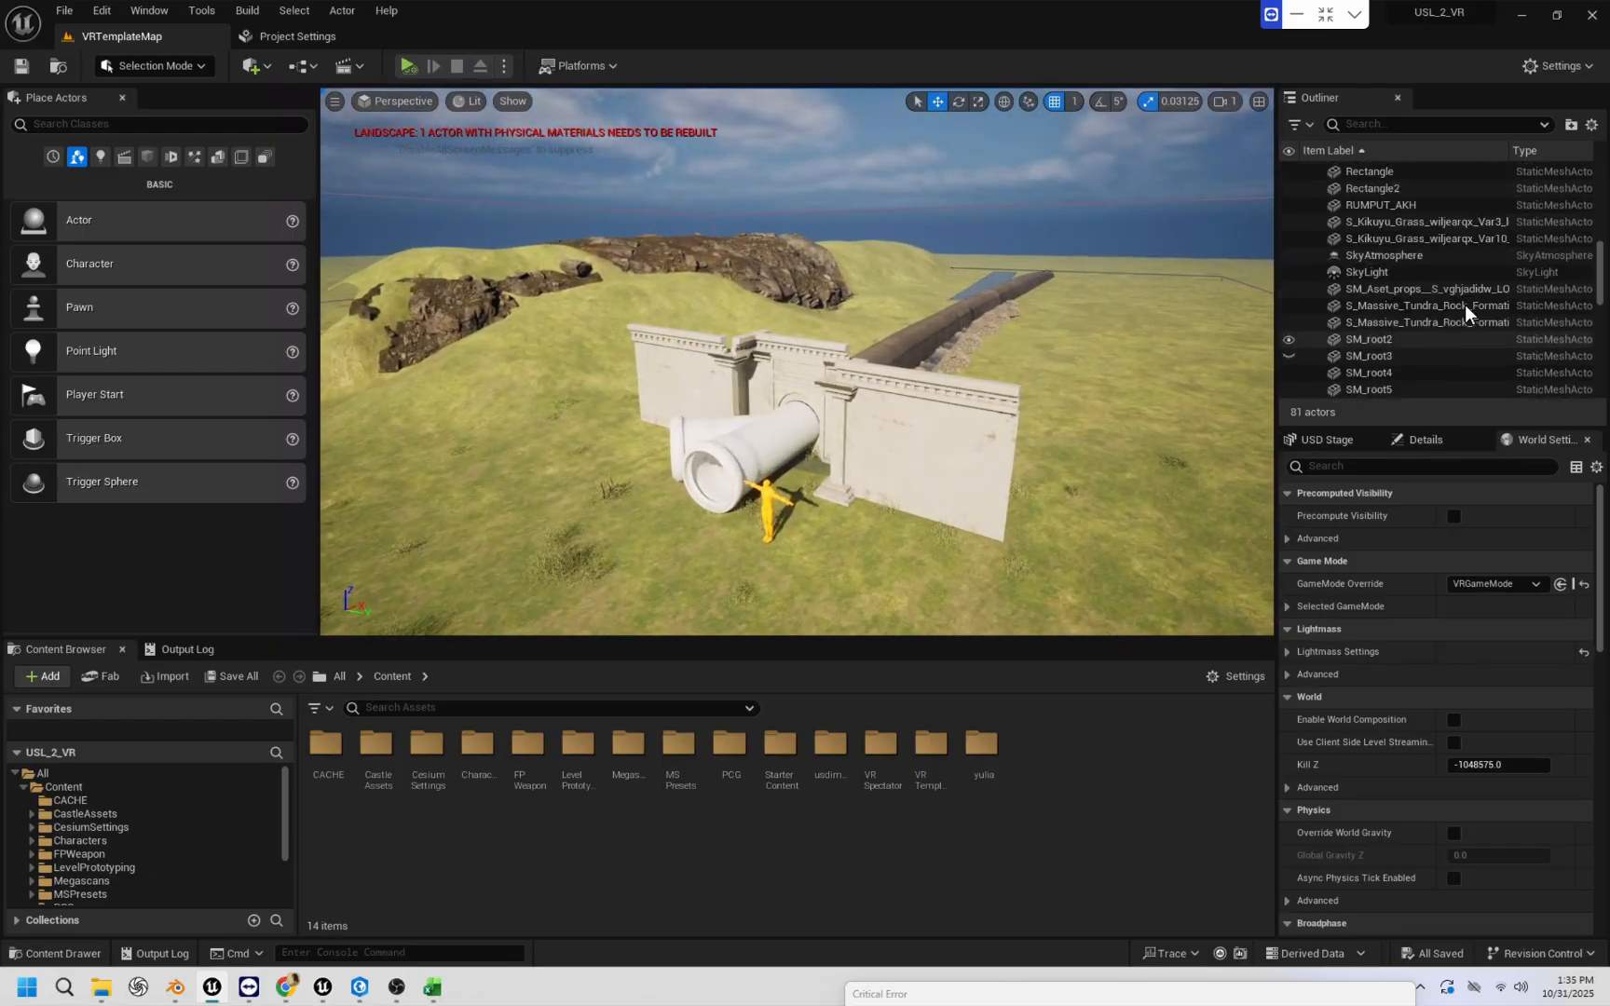
{"action": "scroll", "coordinate": [1463, 308], "scroll_direction": "down", "scroll_amount": 2}
{"action": "right_click_drag", "start_coordinate": [918, 556], "coordinate": [927, 485]}
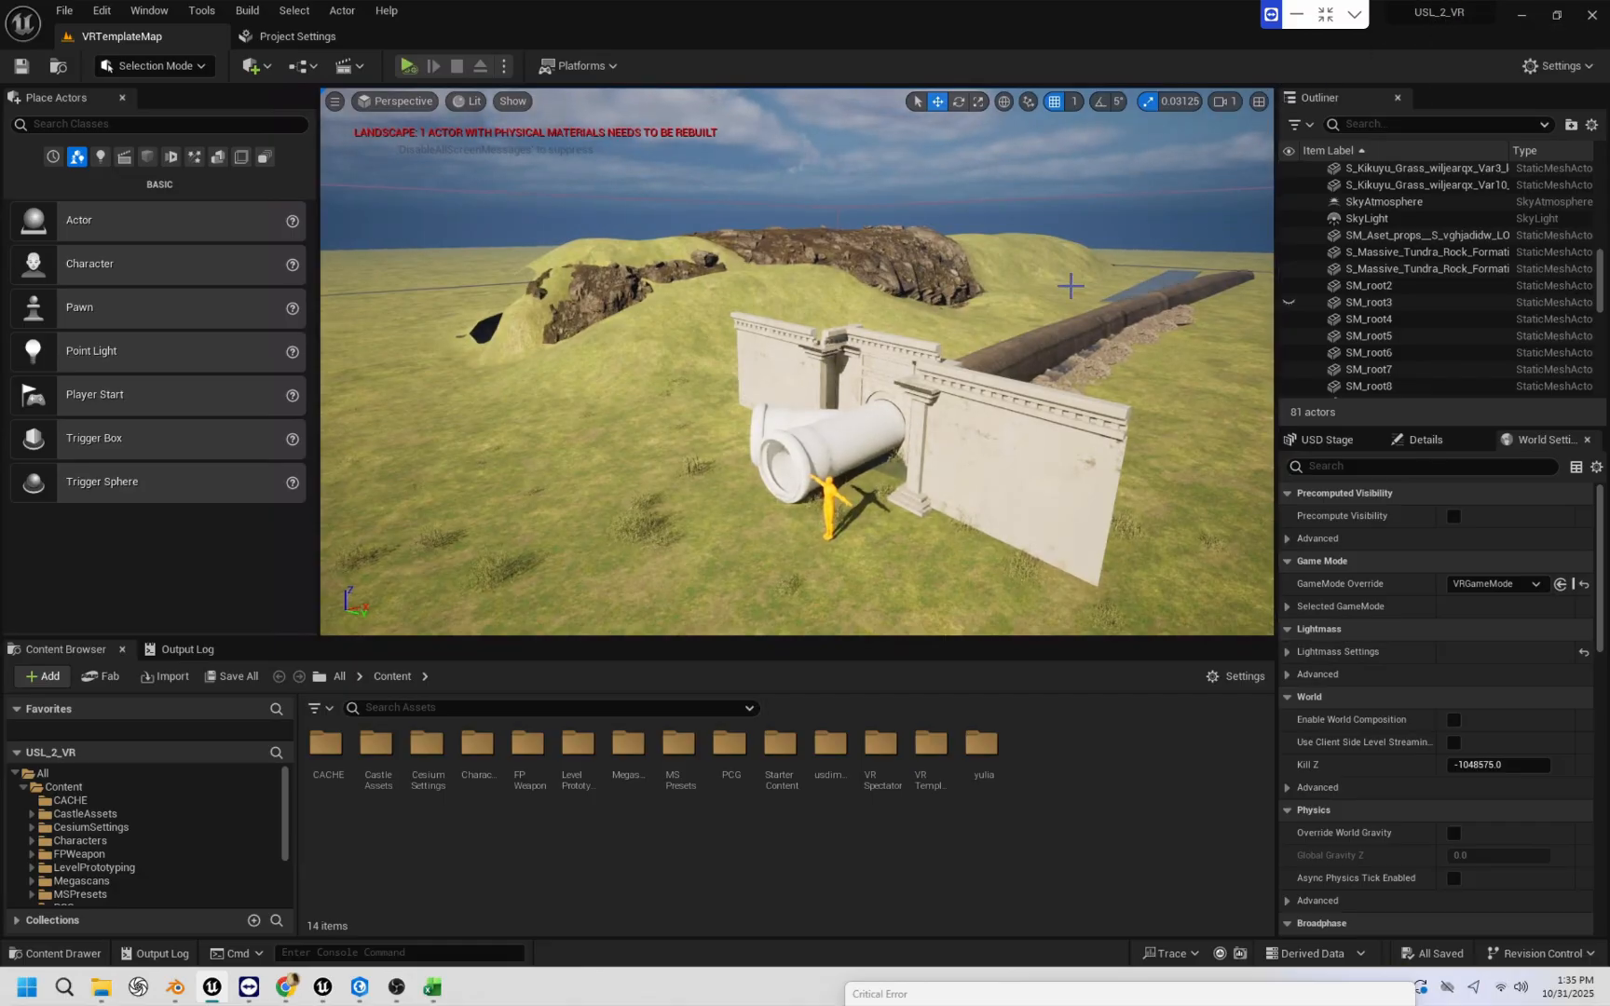
{"action": "right_click_drag", "start_coordinate": [1168, 280], "coordinate": [1193, 296]}
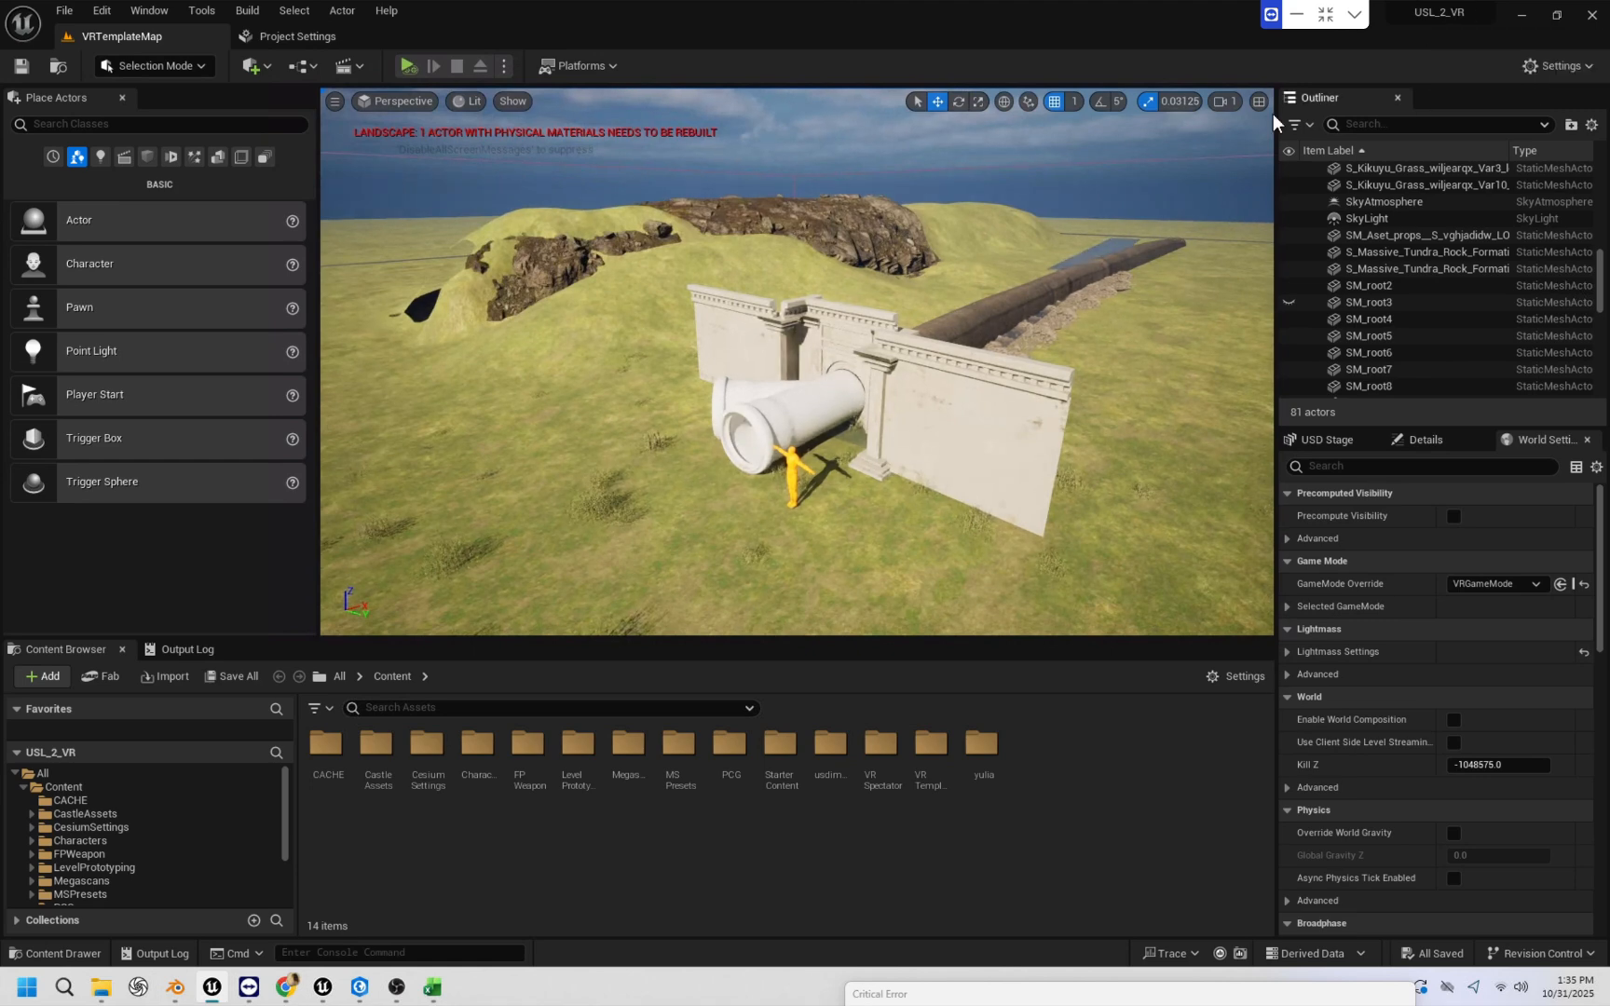
Browse for an asset import in Projects campus > USL Tunnel > GLB, look over the 6800-6700 model files and close without importing.
{"action": "left_click", "coordinate": [53, 678]}
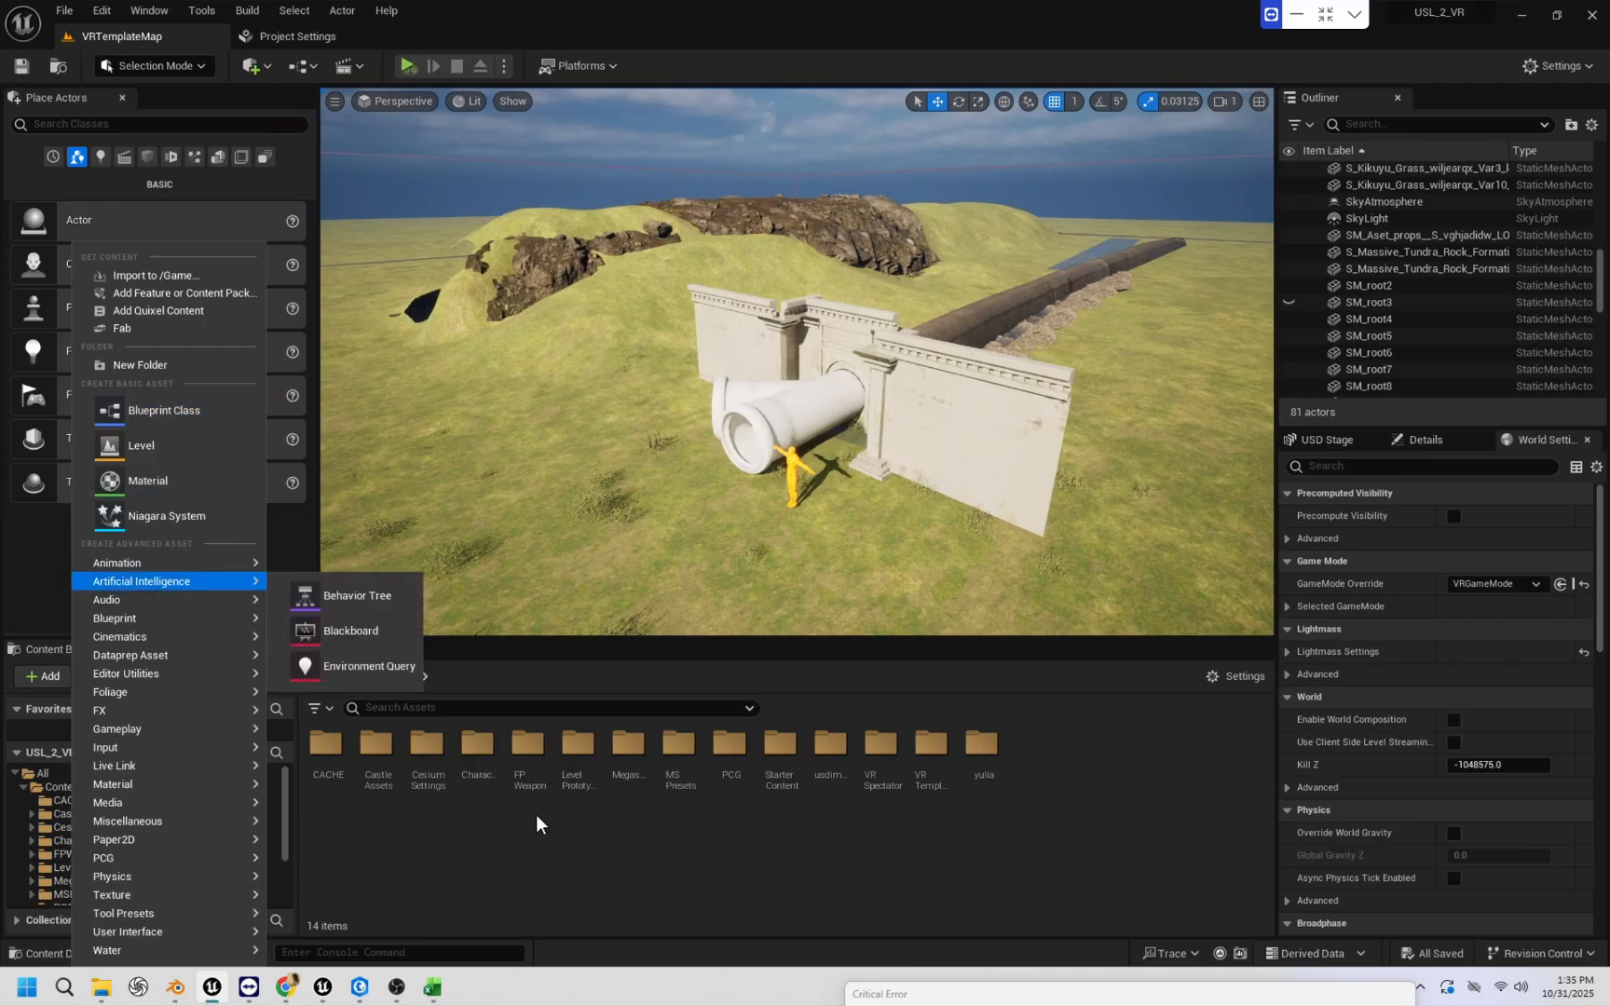
{"action": "left_click", "coordinate": [486, 860]}
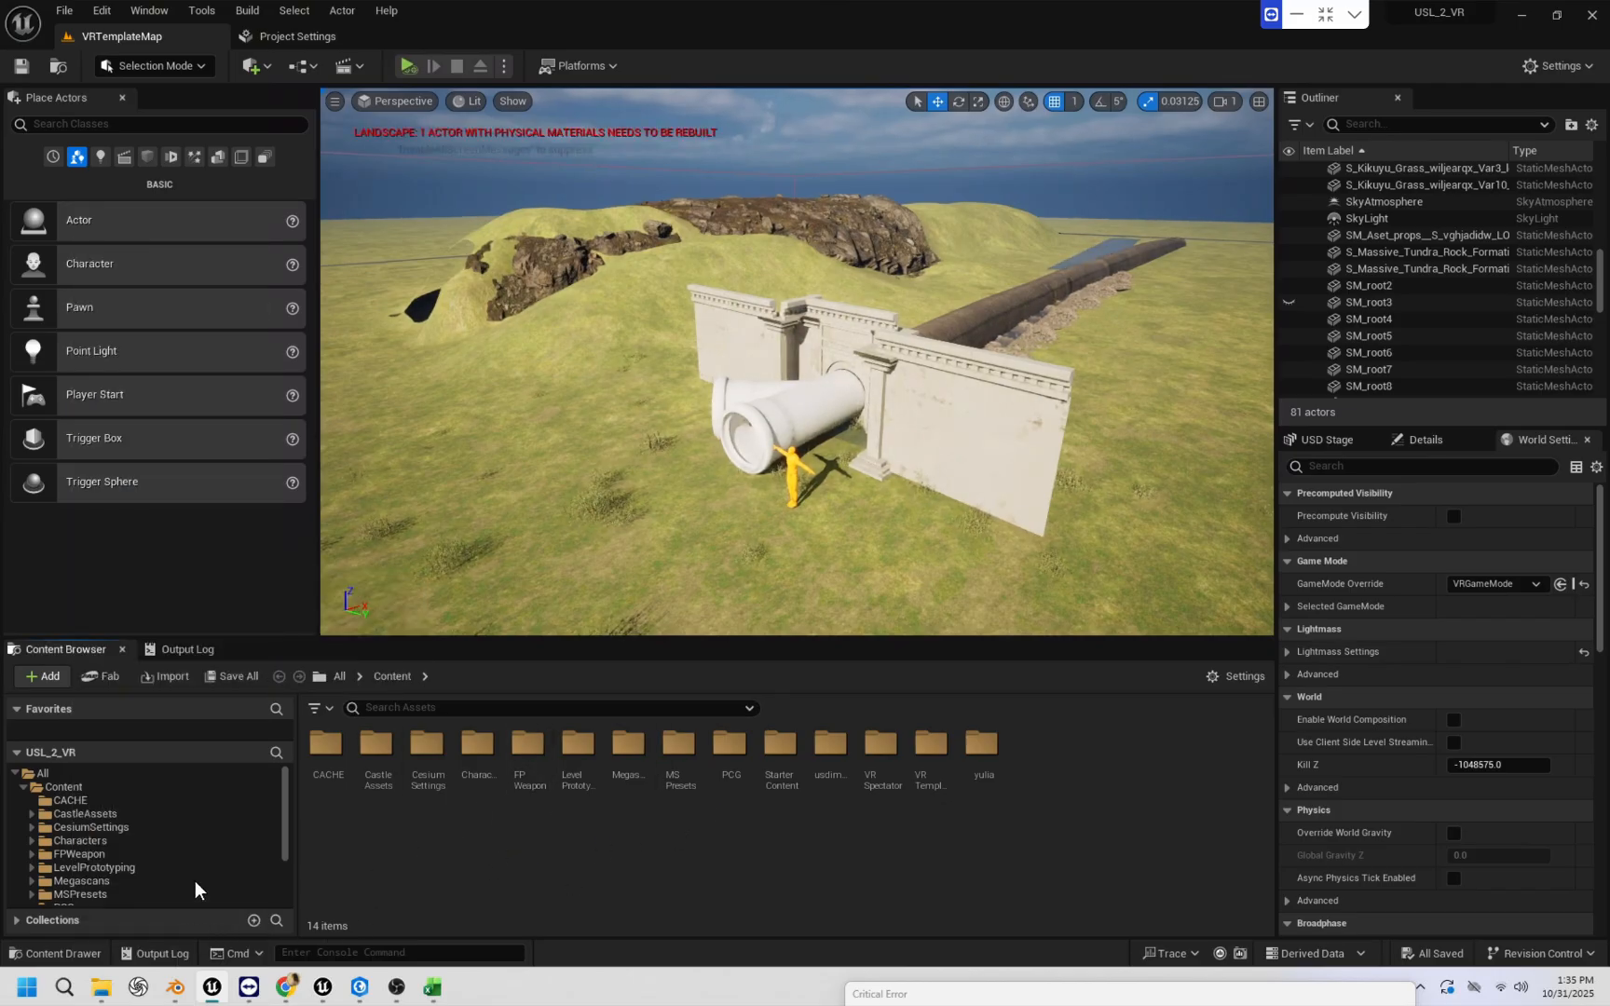
{"action": "left_click", "coordinate": [164, 676]}
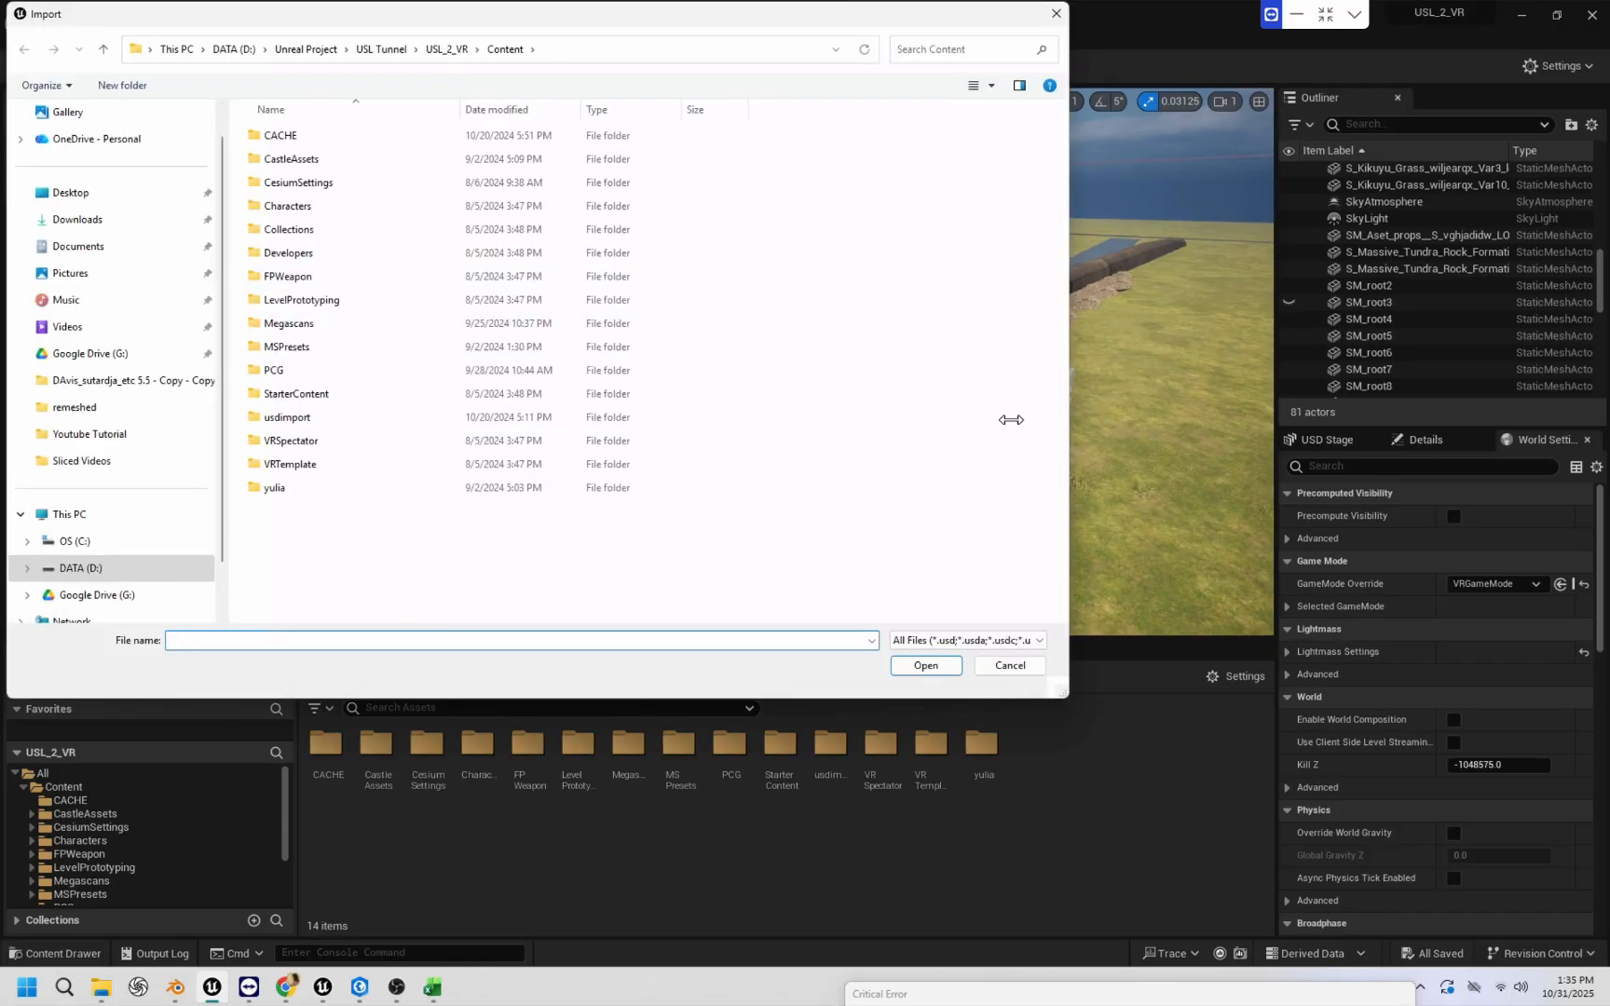
{"action": "left_click", "coordinate": [383, 50]}
{"action": "left_click", "coordinate": [235, 49]}
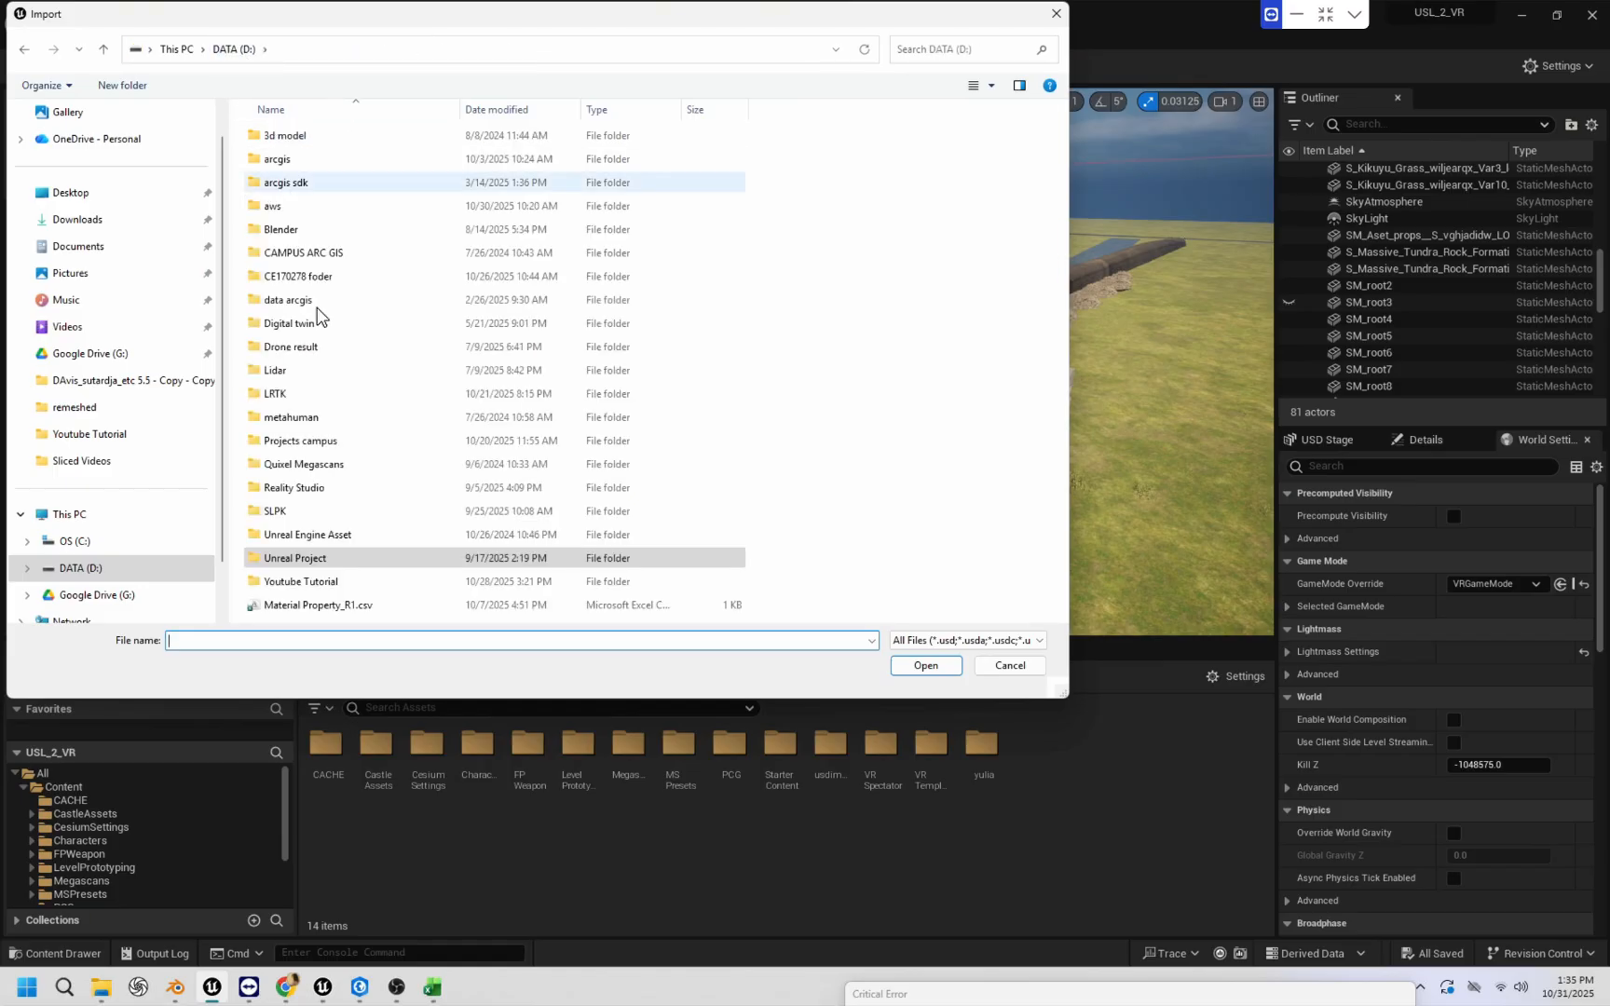
{"action": "double_click", "coordinate": [306, 441]}
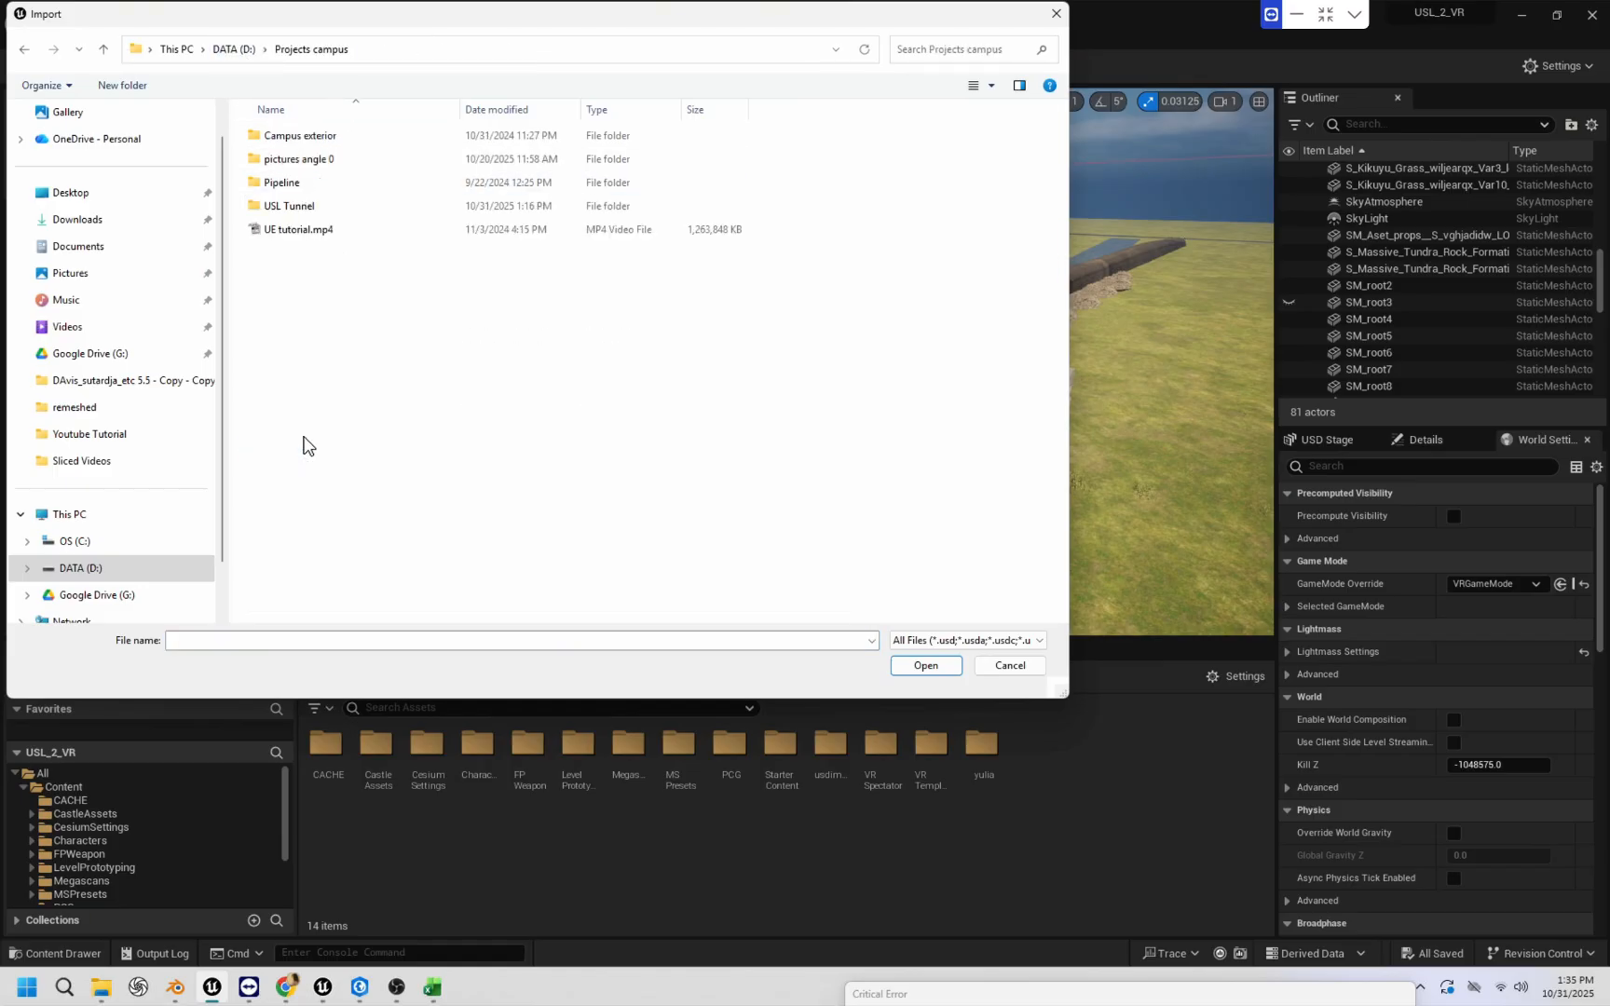
{"action": "double_click", "coordinate": [291, 207]}
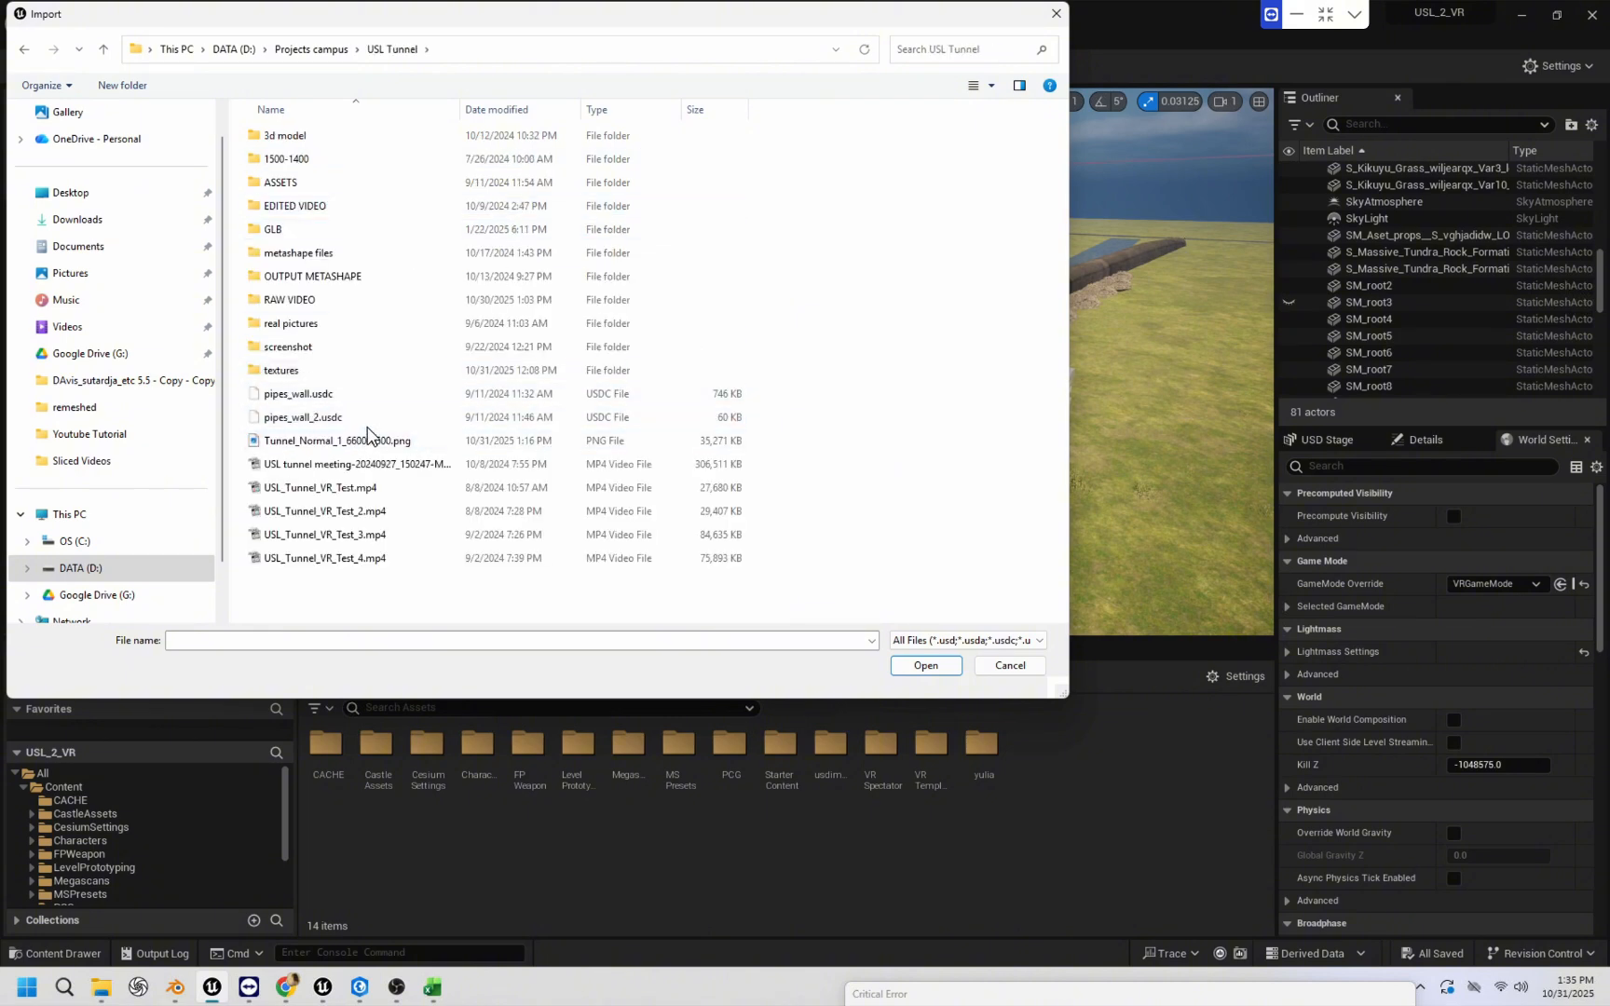
{"action": "double_click", "coordinate": [298, 229]}
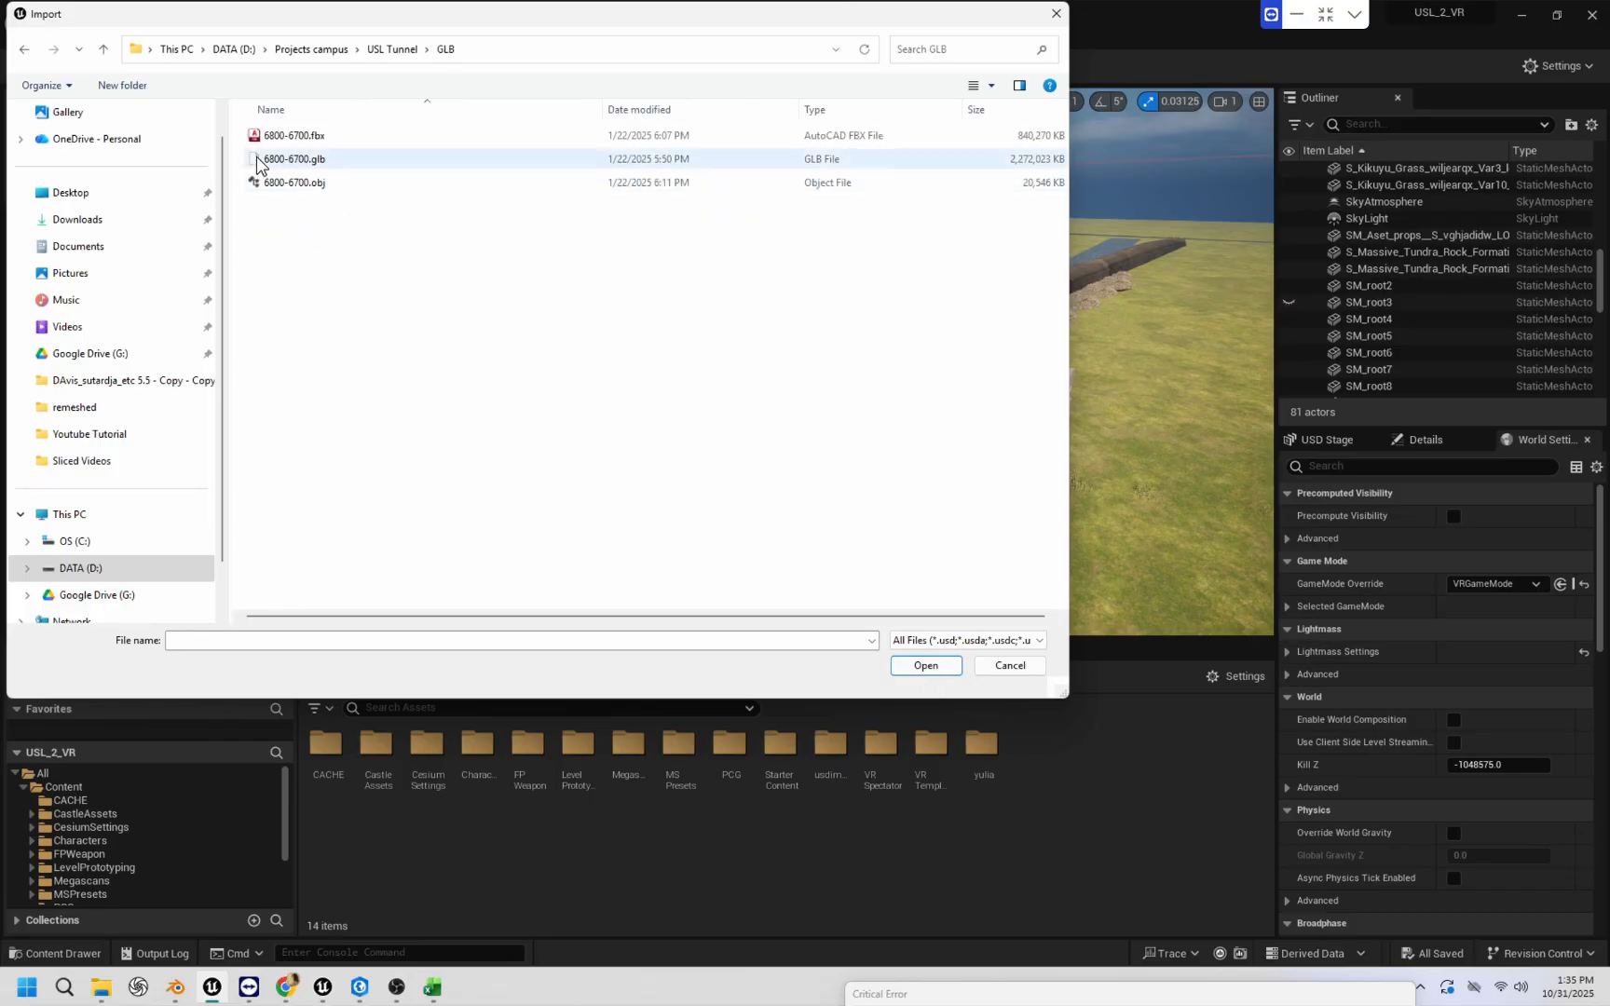
{"action": "left_click", "coordinate": [952, 669]}
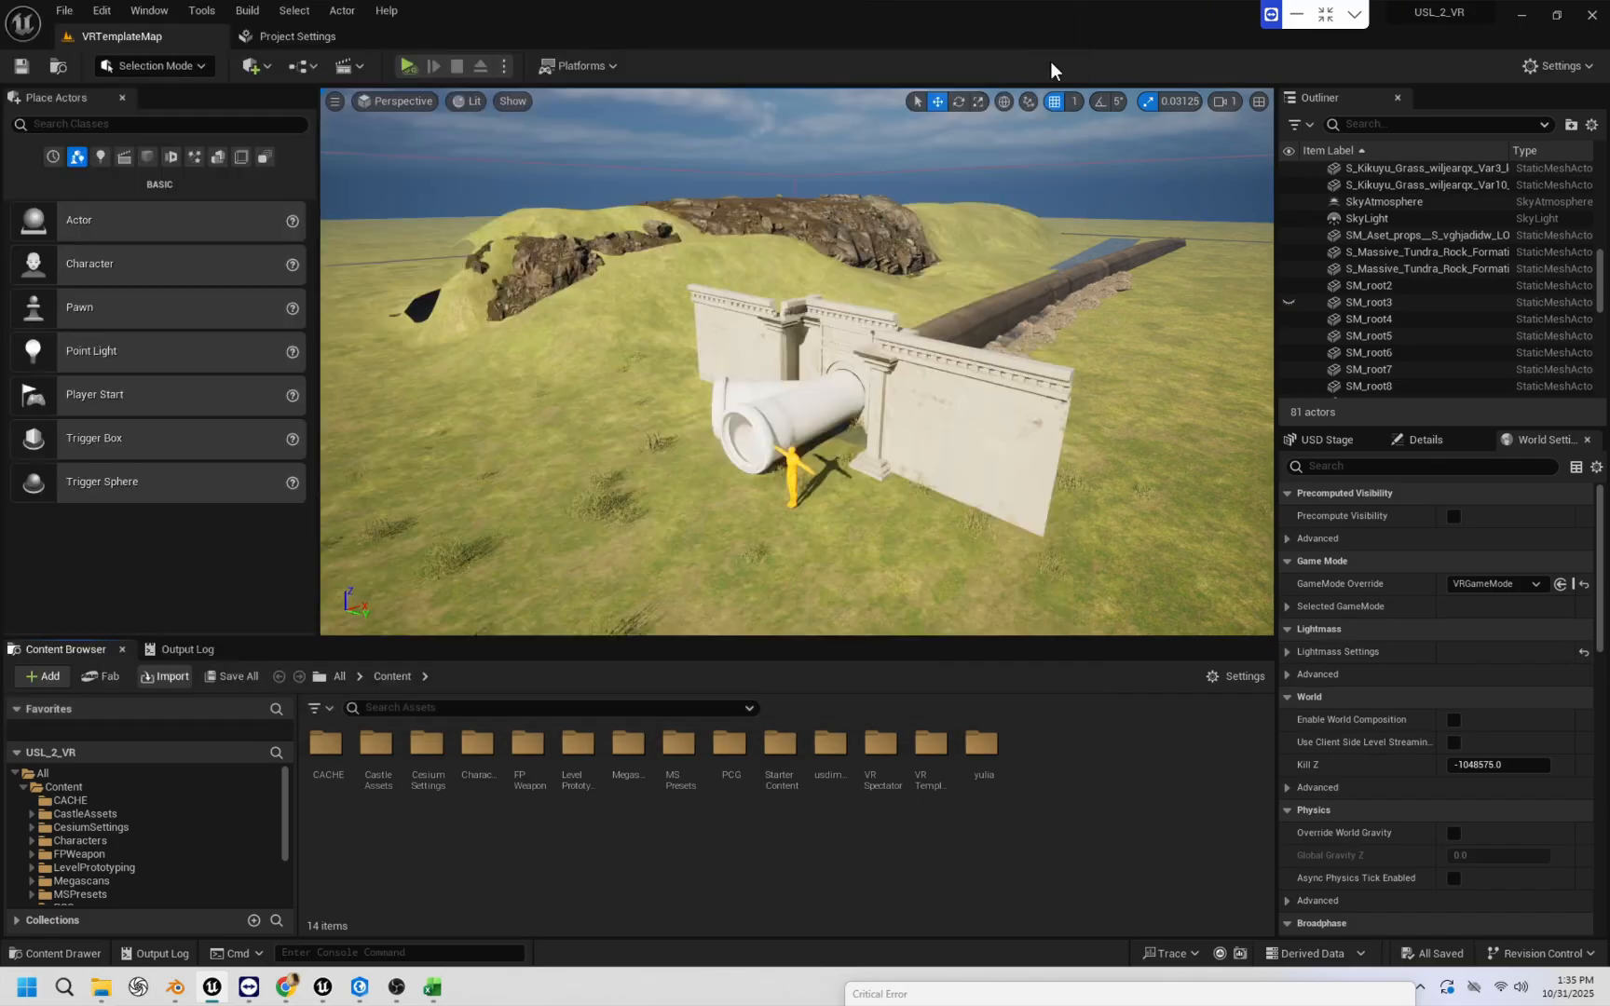
{"action": "left_click", "coordinate": [1056, 13]}
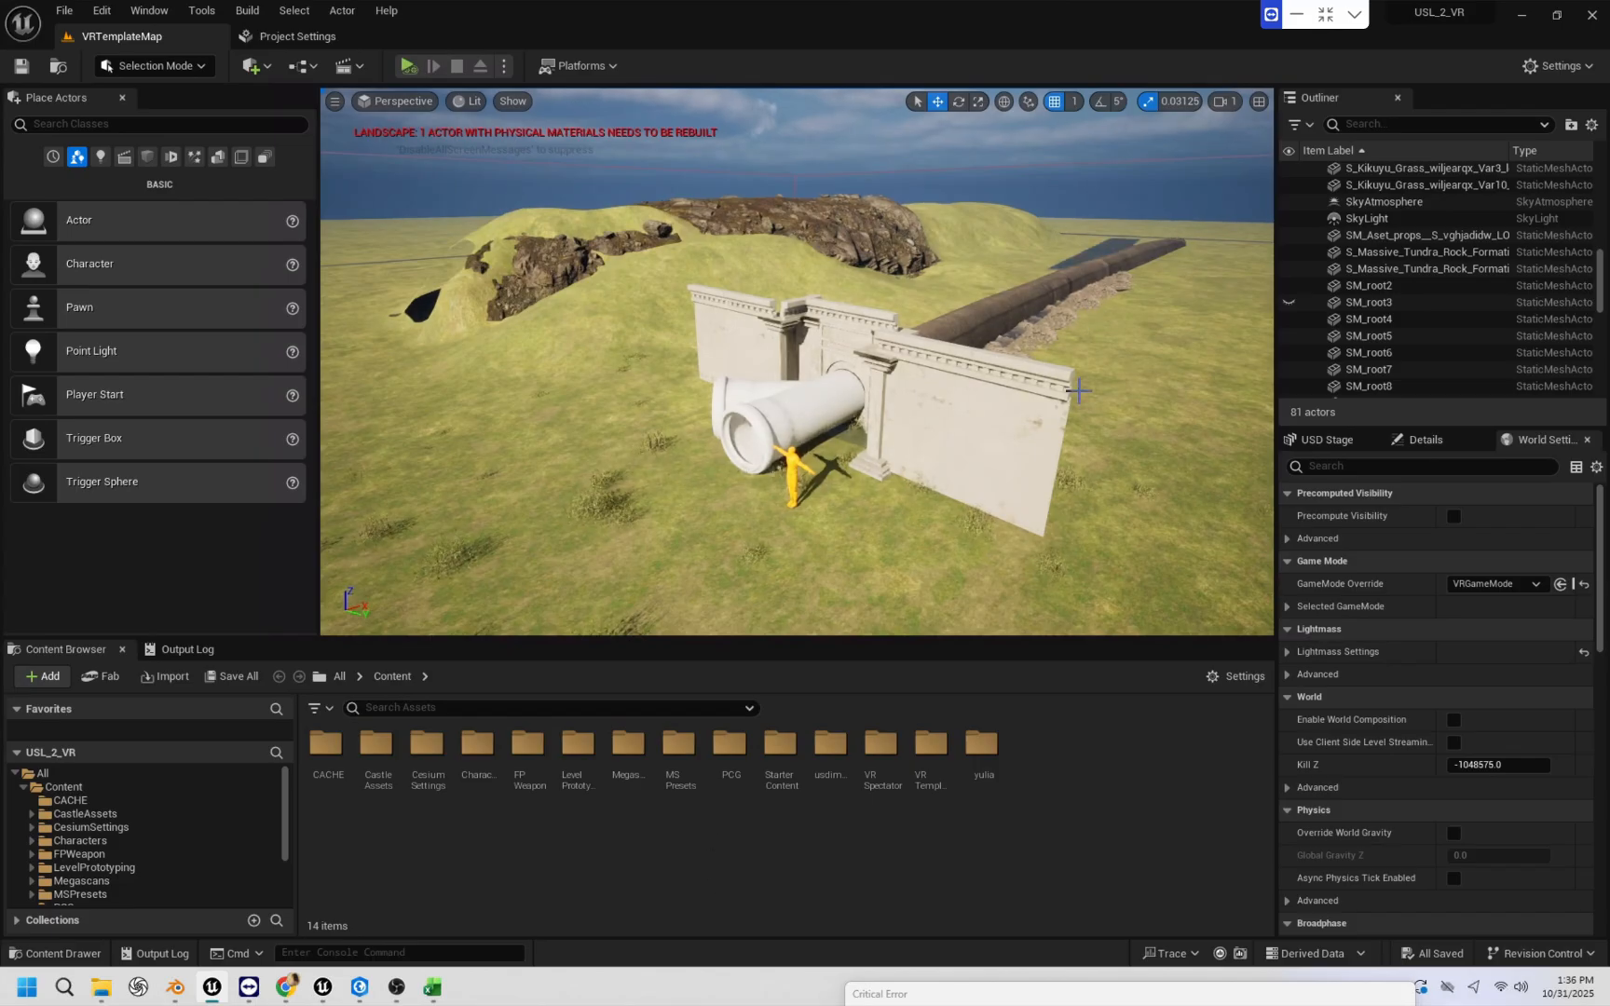
{"action": "right_click_drag", "start_coordinate": [1079, 391], "coordinate": [1056, 443]}
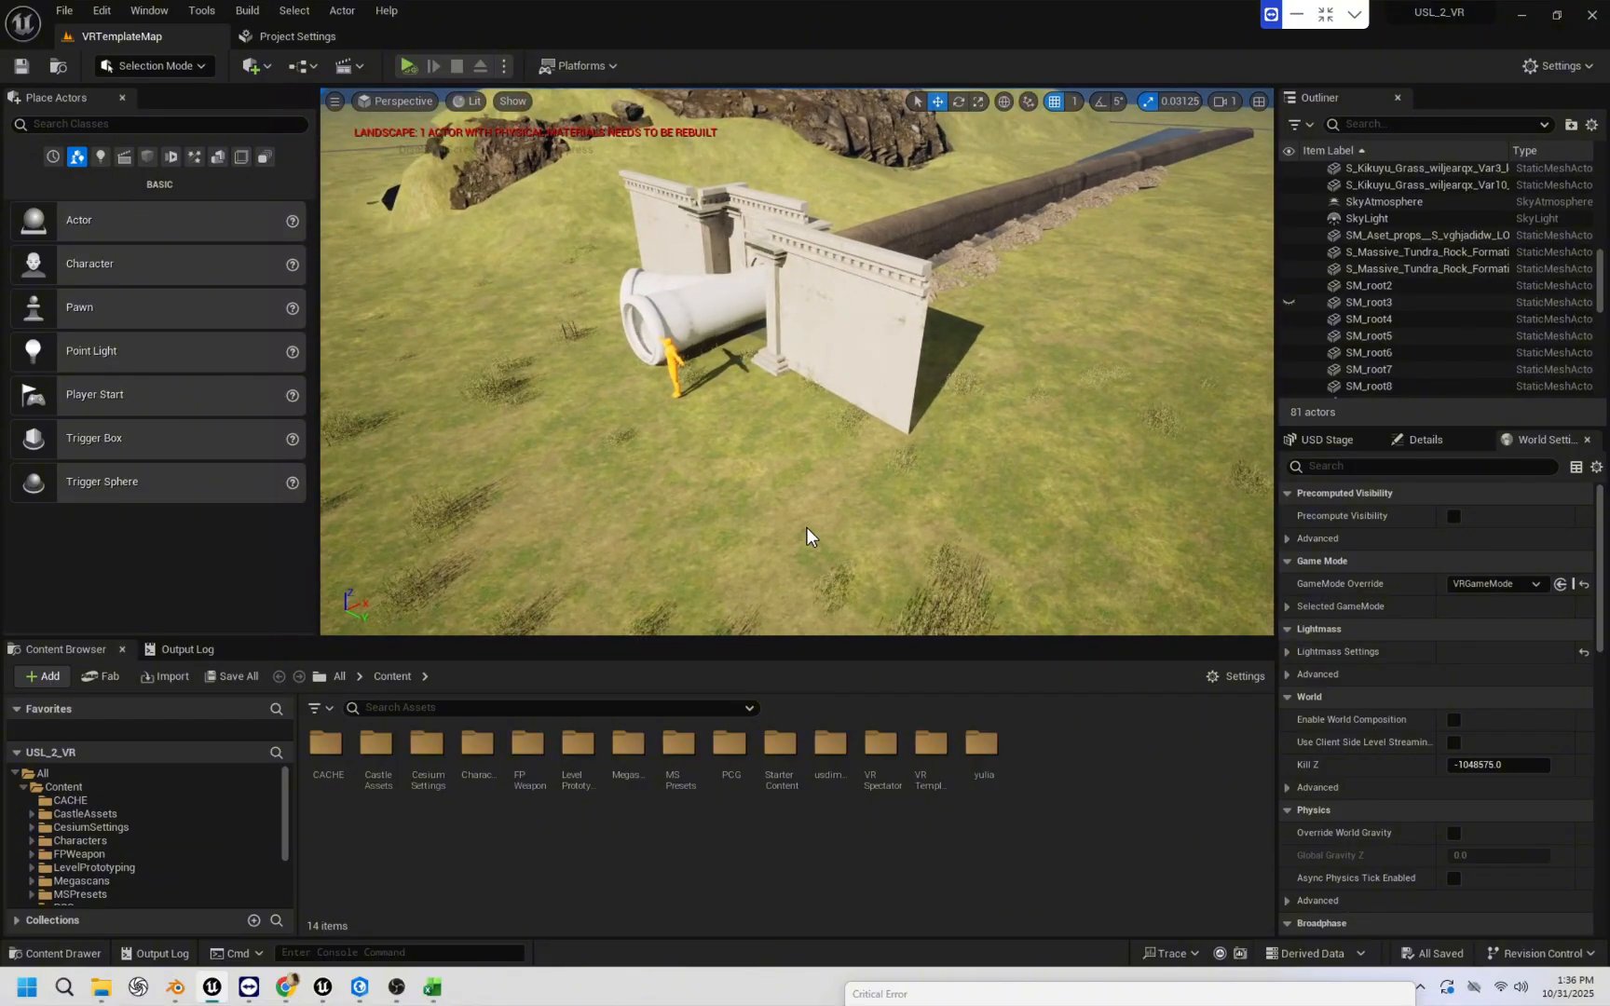
Select the long tunnel mesh SM_root15 behind the entrance walls and examine it within the surrounding landscape.
{"action": "right_click_drag", "start_coordinate": [811, 538], "coordinate": [809, 519]}
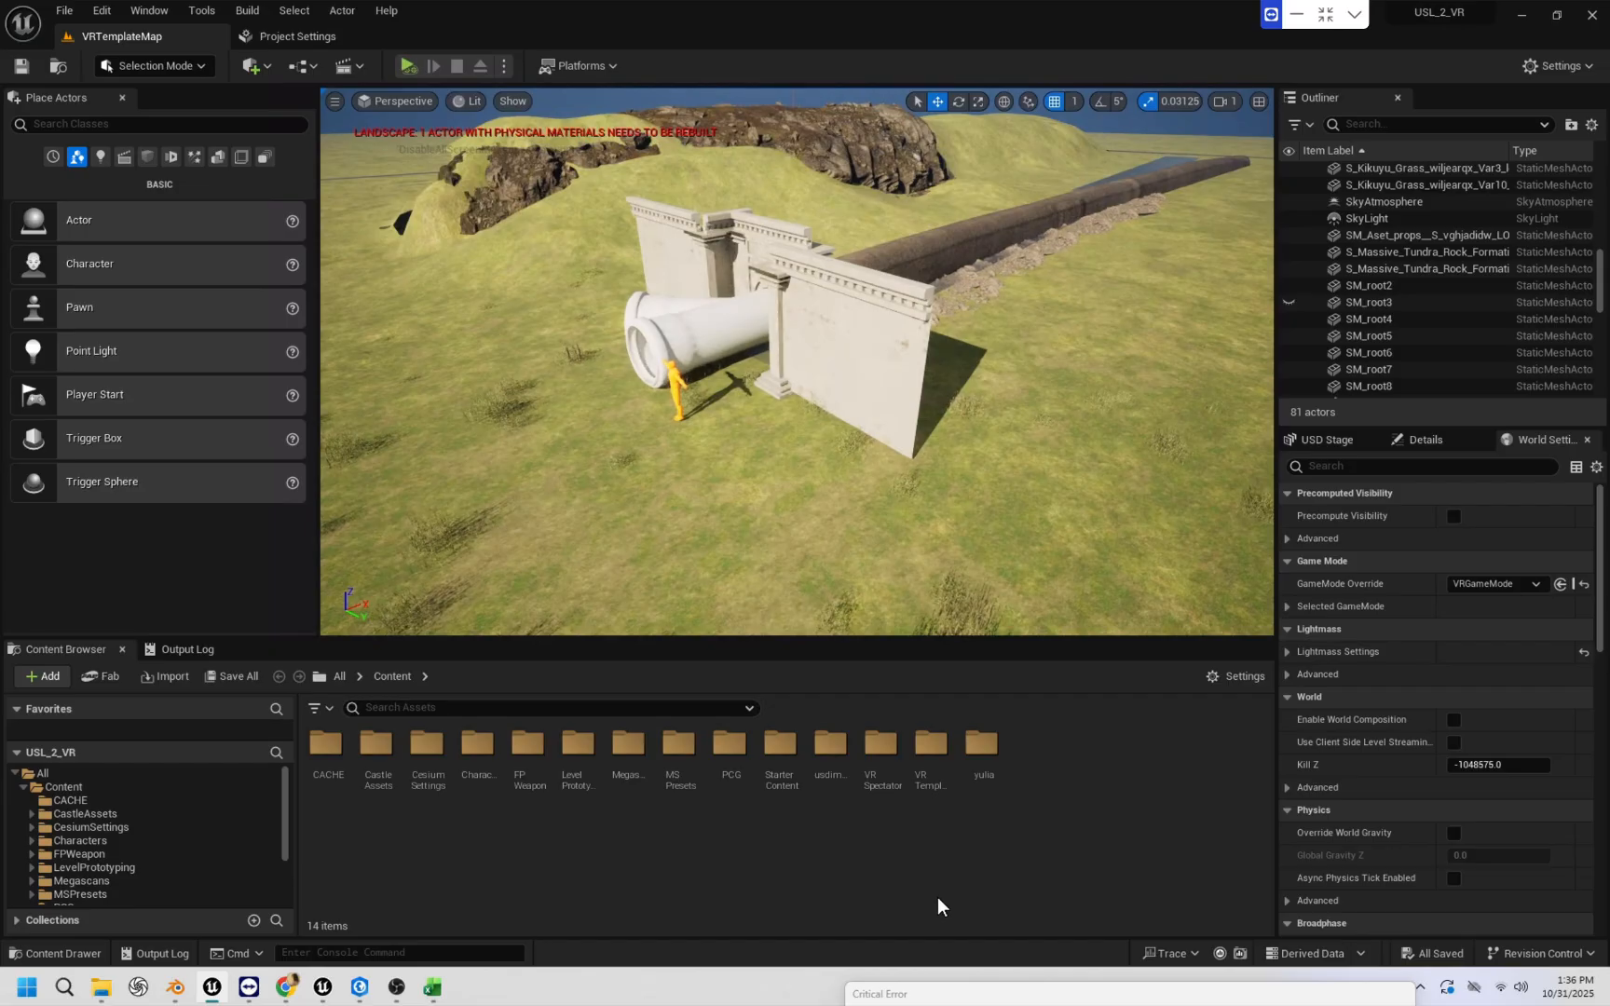
{"action": "right_click_drag", "start_coordinate": [980, 458], "coordinate": [974, 288]}
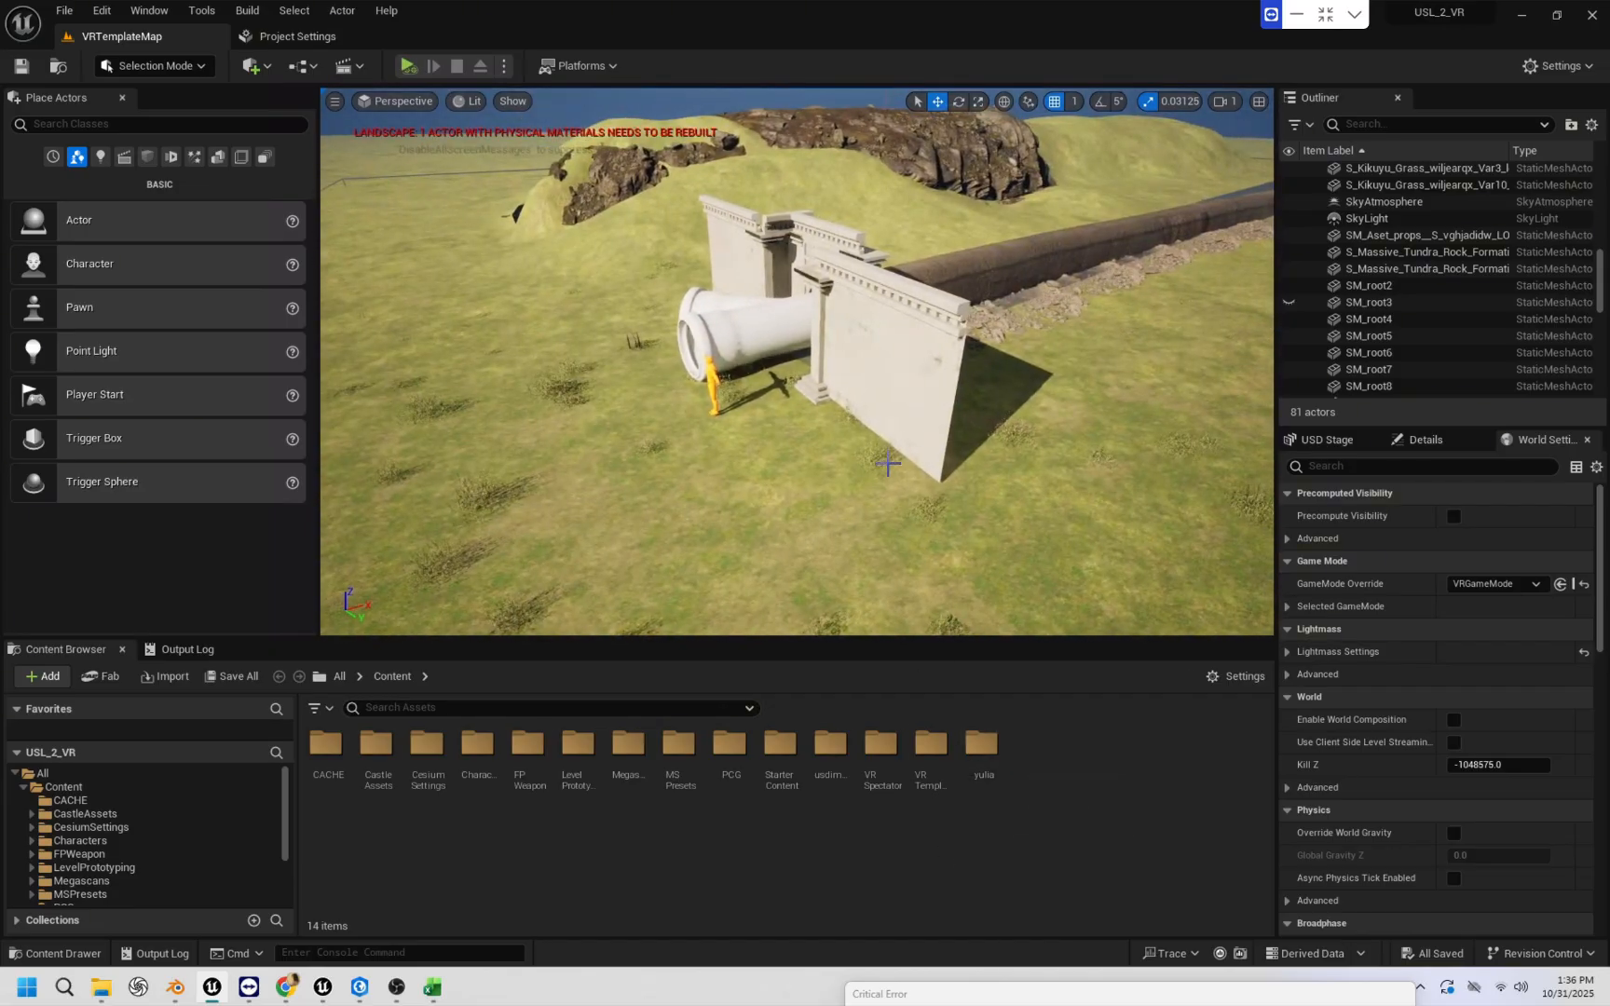
{"action": "right_click_drag", "start_coordinate": [943, 560], "coordinate": [986, 358]}
{"action": "right_click_drag", "start_coordinate": [1028, 436], "coordinate": [956, 292]}
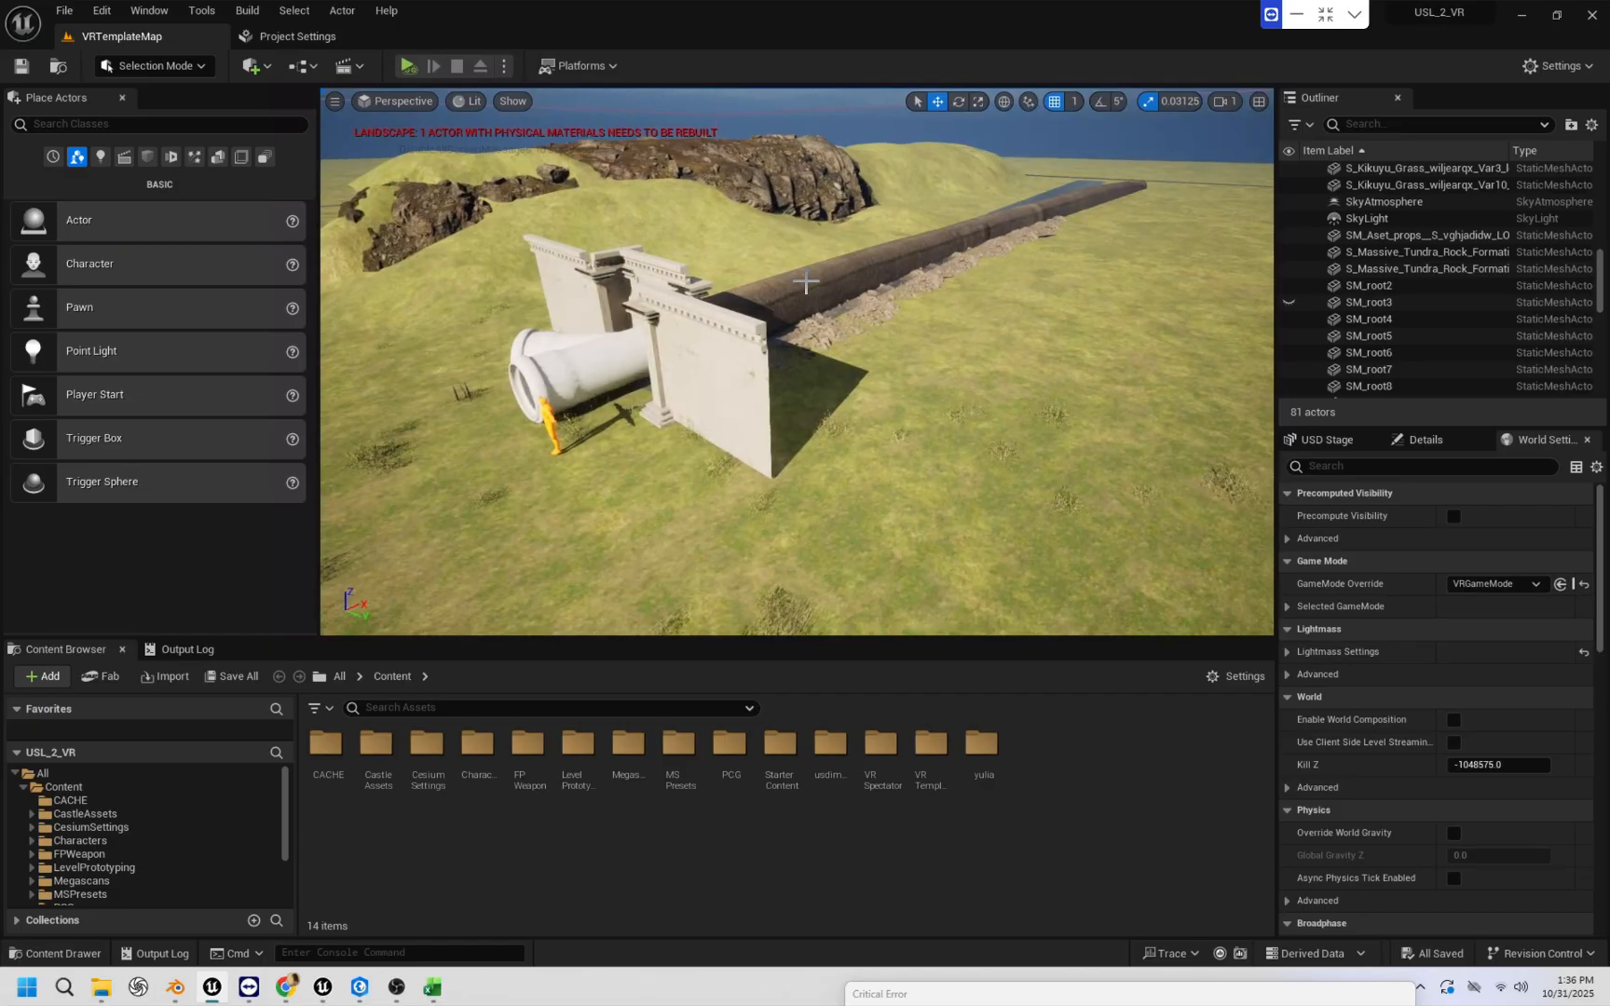
{"action": "left_click", "coordinate": [806, 283]}
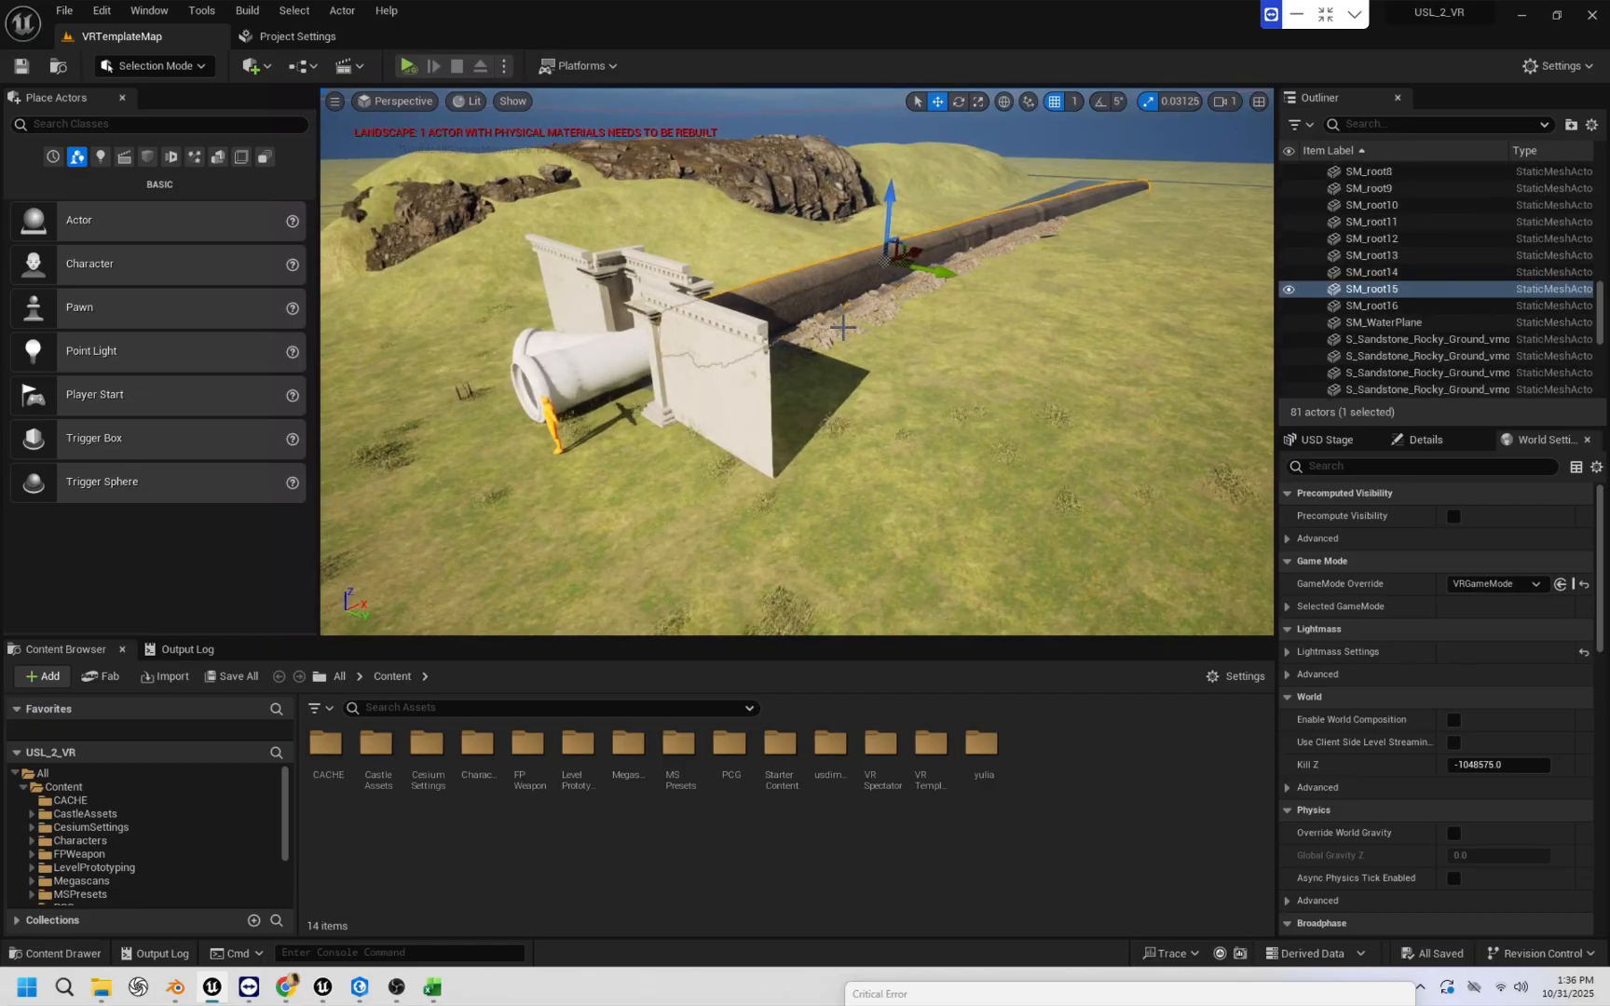
{"action": "right_click_drag", "start_coordinate": [1021, 377], "coordinate": [1066, 369]}
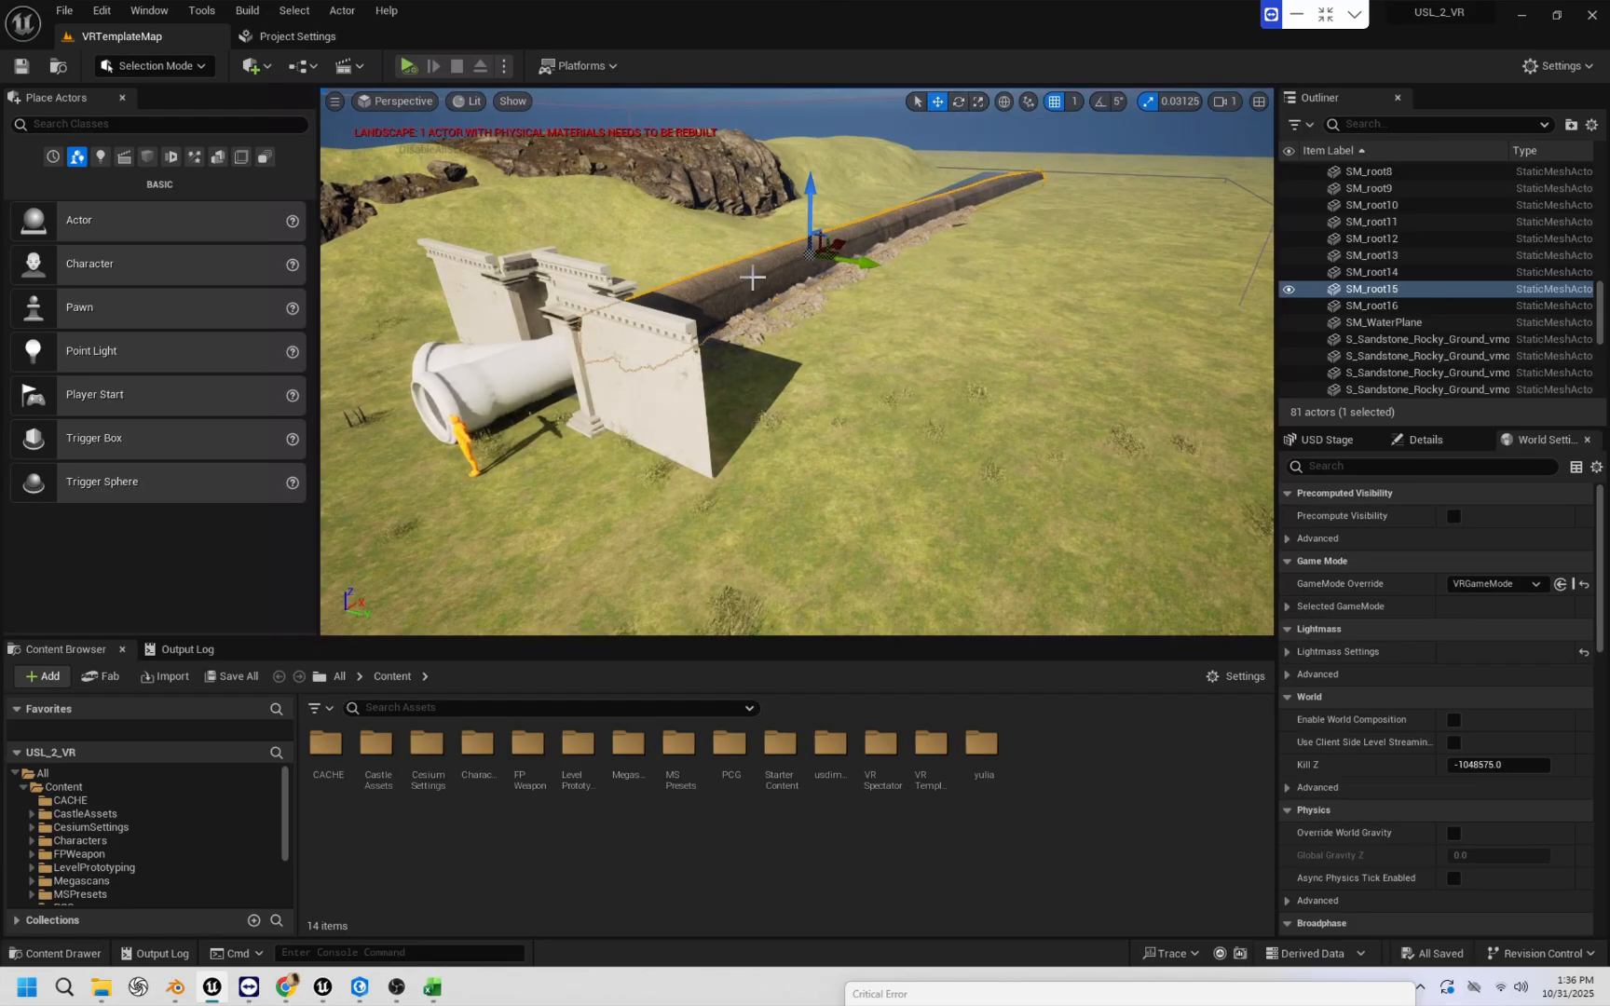
{"action": "right_click_drag", "start_coordinate": [837, 388], "coordinate": [846, 389]}
{"action": "key", "text": "f"}
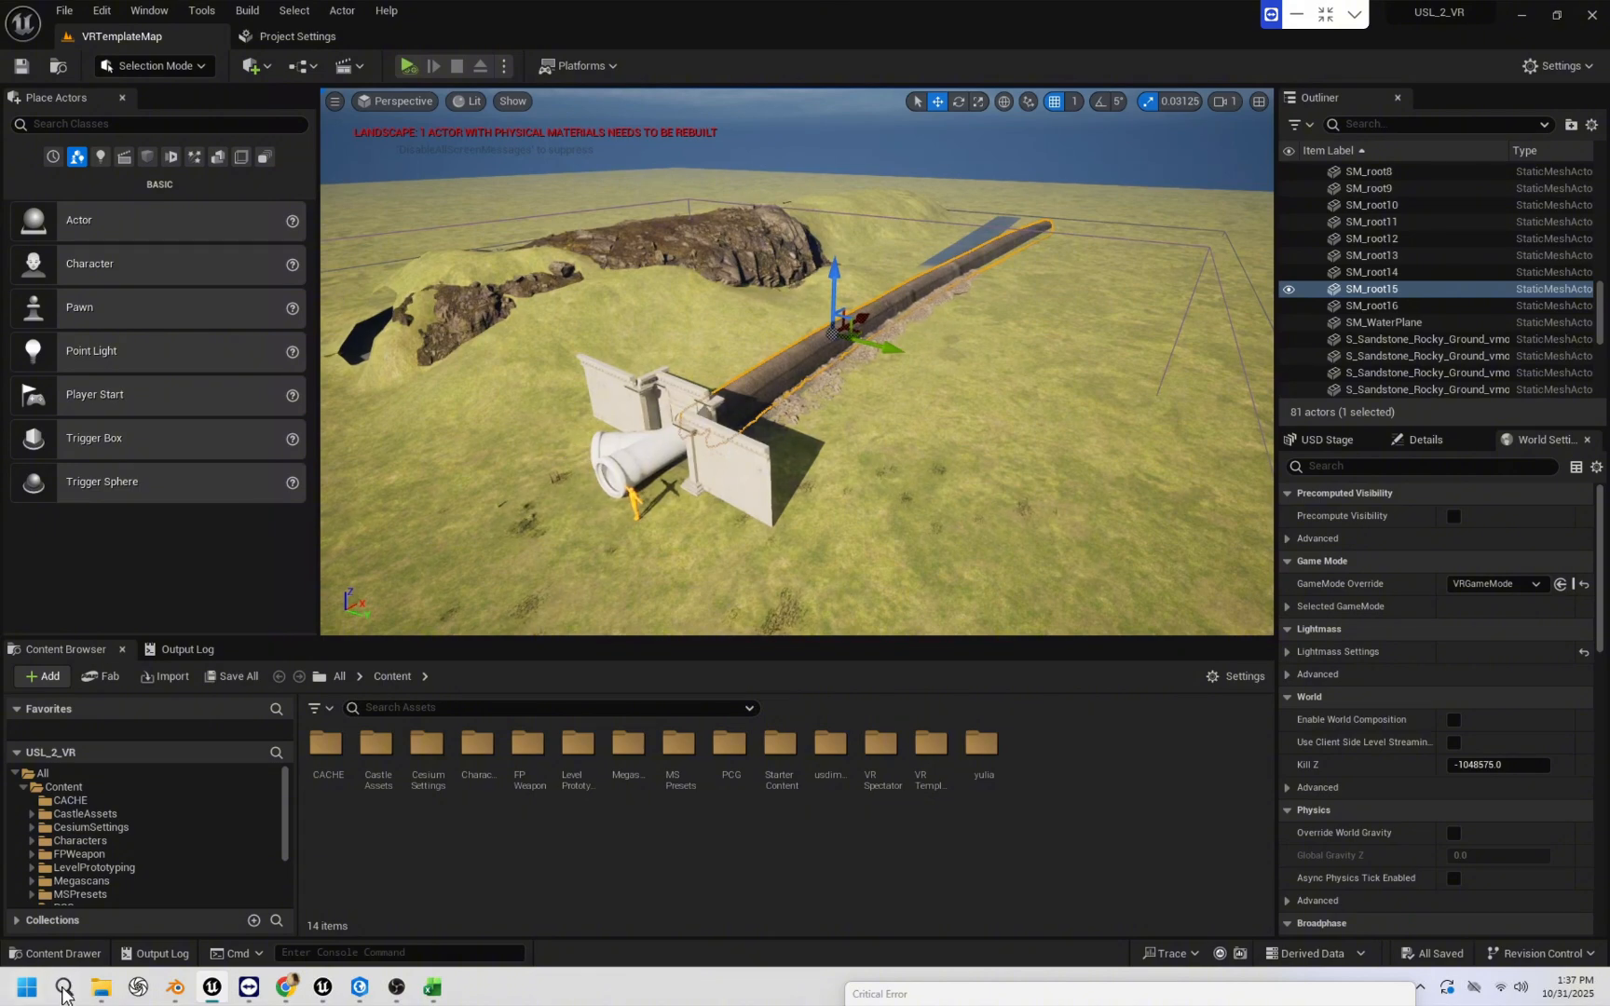
Open the Epic Games Launcher, look over the Unreal Engine versions and projects in the library, and minimize the launcher.
{"action": "left_click", "coordinate": [63, 987]}
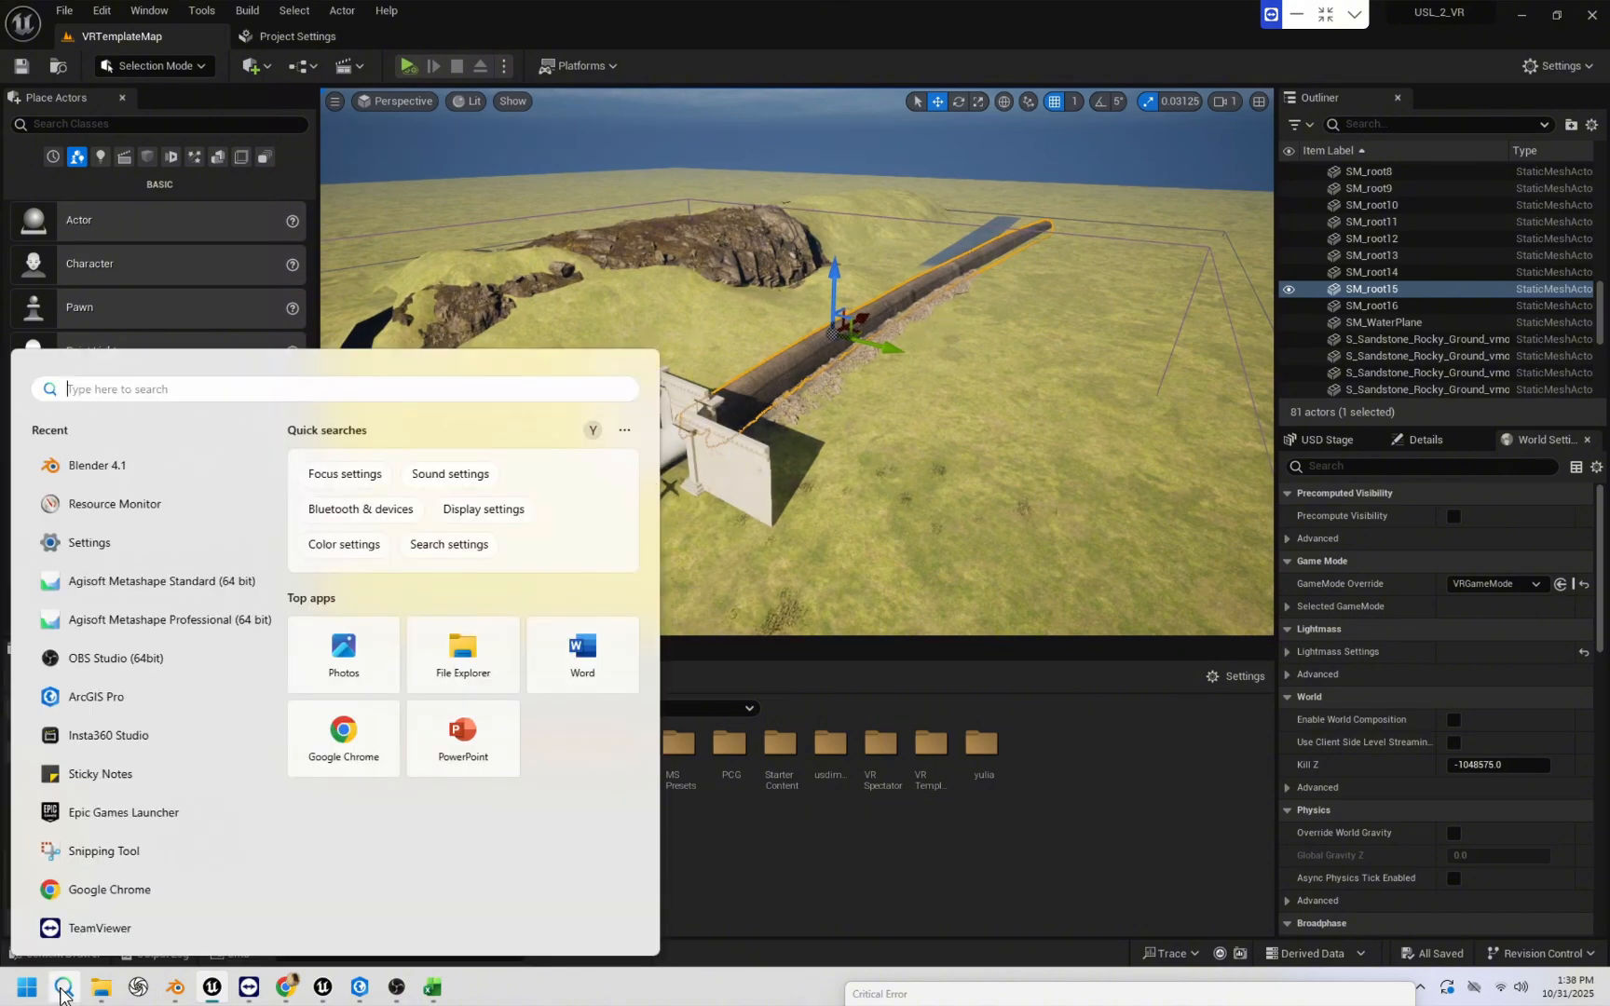
{"action": "type", "text": "epic"}
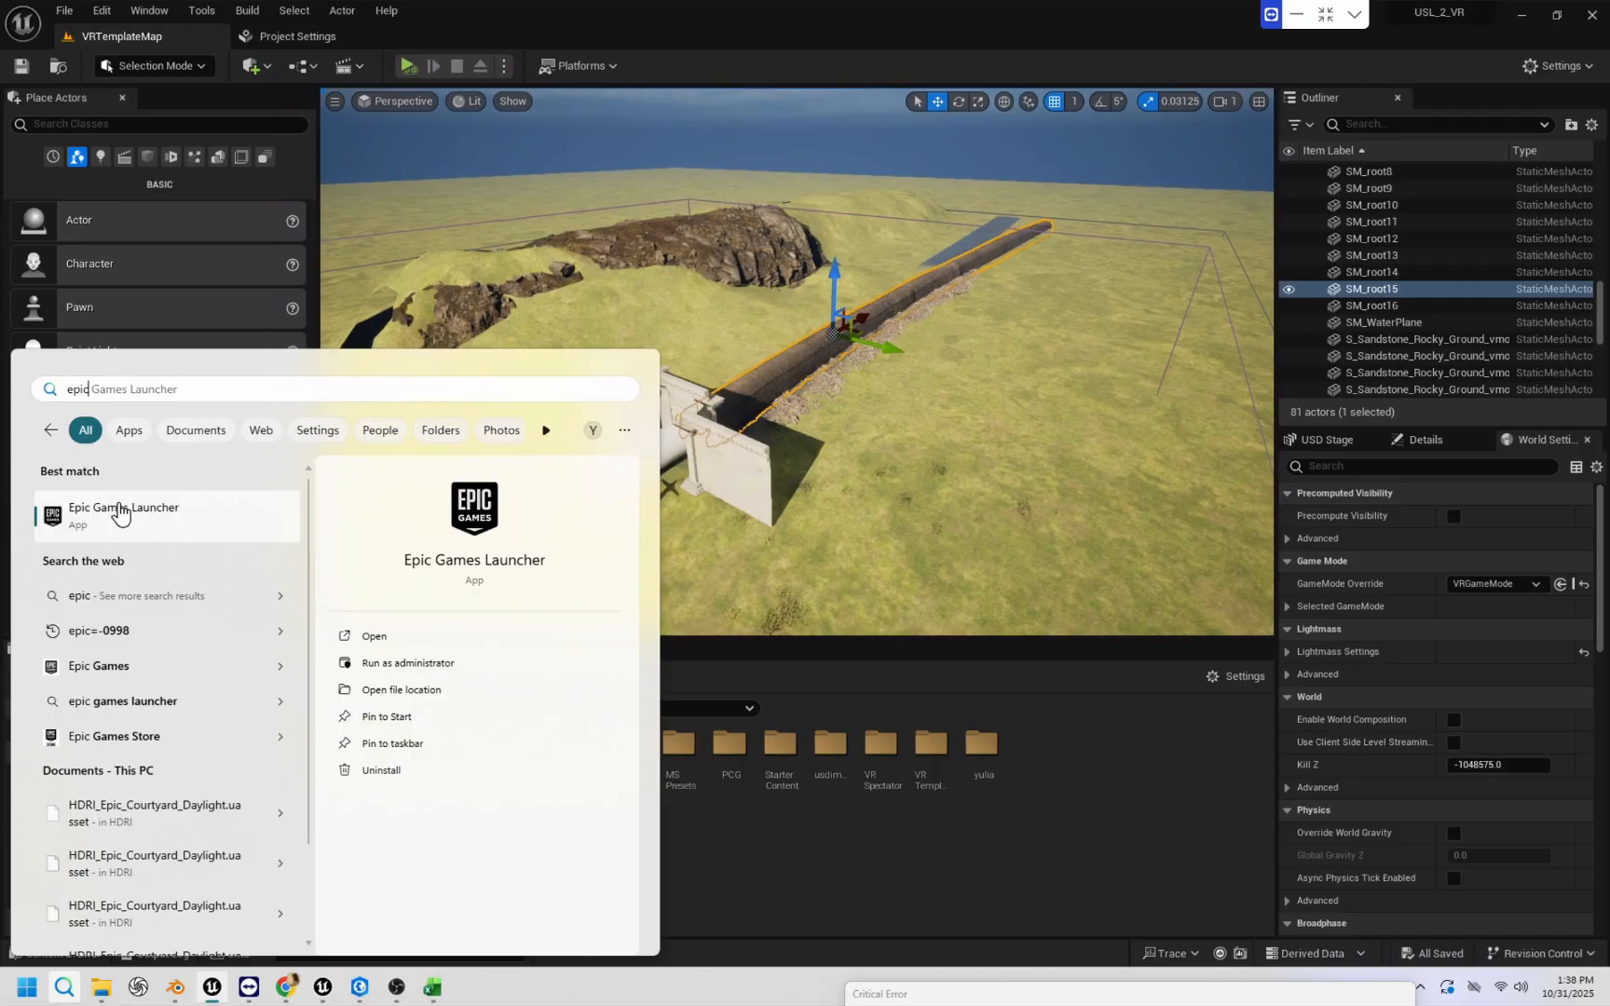
{"action": "left_click", "coordinate": [119, 511]}
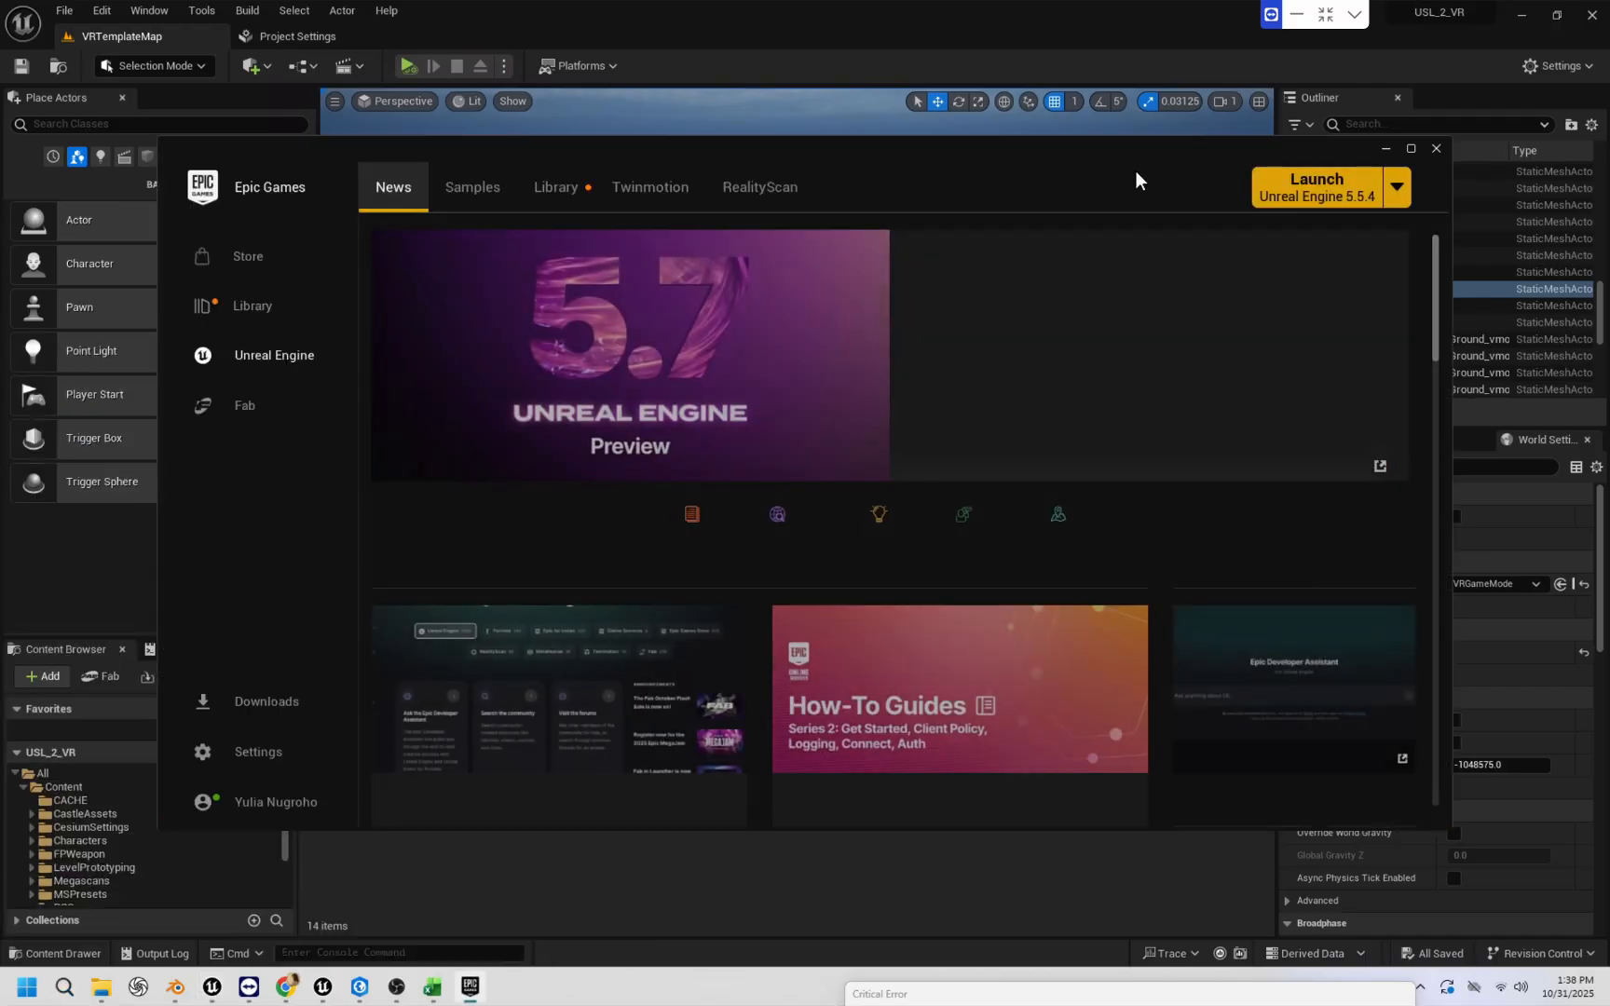
{"action": "left_click", "coordinate": [556, 186]}
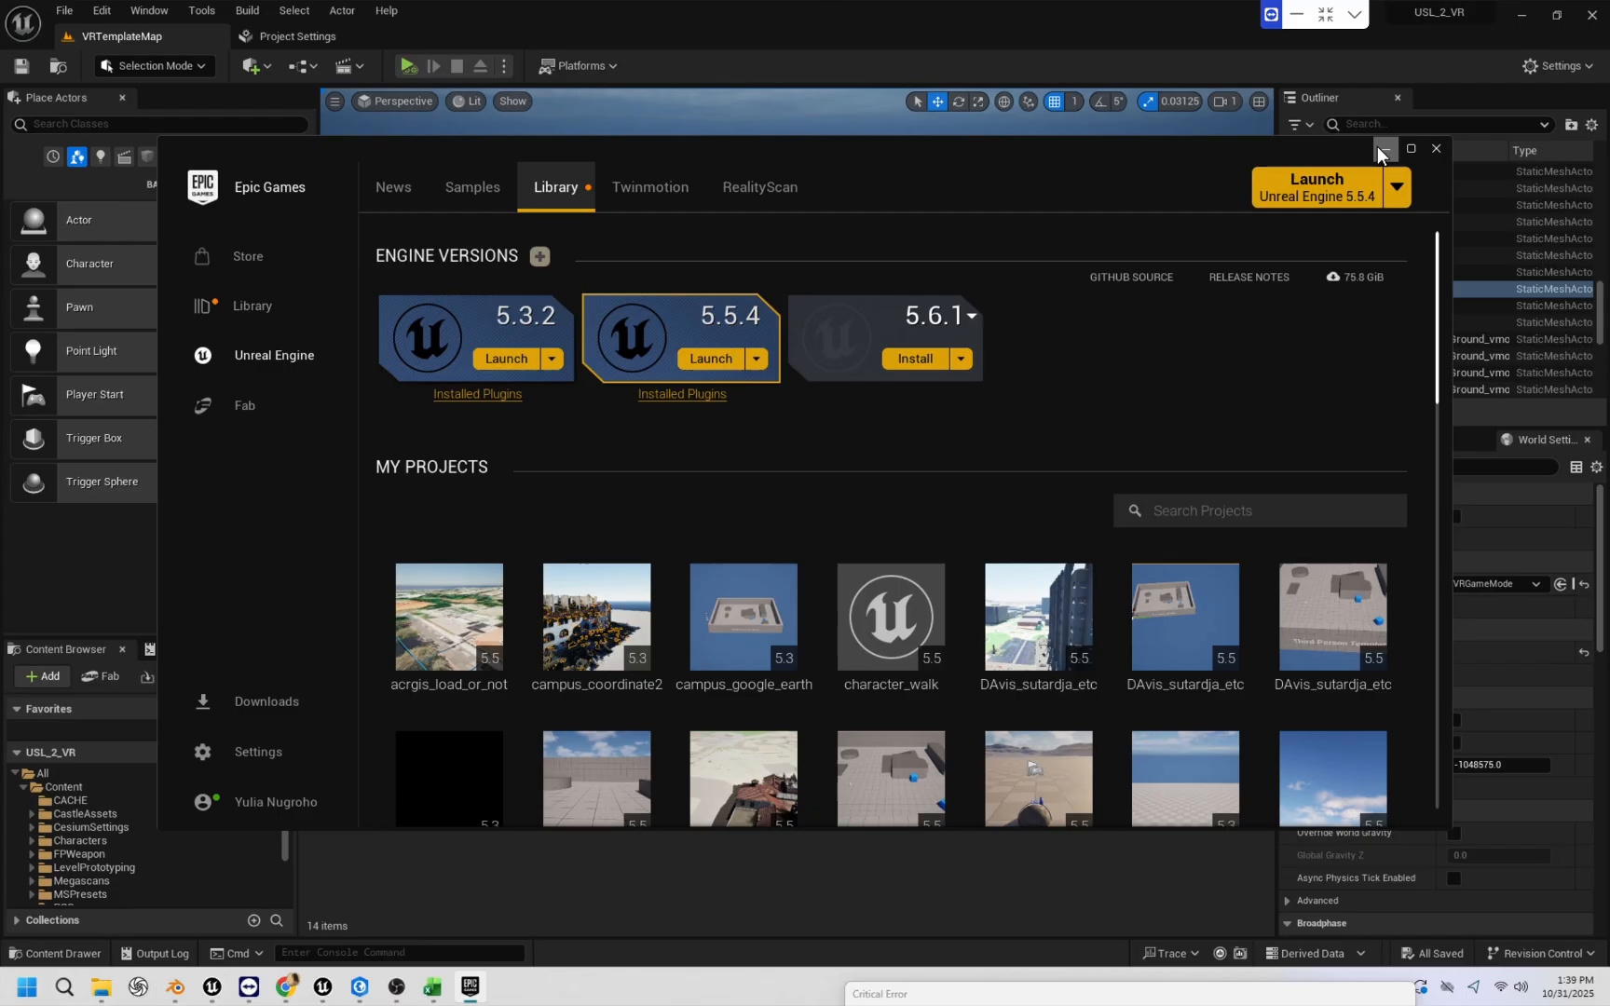
{"action": "left_click", "coordinate": [1383, 149]}
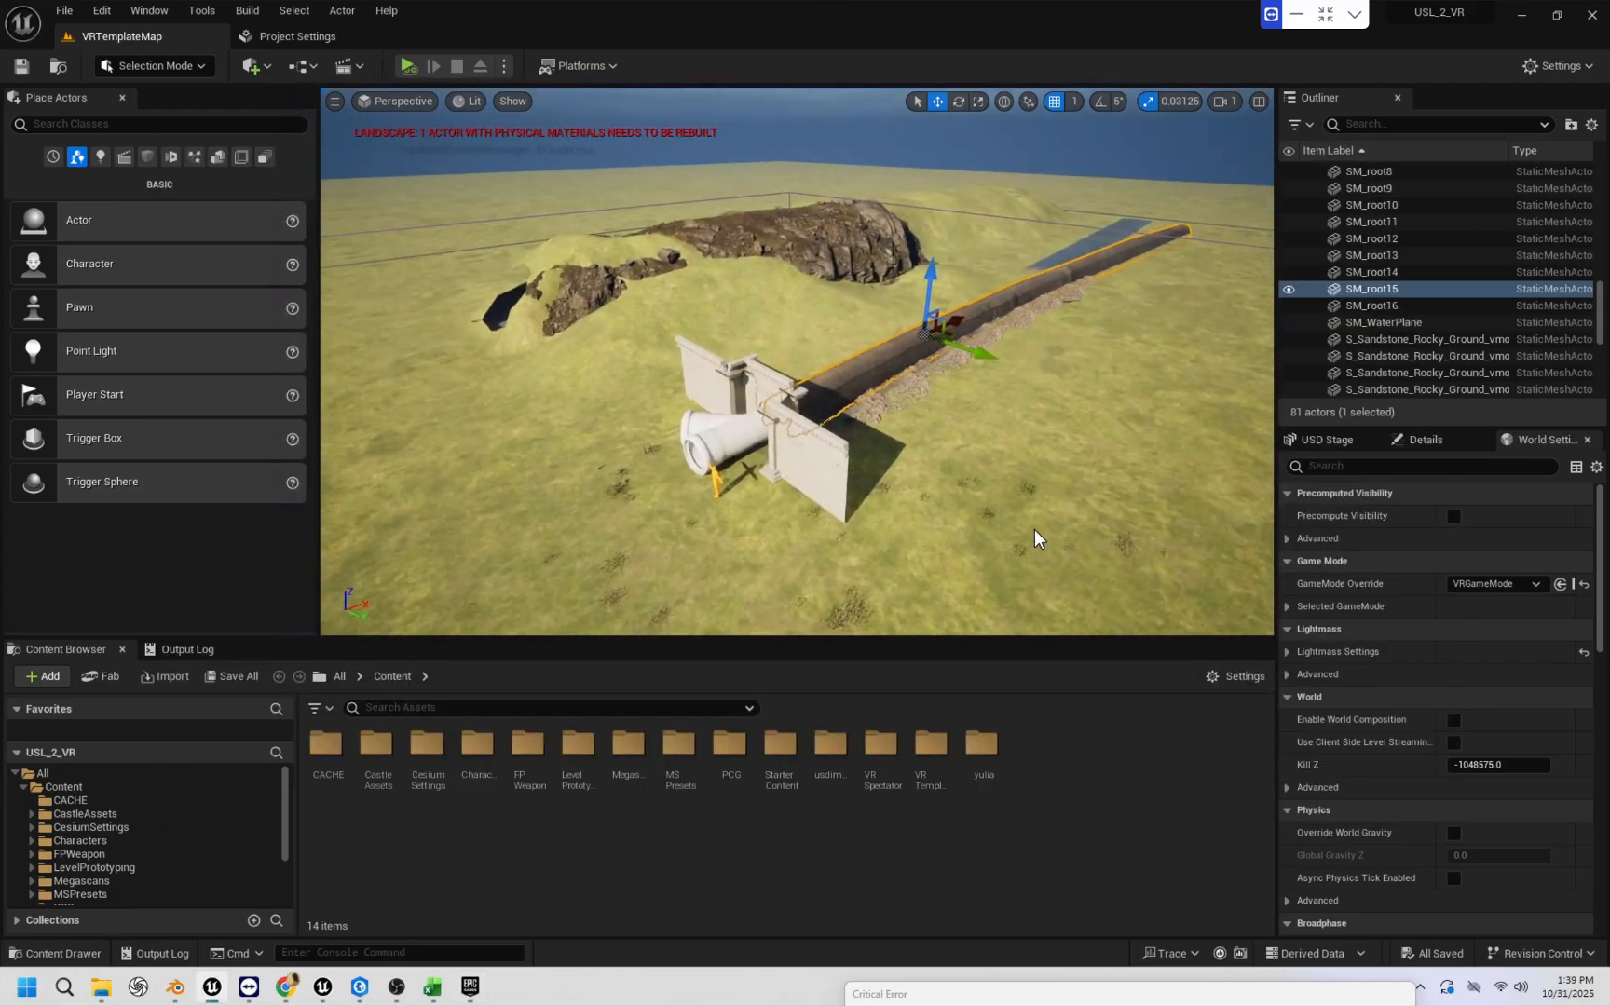
Switch to Blender, look over the tunnels in the 6900-6700_joined and for_youtube_2 files, and return to the USL_2_VR project in Unreal Editor.
{"action": "mouse_move", "coordinate": [175, 986]}
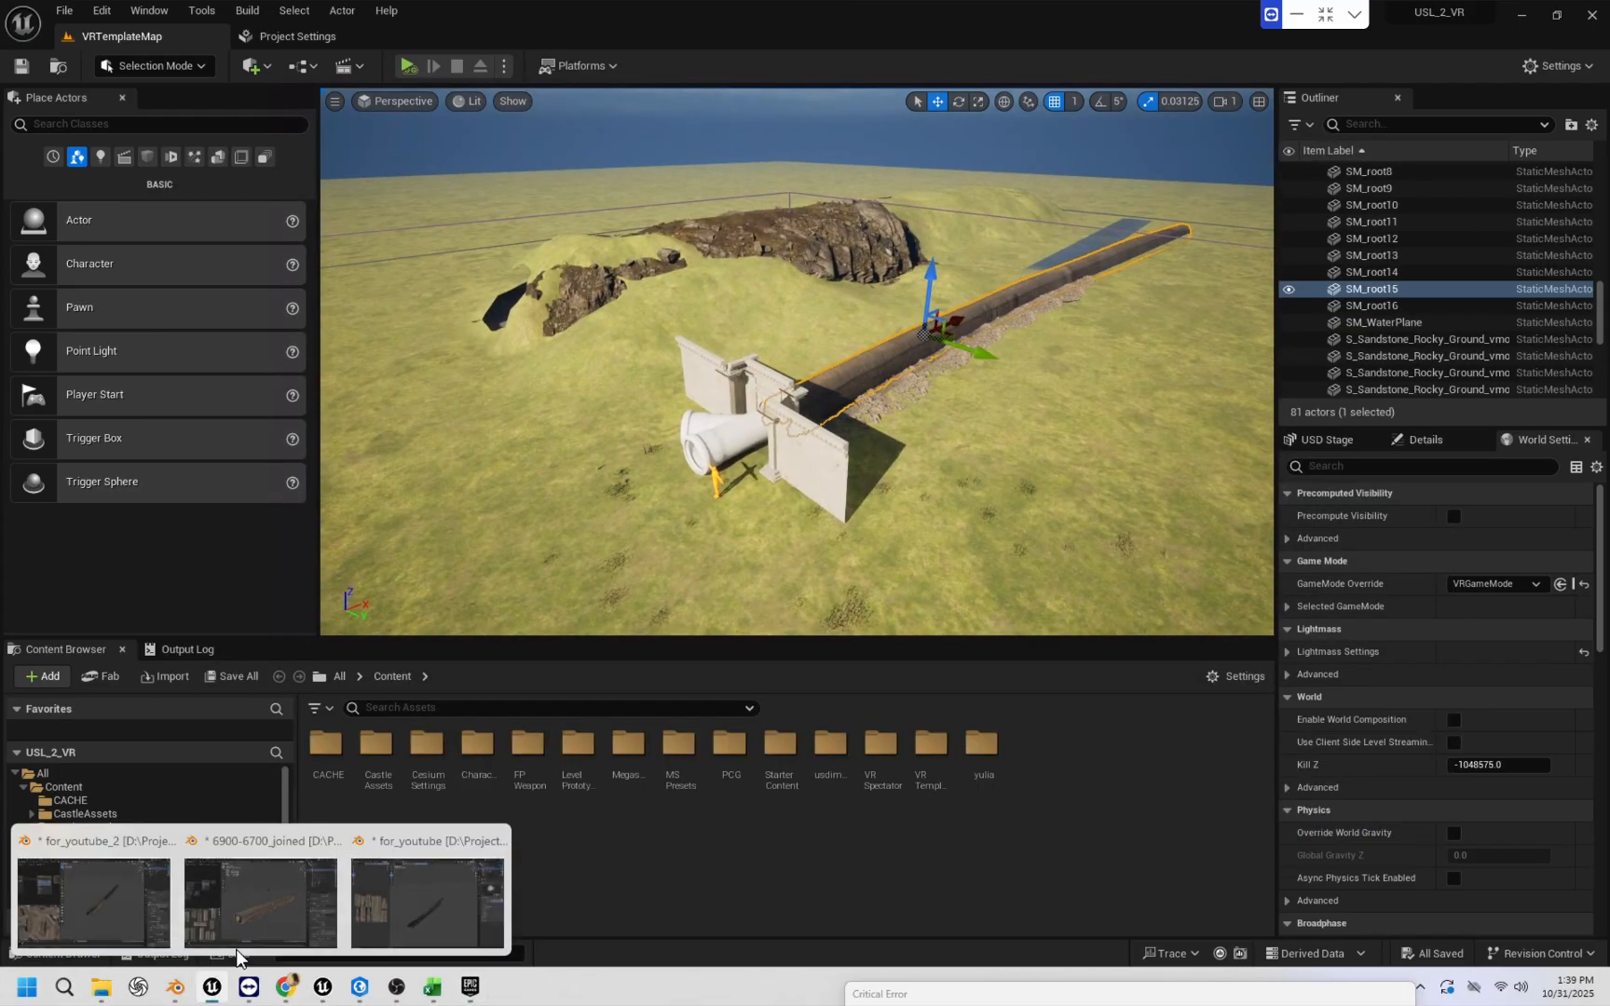
{"action": "left_click", "coordinate": [297, 886]}
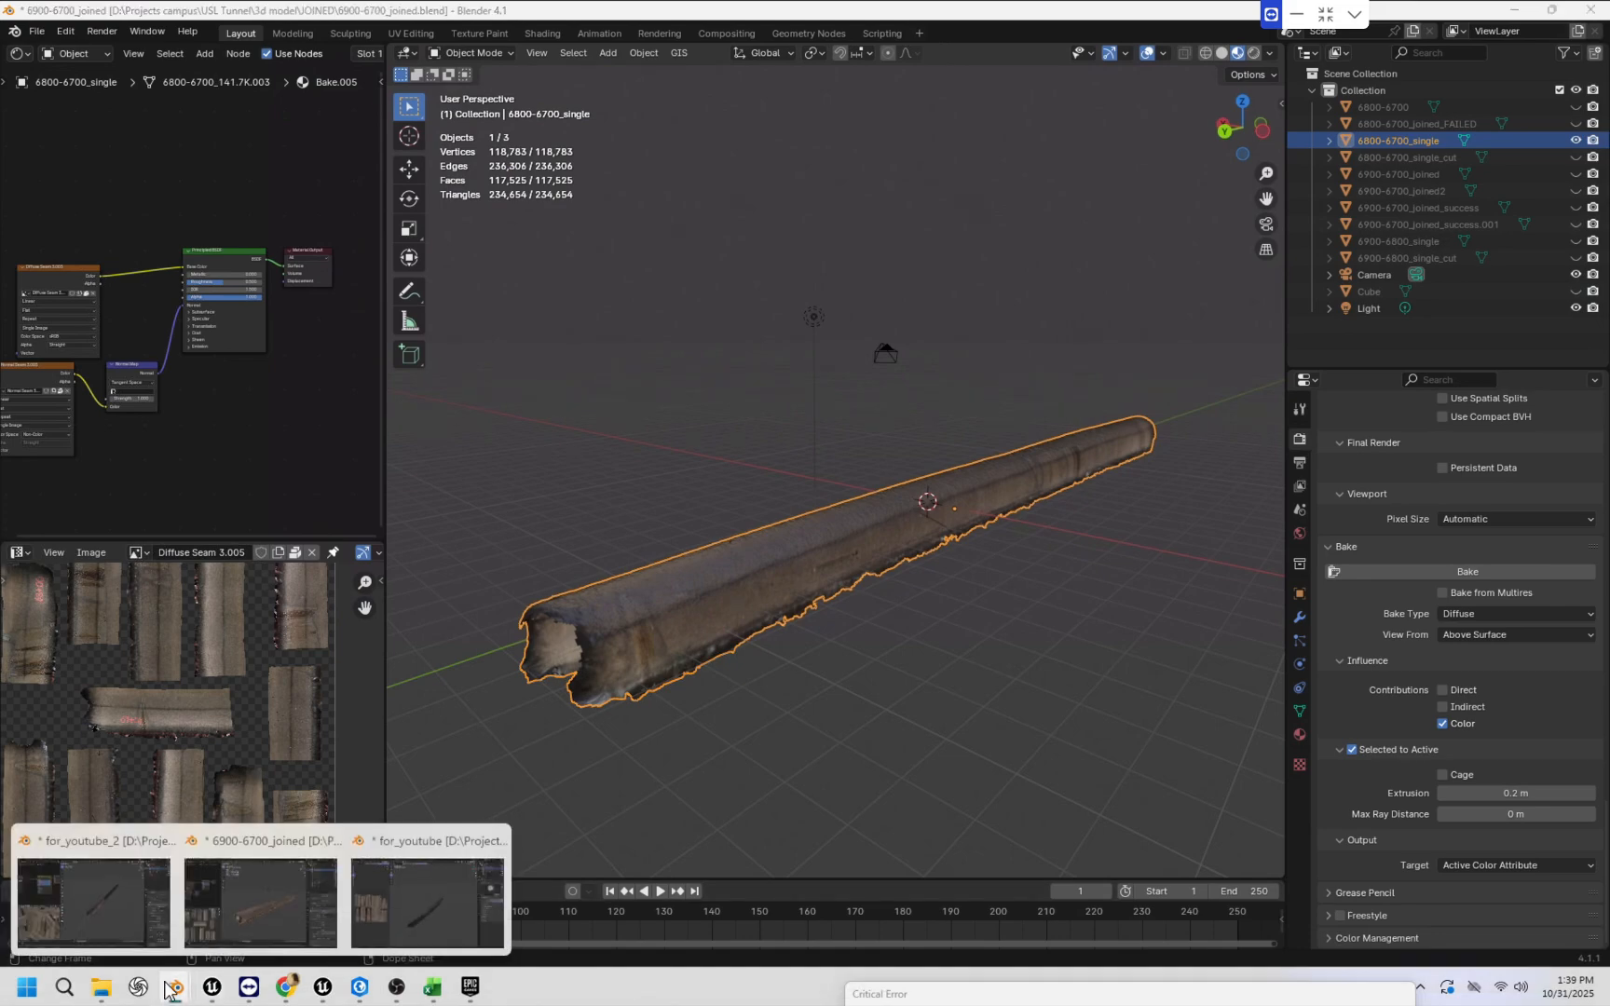
{"action": "left_click", "coordinate": [122, 892]}
{"action": "scroll", "coordinate": [1102, 523], "scroll_direction": "down", "scroll_amount": 1}
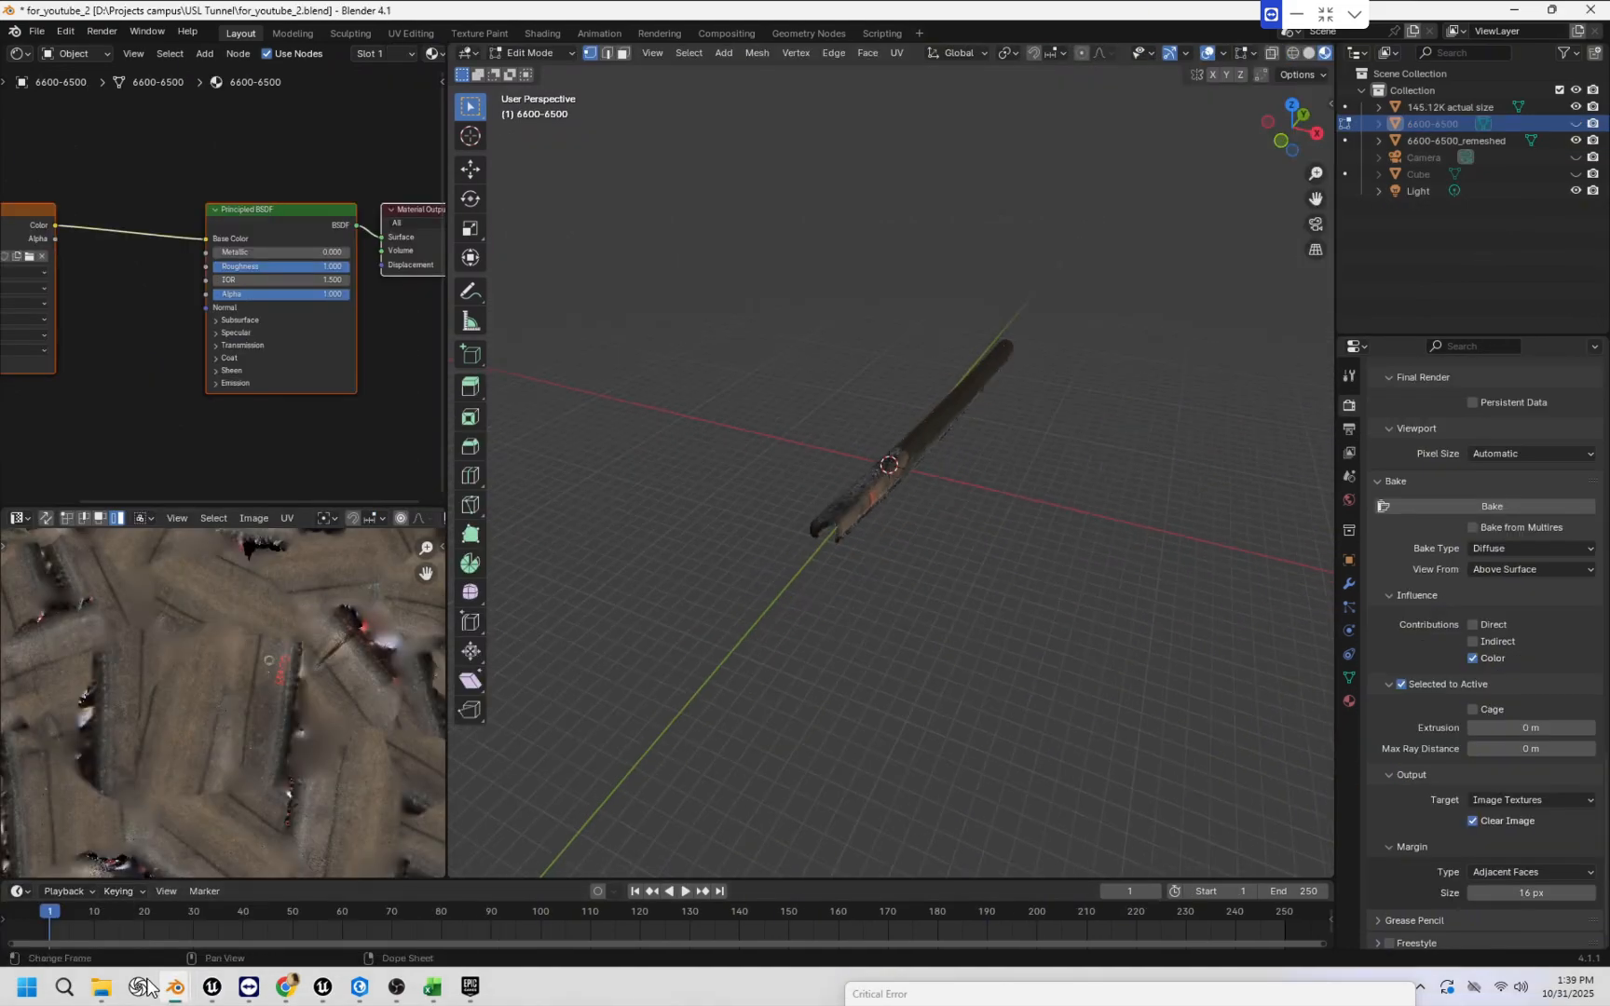
{"action": "mouse_move", "coordinate": [170, 993]}
{"action": "left_click", "coordinate": [261, 890]}
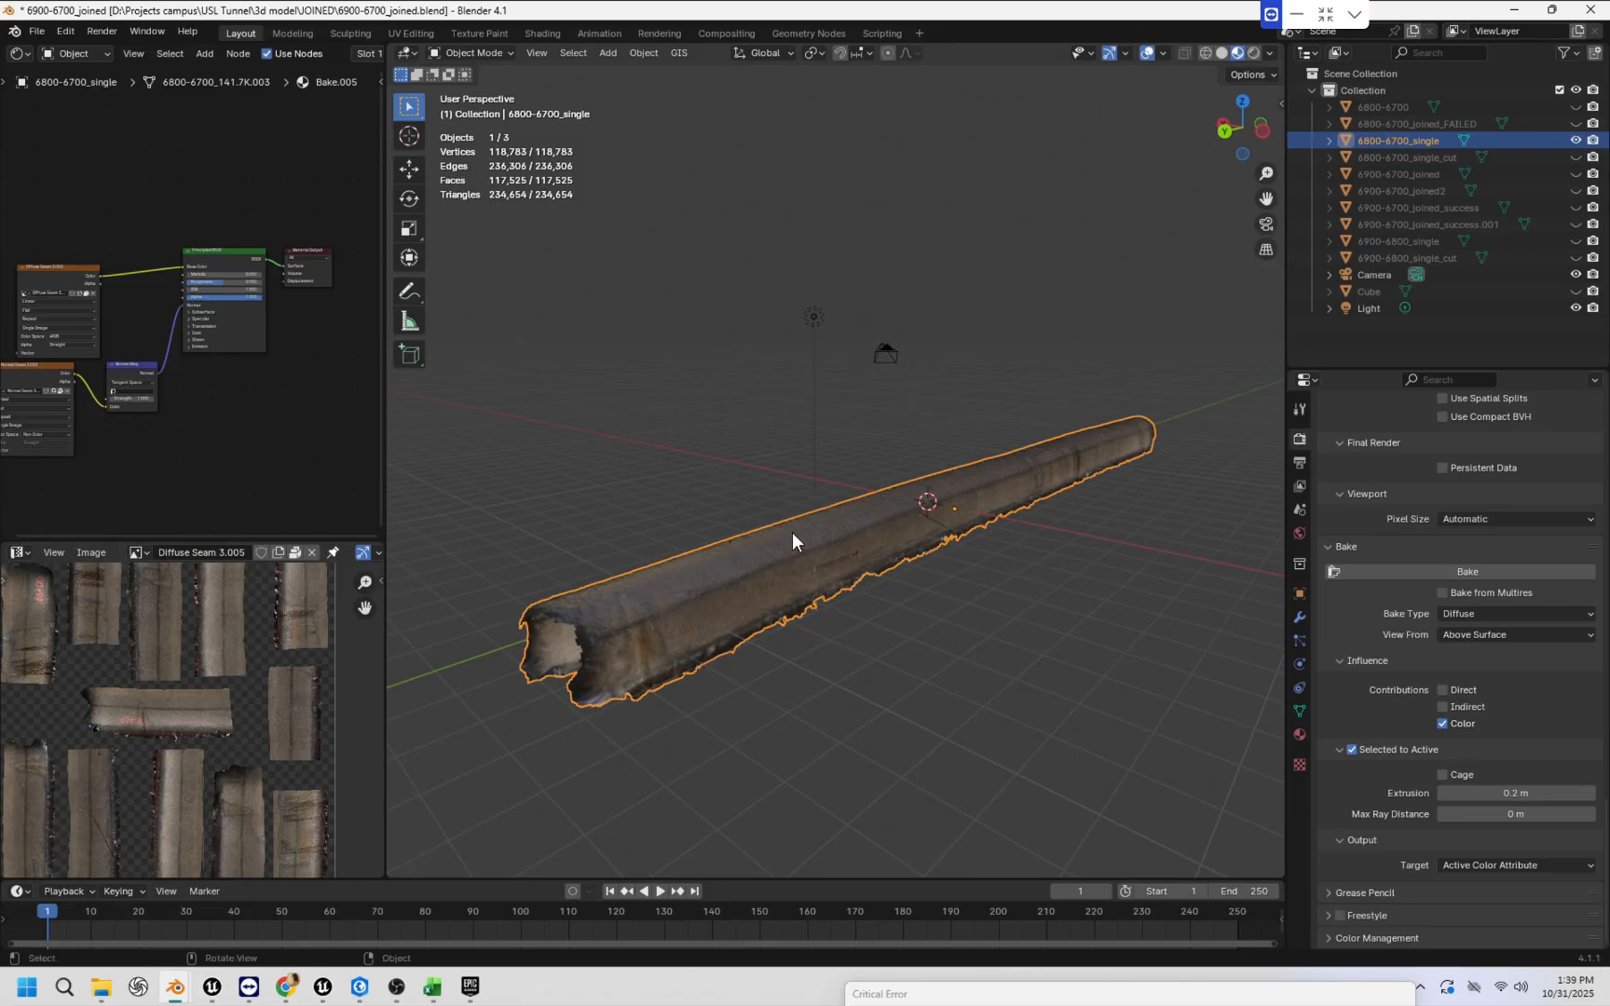
{"action": "left_click", "coordinate": [212, 989]}
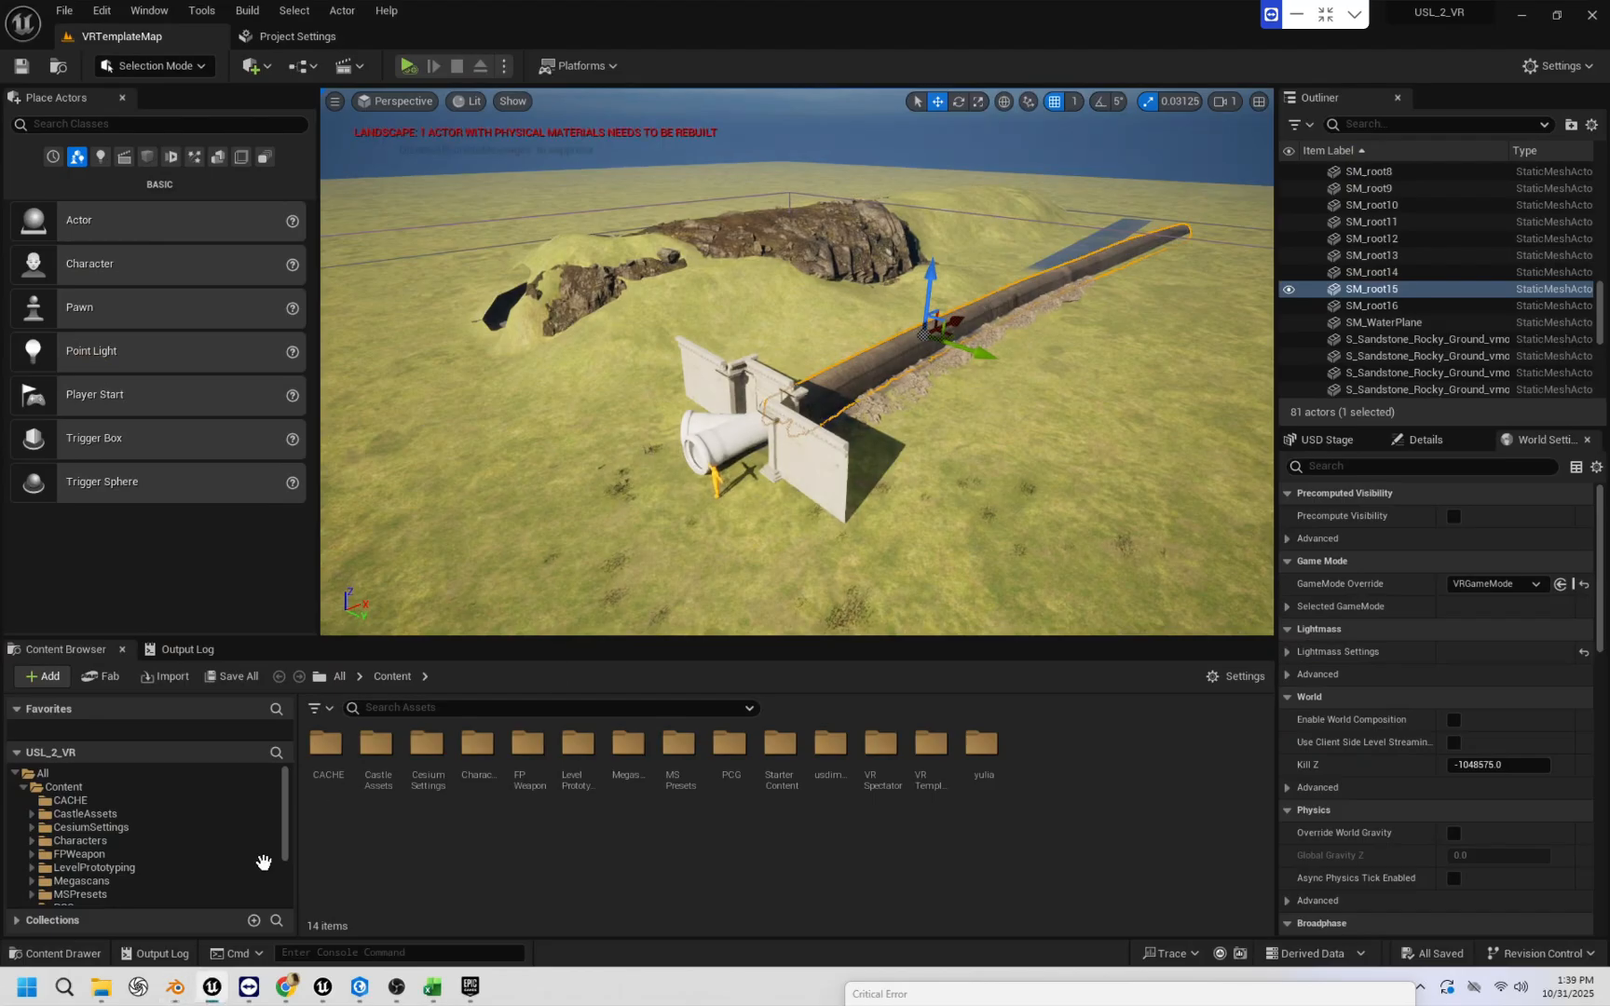